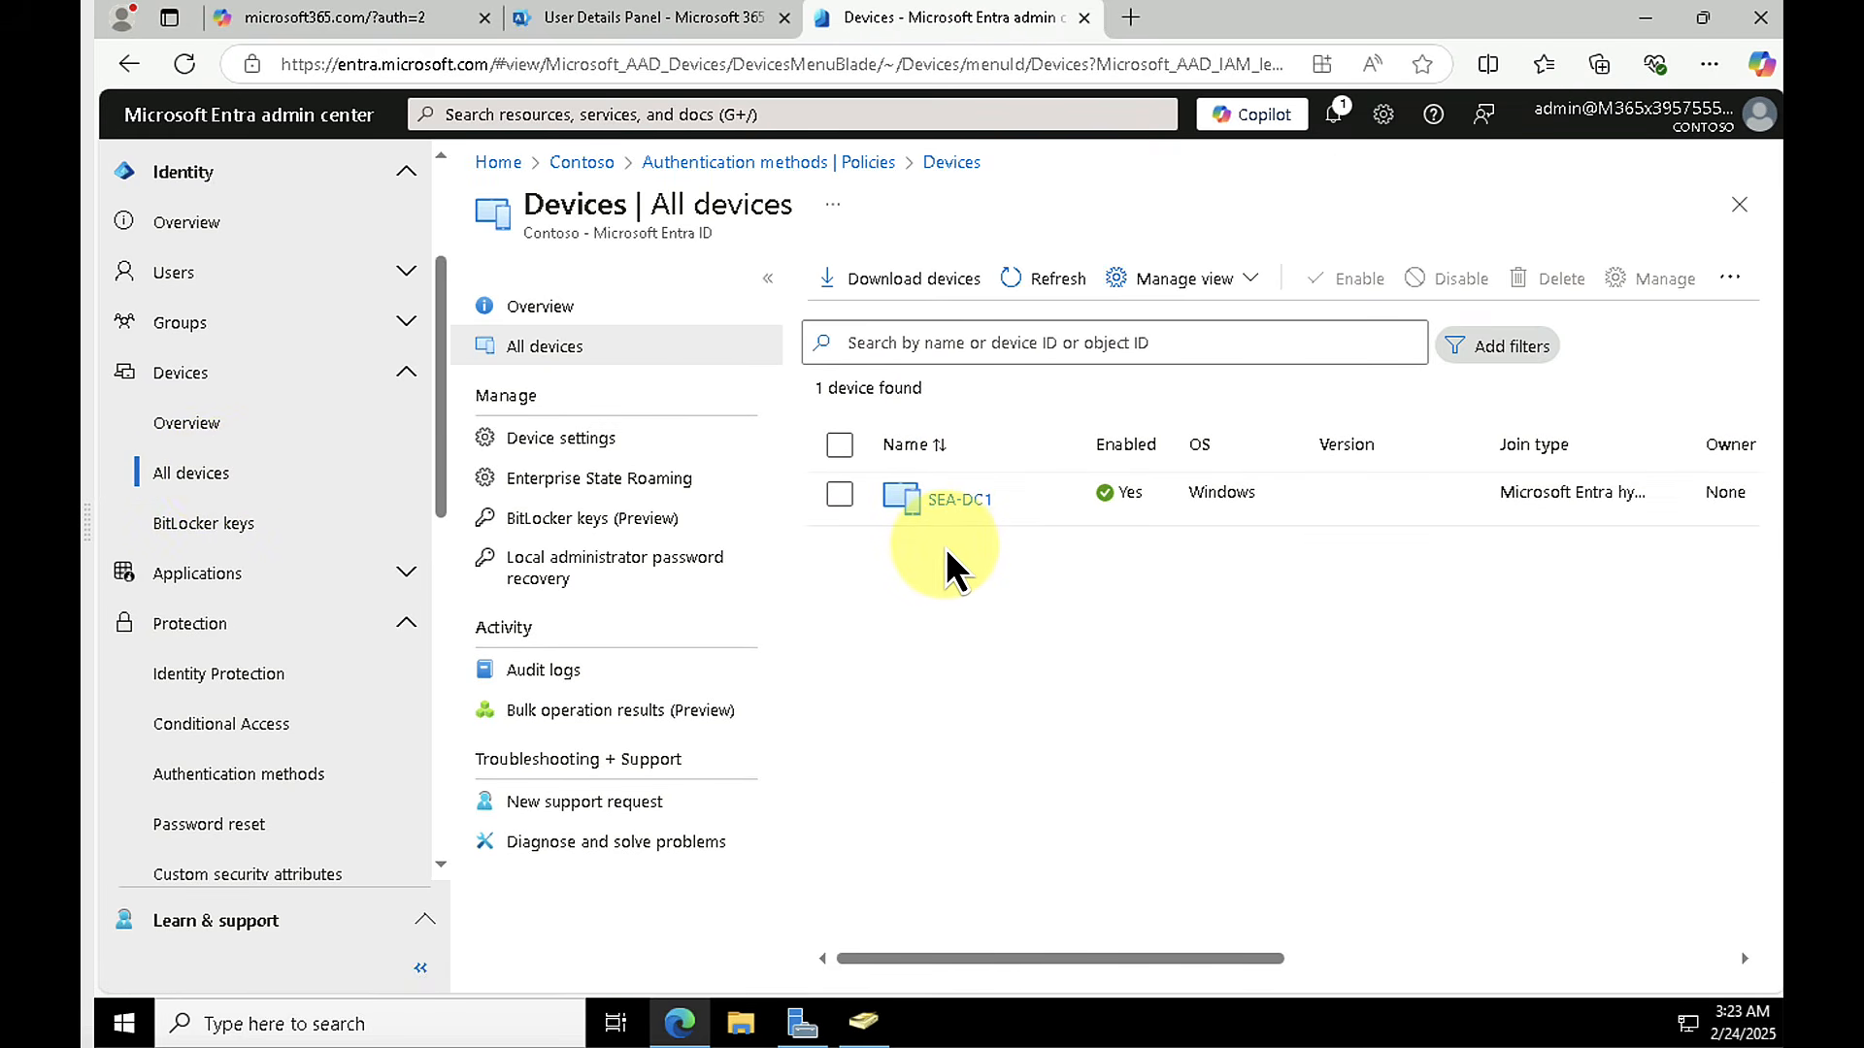
# Step: In the Entra device settings, set the maximum number of devices per user to 20 (Recommended)
pyautogui.click(539, 442)
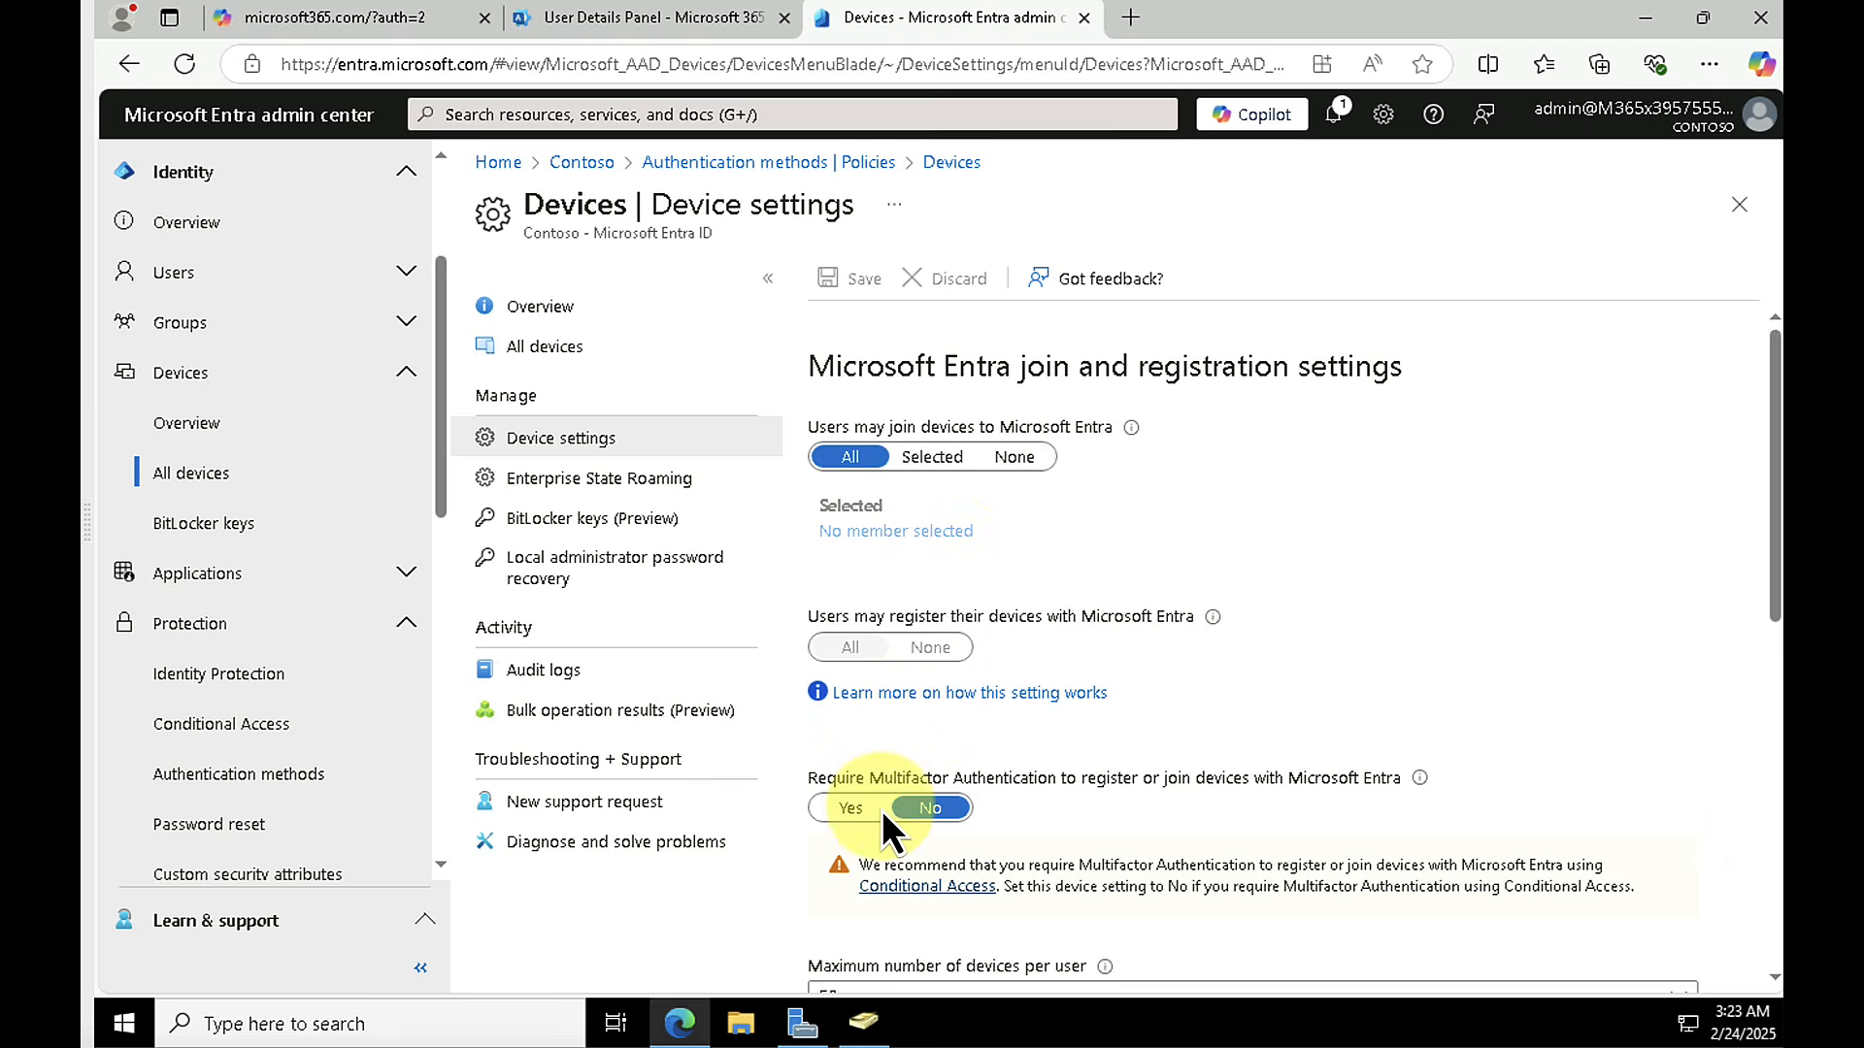
pyautogui.scroll(-3, 889, 801)
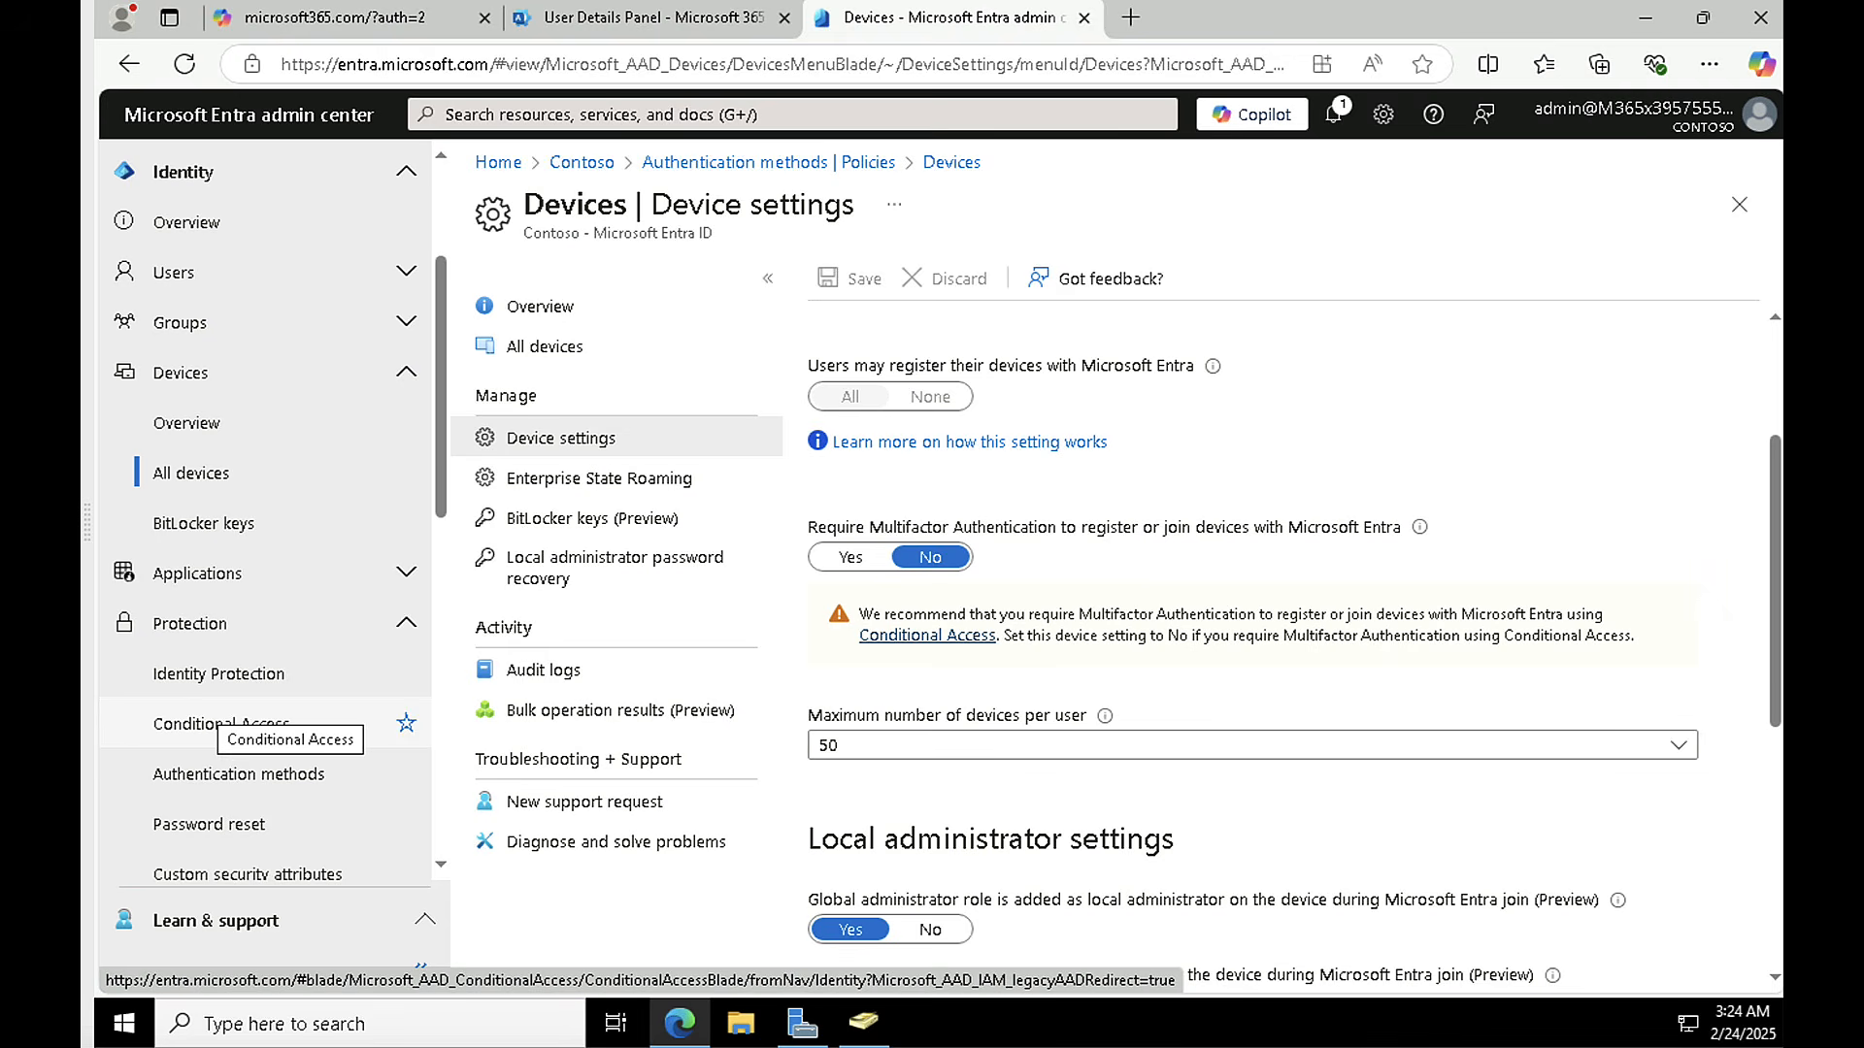
pyautogui.click(922, 754)
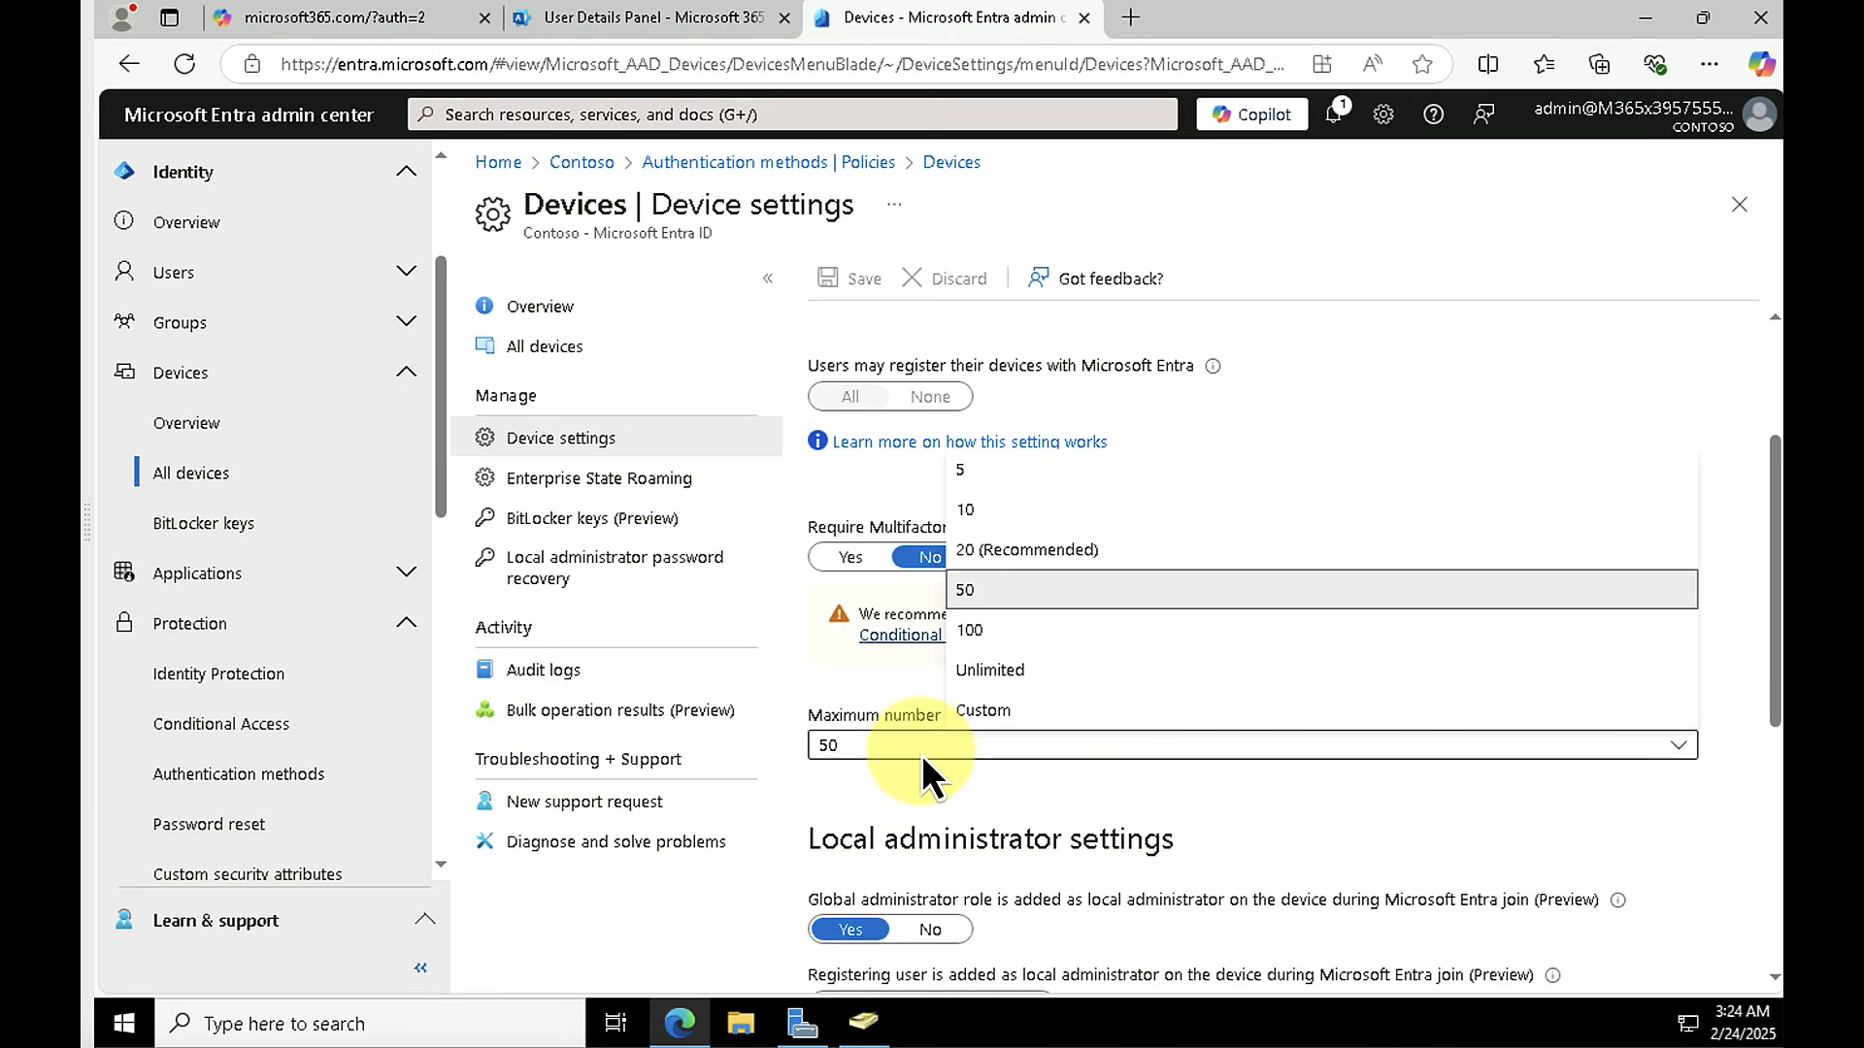
pyautogui.click(986, 547)
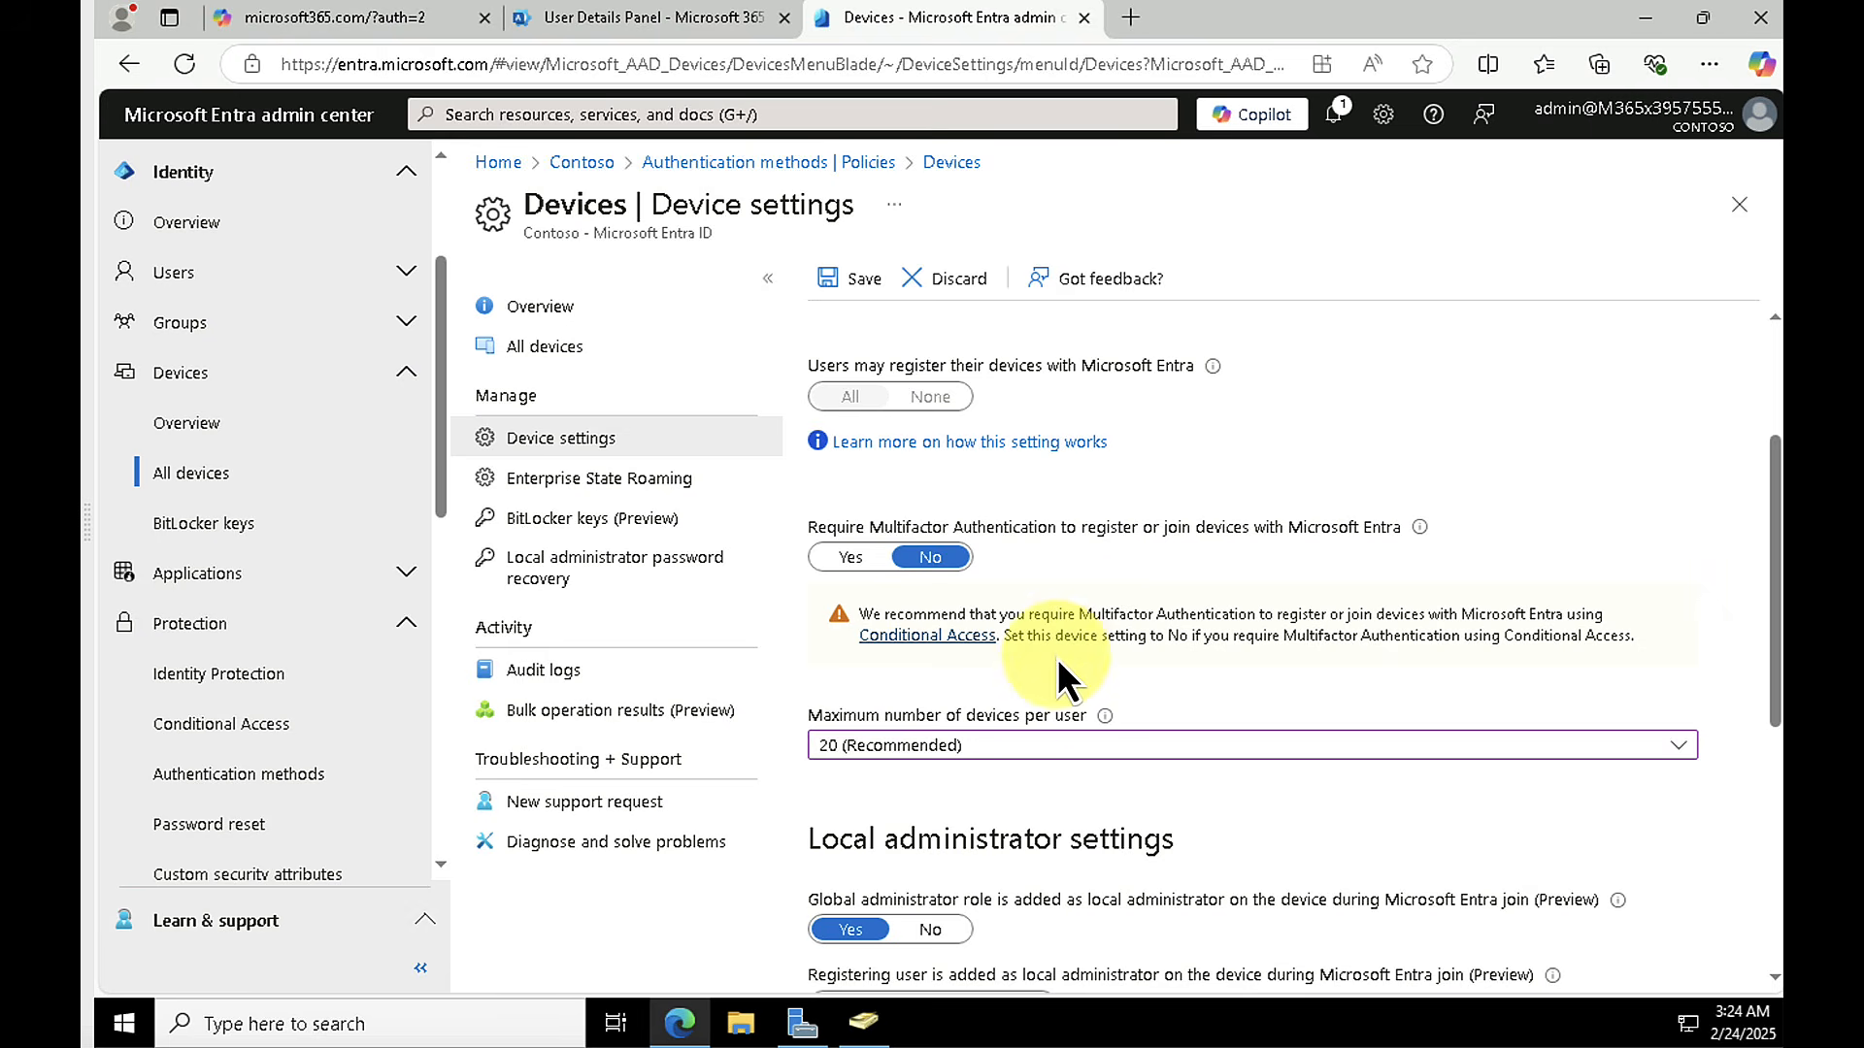
# Step: Assign the fourth user after the two Alex entries, AllanD's account, as an additional local administrator on all Entra joined devices, and return to the device settings
pyautogui.scroll(-4, 965, 707)
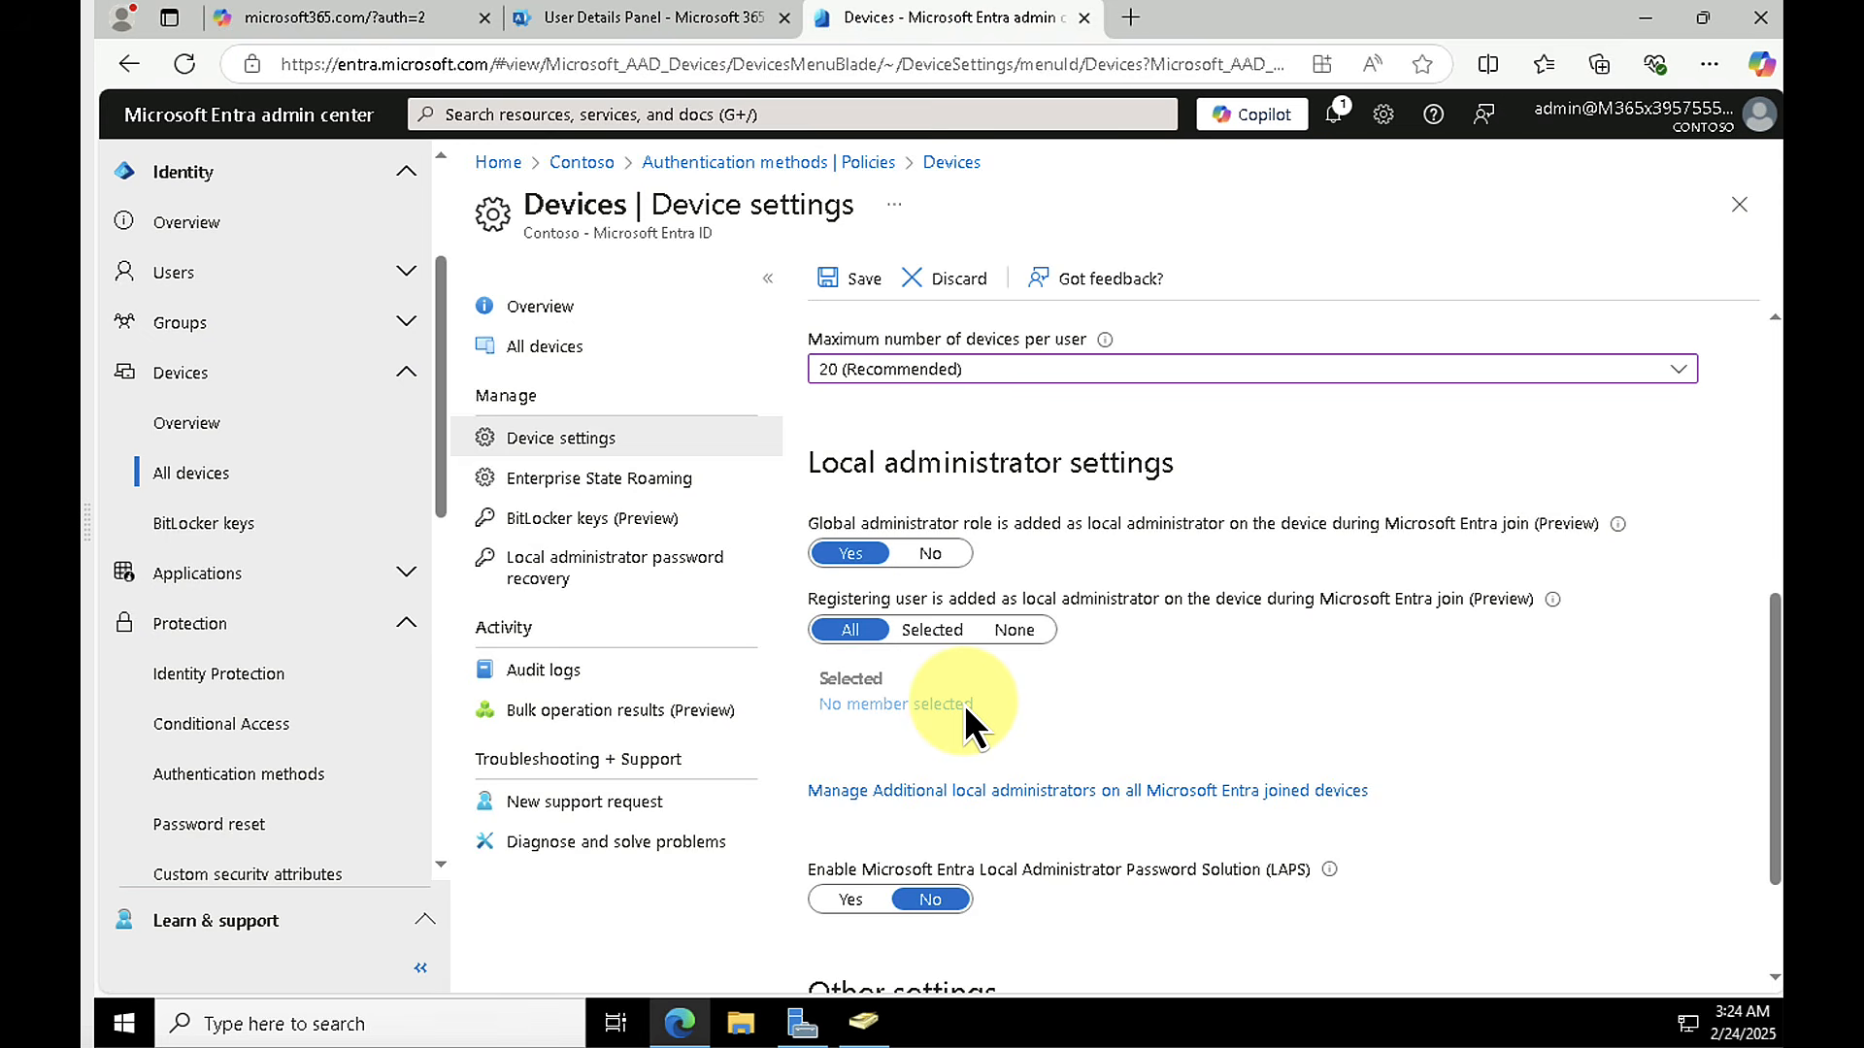
pyautogui.scroll(-2, 964, 703)
pyautogui.click(963, 604)
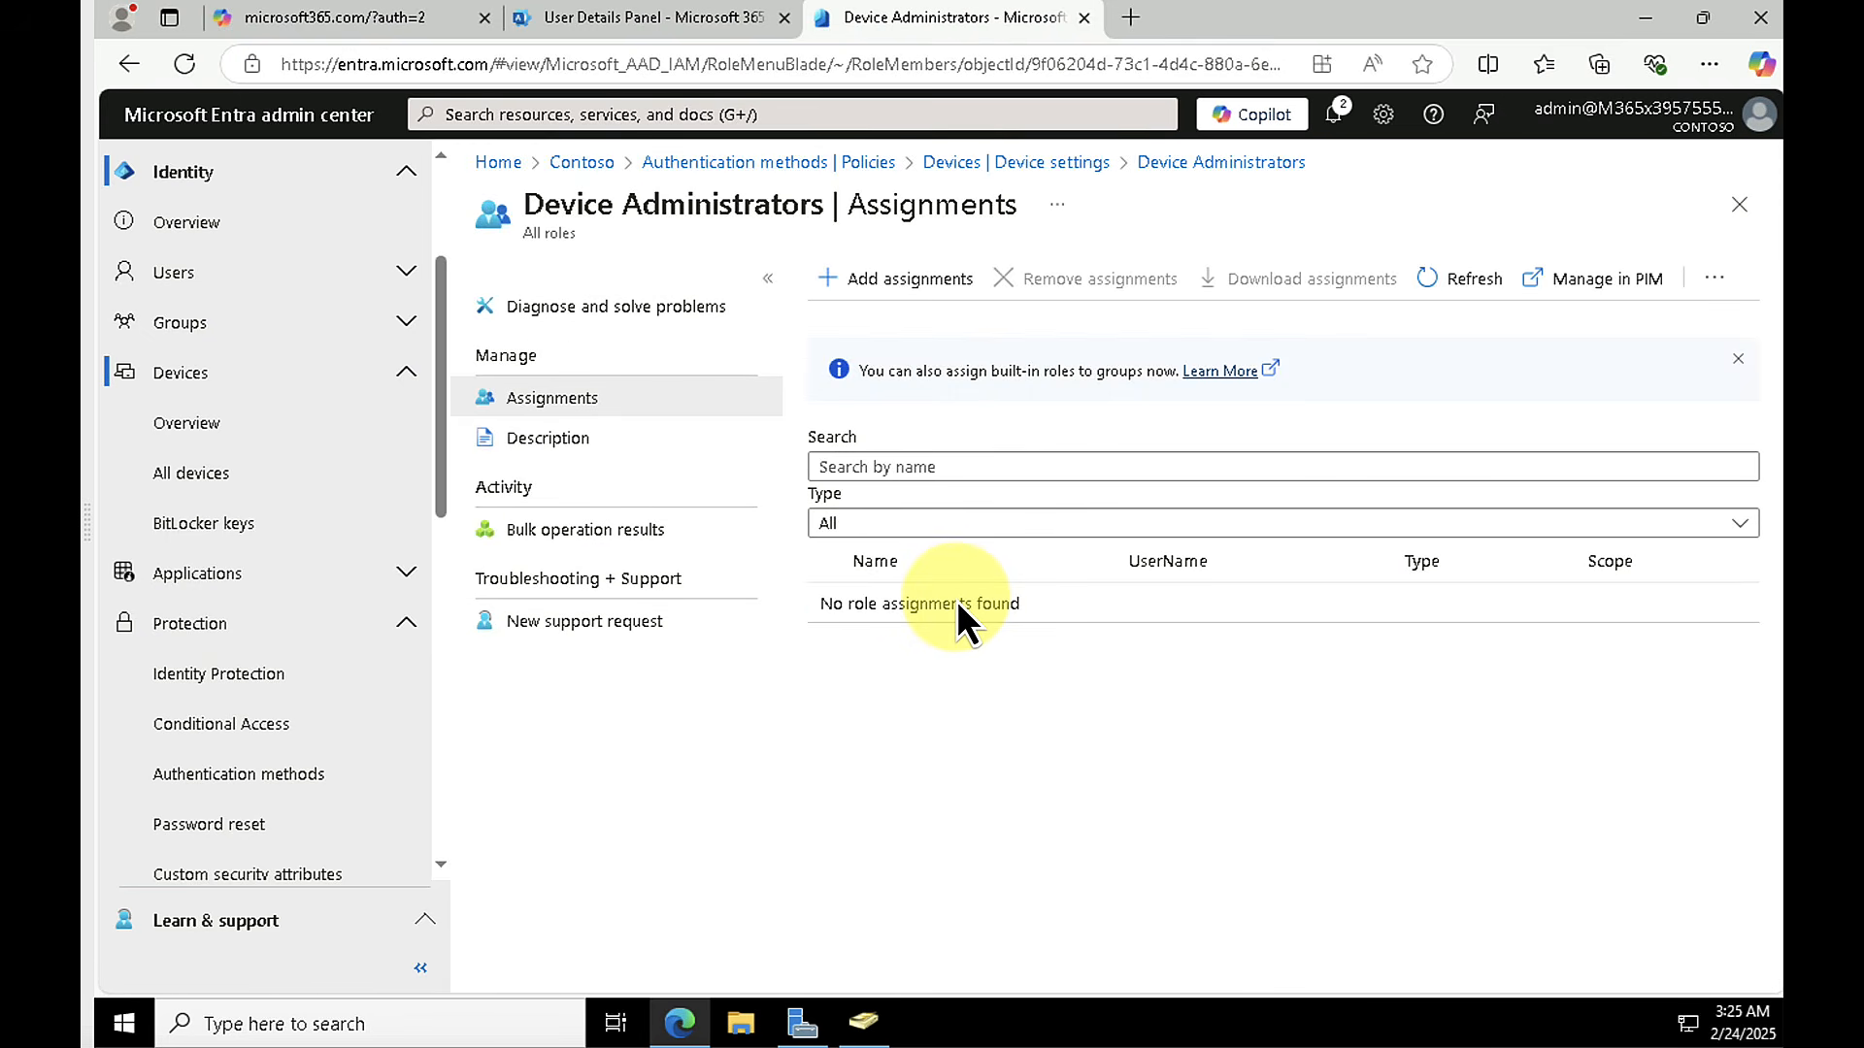
pyautogui.click(895, 289)
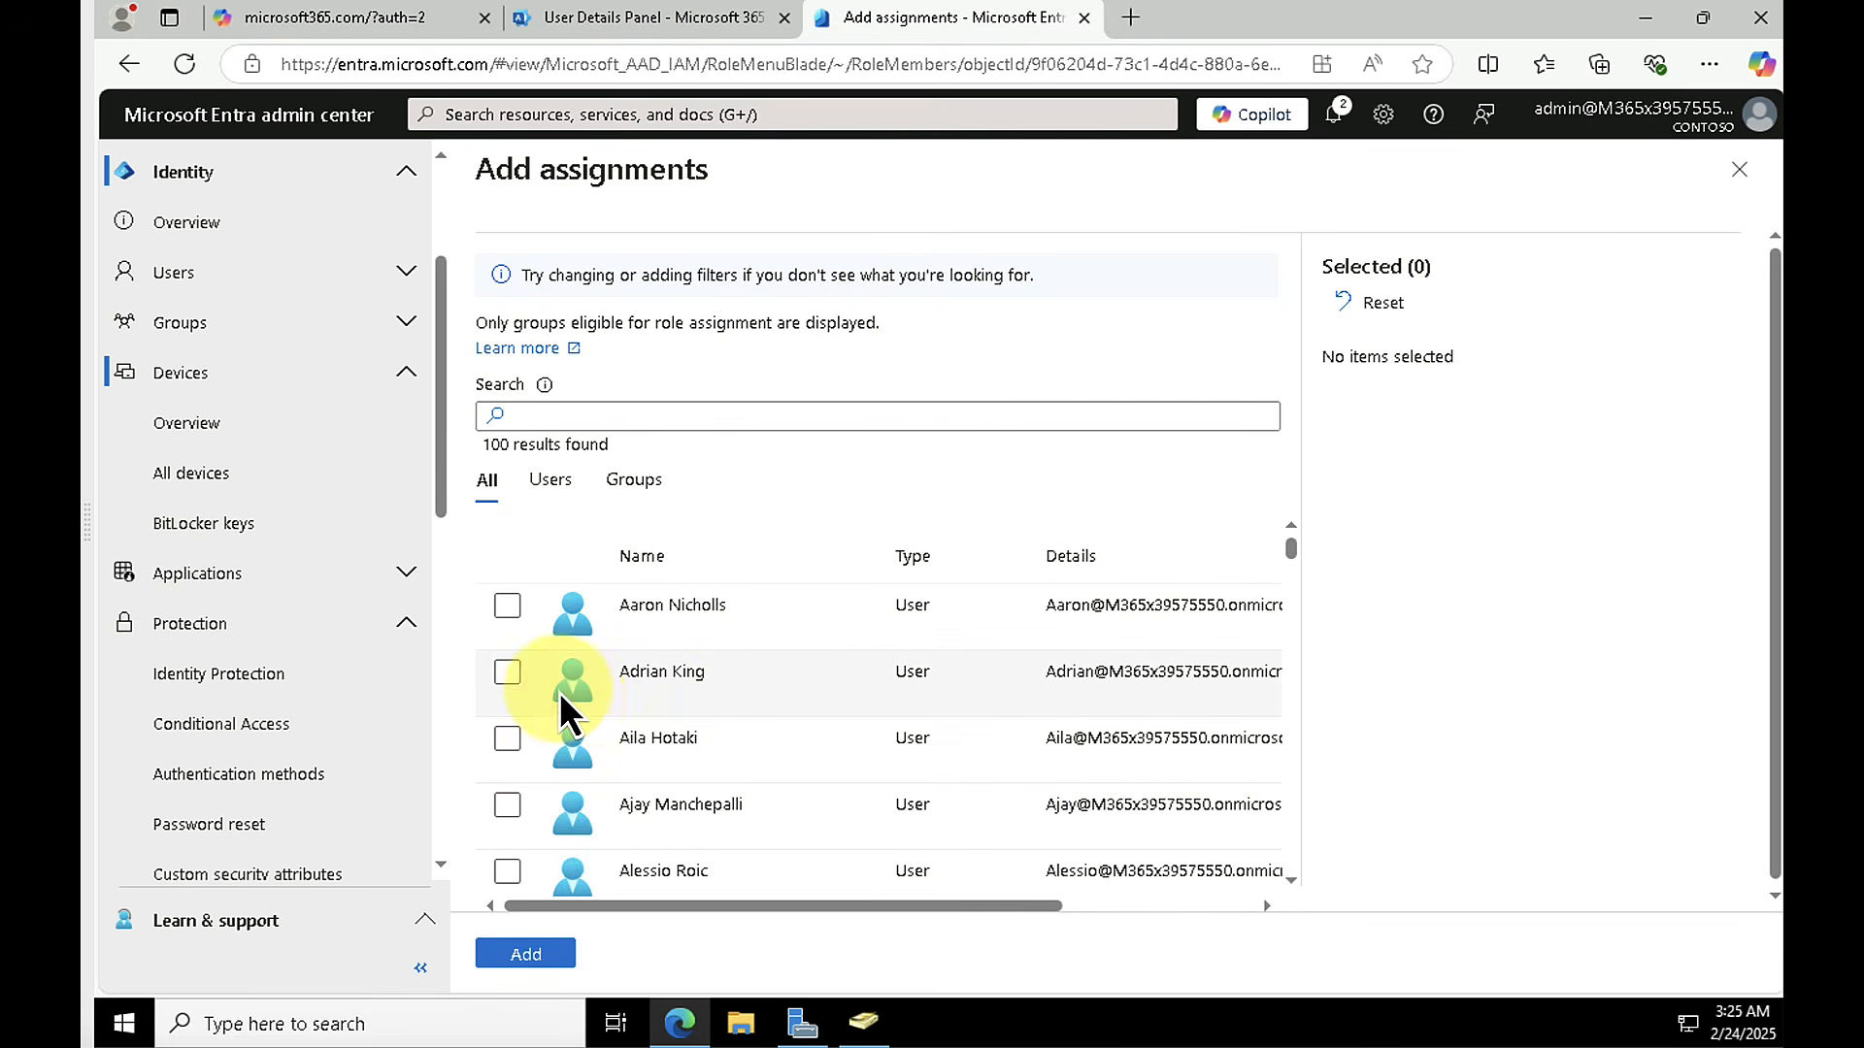
pyautogui.scroll(-3, 577, 702)
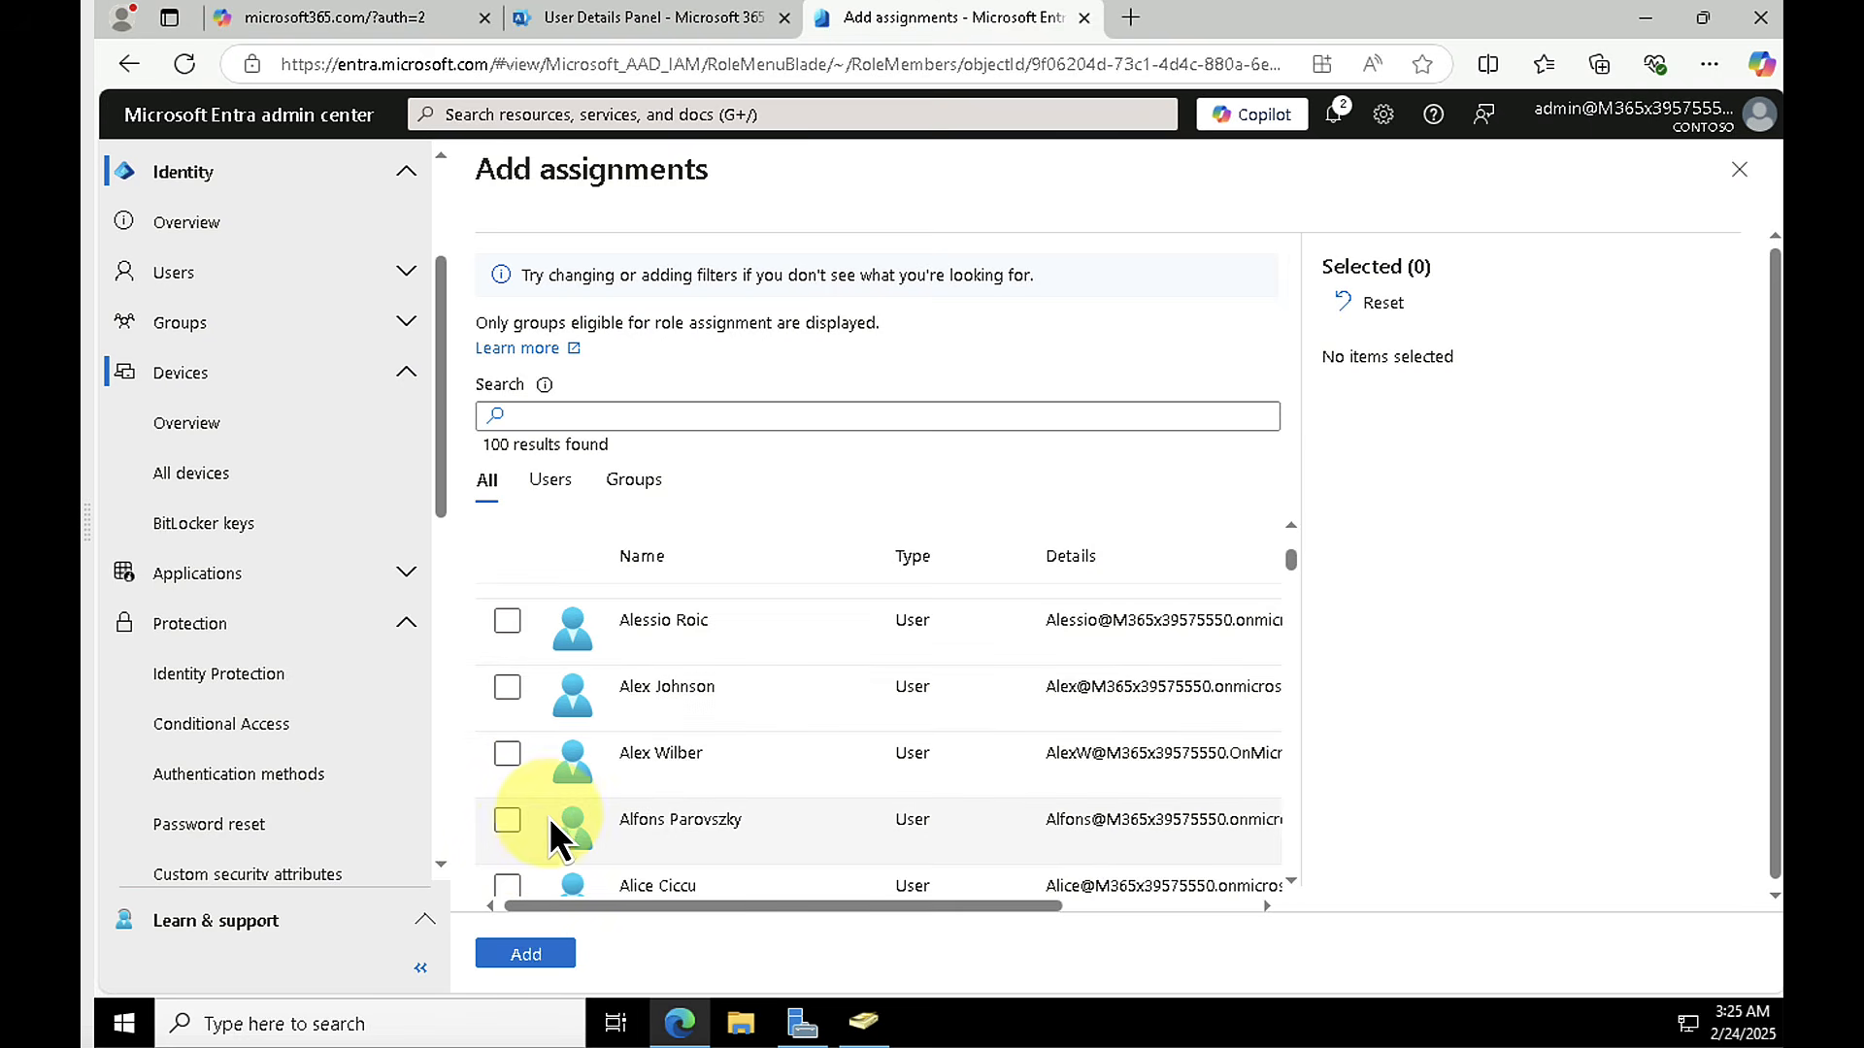
pyautogui.scroll(-2, 551, 814)
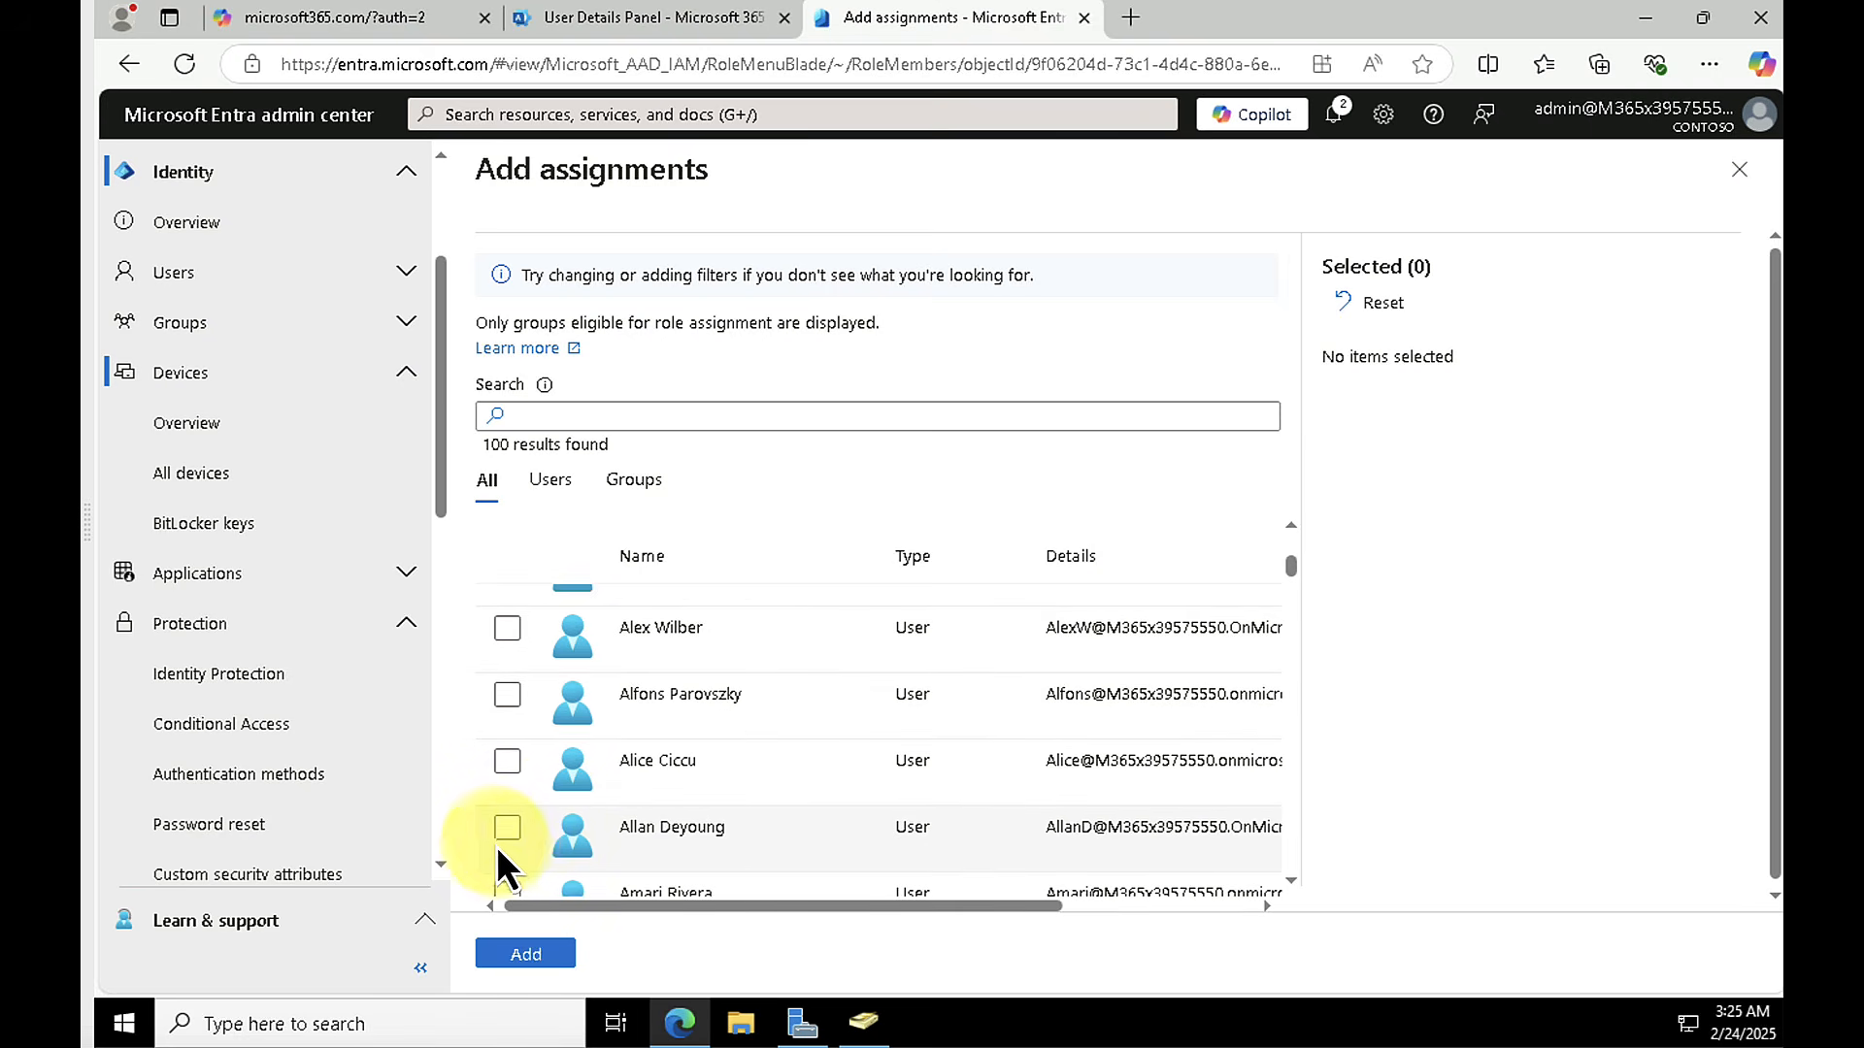
pyautogui.click(506, 828)
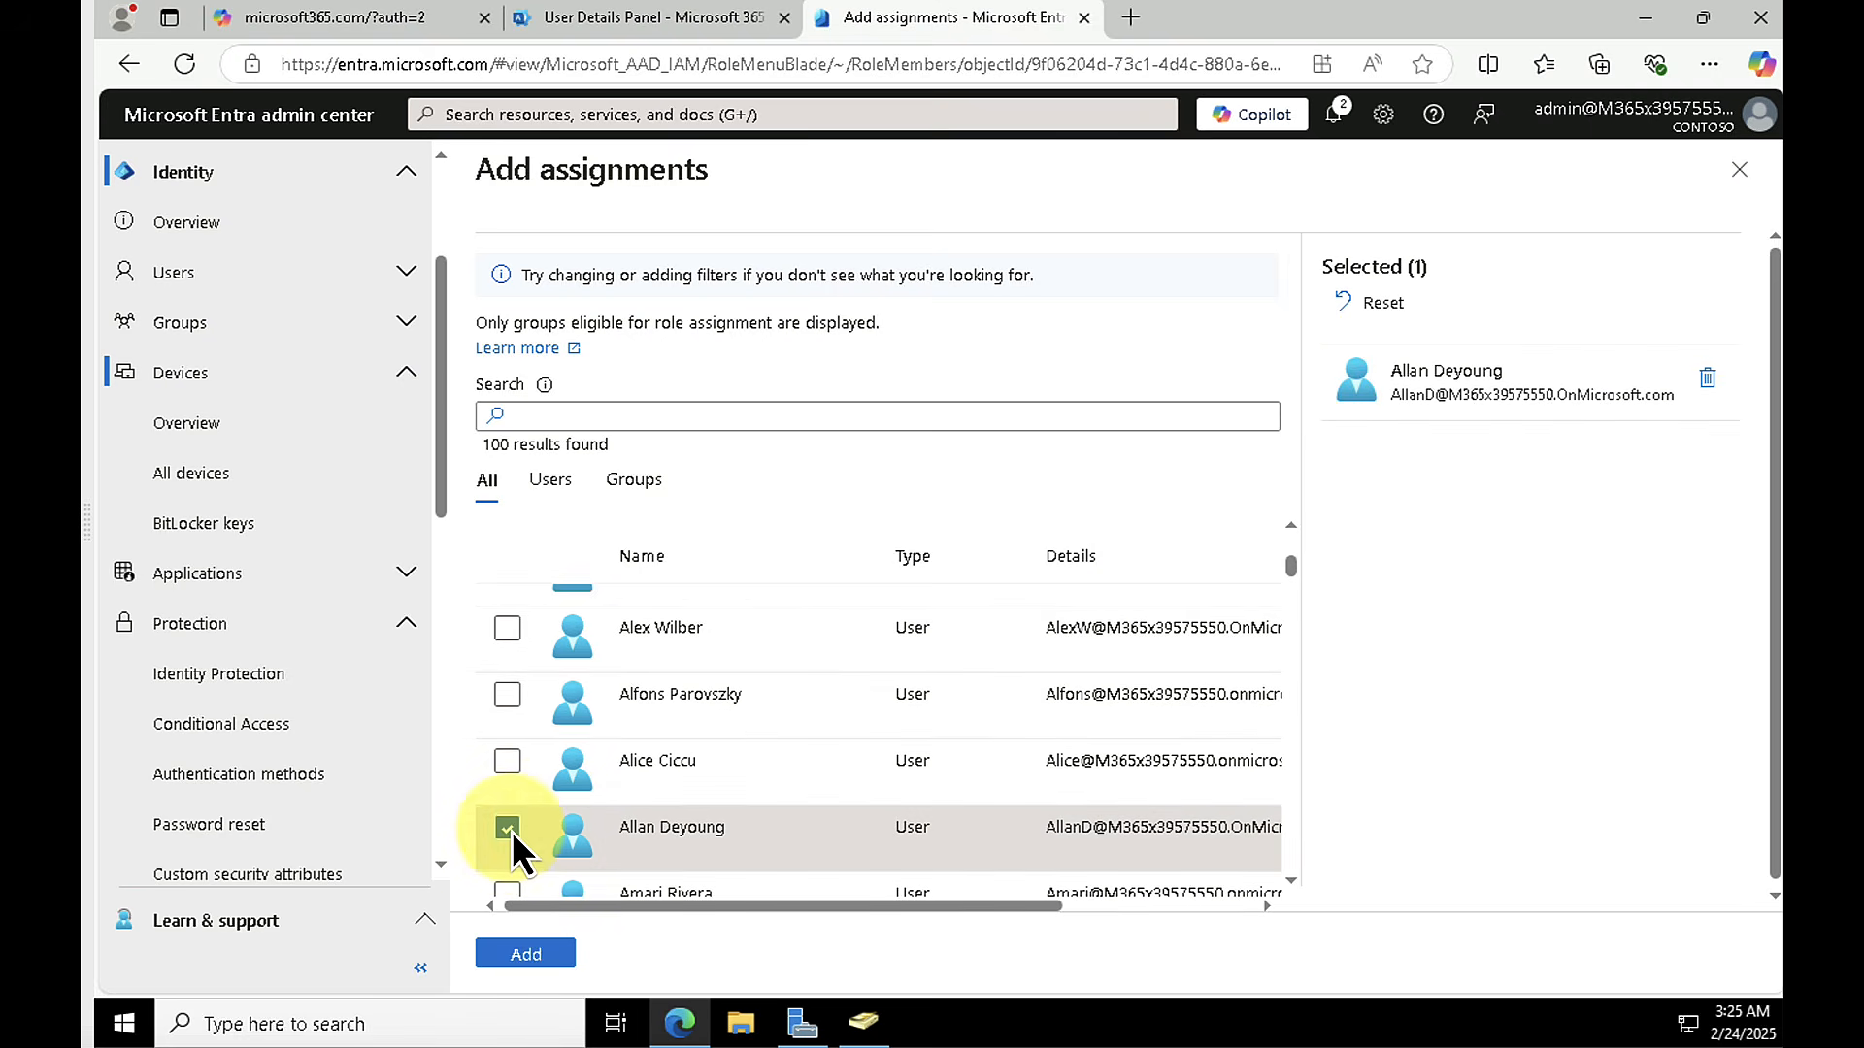
pyautogui.click(514, 955)
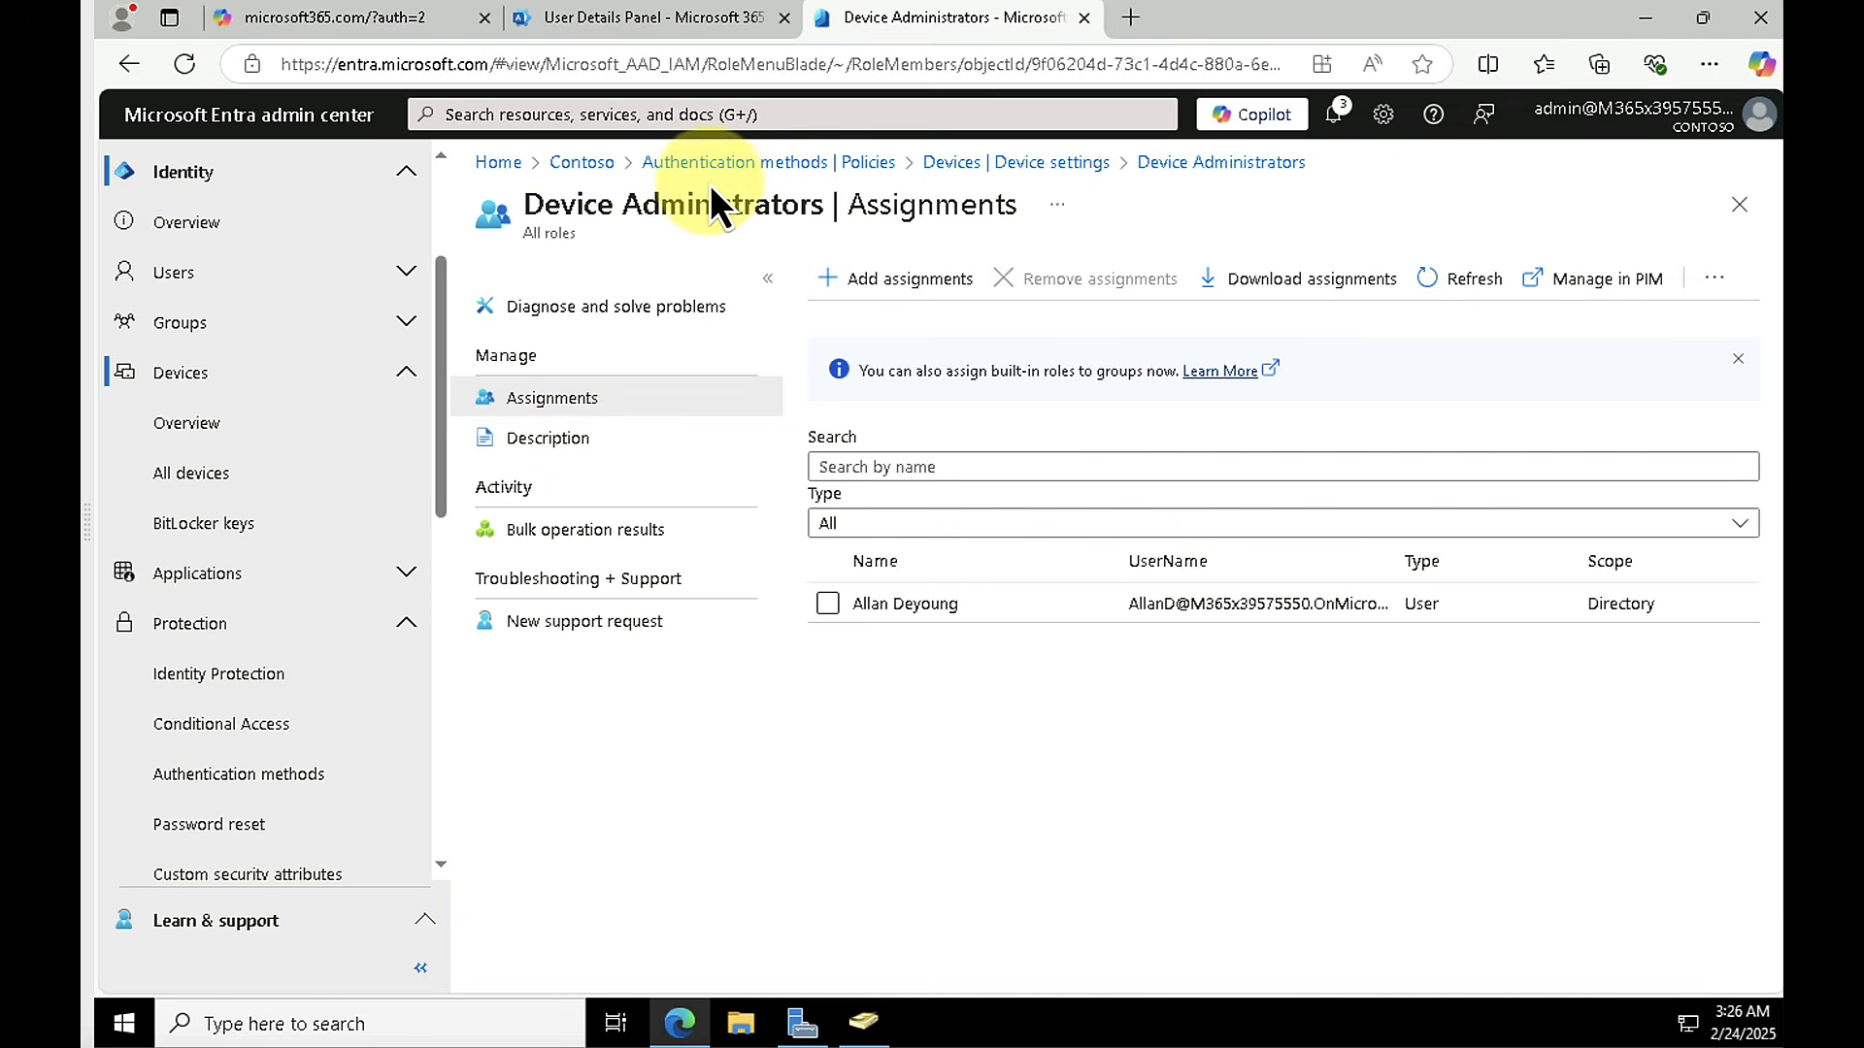
pyautogui.click(986, 165)
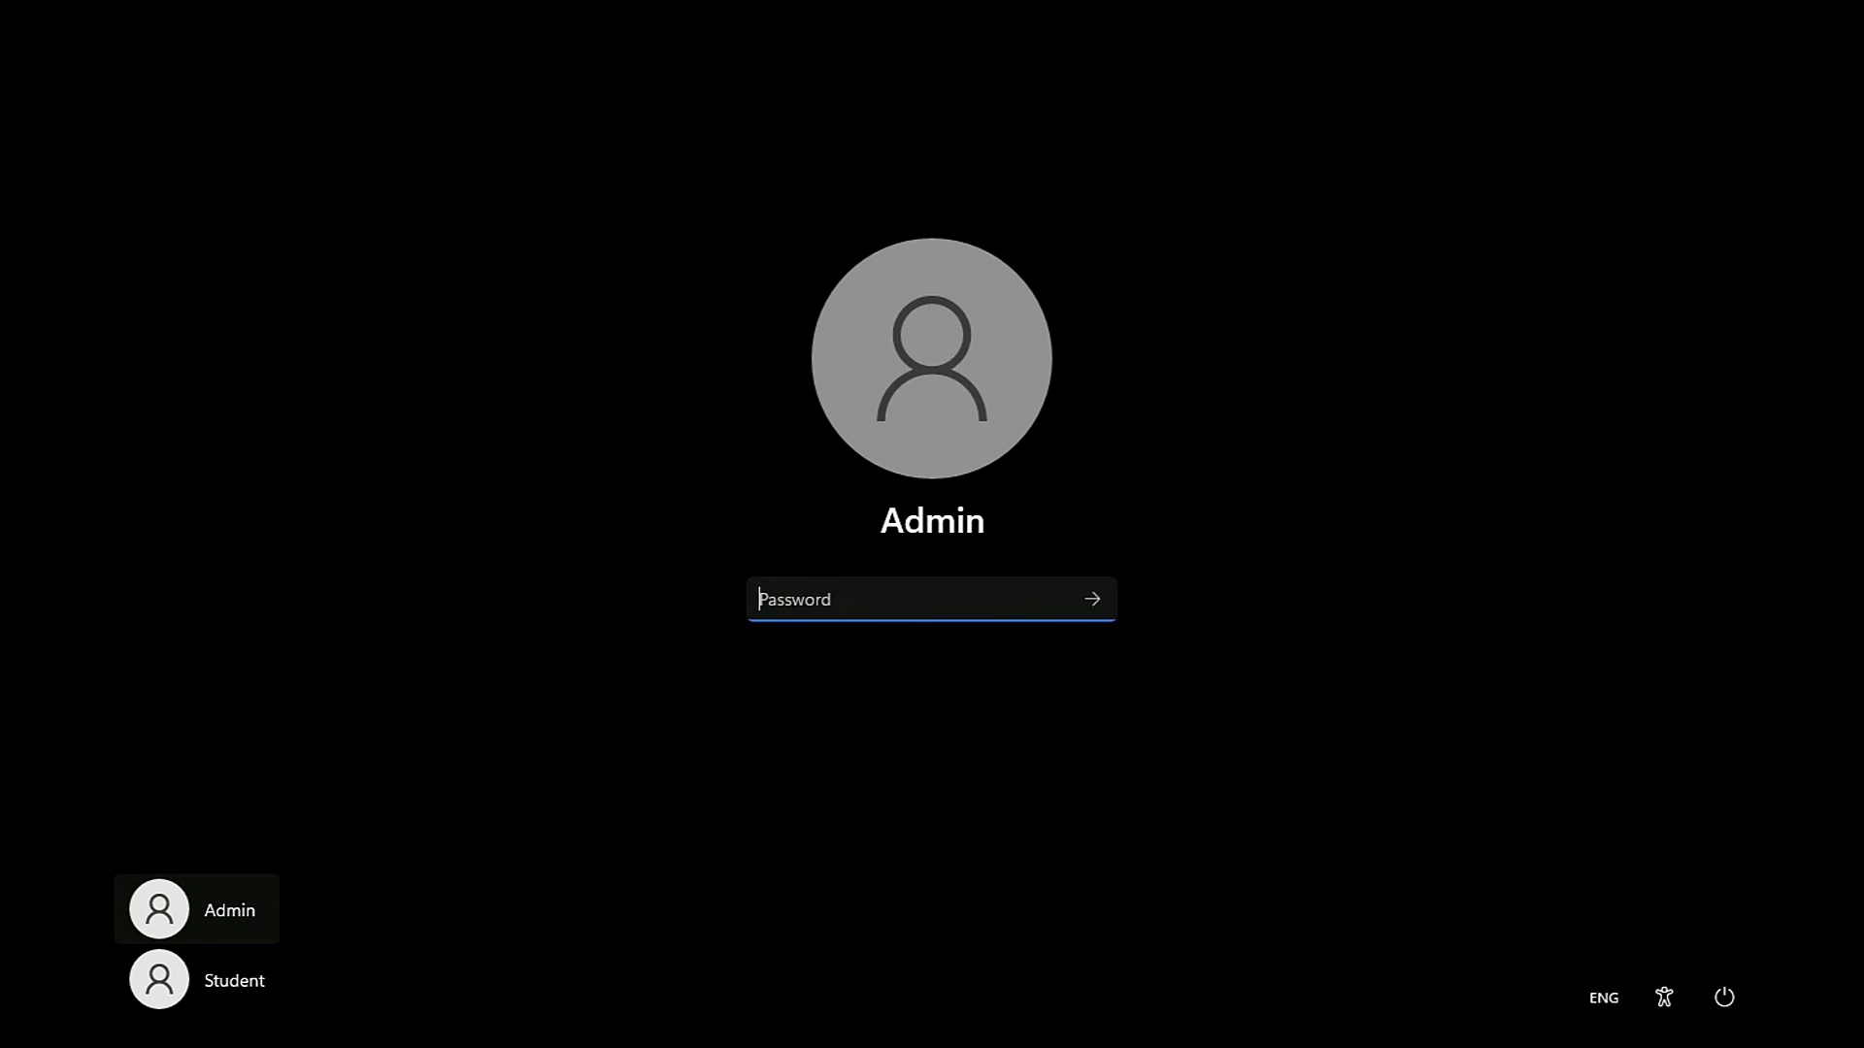
# Step: Sign in to the Windows client with the Admin account's password and open the Settings window
pyautogui.write('••••••')
pyautogui.press('Return')
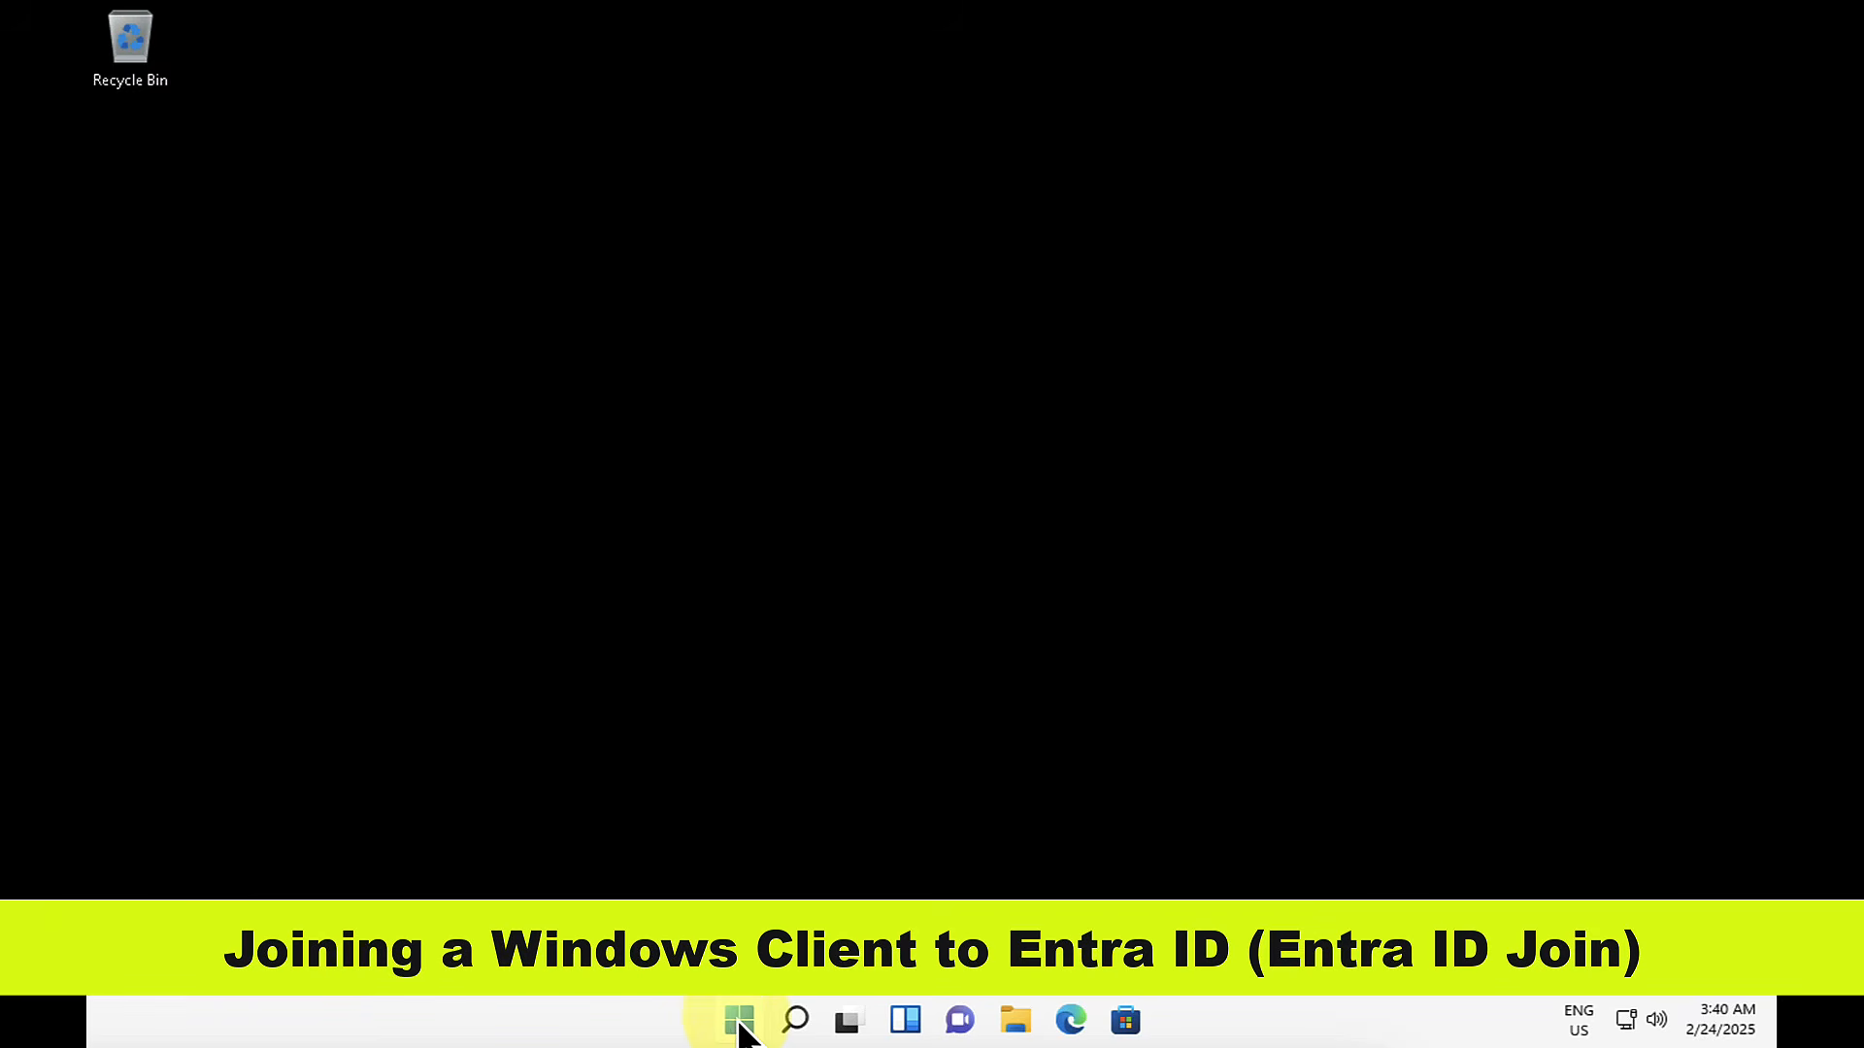
pyautogui.click(740, 1024)
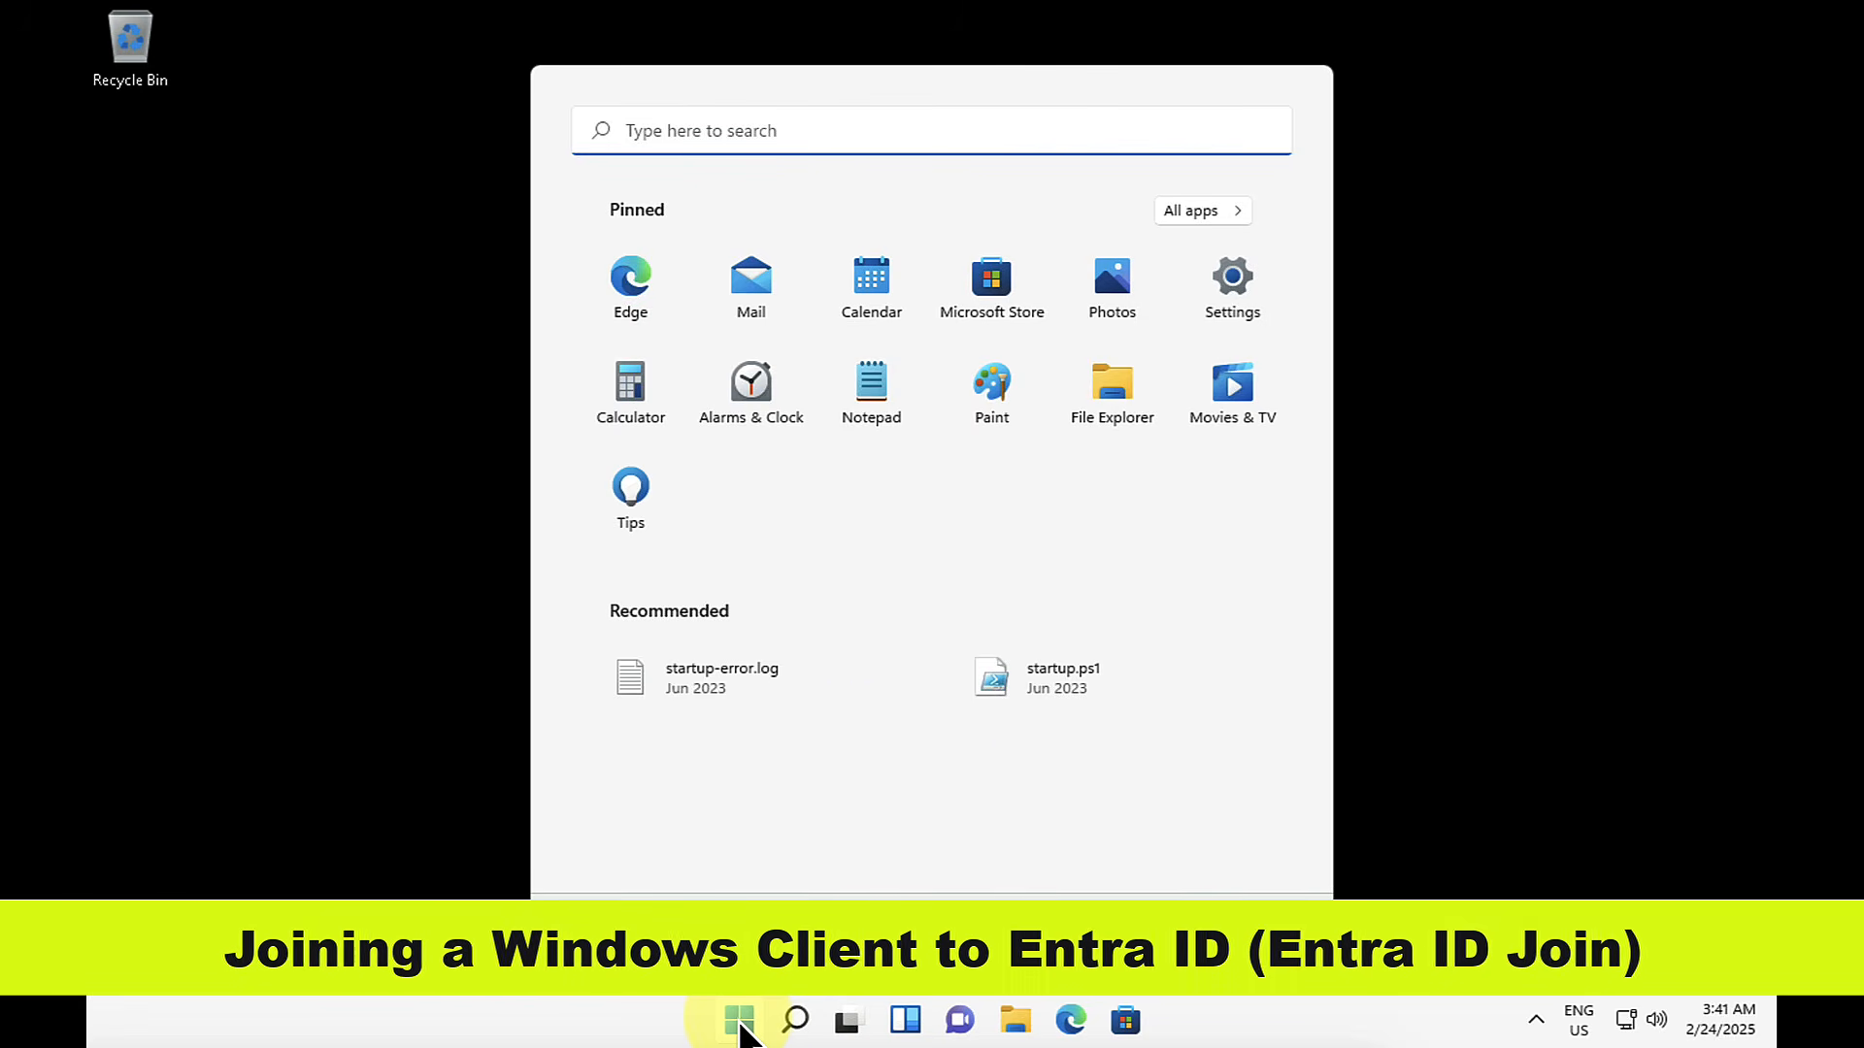
pyautogui.click(1232, 283)
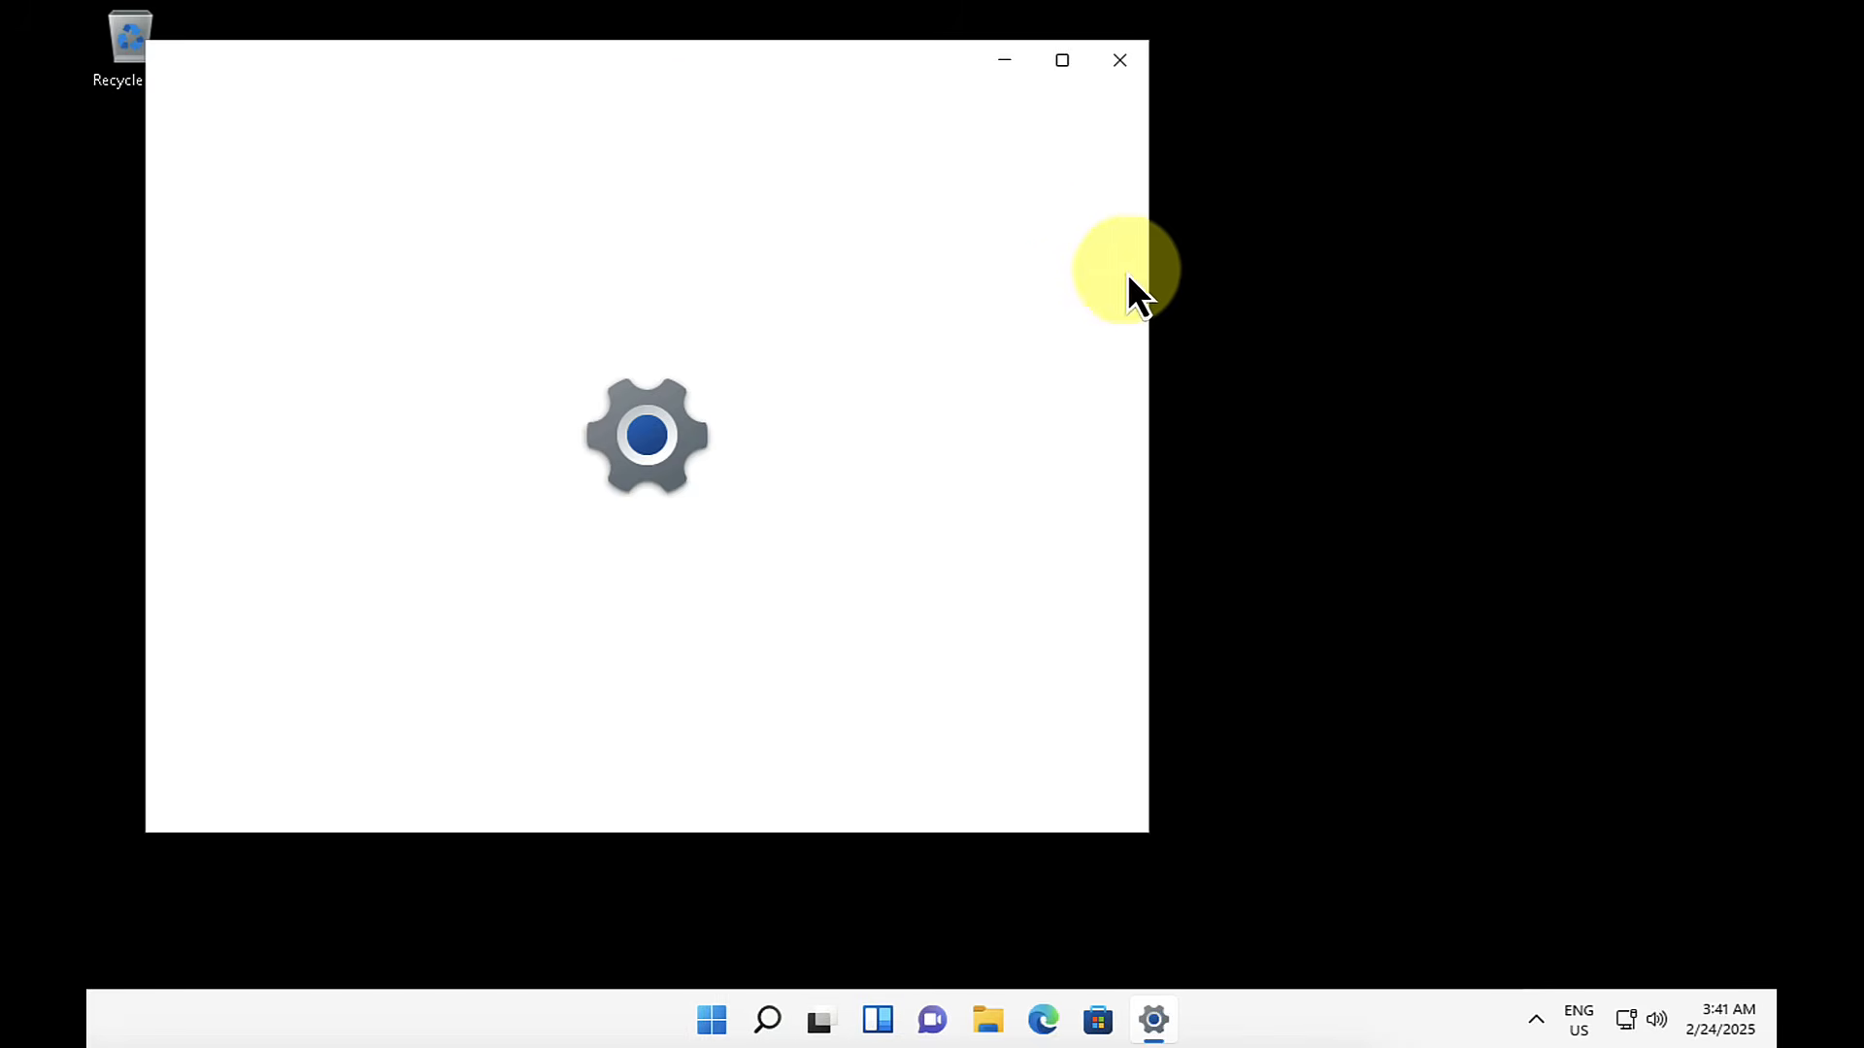
pyautogui.moveTo(586, 79); pyautogui.dragTo(852, 132)
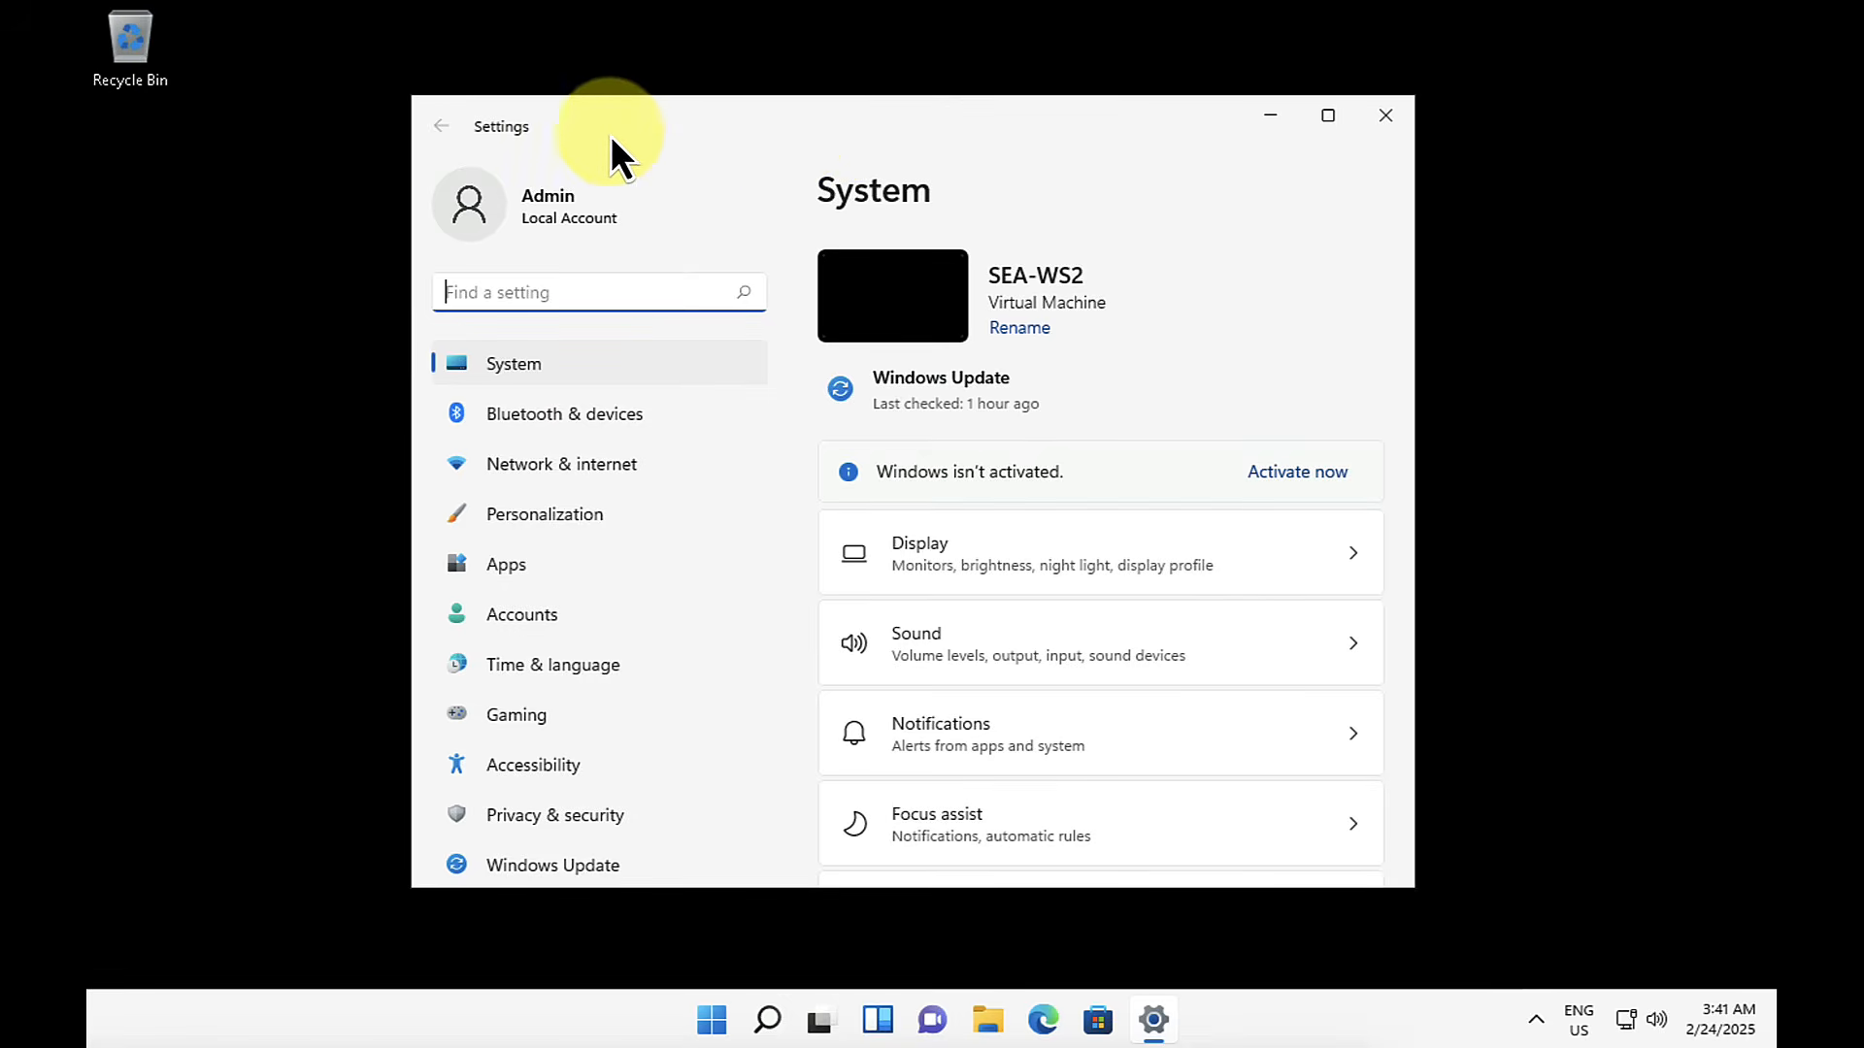
# Step: In the work or school access settings, start connecting an account by joining this device to Microsoft Entra ID
pyautogui.click(545, 625)
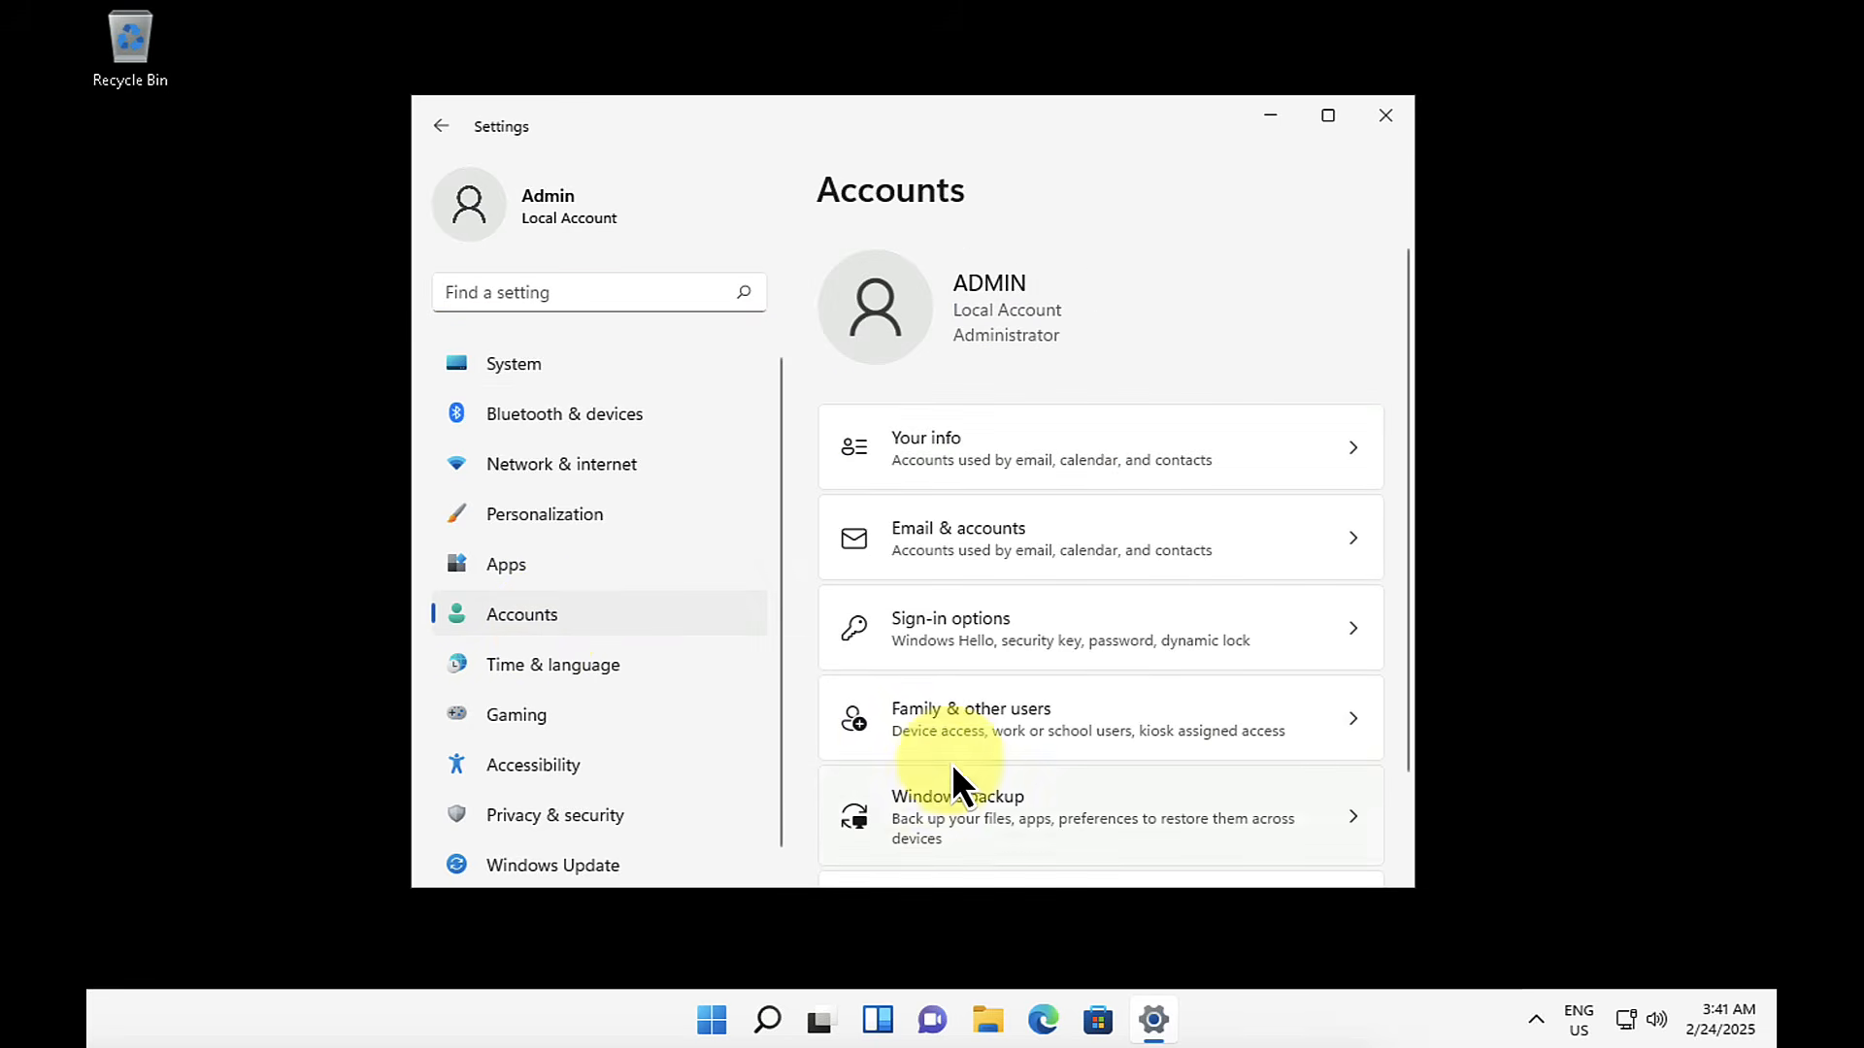
pyautogui.scroll(-2, 951, 763)
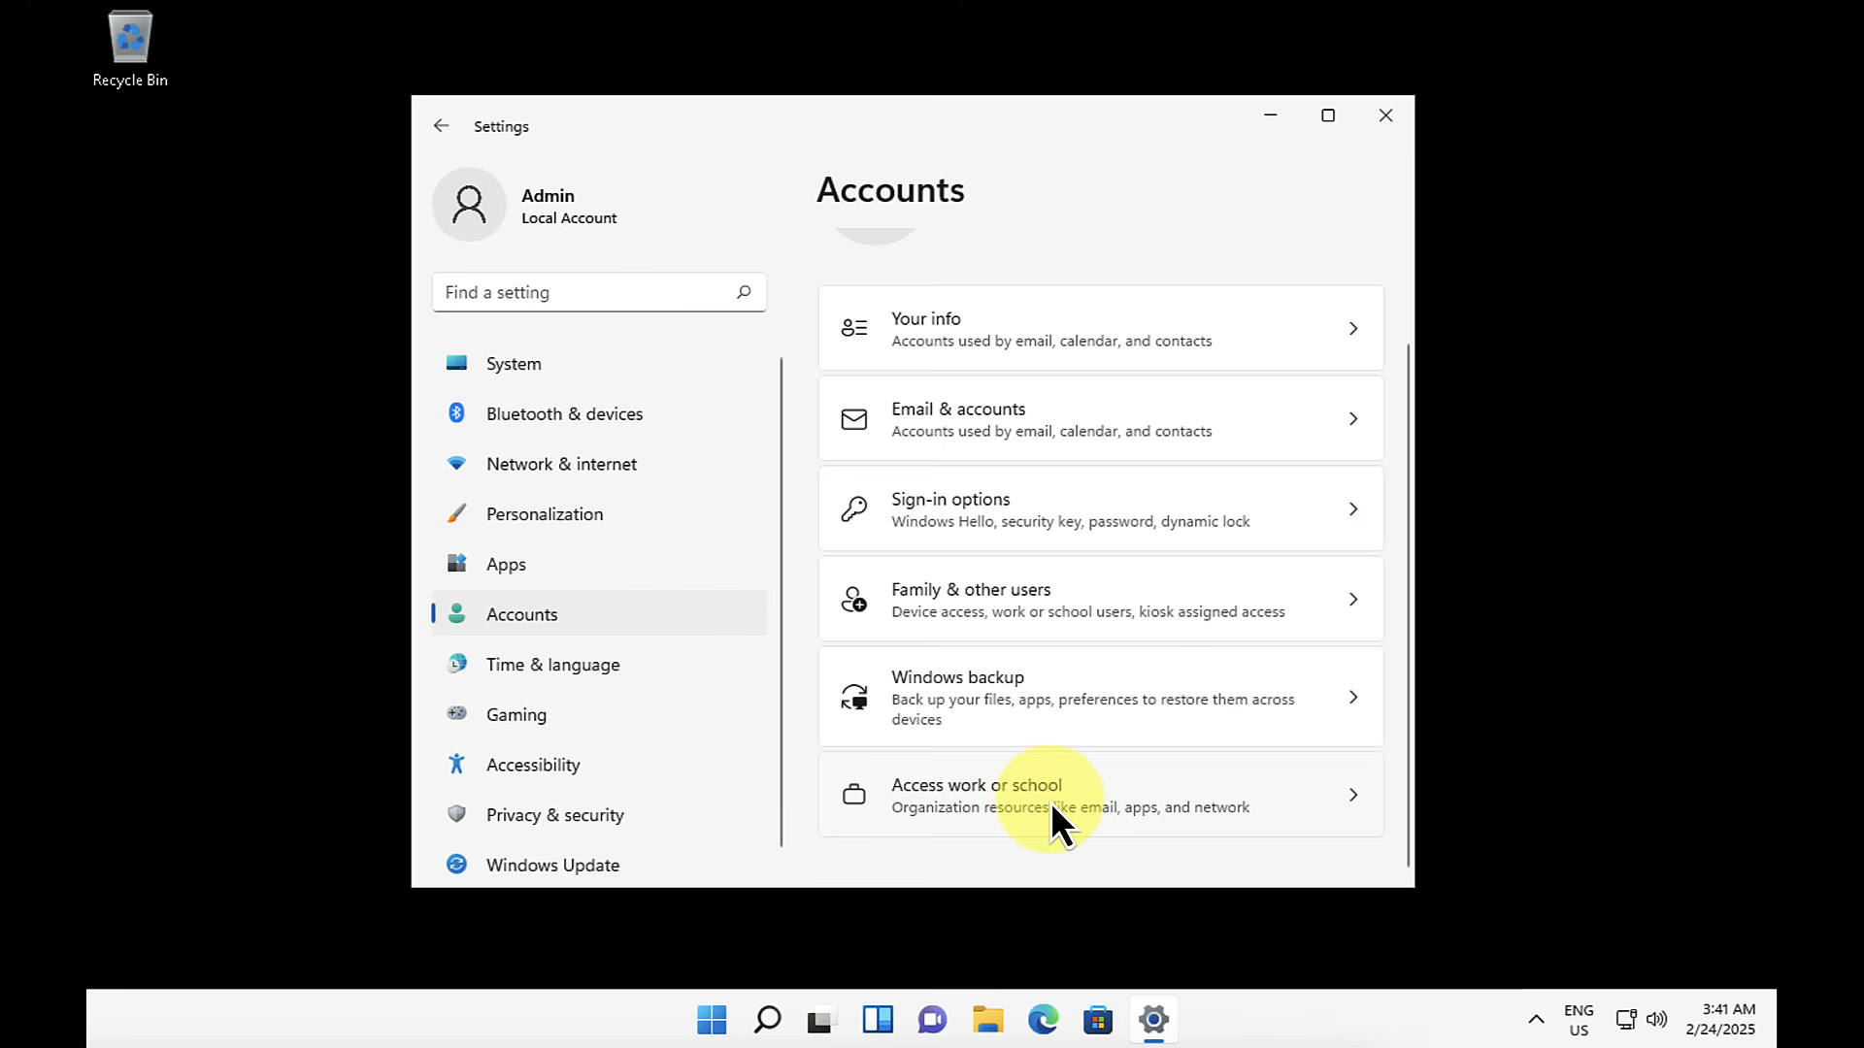
pyautogui.click(1050, 802)
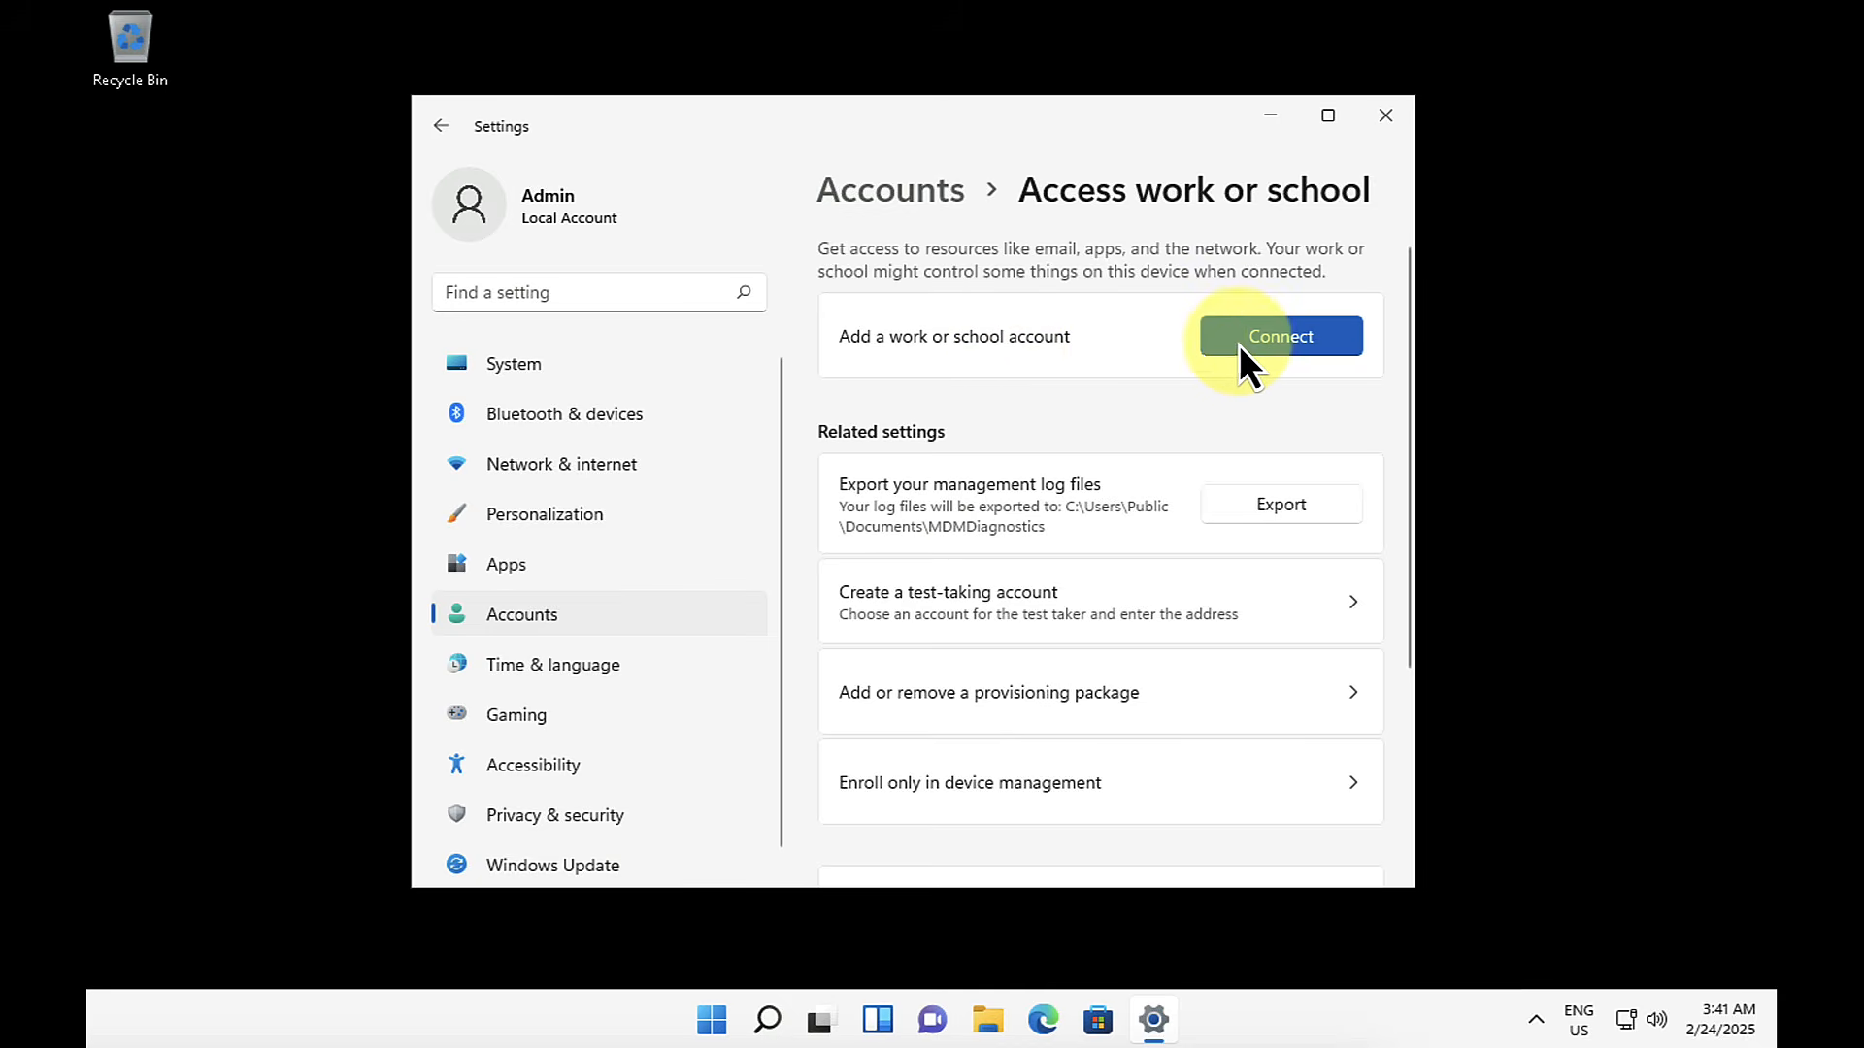
pyautogui.click(1300, 342)
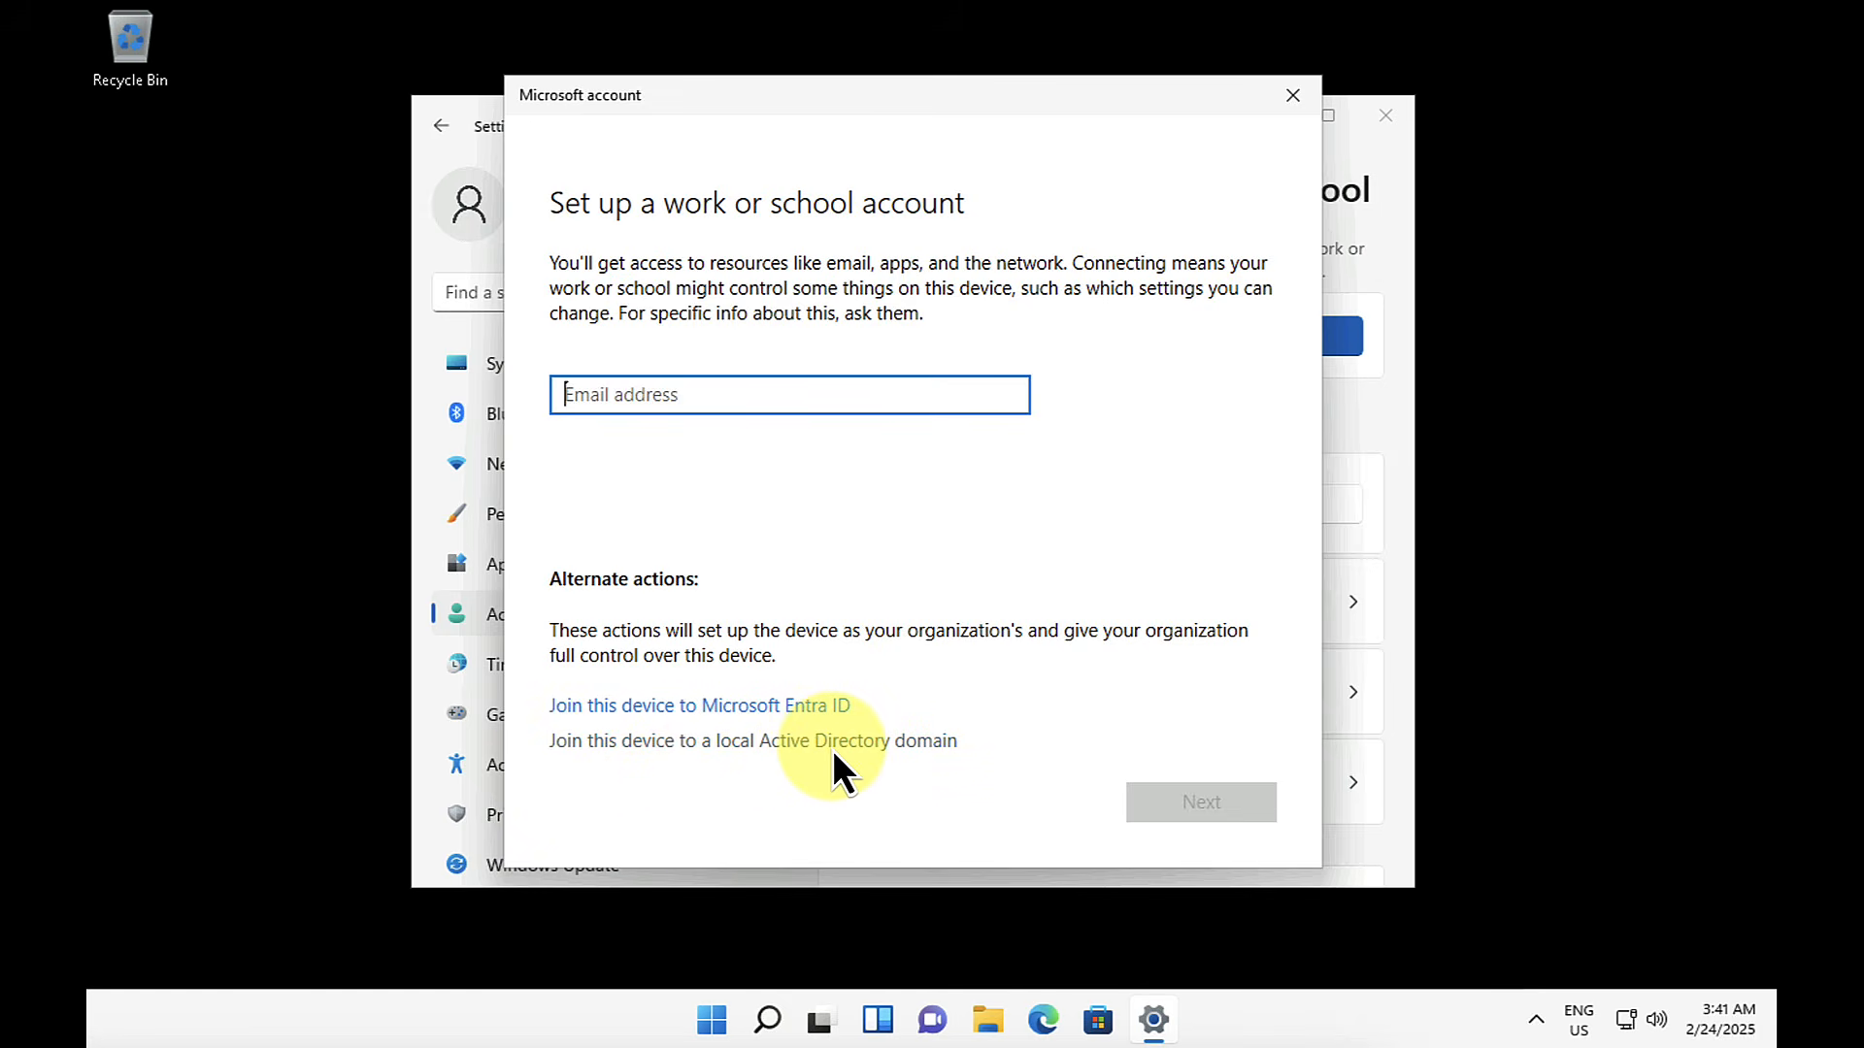
pyautogui.click(726, 701)
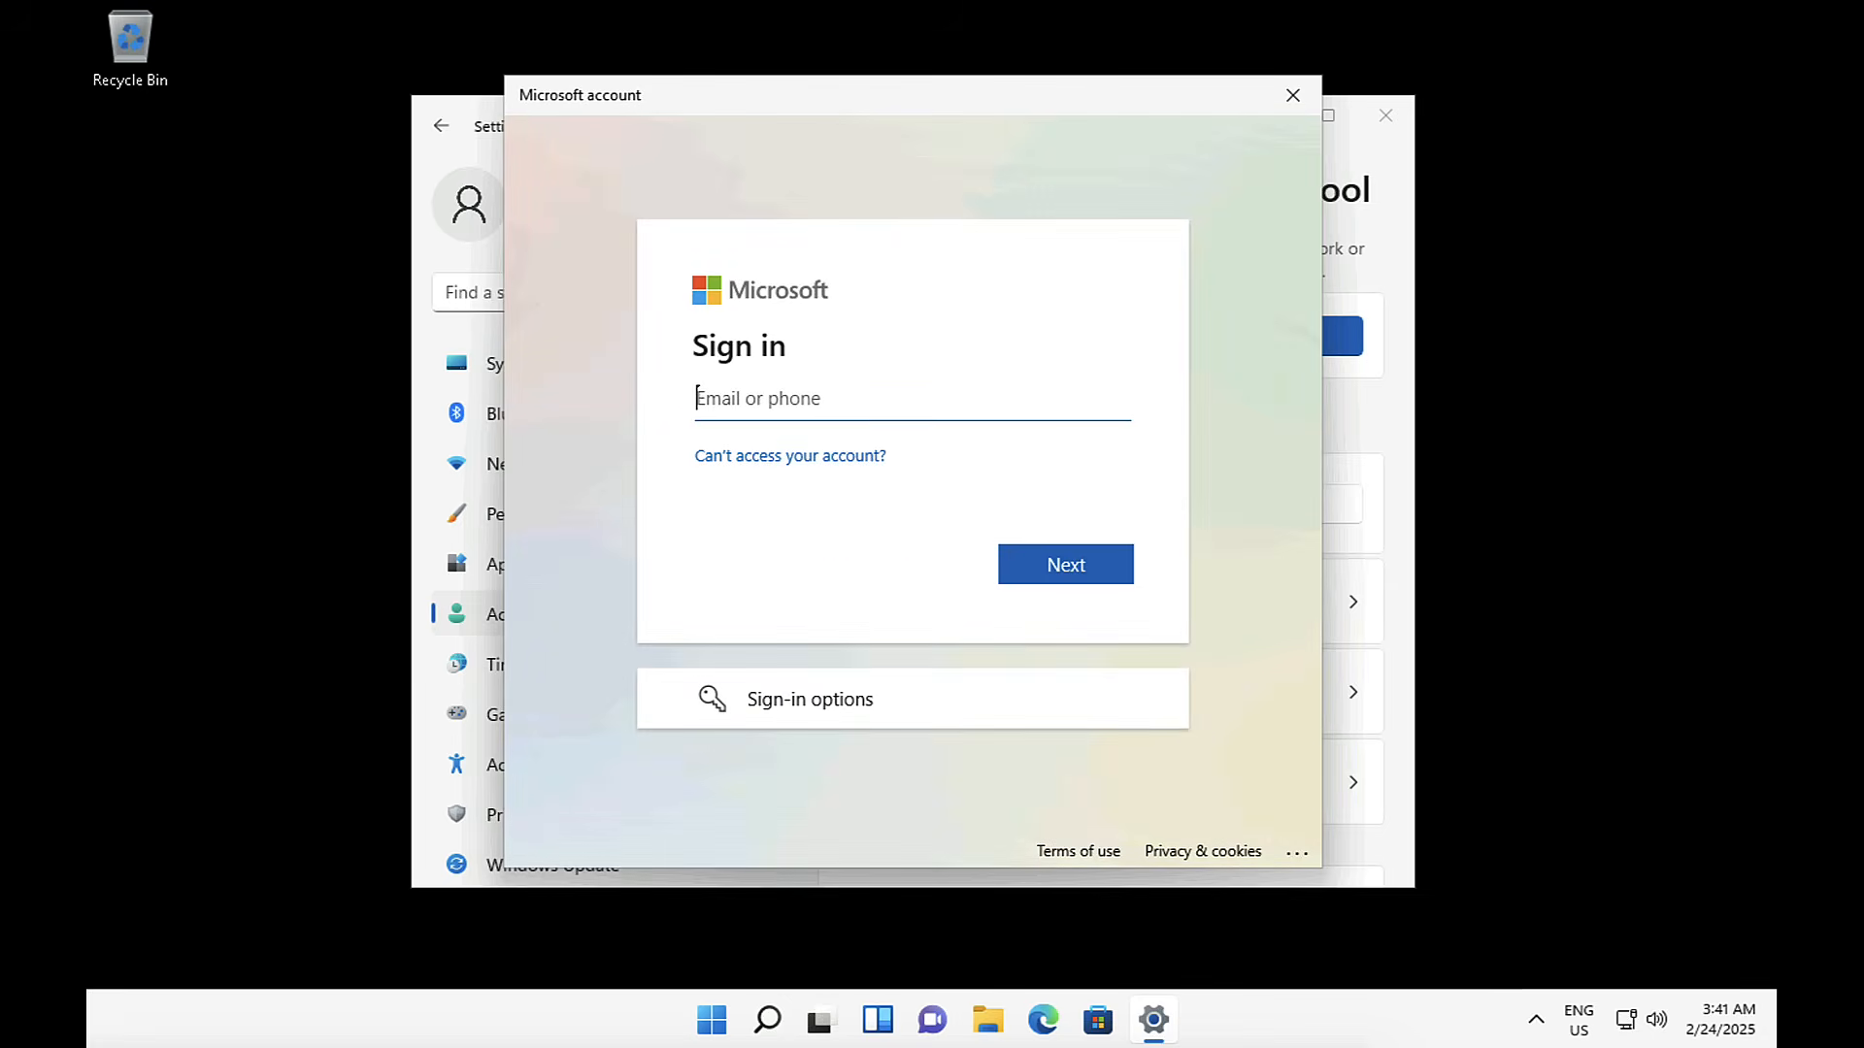
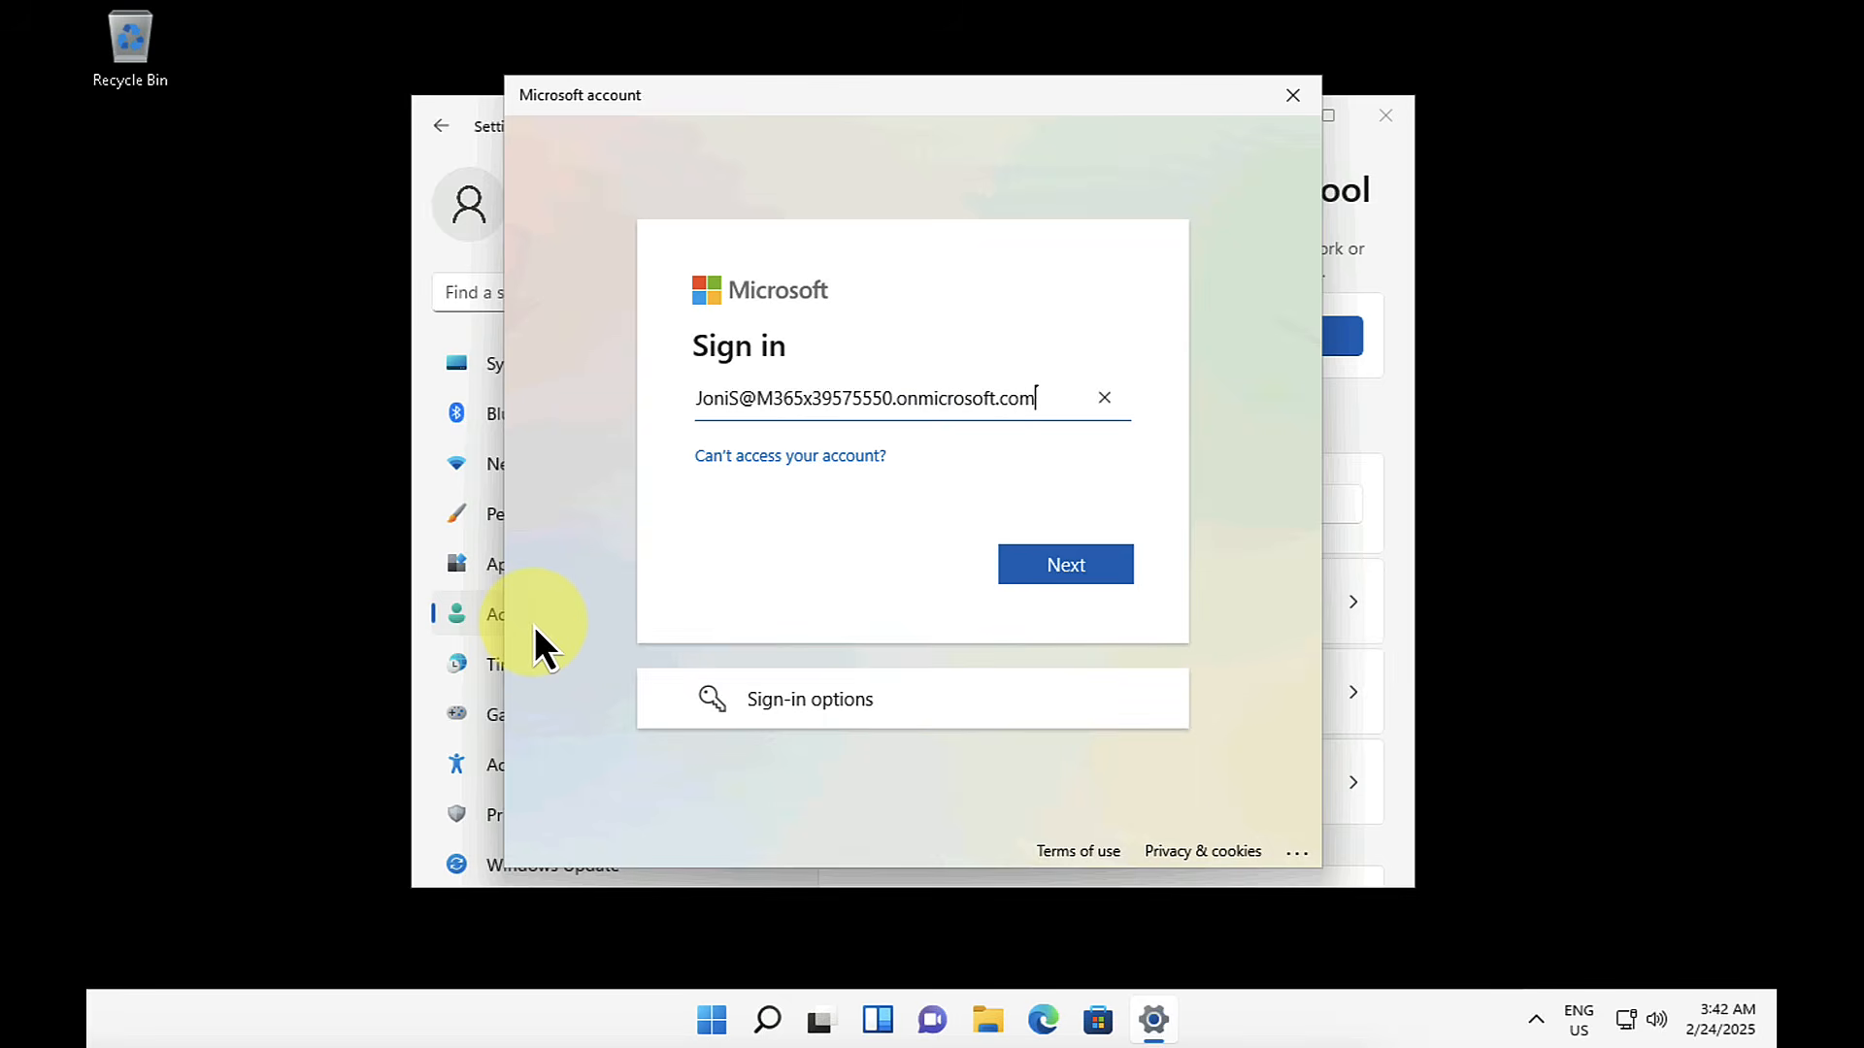
# Step: Sign in to the Microsoft work account with the user's email address and account password
pyautogui.click(1069, 567)
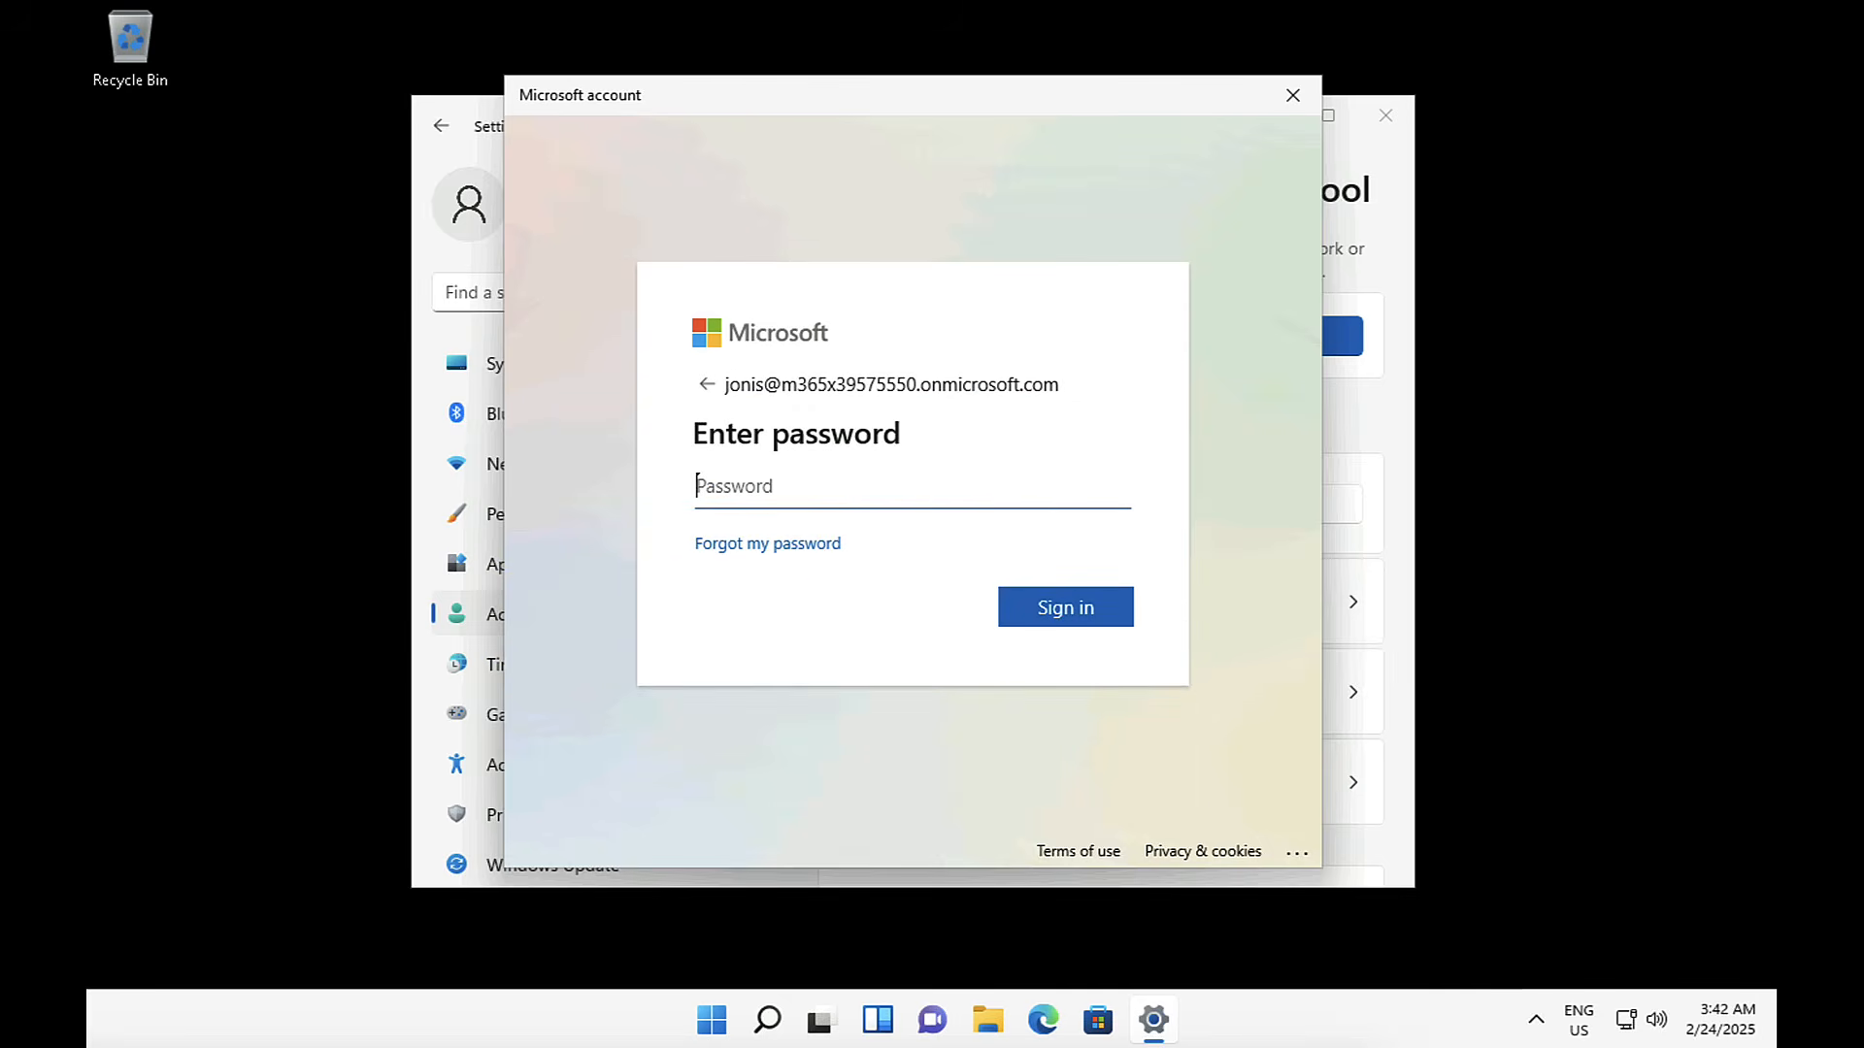
pyautogui.write('••••••••••••••••••••••••••••••')
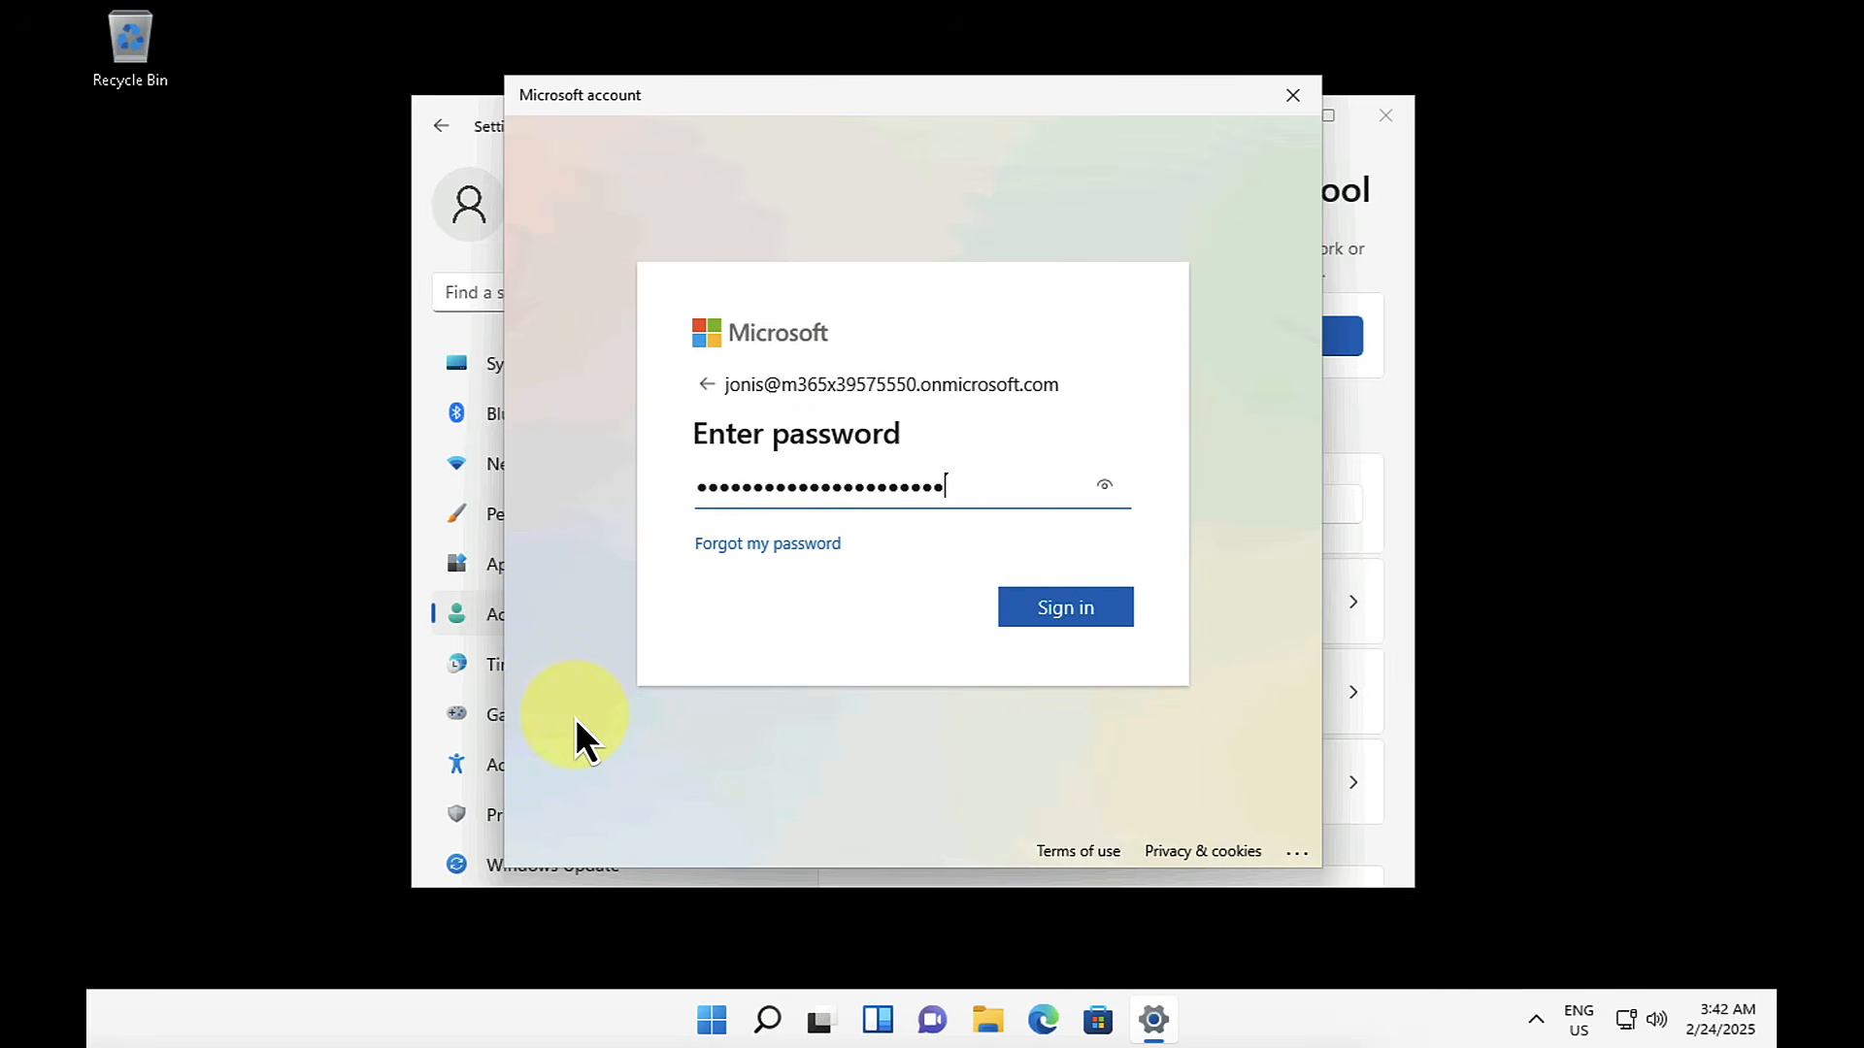
pyautogui.write('•')
pyautogui.click(1071, 608)
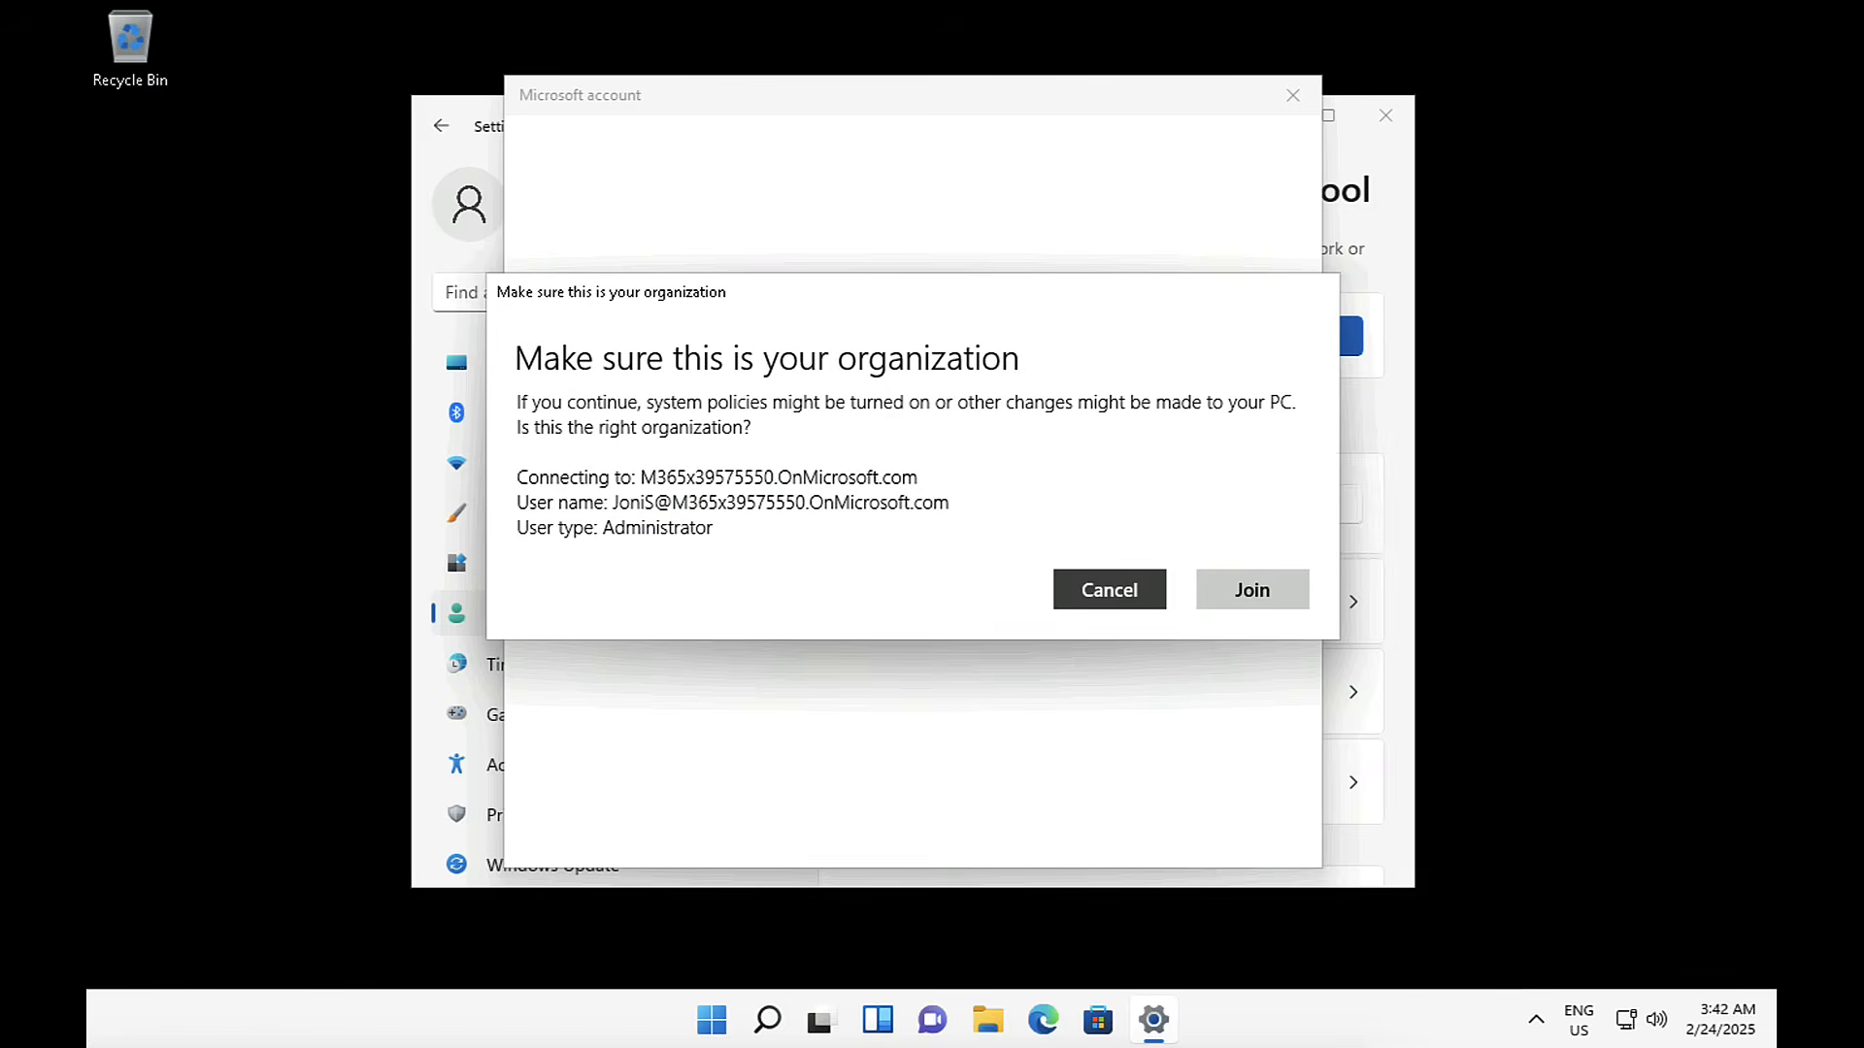
# Step: Confirm joining the device to the organization, finish the setup and close Settings
pyautogui.click(1246, 584)
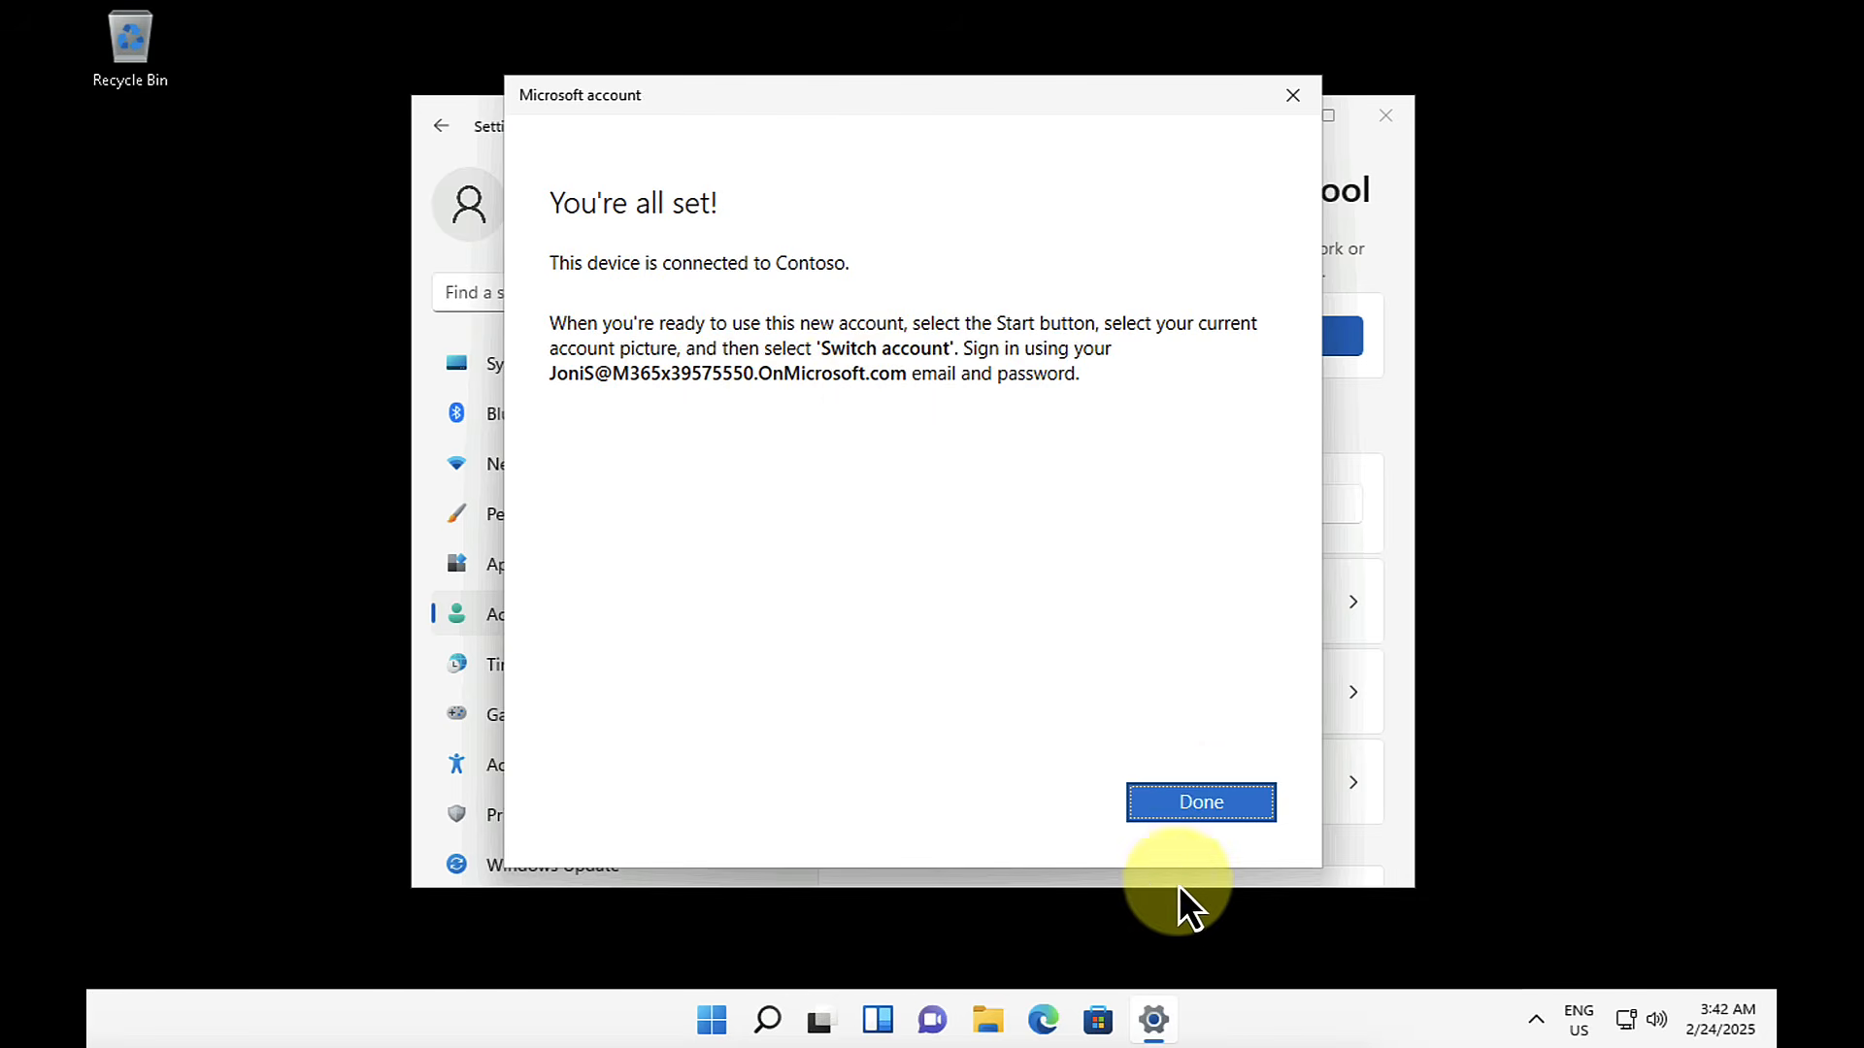
pyautogui.click(1211, 804)
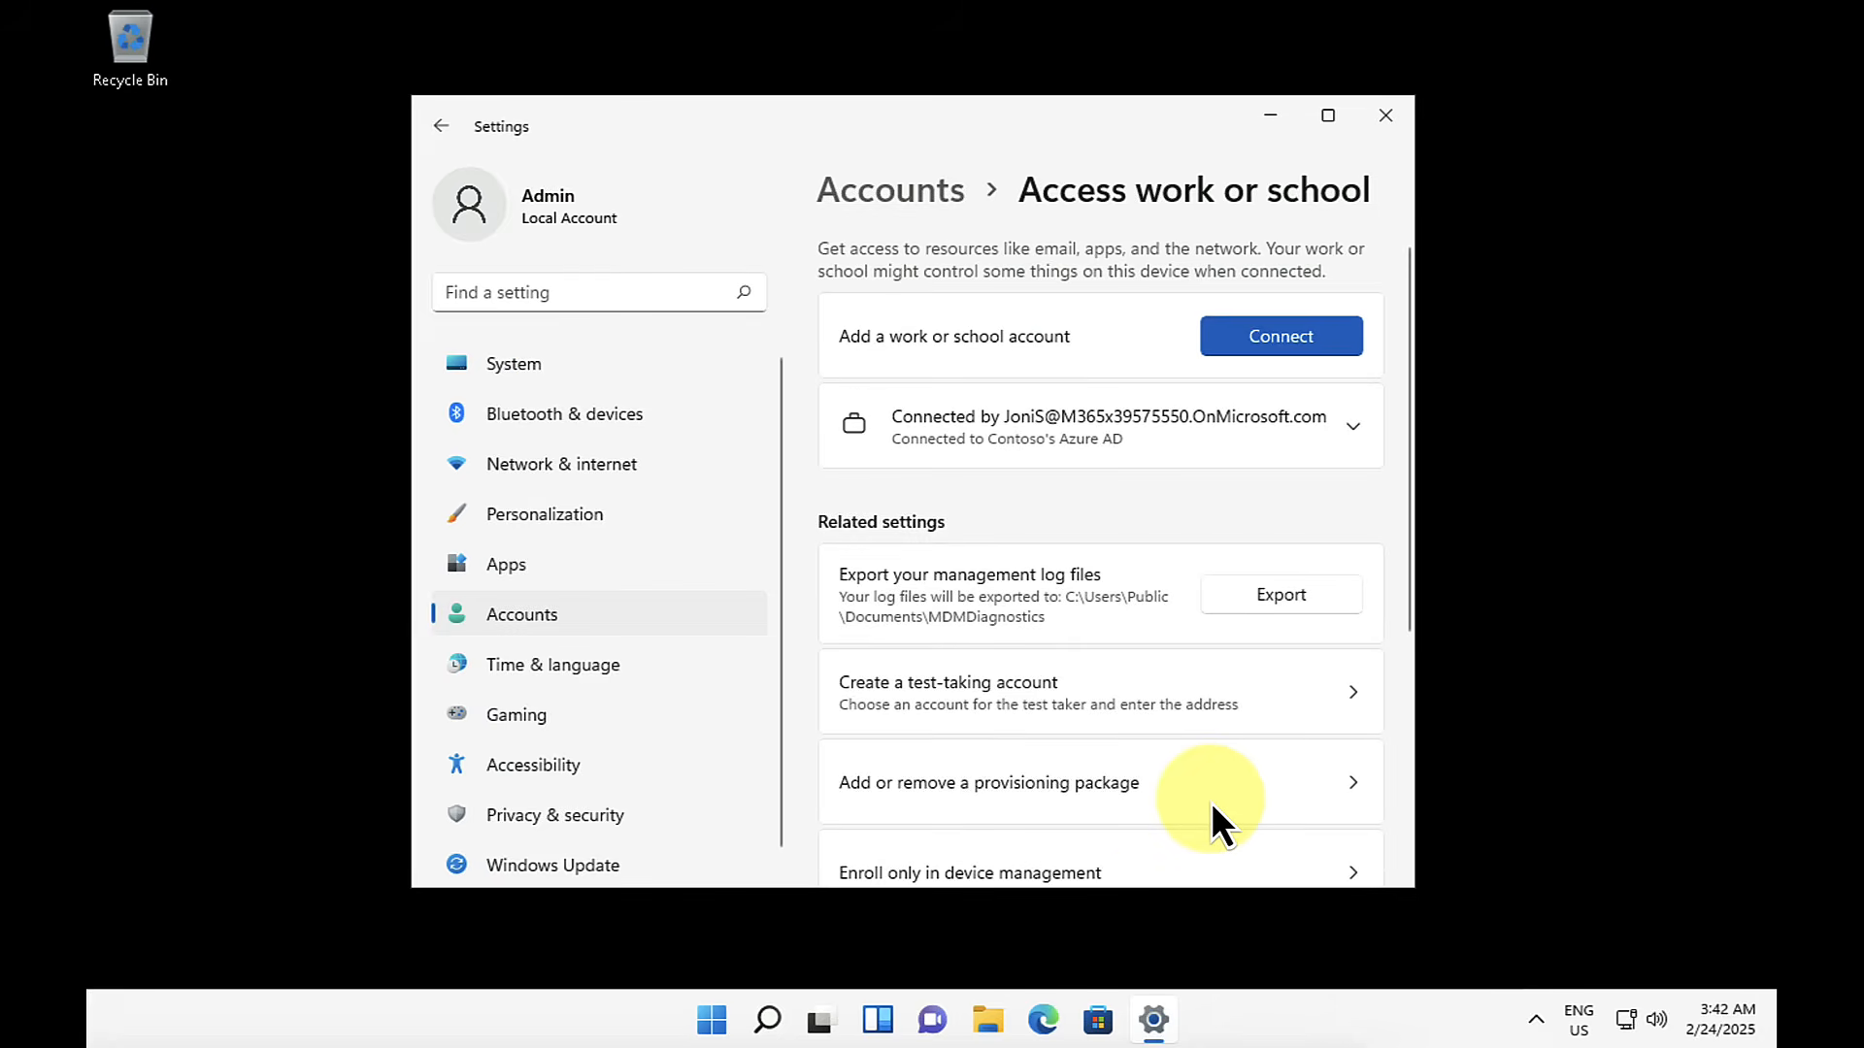
pyautogui.click(1384, 117)
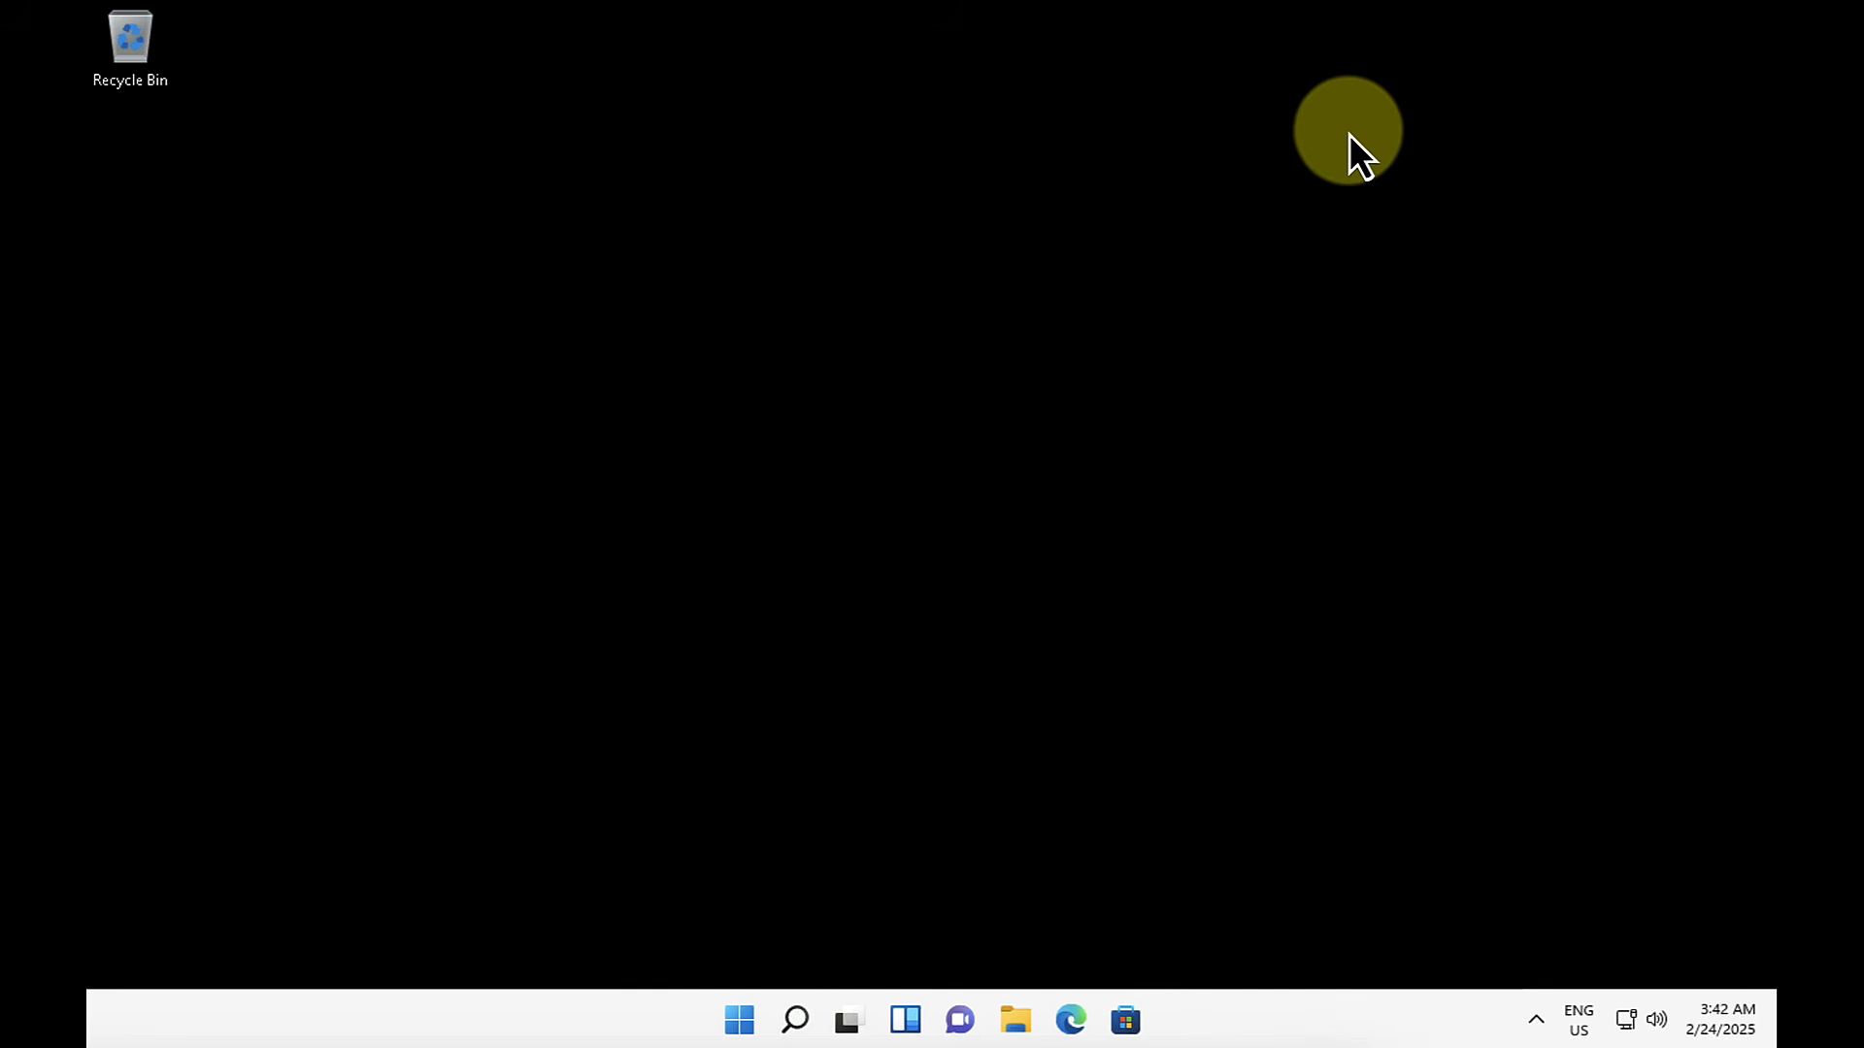
# Step: Restart the Windows client
pyautogui.click(759, 1009)
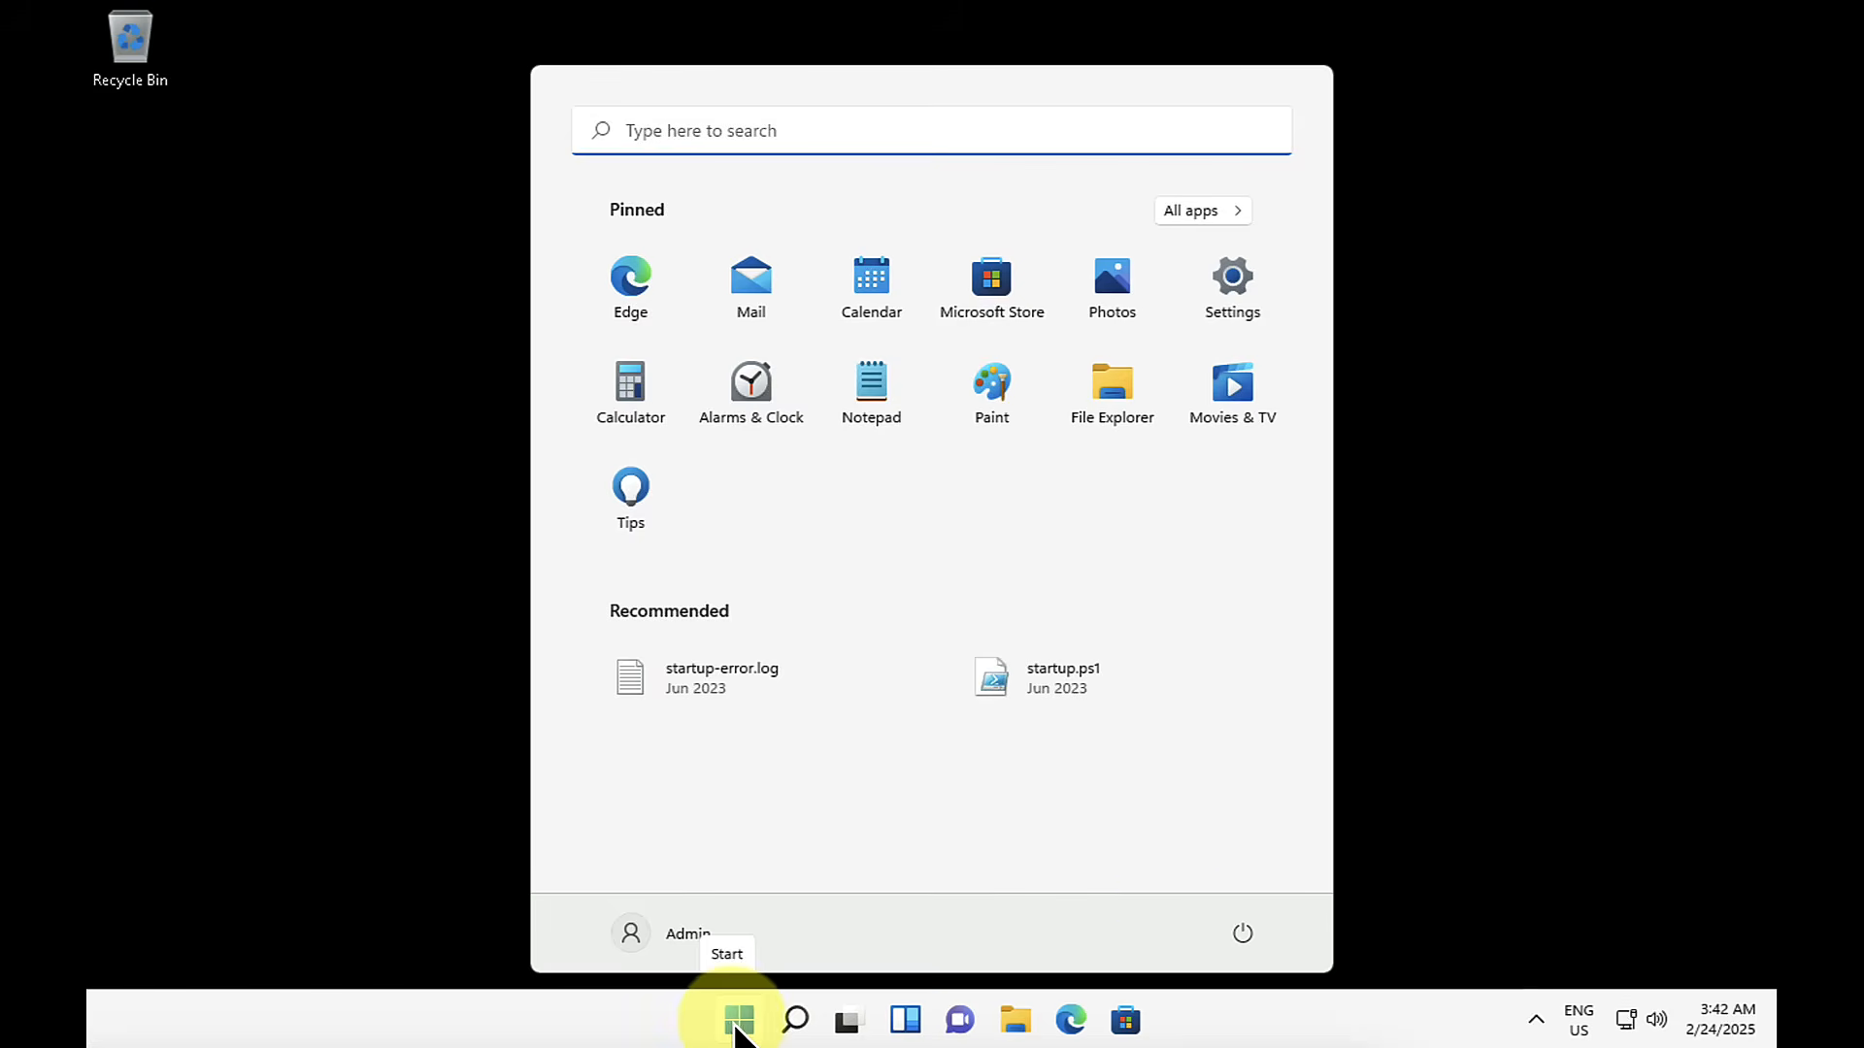
pyautogui.click(1252, 931)
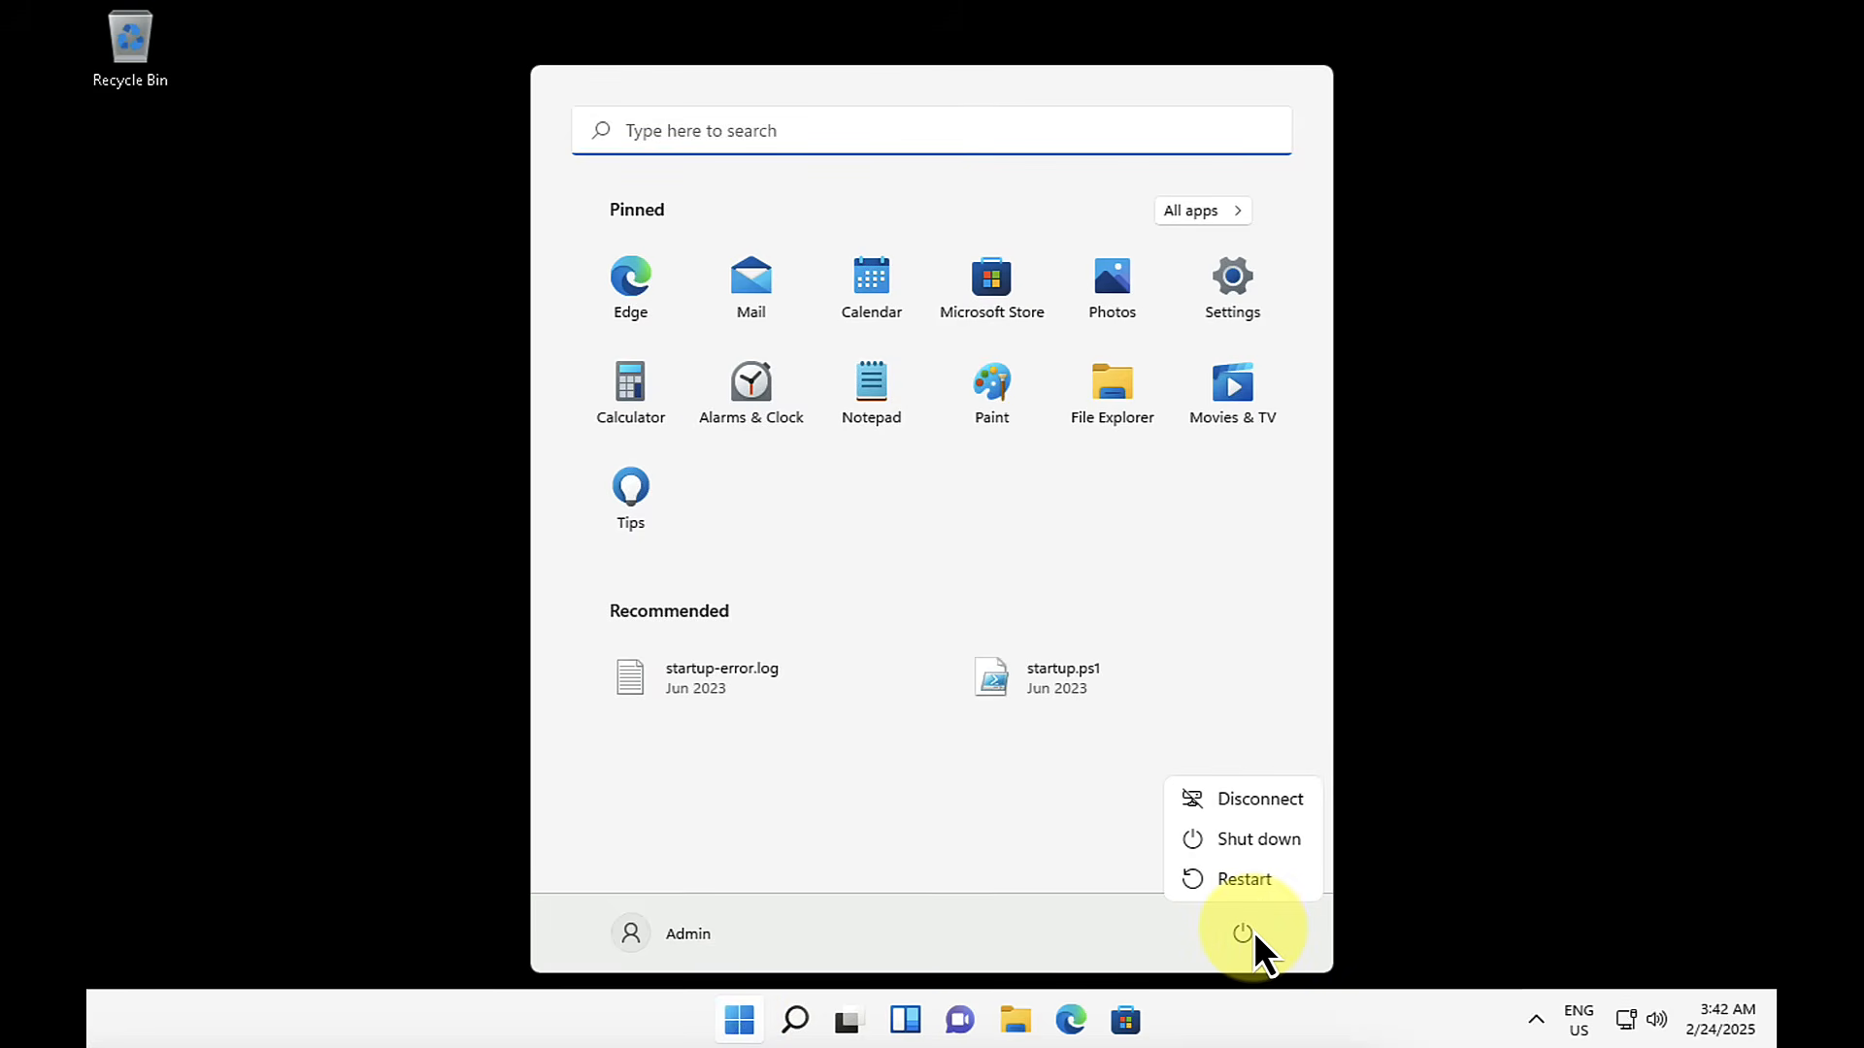
pyautogui.click(1244, 881)
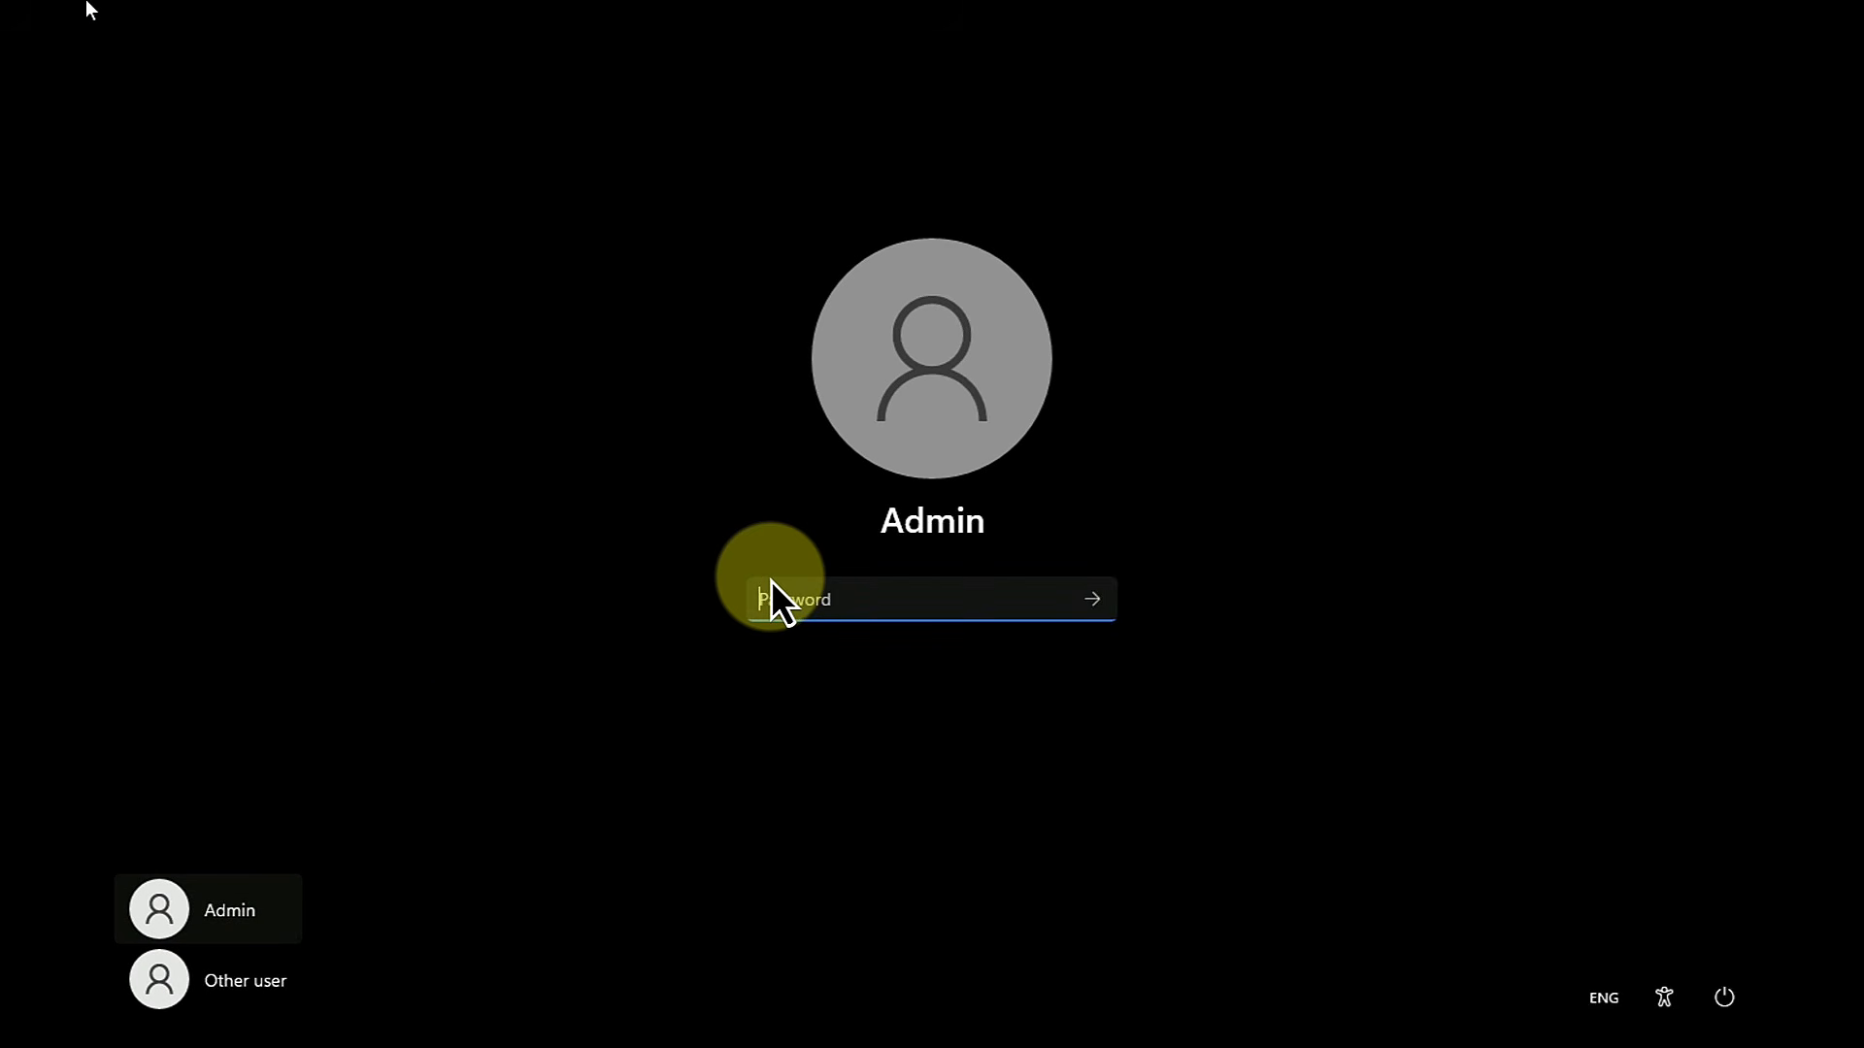
# Step: Sign in to the Windows client as another user with the work account's email address and password
pyautogui.click(247, 979)
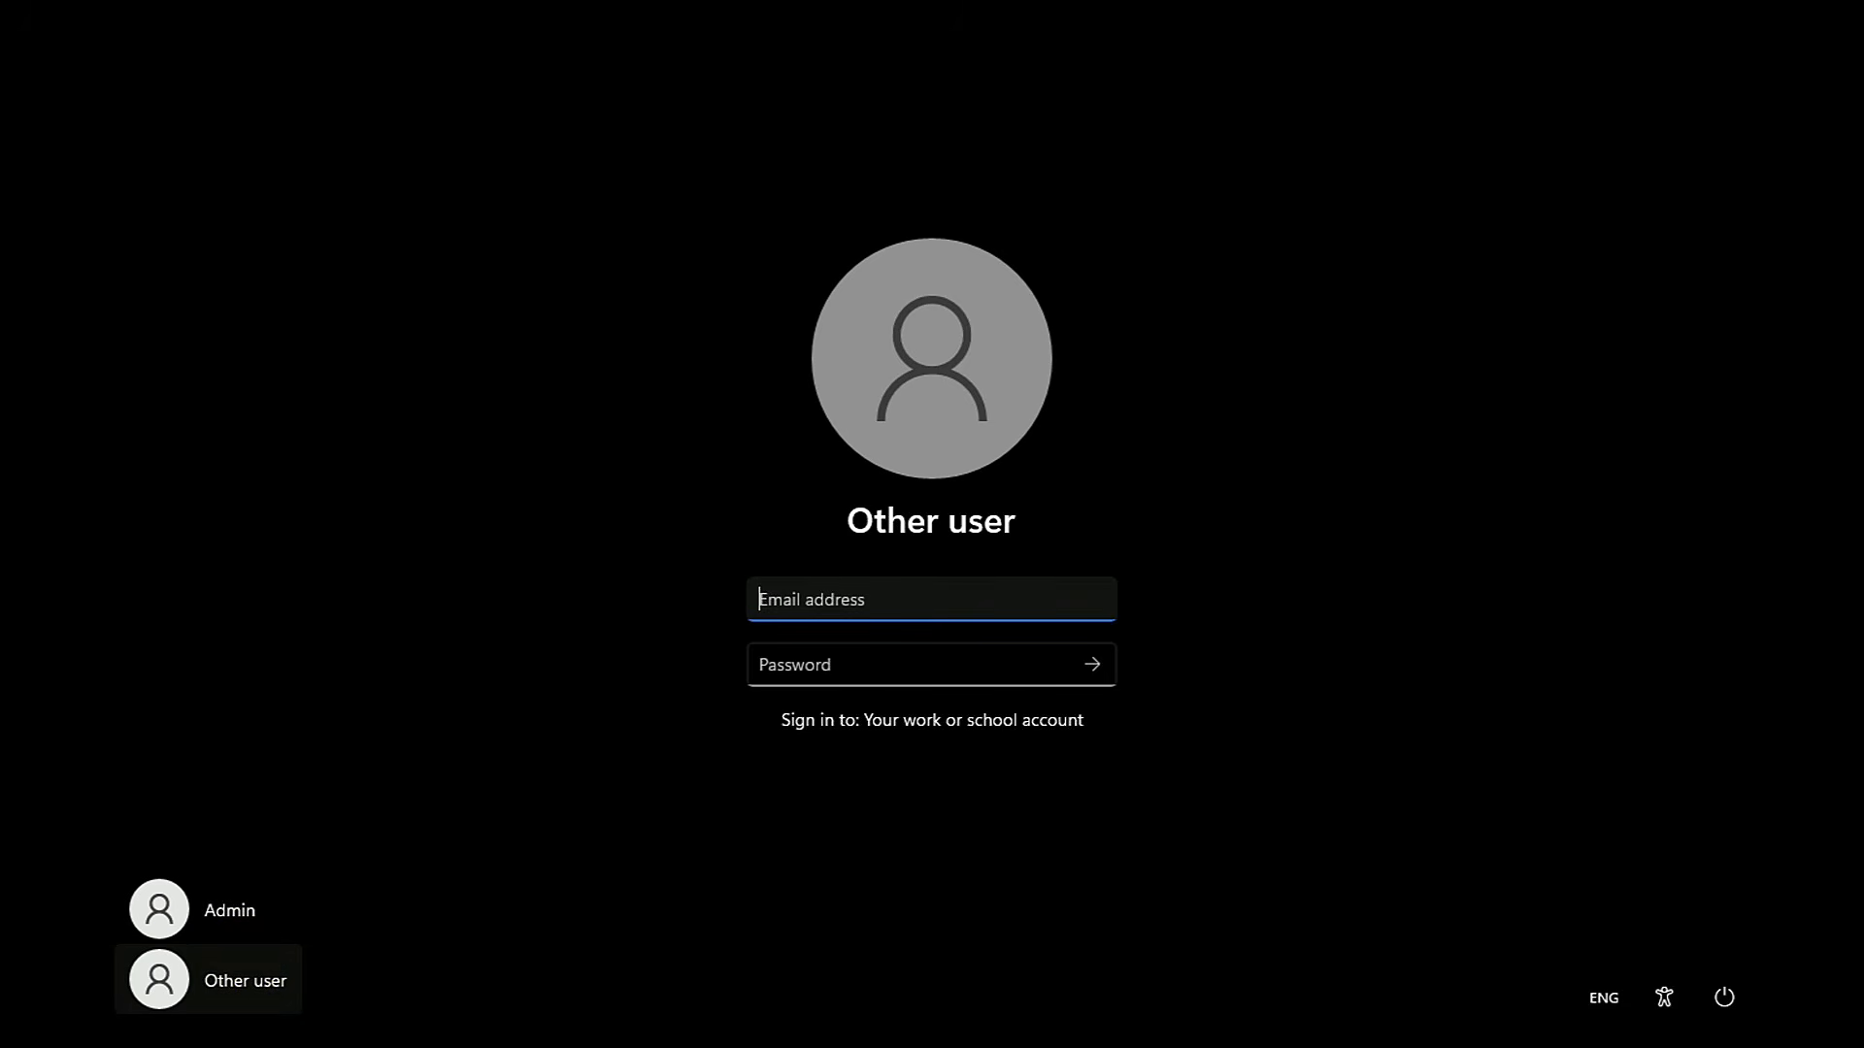
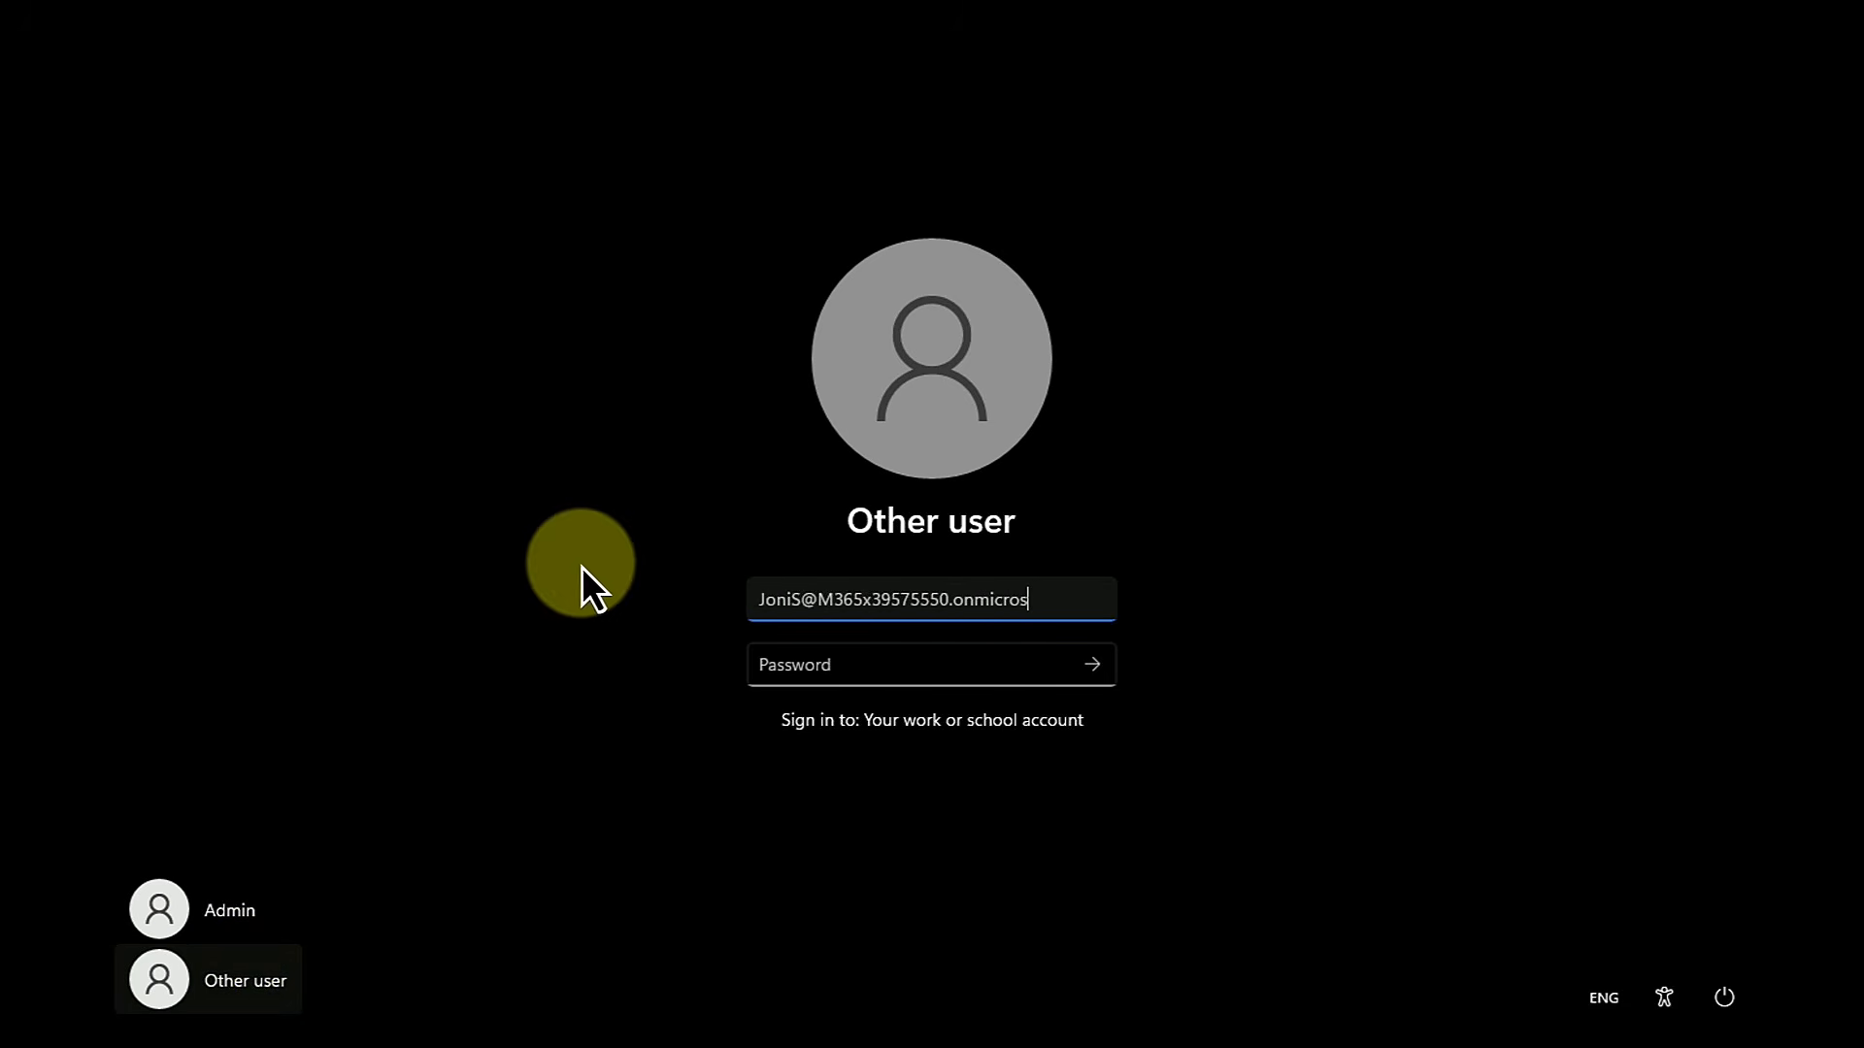
pyautogui.click(830, 668)
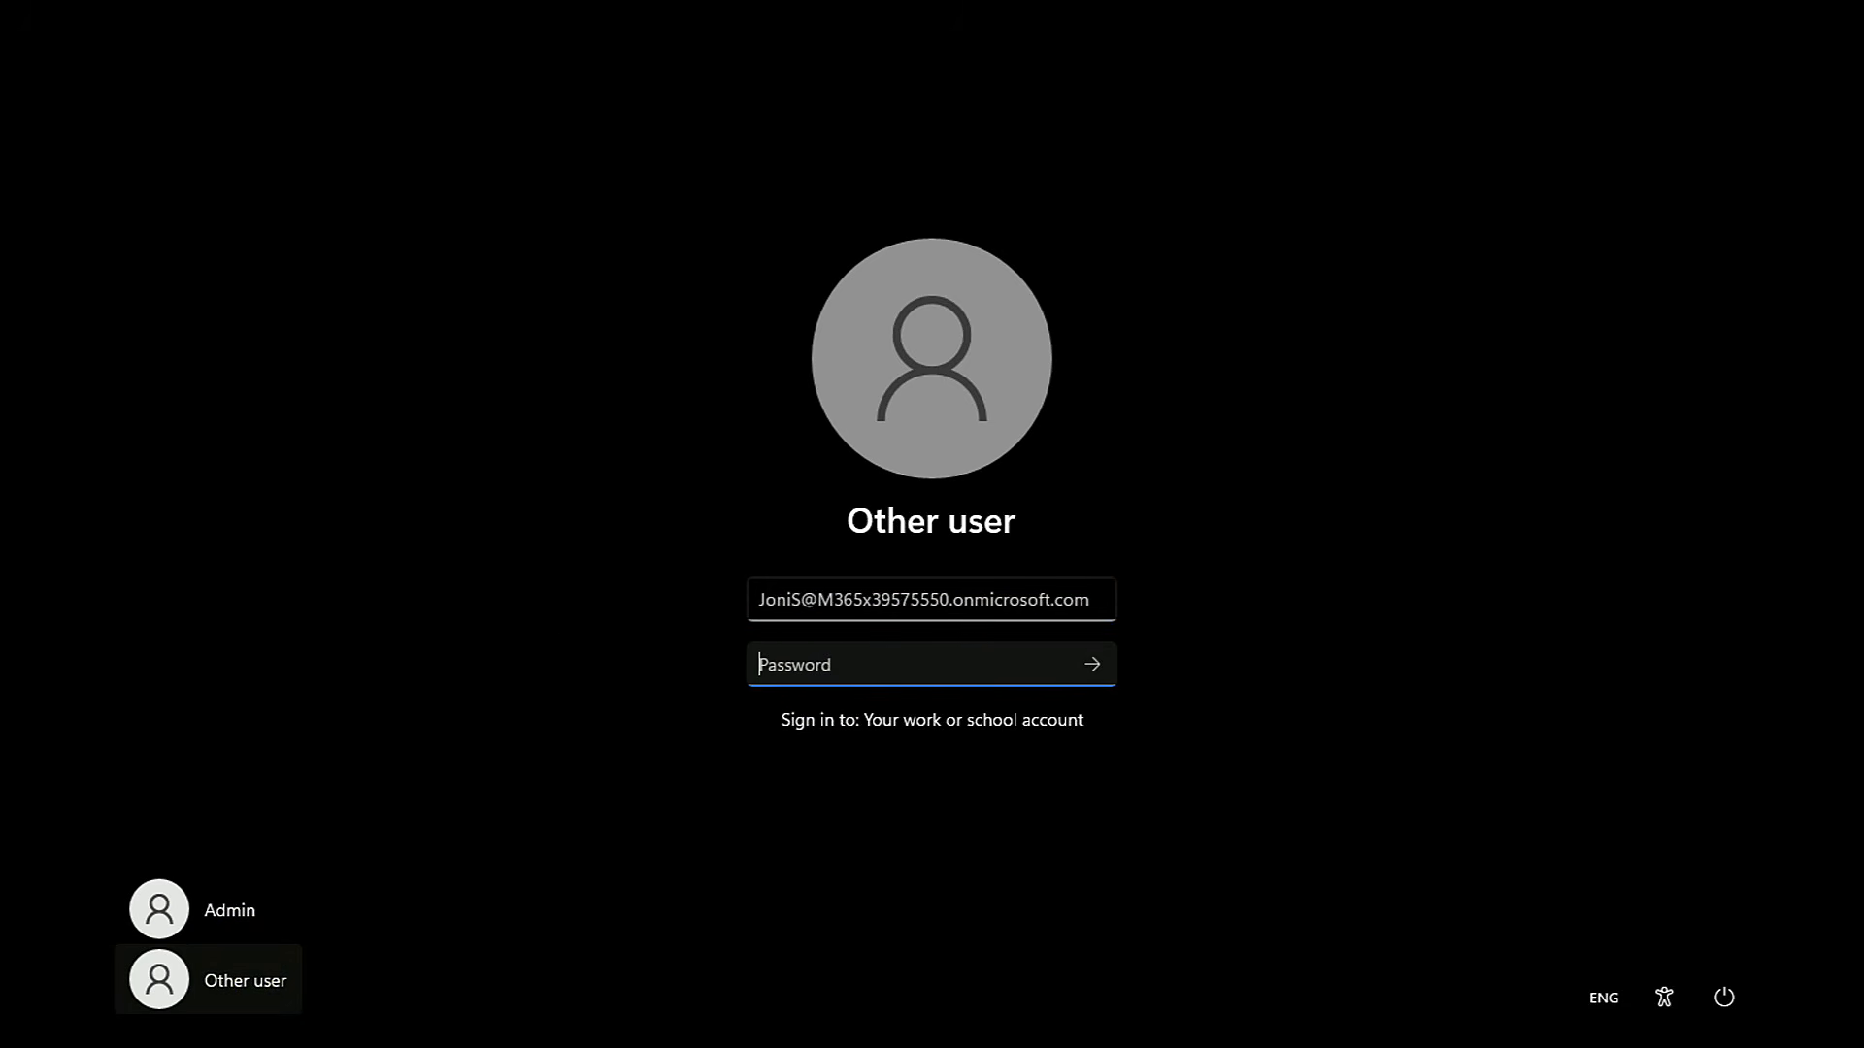
pyautogui.write('*************************')
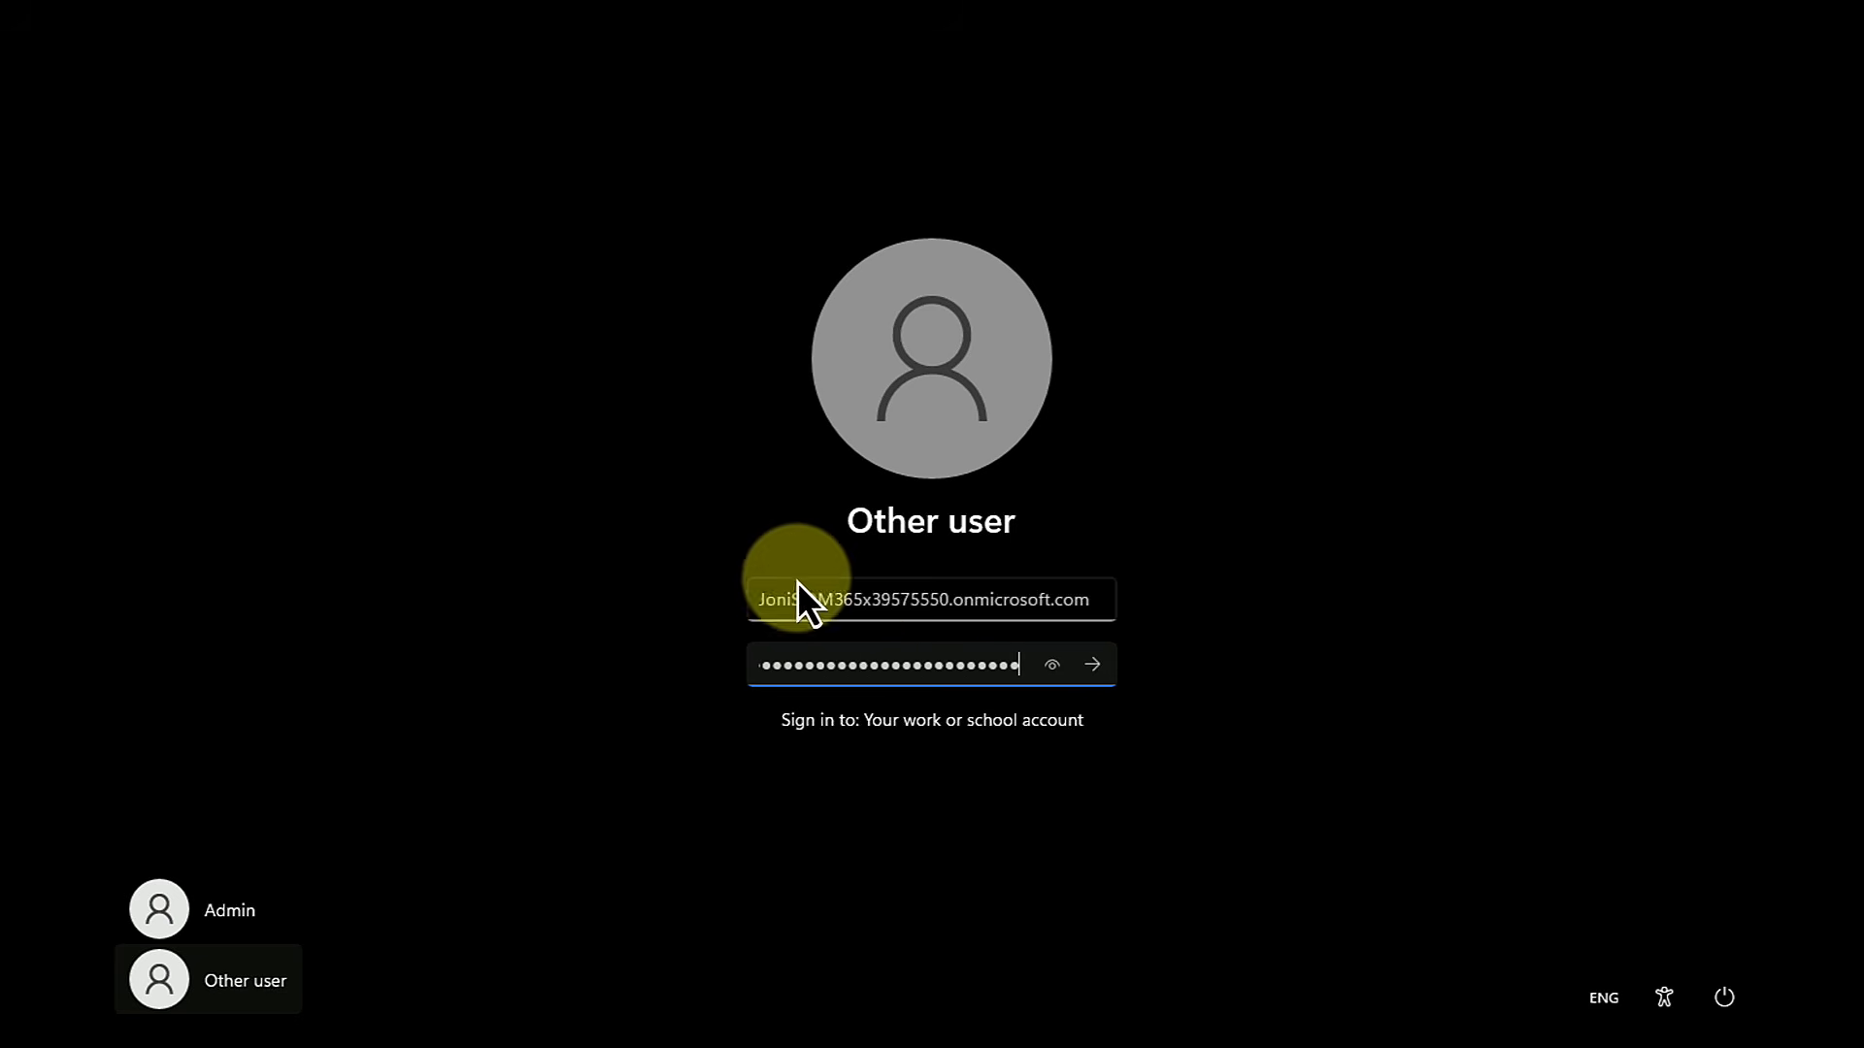
pyautogui.click(1089, 666)
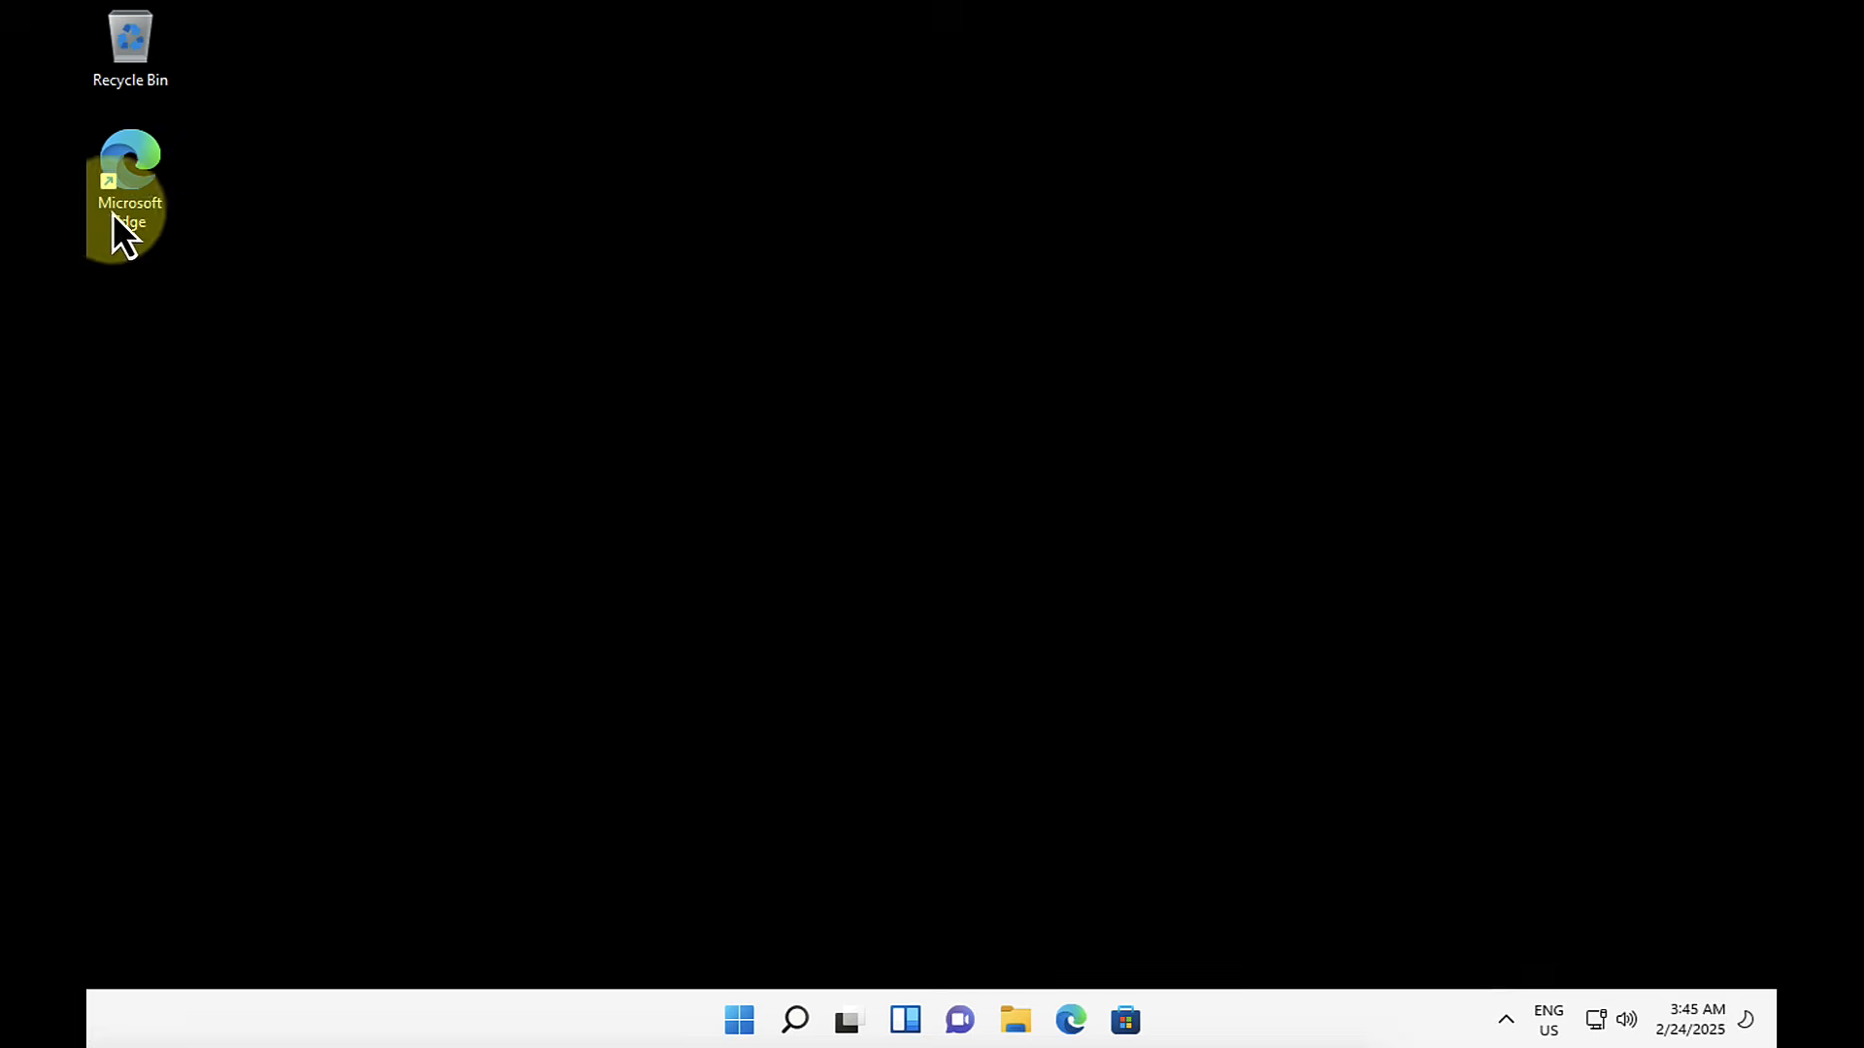
# Step: Open office.com in Microsoft Edge
pyautogui.doubleClick(133, 165)
pyautogui.click(484, 62)
pyautogui.write('po')
pyautogui.press('BackSpace')
pyautogui.press('BackSpace')
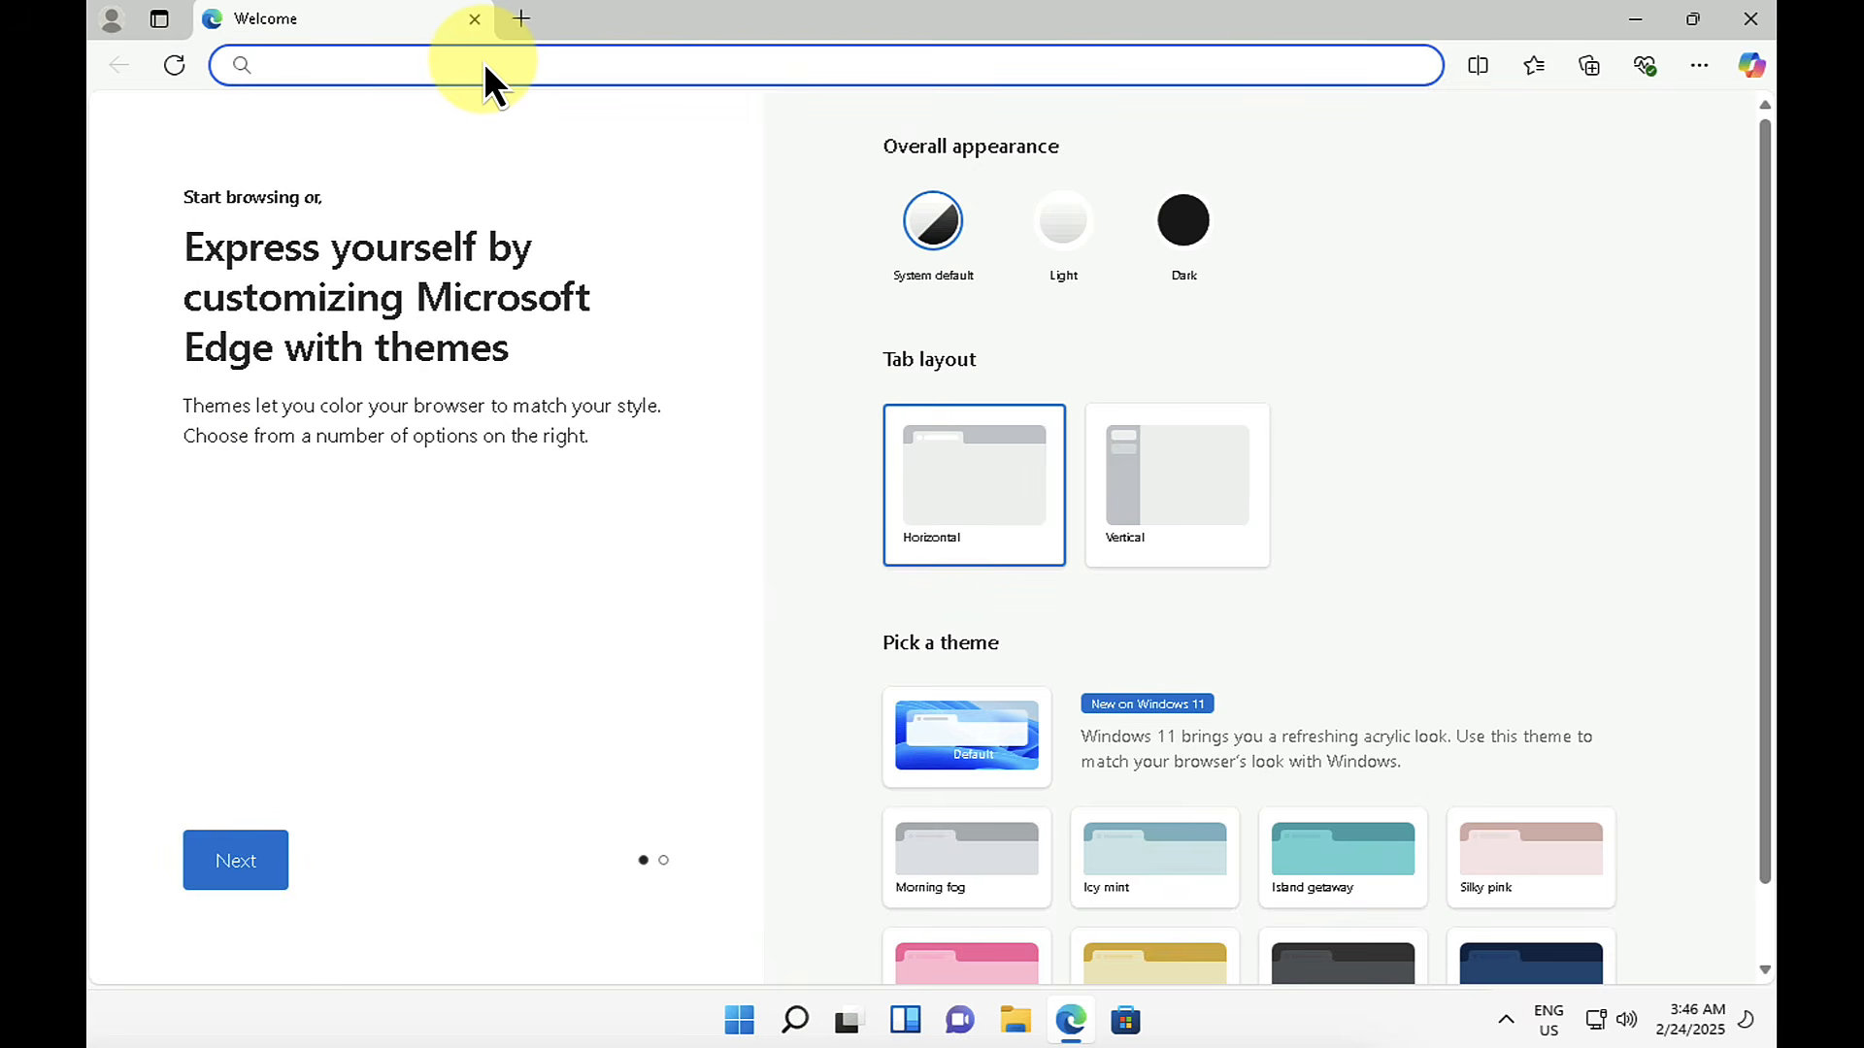
pyautogui.write('office.c')
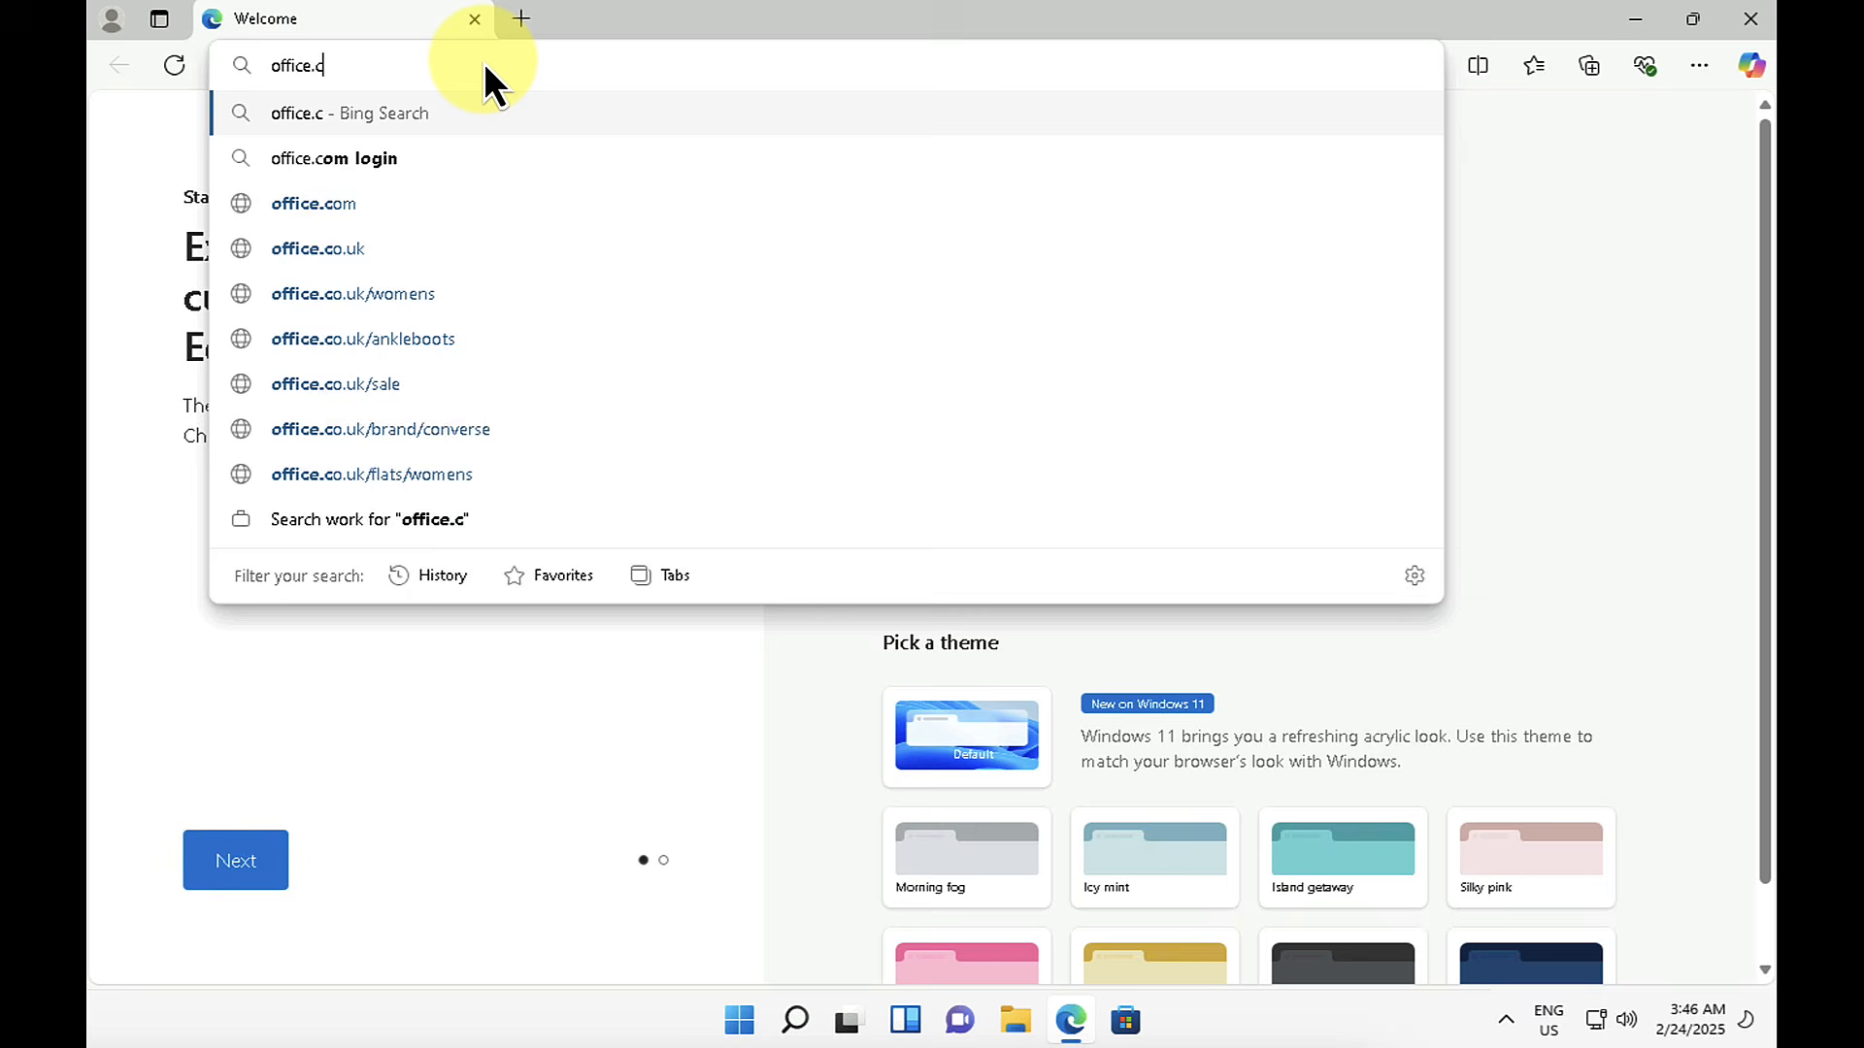
pyautogui.write('om')
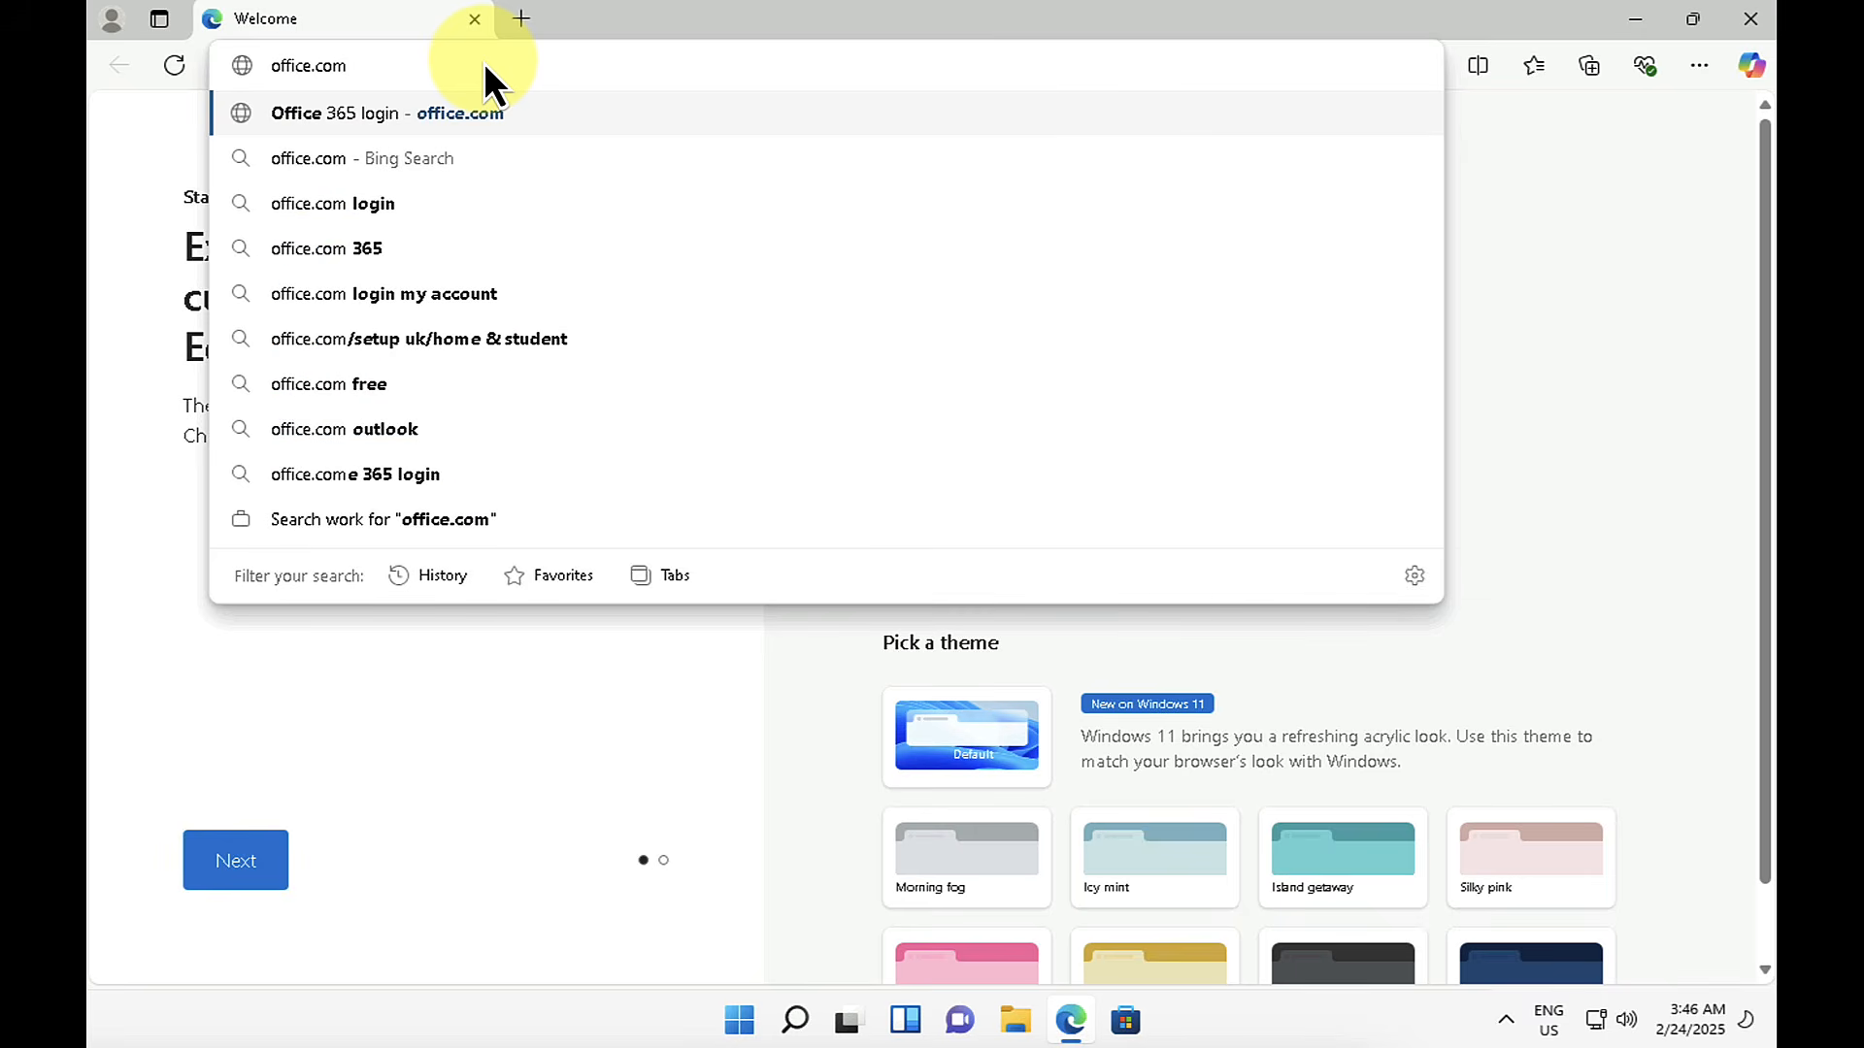
pyautogui.press('Return')
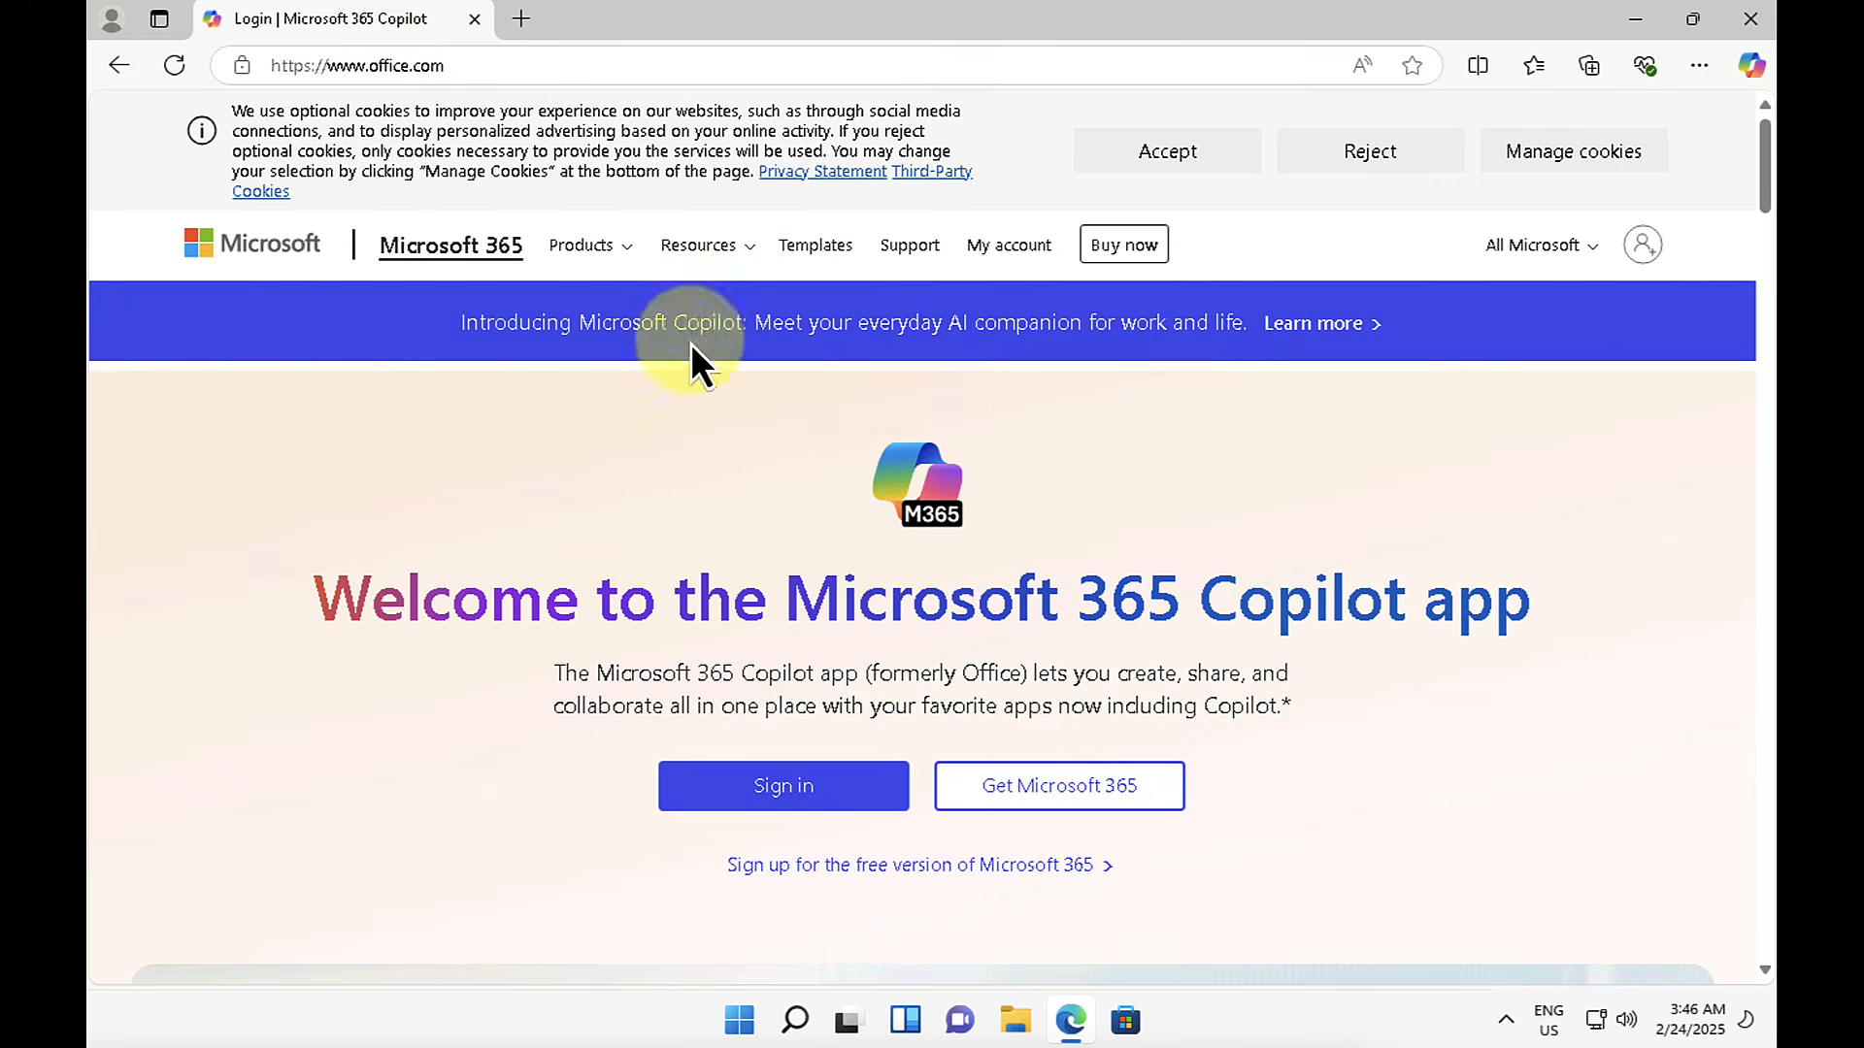
# Step: Sign in to Microsoft 365 with the current work account and skip adding Copilot Chat for now
pyautogui.click(767, 787)
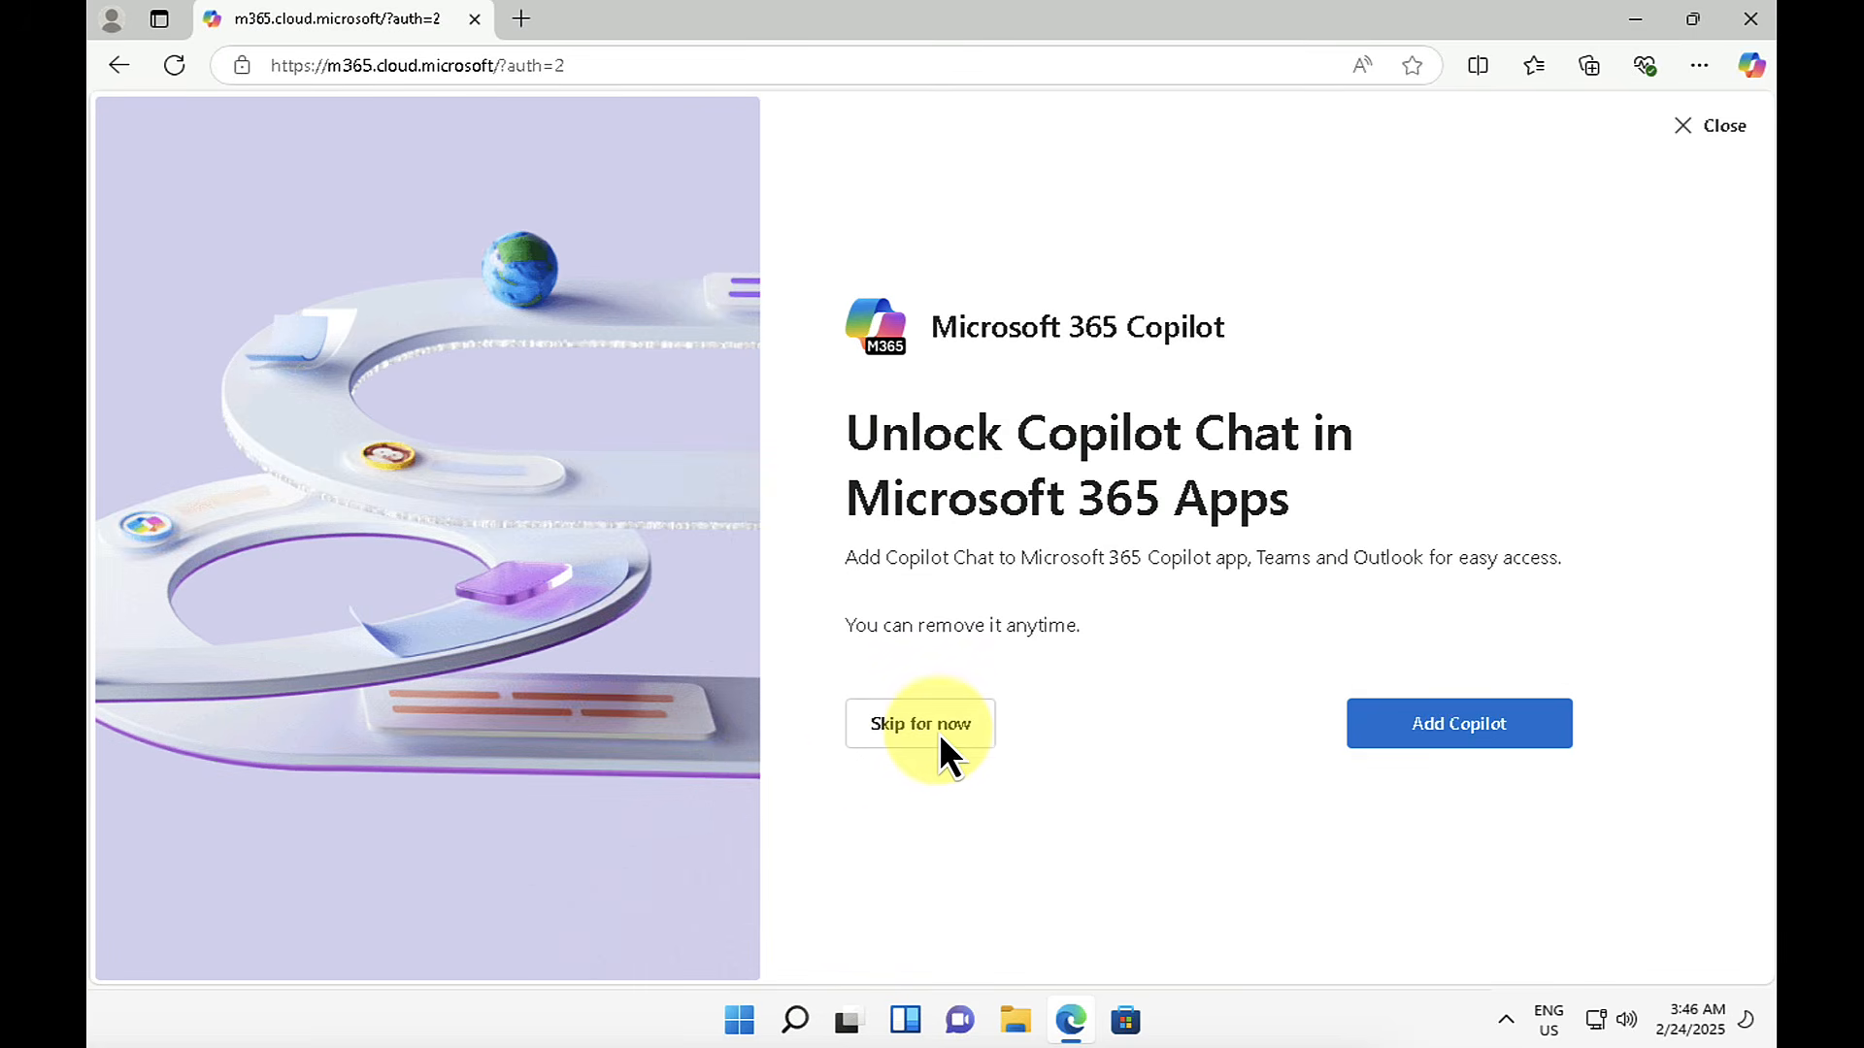
pyautogui.click(938, 730)
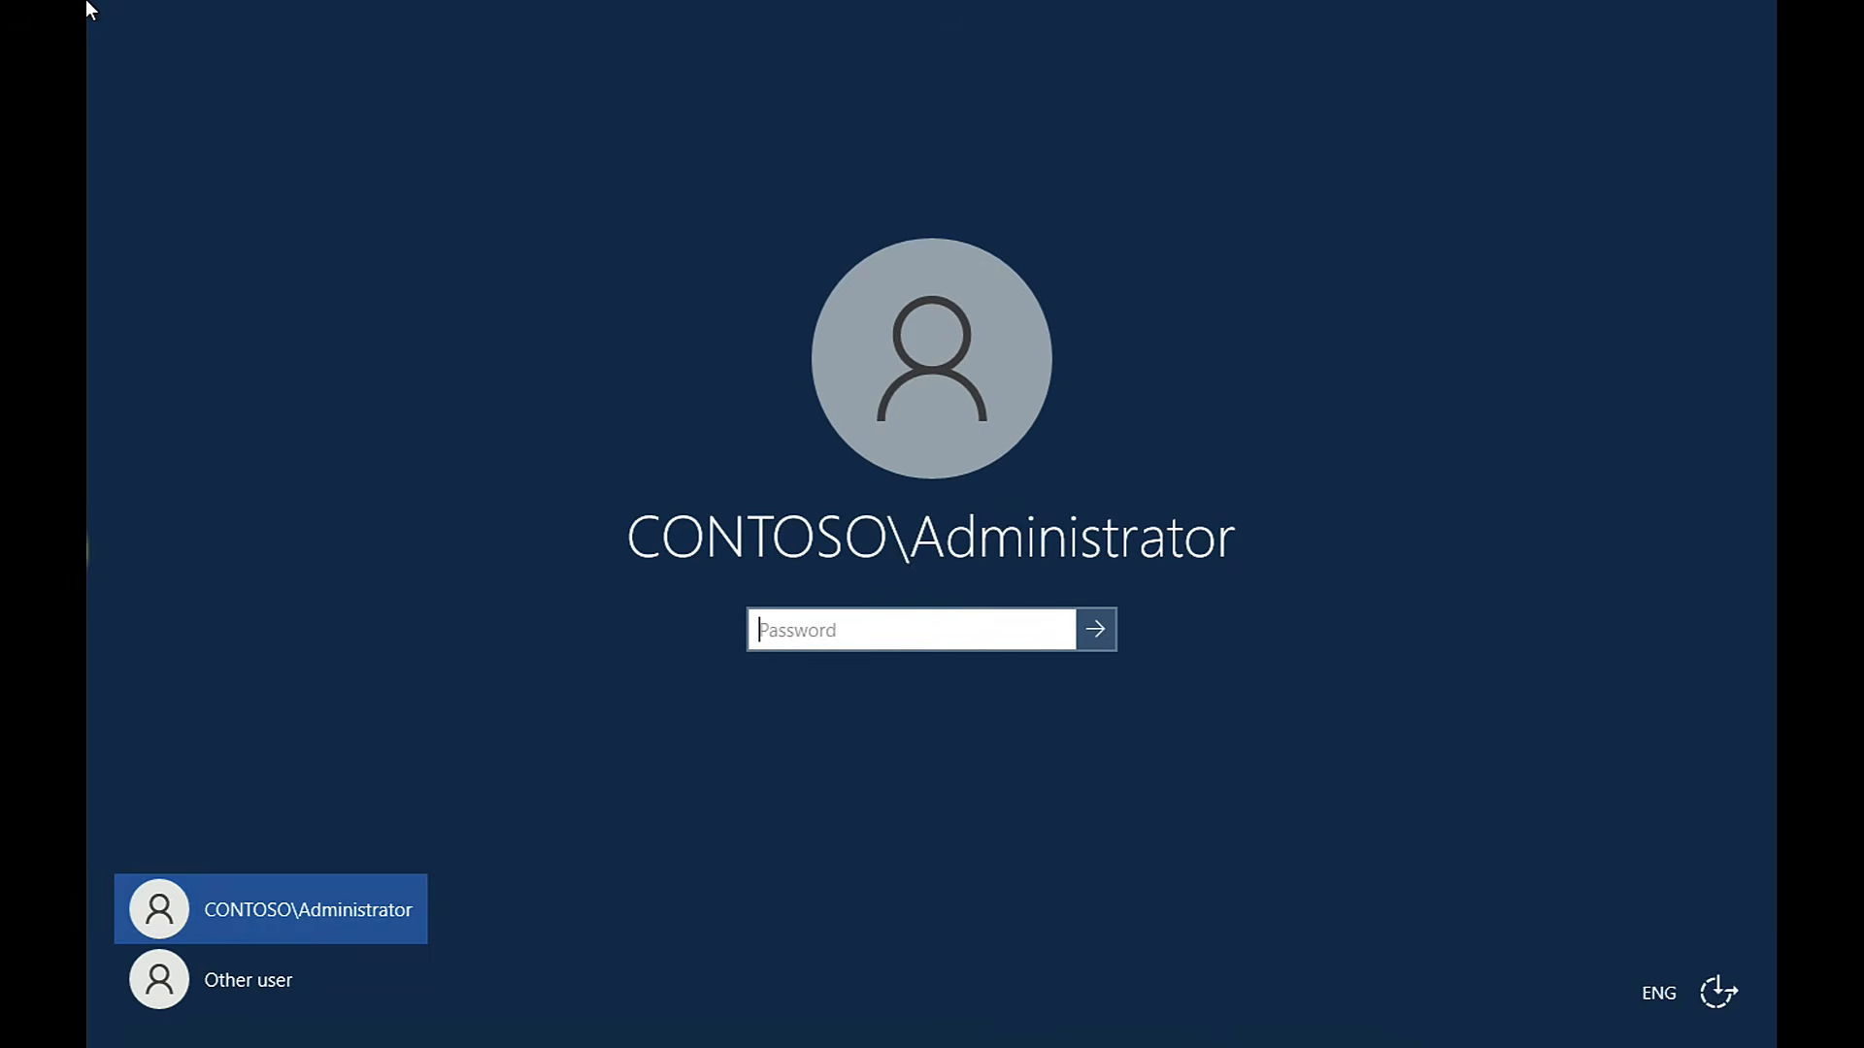
# Step: Sign in to the server as CONTOSO\Administrator with the account password and list all users in the Entra admin center
pyautogui.write('••••••')
pyautogui.press('Return')
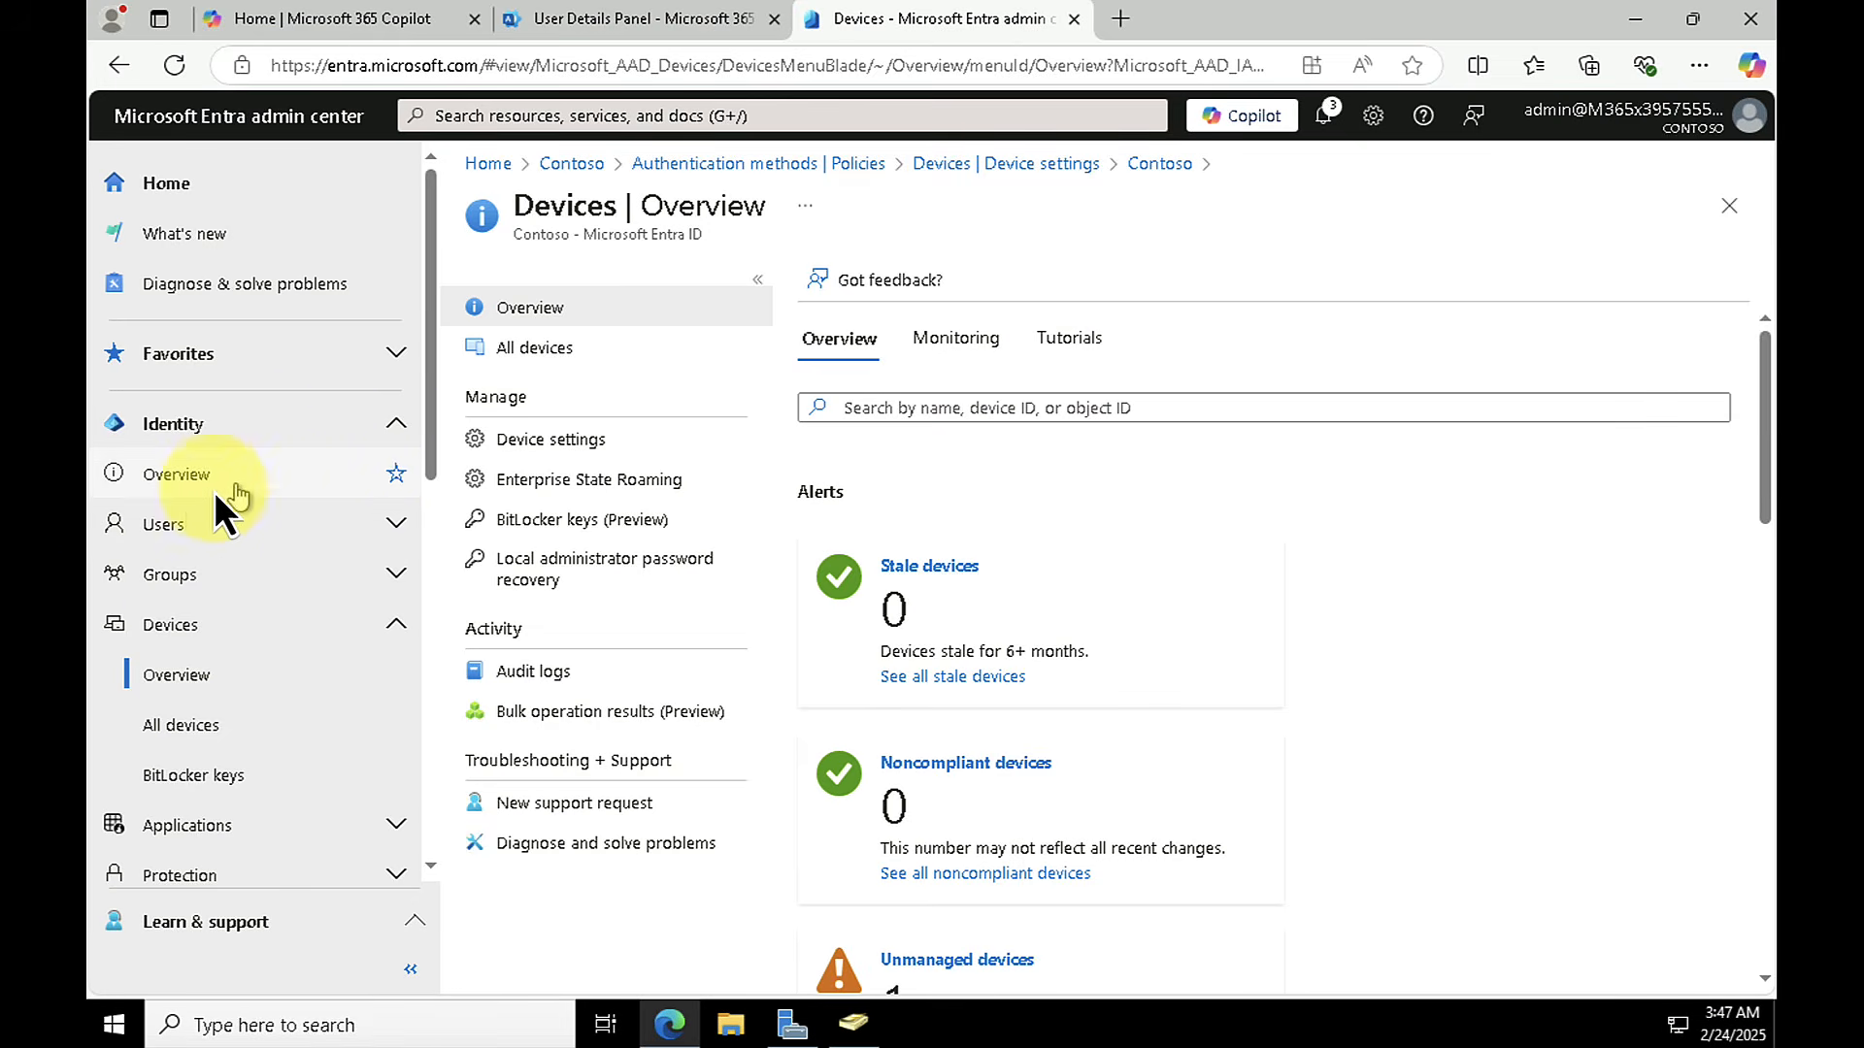
pyautogui.click(172, 516)
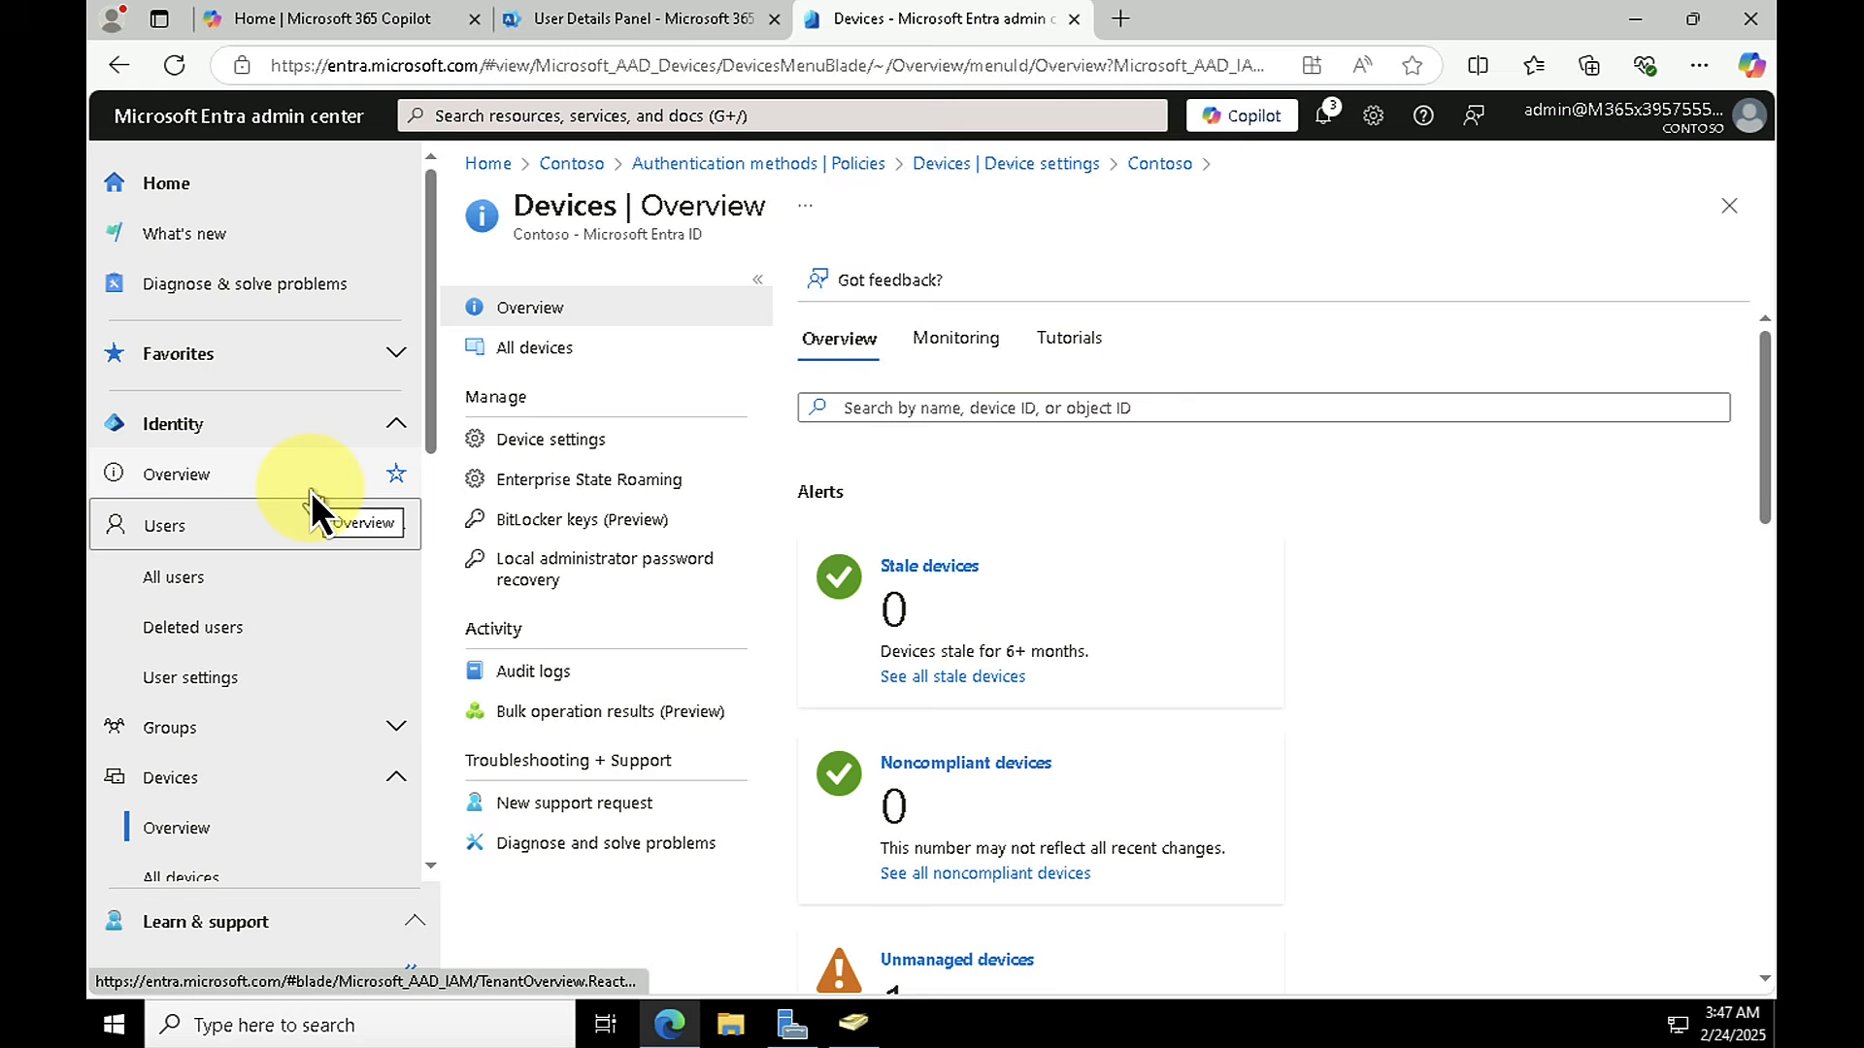
pyautogui.click(194, 572)
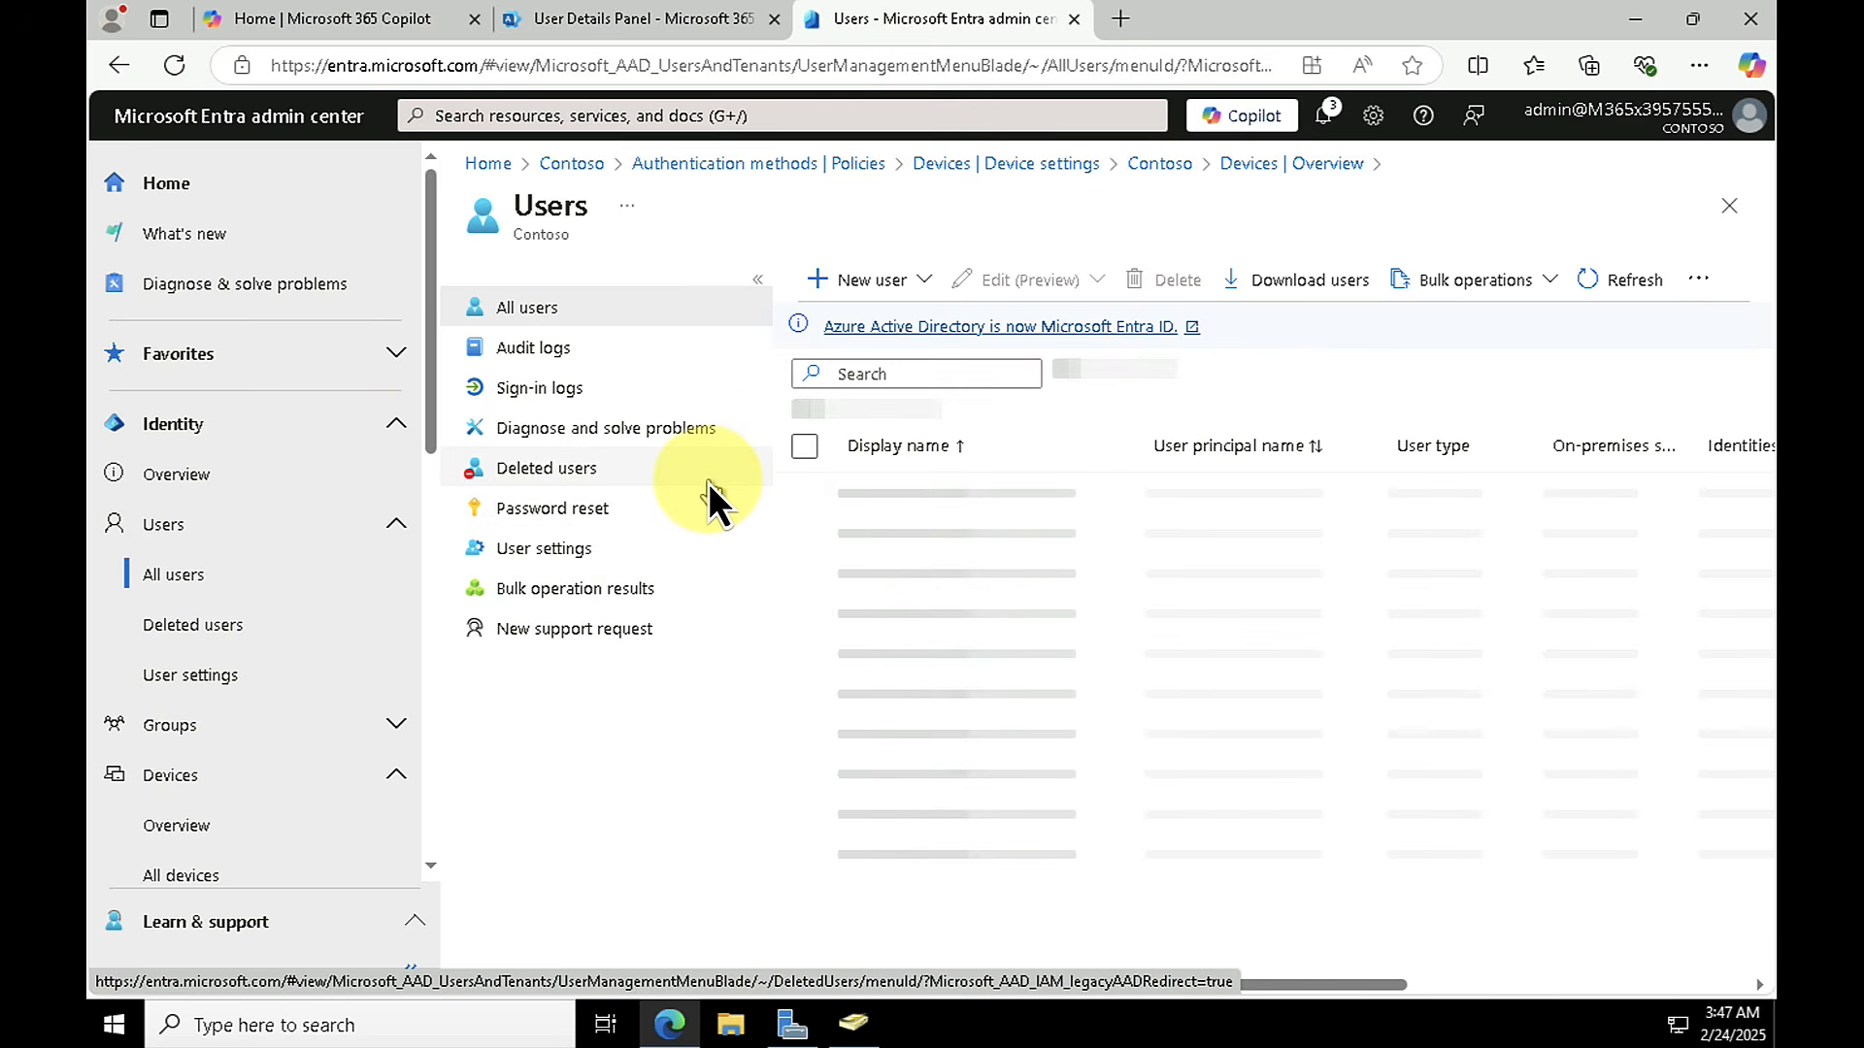
# Step: Search for the work account's user by first name, open the profile, and select device SEA-WS2 in the user's device list
pyautogui.click(918, 370)
pyautogui.write('joni')
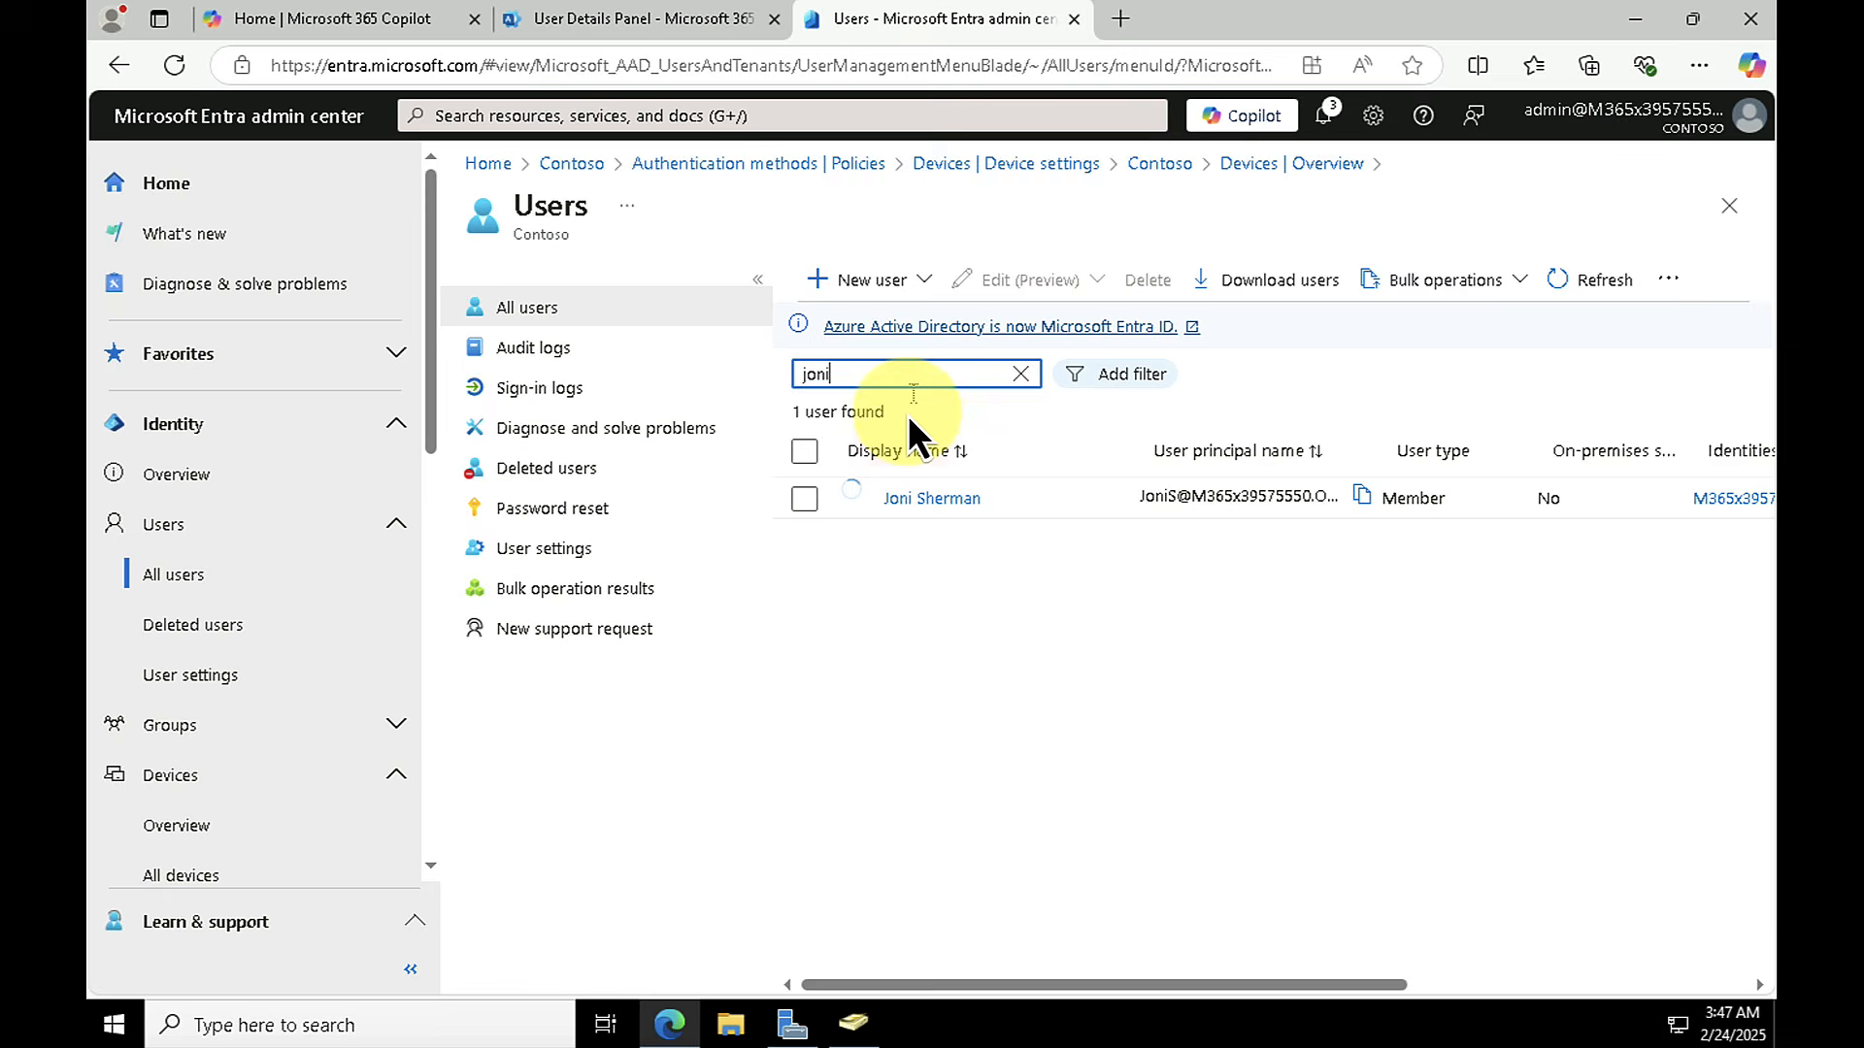
pyautogui.click(907, 497)
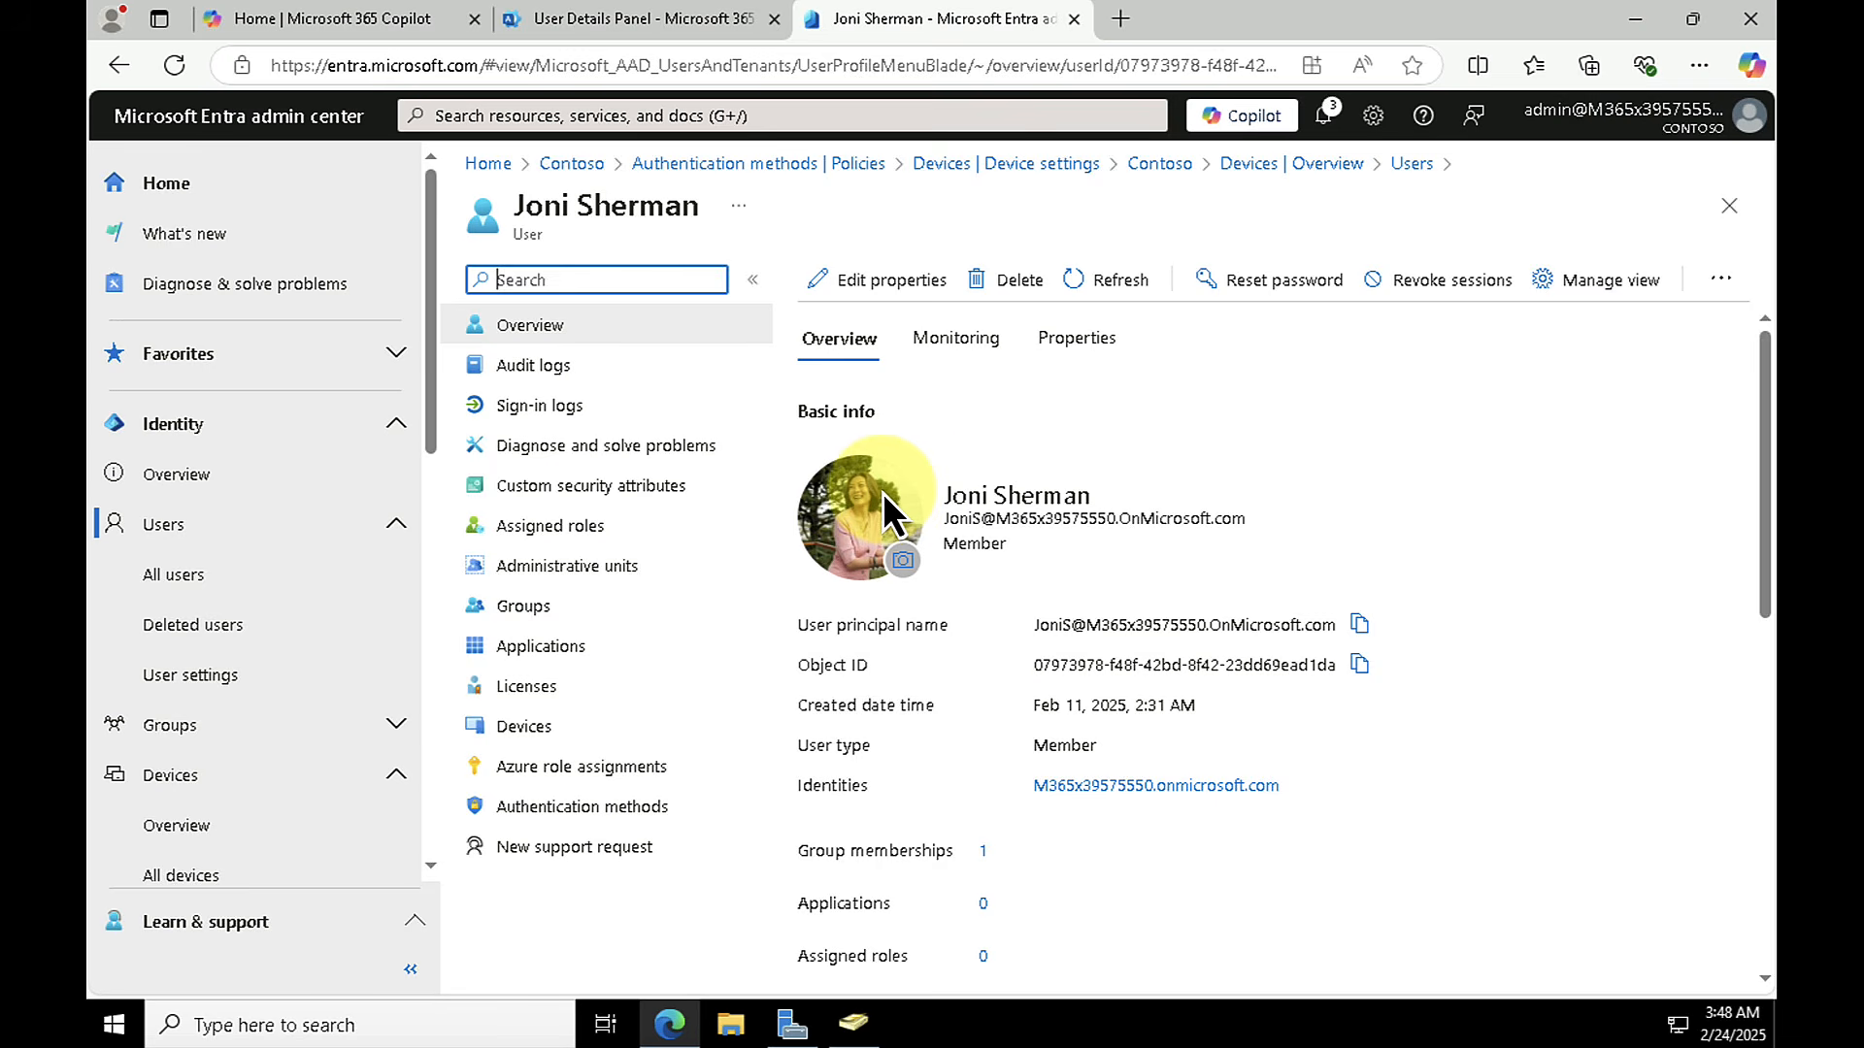
pyautogui.click(532, 732)
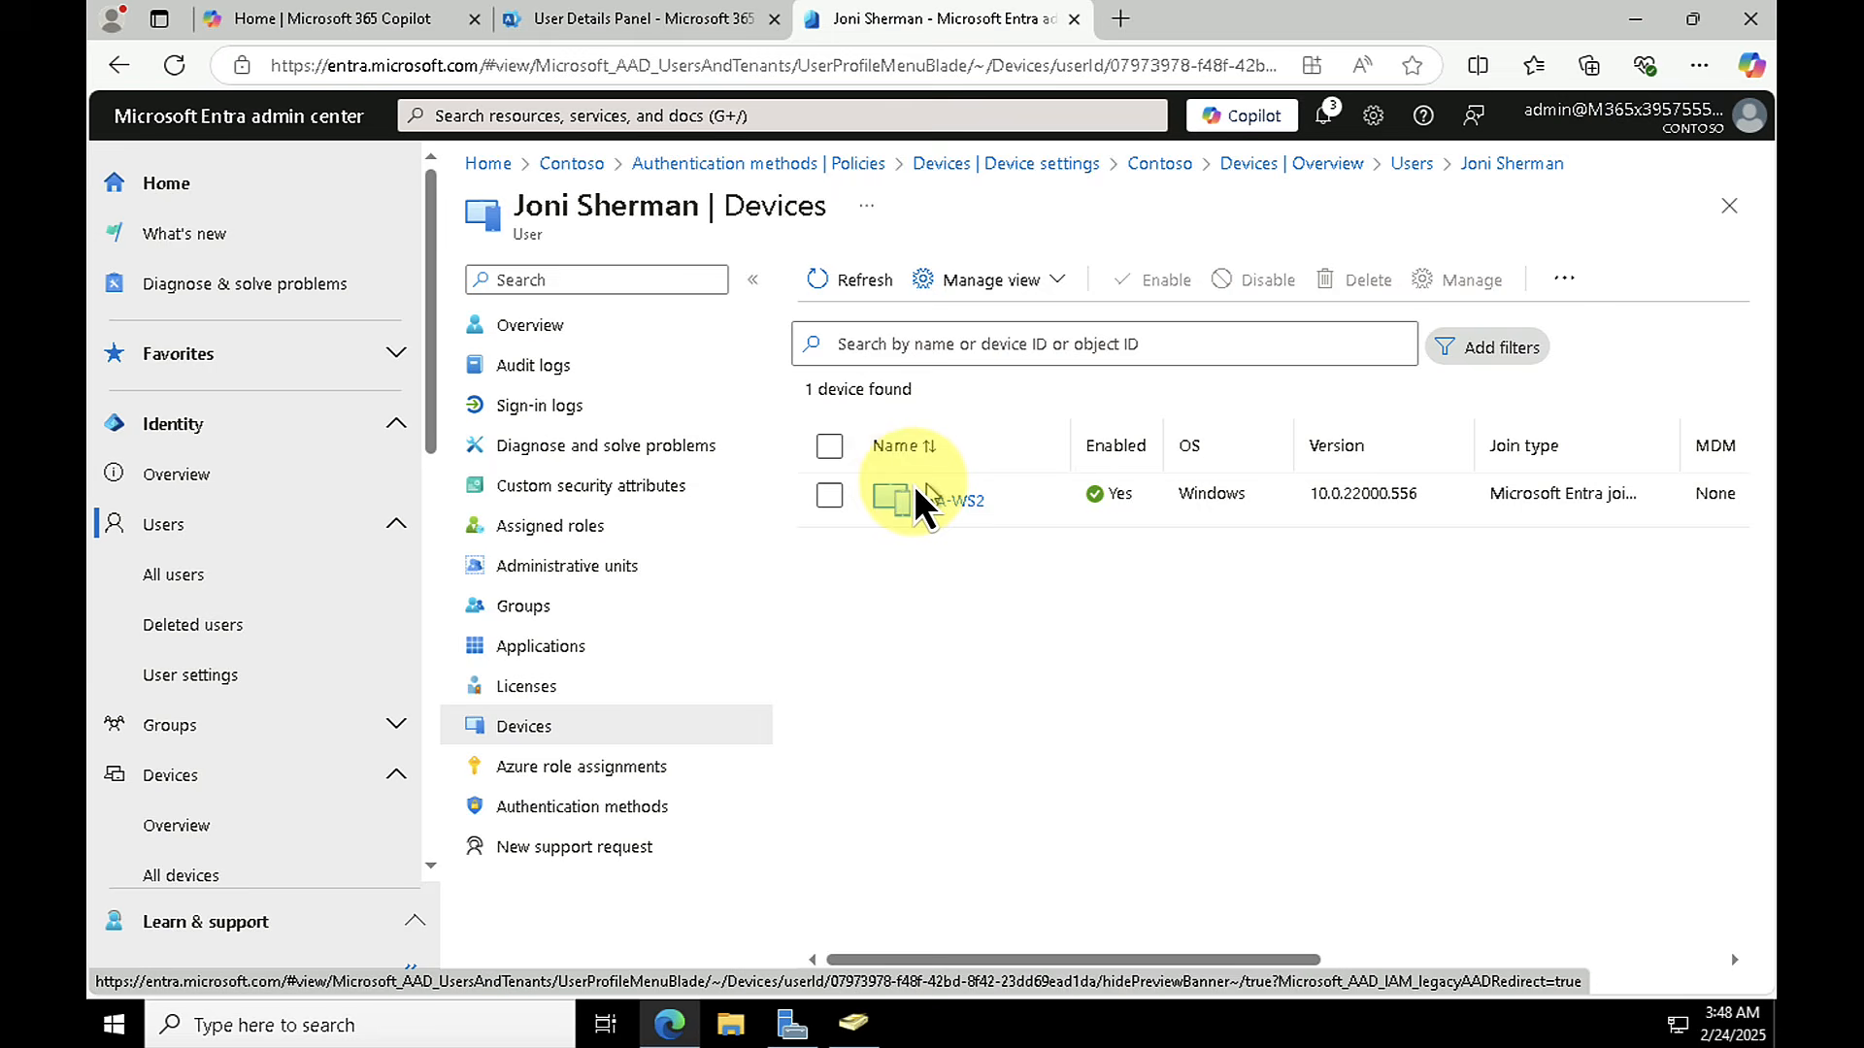
pyautogui.click(828, 501)
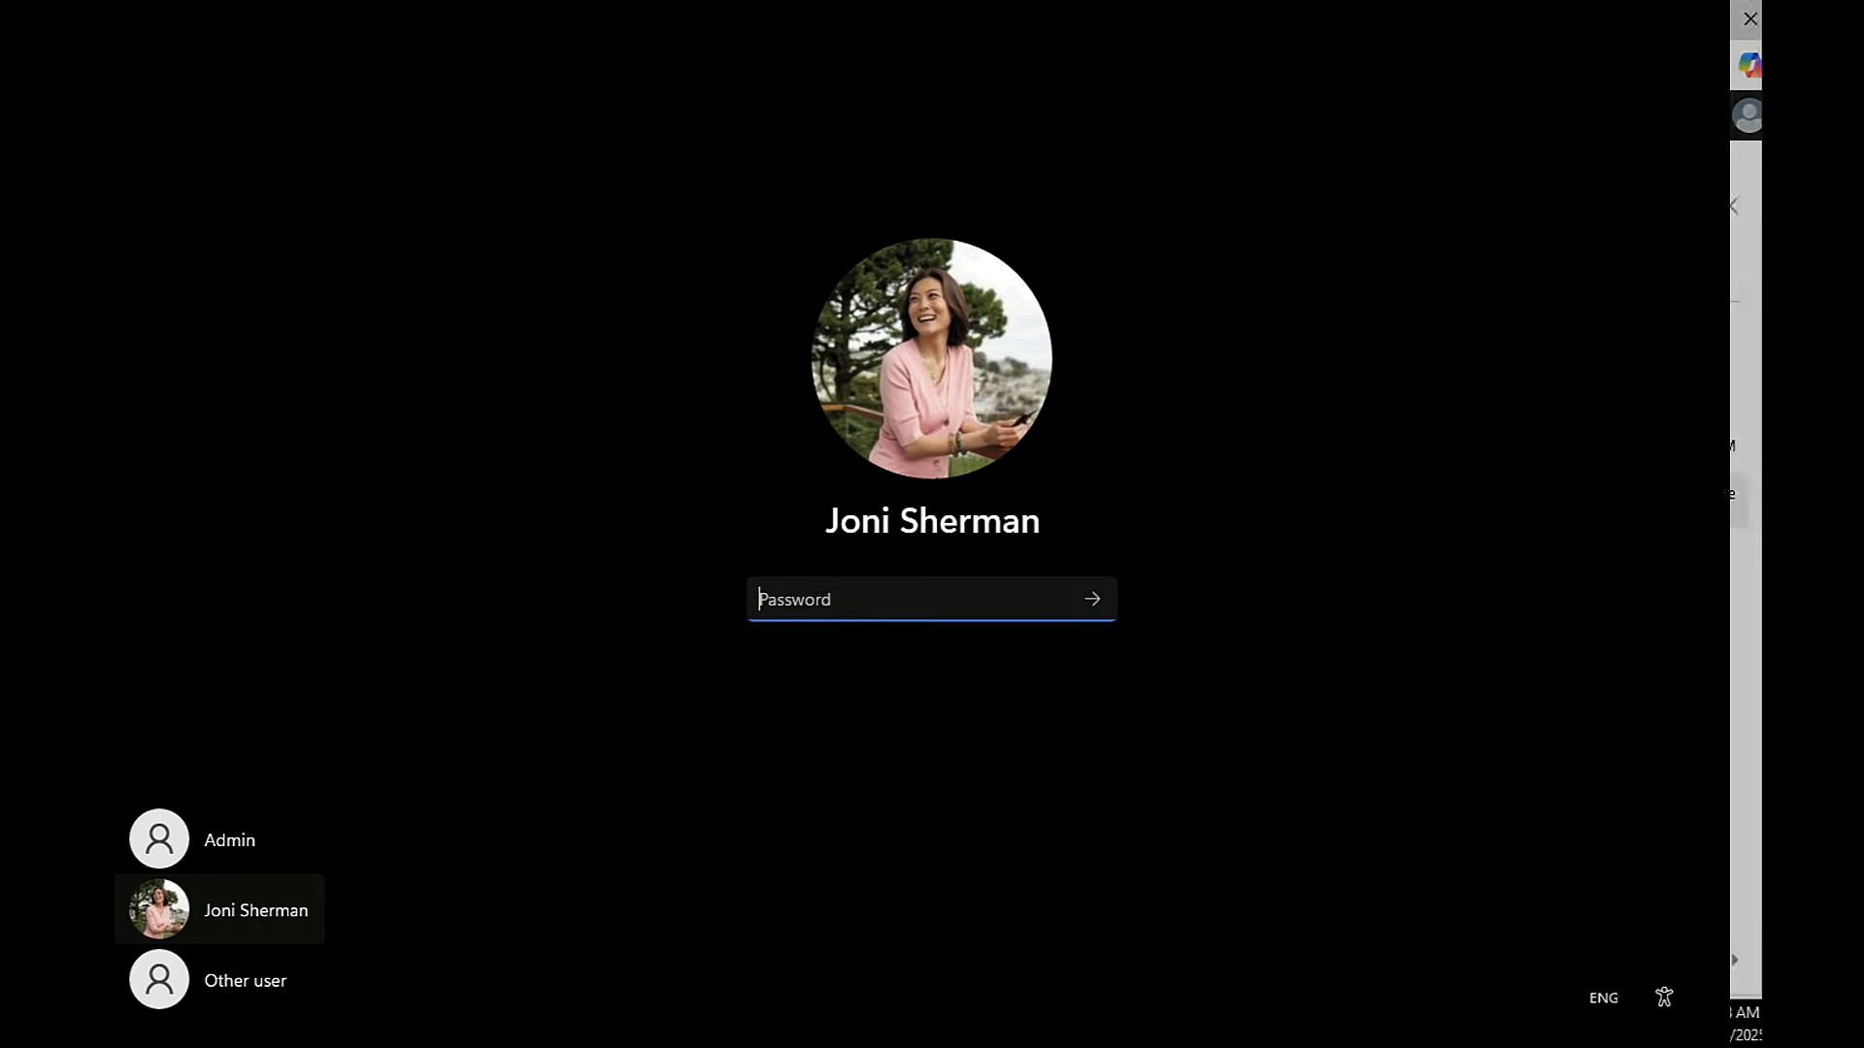
# Step: Switch back to the Windows client and sign in to the work user's session with the account password
pyautogui.write('•••••••••••••••••')
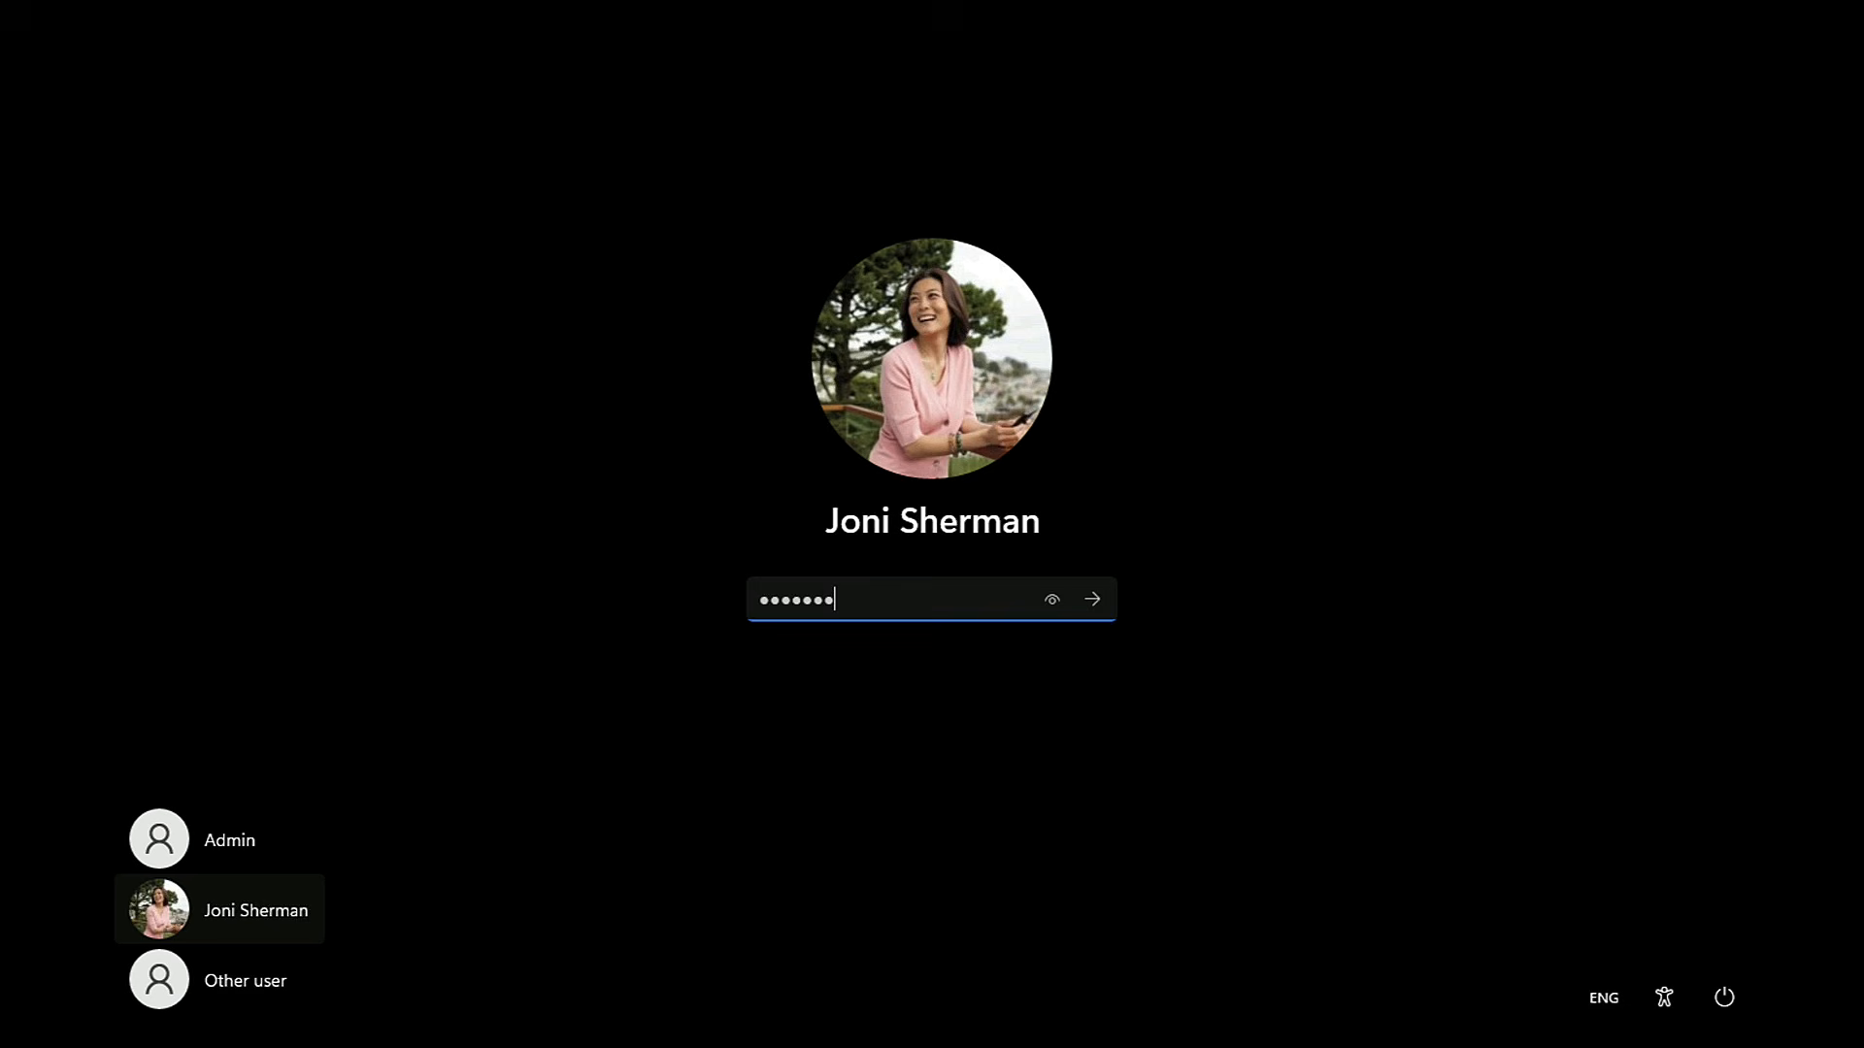
pyautogui.write('••••••••')
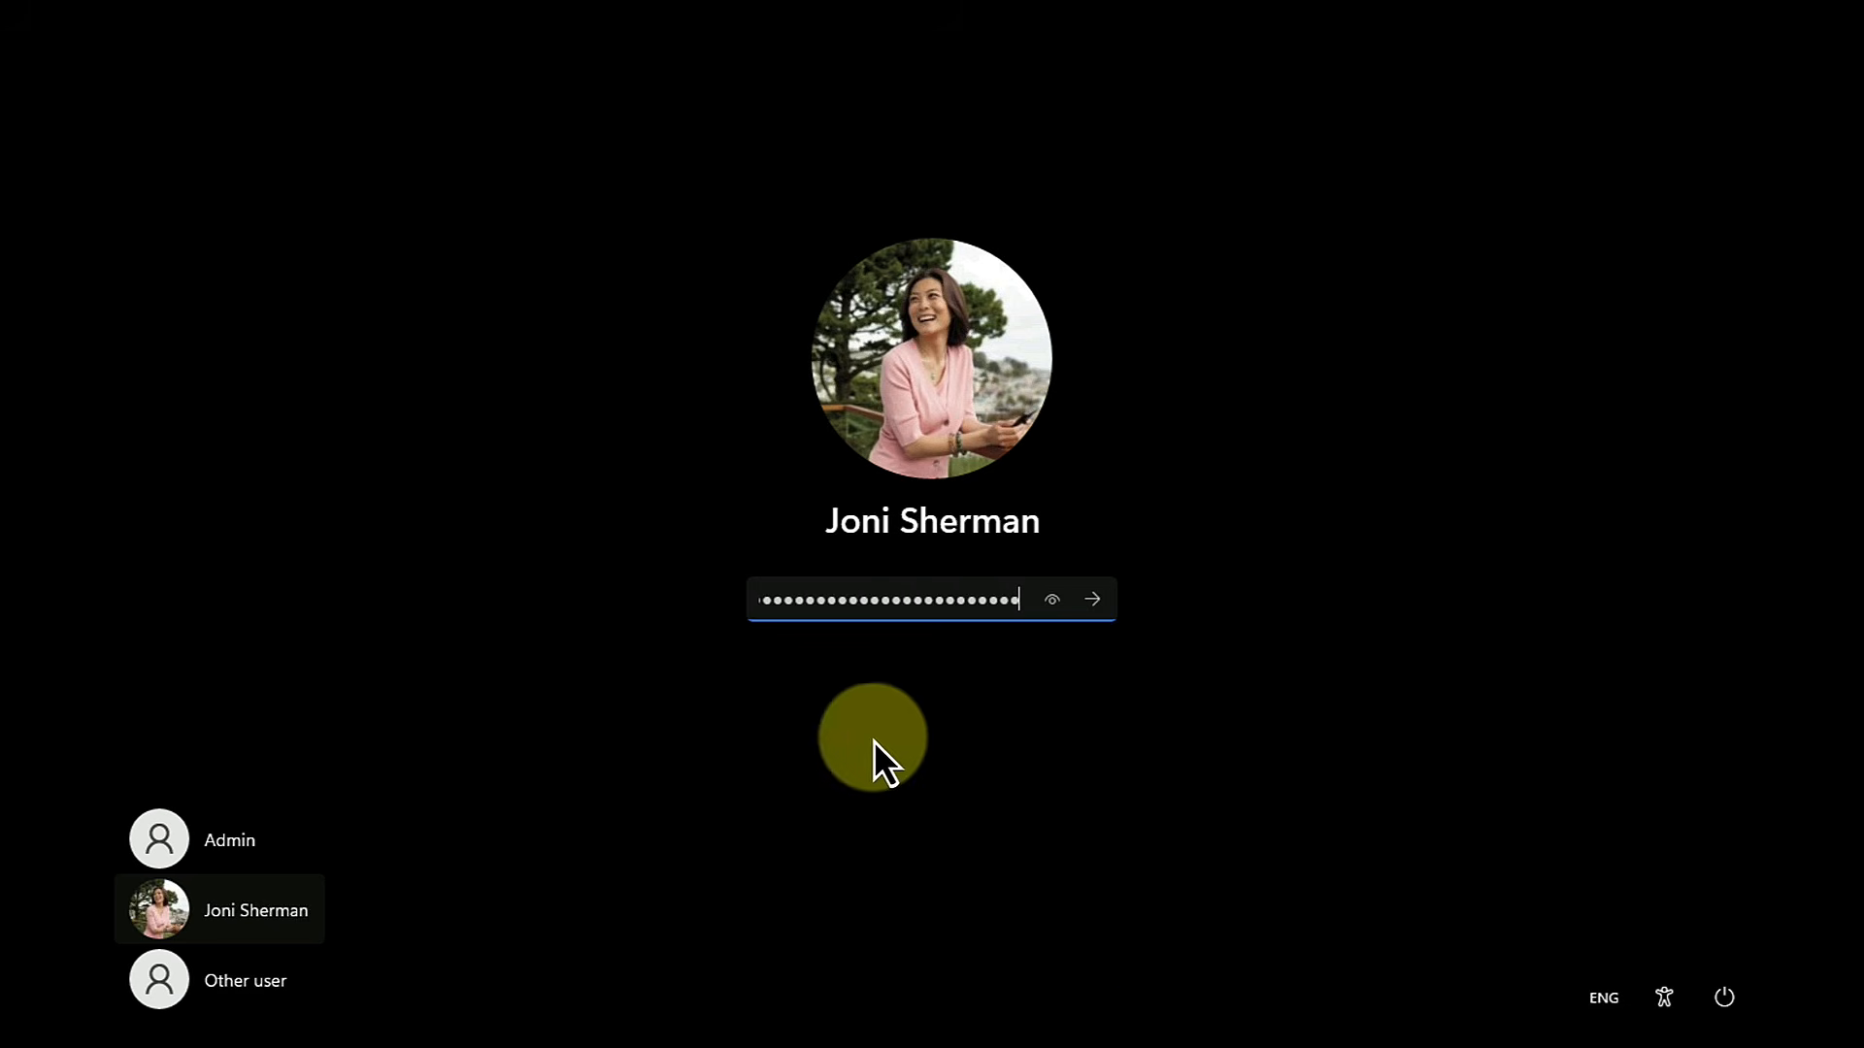
pyautogui.click(1093, 599)
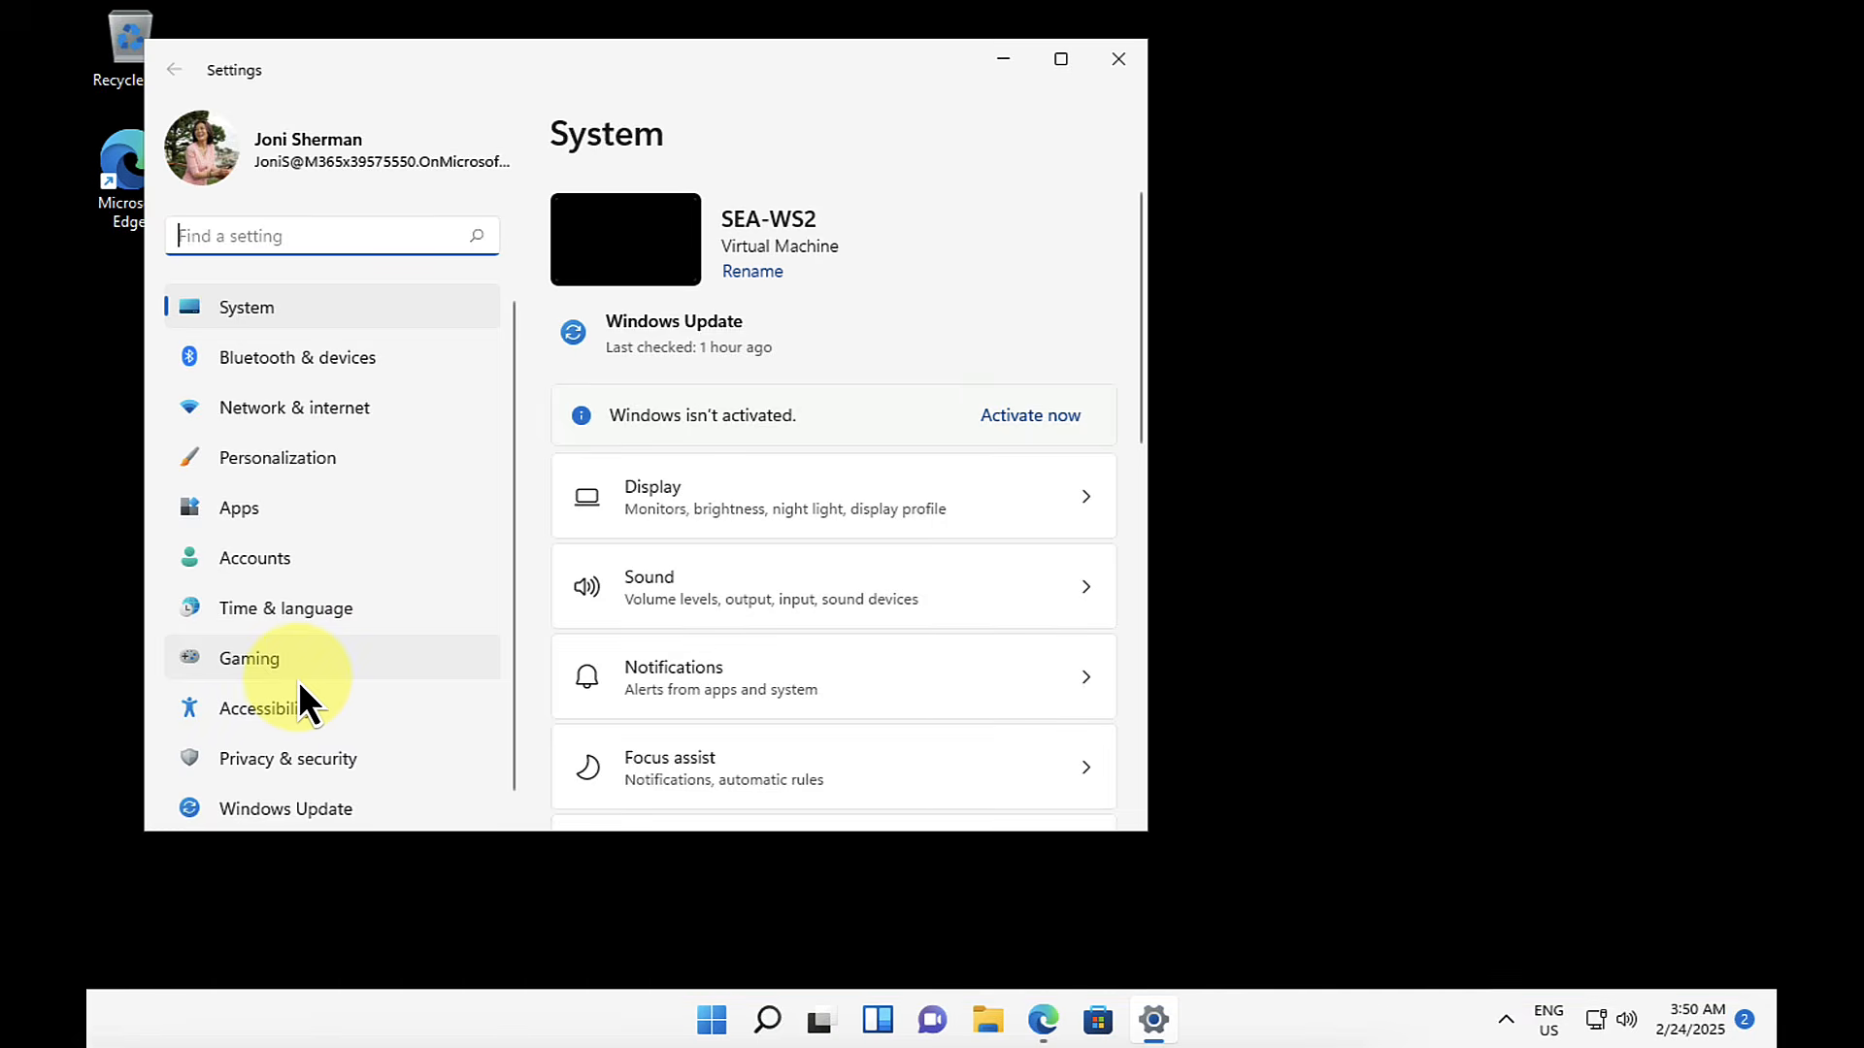
# Step: In the work or school access settings, disconnect the connected work account and confirm disconnecting from the organization
pyautogui.click(260, 567)
pyautogui.scroll(-2, 986, 573)
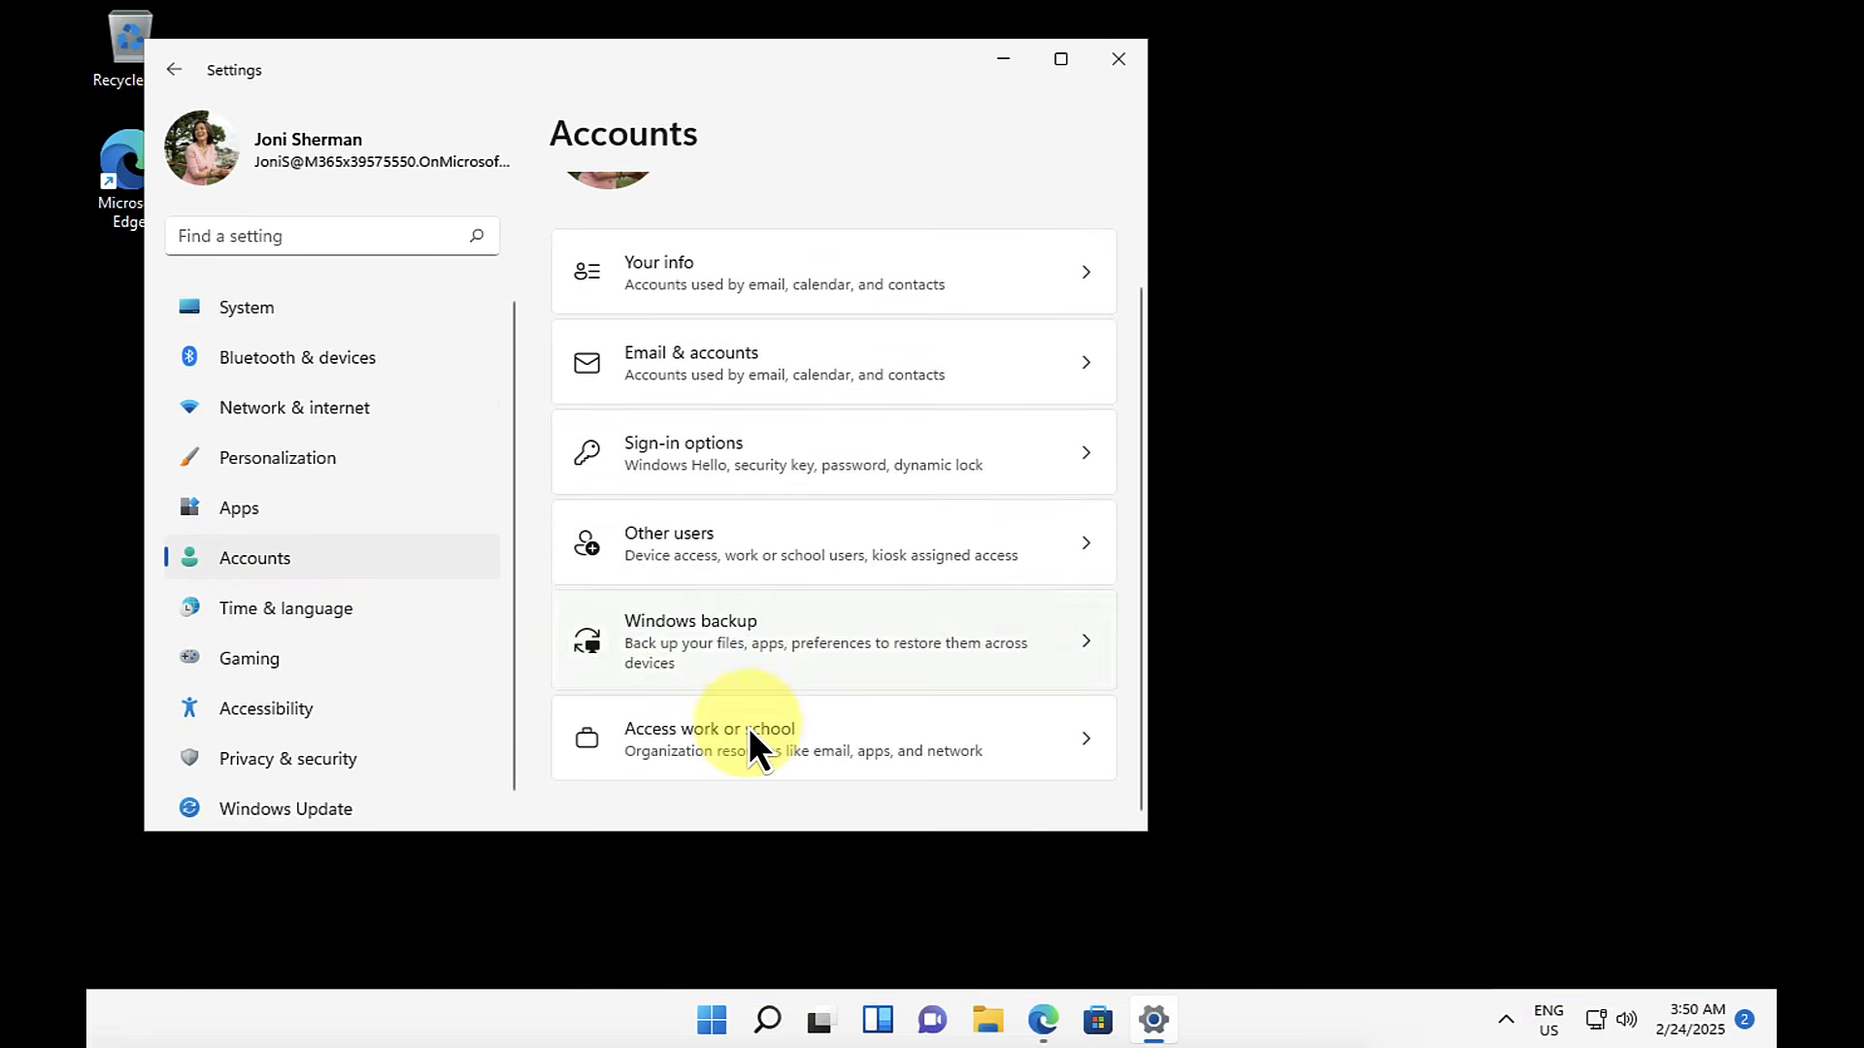
pyautogui.click(724, 746)
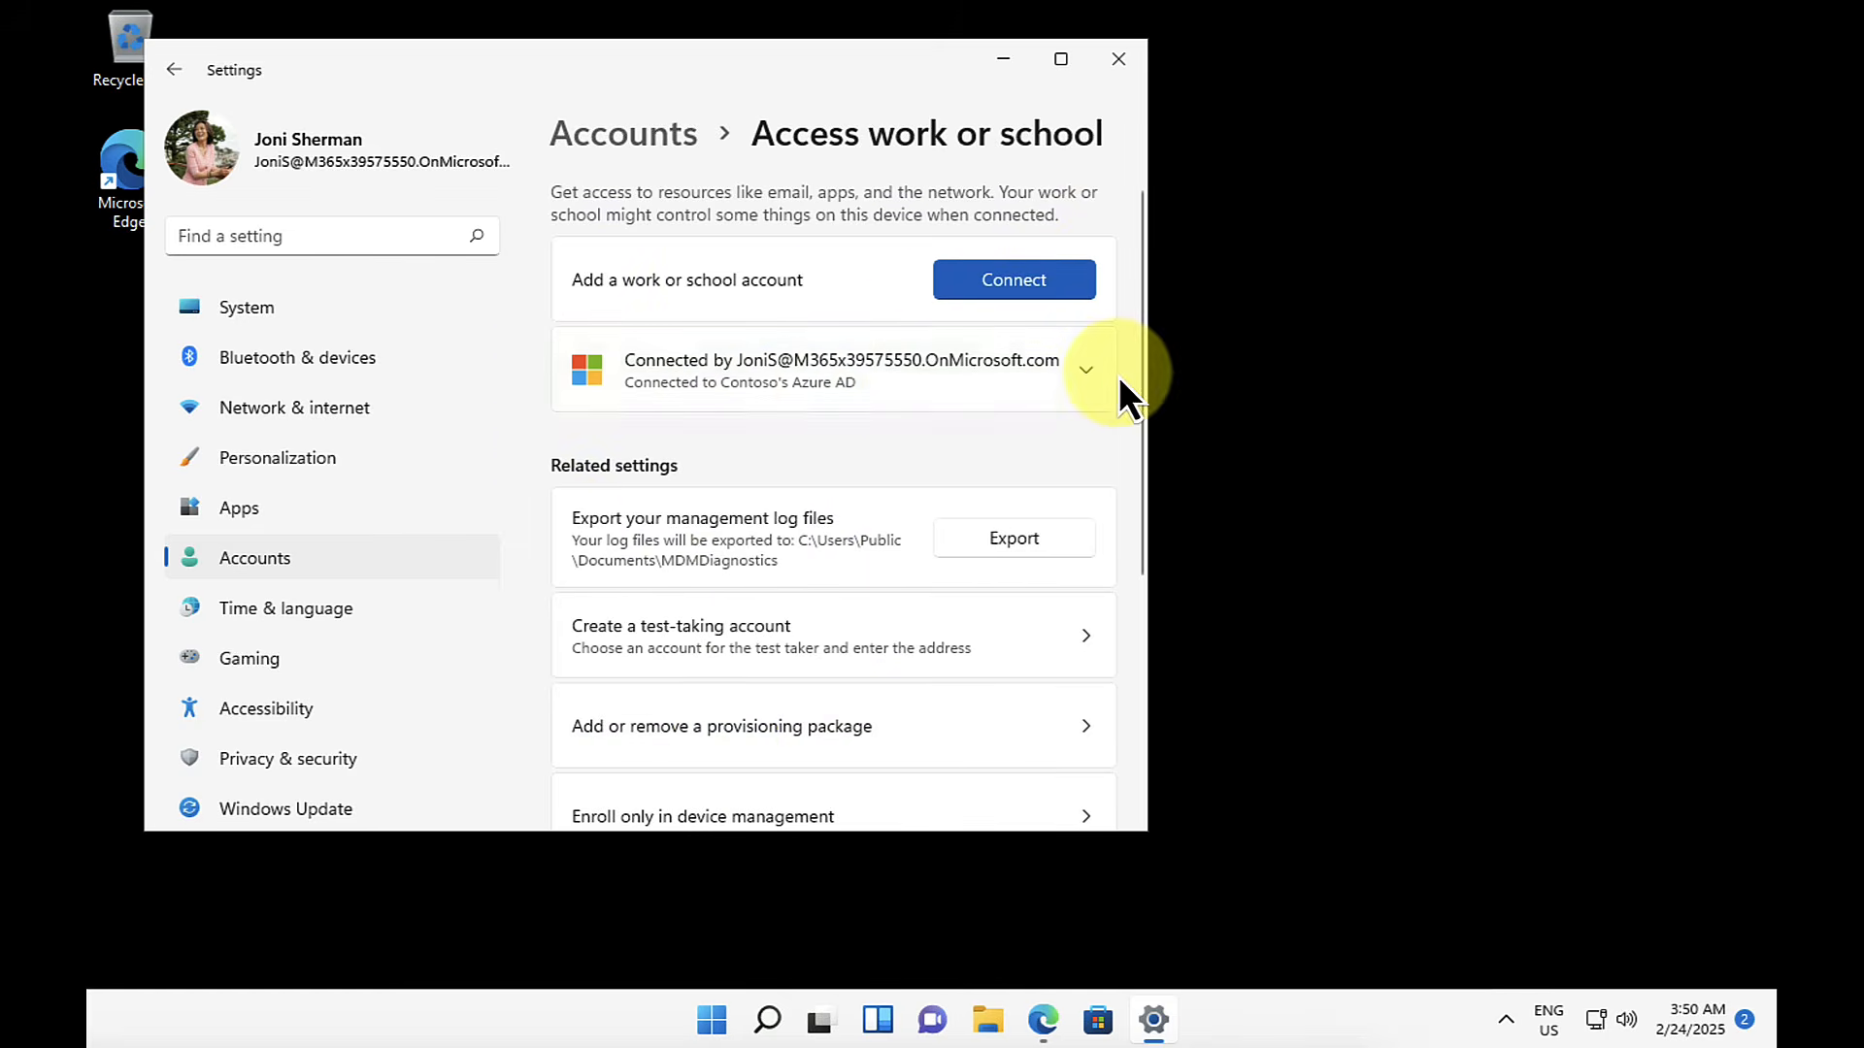
pyautogui.click(1086, 370)
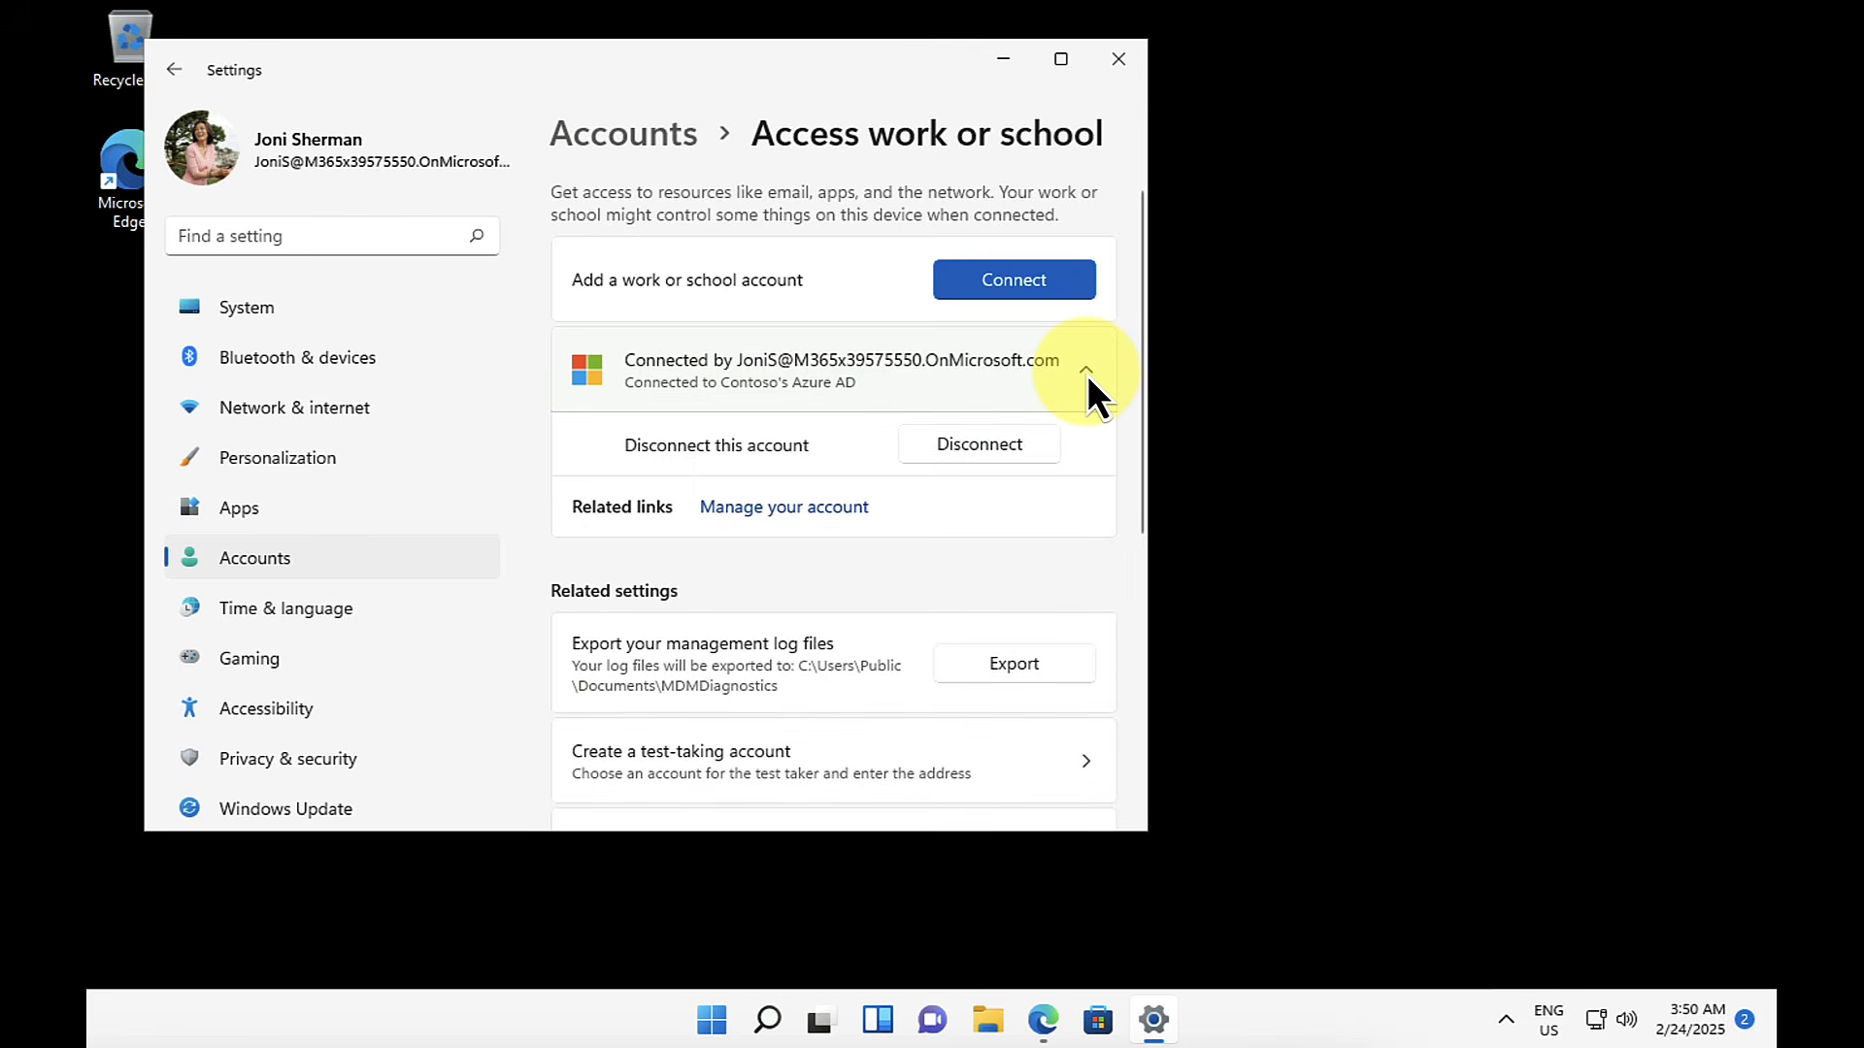
pyautogui.click(976, 445)
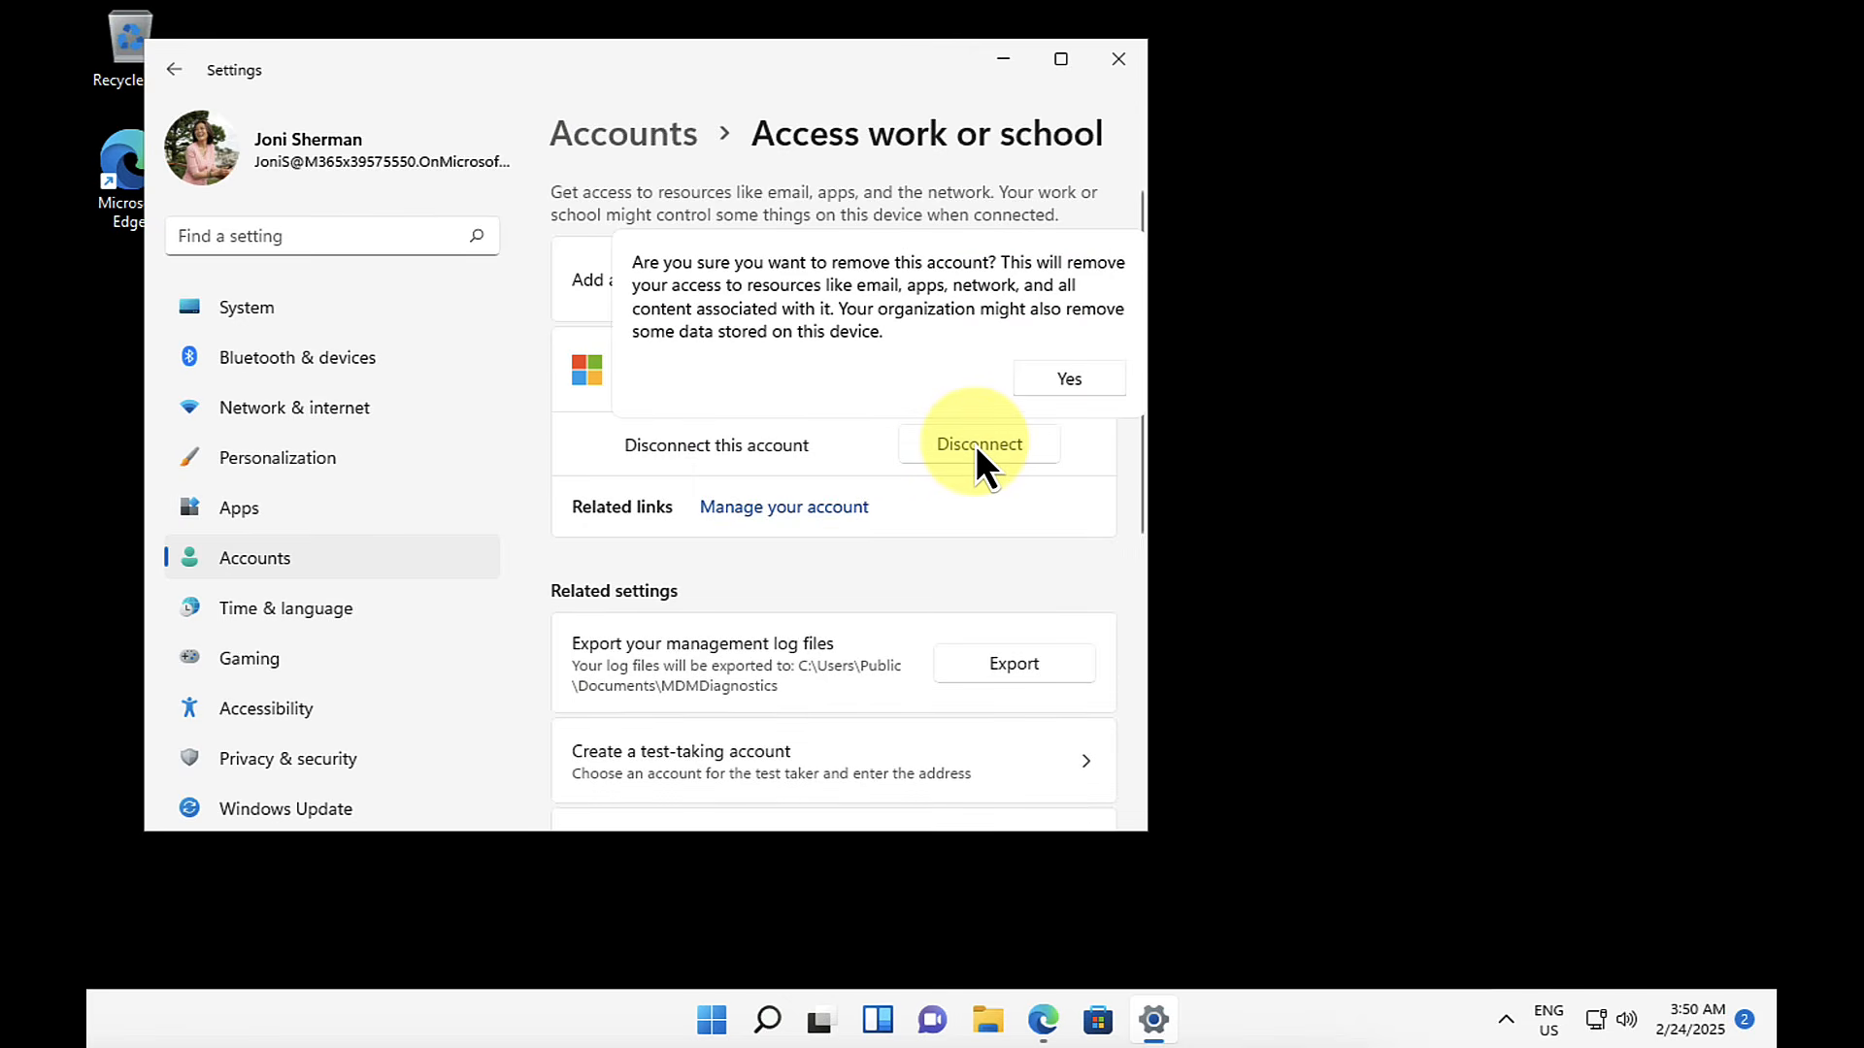
pyautogui.click(1084, 381)
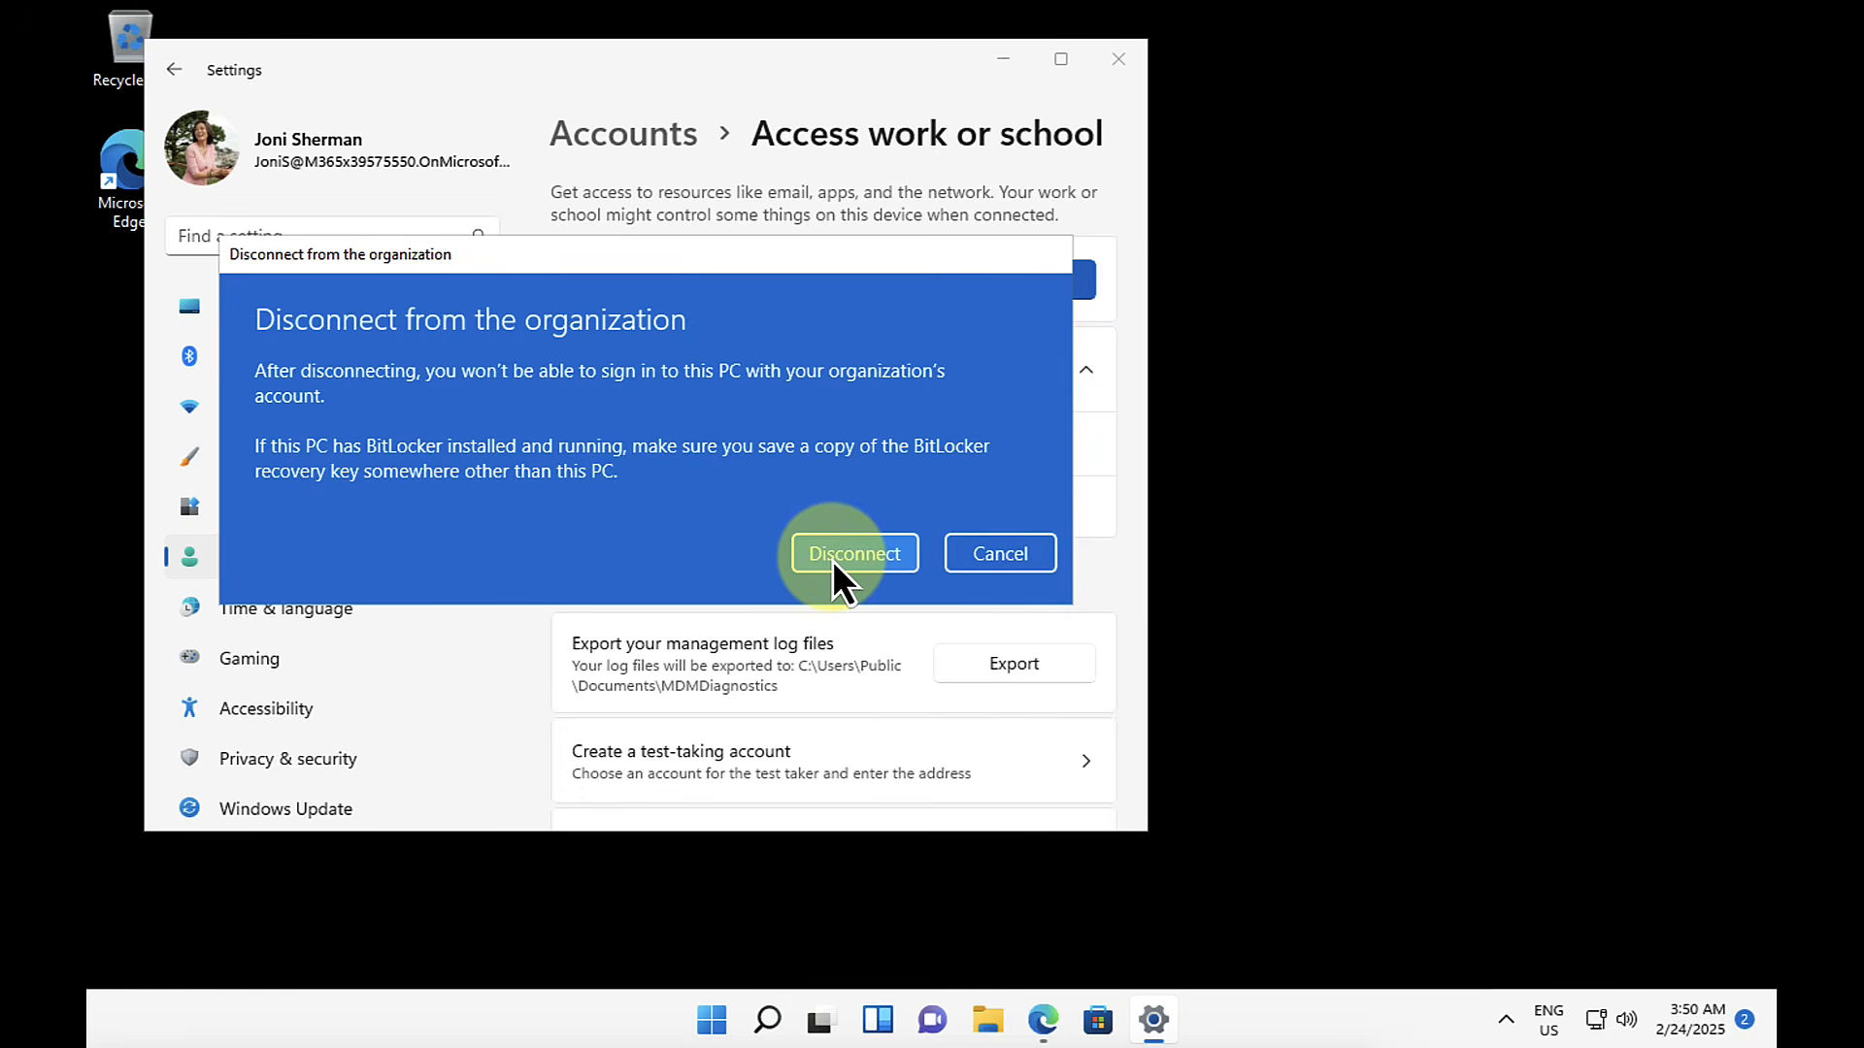
pyautogui.click(831, 561)
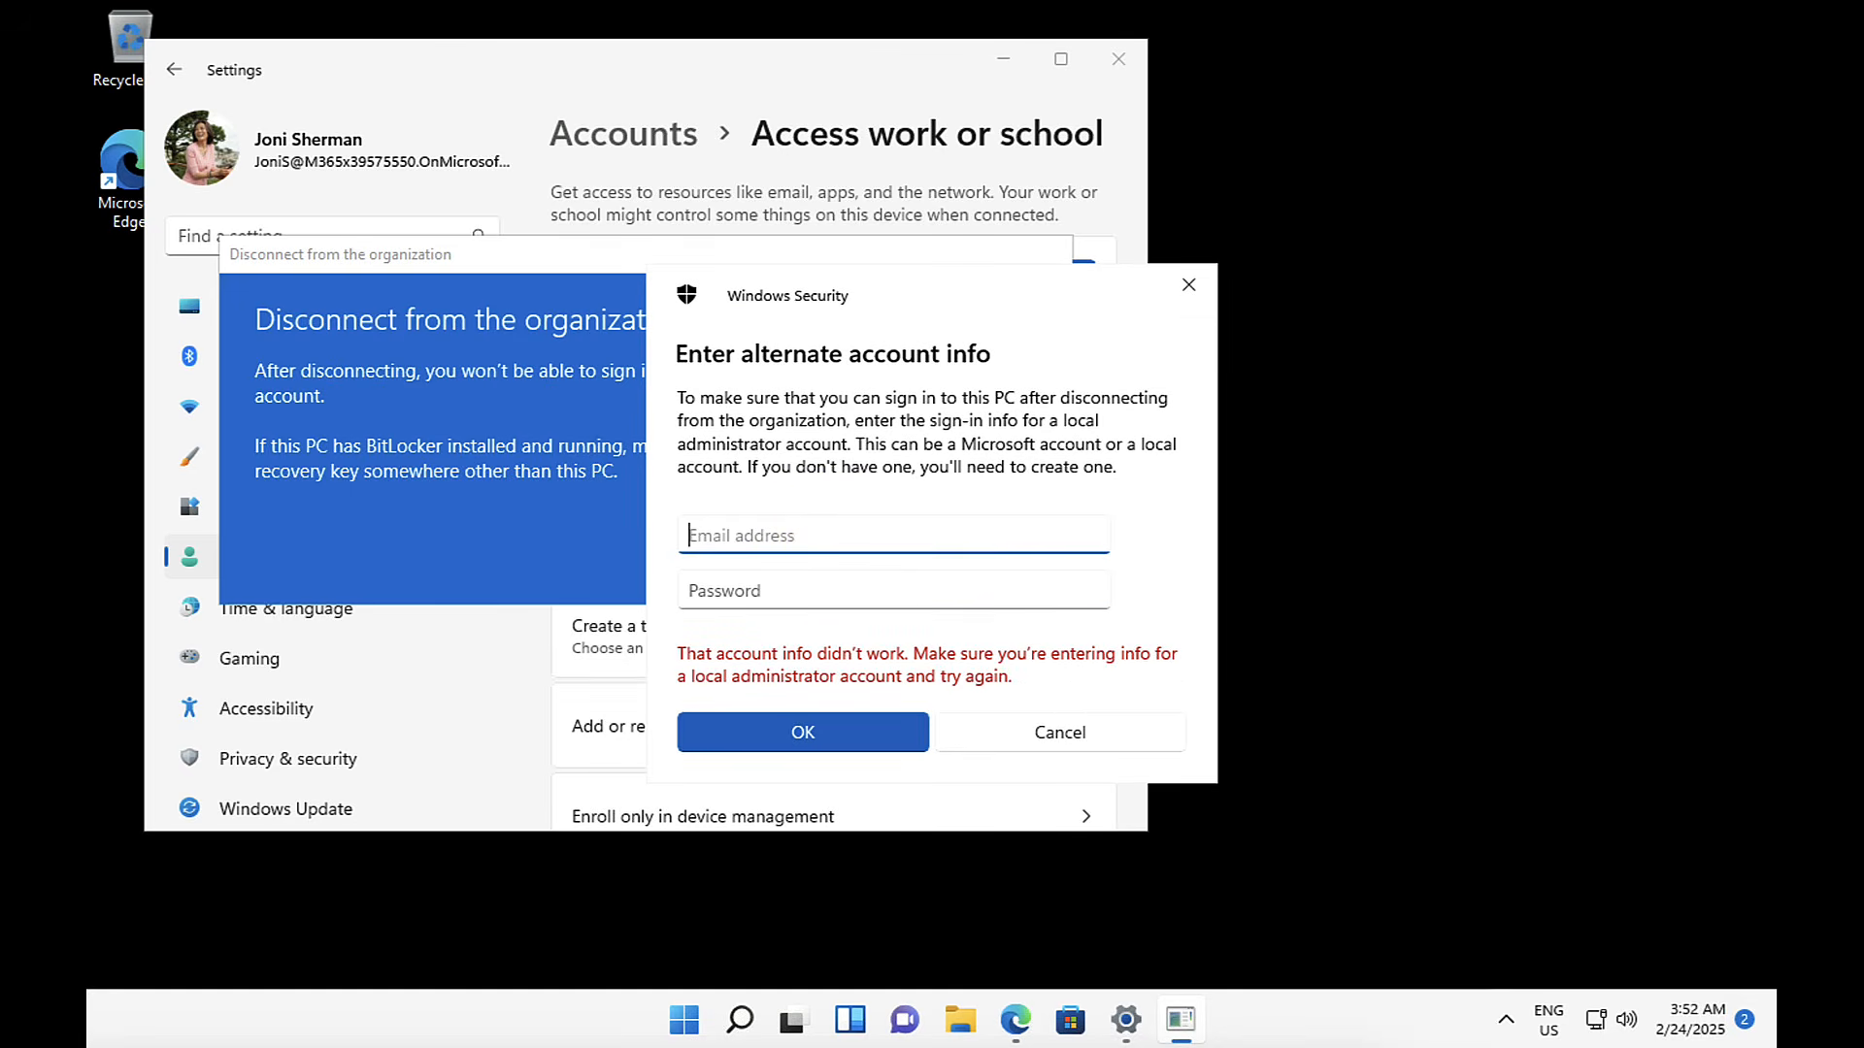
# Step: Provide the local administrator account Admin and its password as the alternate sign-in, and restart the PC immediately
pyautogui.write('Admin')
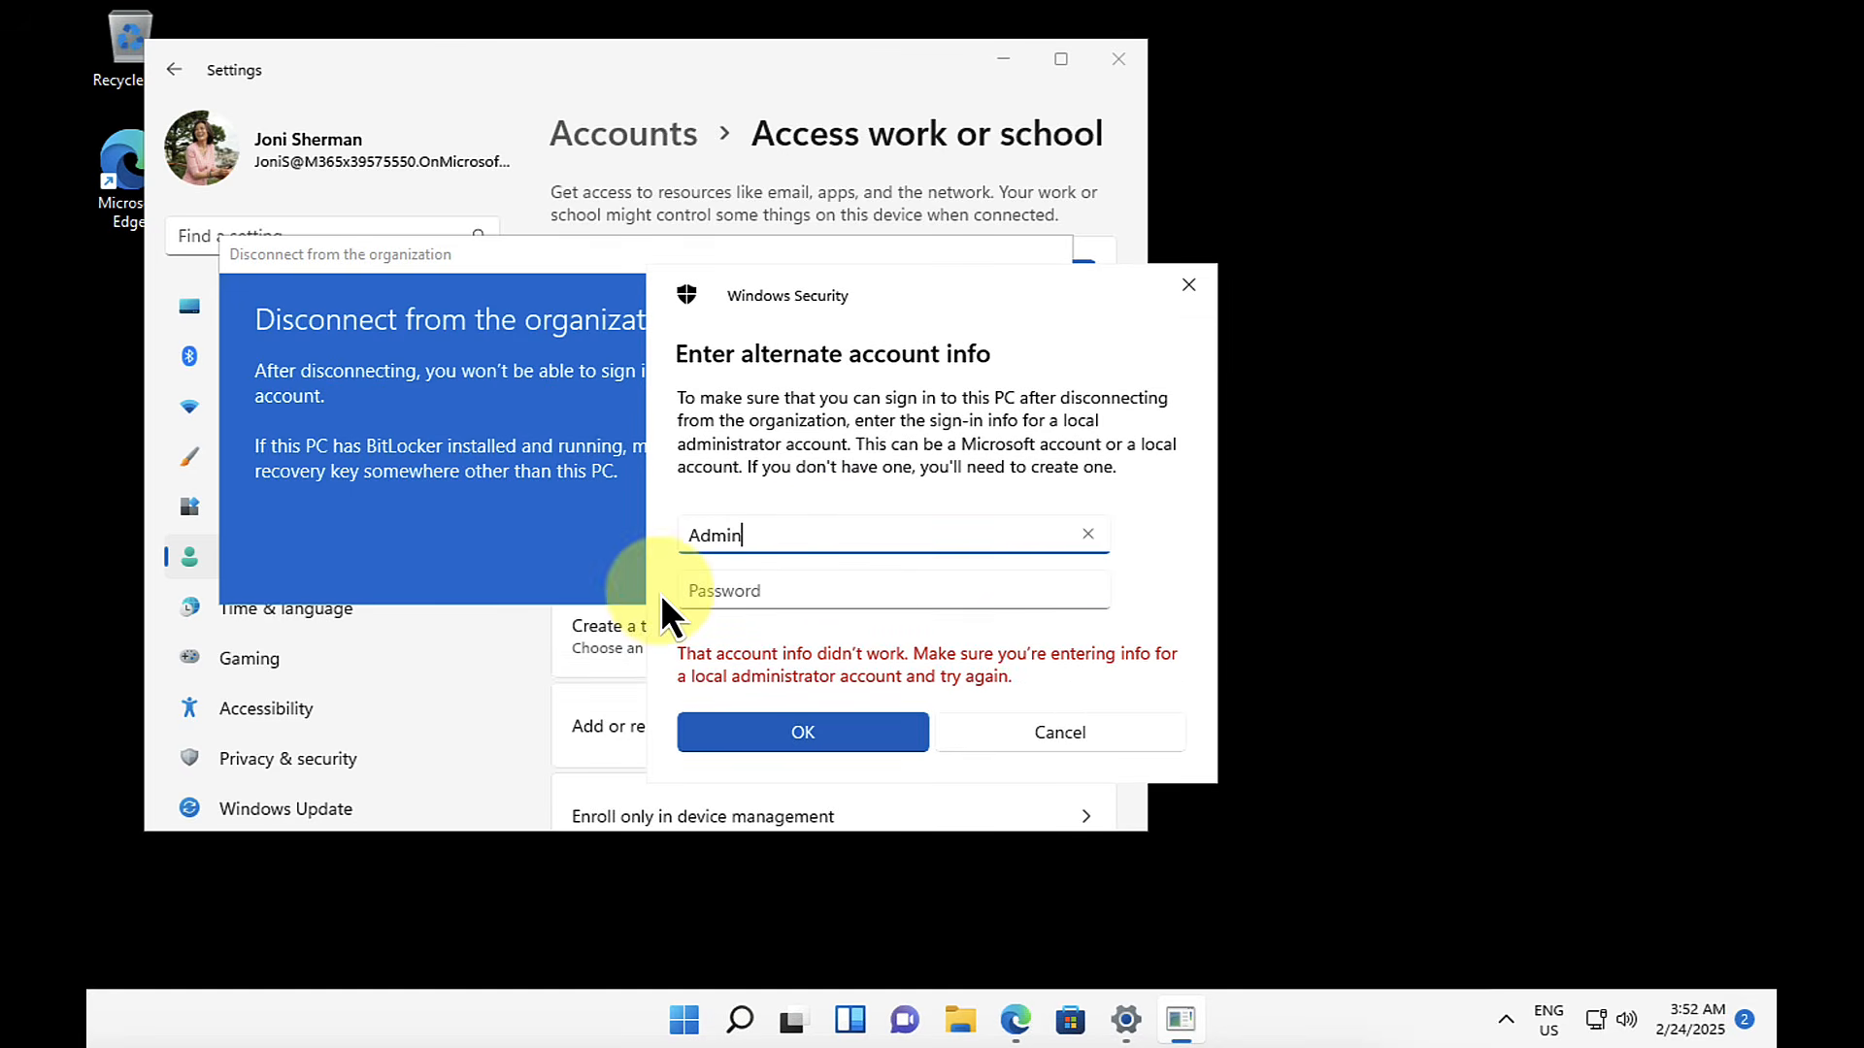
pyautogui.click(713, 589)
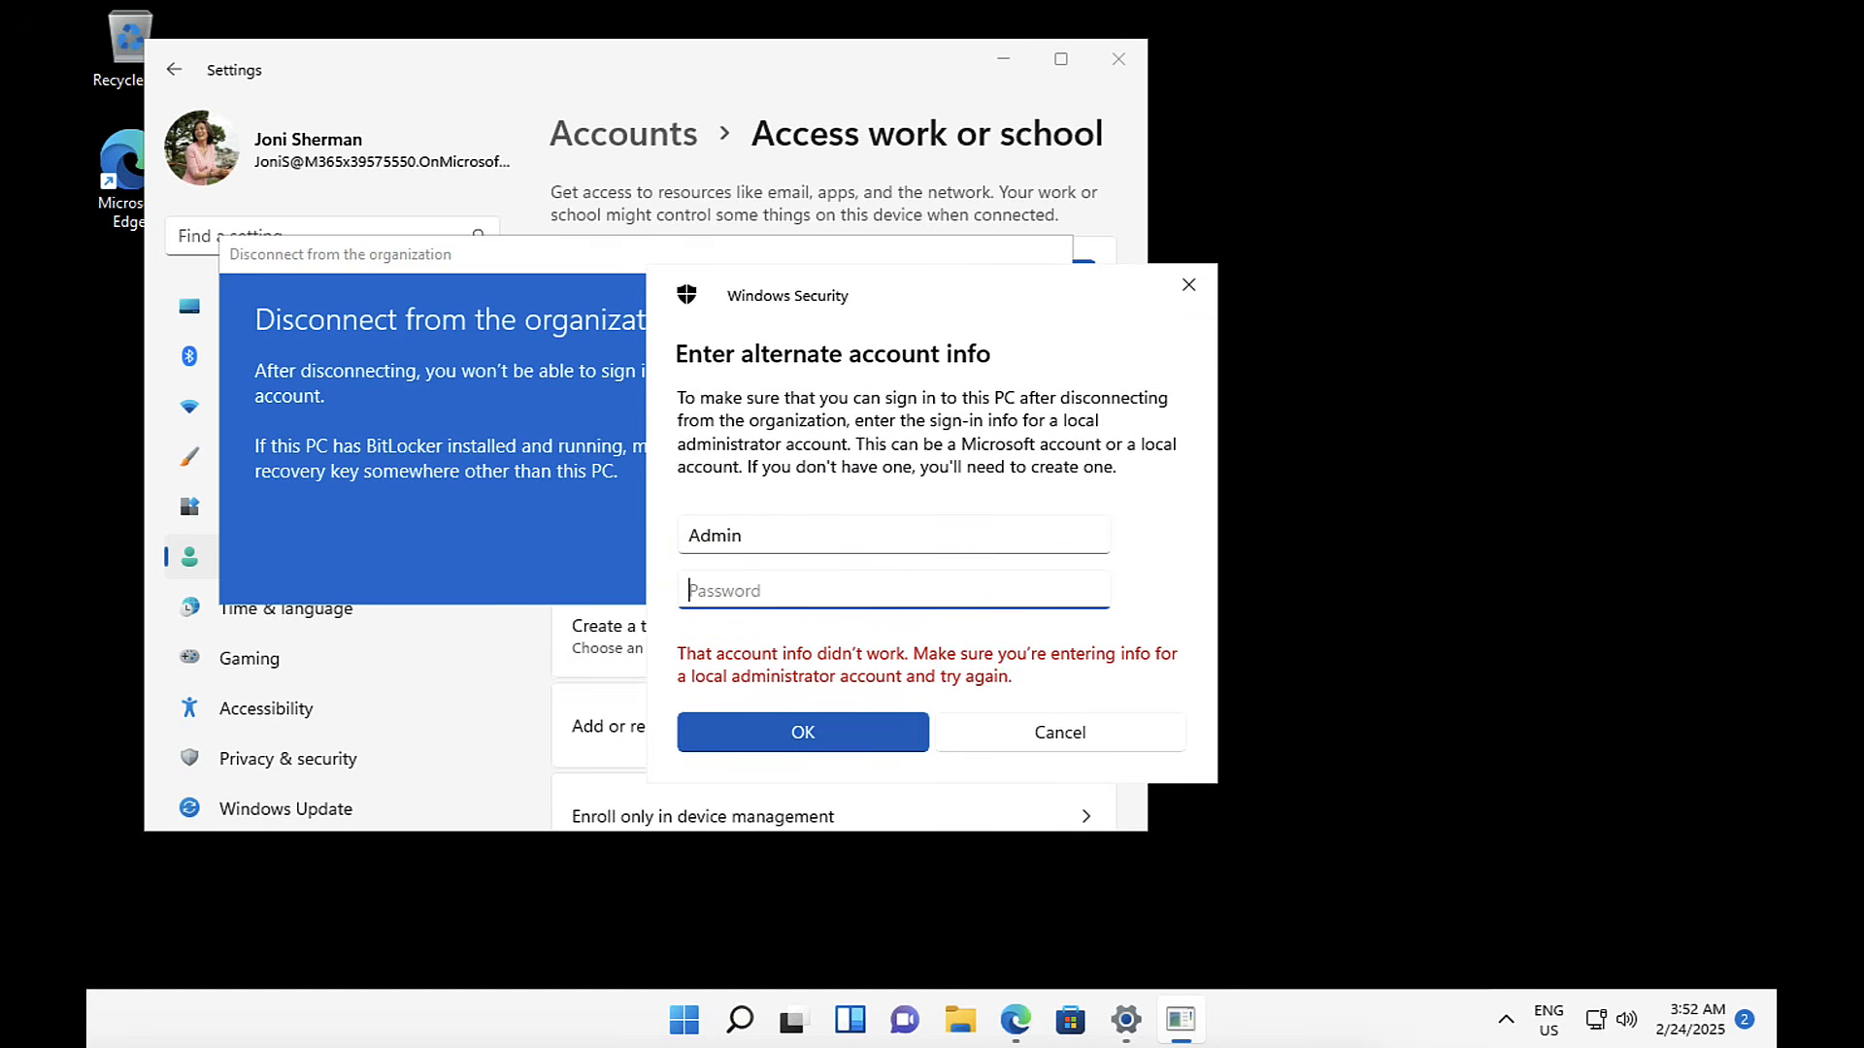
pyautogui.write('Pa$$w0rd')
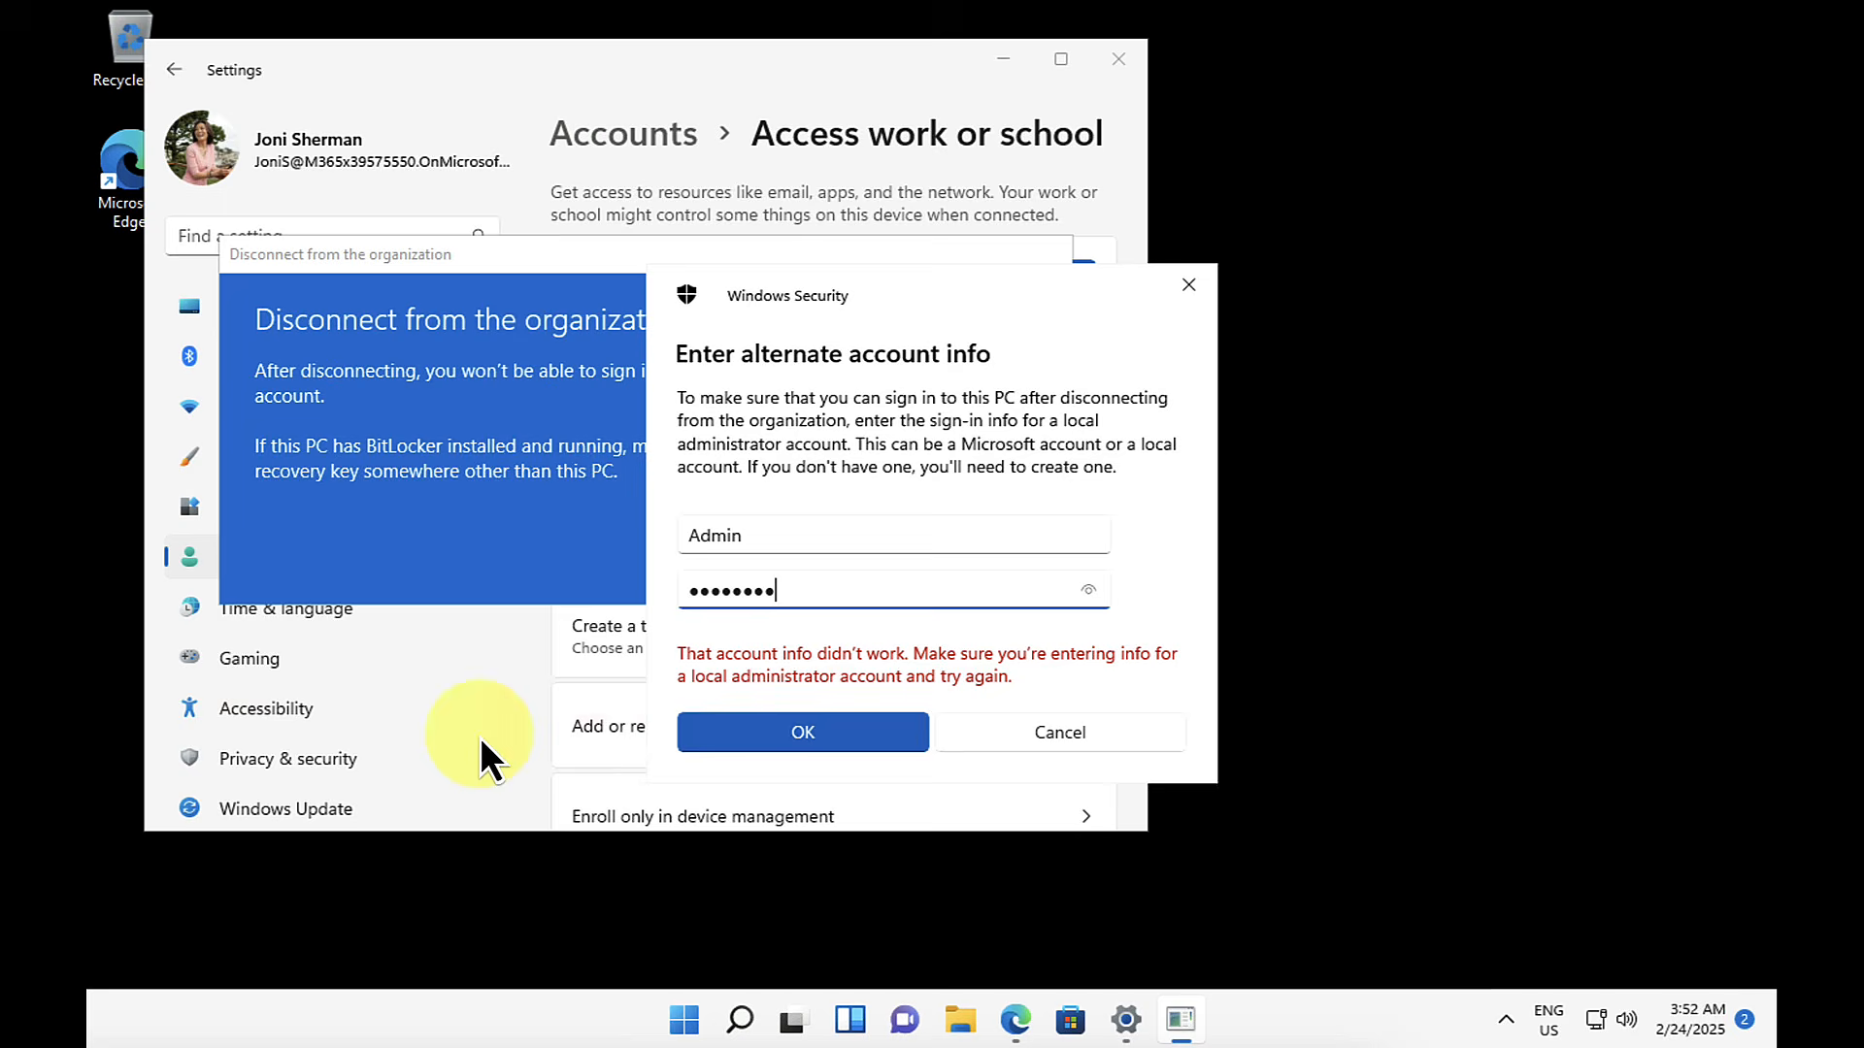
pyautogui.click(784, 732)
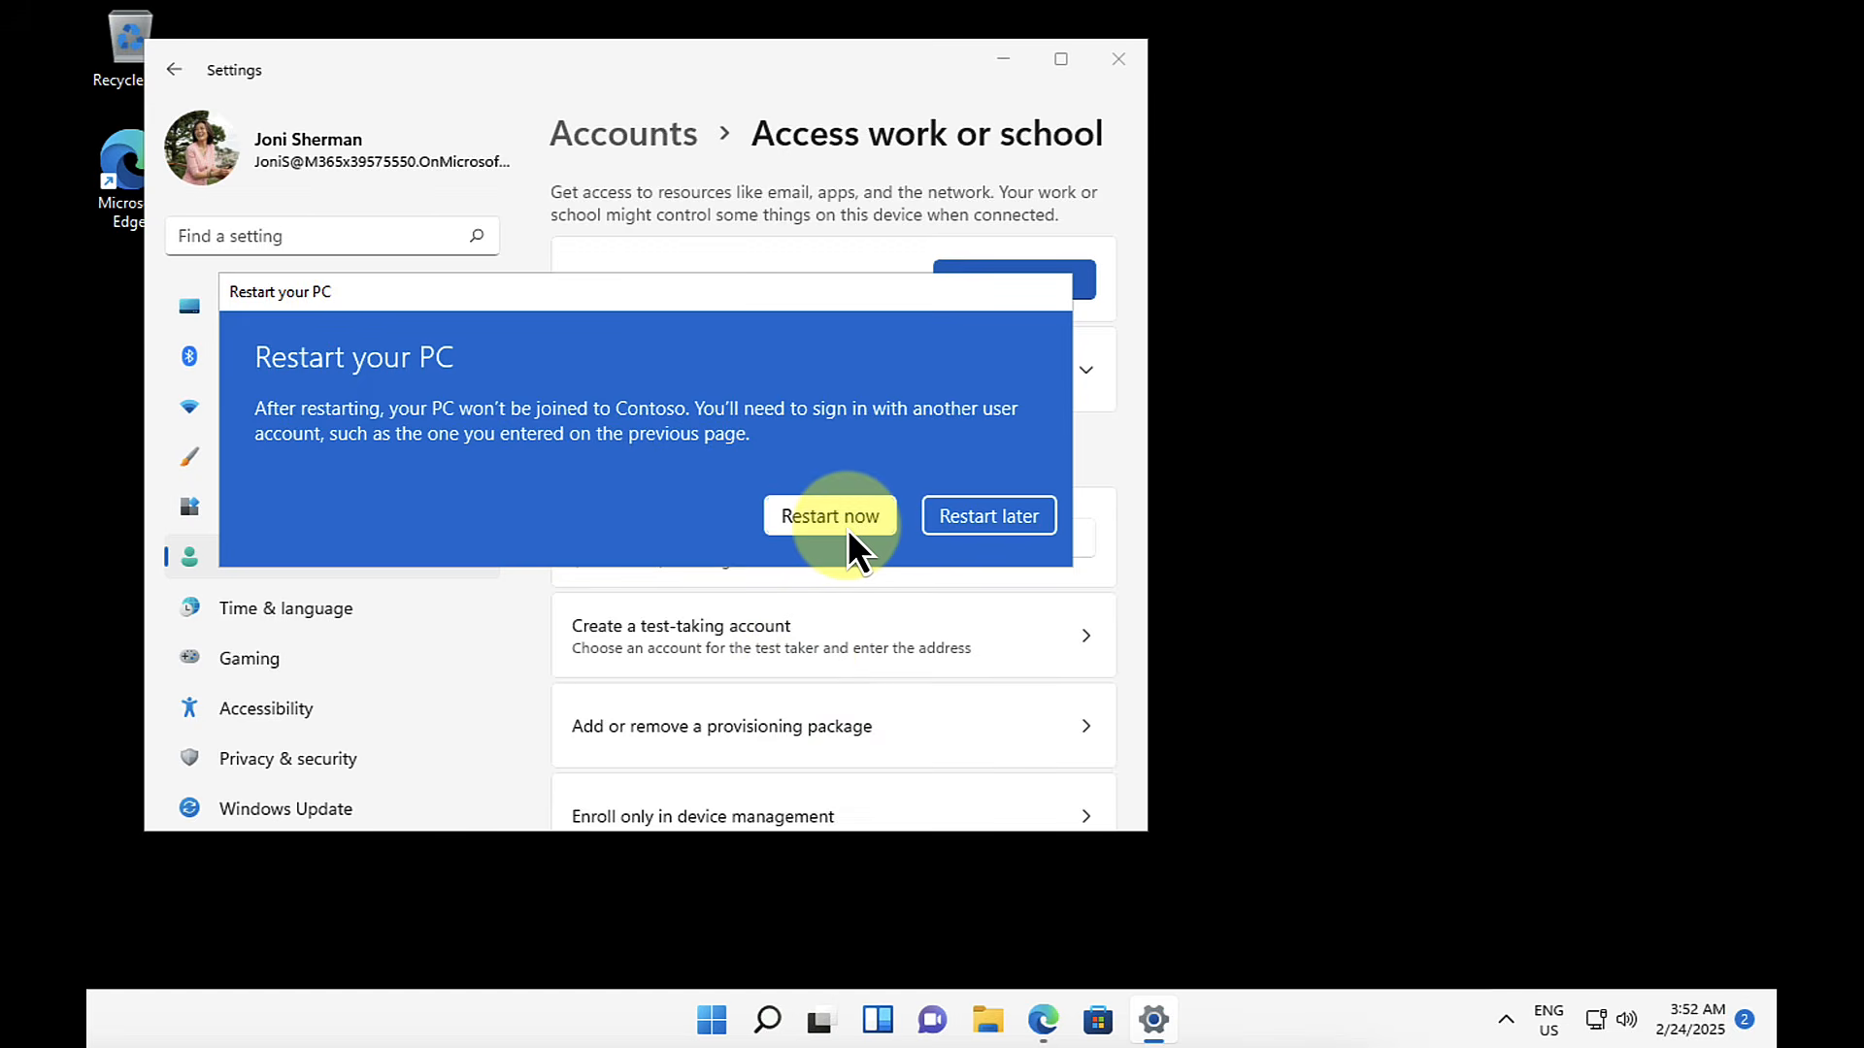
pyautogui.click(847, 528)
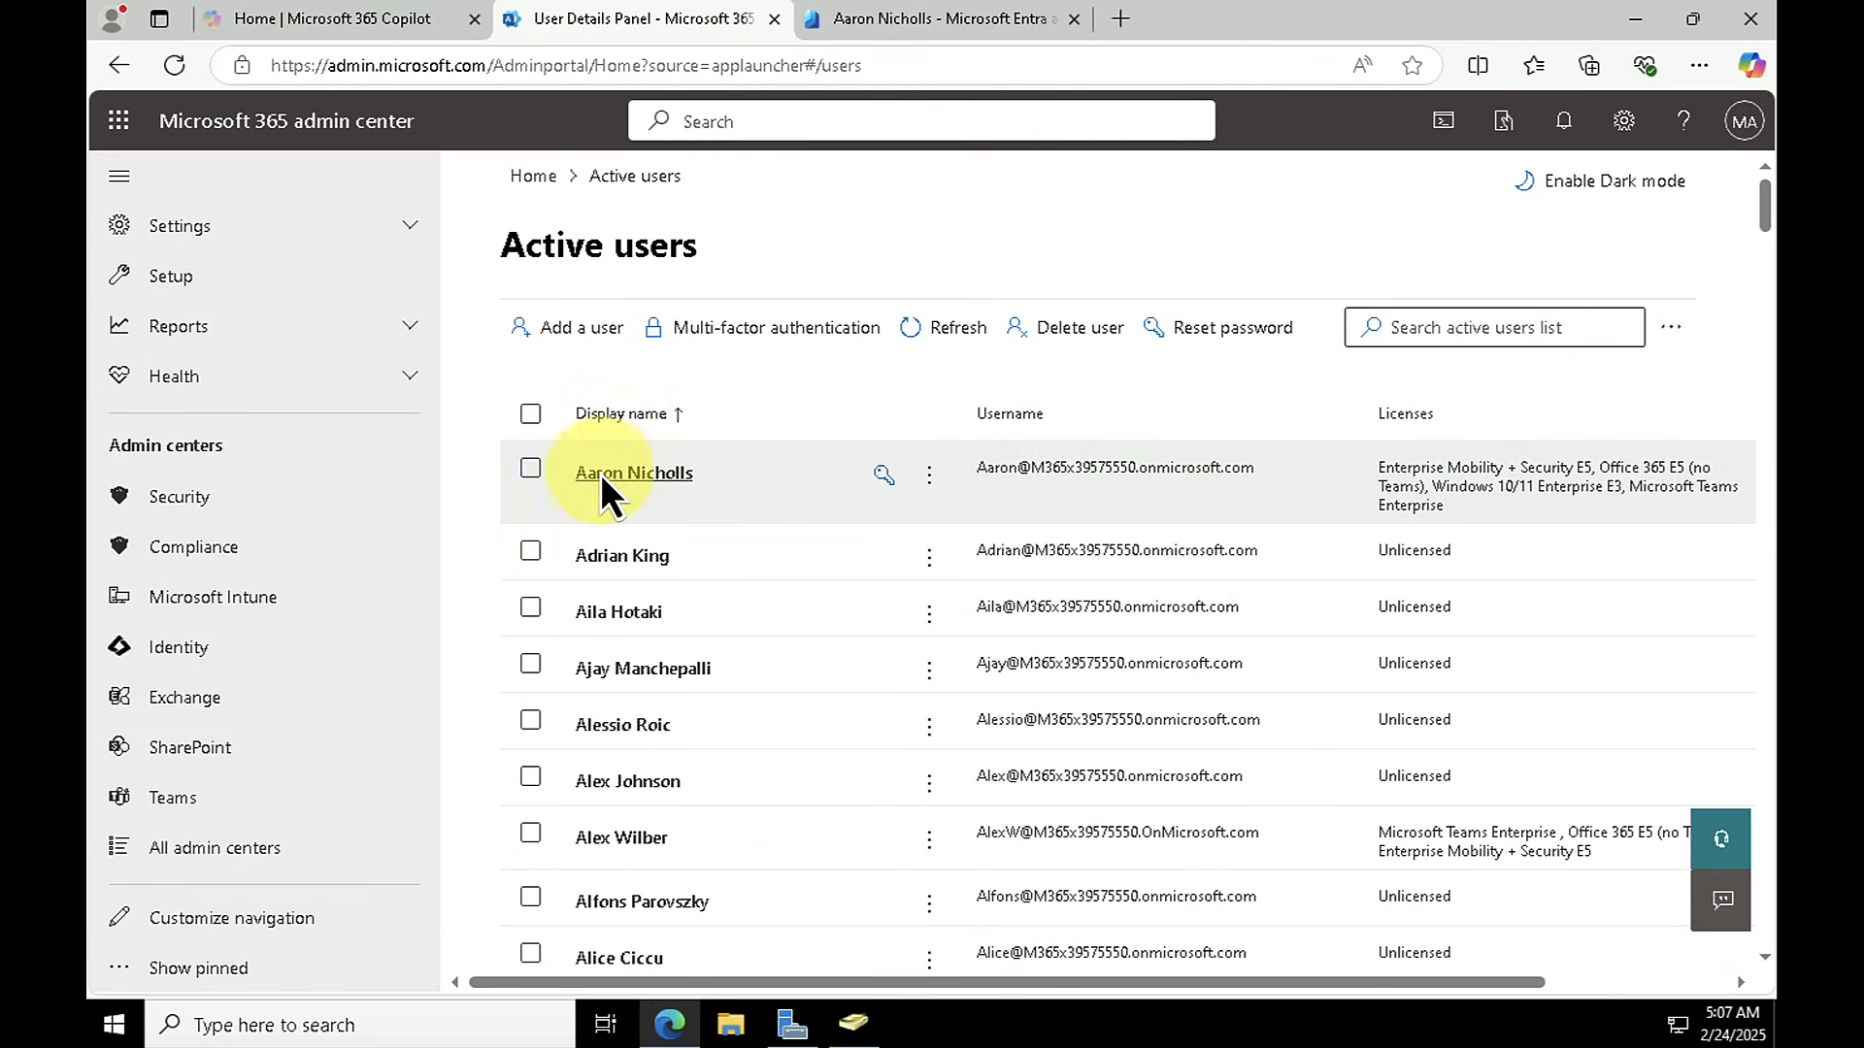
# Step: In the Microsoft 365 admin center, open the first active user's details and review the assigned licenses
pyautogui.click(604, 473)
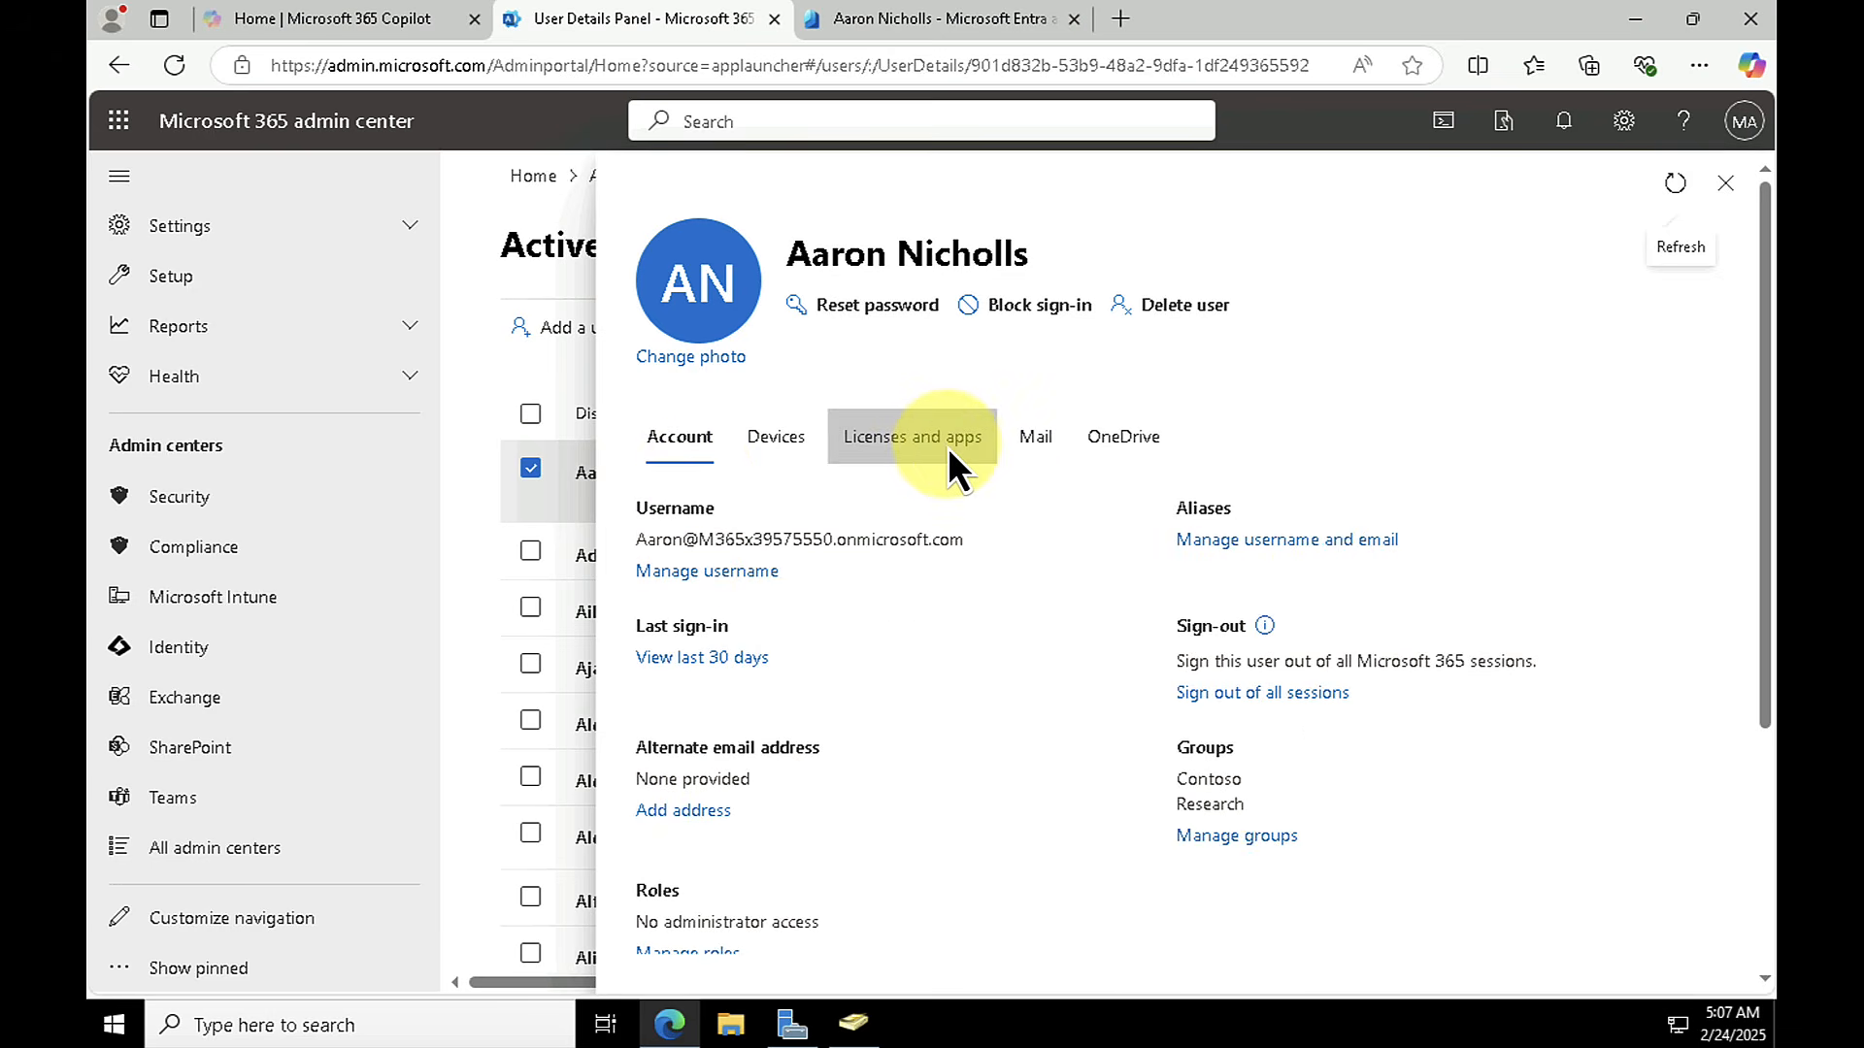
pyautogui.click(900, 445)
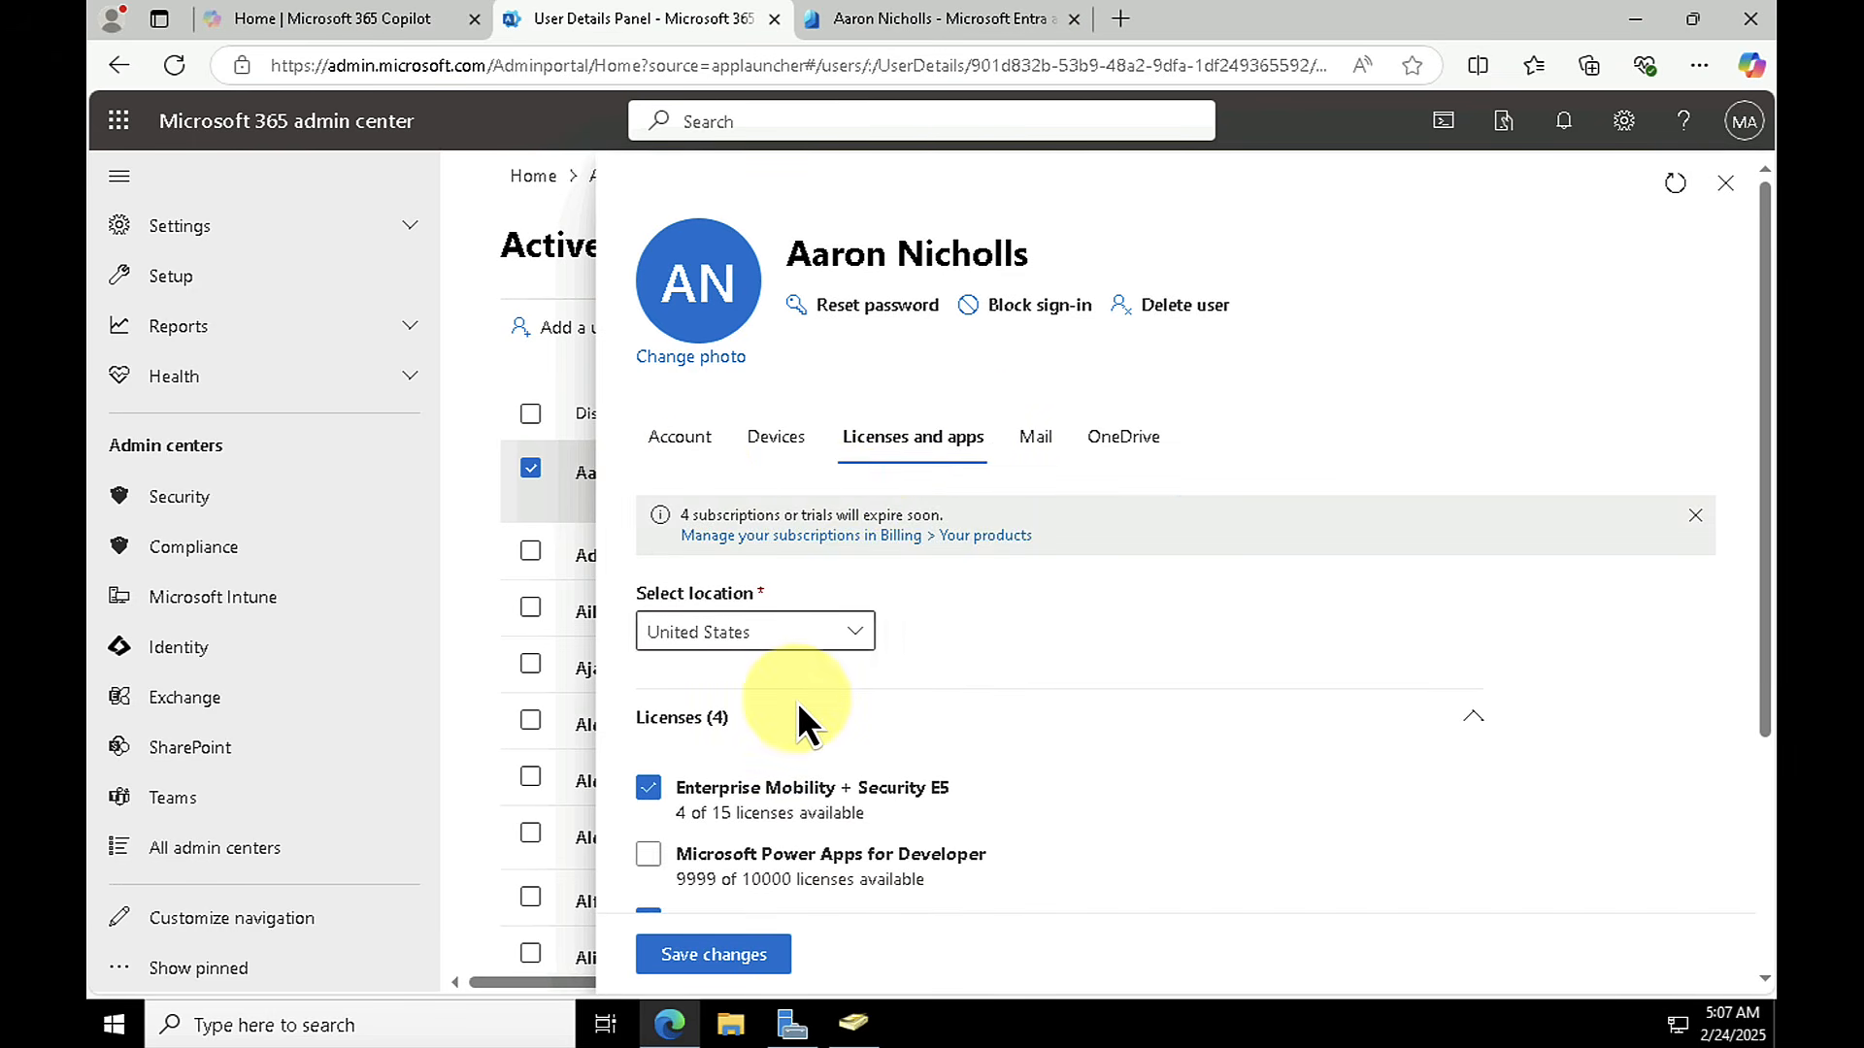
pyautogui.scroll(-3, 796, 696)
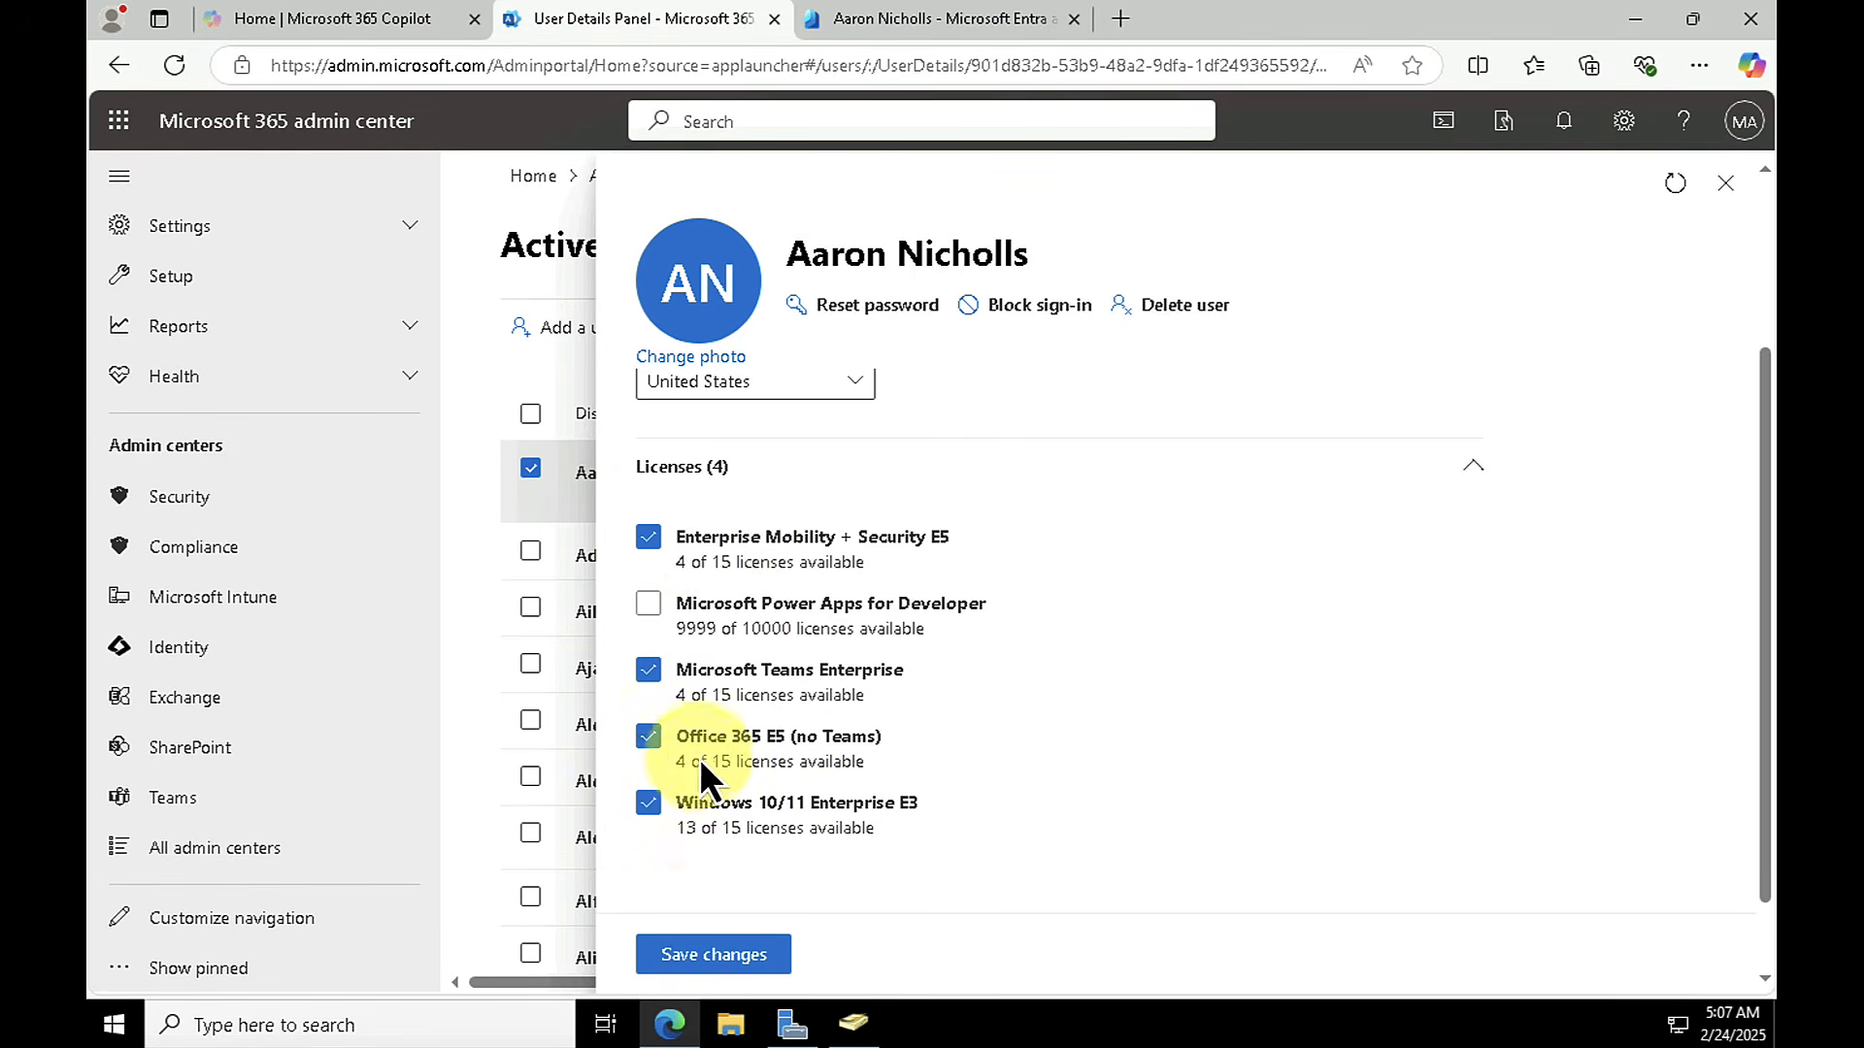
# Step: Save the license assignments for the first active user and close the user details
pyautogui.click(704, 964)
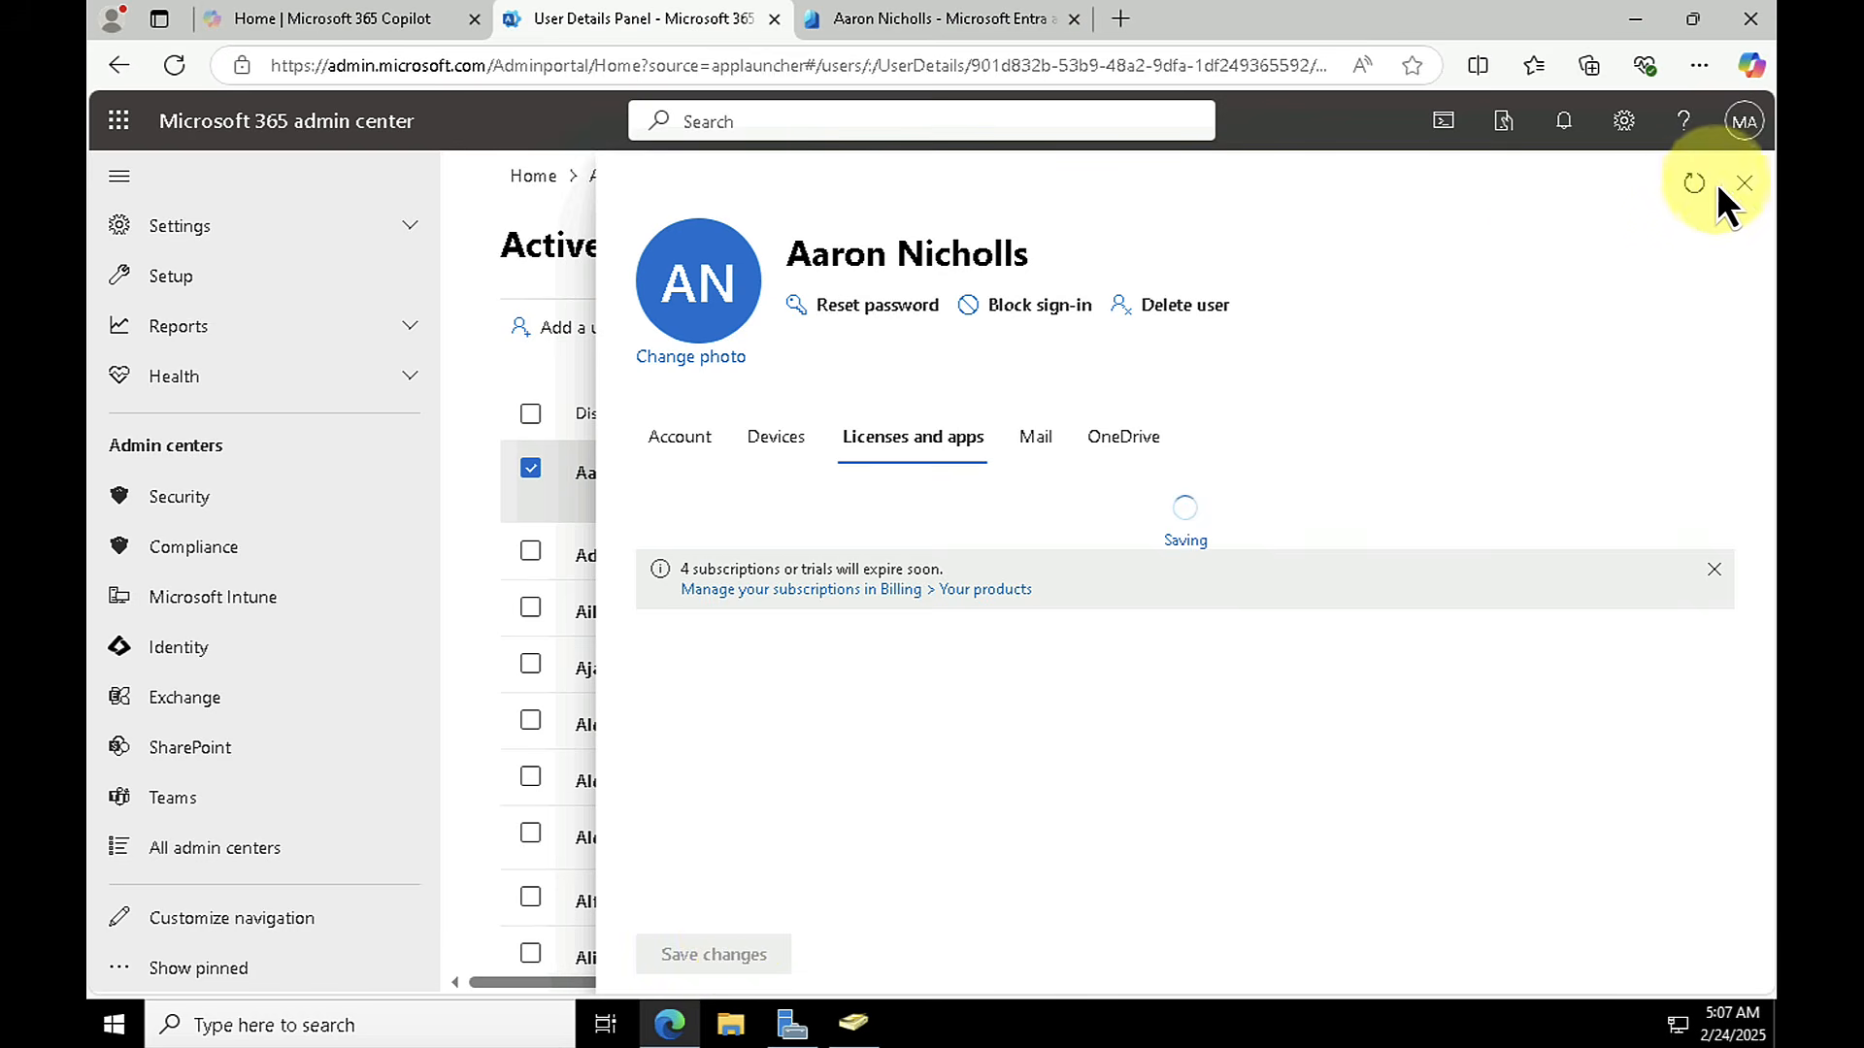
pyautogui.click(1743, 184)
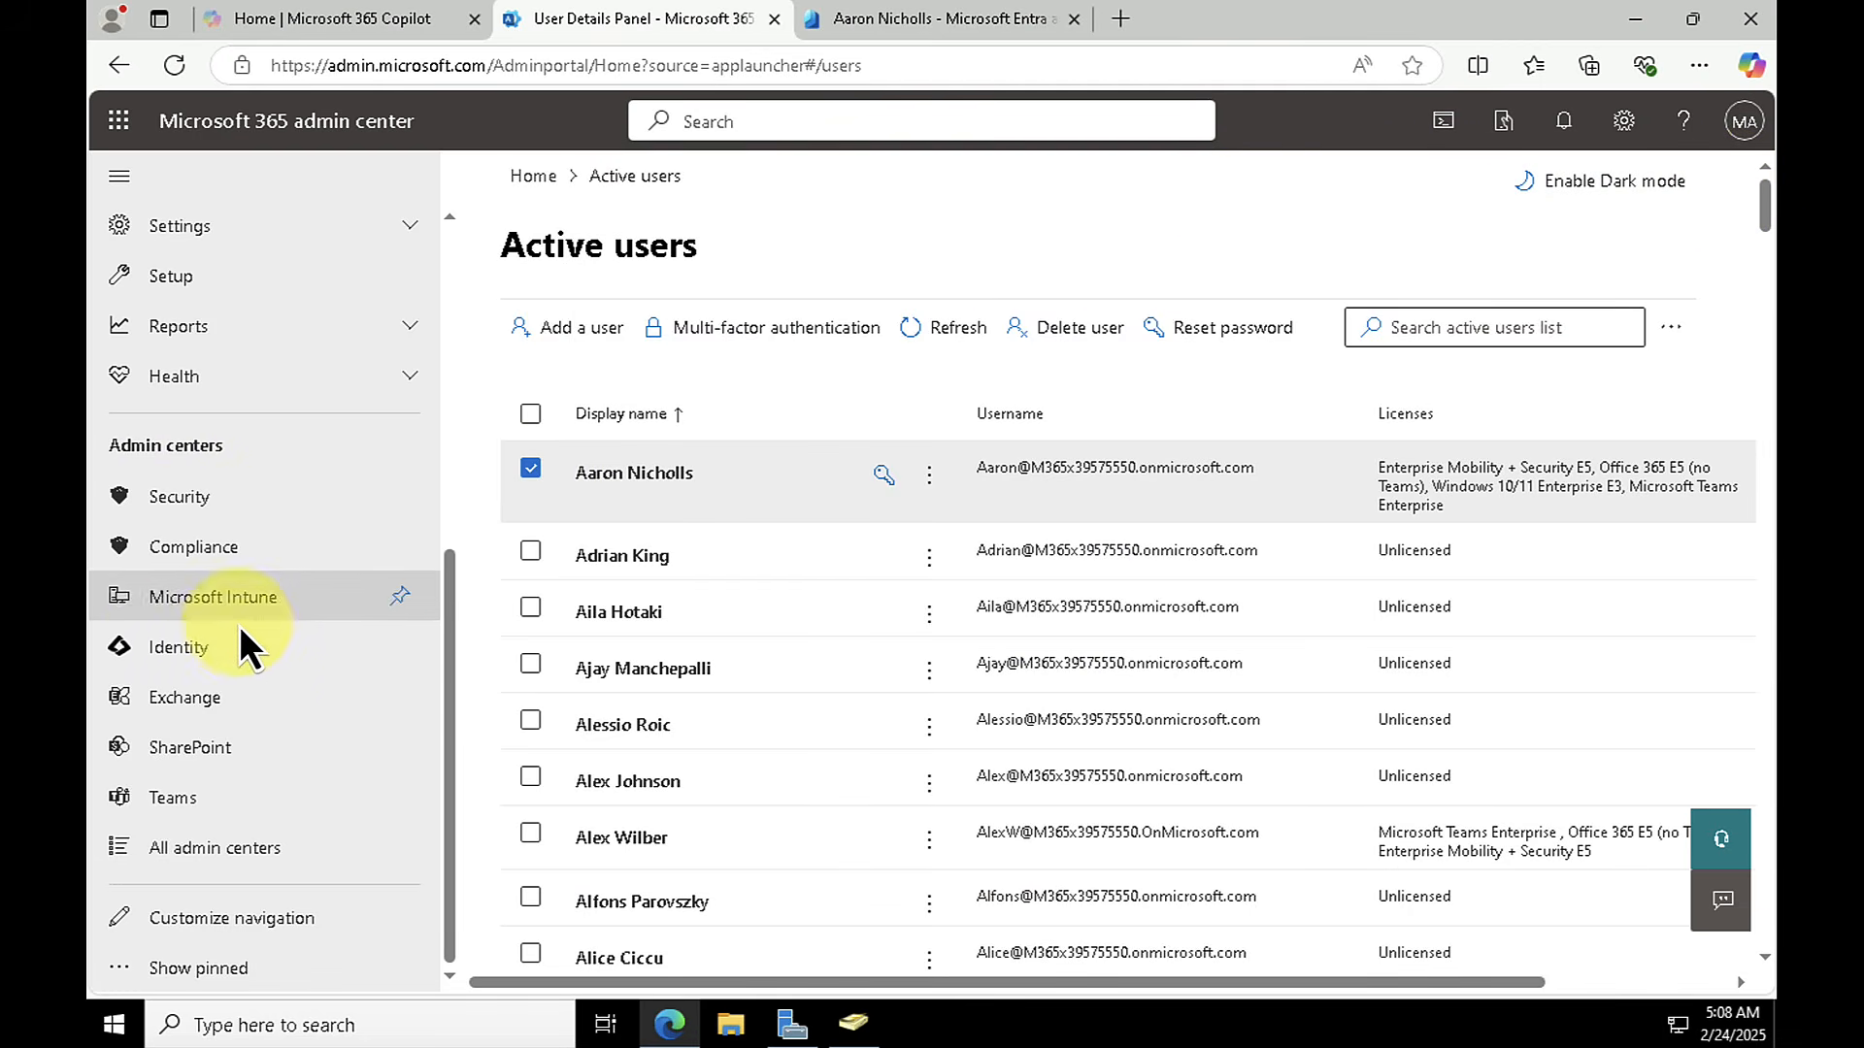
# Step: In the Microsoft Intune admin center, go to the Windows device enrollment options and open Automatic Enrollment
pyautogui.click(216, 604)
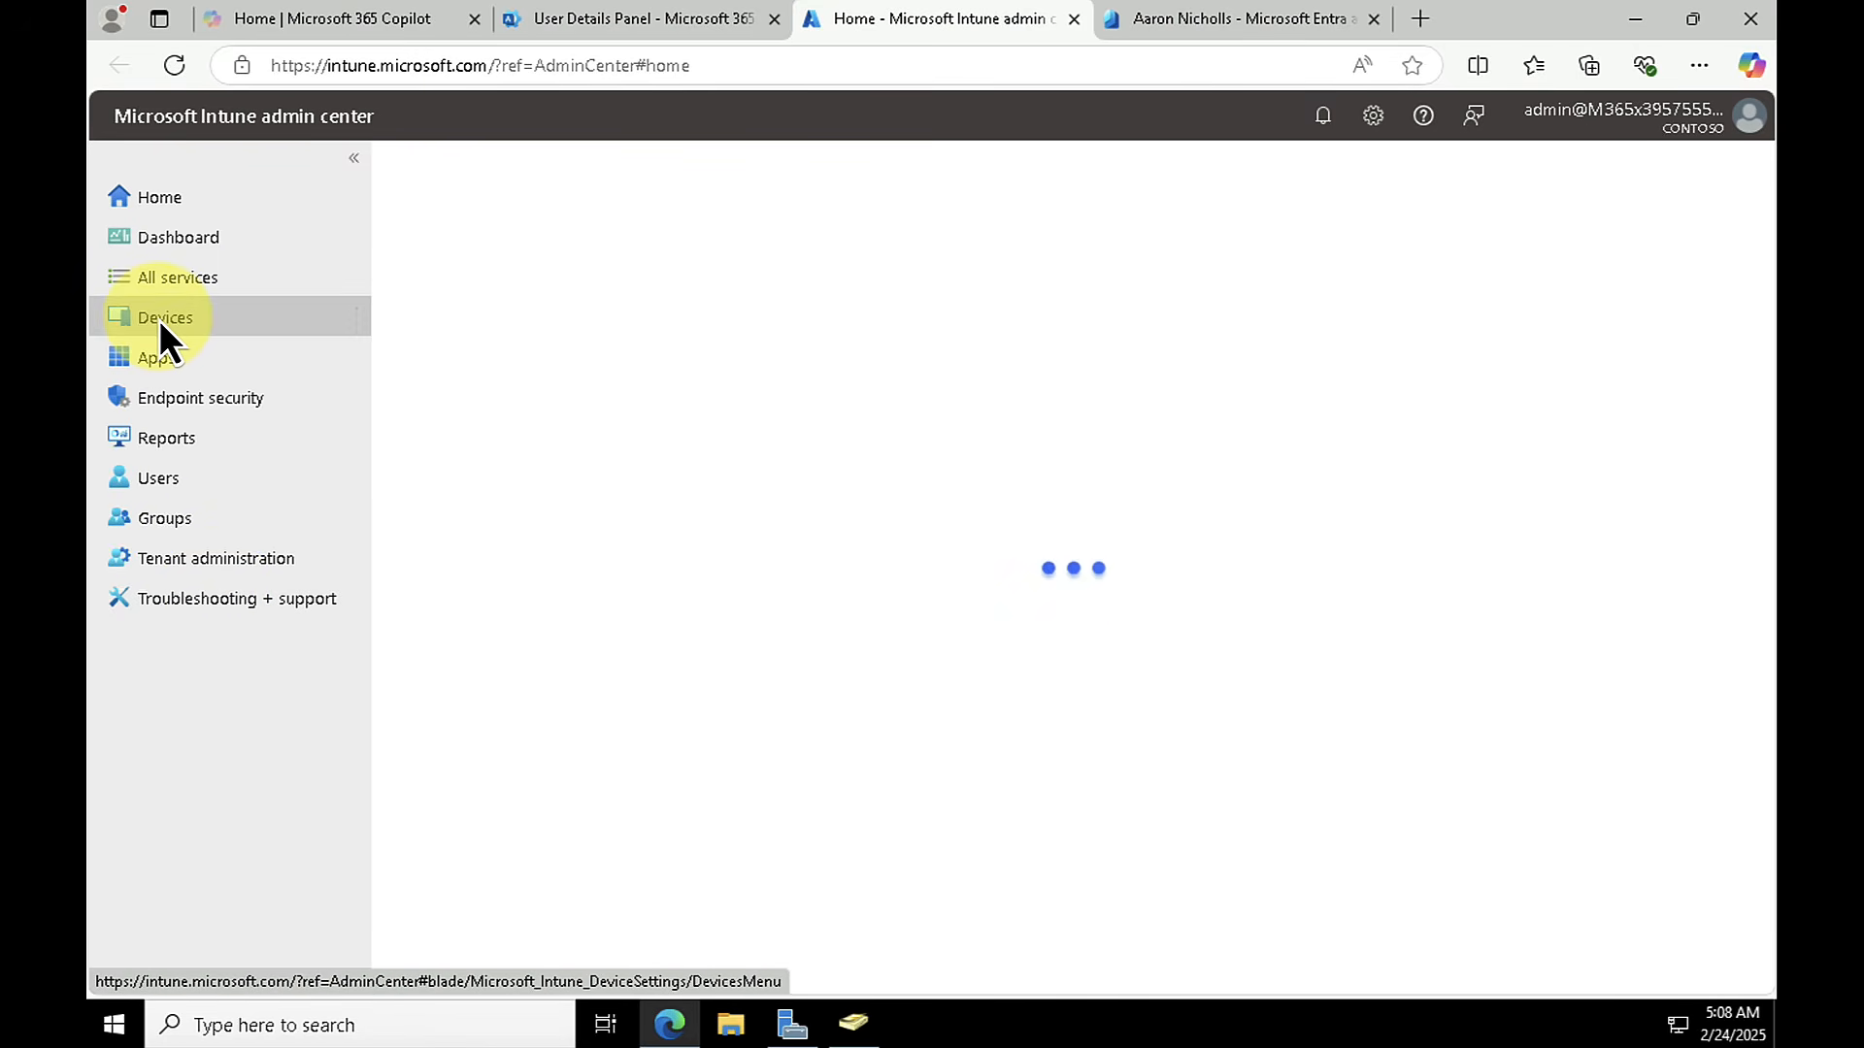
pyautogui.click(159, 319)
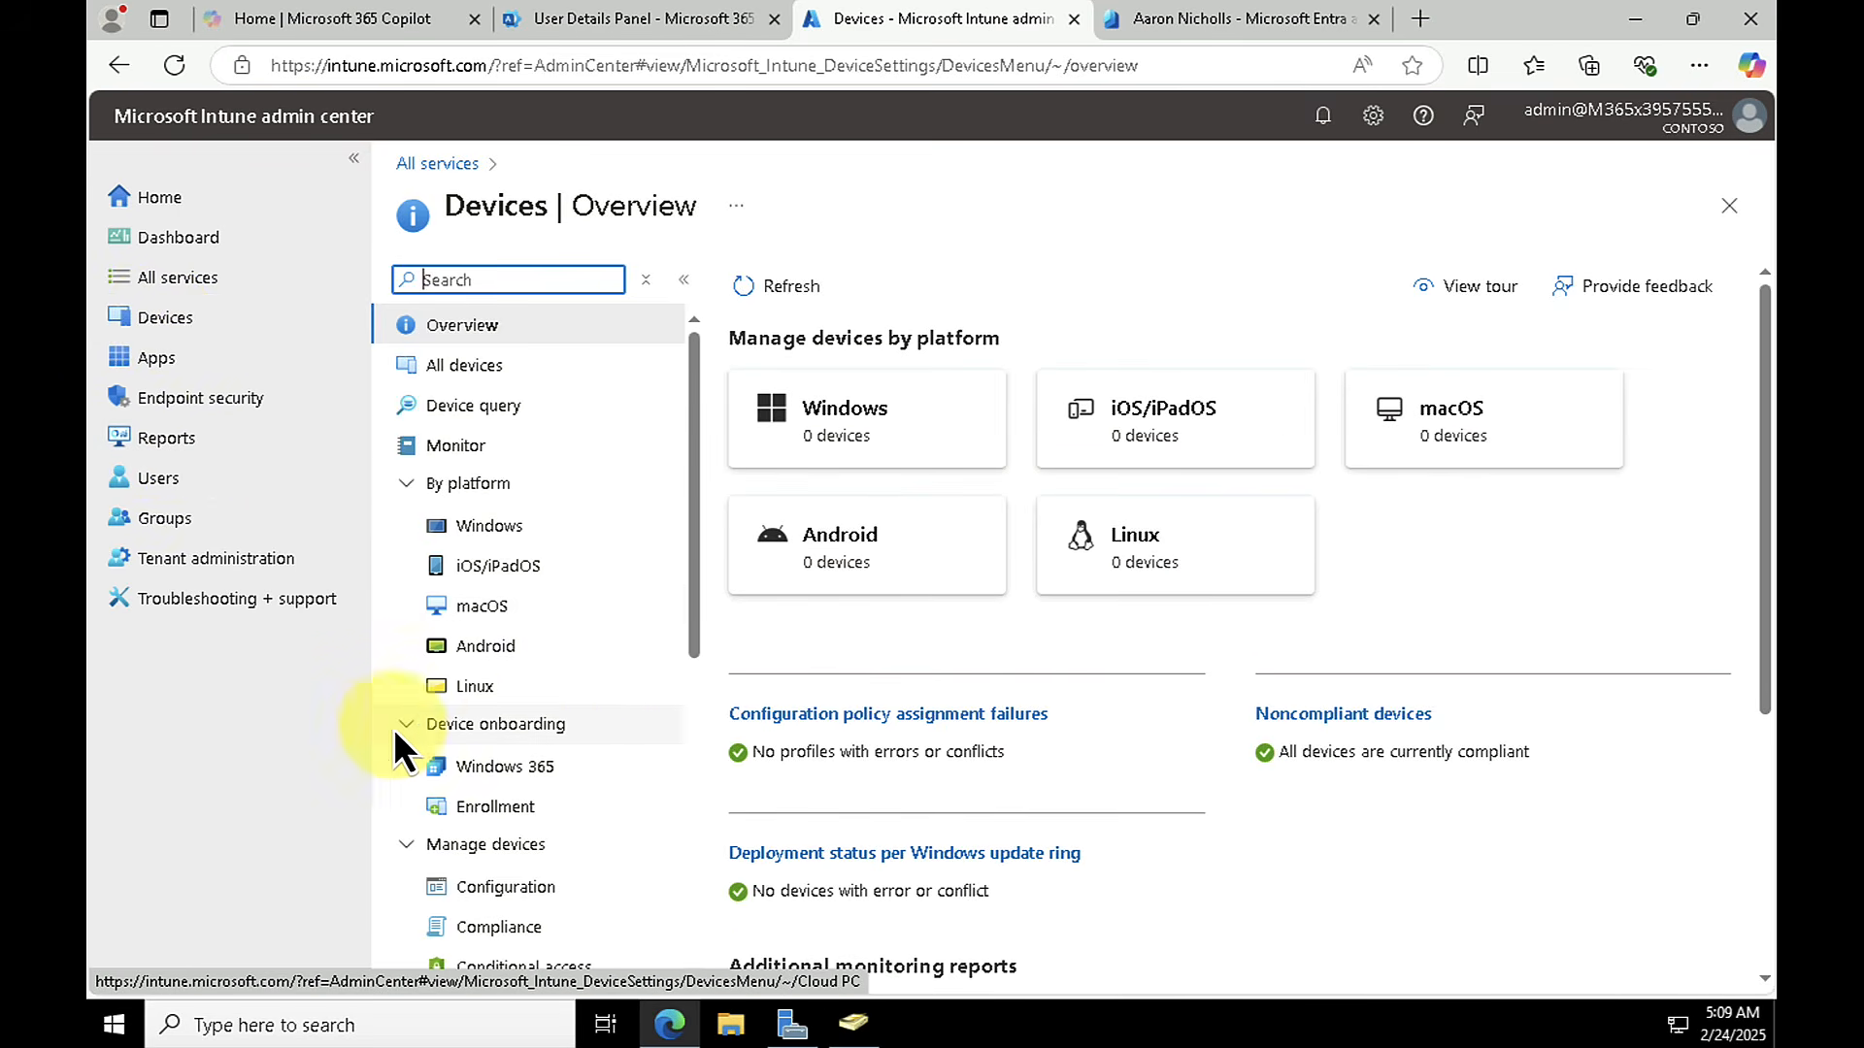
pyautogui.click(487, 813)
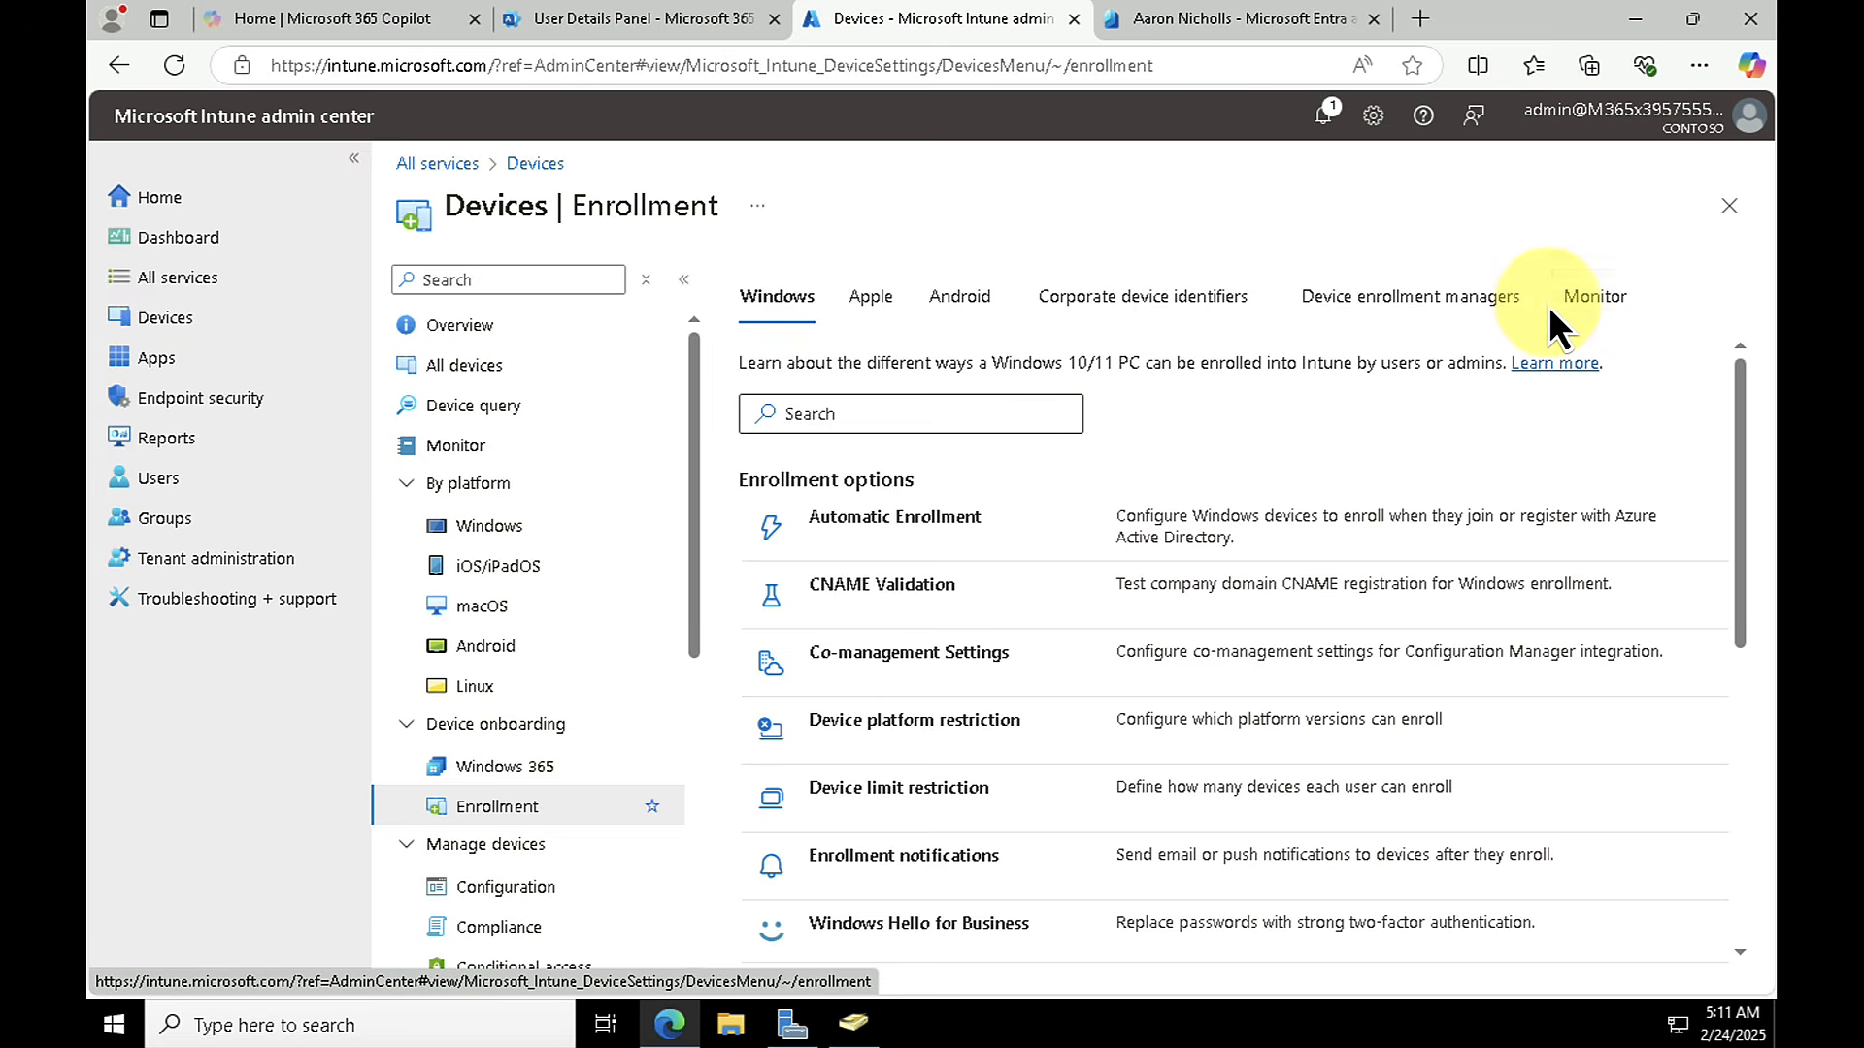
pyautogui.click(865, 525)
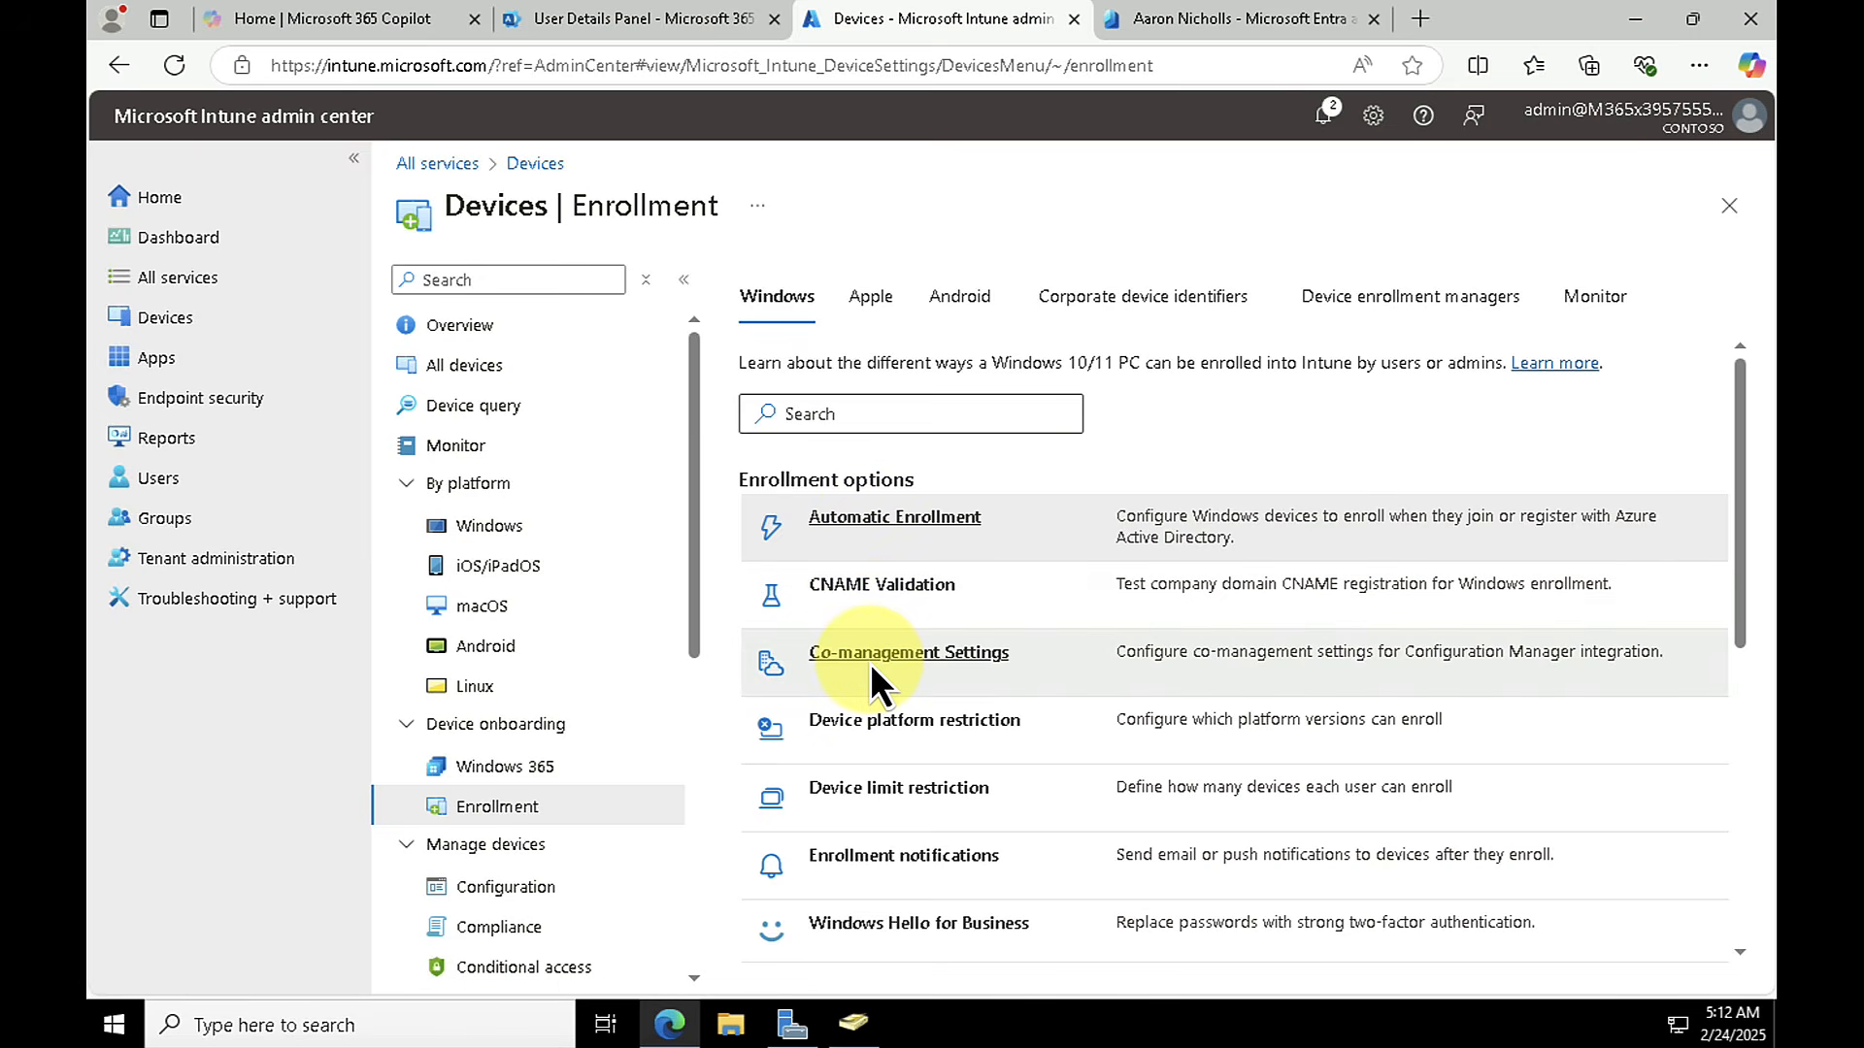
# Step: From Device platform restriction, start a new Windows restriction named "Block BYOD Devices" and proceed to its platform settings
pyautogui.click(869, 731)
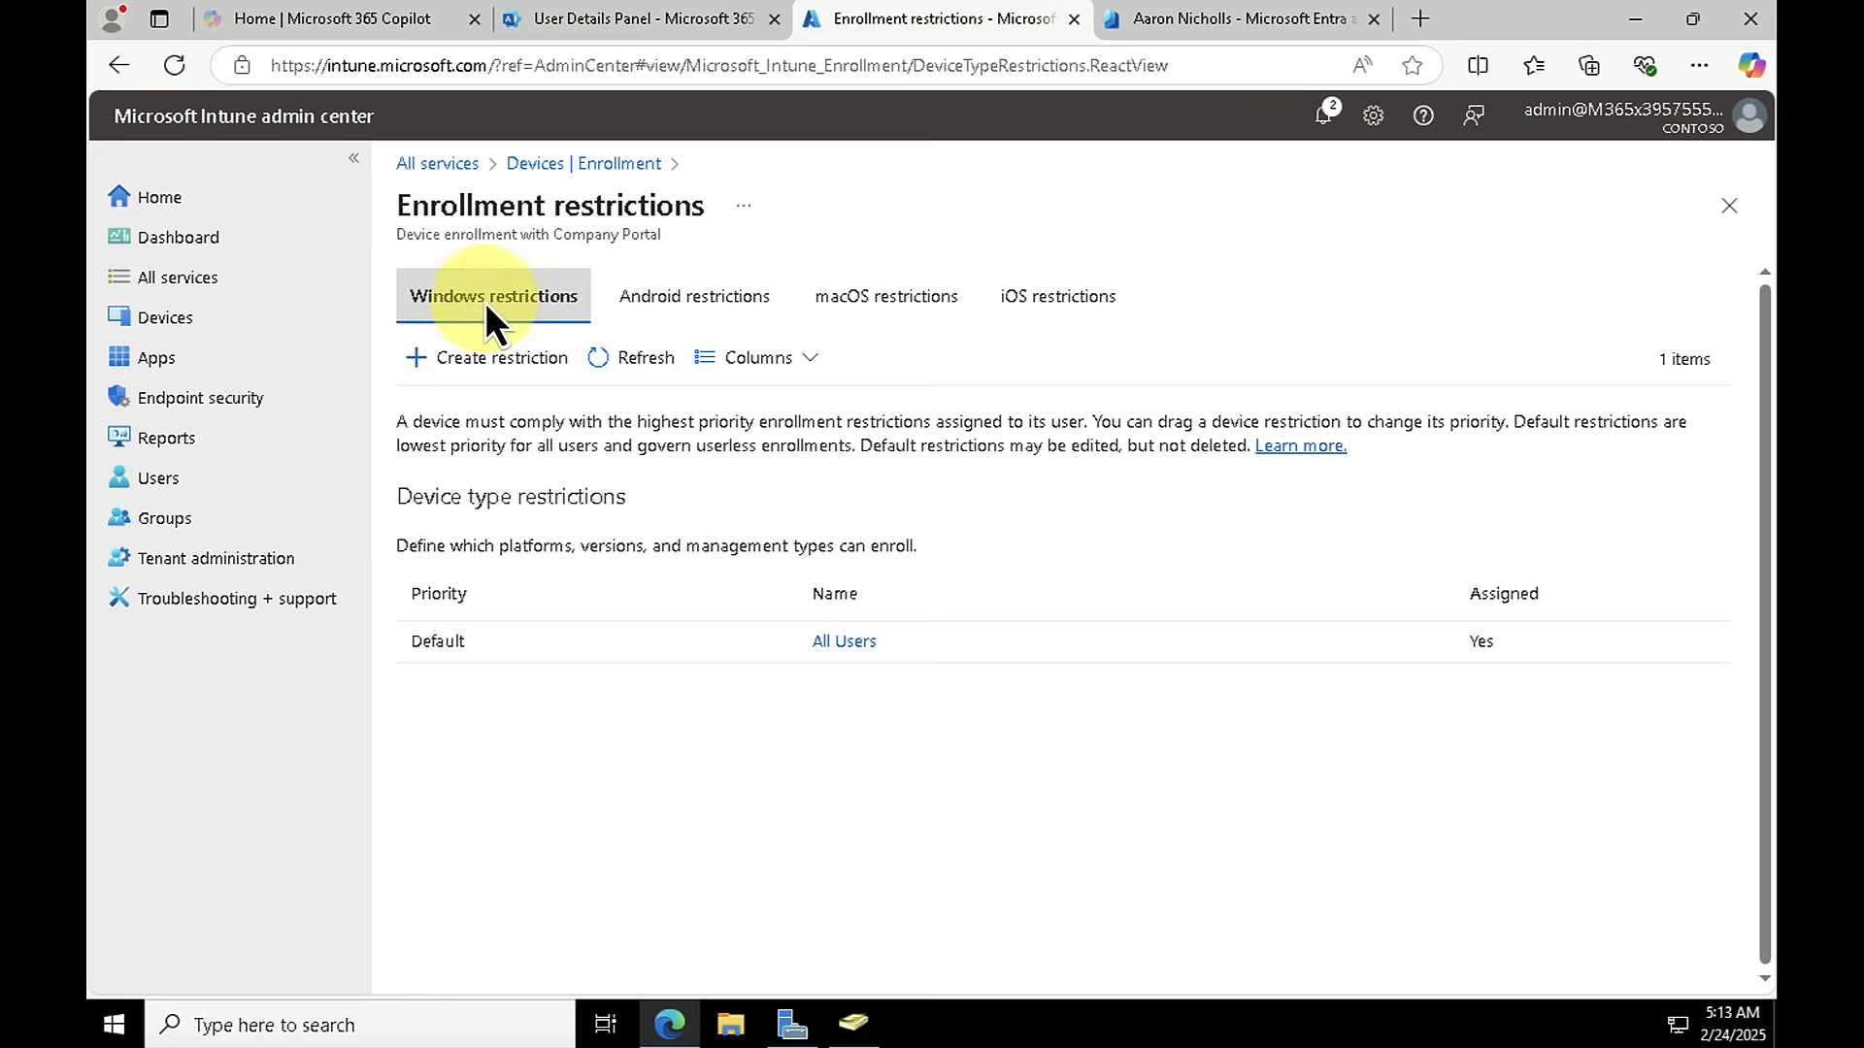
pyautogui.click(475, 358)
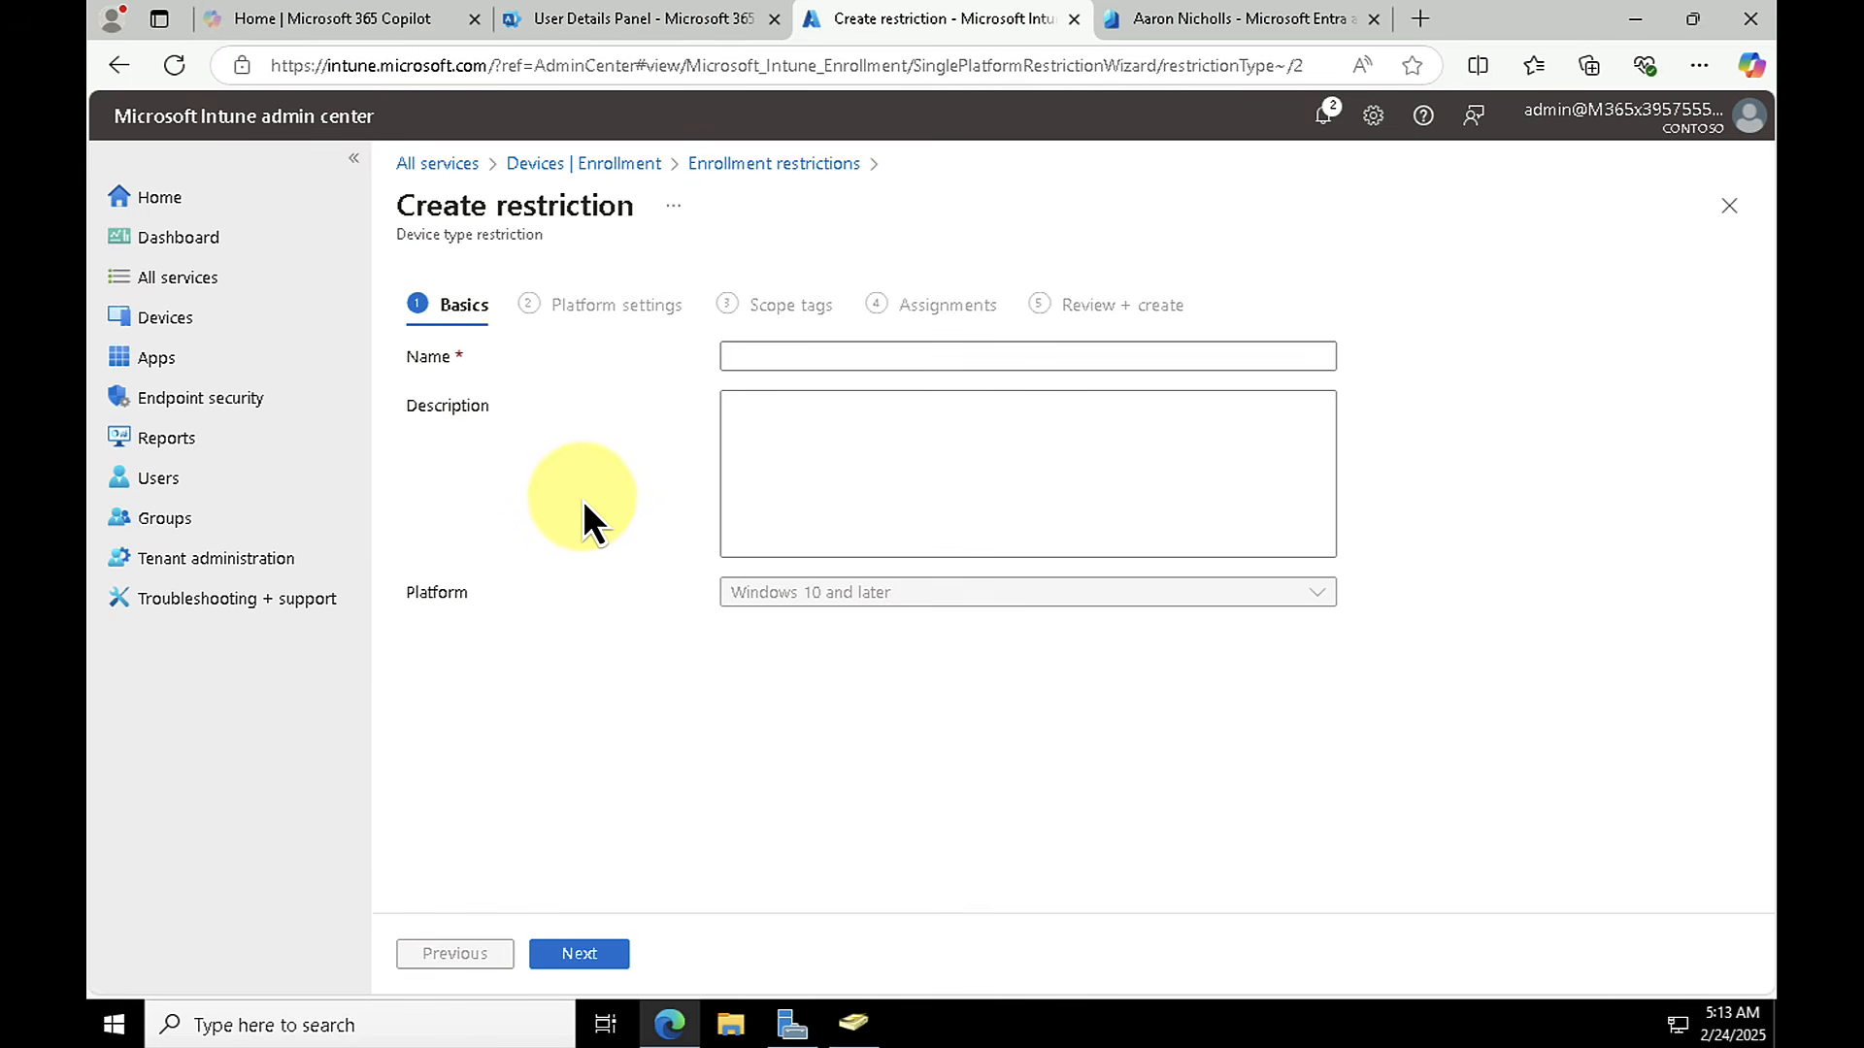
pyautogui.click(784, 355)
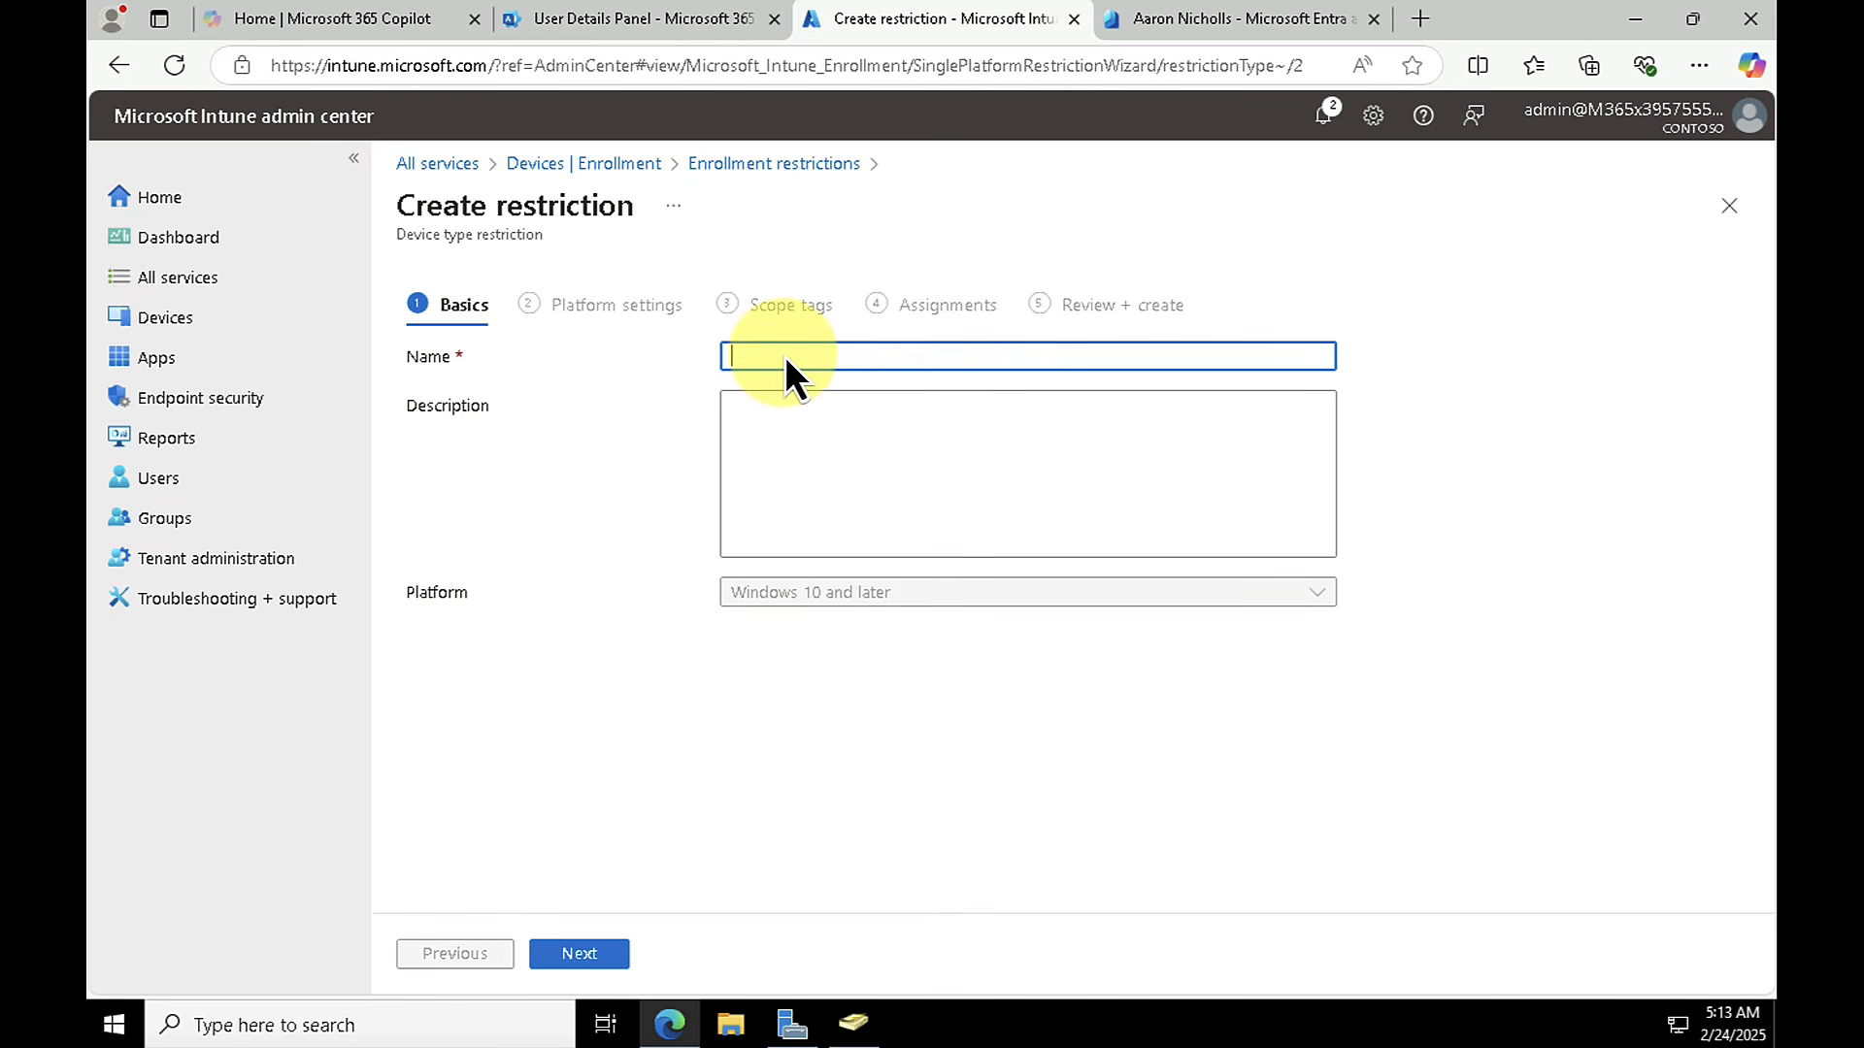
pyautogui.write('Block BYOD Devices')
pyautogui.click(572, 956)
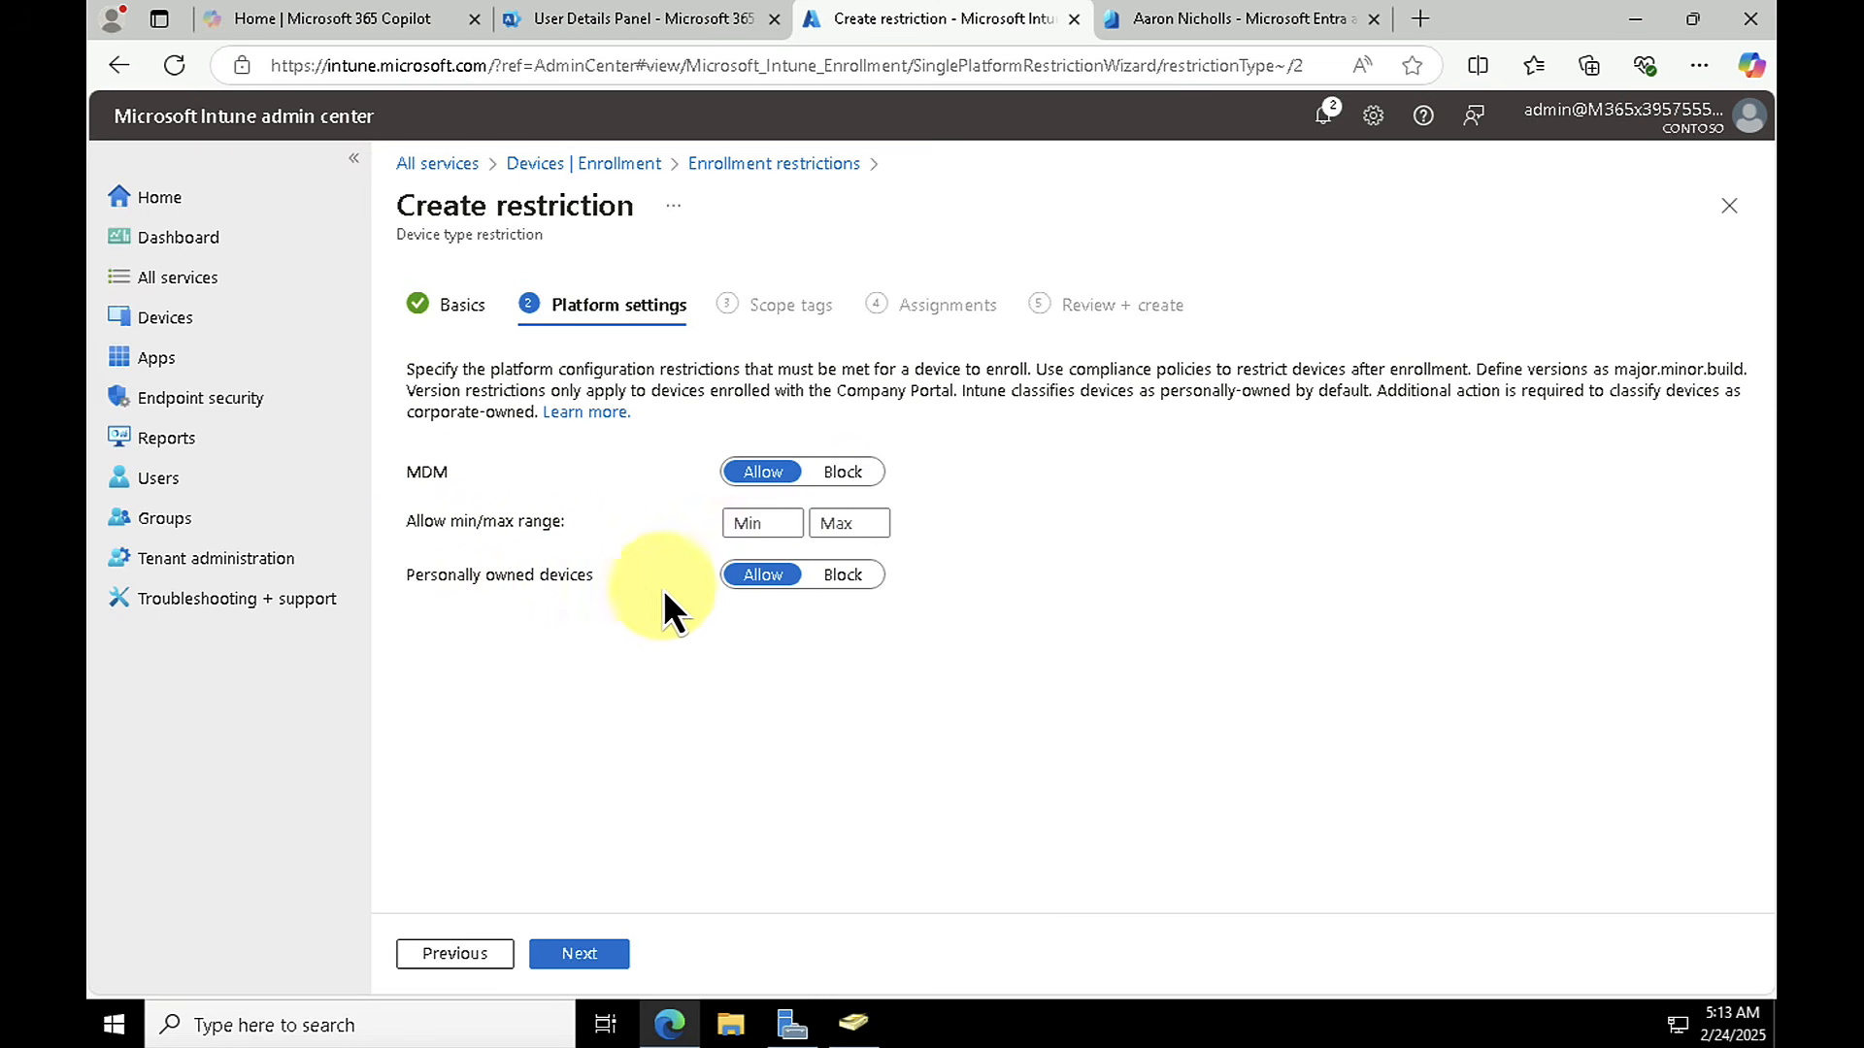
# Step: Set personally owned devices to Block in the restriction, keep the Default scope tag, and continue to the assignments
pyautogui.click(839, 577)
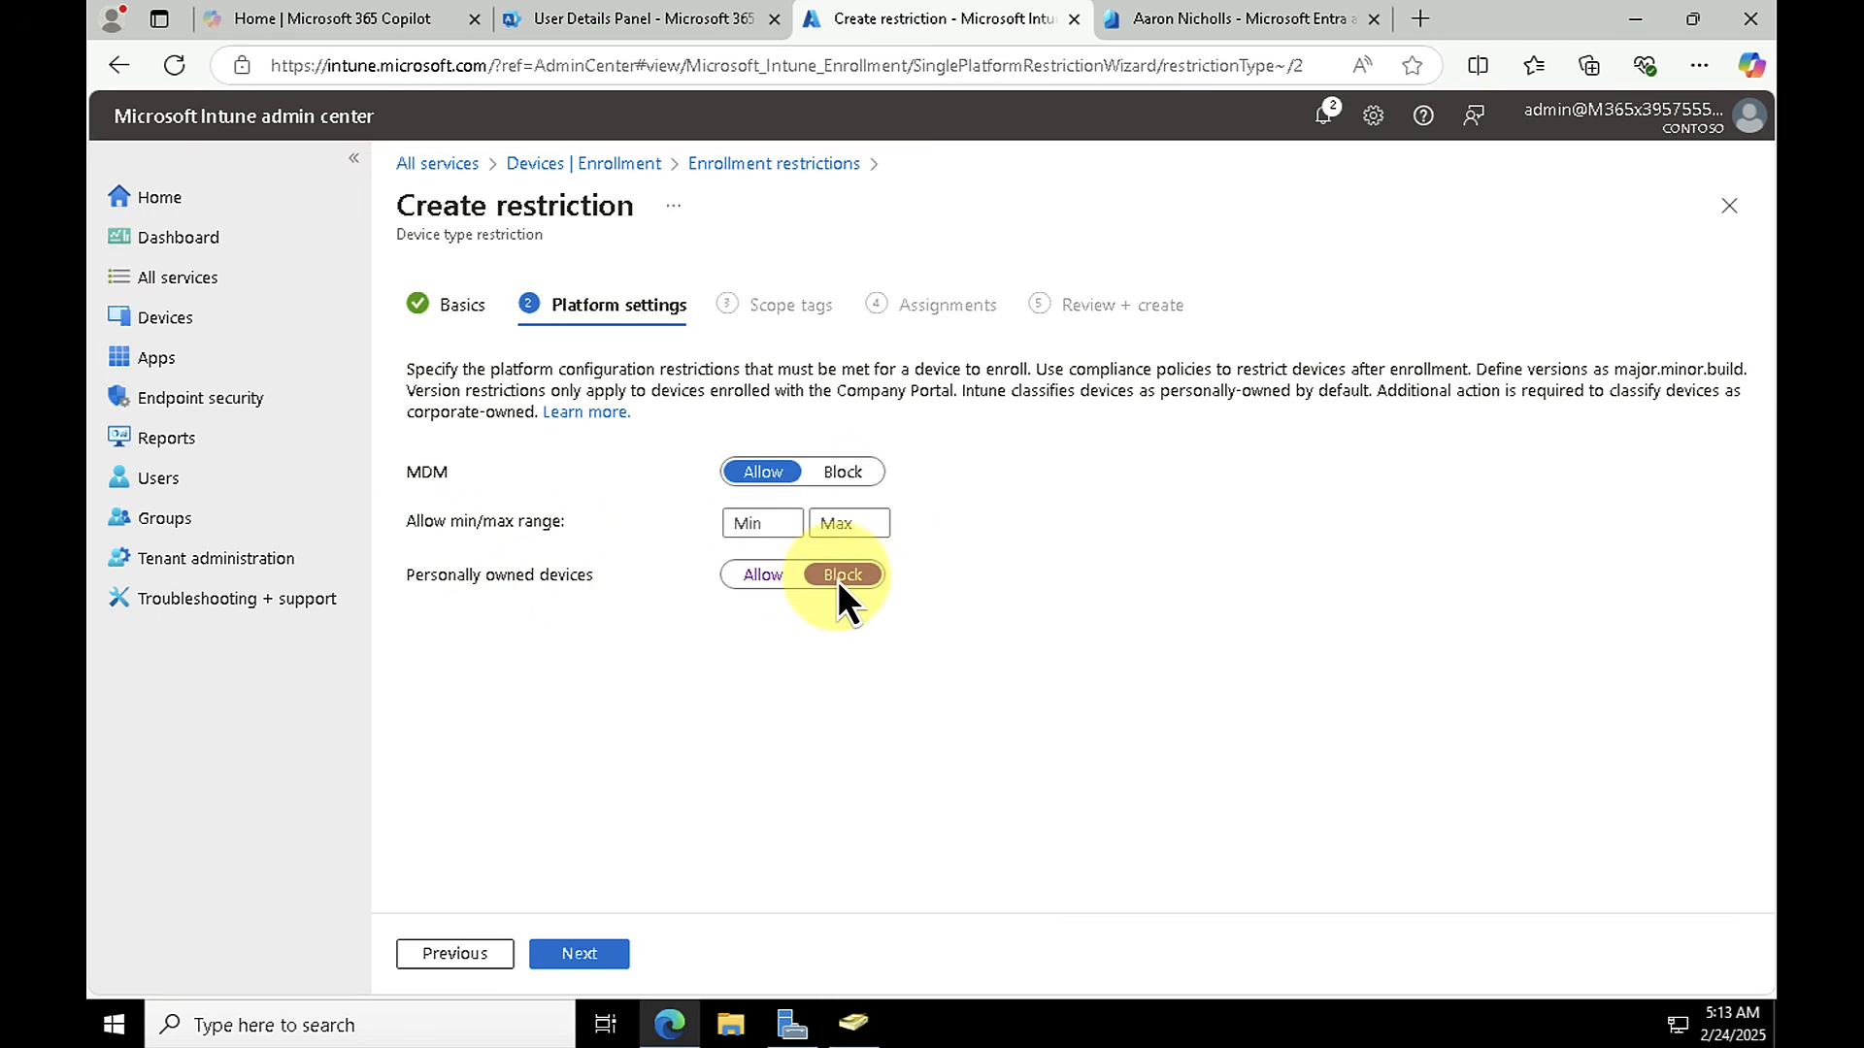
pyautogui.click(580, 954)
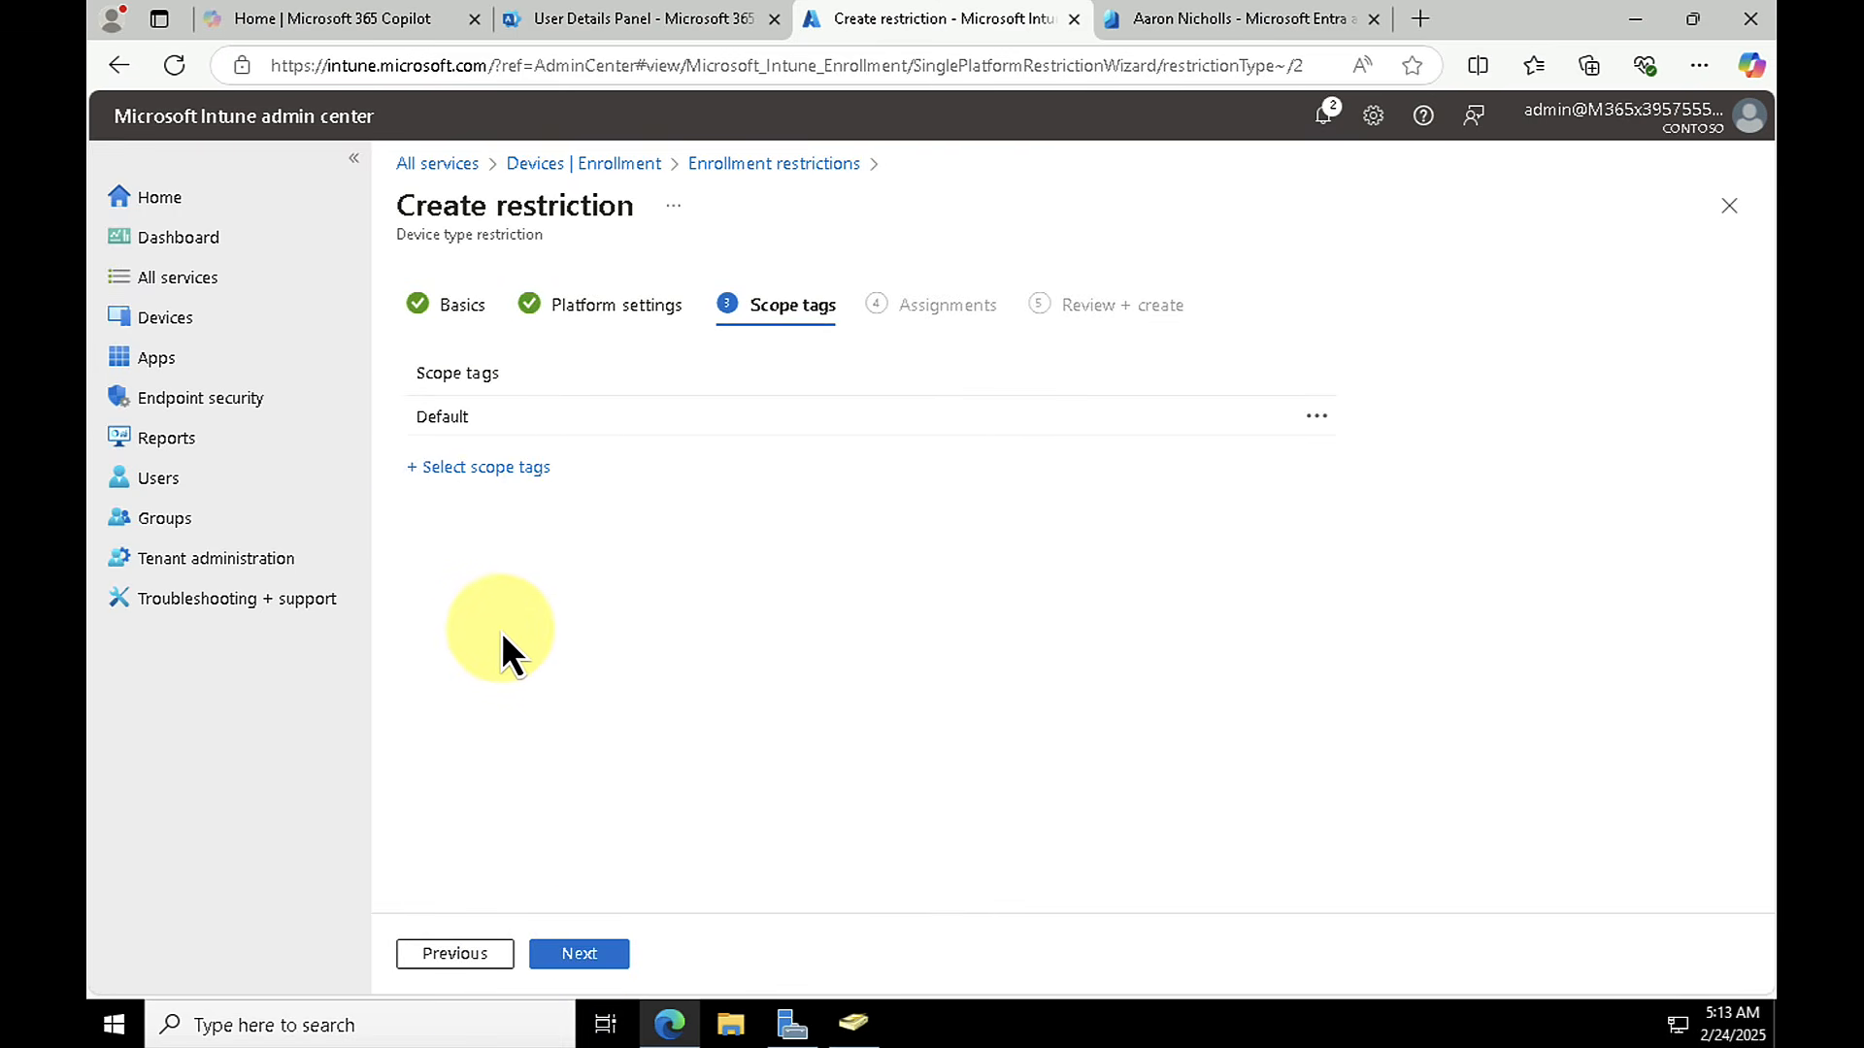
pyautogui.click(572, 960)
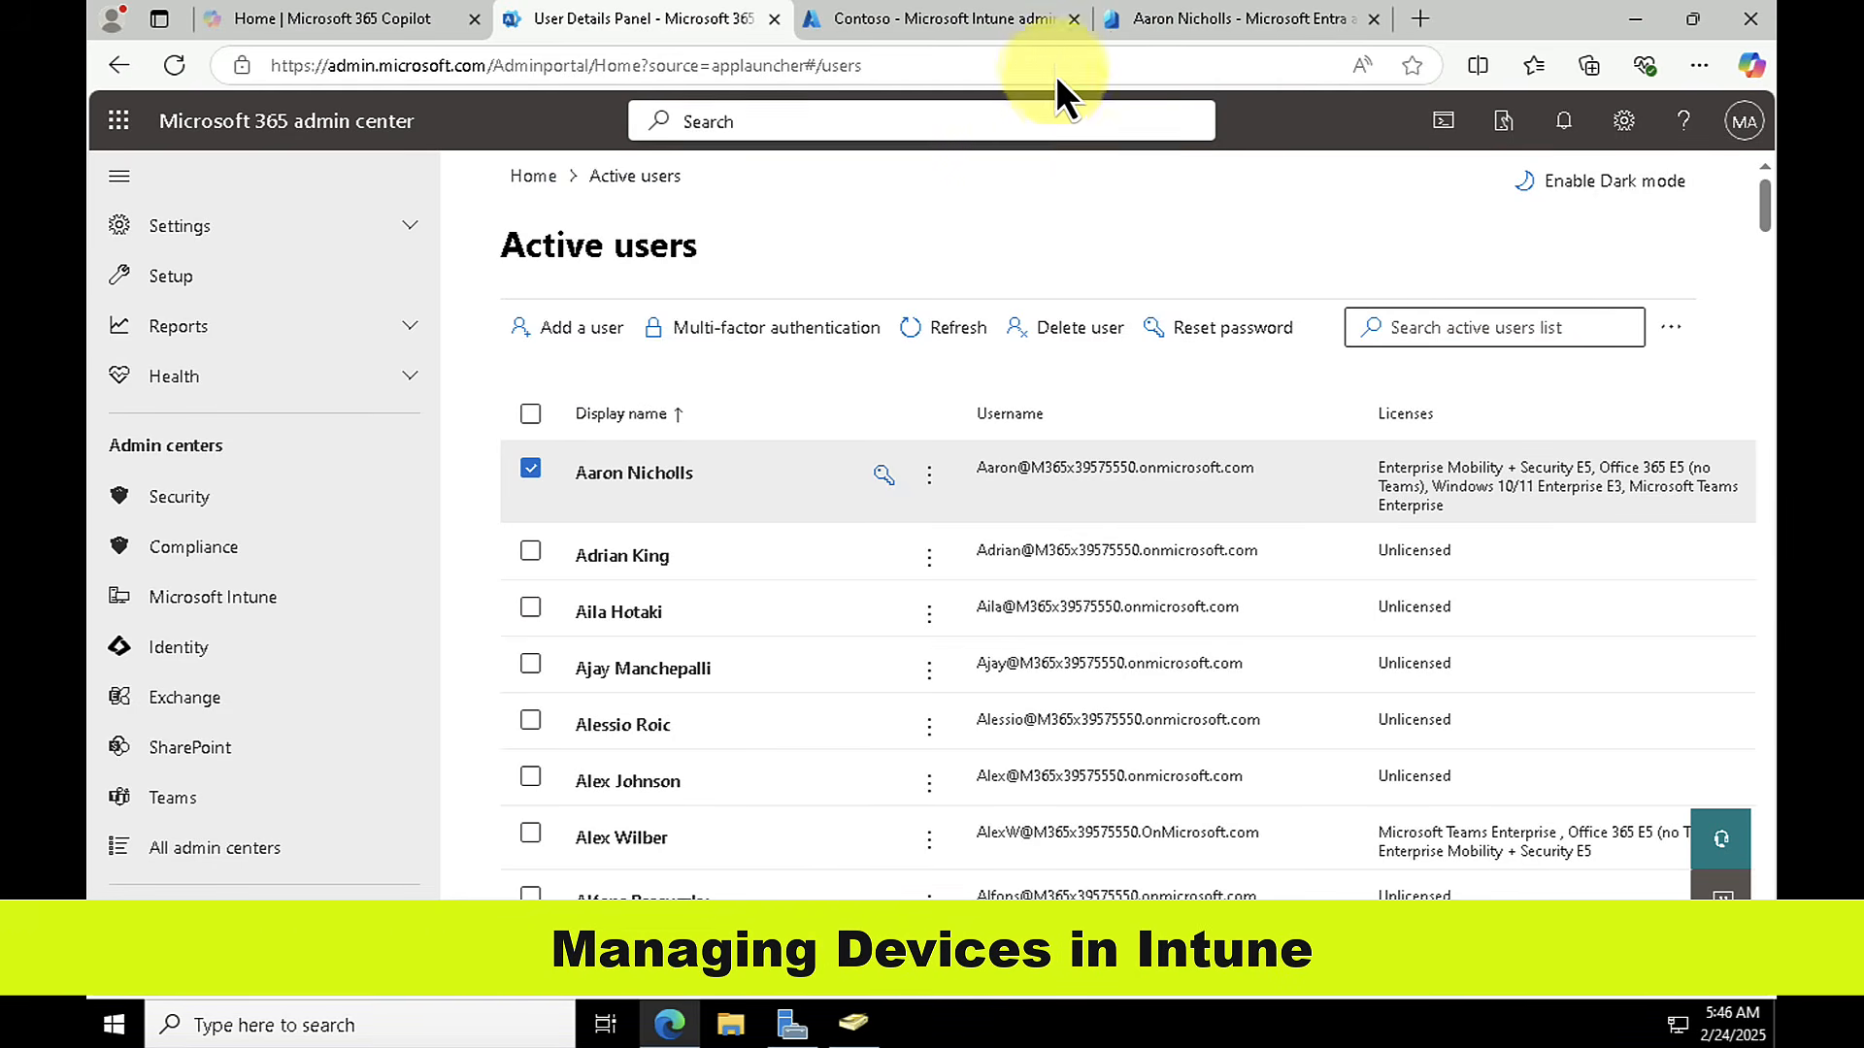
# Step: In the Microsoft Entra admin center, examine the user's registered devices, including the join type, MDM and compliance columns
pyautogui.click(1151, 23)
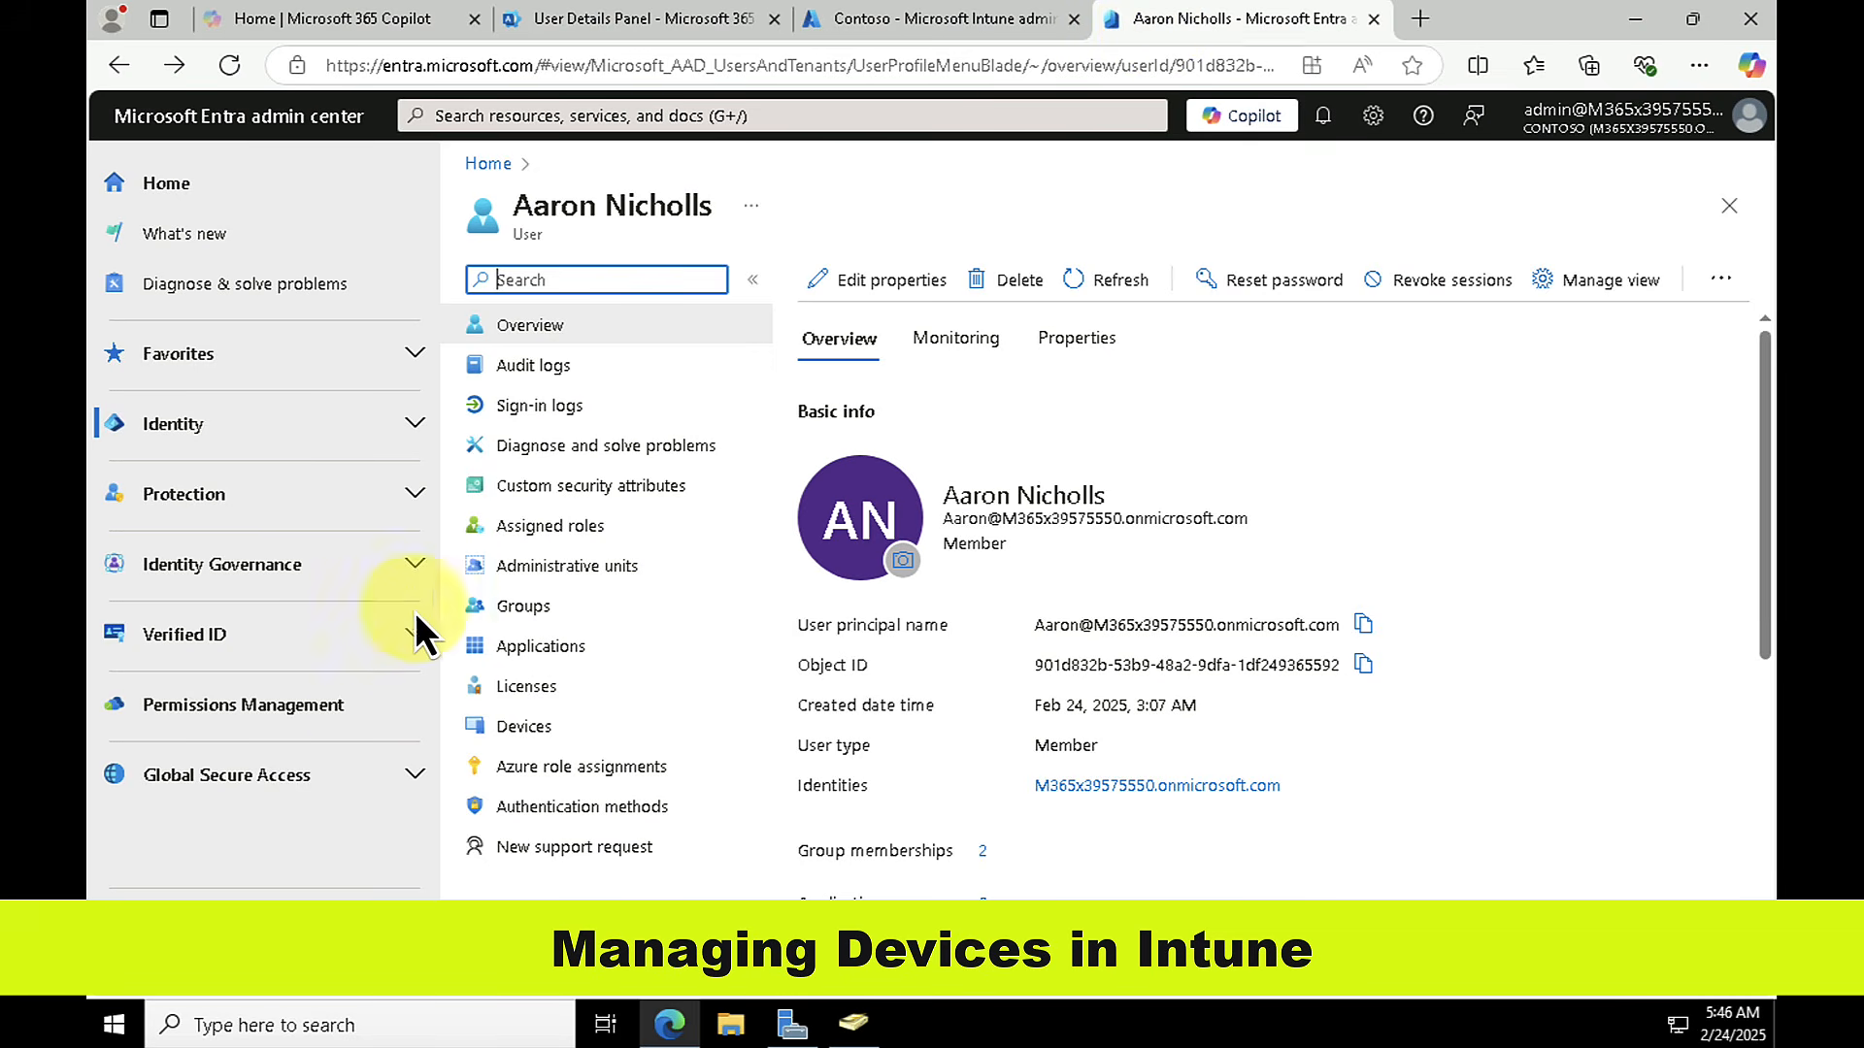
pyautogui.click(512, 725)
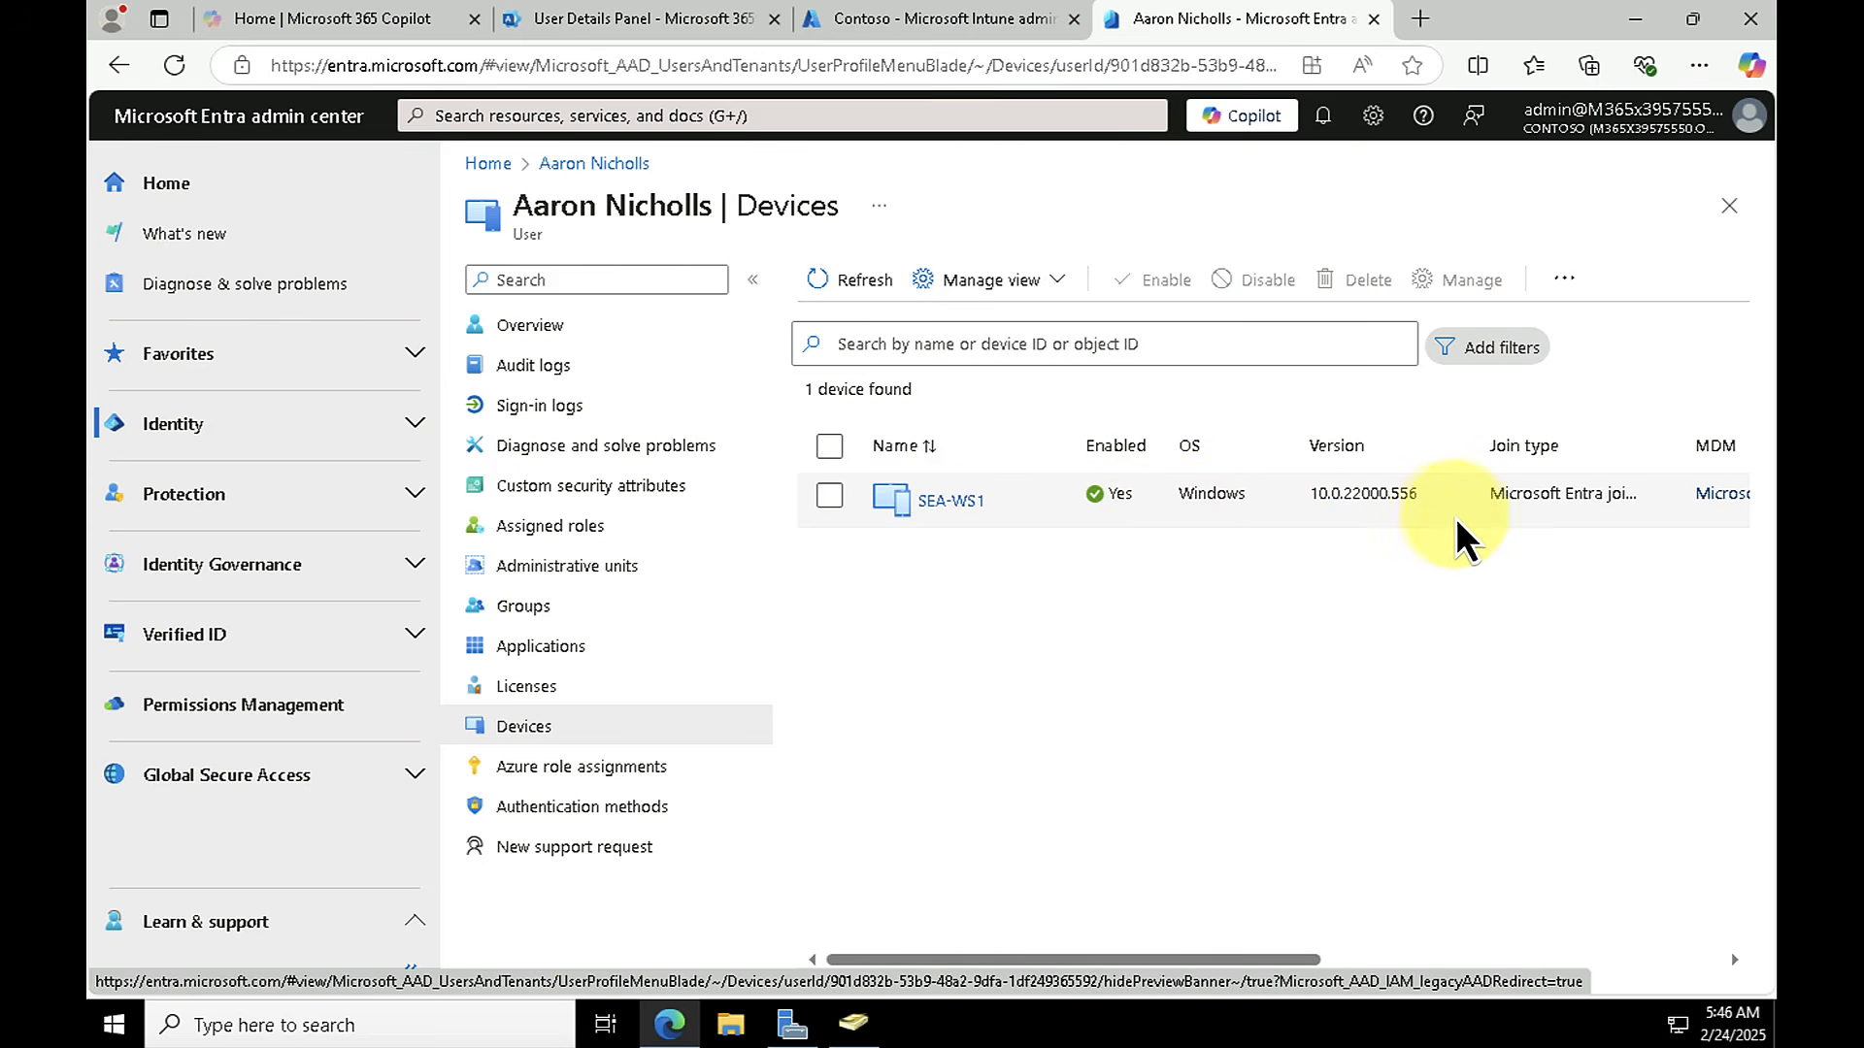
pyautogui.moveTo(1215, 961); pyautogui.dragTo(1397, 966)
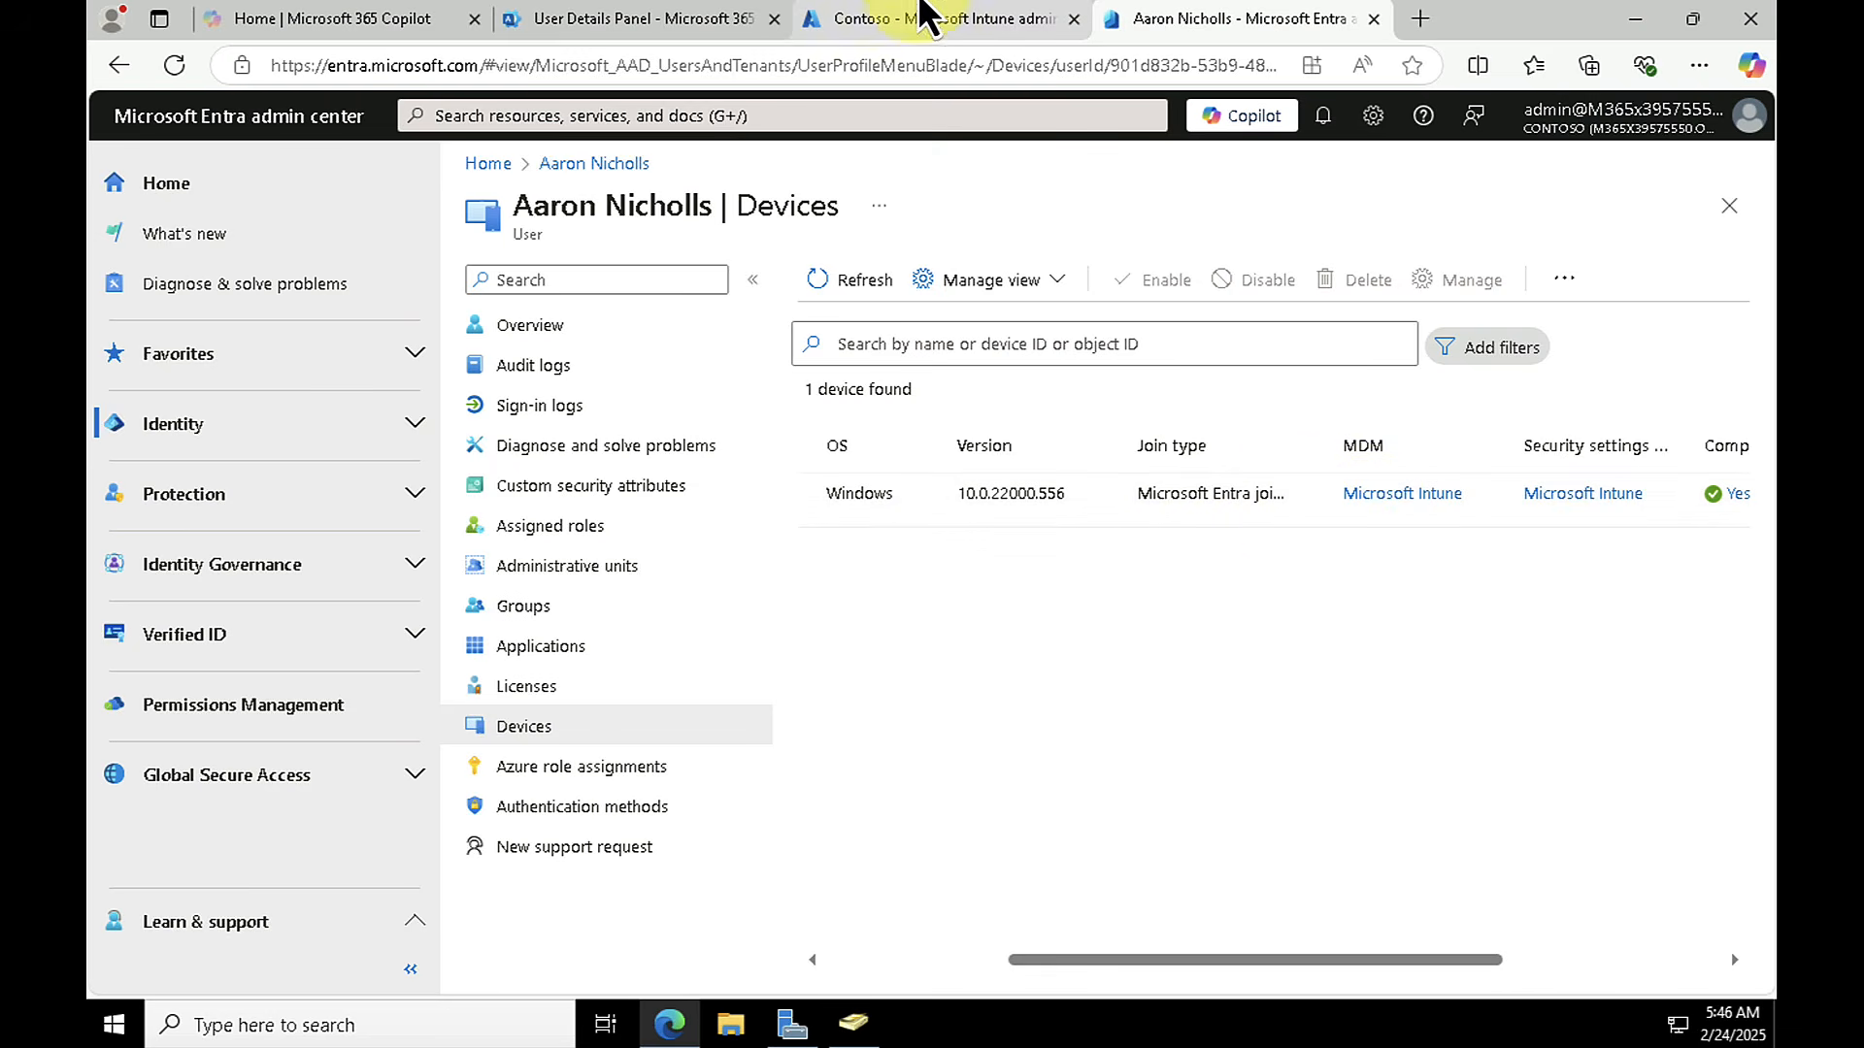
# Step: Return to the Intune admin center and open the Windows device SEA-WS1 from the managed devices
pyautogui.click(934, 36)
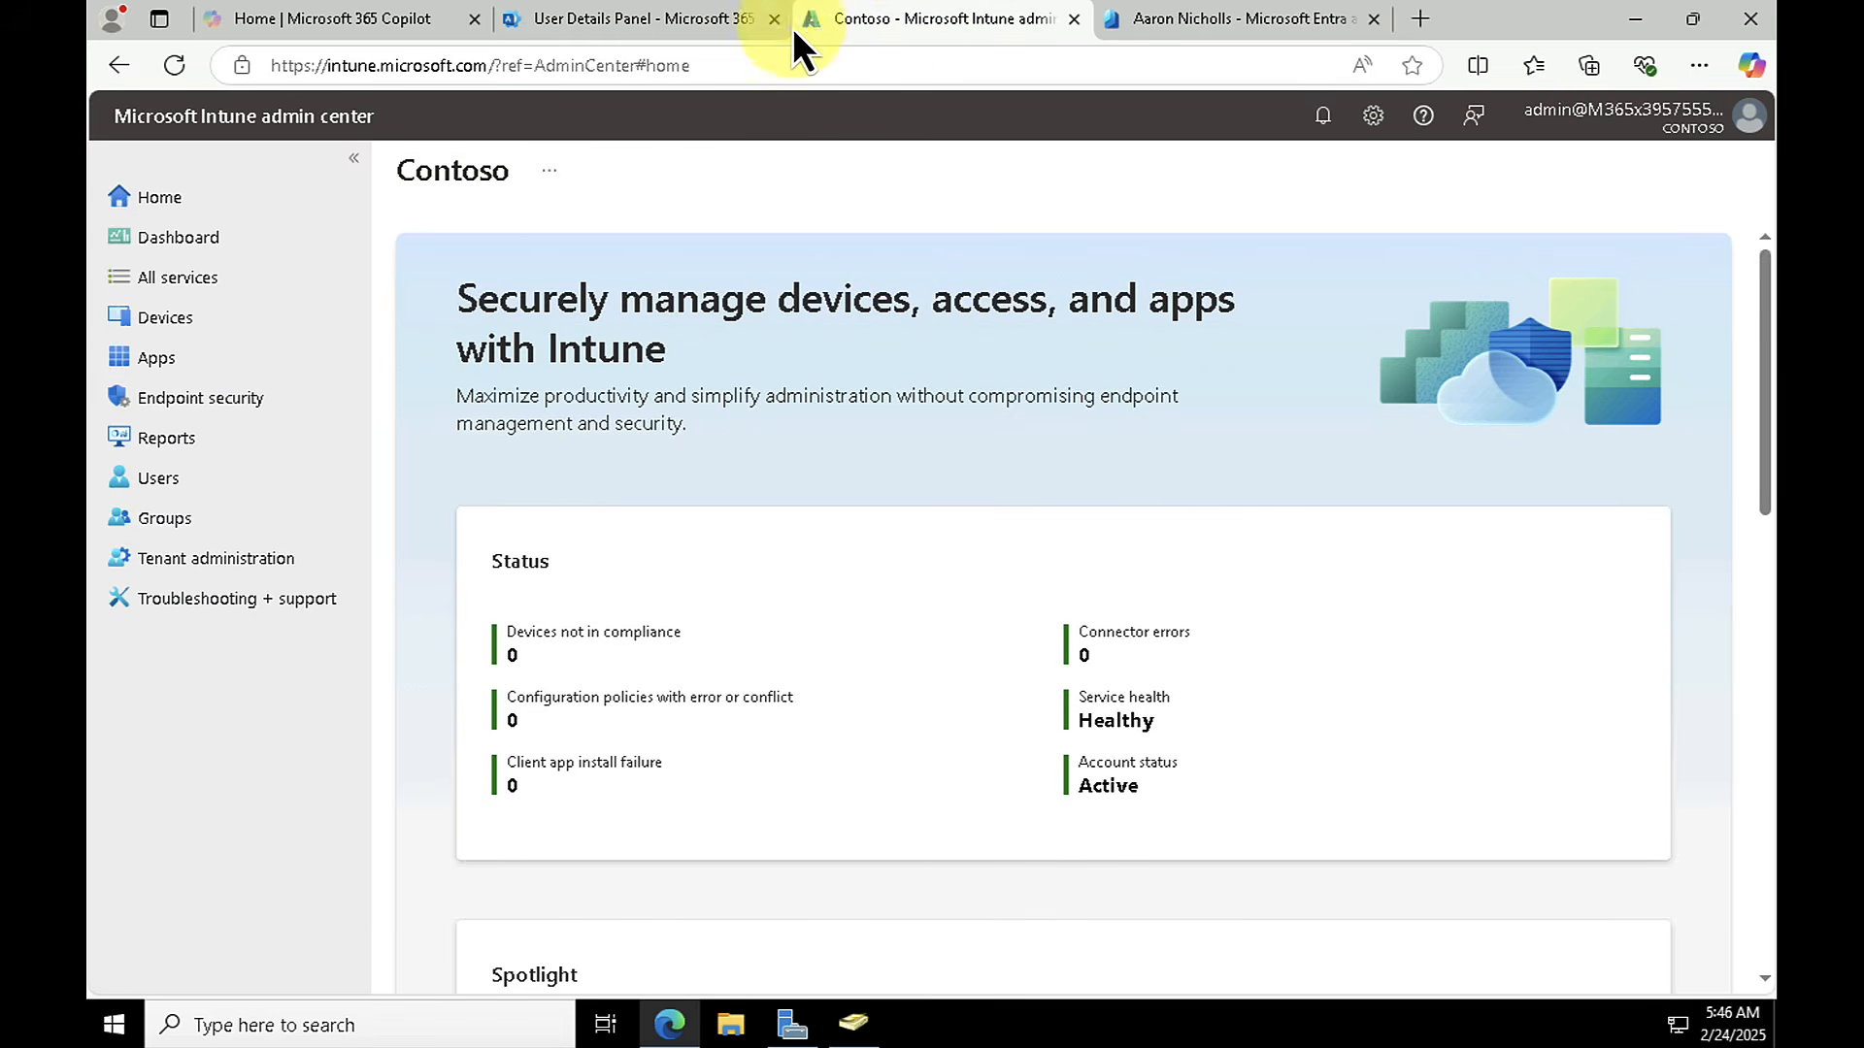
pyautogui.click(153, 324)
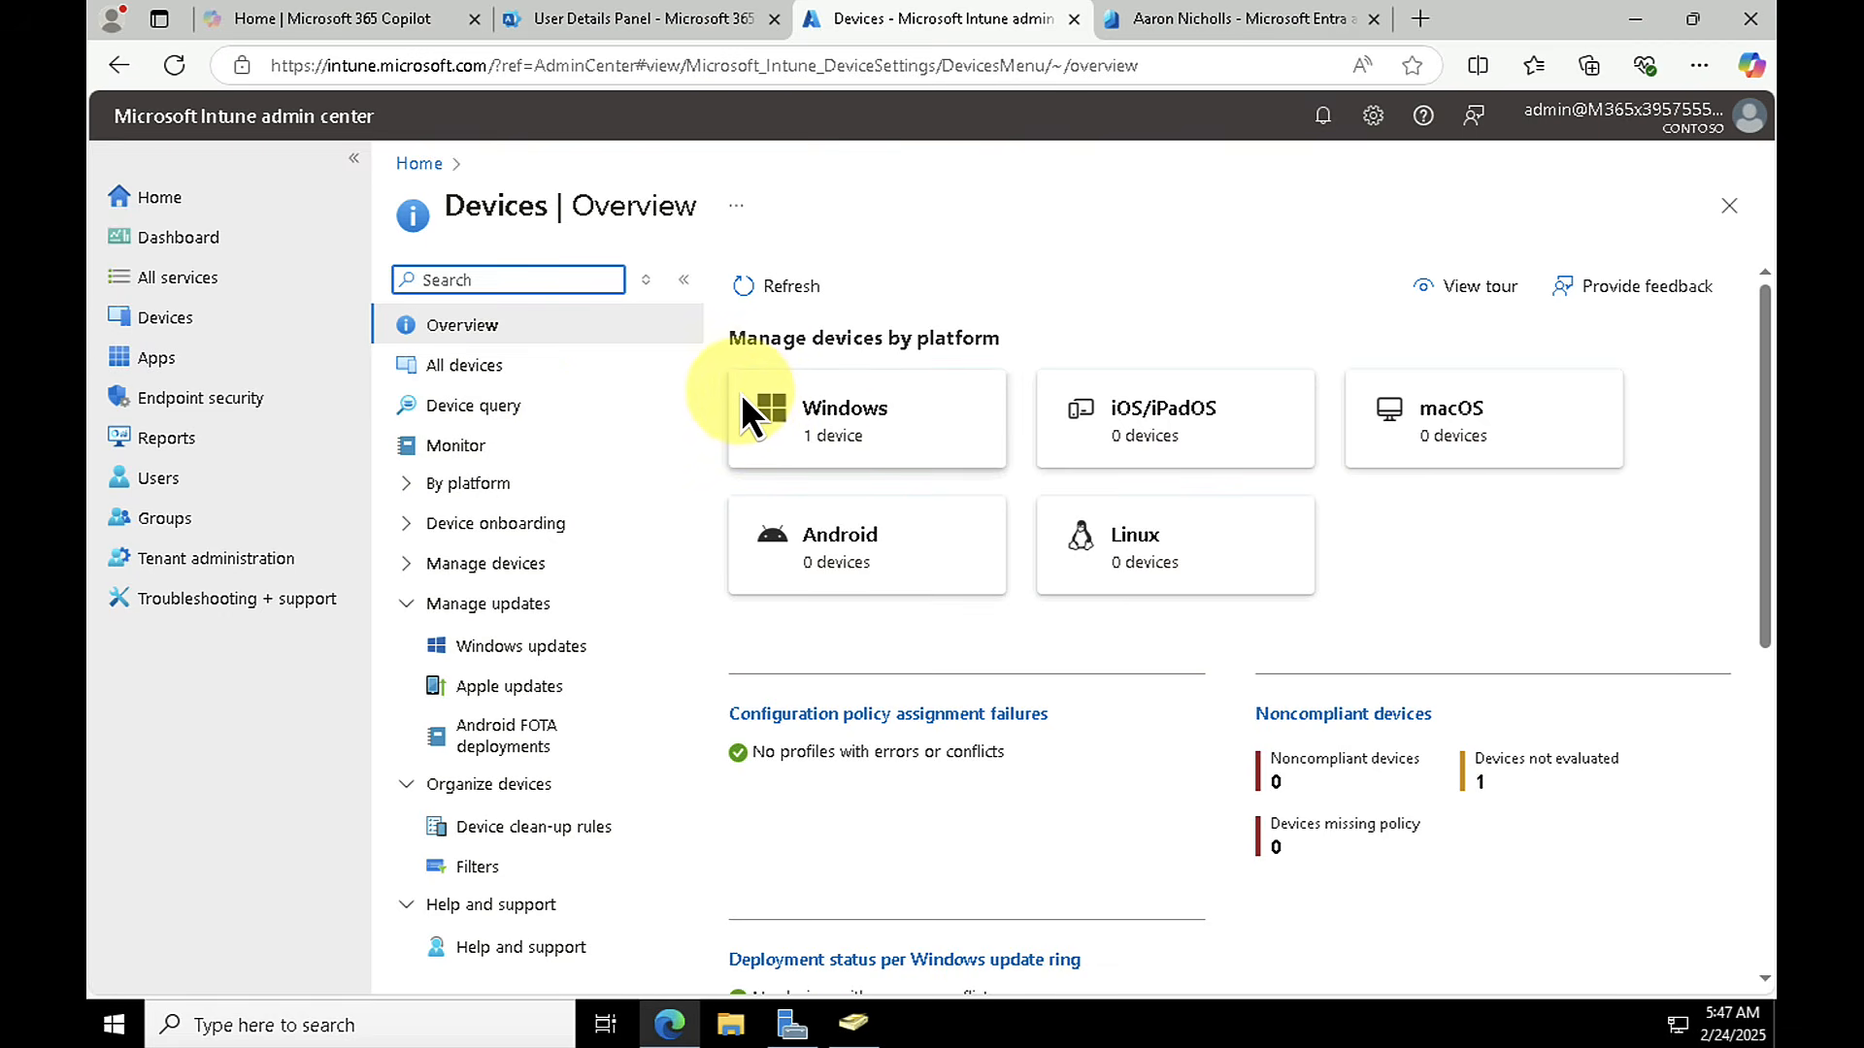
pyautogui.click(755, 410)
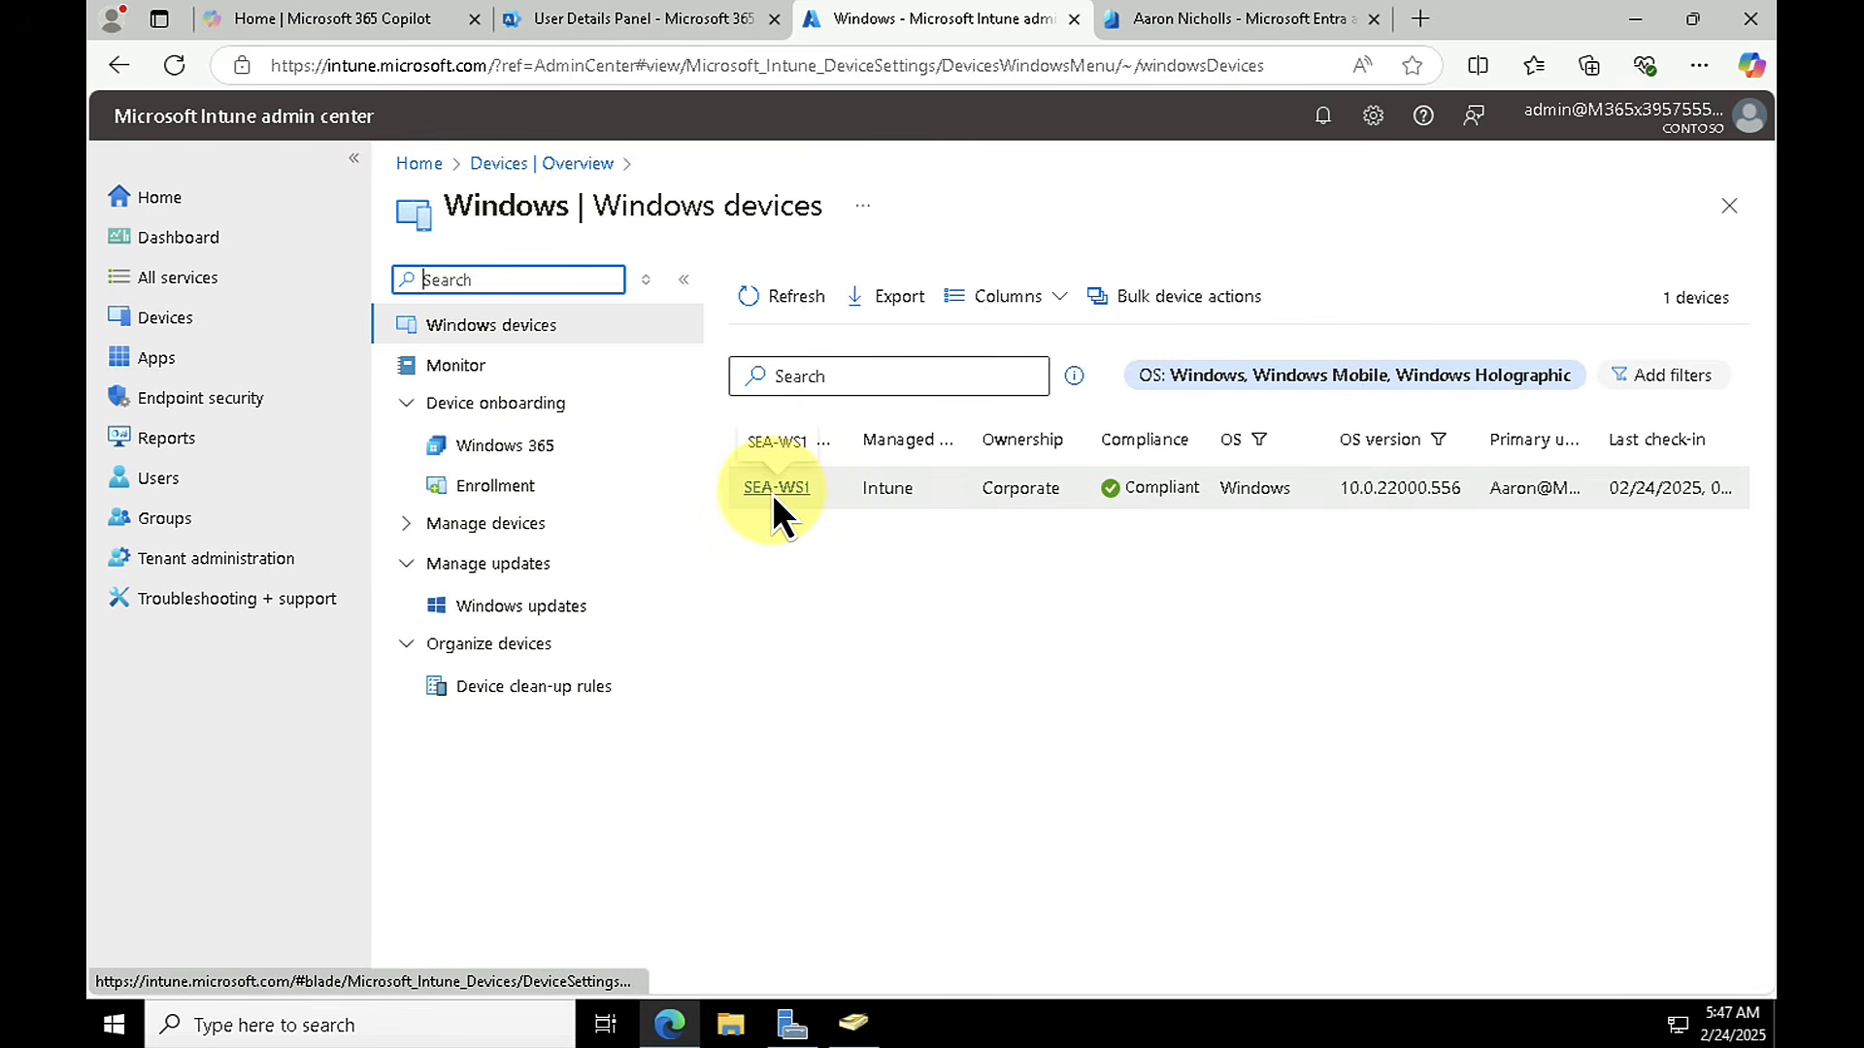
pyautogui.click(776, 487)
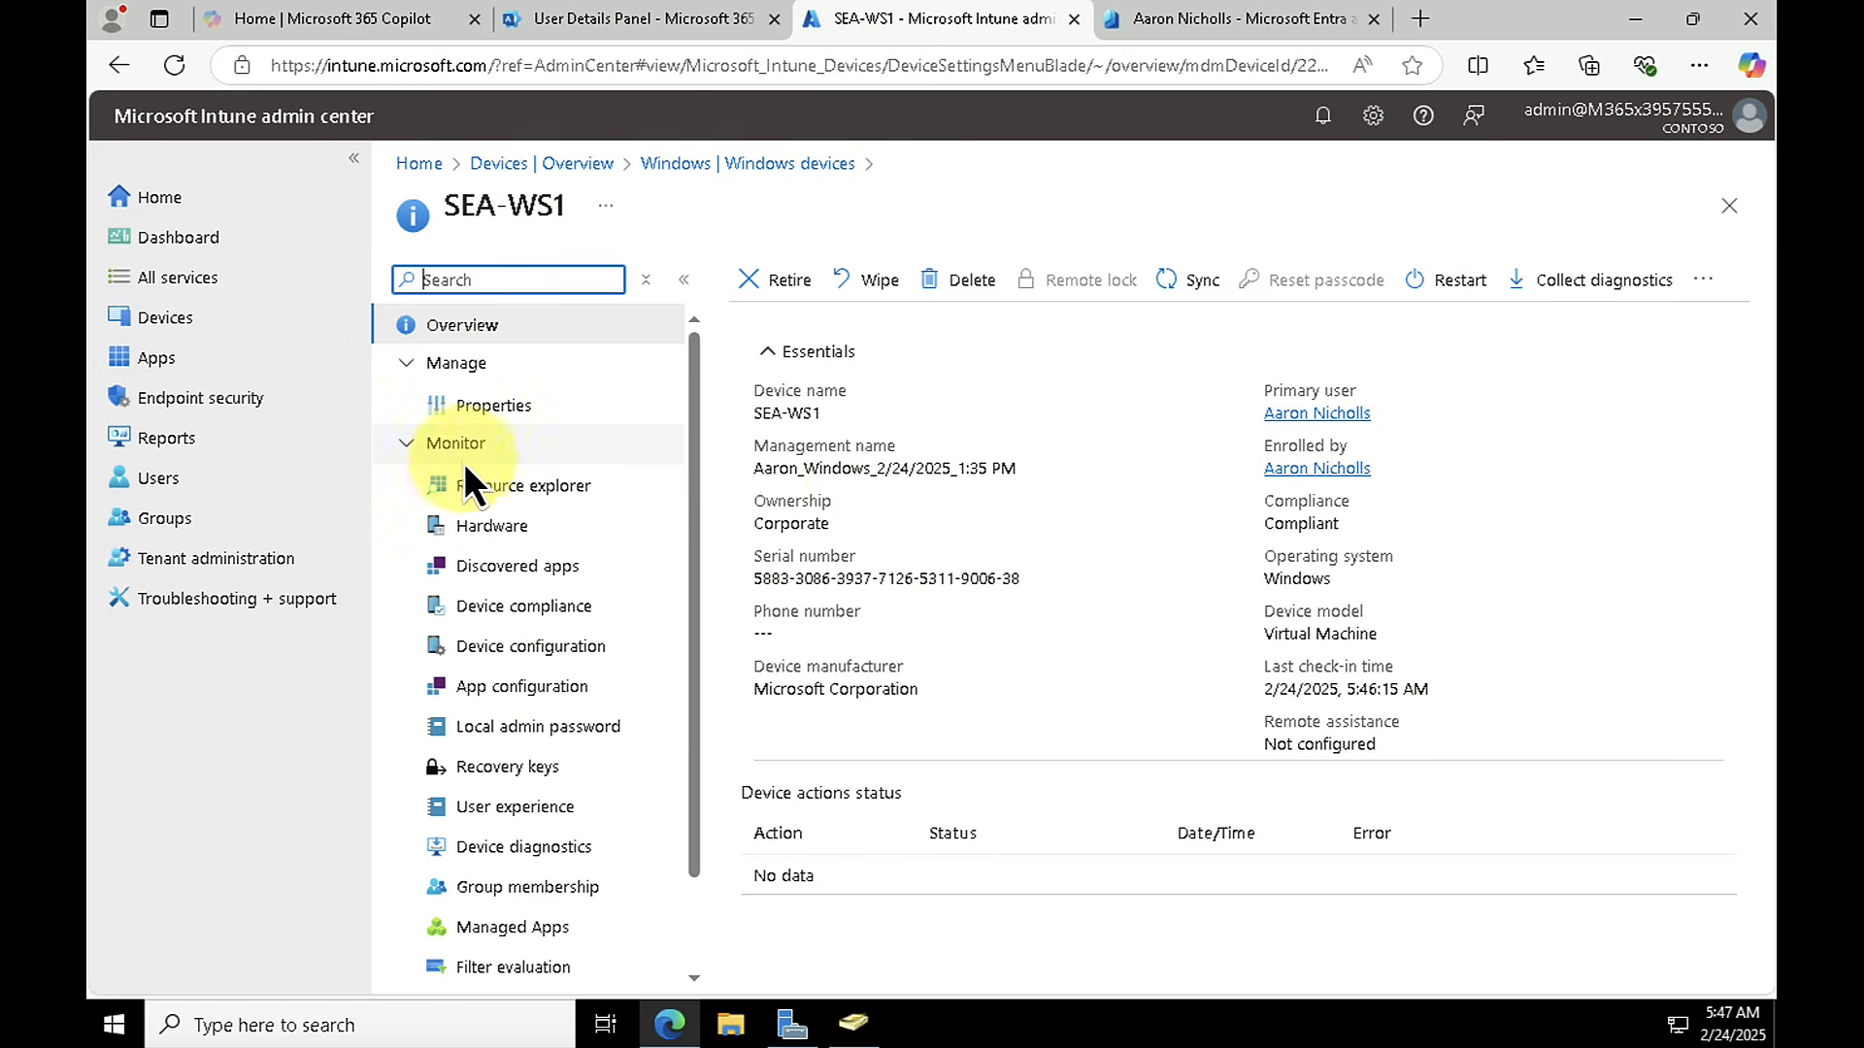
# Step: Review the discovered apps, hardware details and properties of SEA-WS1, including the available device ownership options
pyautogui.click(497, 568)
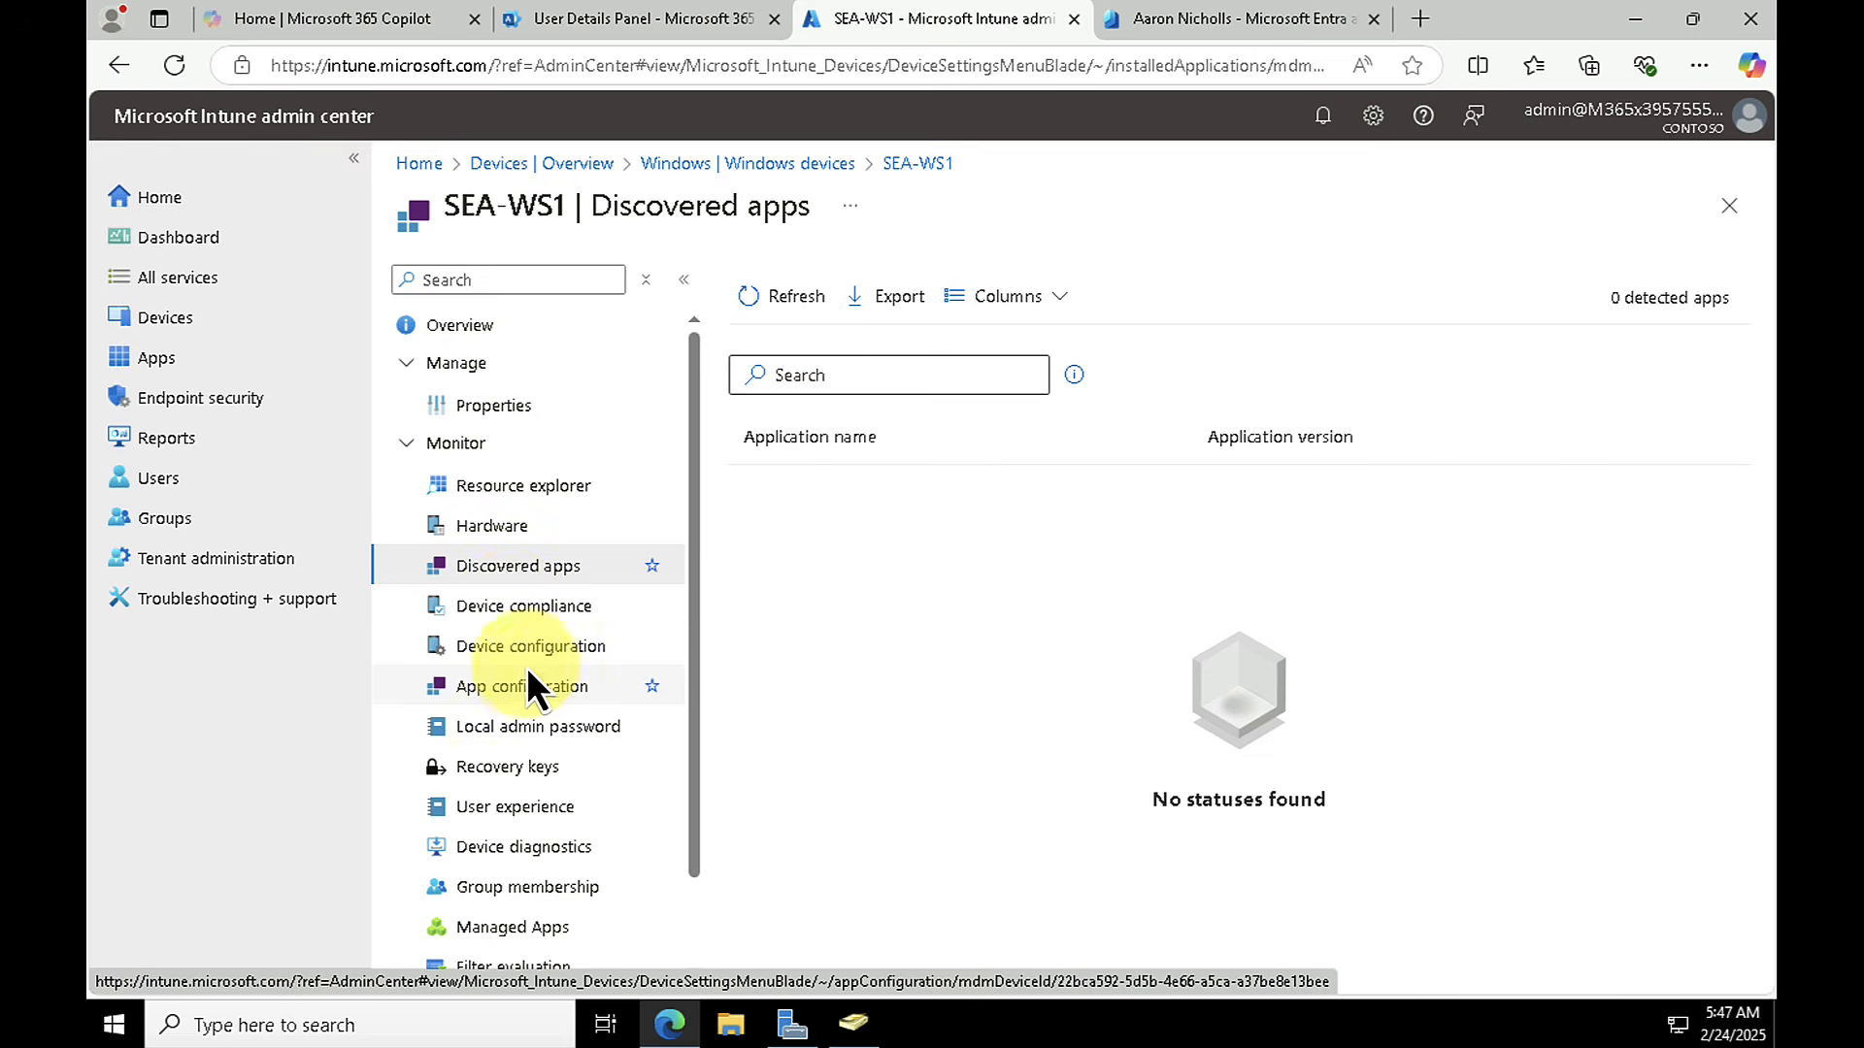
pyautogui.click(492, 522)
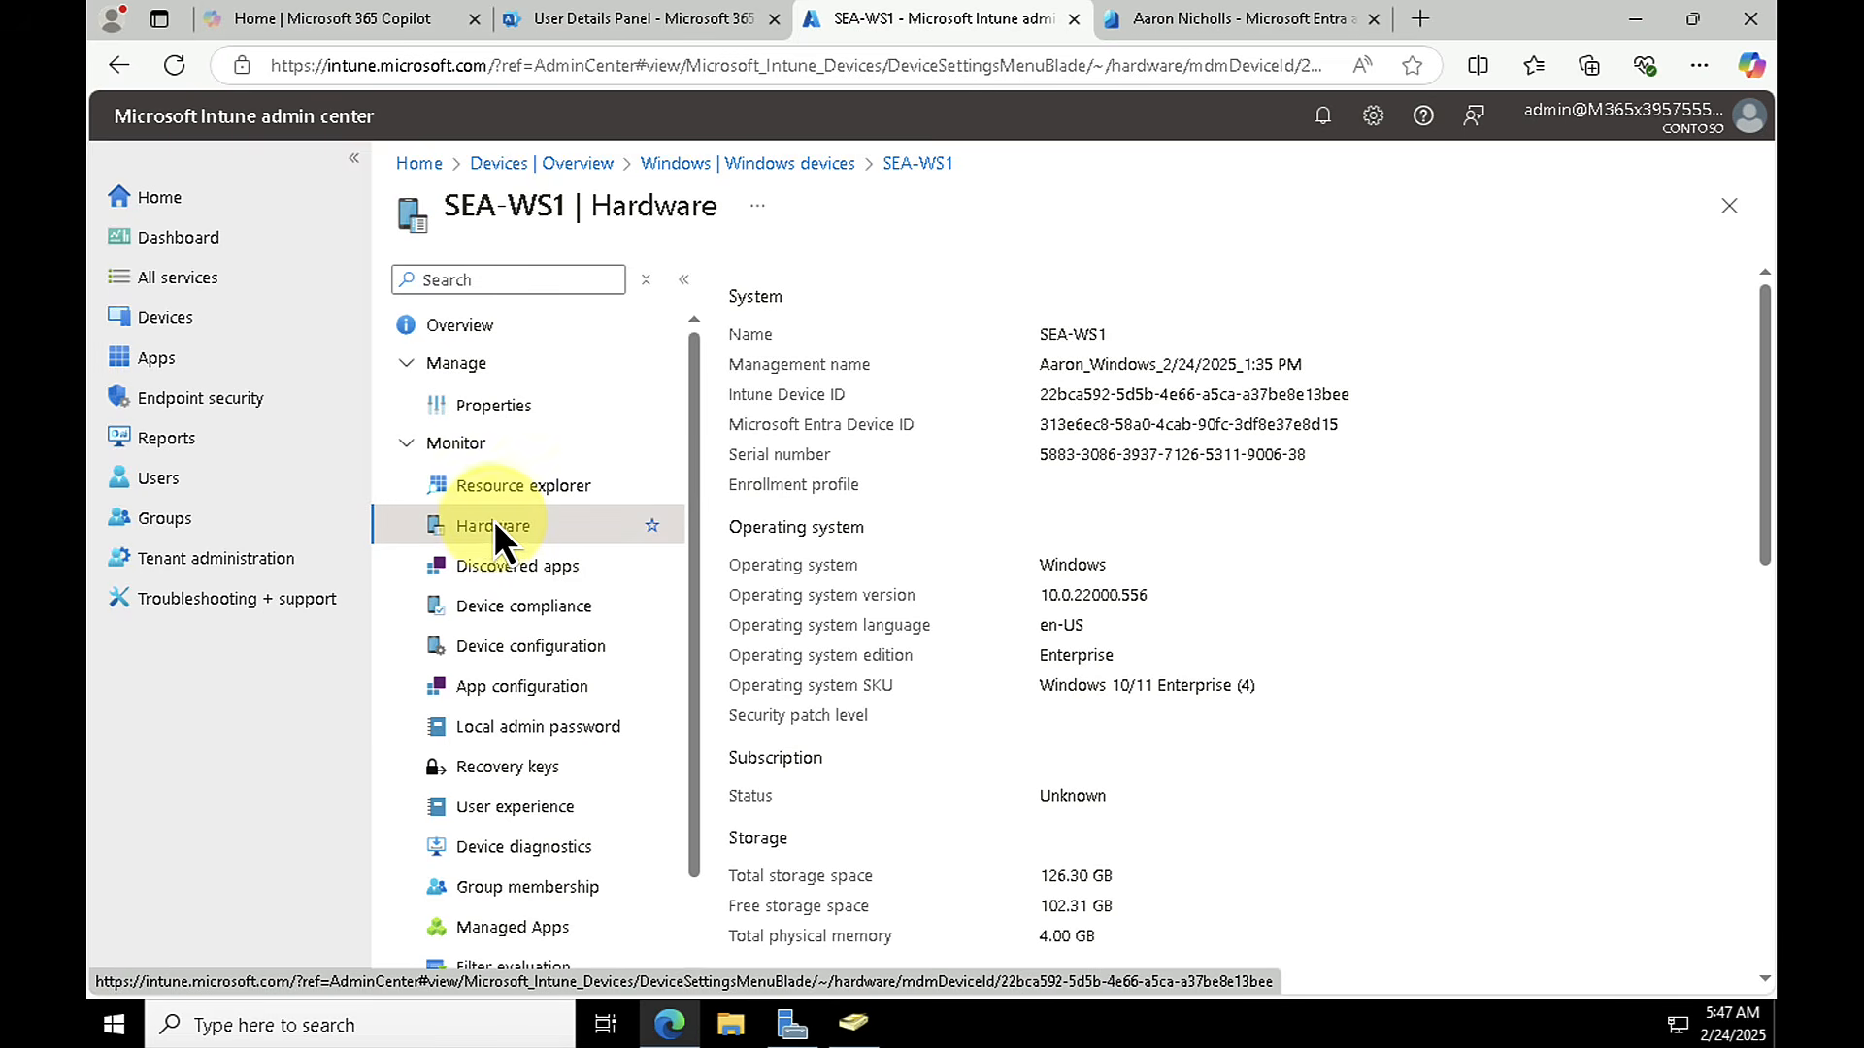
pyautogui.click(494, 404)
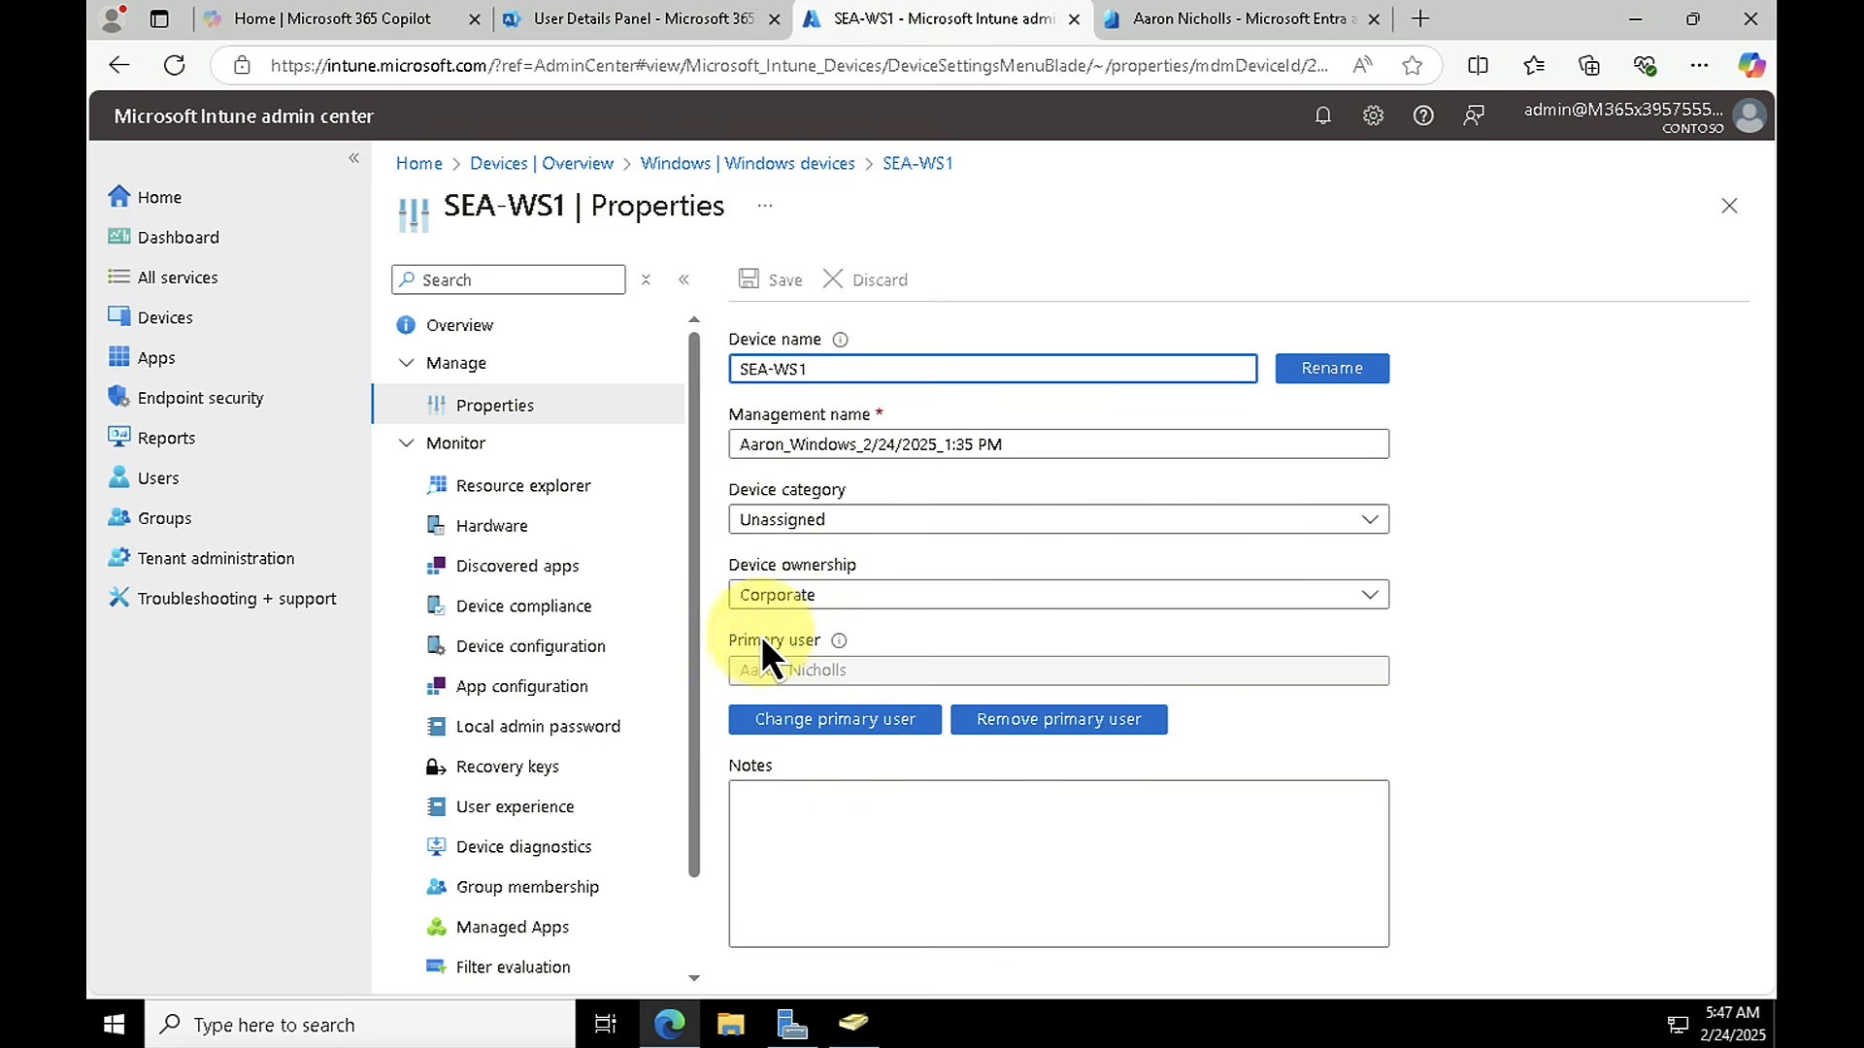
pyautogui.click(842, 595)
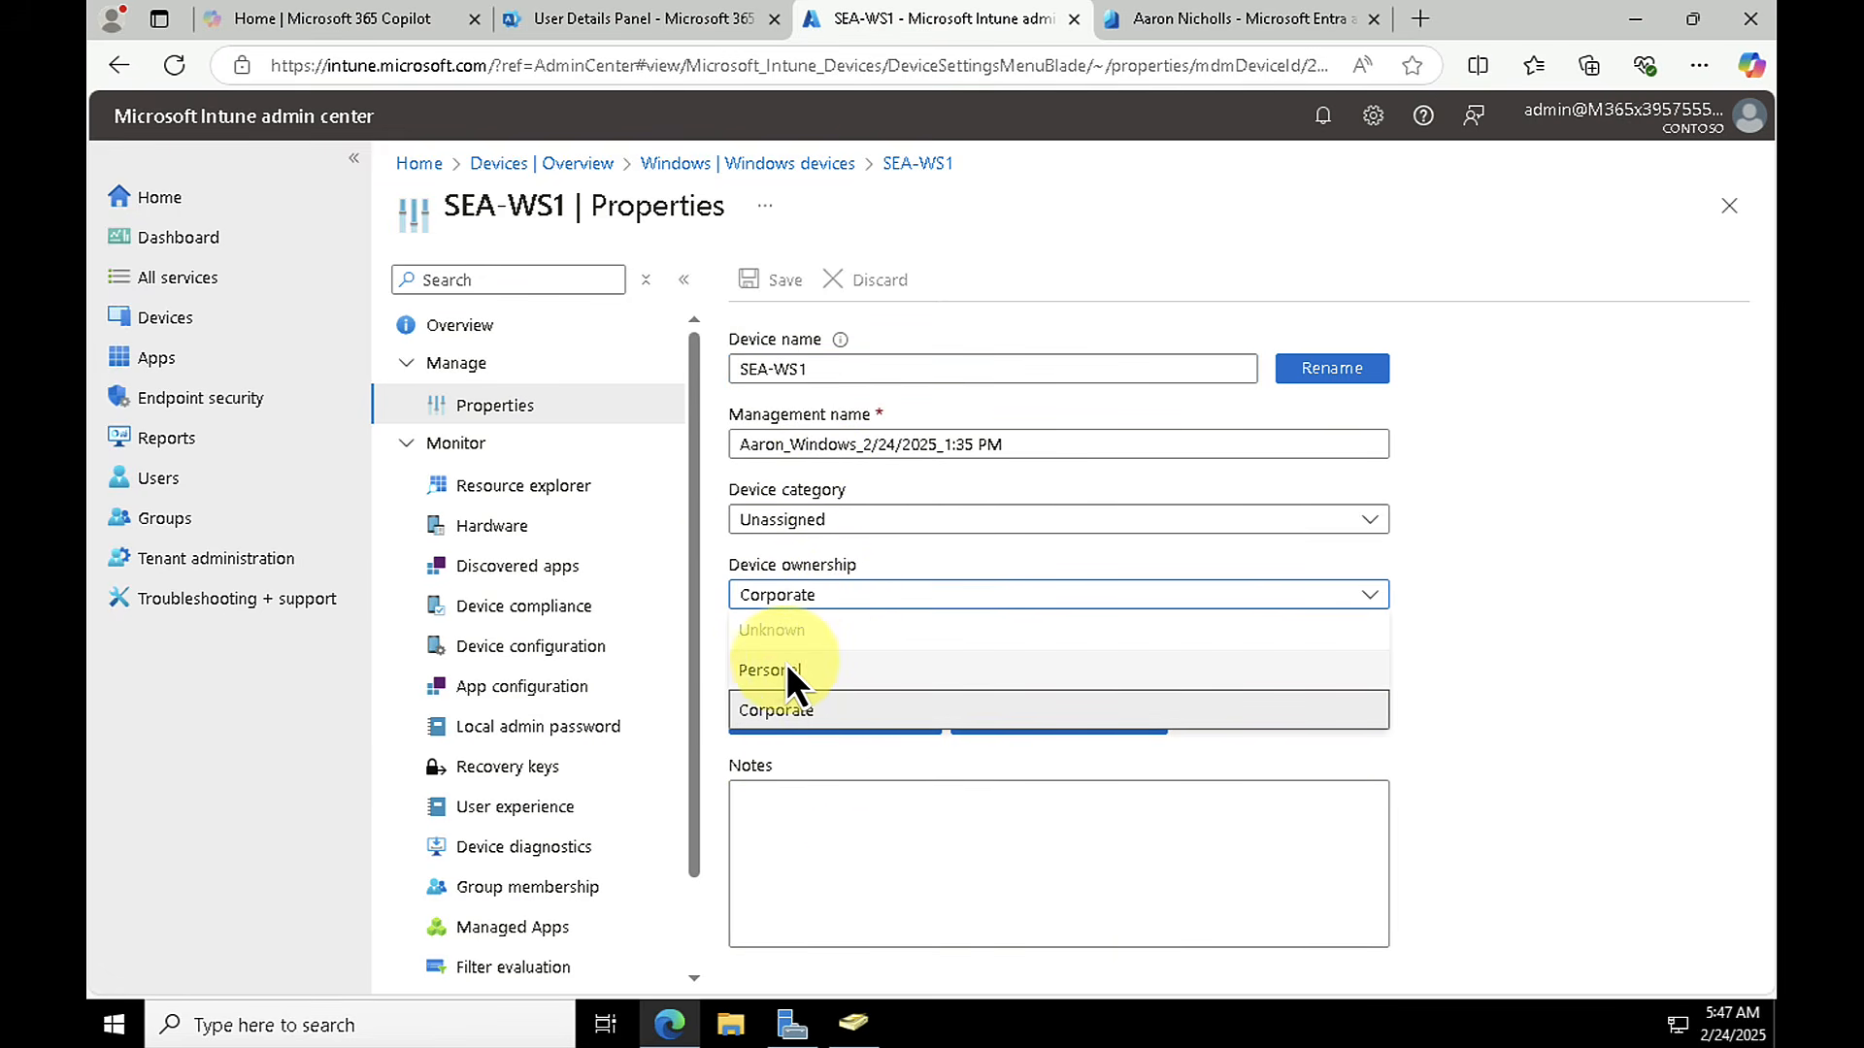
pyautogui.click(843, 604)
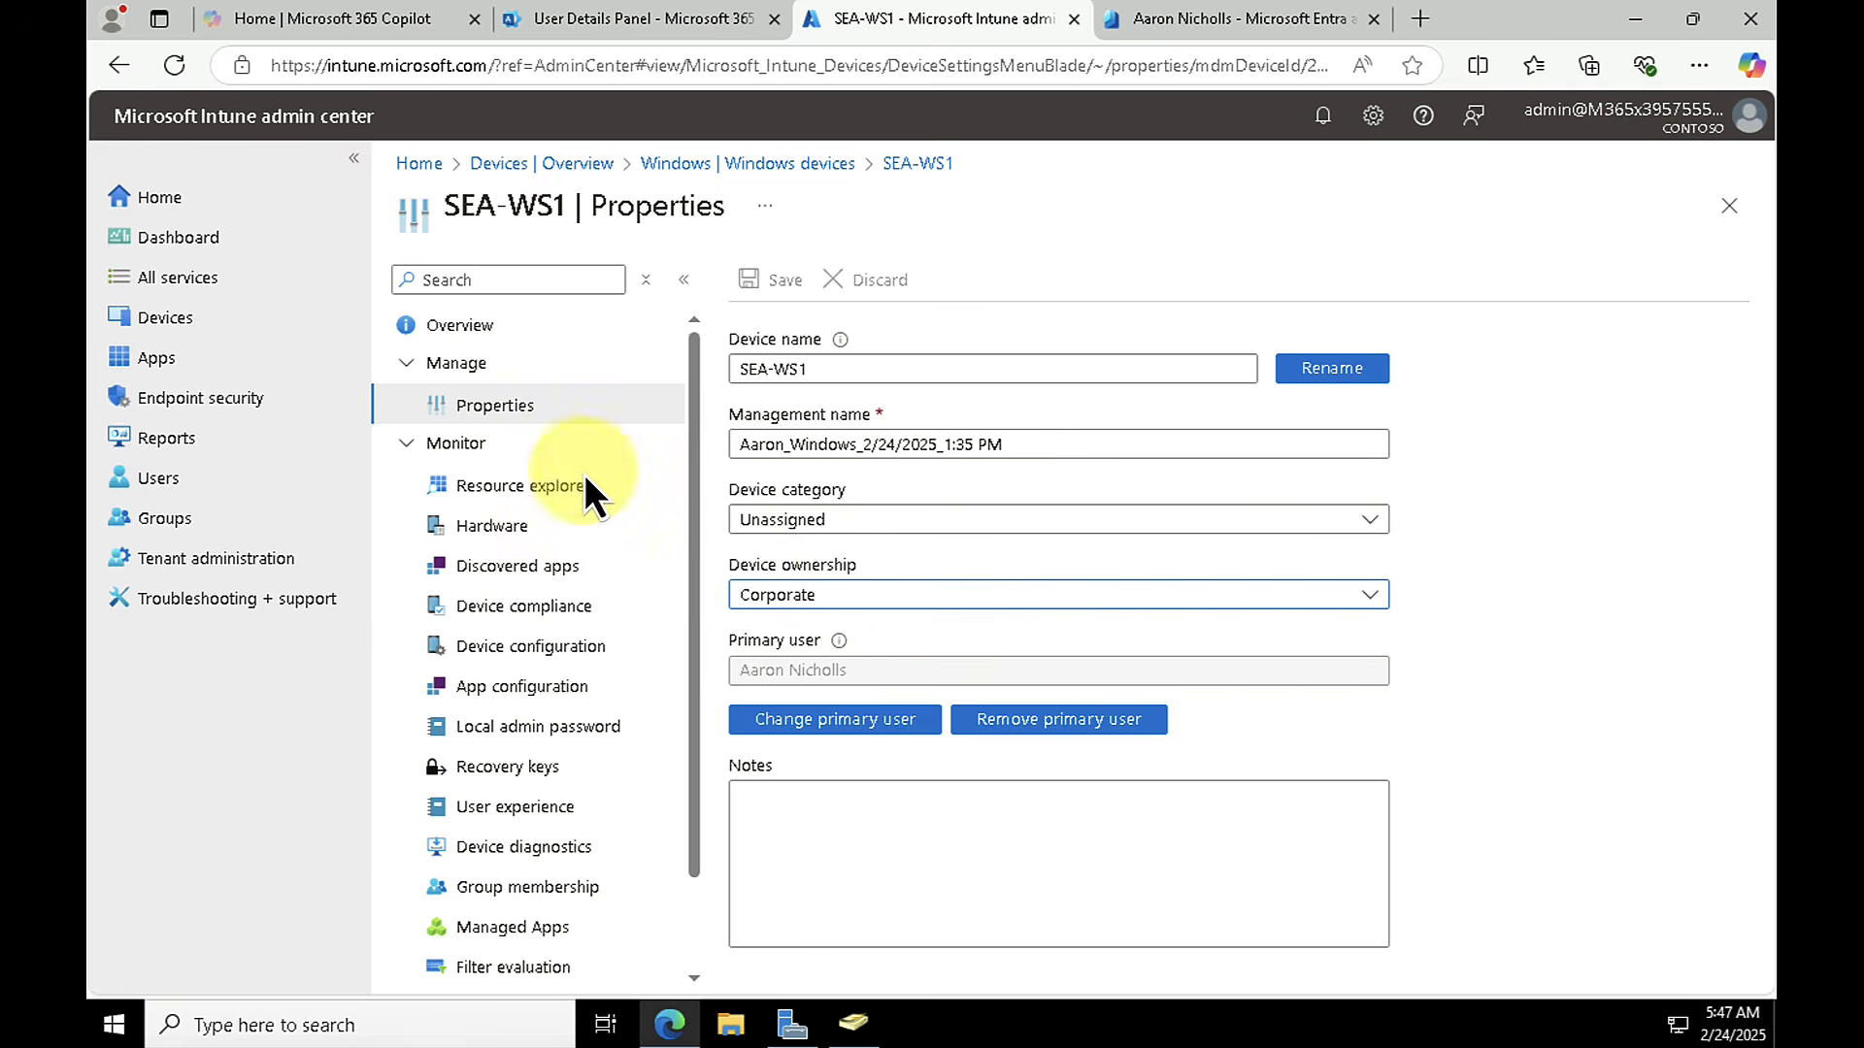
# Step: Go back to the SEA-WS1 overview and examine its additional remote device actions without running any
pyautogui.click(403, 448)
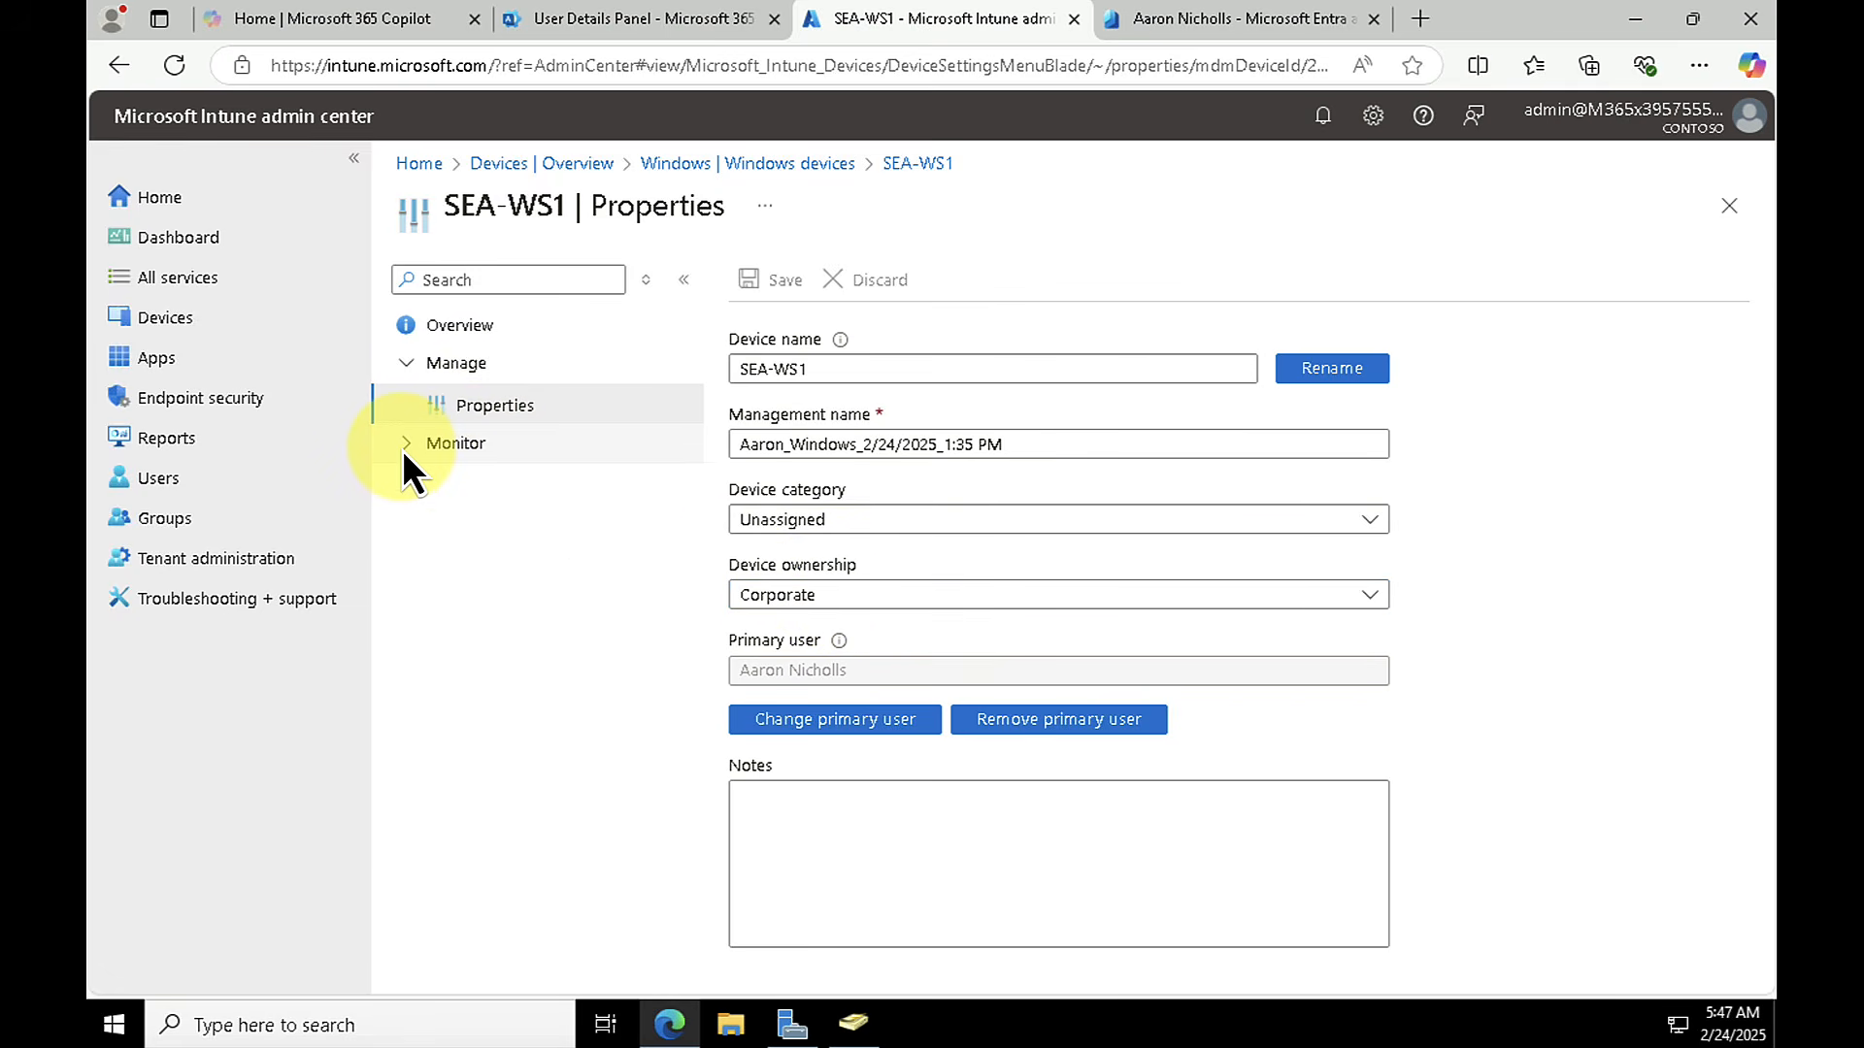
pyautogui.click(389, 364)
pyautogui.click(457, 334)
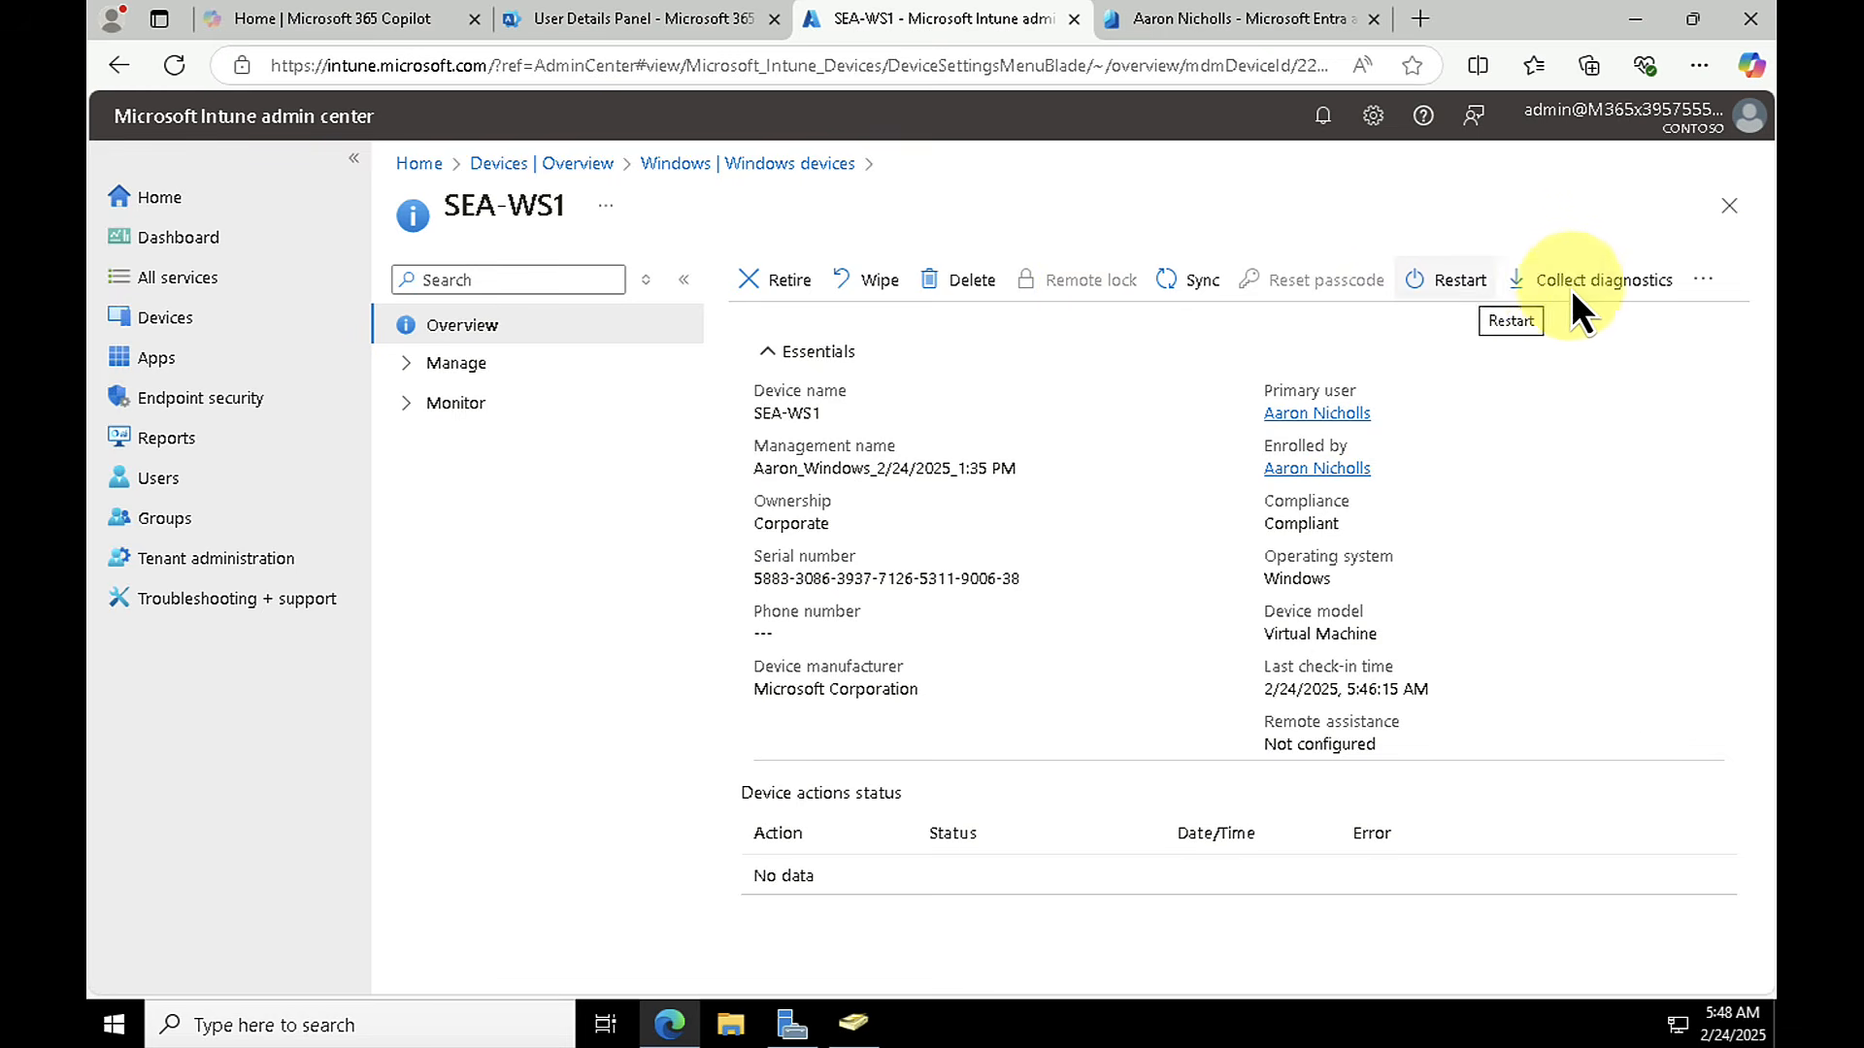
pyautogui.click(1708, 282)
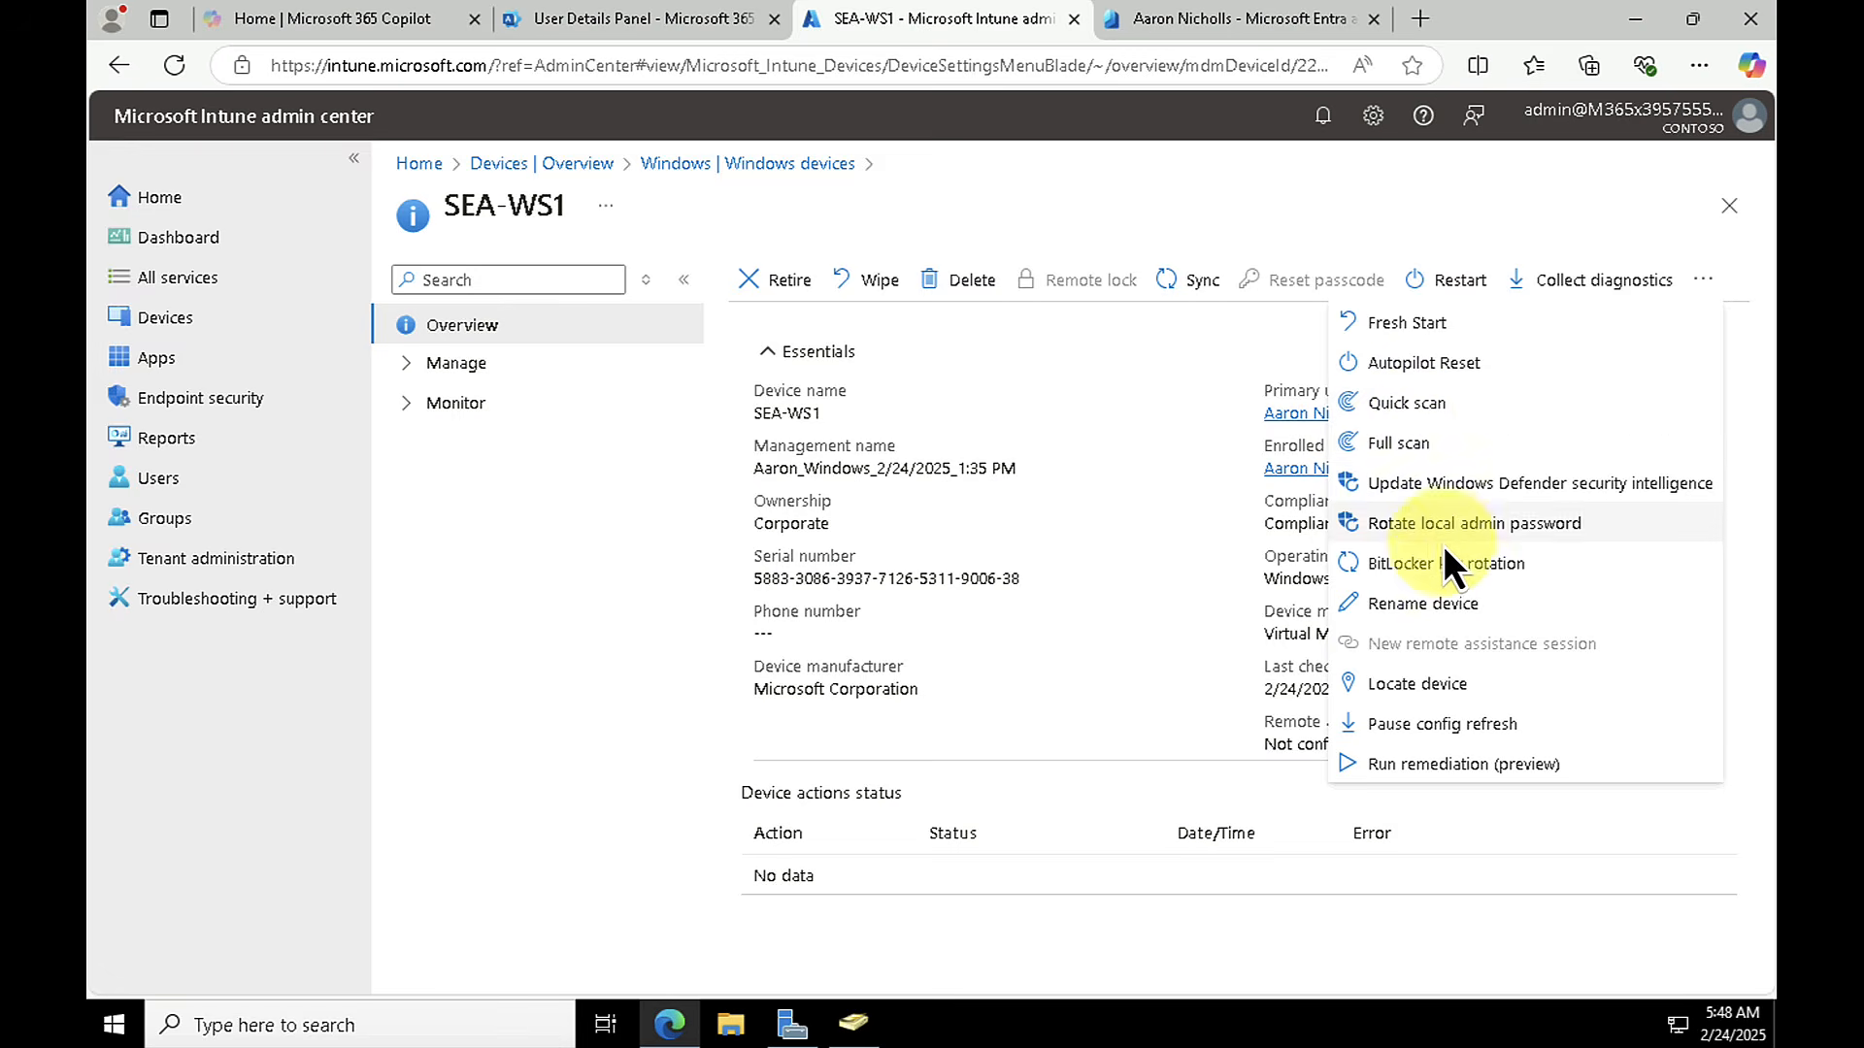
pyautogui.click(1165, 695)
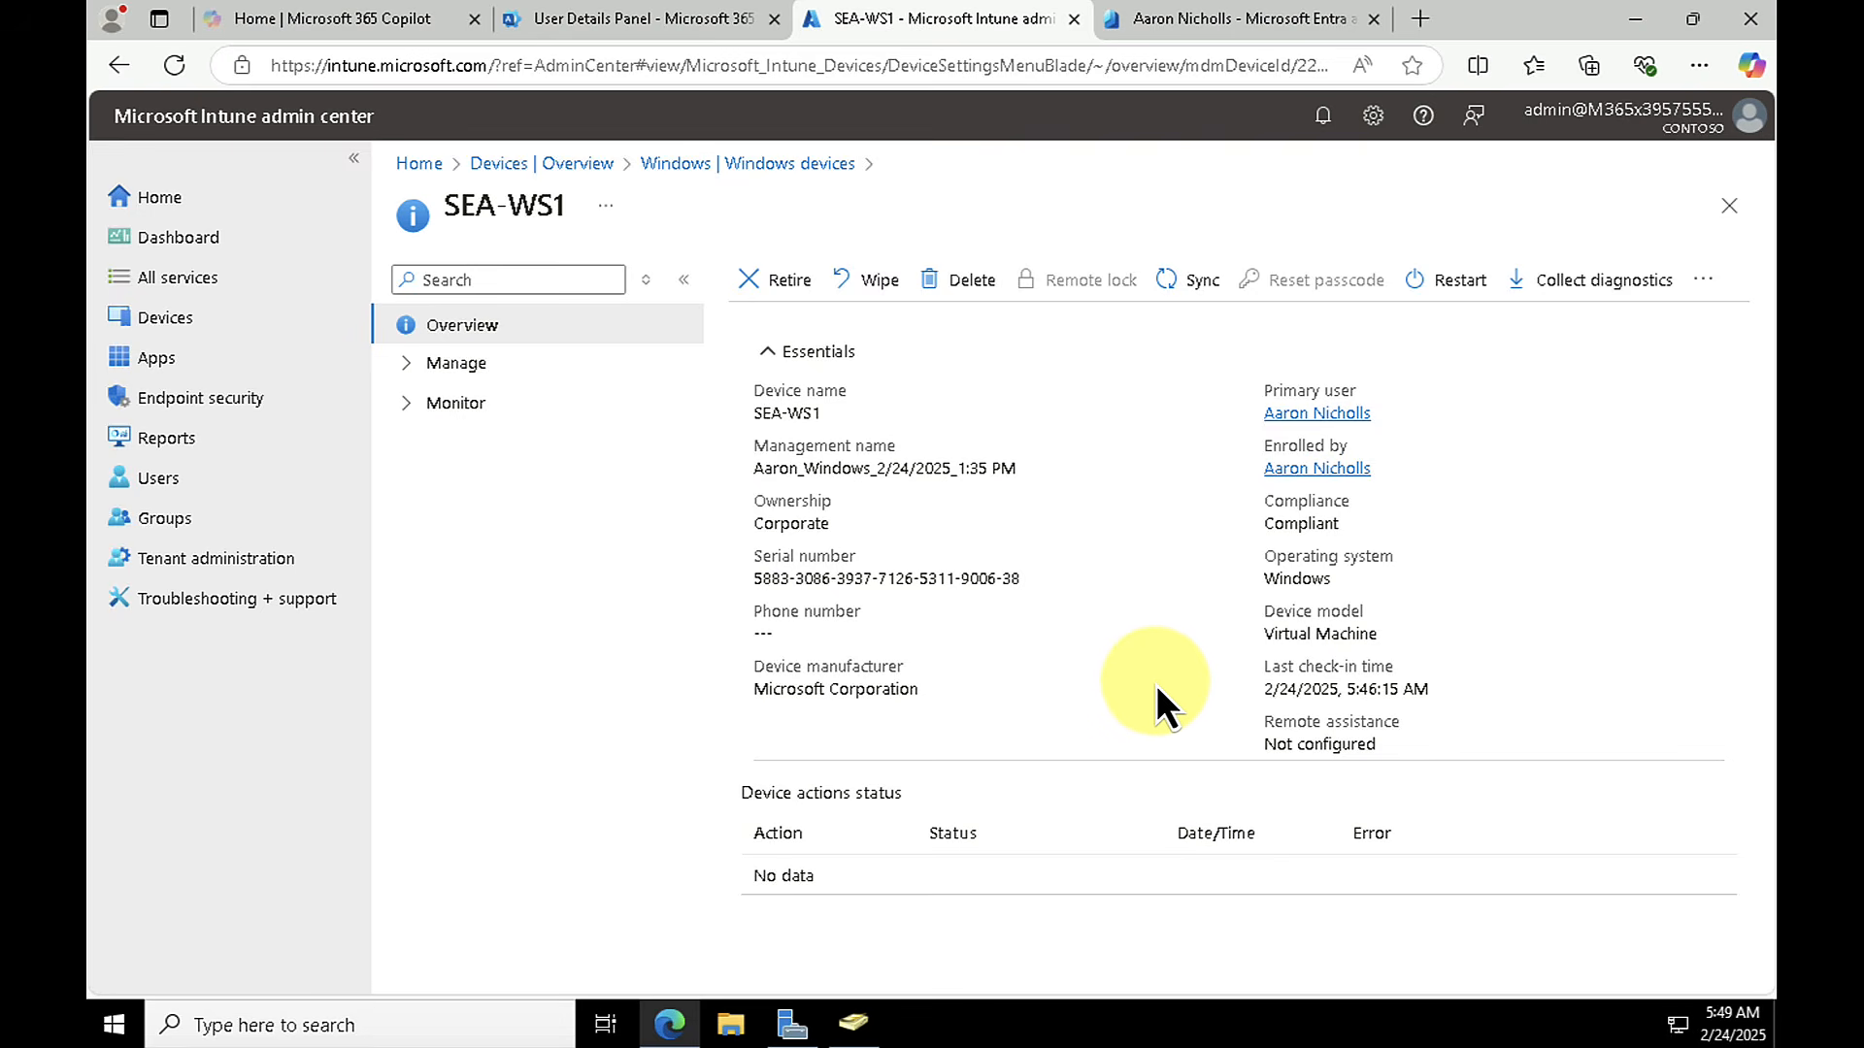
# Step: Return to the main Devices page, collapse the Manage updates and Organize devices groups, and list all devices
pyautogui.click(167, 312)
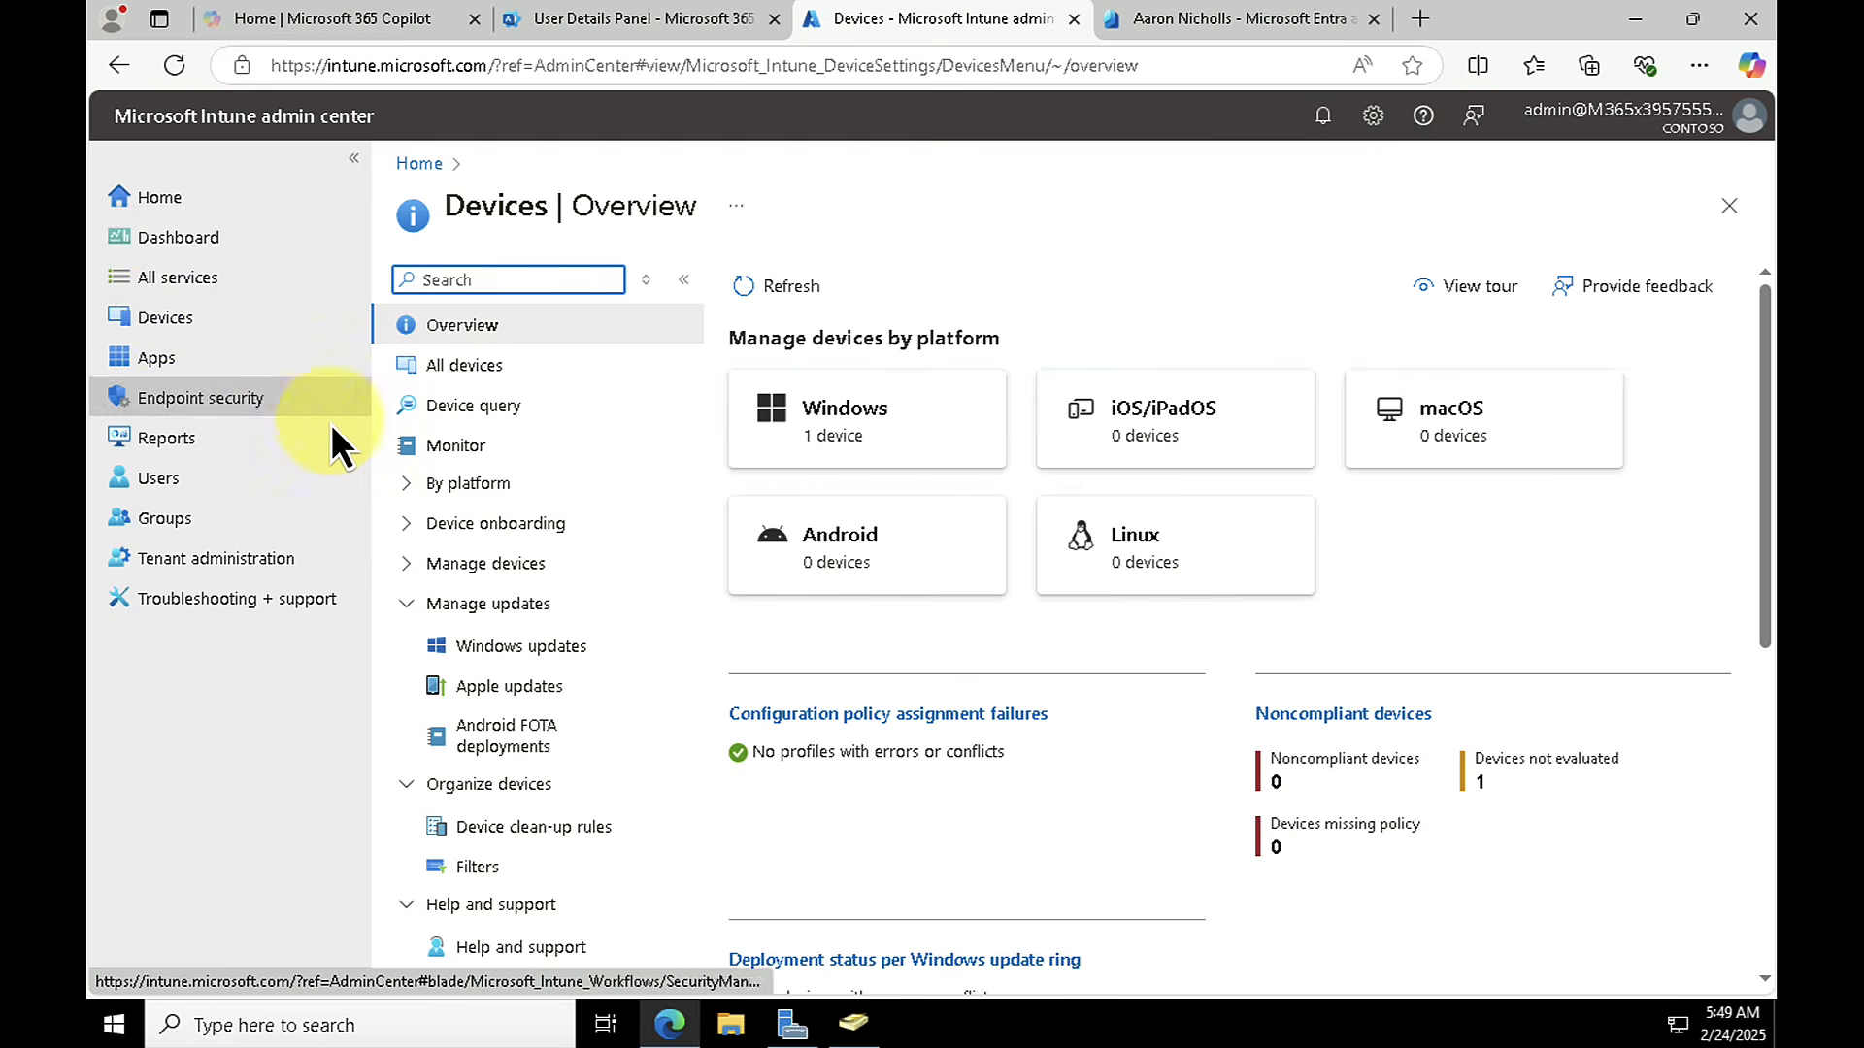
pyautogui.click(404, 600)
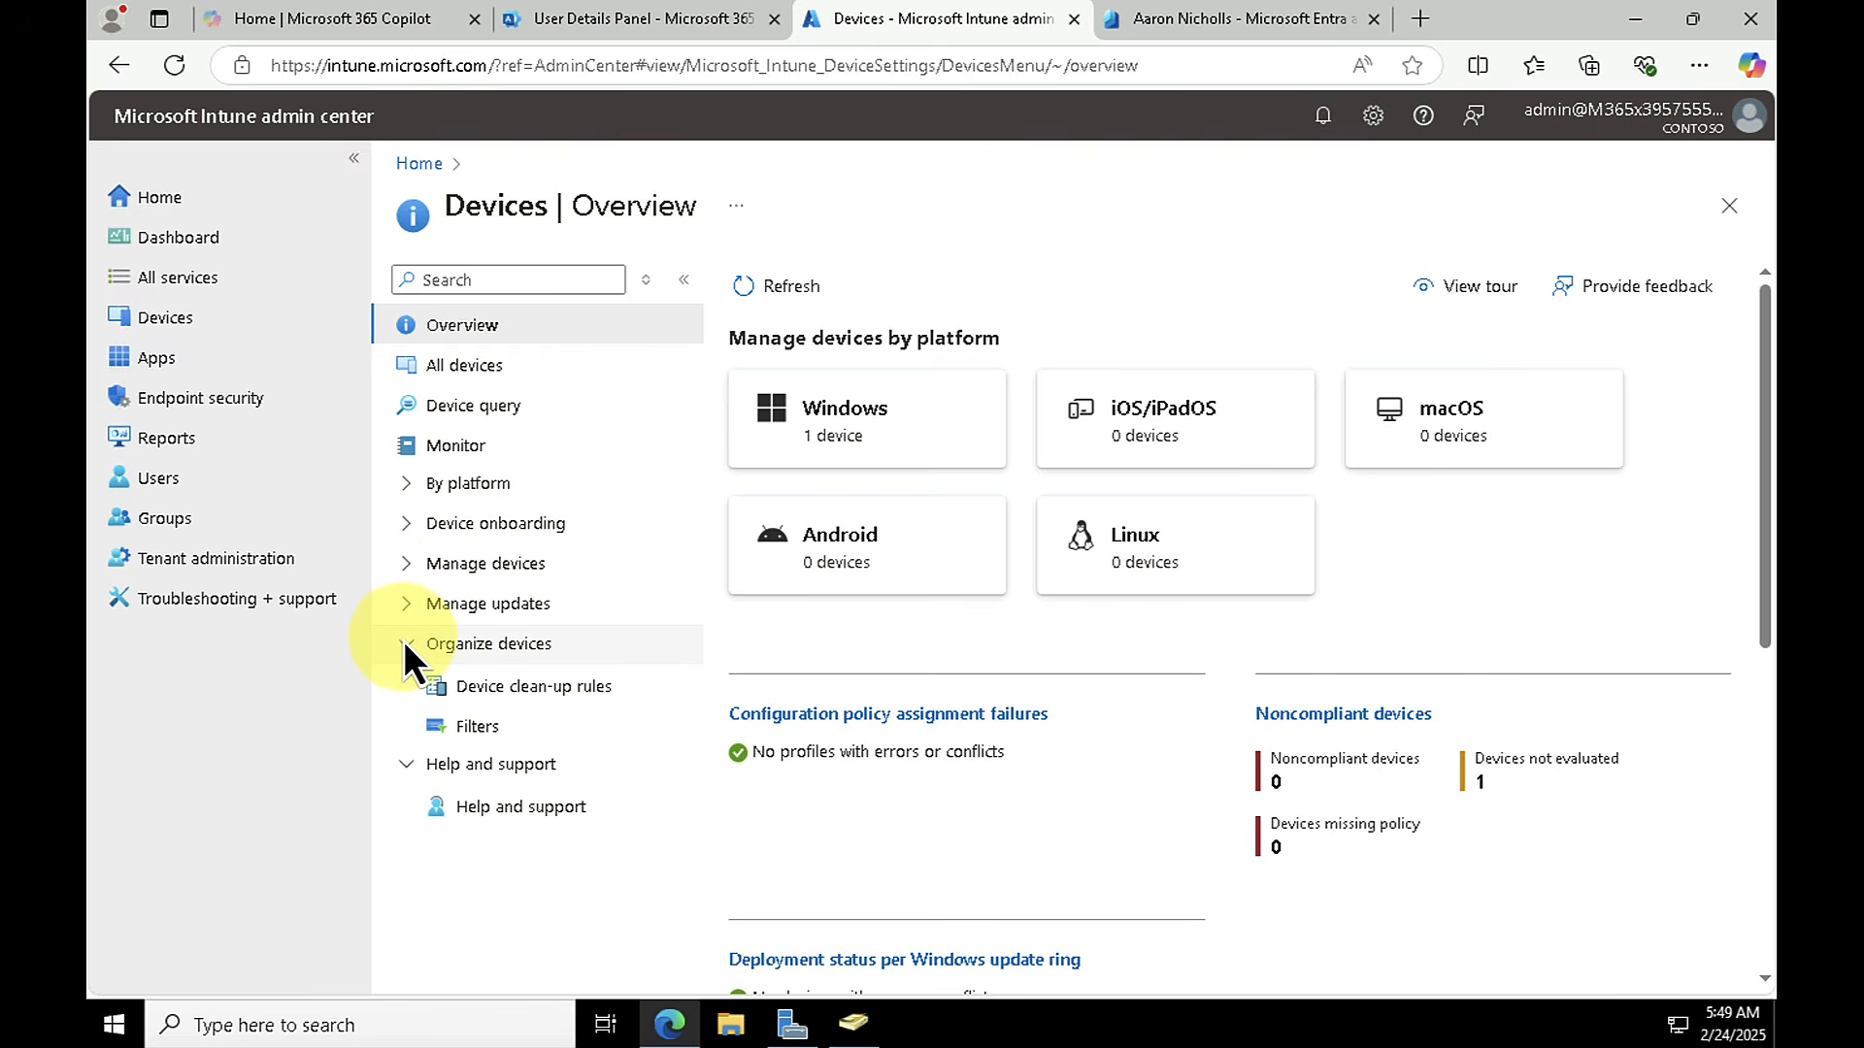
pyautogui.click(405, 646)
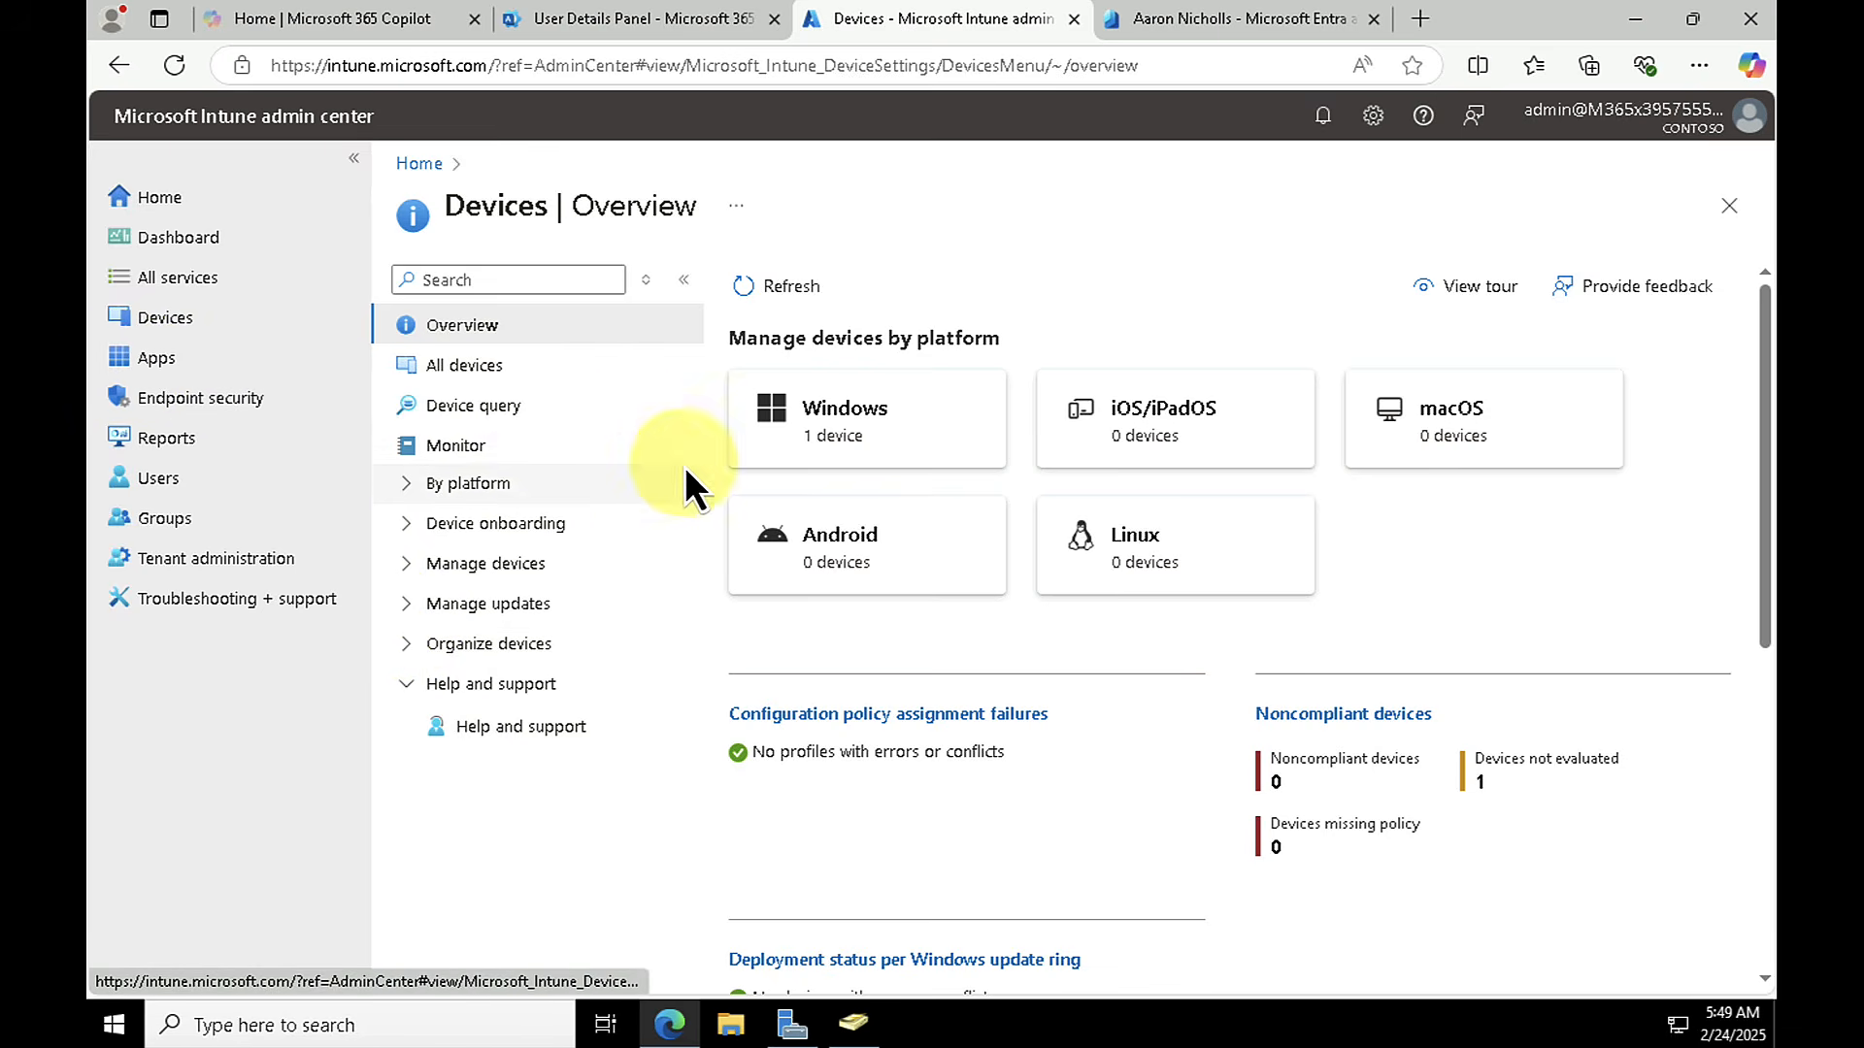
pyautogui.click(453, 367)
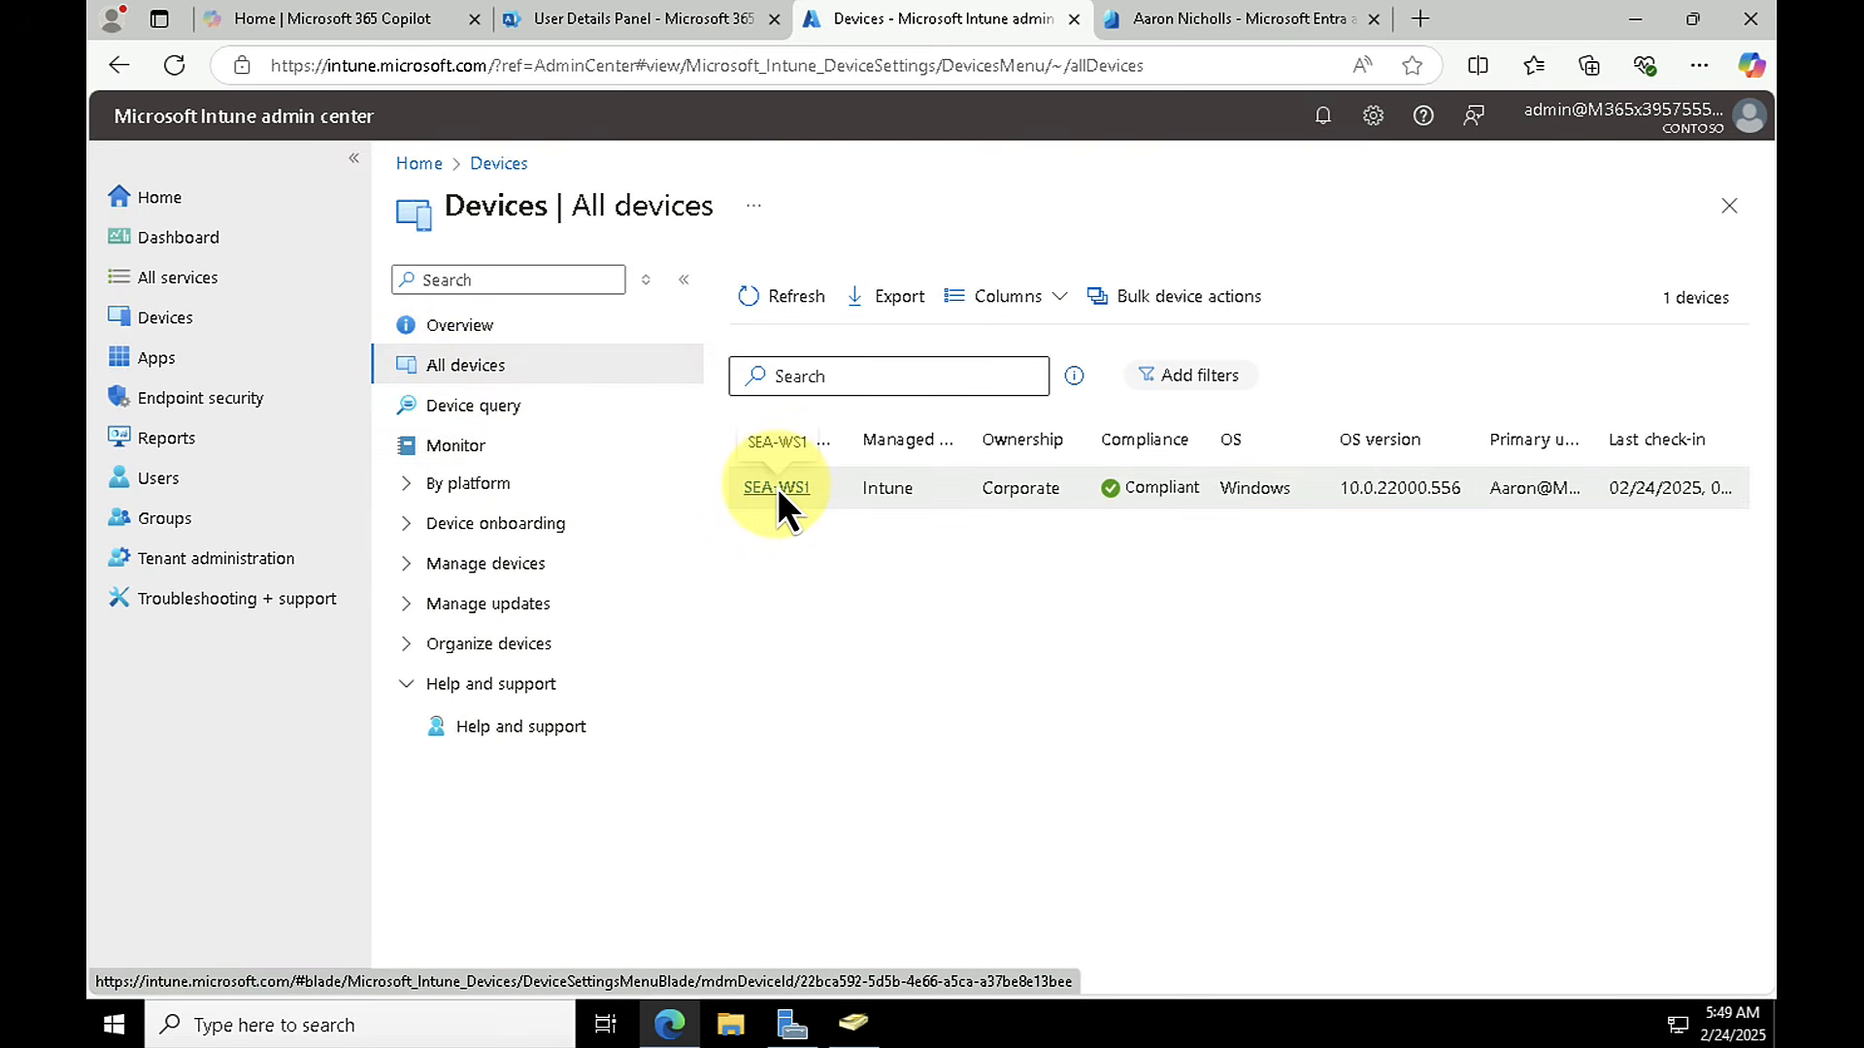
# Step: Start a new device configuration policy for Windows 10 and later, using the Device restrictions template
pyautogui.click(420, 566)
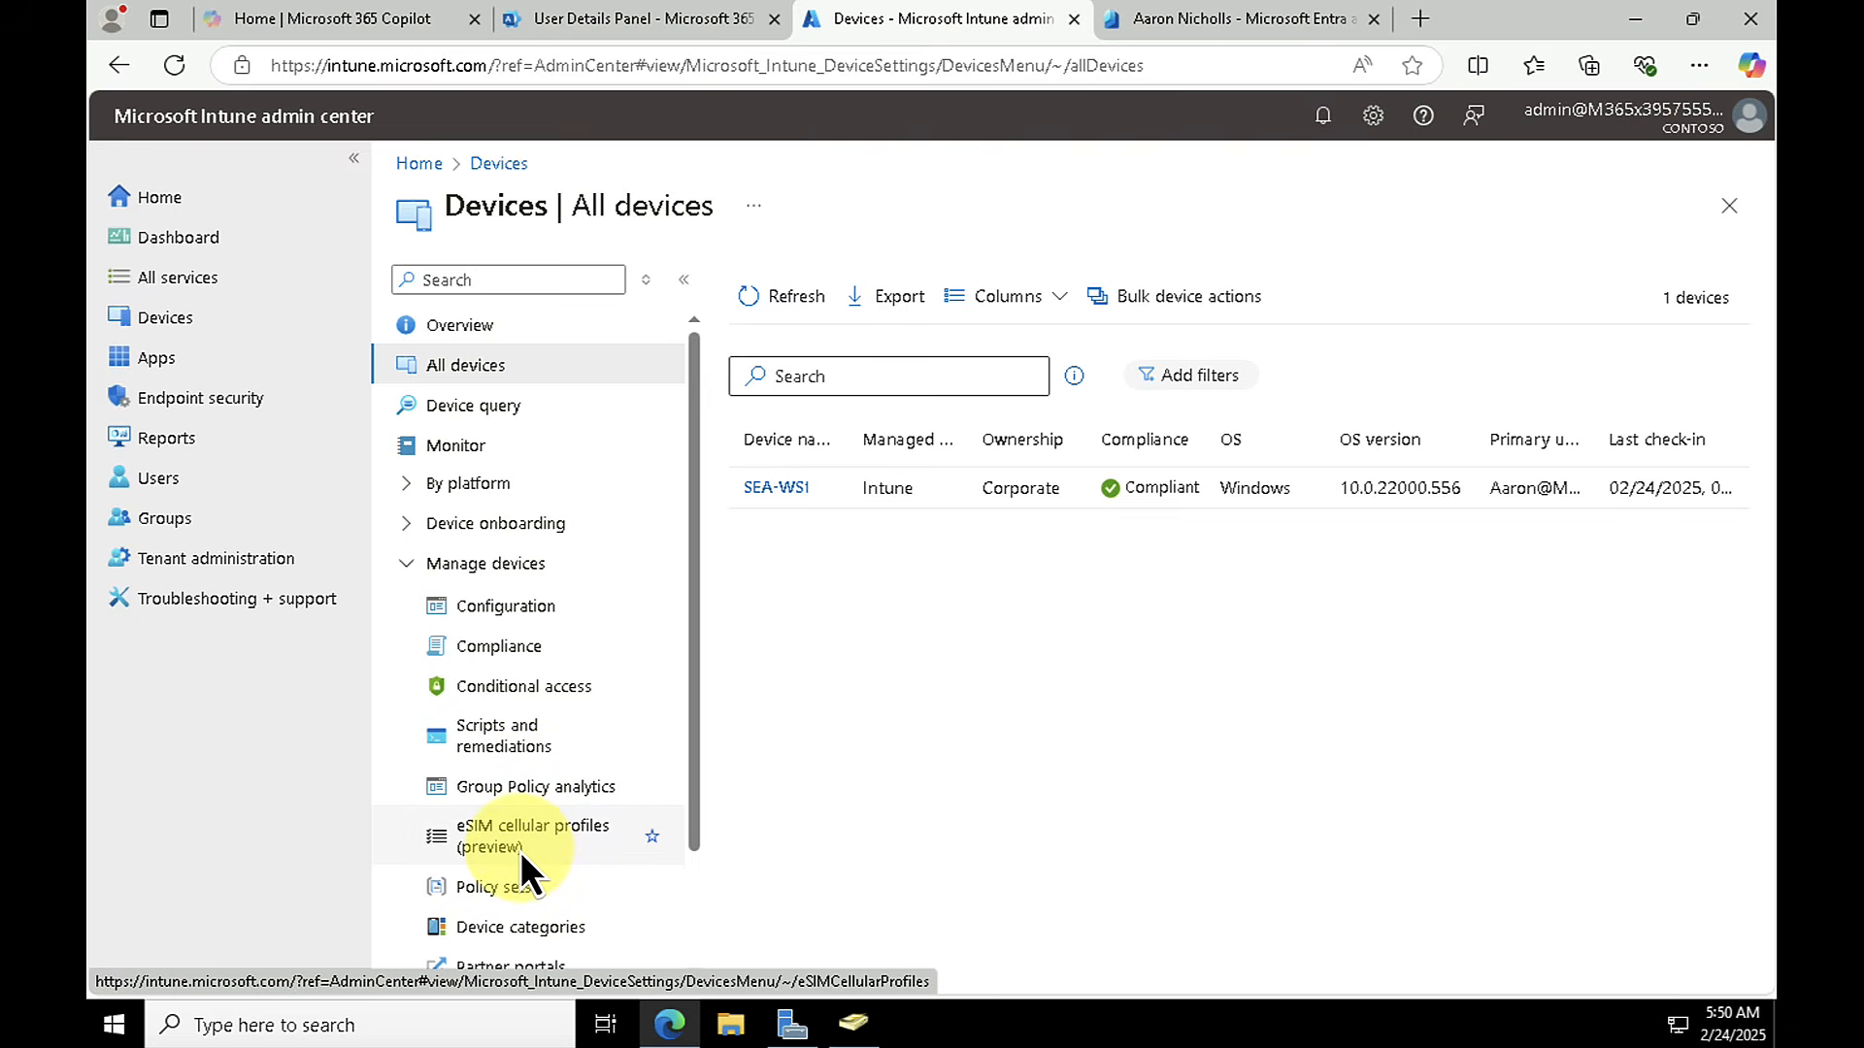
pyautogui.click(478, 603)
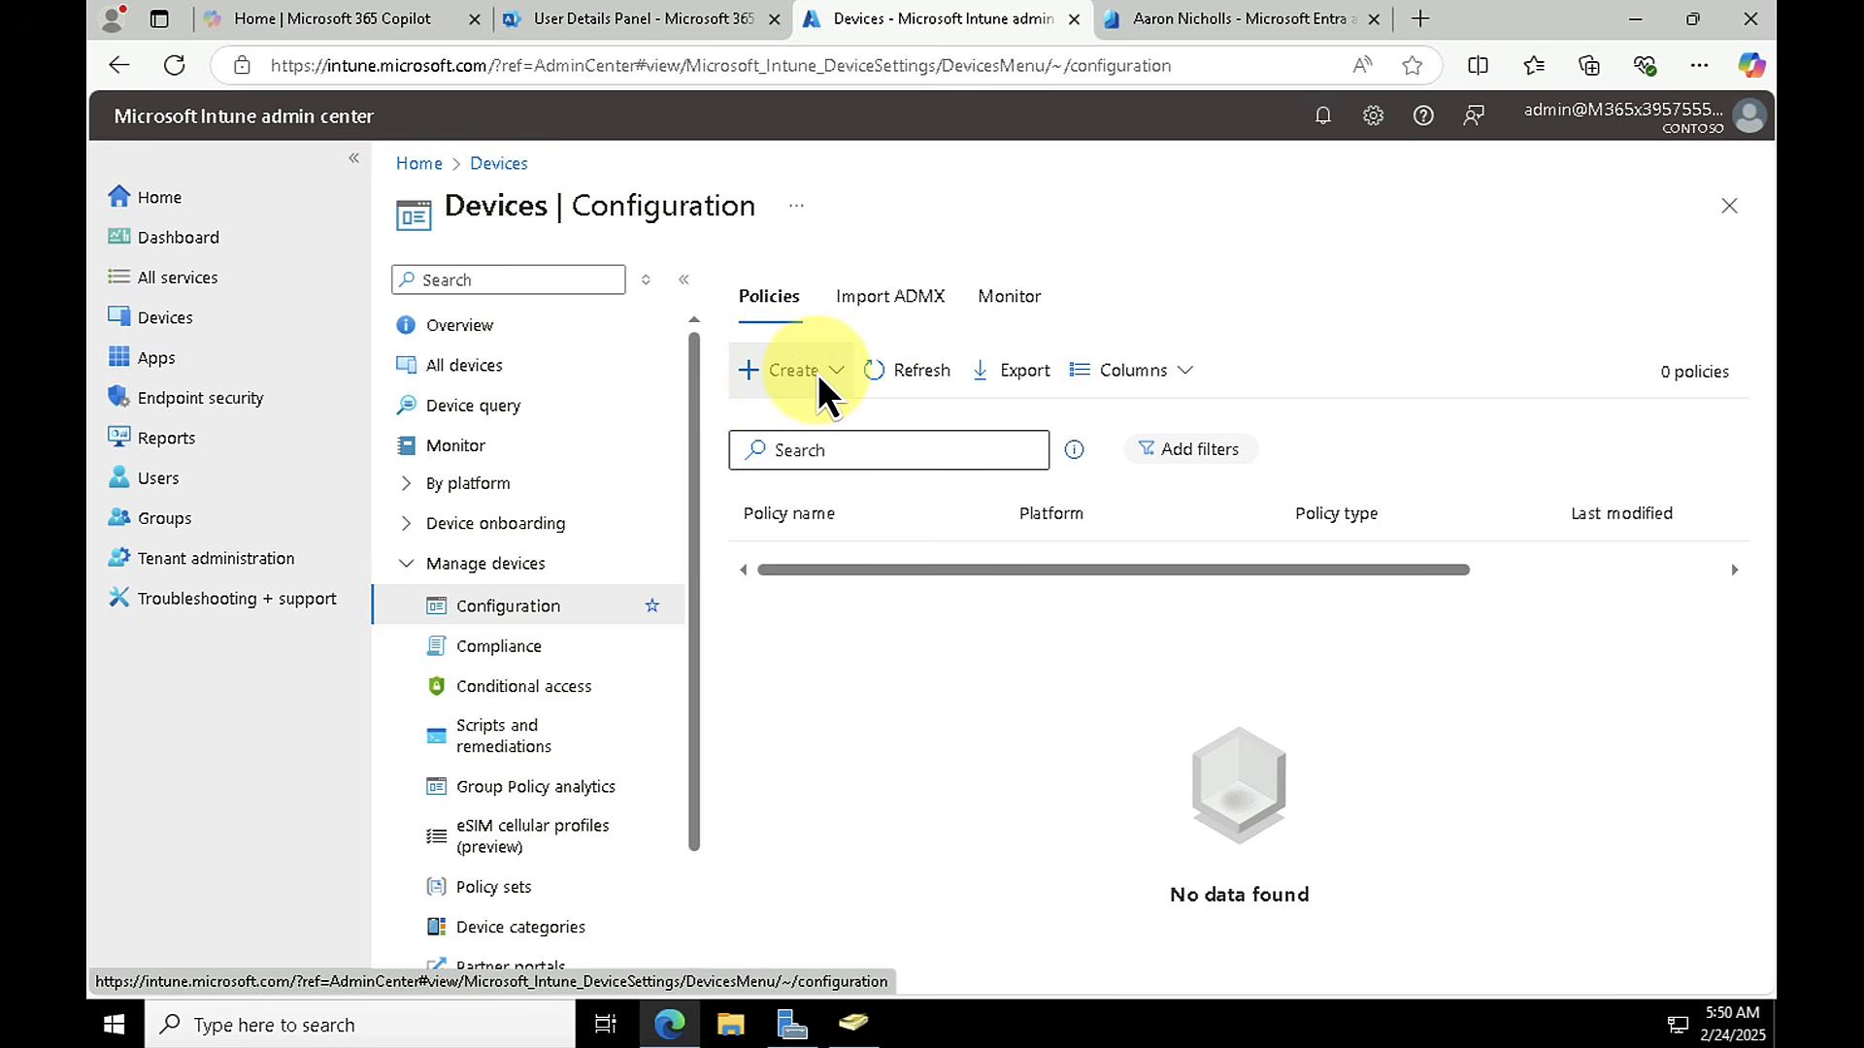
pyautogui.click(823, 371)
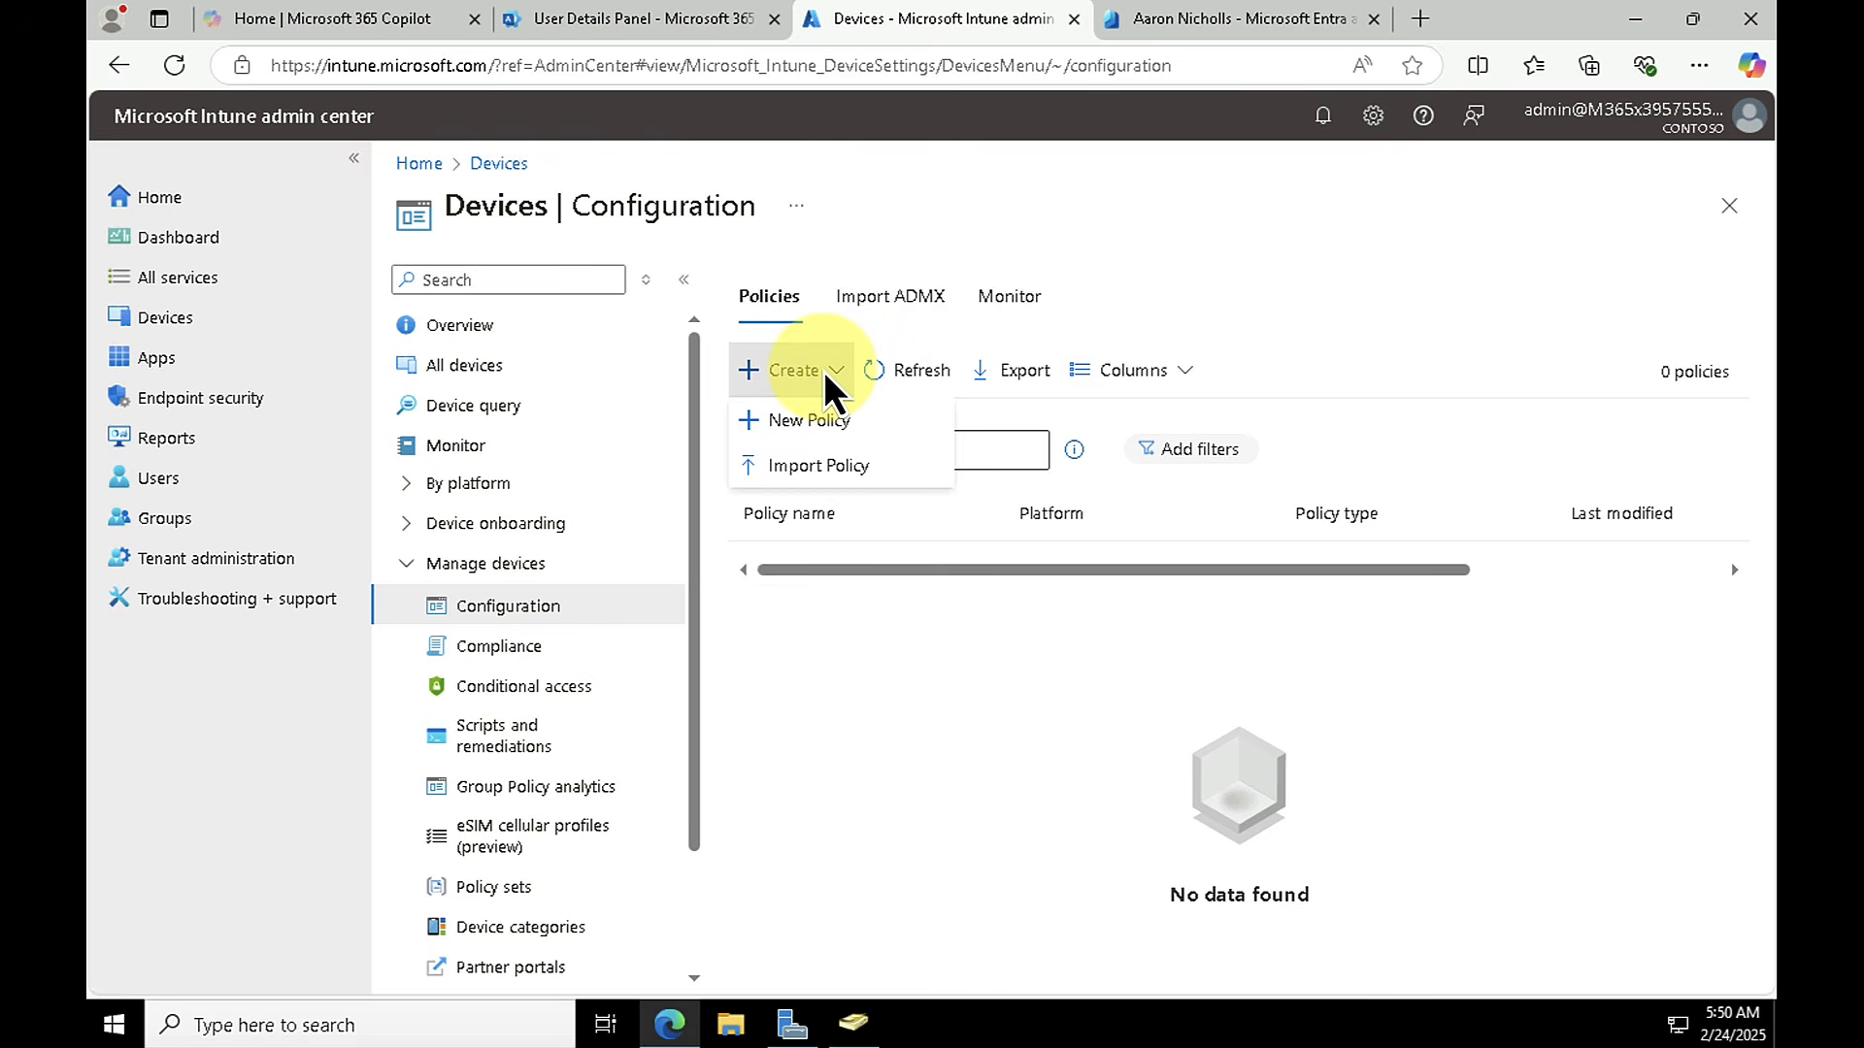
pyautogui.click(808, 427)
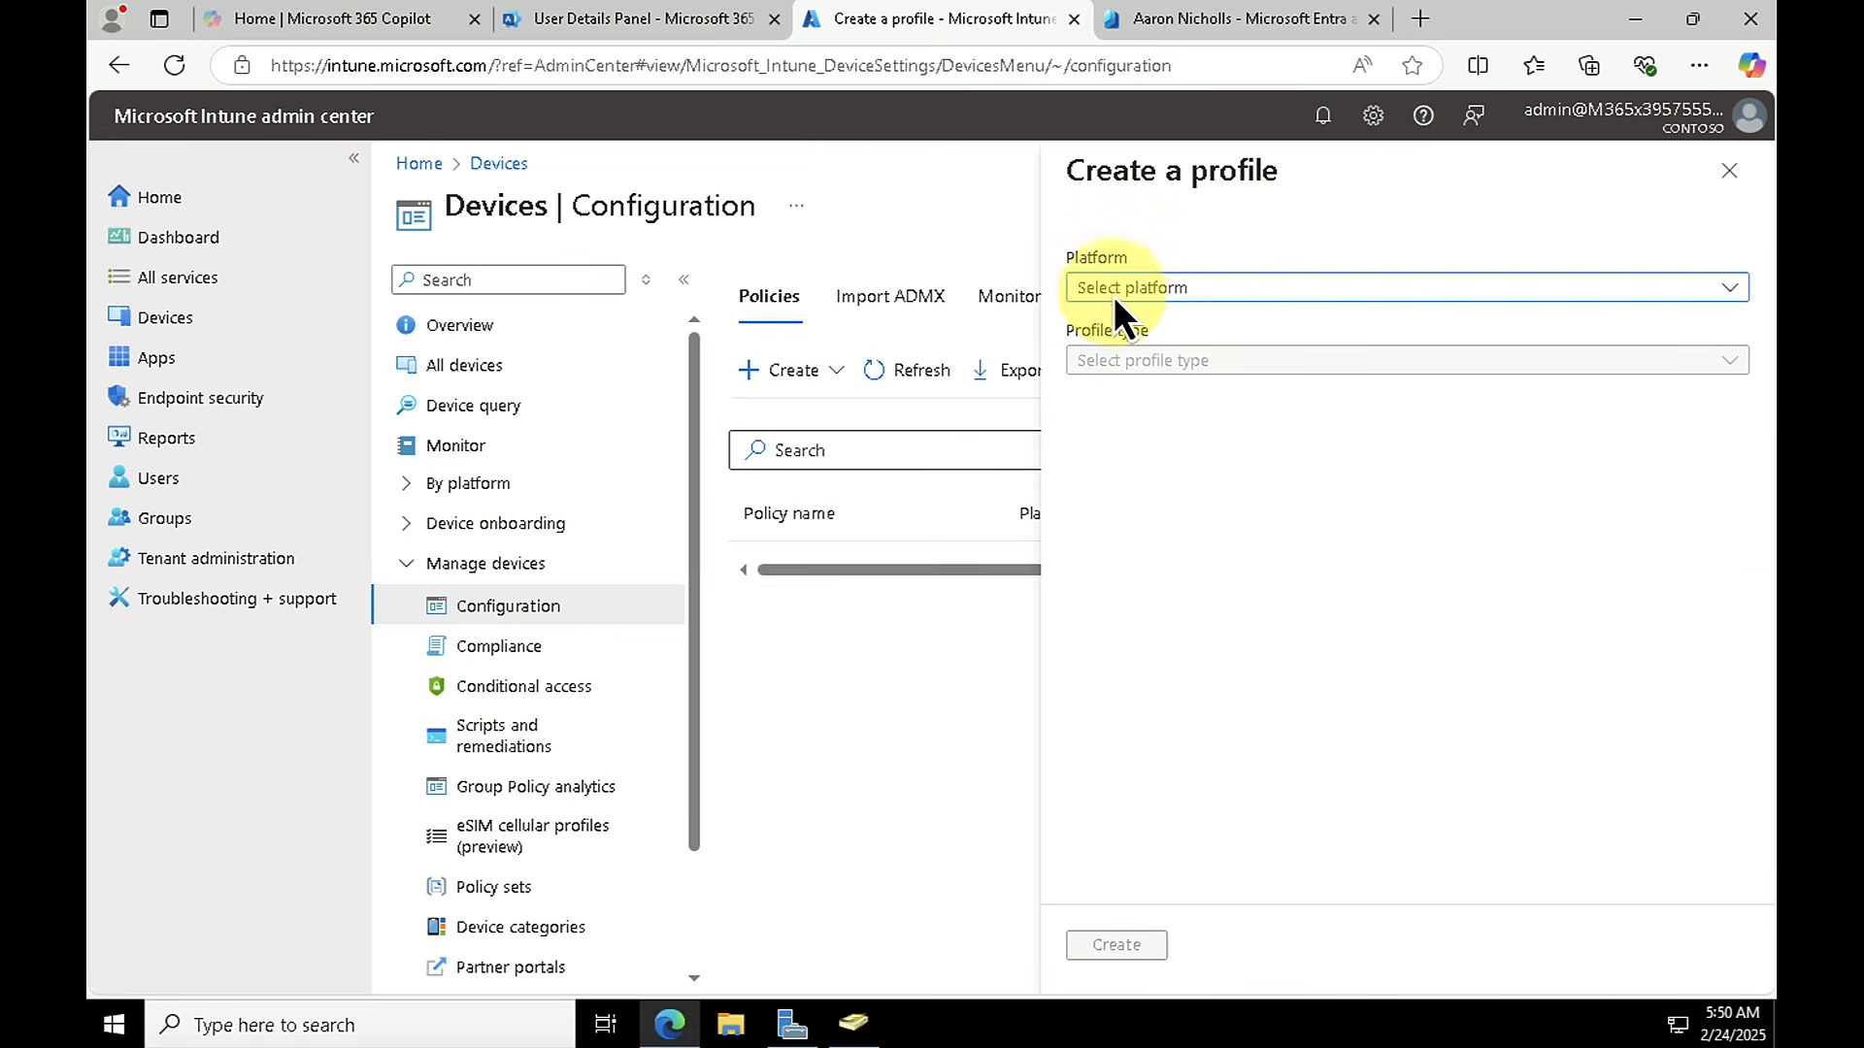
pyautogui.click(1135, 288)
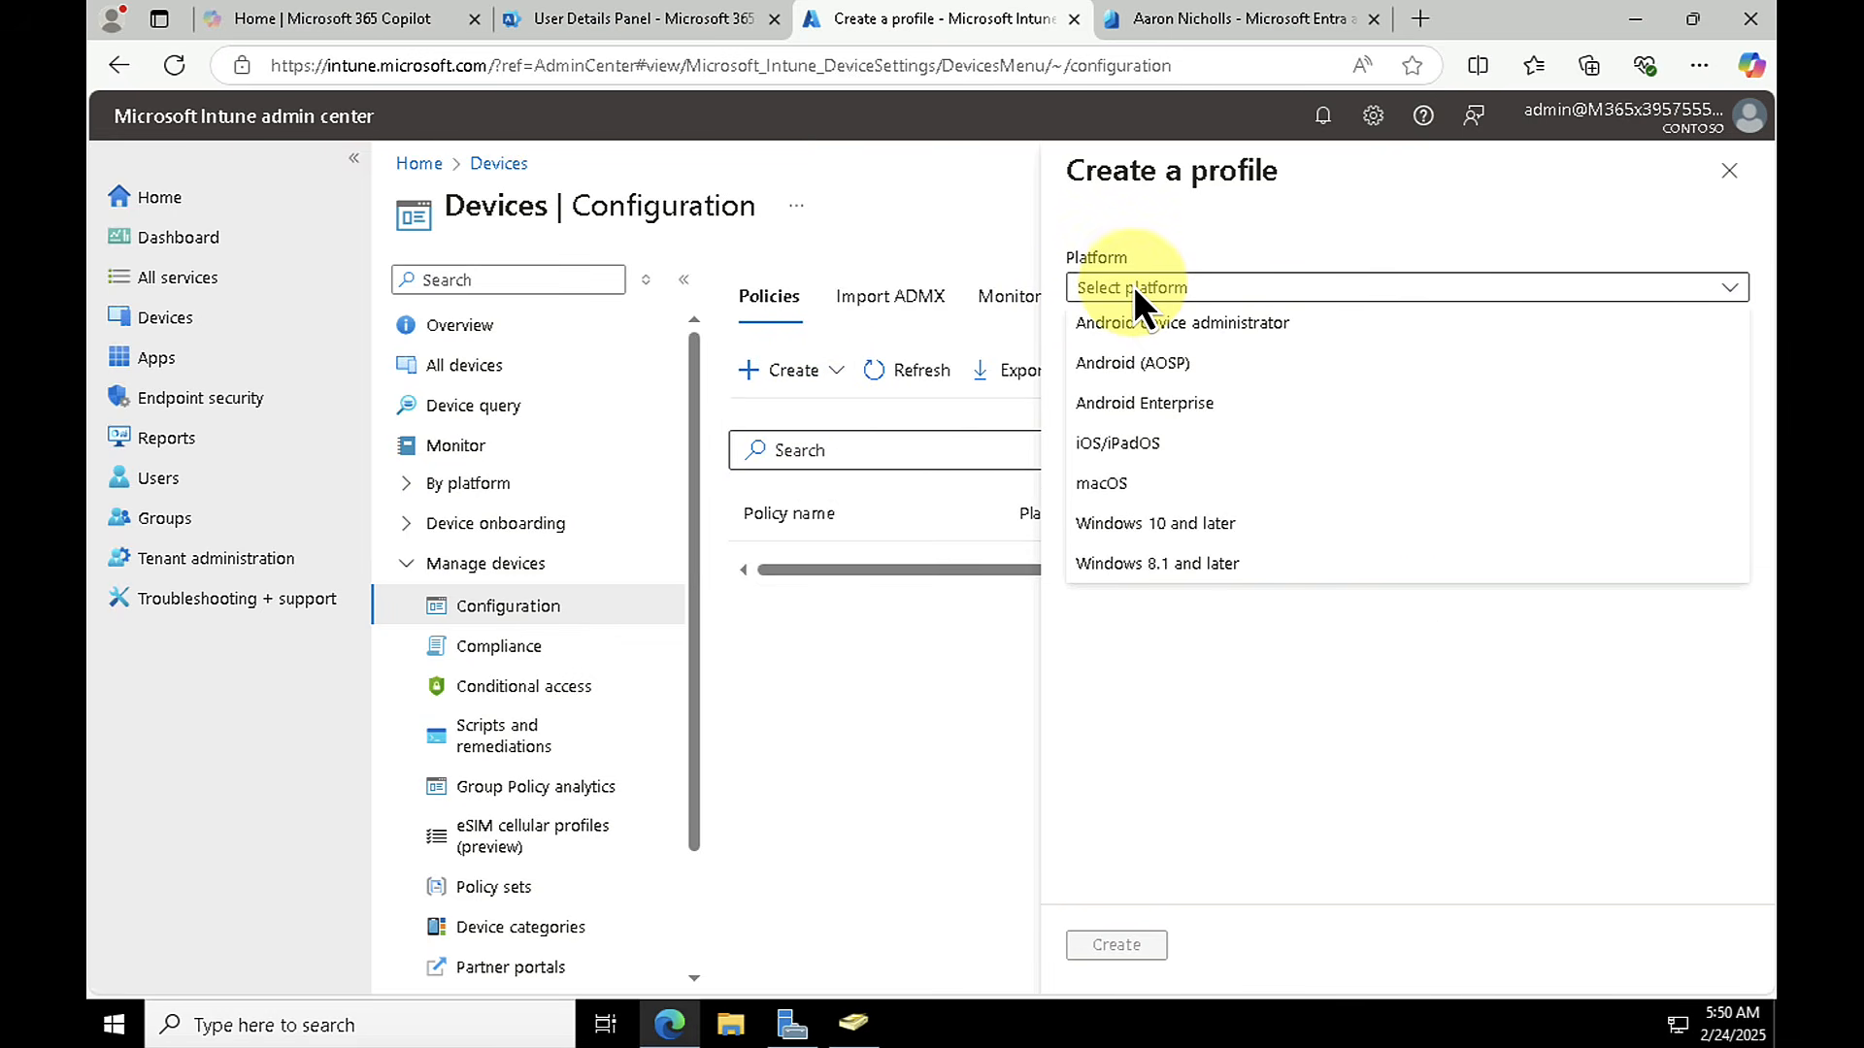
pyautogui.click(1122, 534)
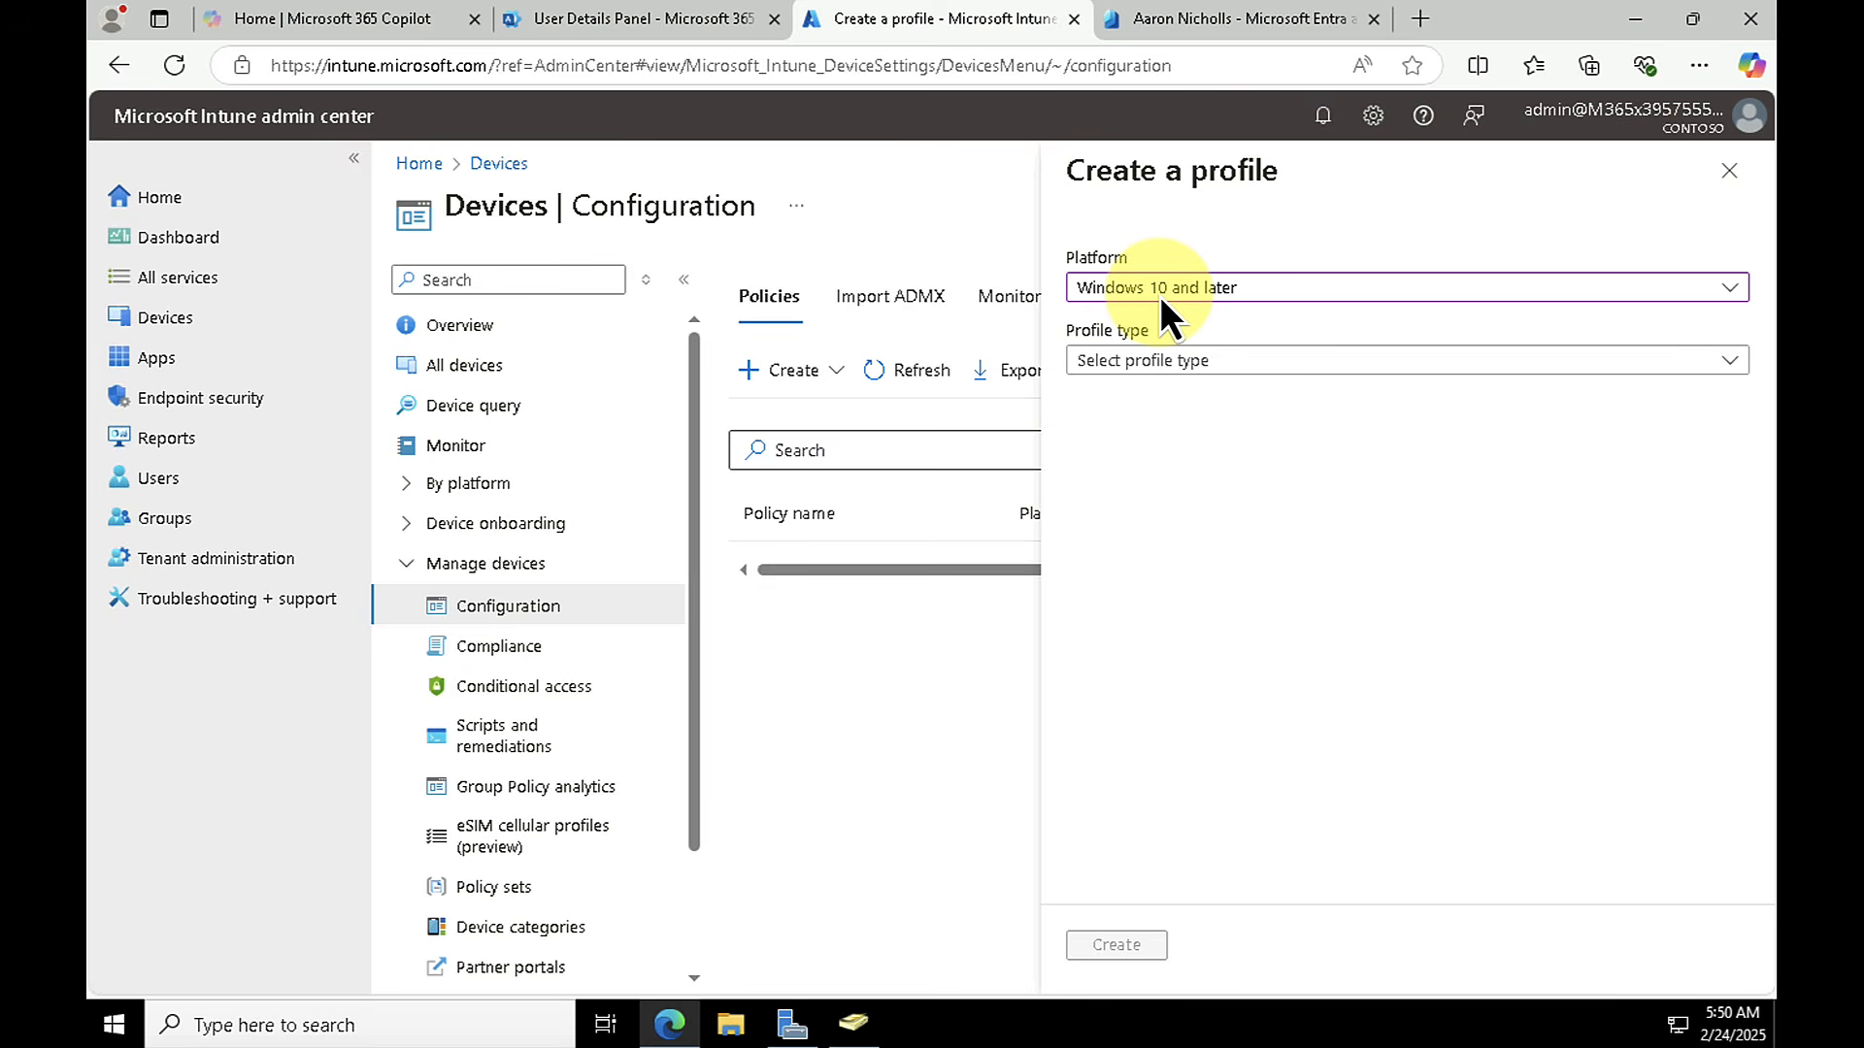
pyautogui.click(1204, 380)
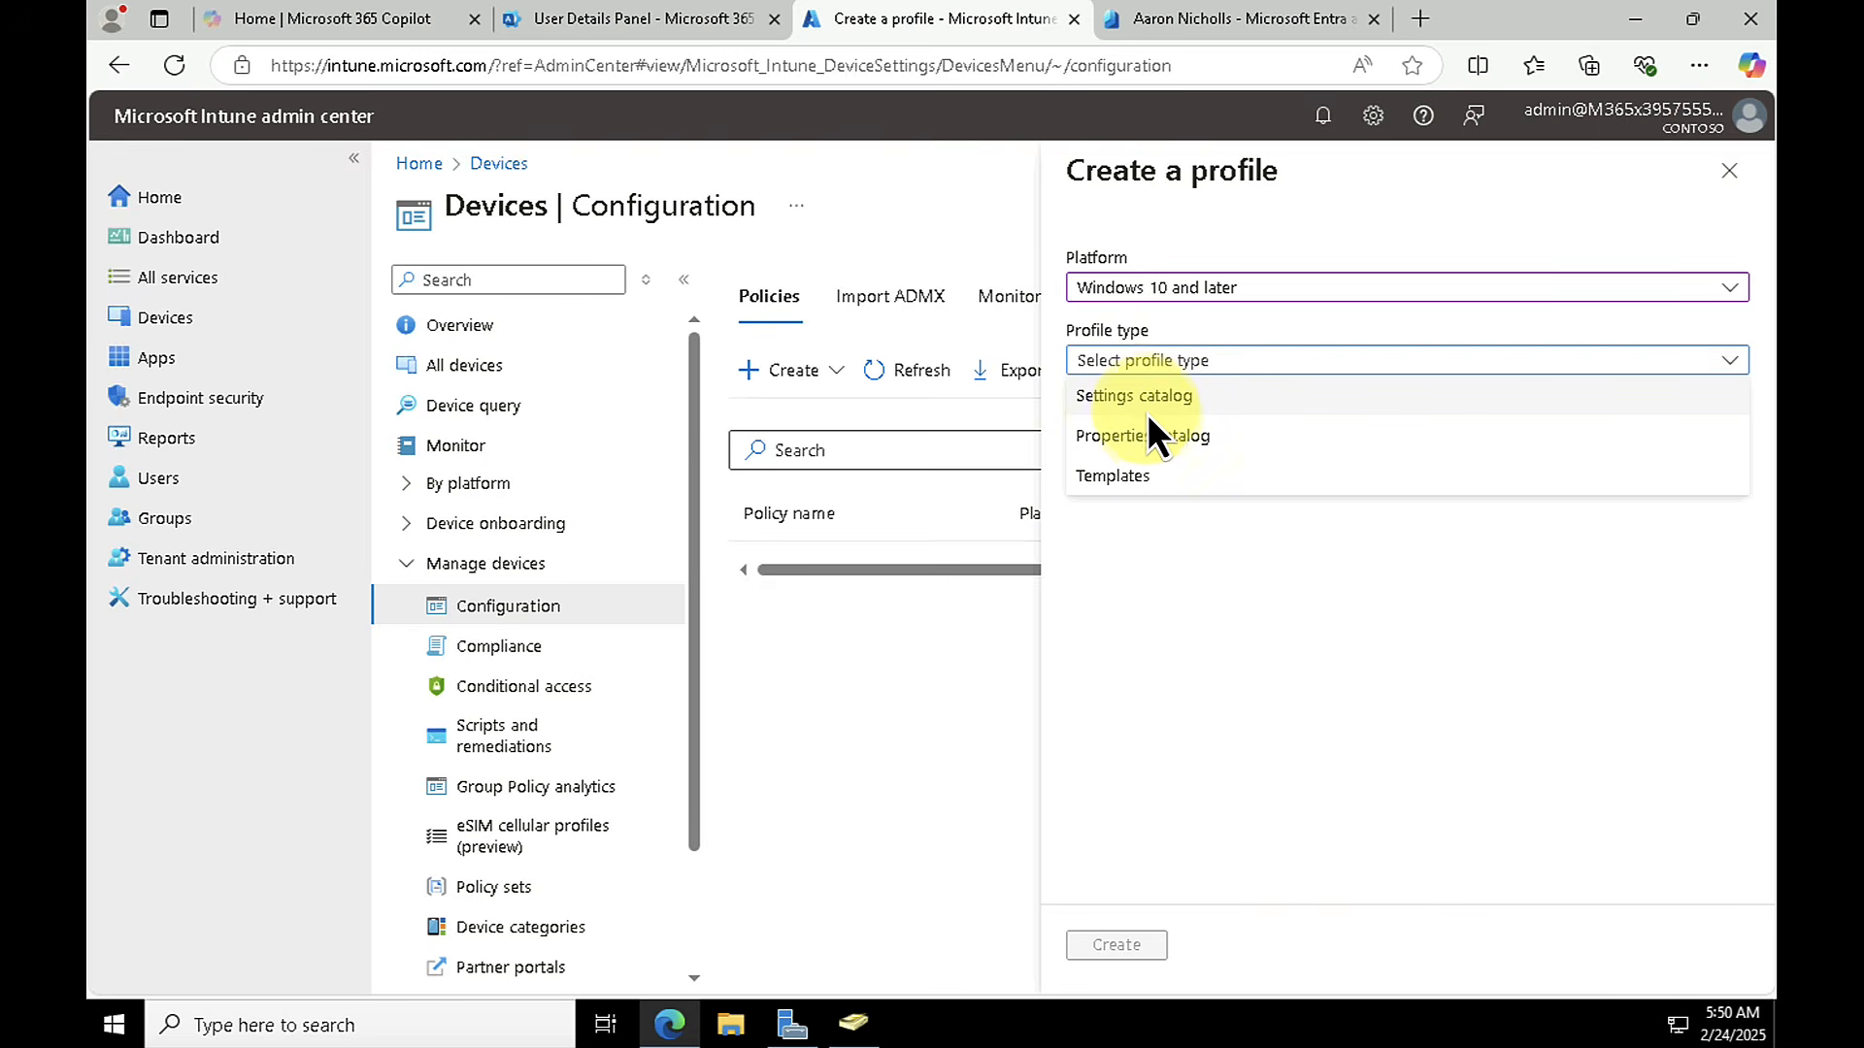
pyautogui.click(1114, 476)
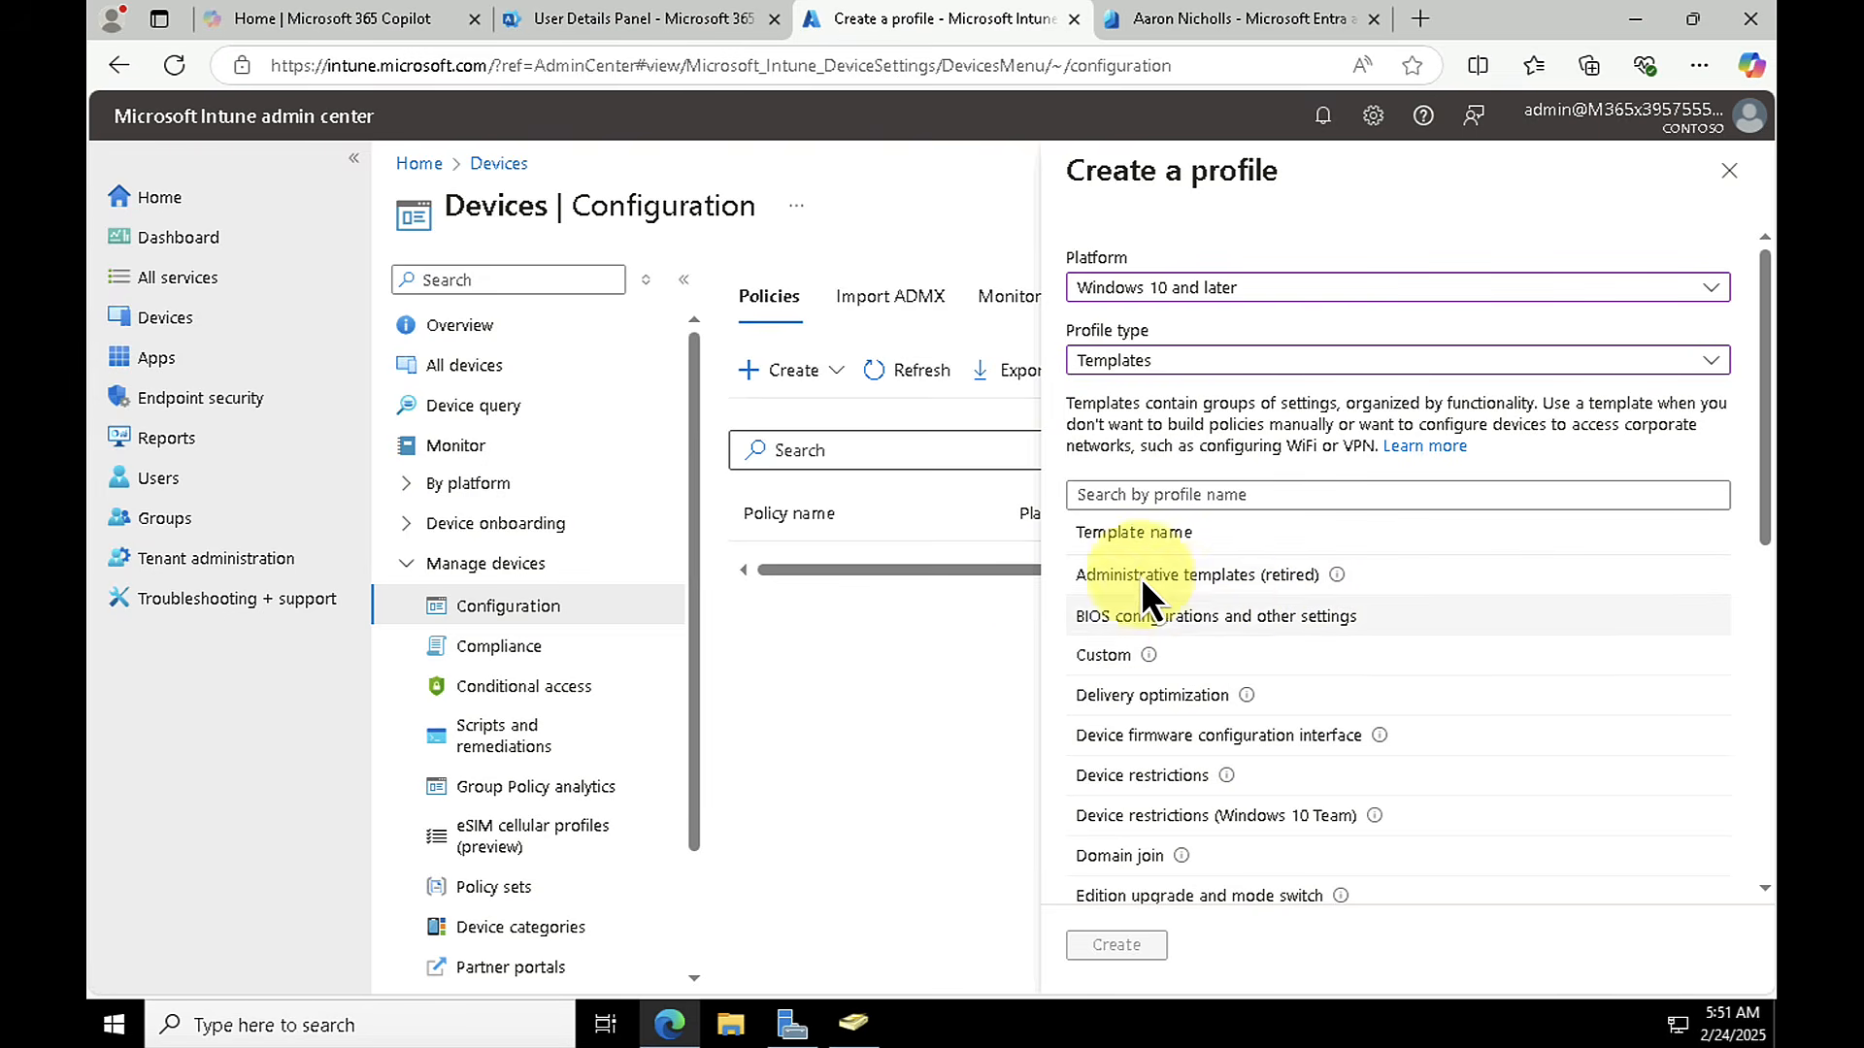
pyautogui.scroll(-3, 1115, 674)
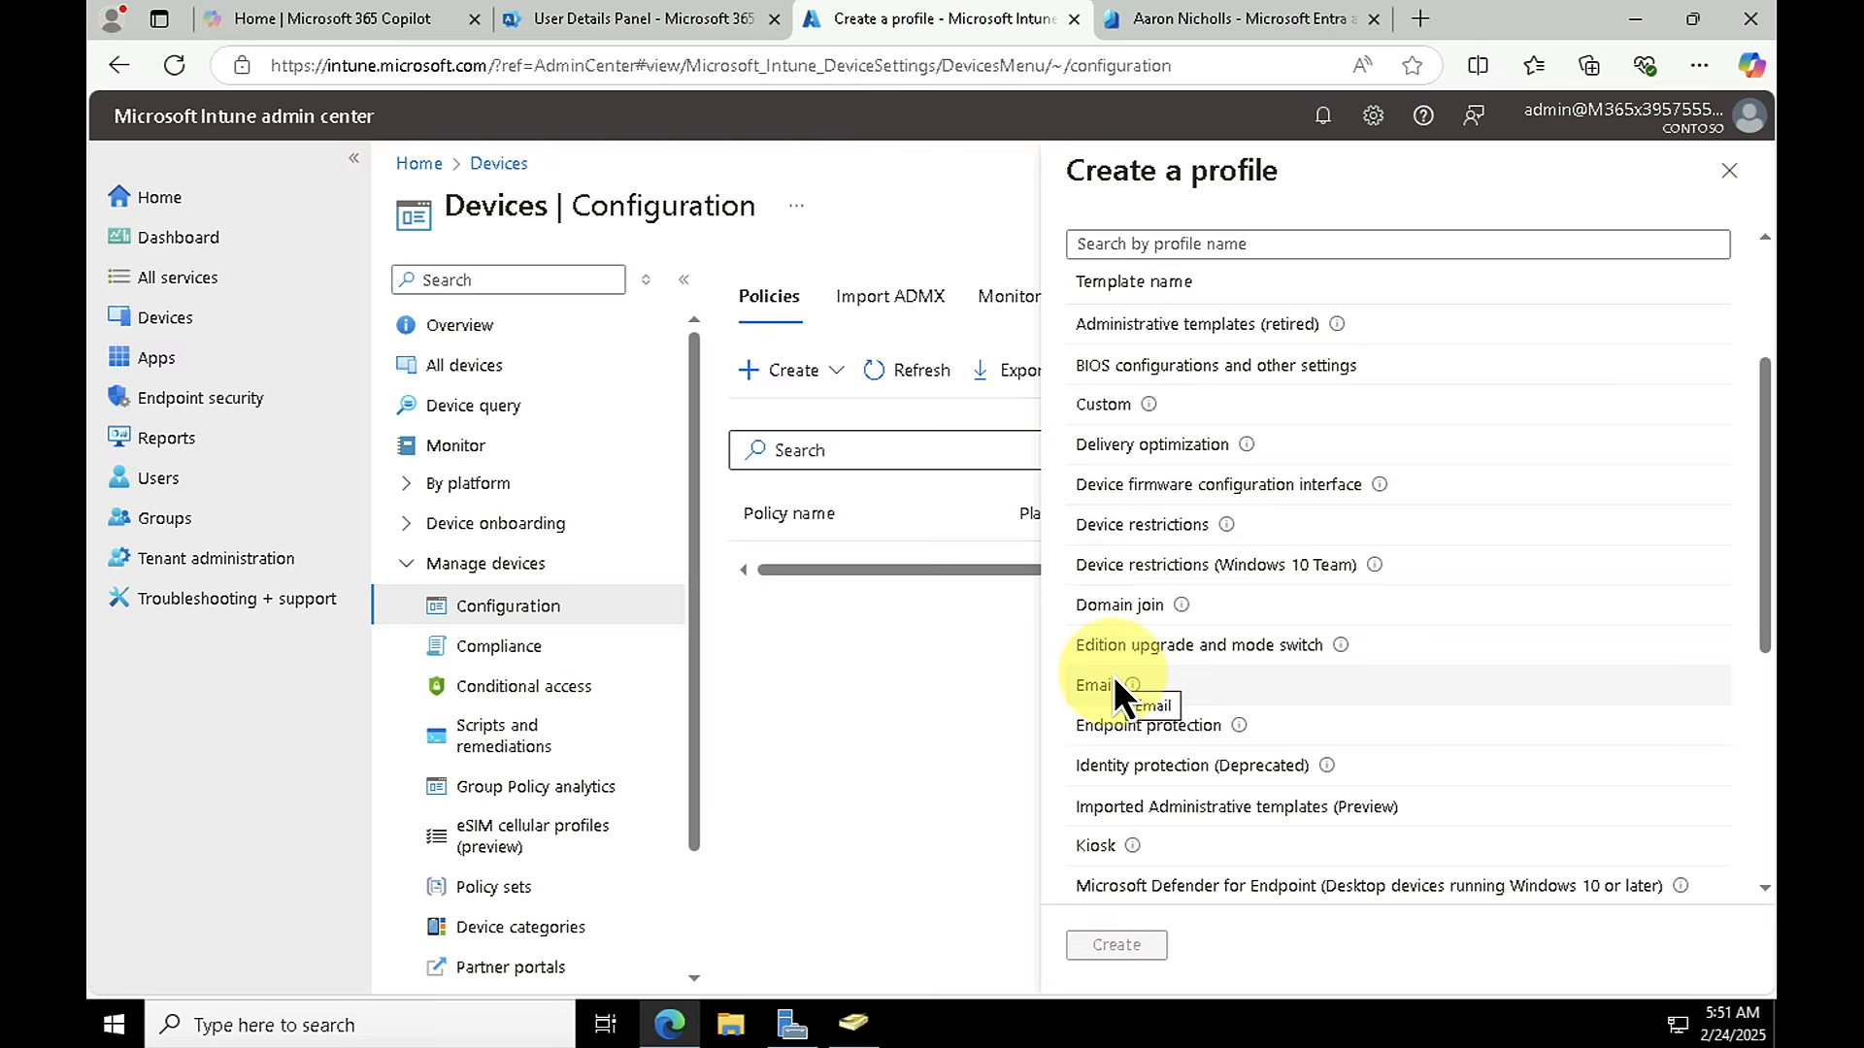
pyautogui.scroll(3, 1115, 675)
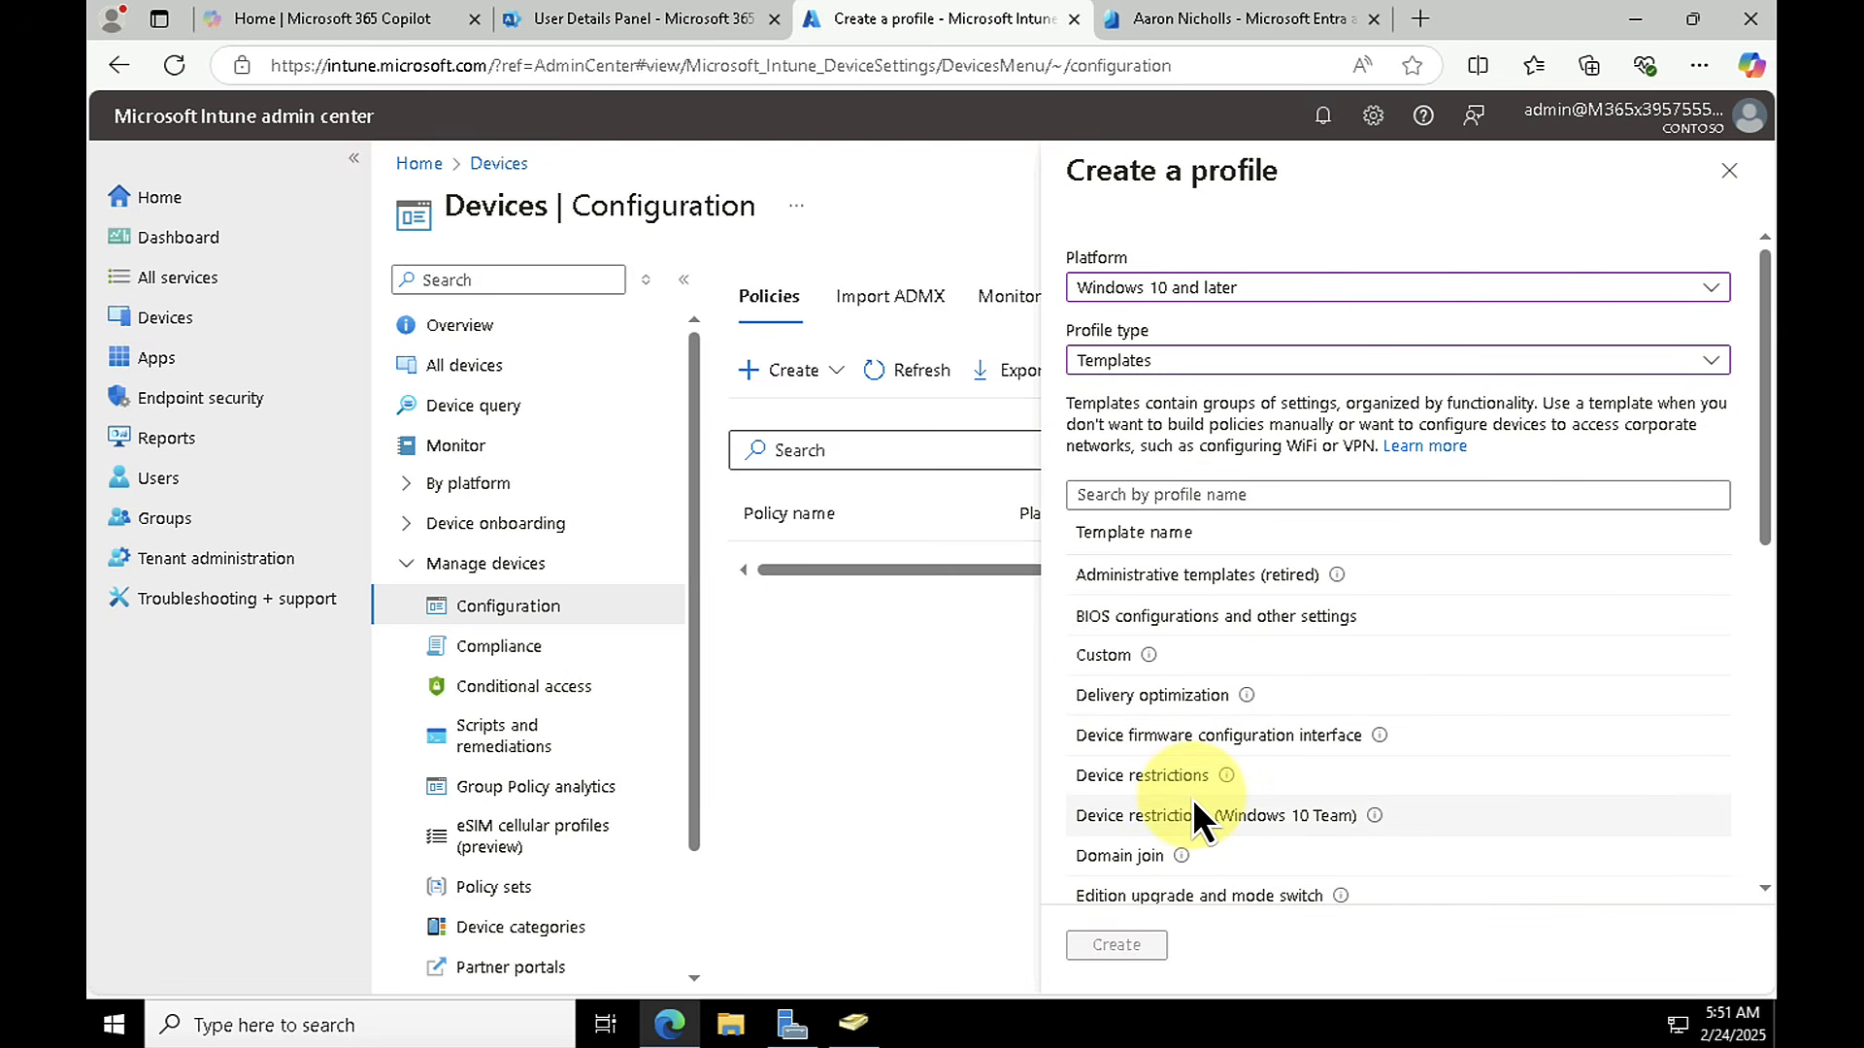
pyautogui.click(1144, 778)
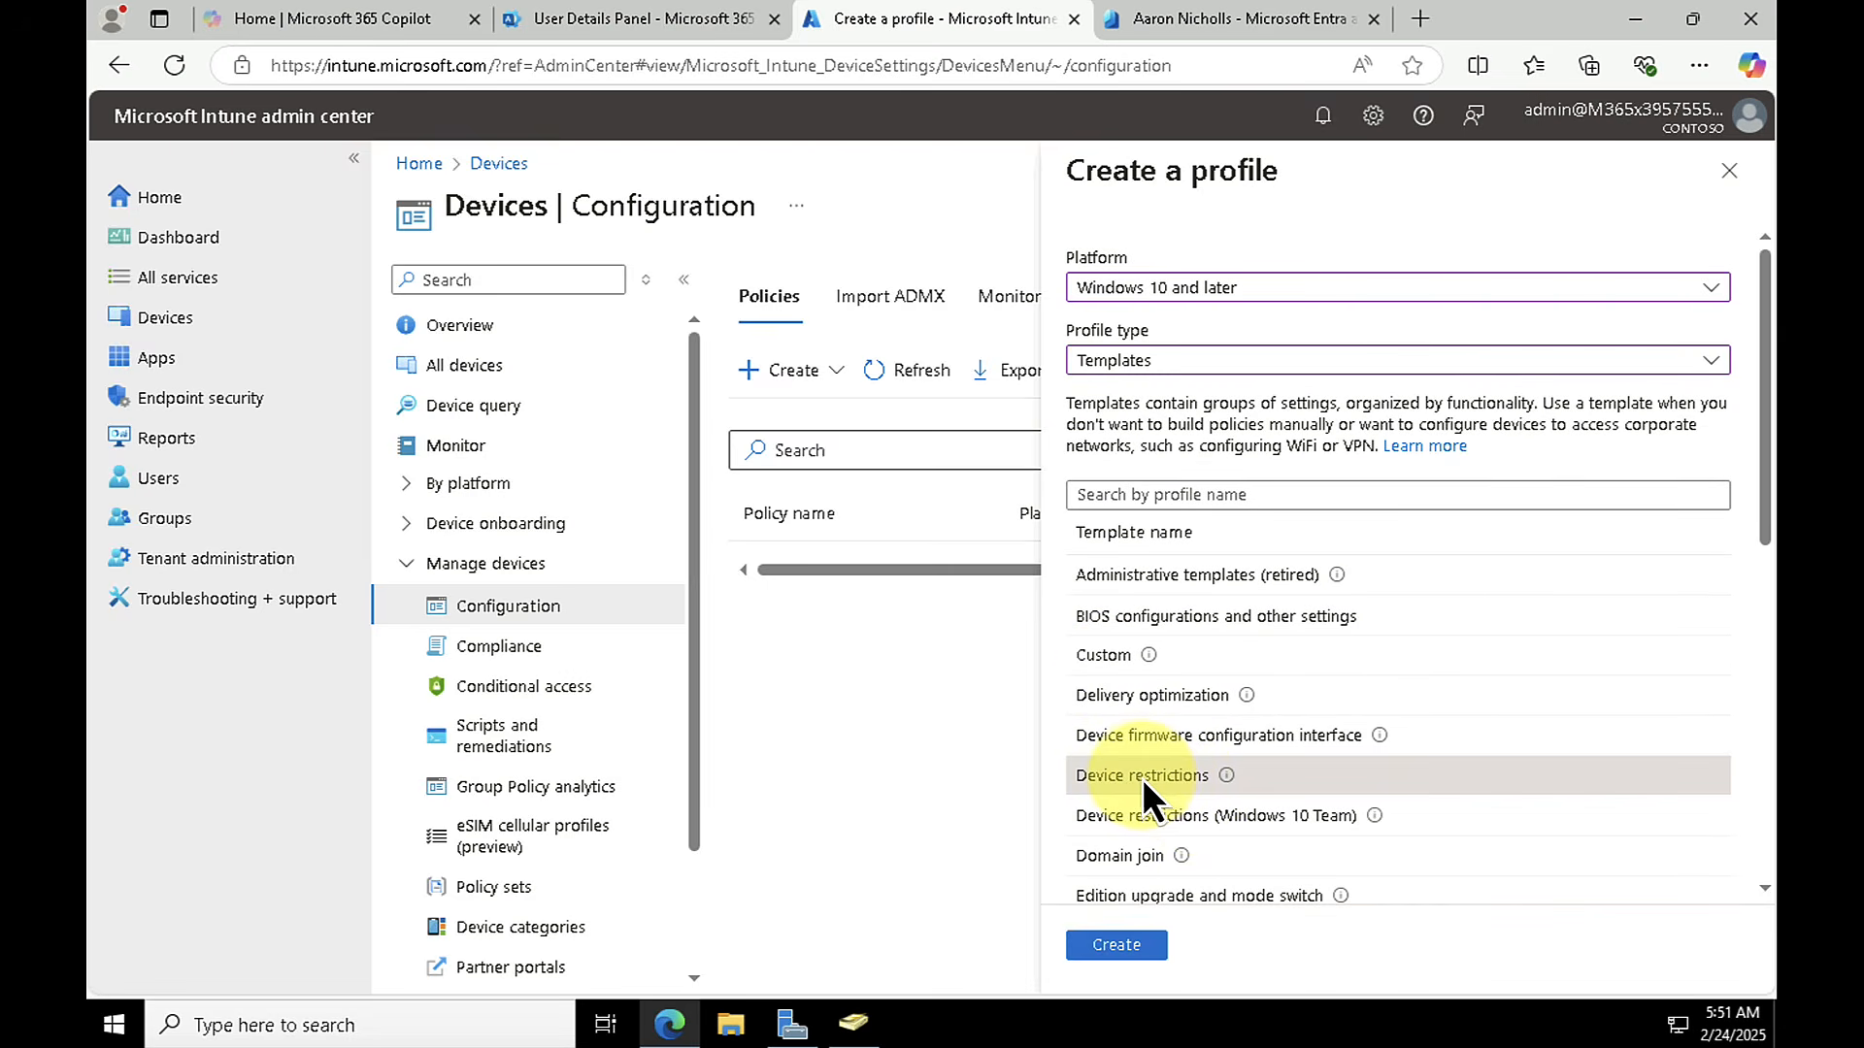
pyautogui.click(1126, 945)
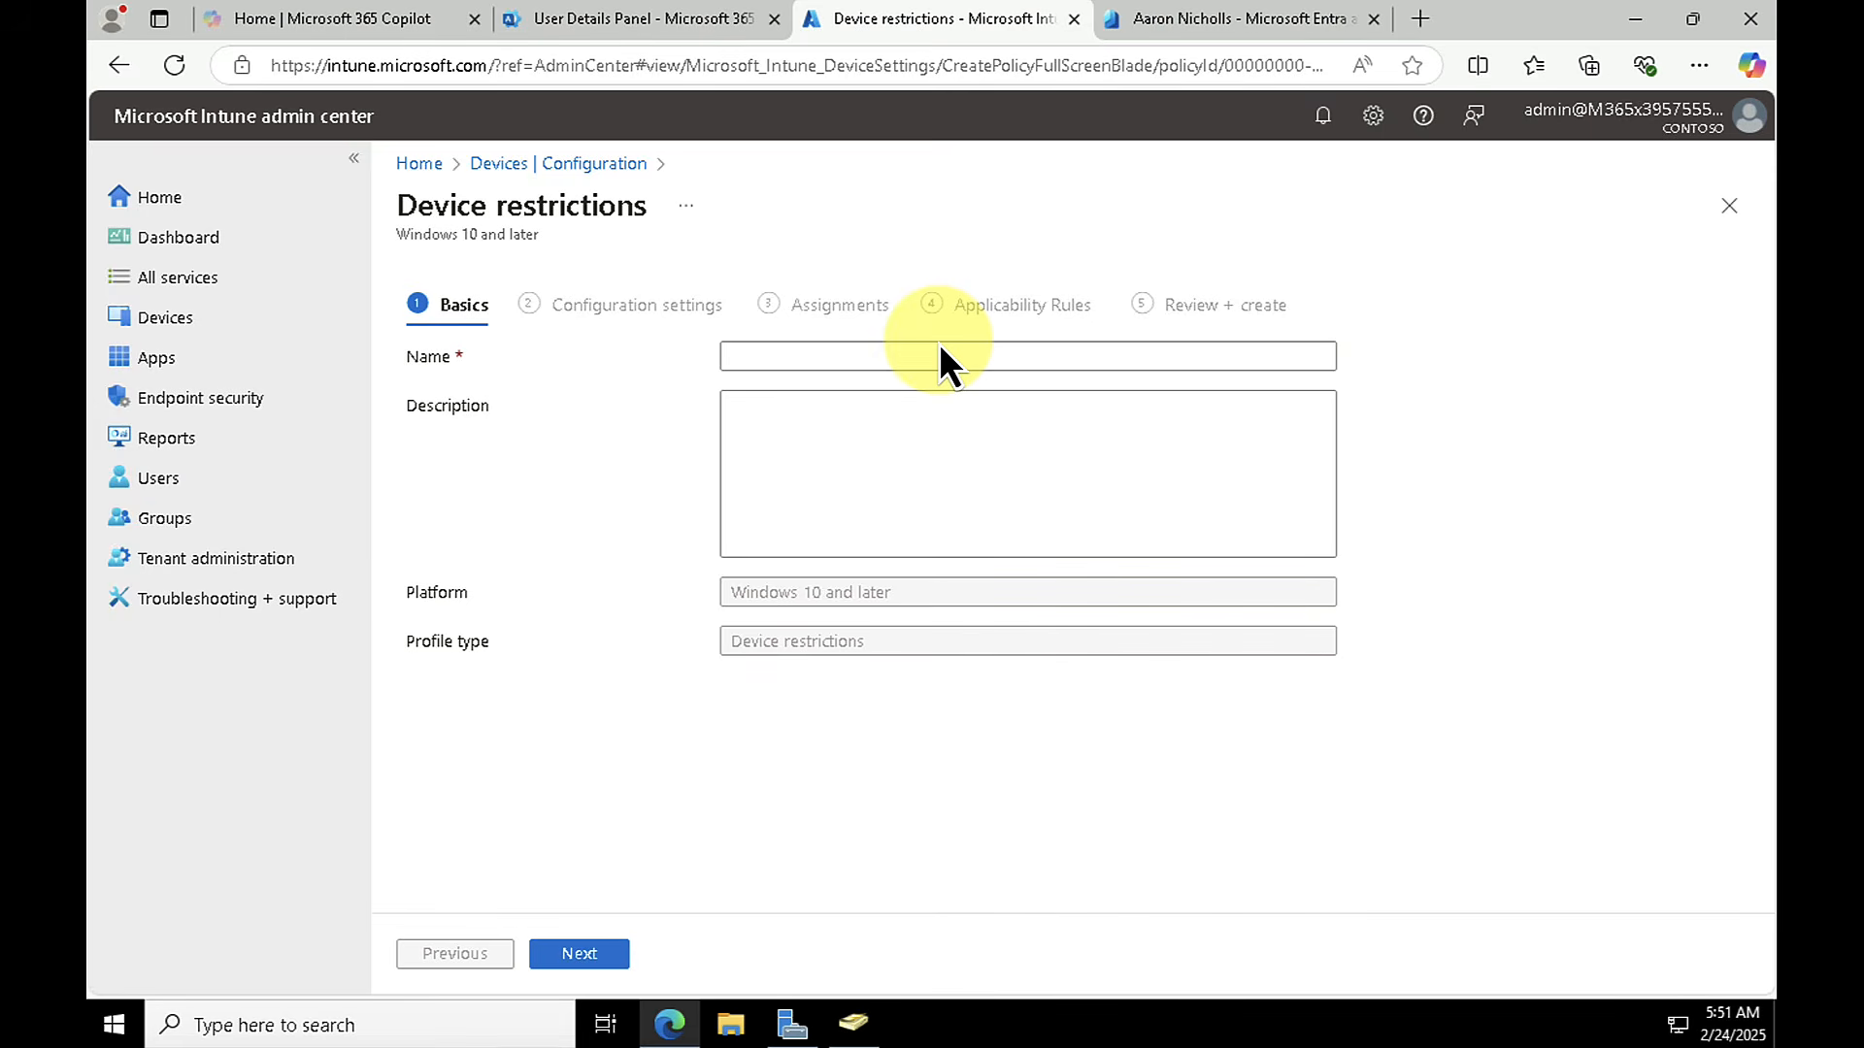
# Step: Name the profile "Contoso restrictions", leave the description blank, and continue to the configuration settings
pyautogui.click(847, 354)
pyautogui.write('Contoso restrictions')
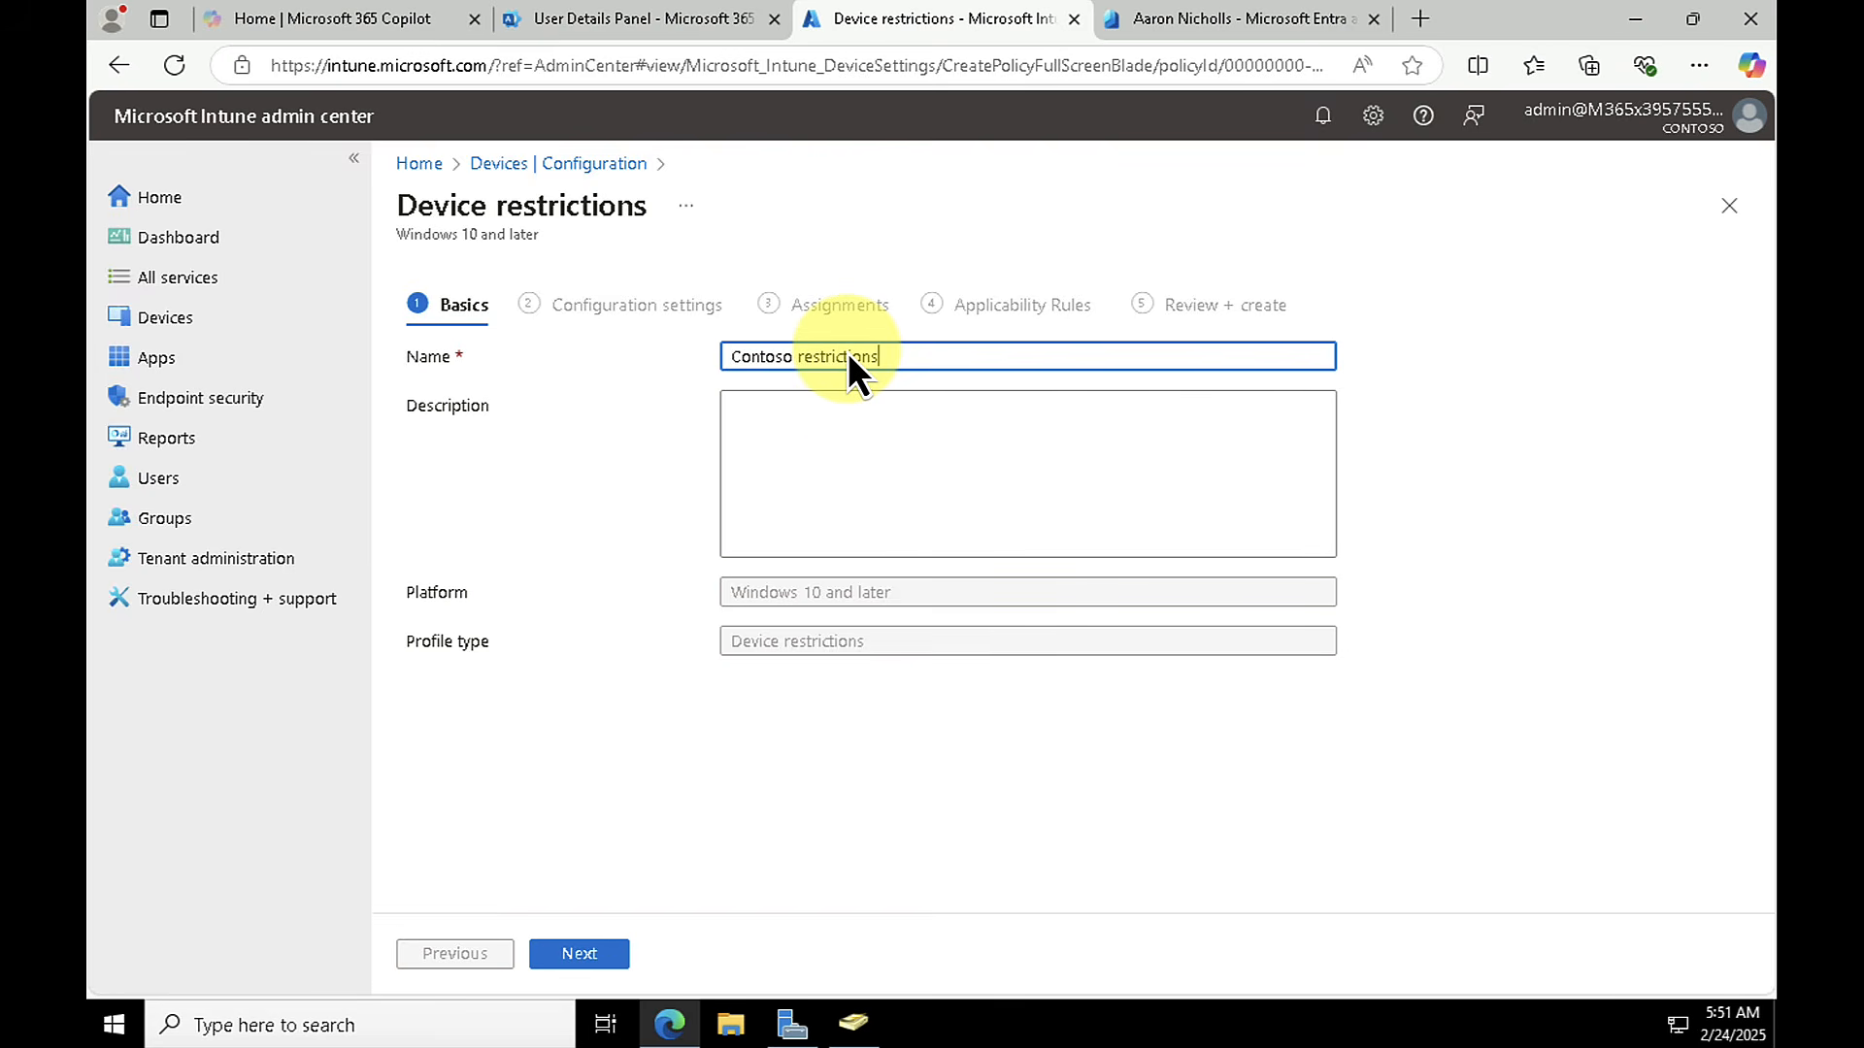
pyautogui.click(798, 468)
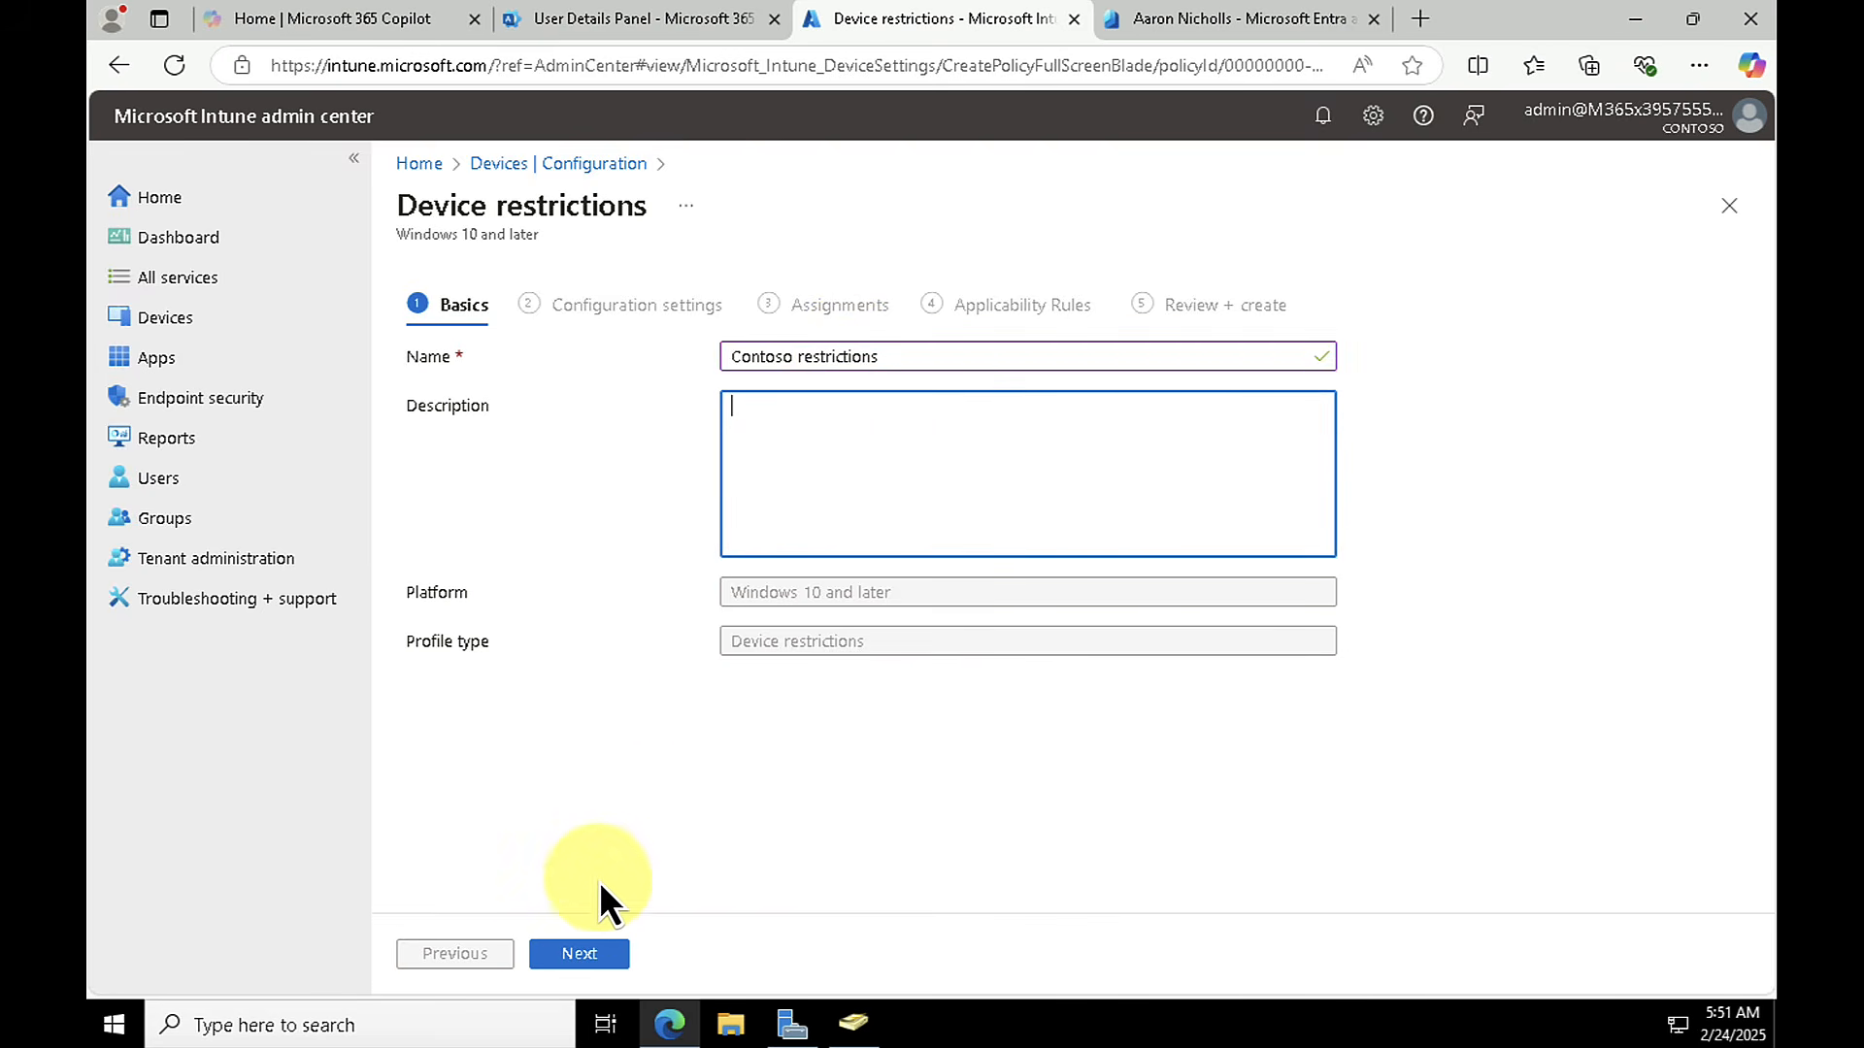
pyautogui.click(579, 956)
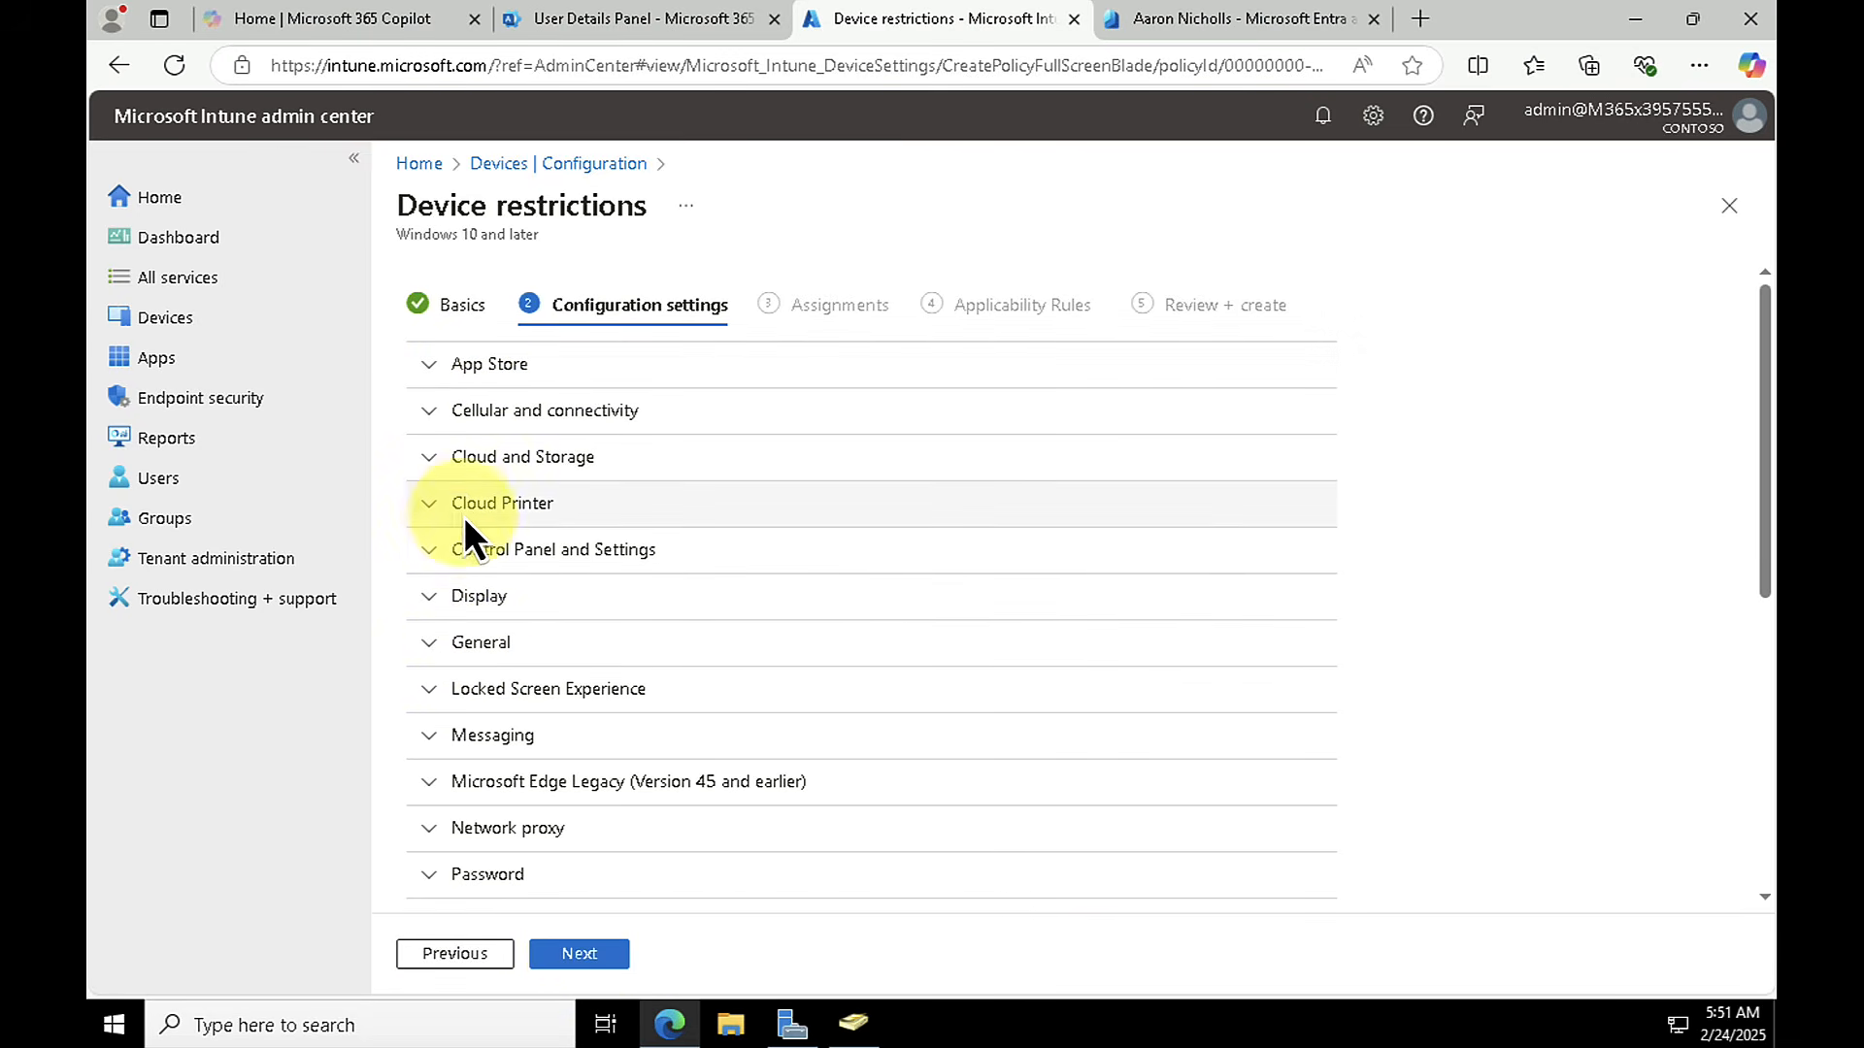
# Step: Review the Cloud and Storage restrictions, set Gaming to Block under Control Panel and Settings, and continue to the assignments
pyautogui.click(428, 456)
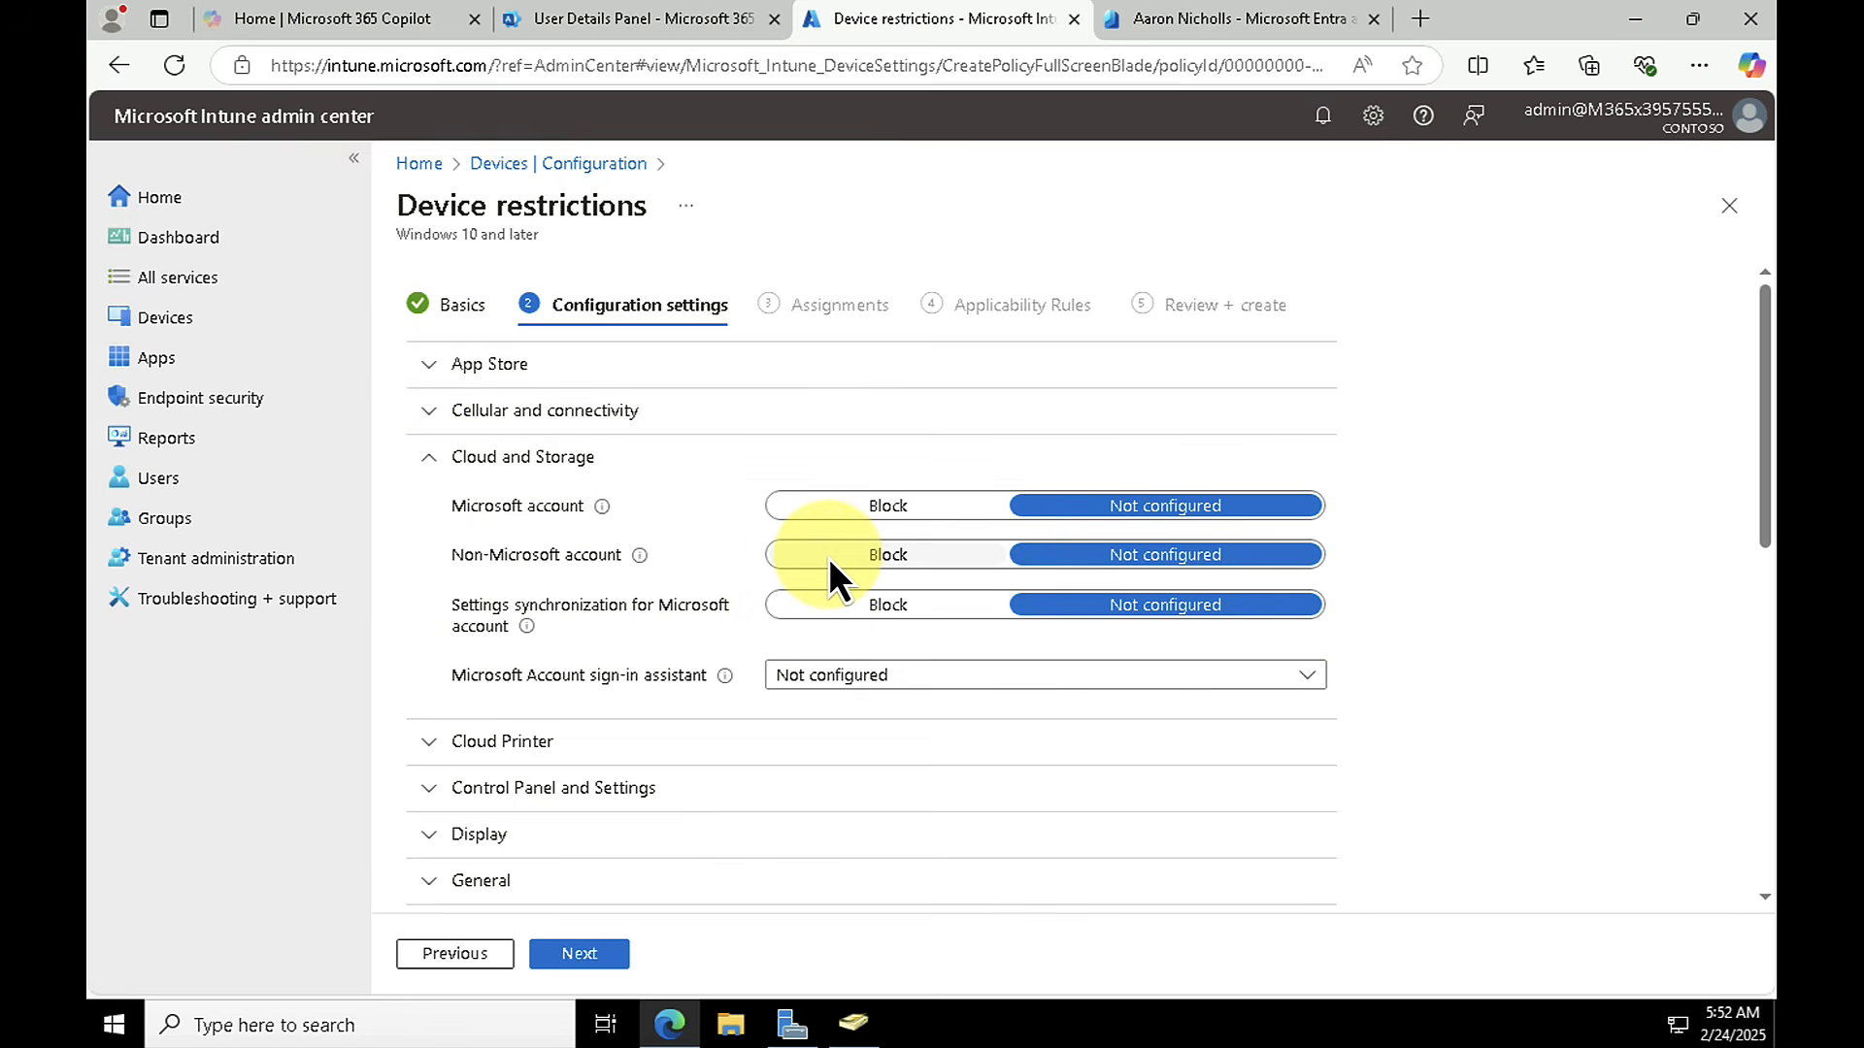
pyautogui.click(428, 460)
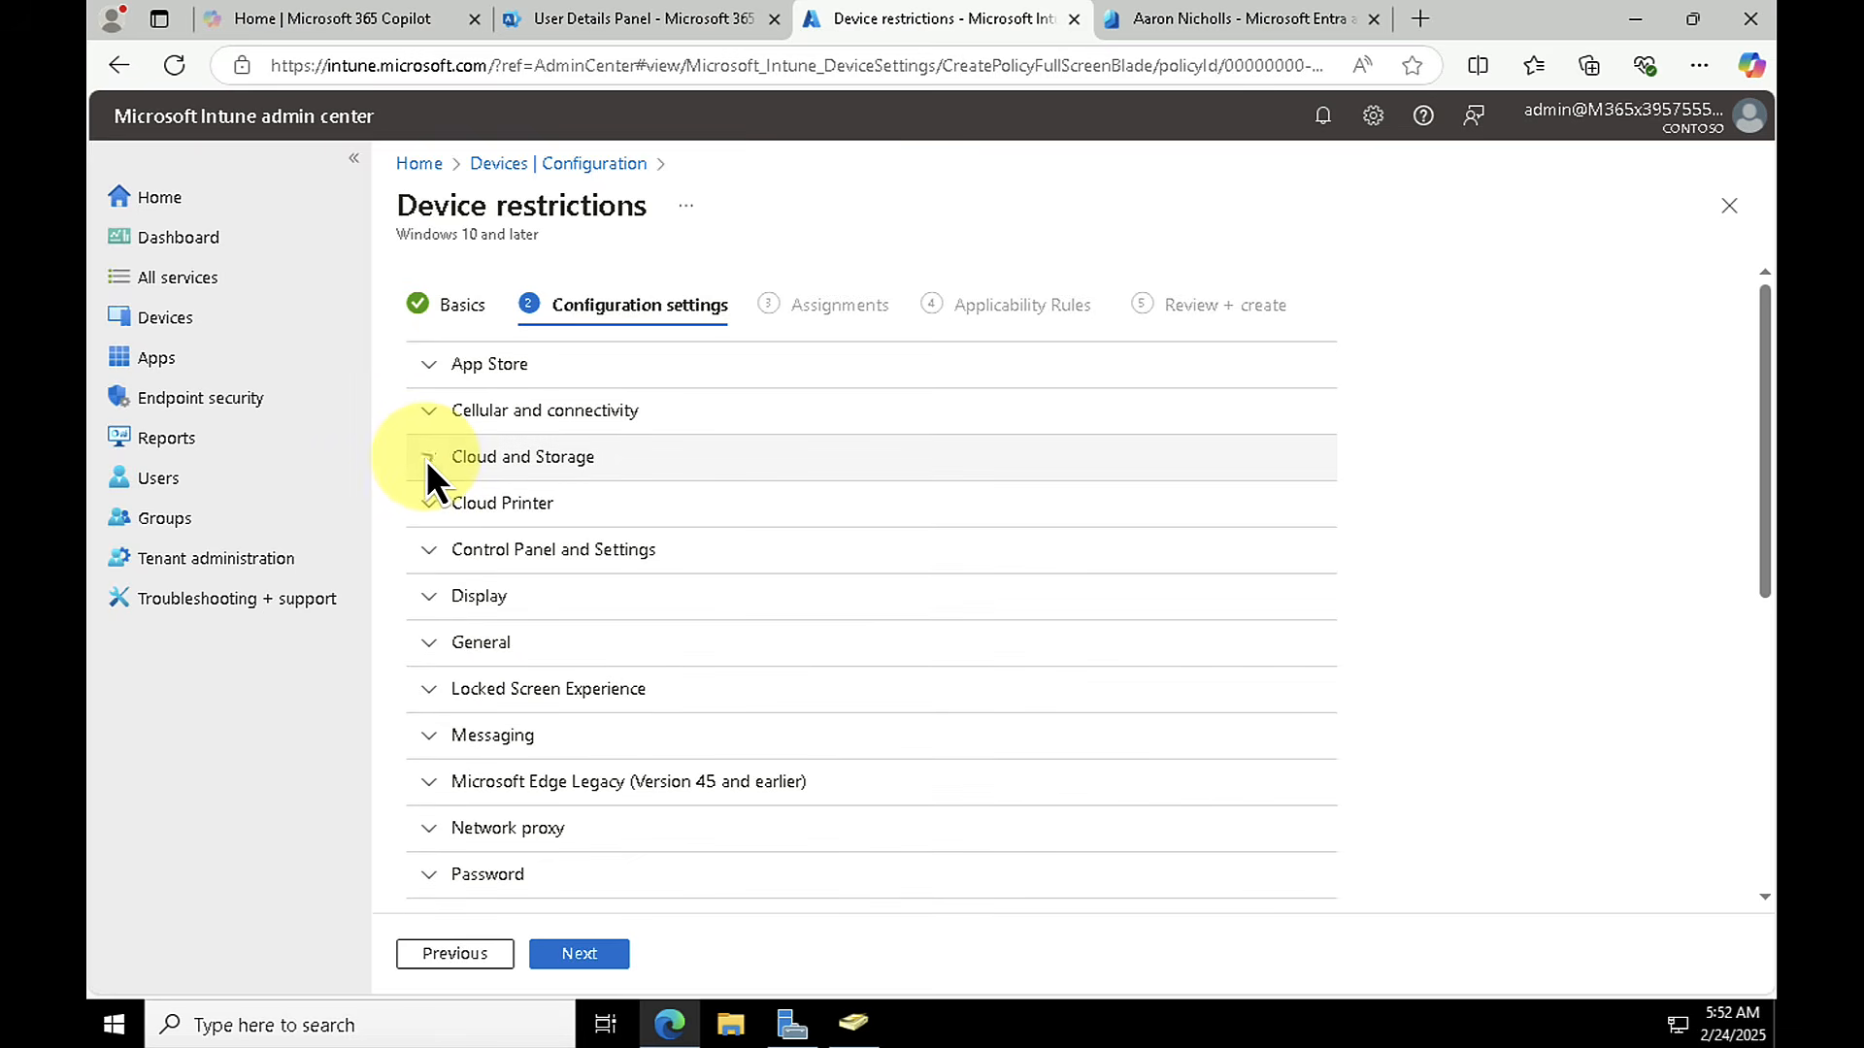
pyautogui.click(436, 563)
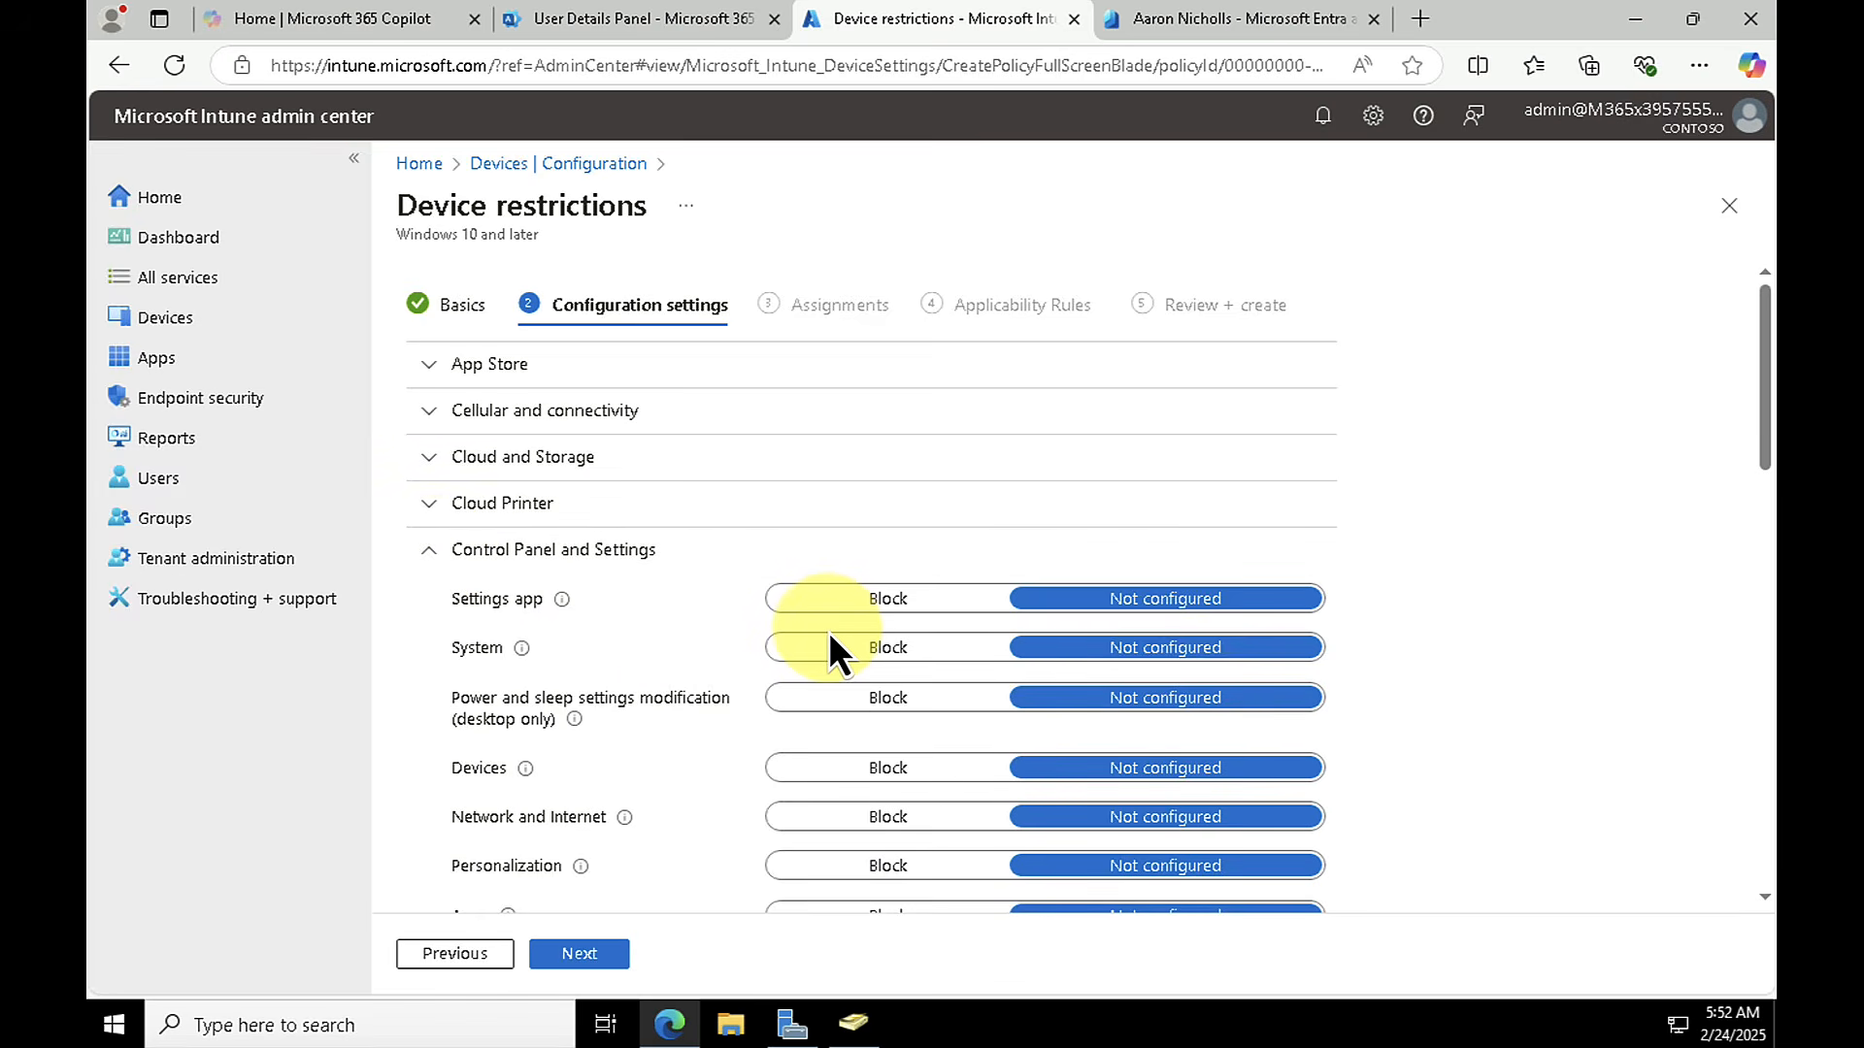
pyautogui.scroll(-1, 829, 641)
pyautogui.scroll(-1, 829, 642)
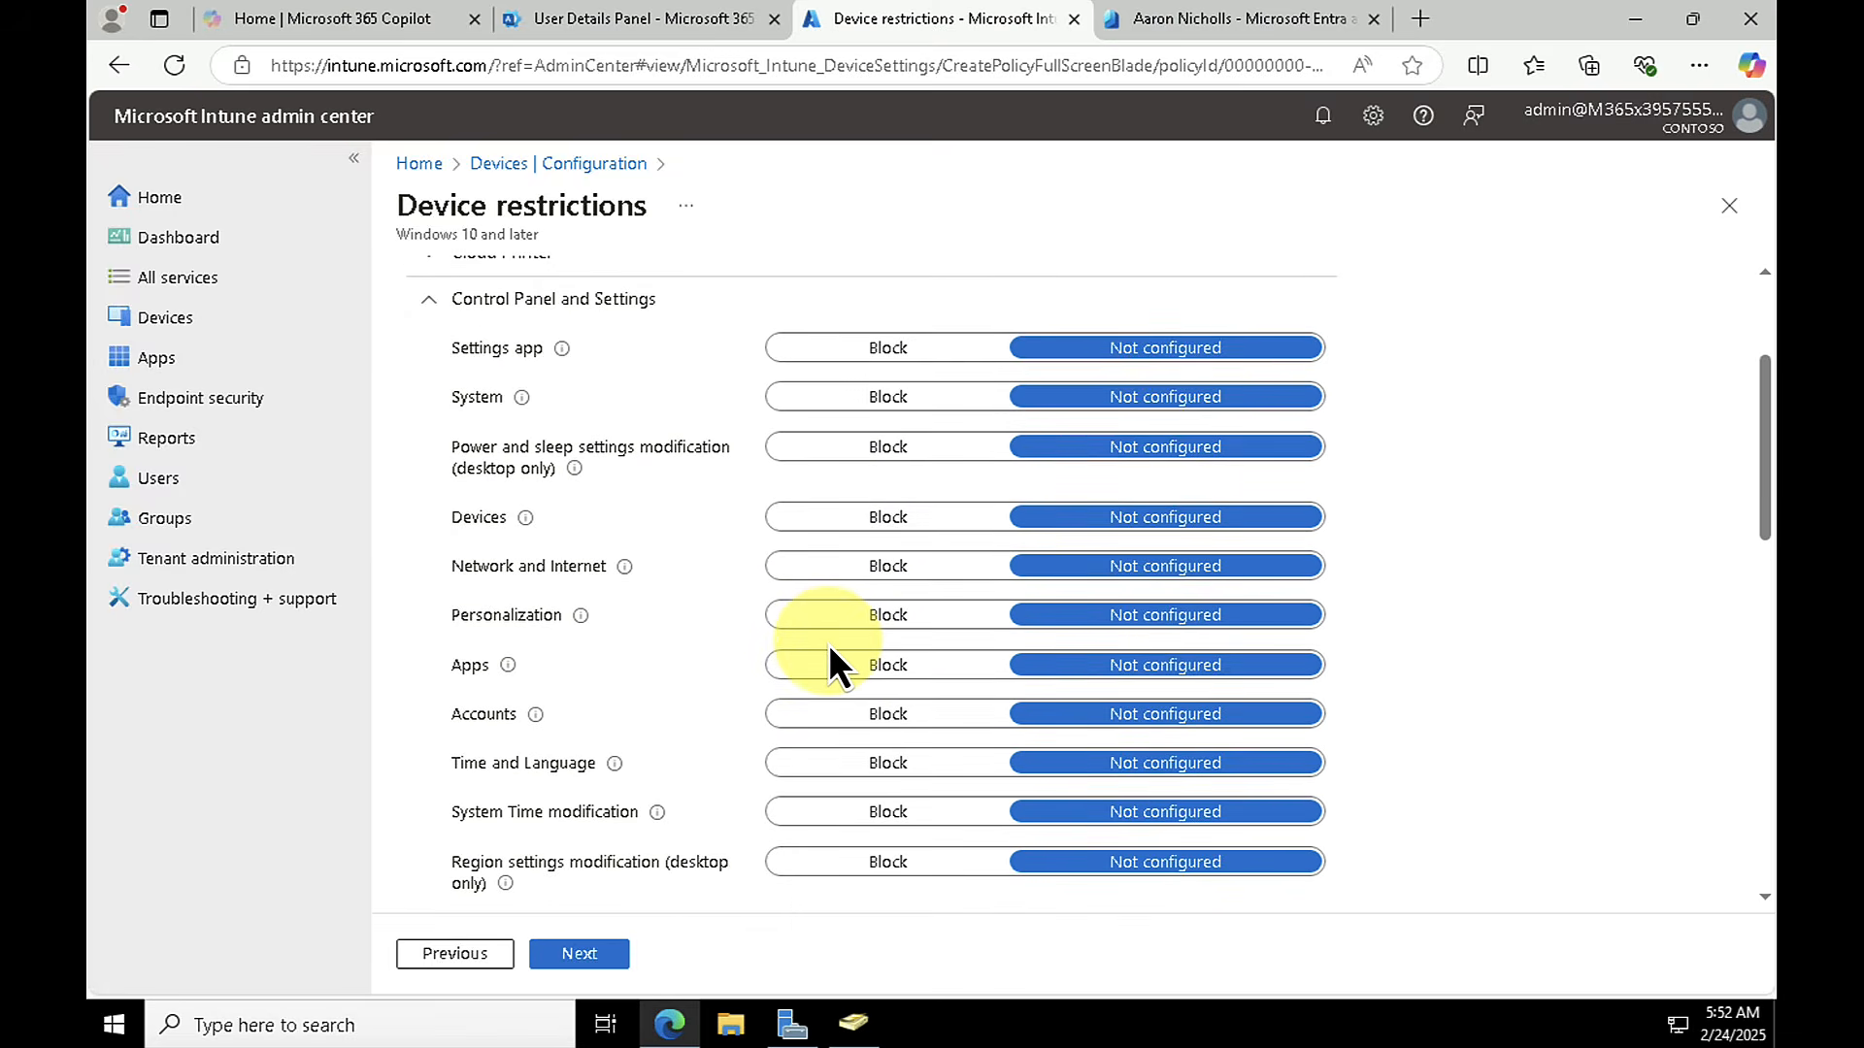
pyautogui.scroll(-1, 827, 645)
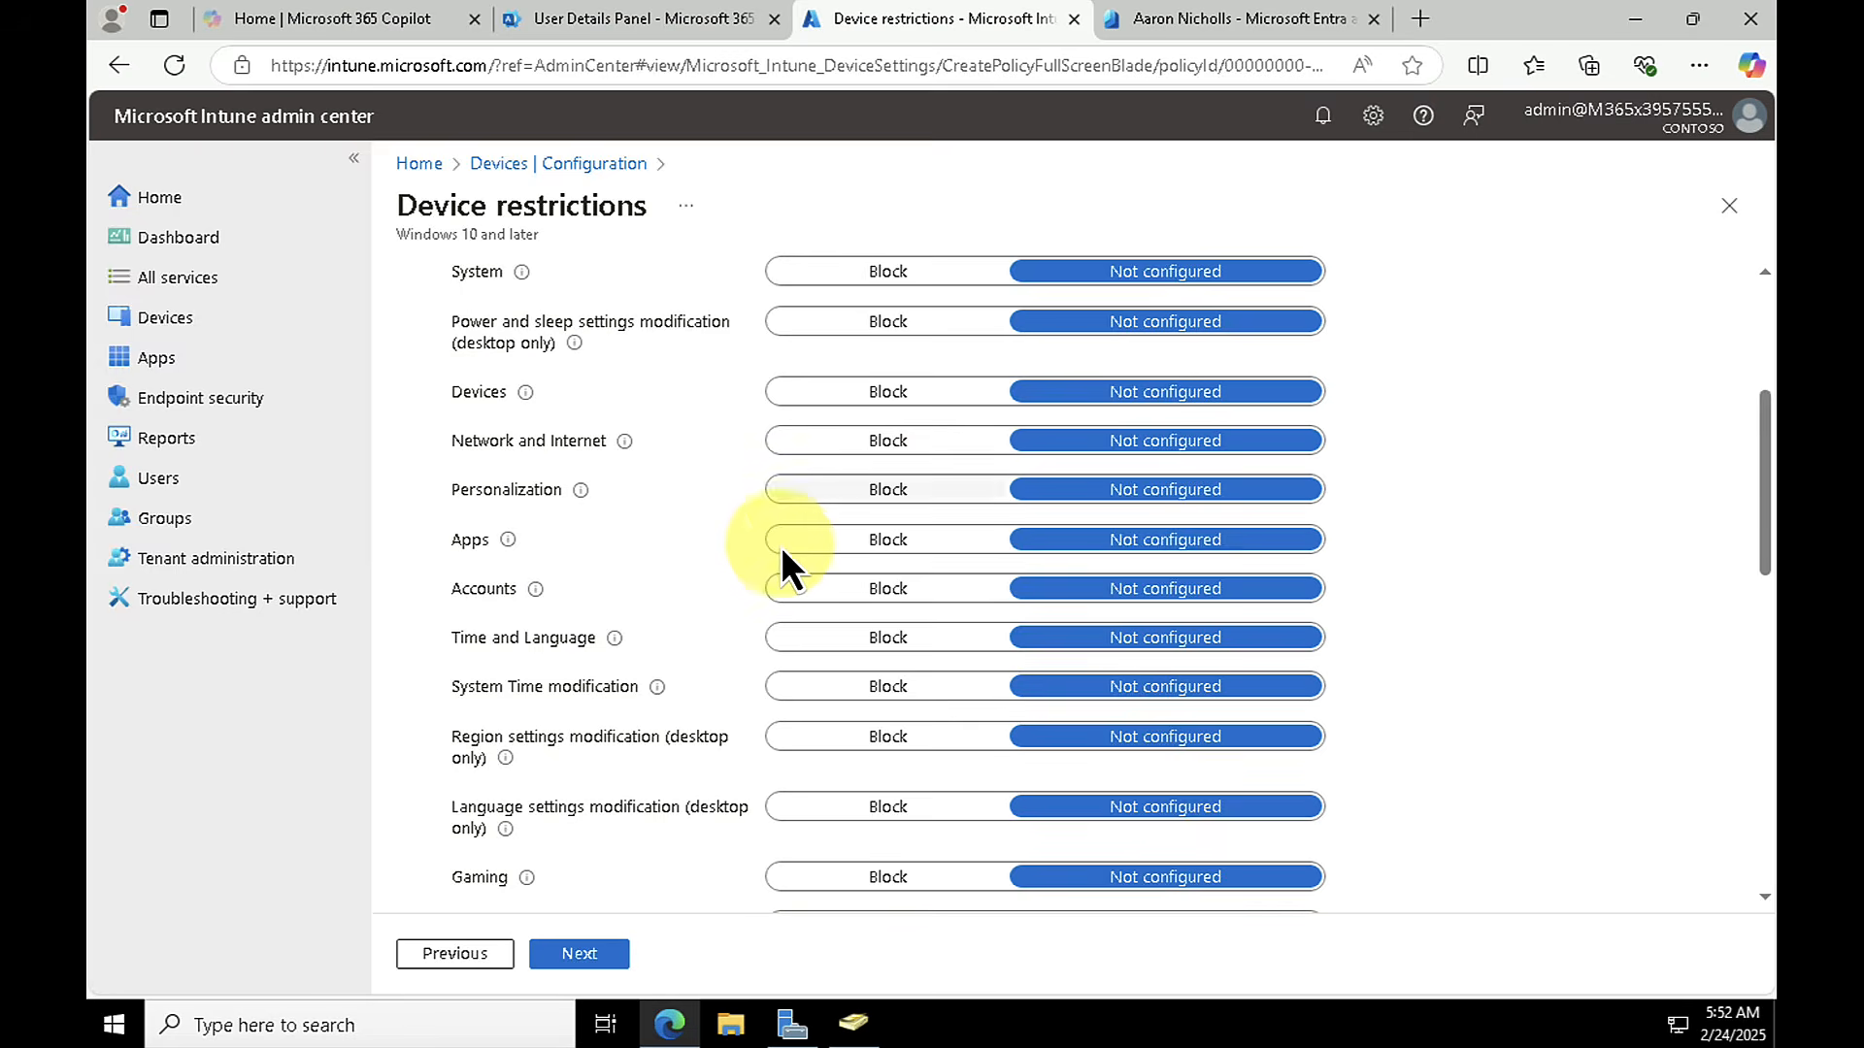
pyautogui.scroll(-1, 769, 557)
pyautogui.scroll(-1, 767, 557)
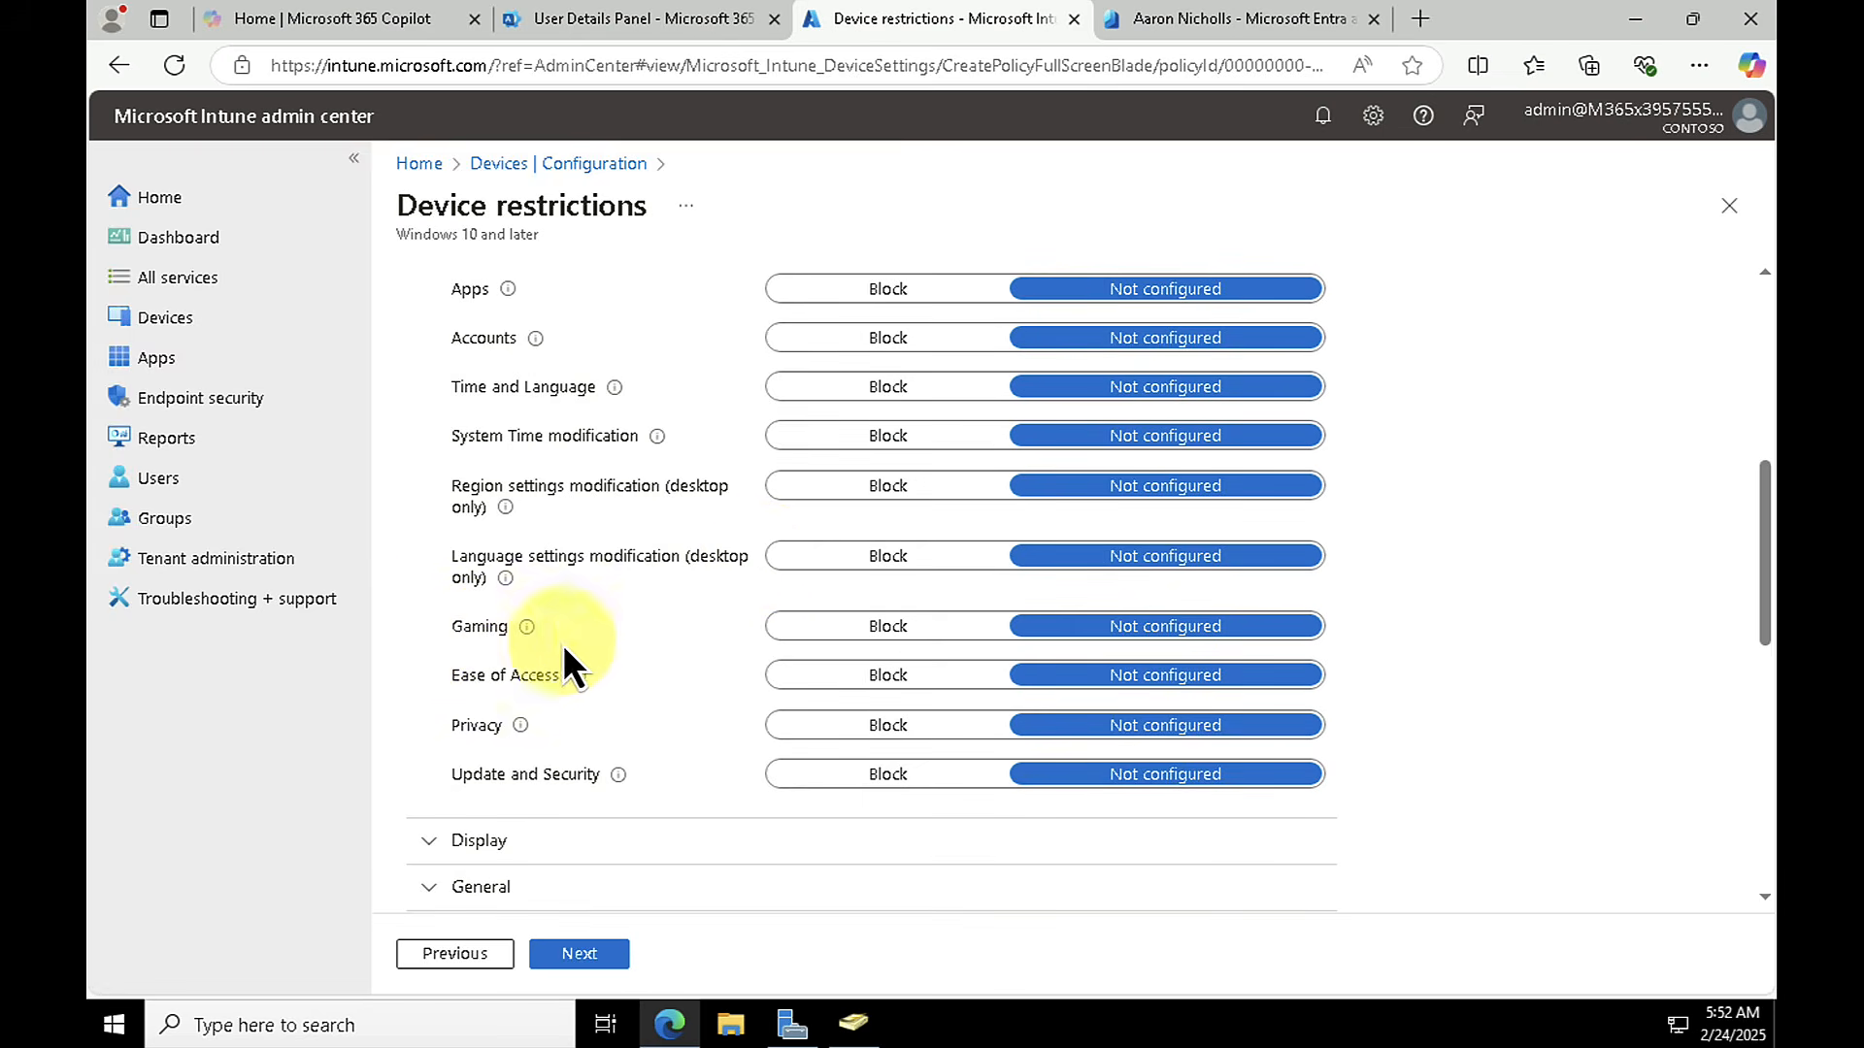
pyautogui.click(906, 637)
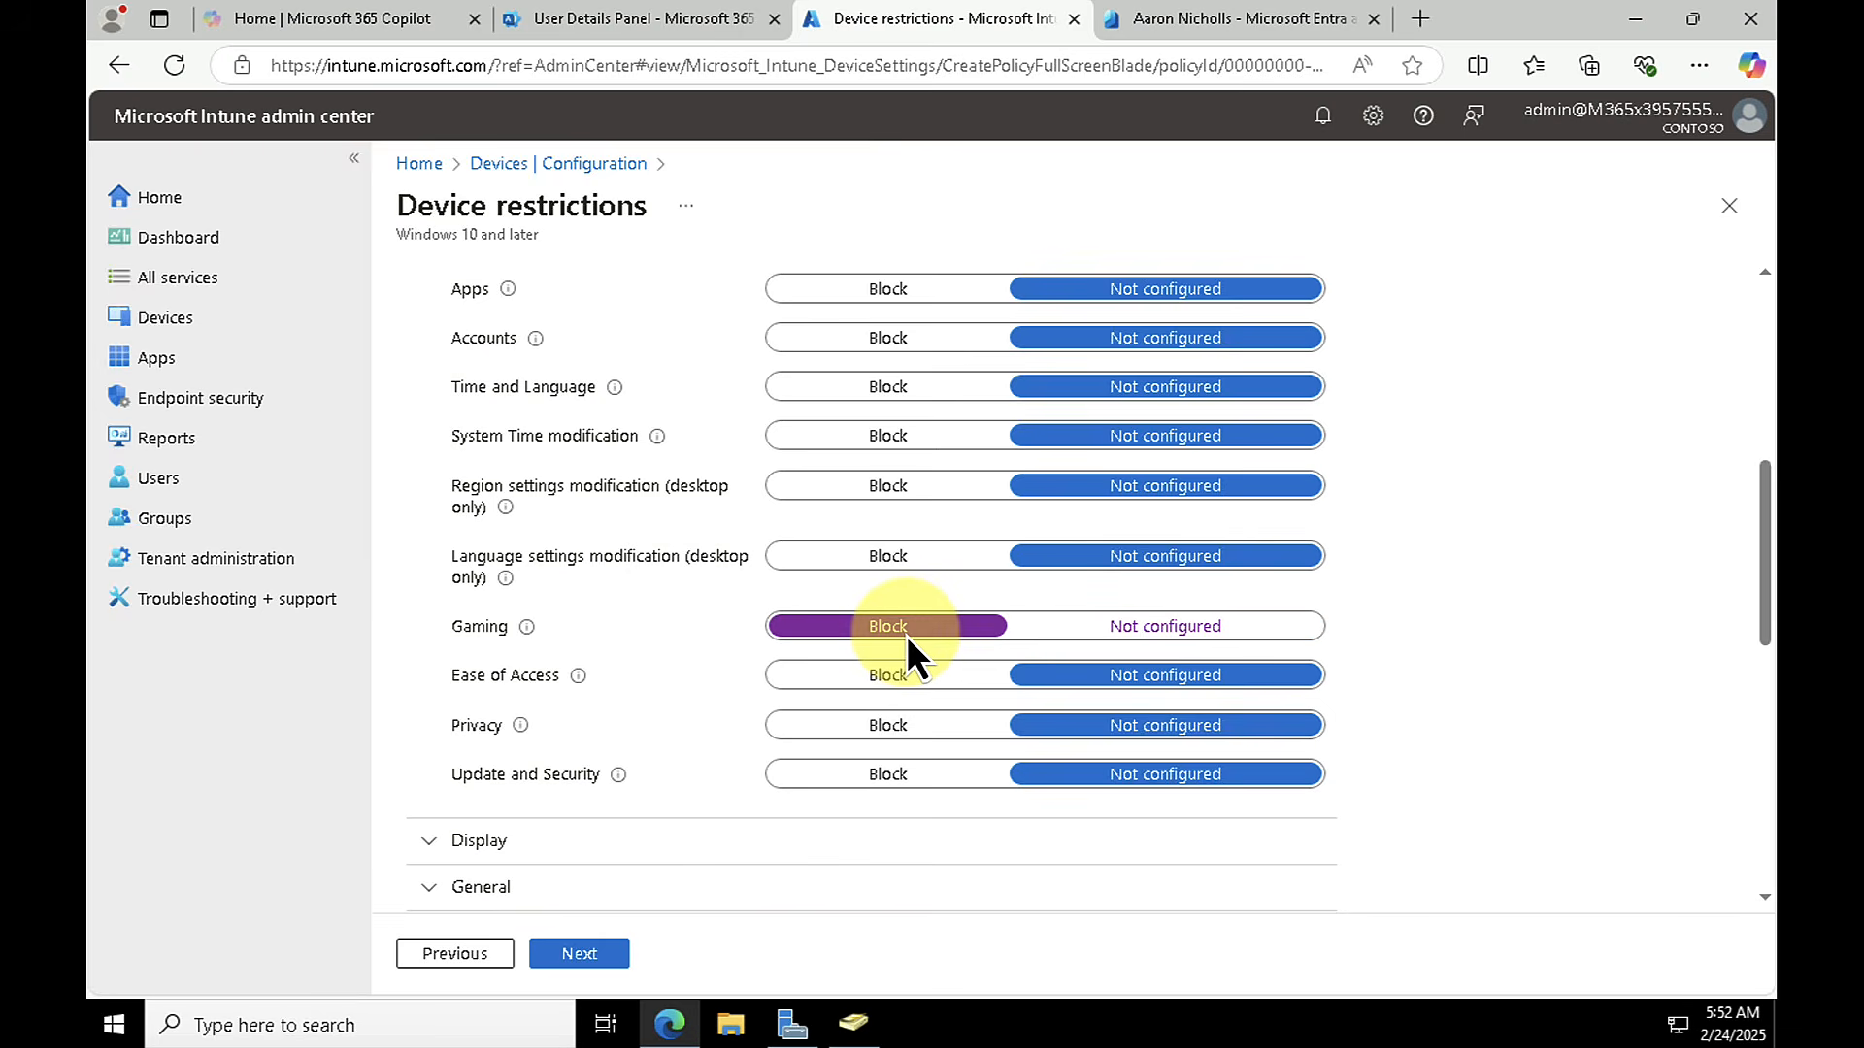
pyautogui.scroll(1, 804, 755)
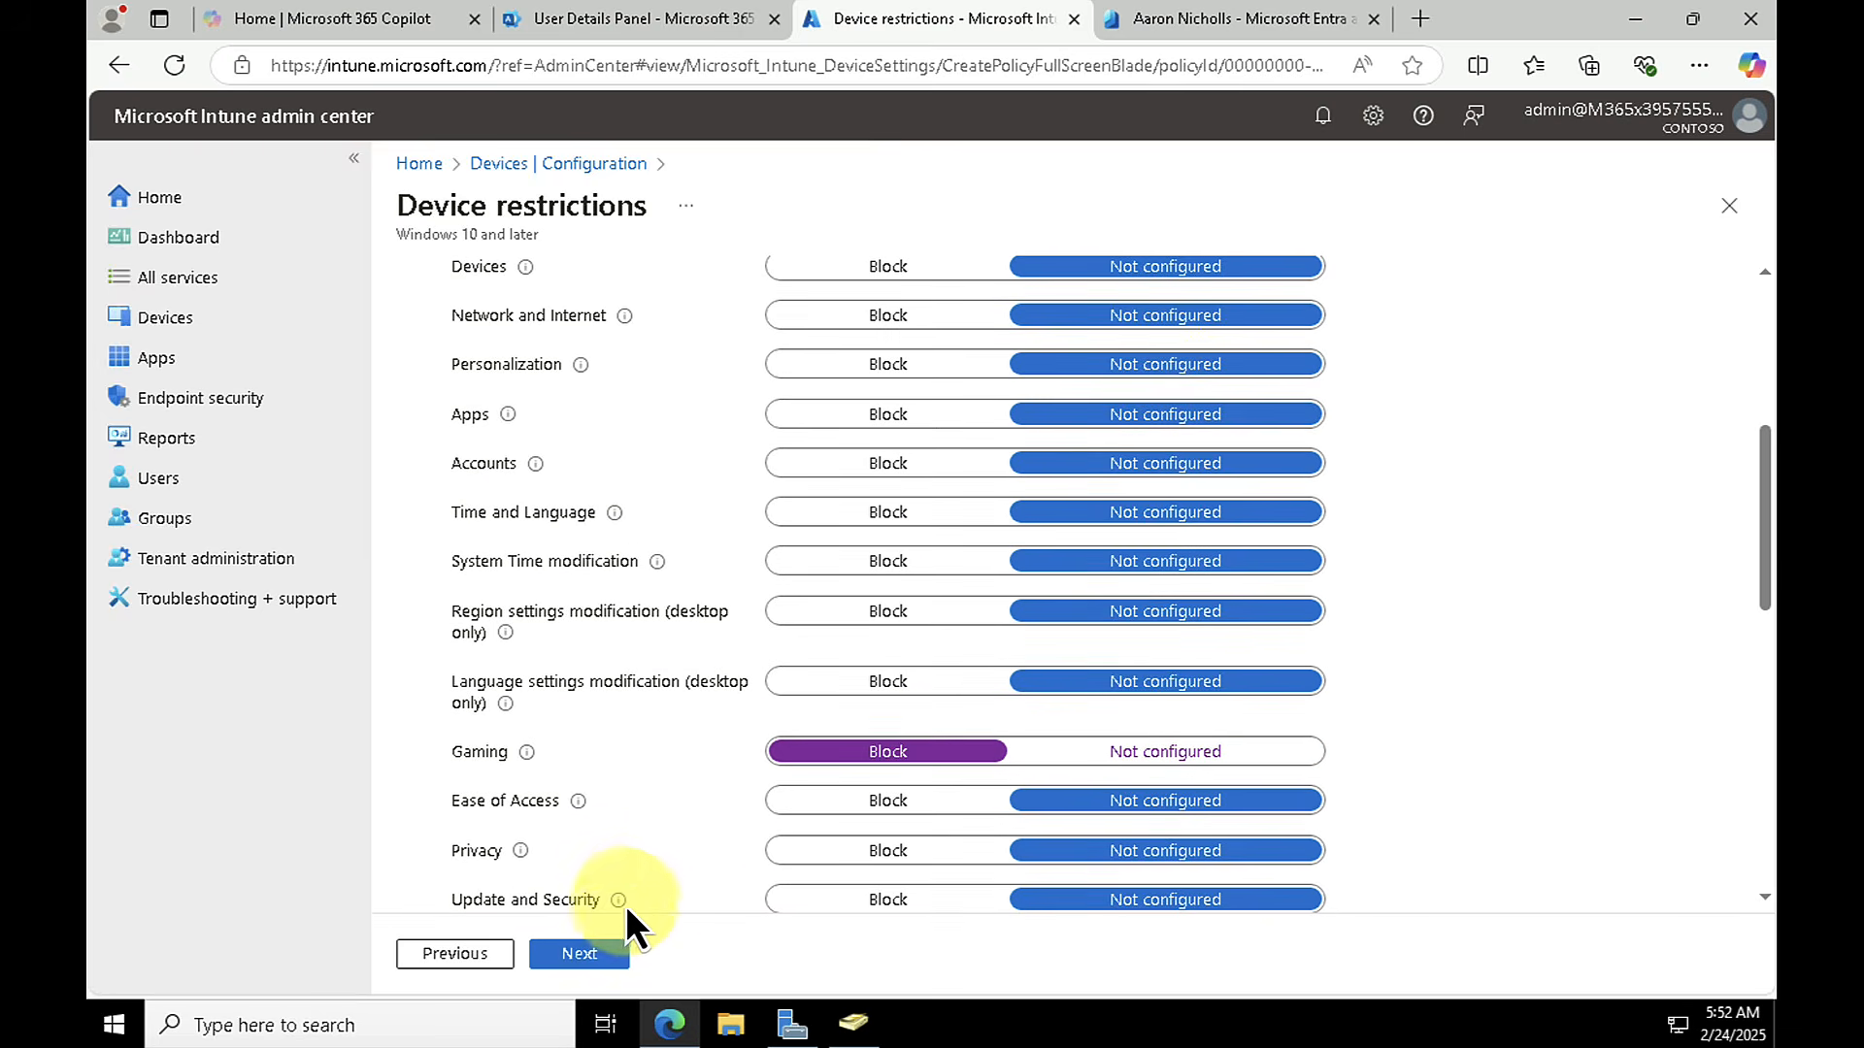
pyautogui.click(604, 955)
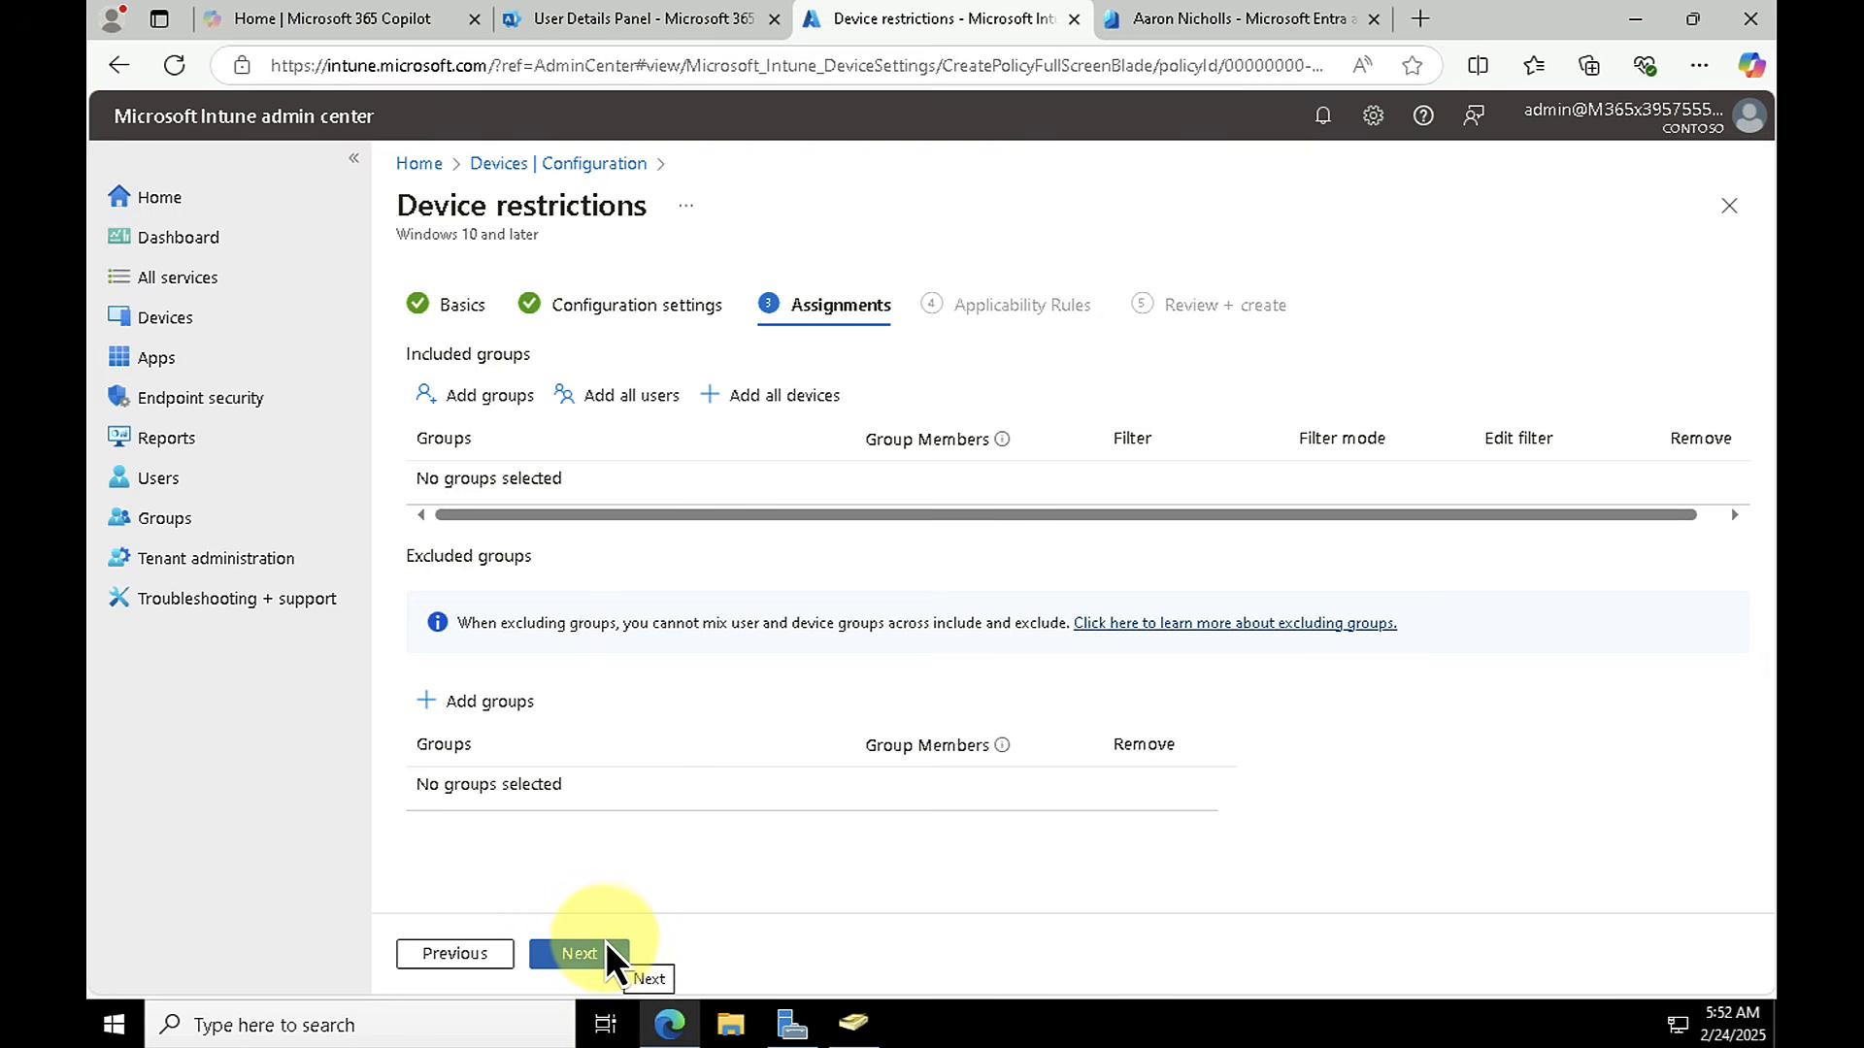
# Step: Search for "sales" and include the Sales group in the profile's assignments
pyautogui.click(472, 394)
pyautogui.click(476, 358)
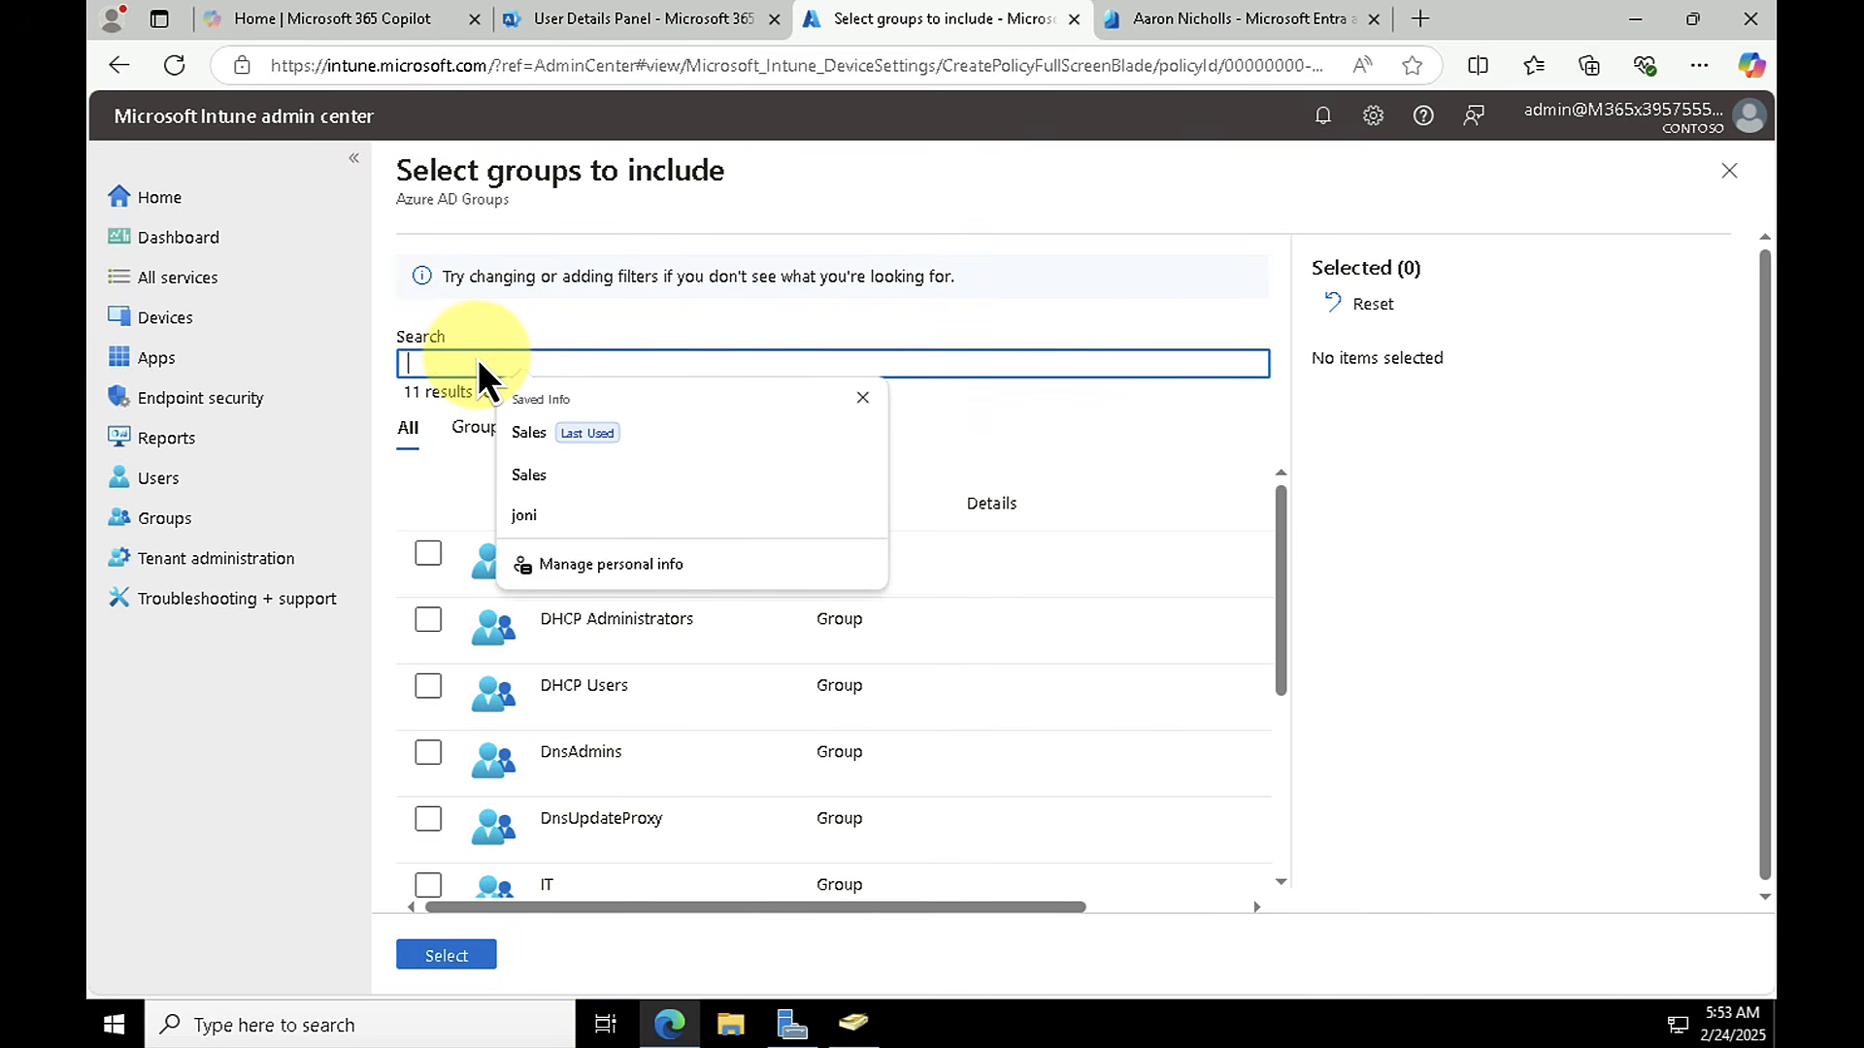
pyautogui.write('sales')
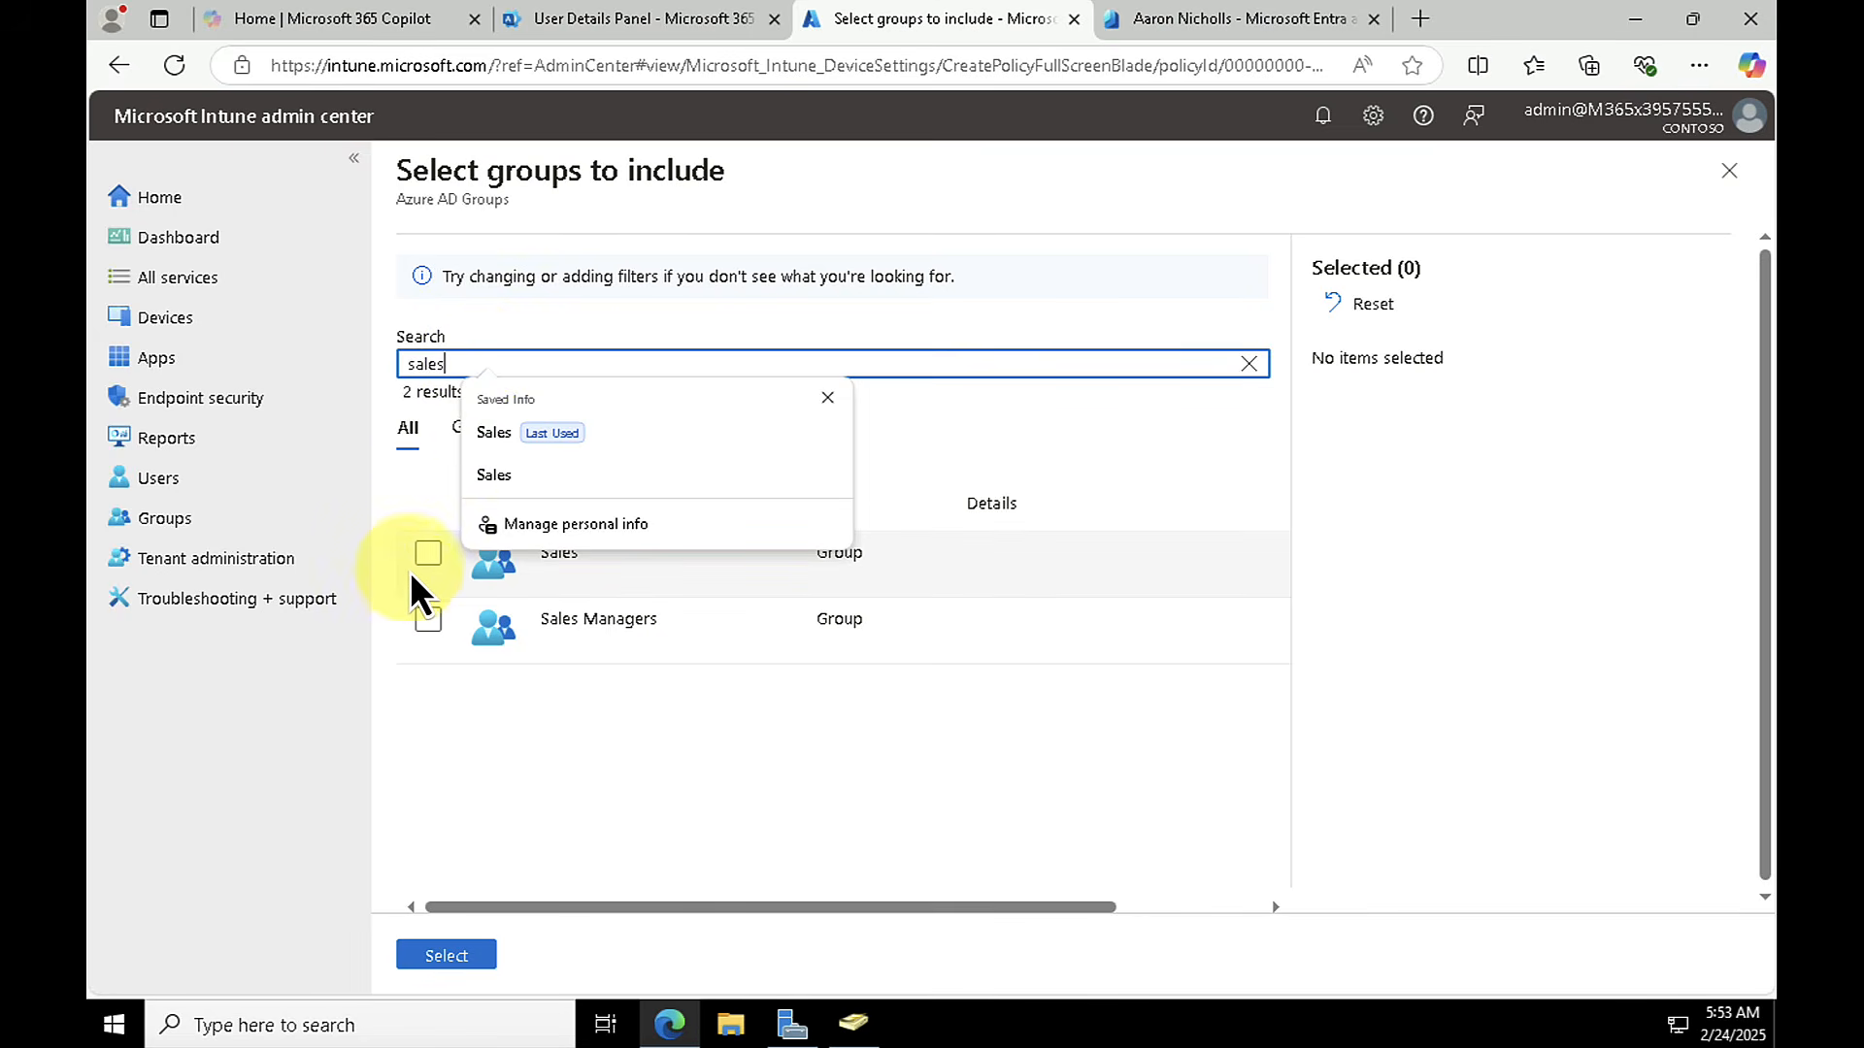
pyautogui.click(430, 556)
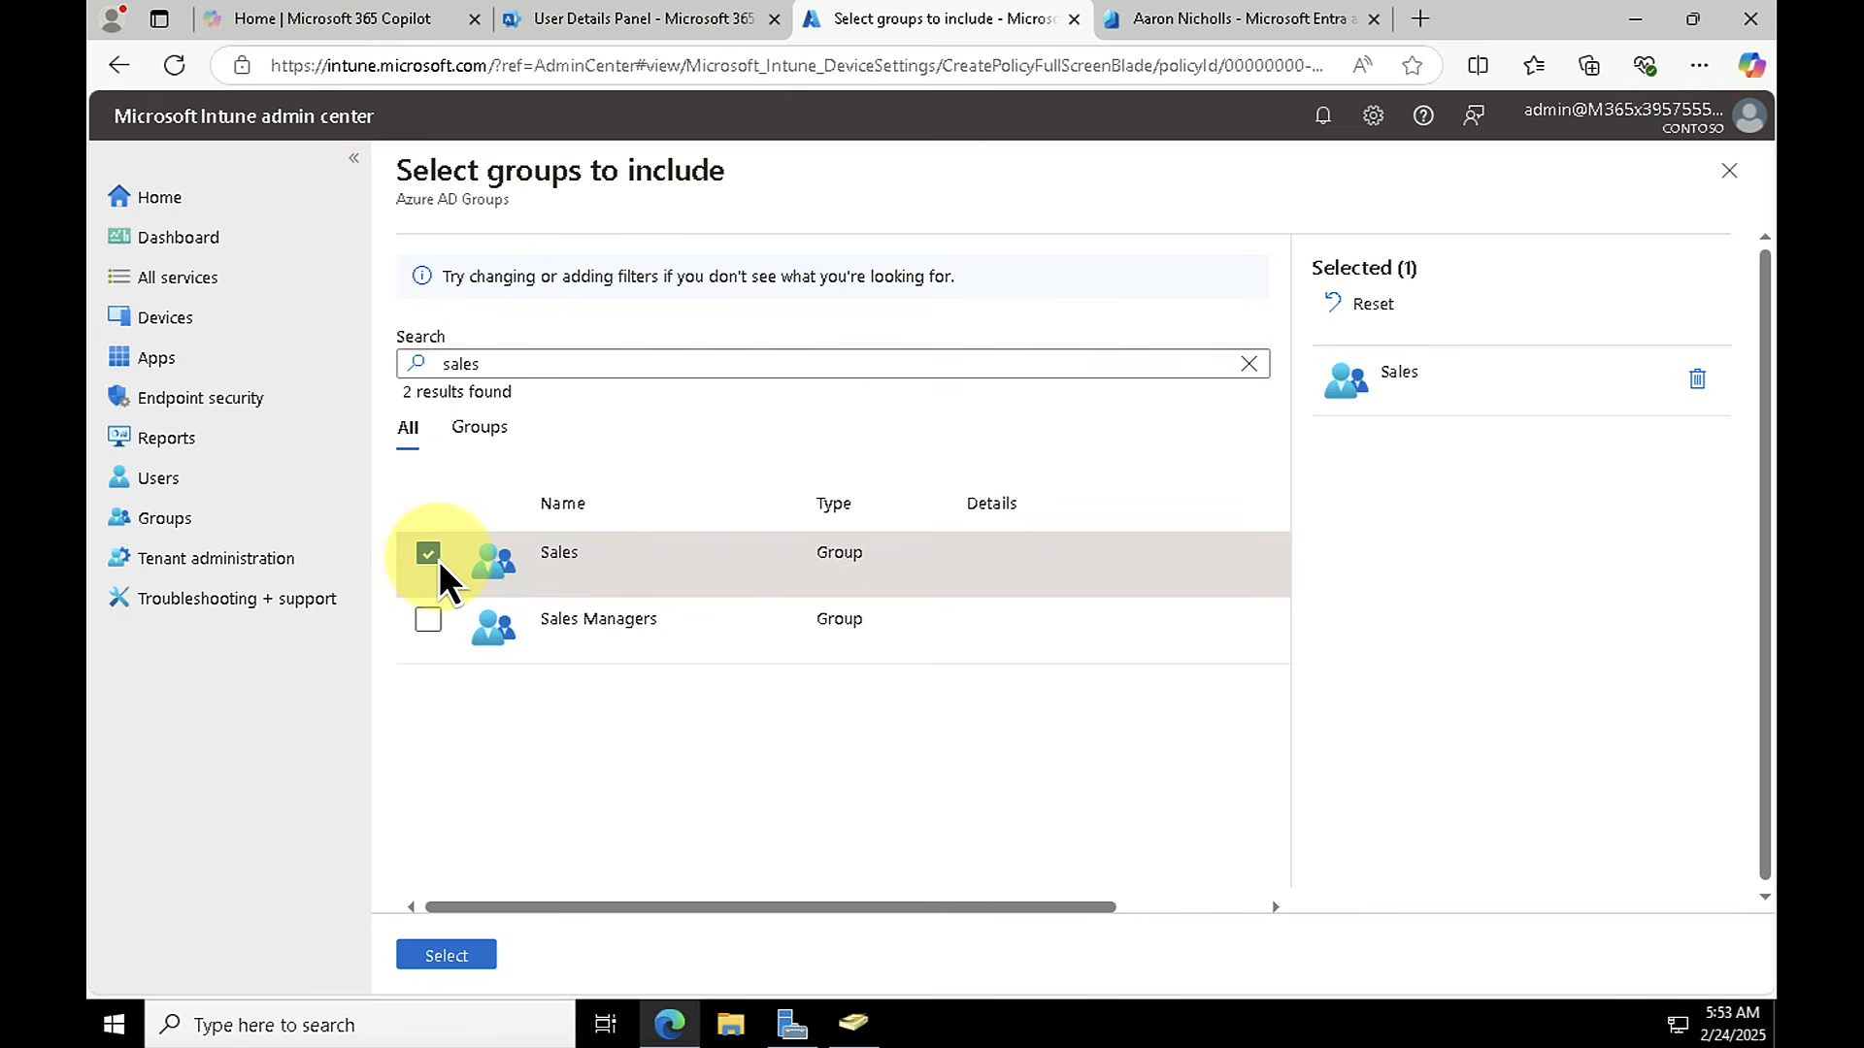
pyautogui.click(462, 967)
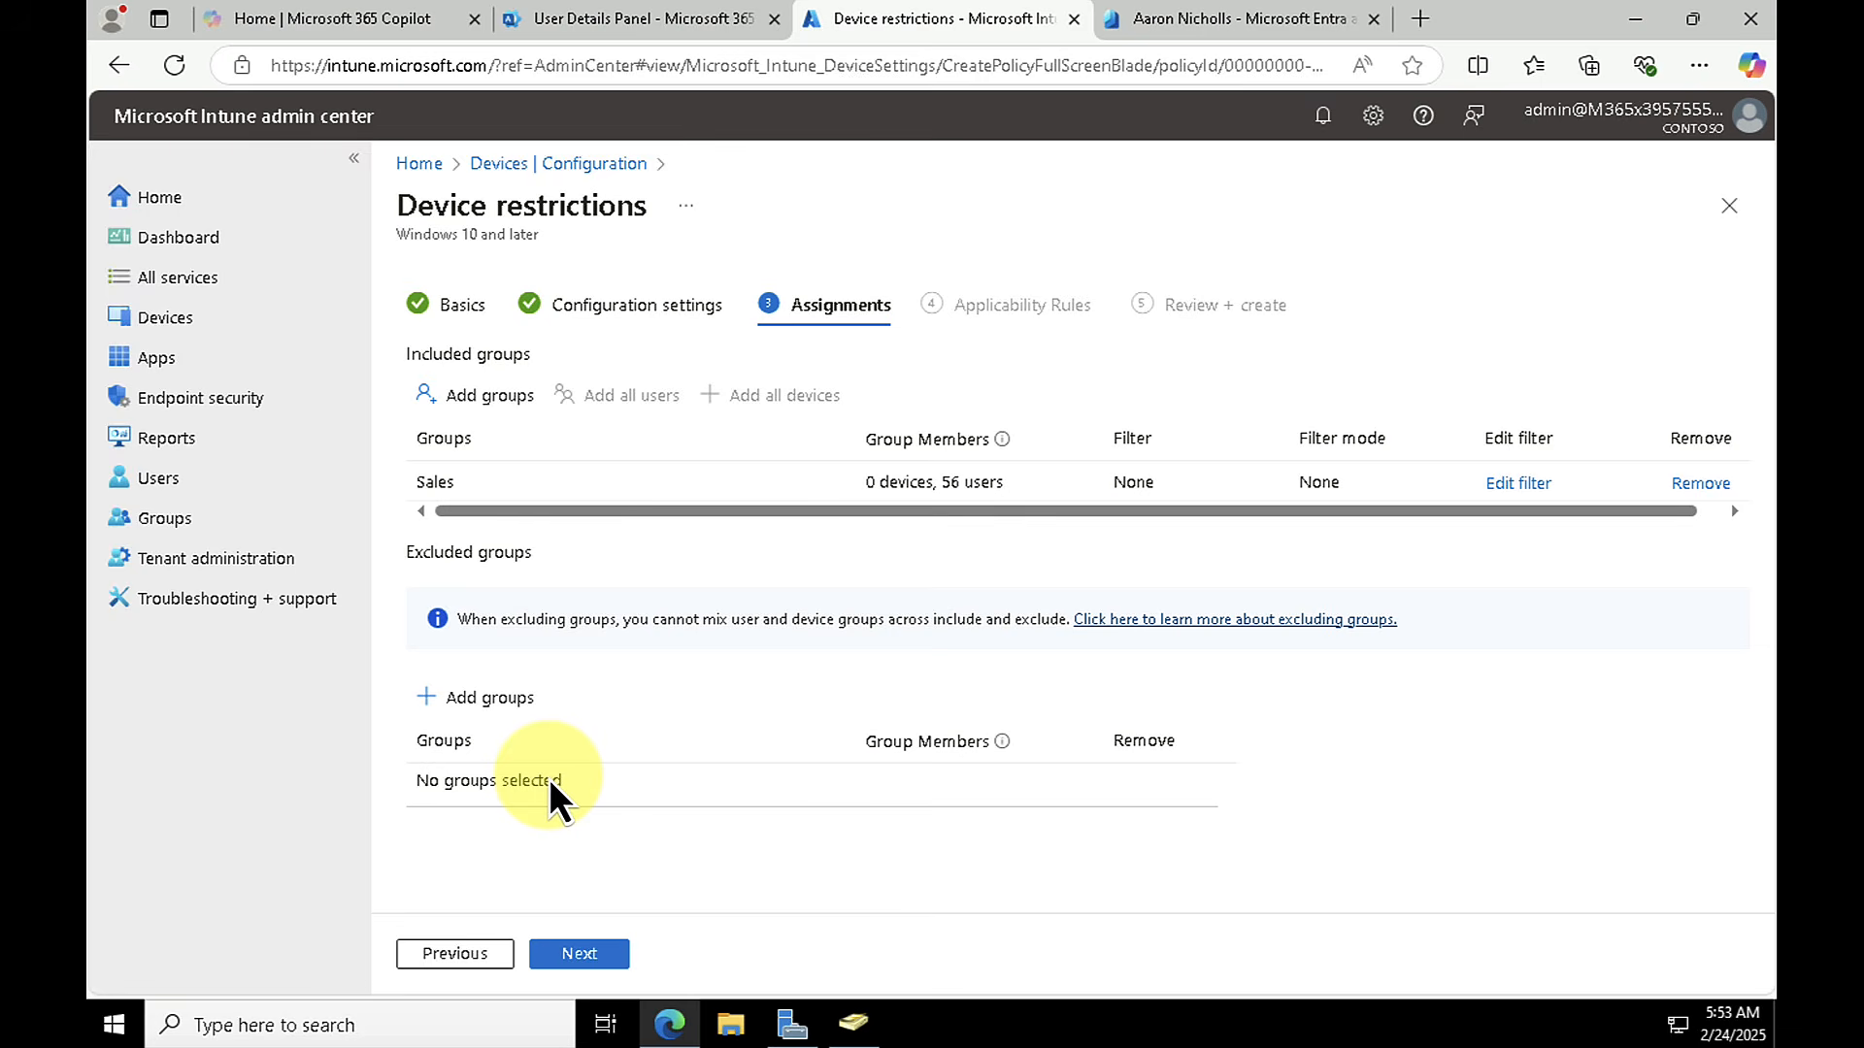
# Step: Leave the applicability rules empty and create the device restrictions profile
pyautogui.click(594, 951)
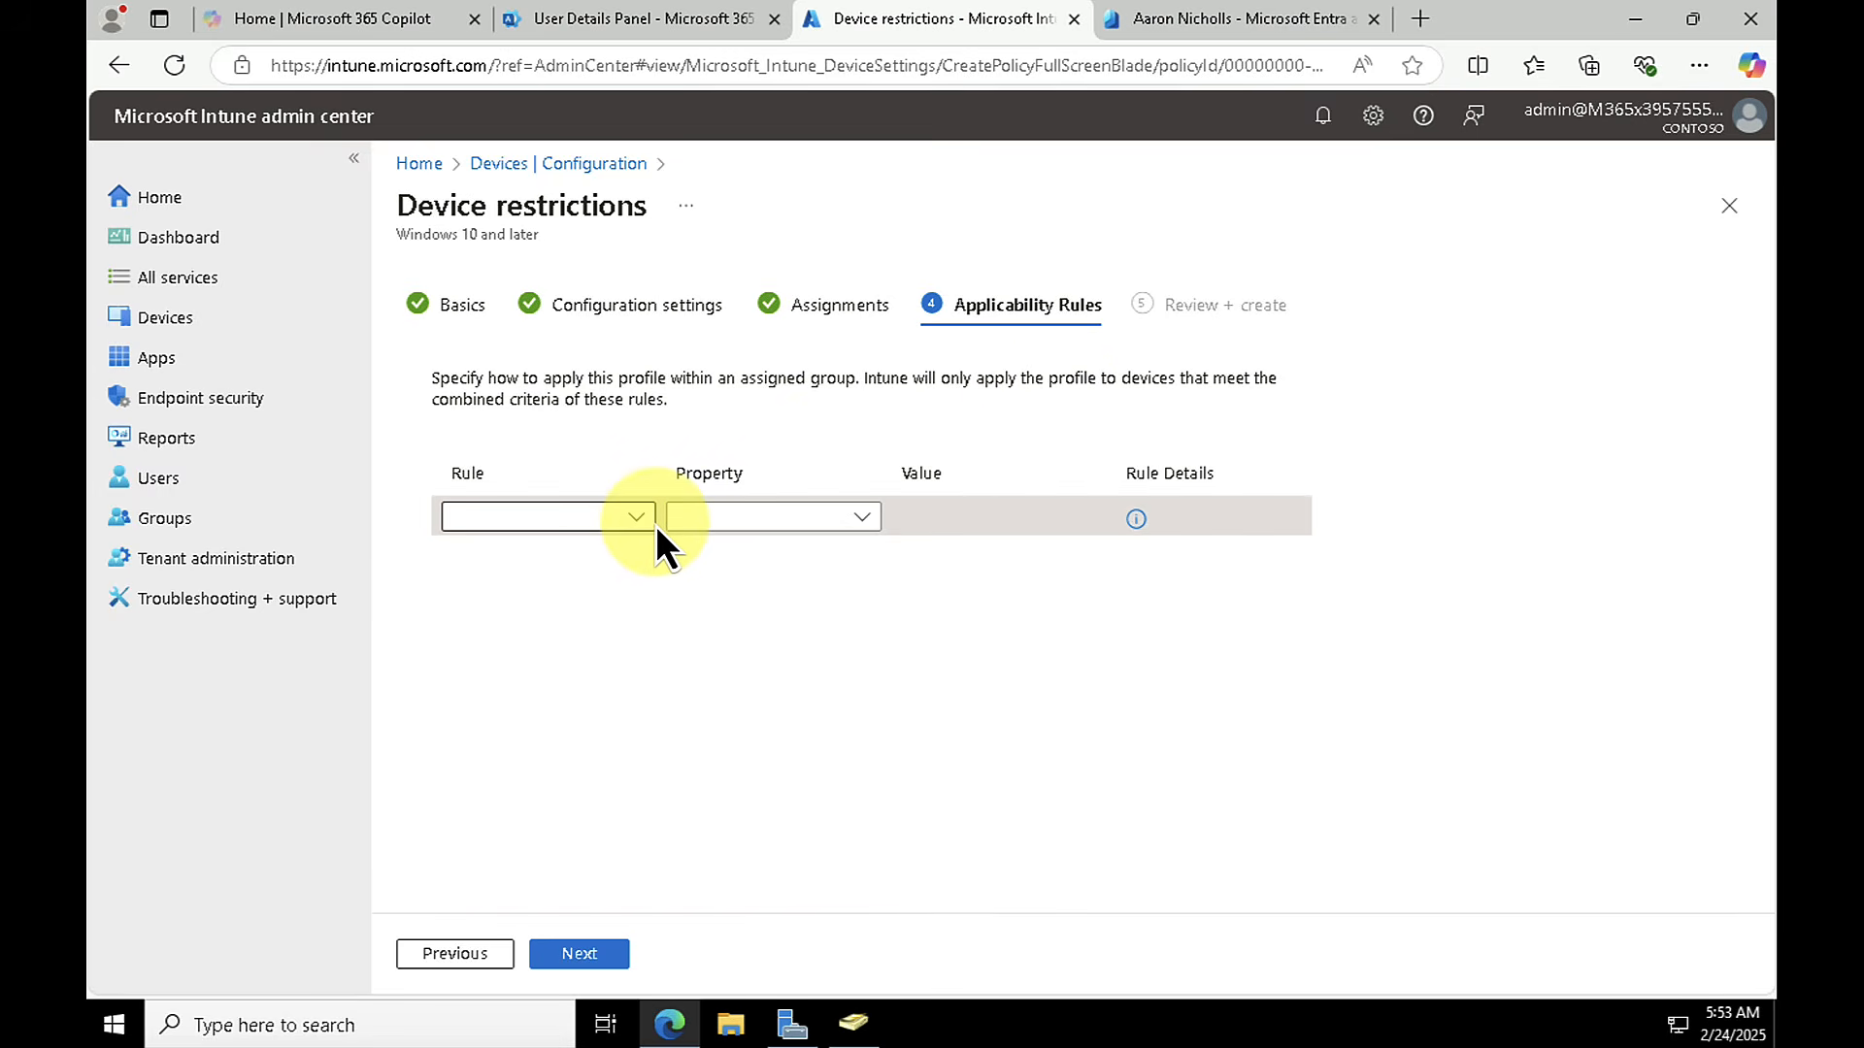
pyautogui.click(579, 954)
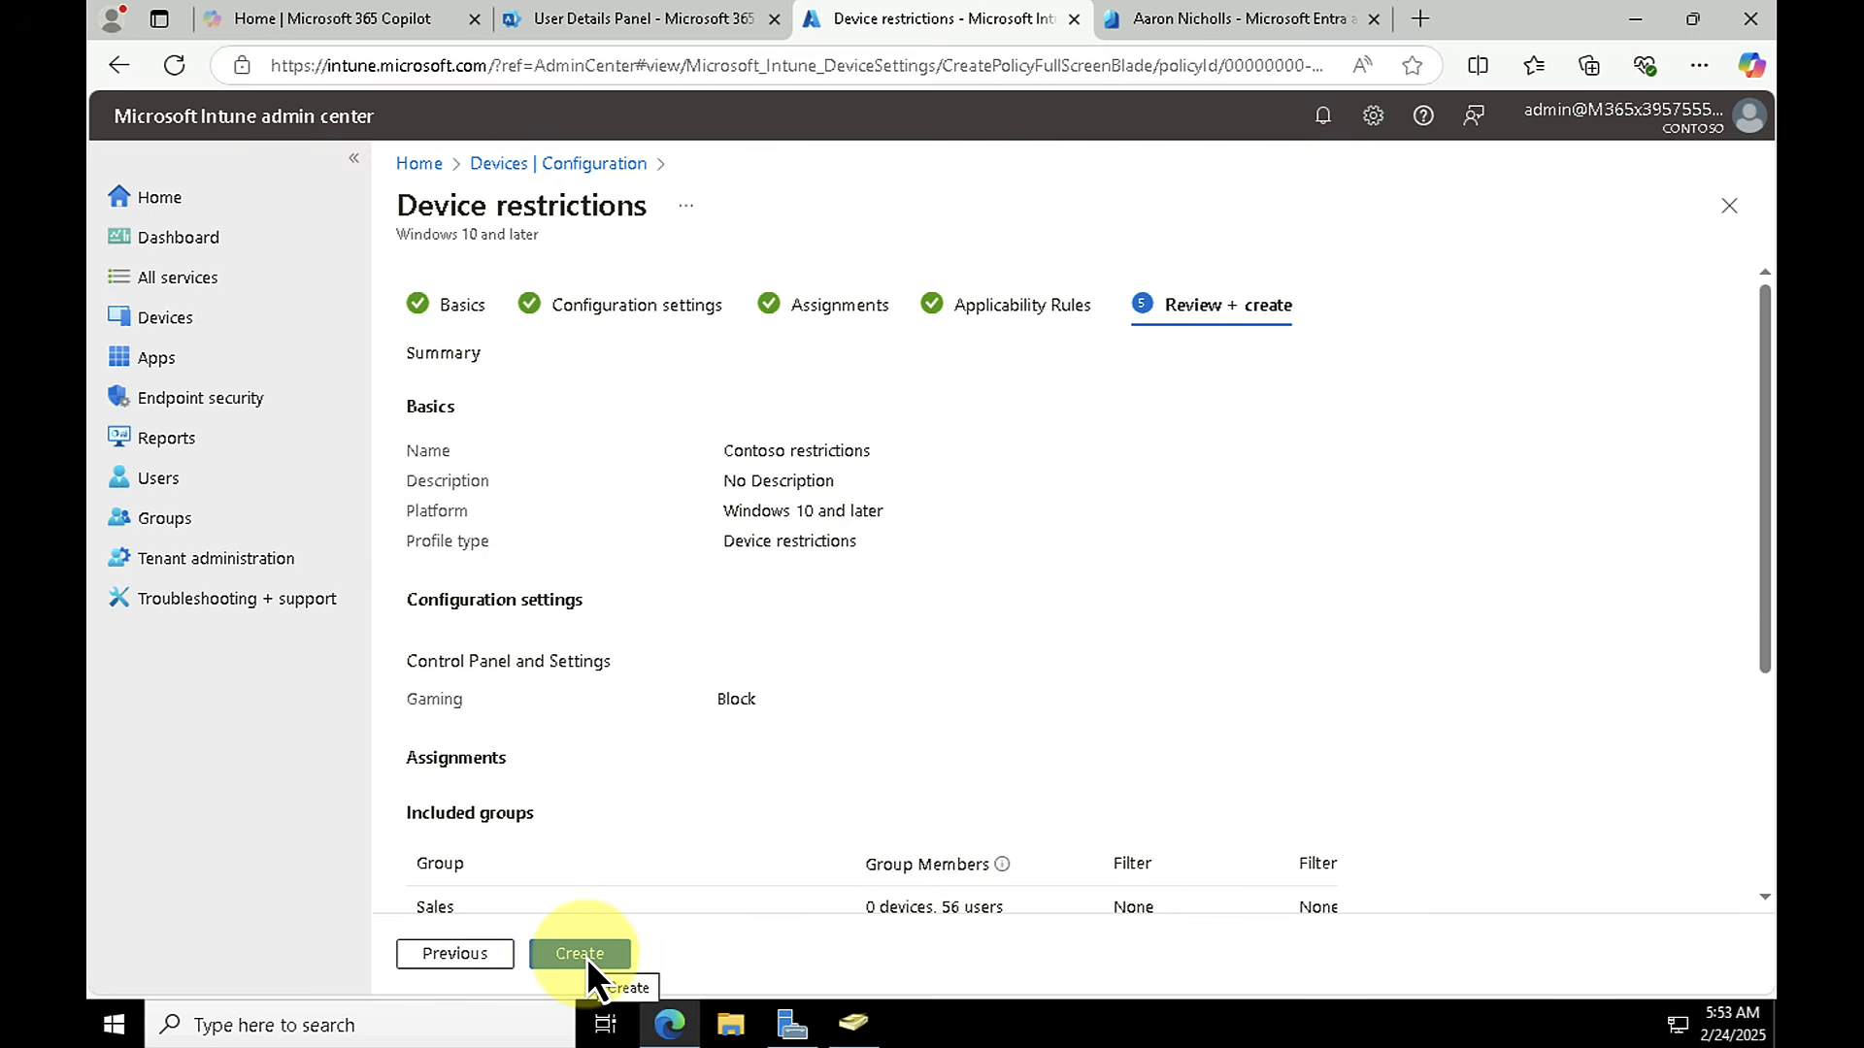
pyautogui.click(581, 956)
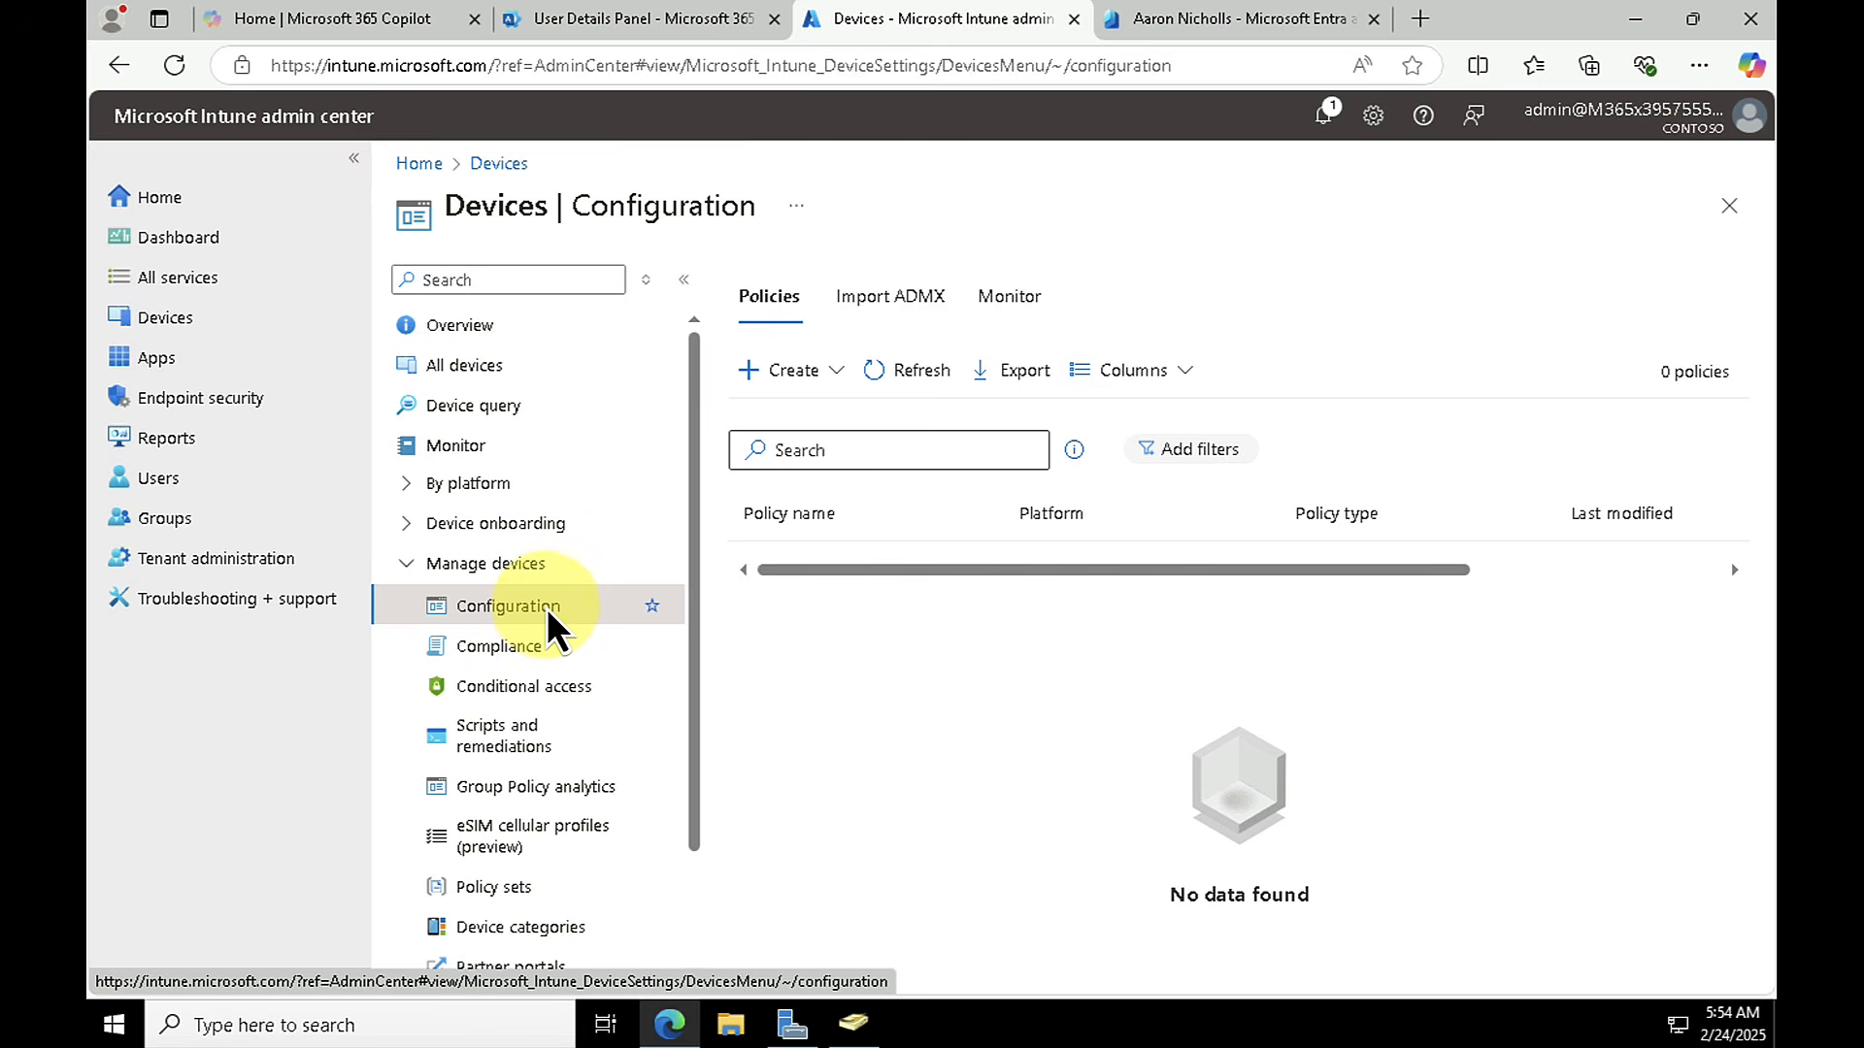
# Step: View the device compliance policies and the Conditional Access terms of use, including the option to add new terms
pyautogui.click(510, 652)
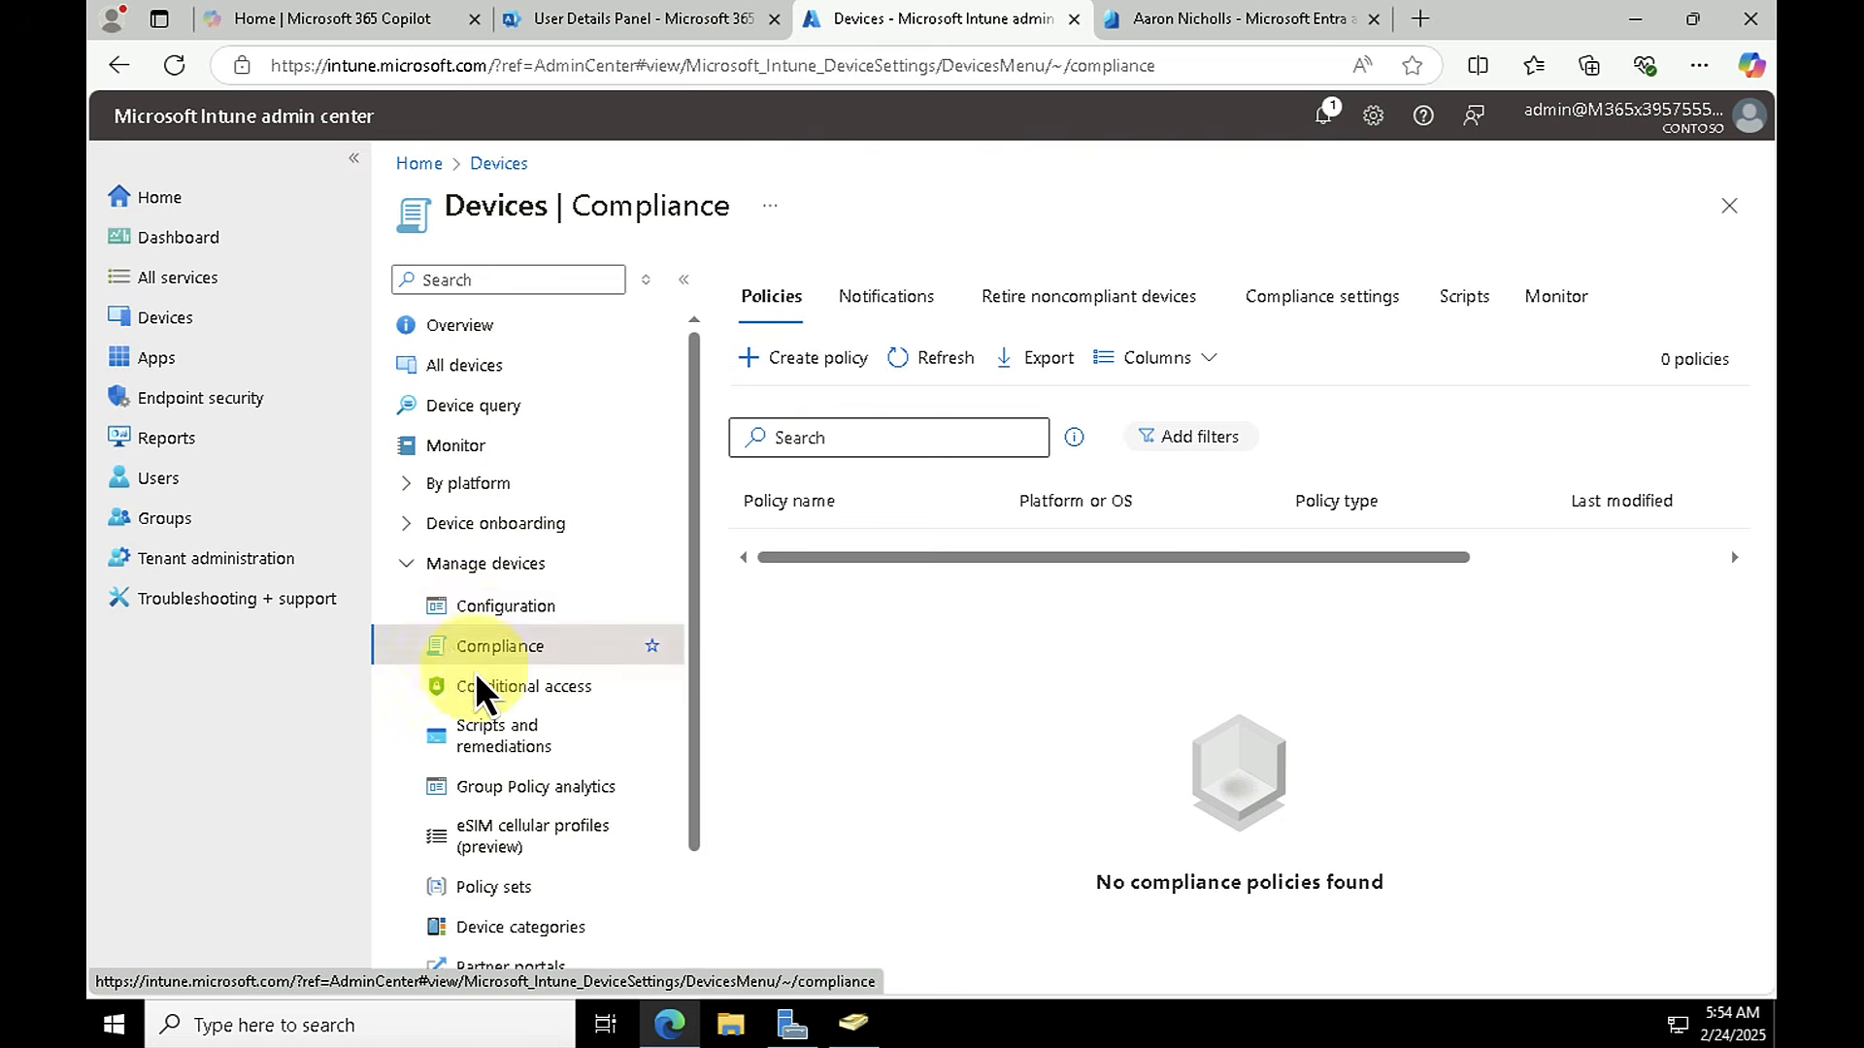
pyautogui.click(517, 683)
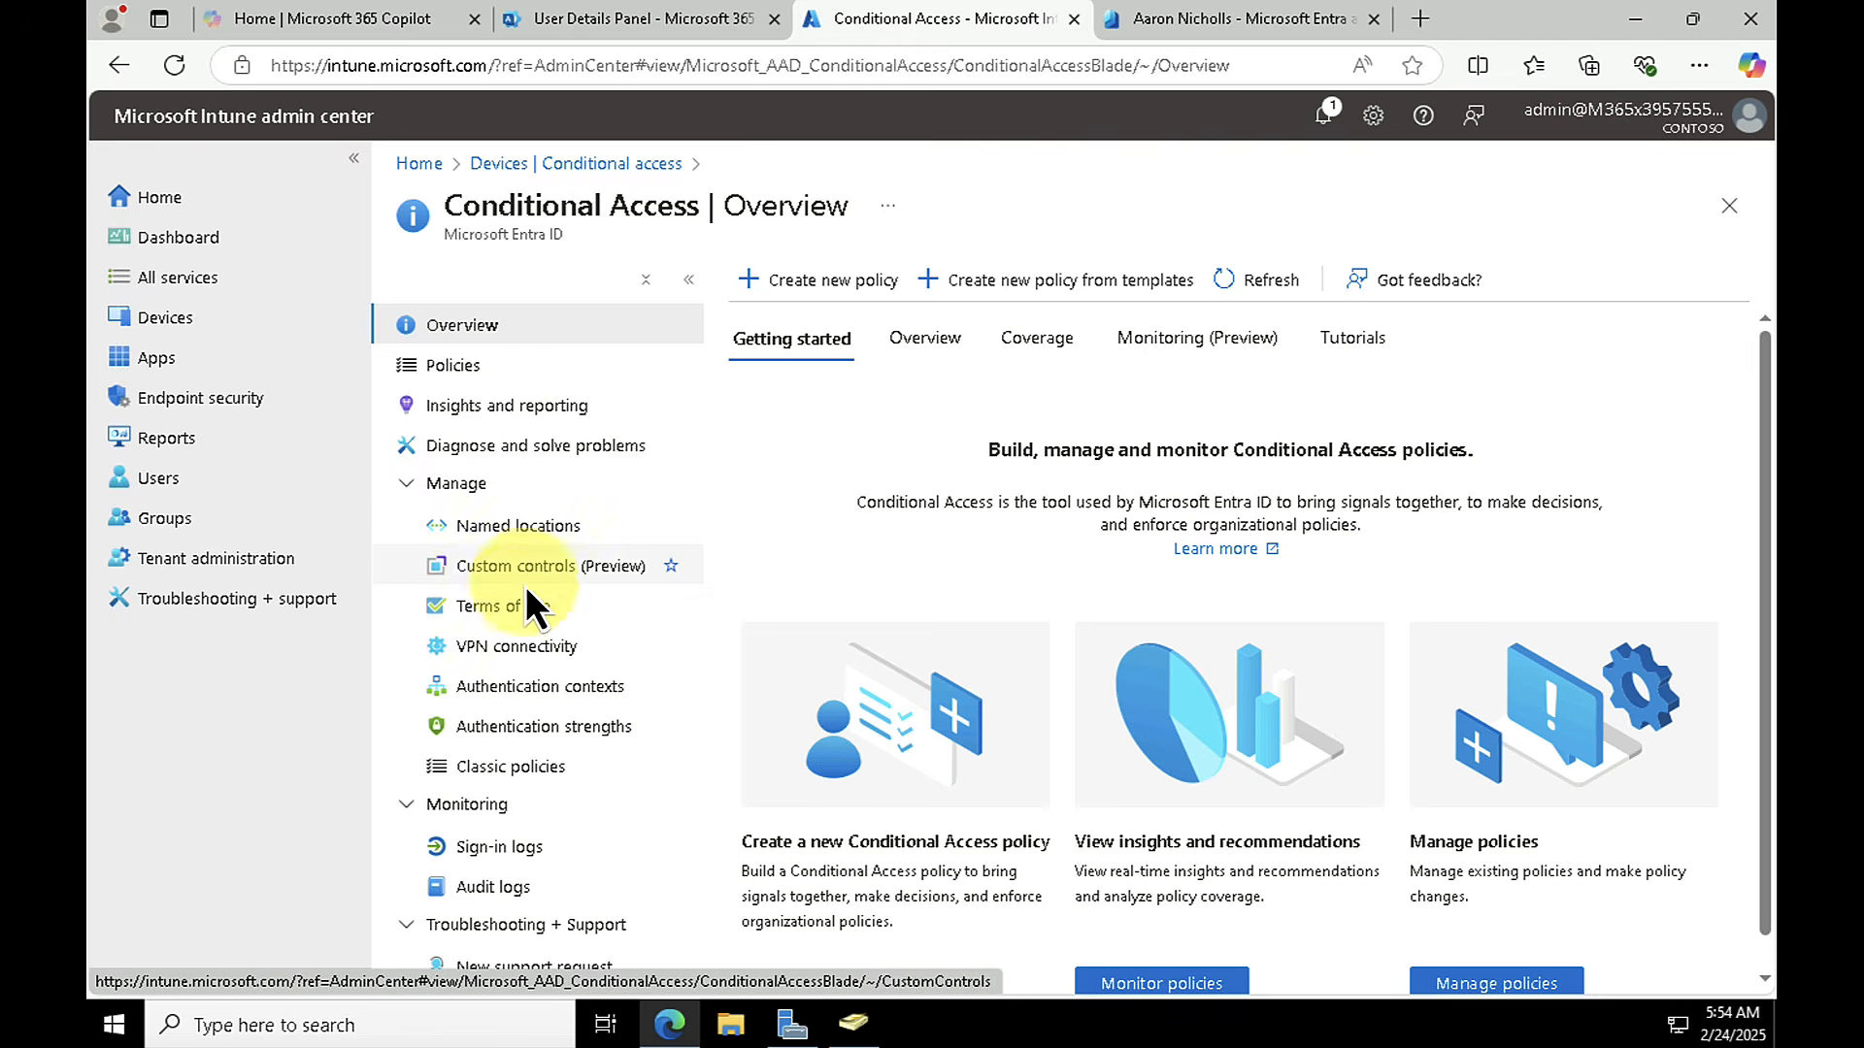
pyautogui.click(498, 610)
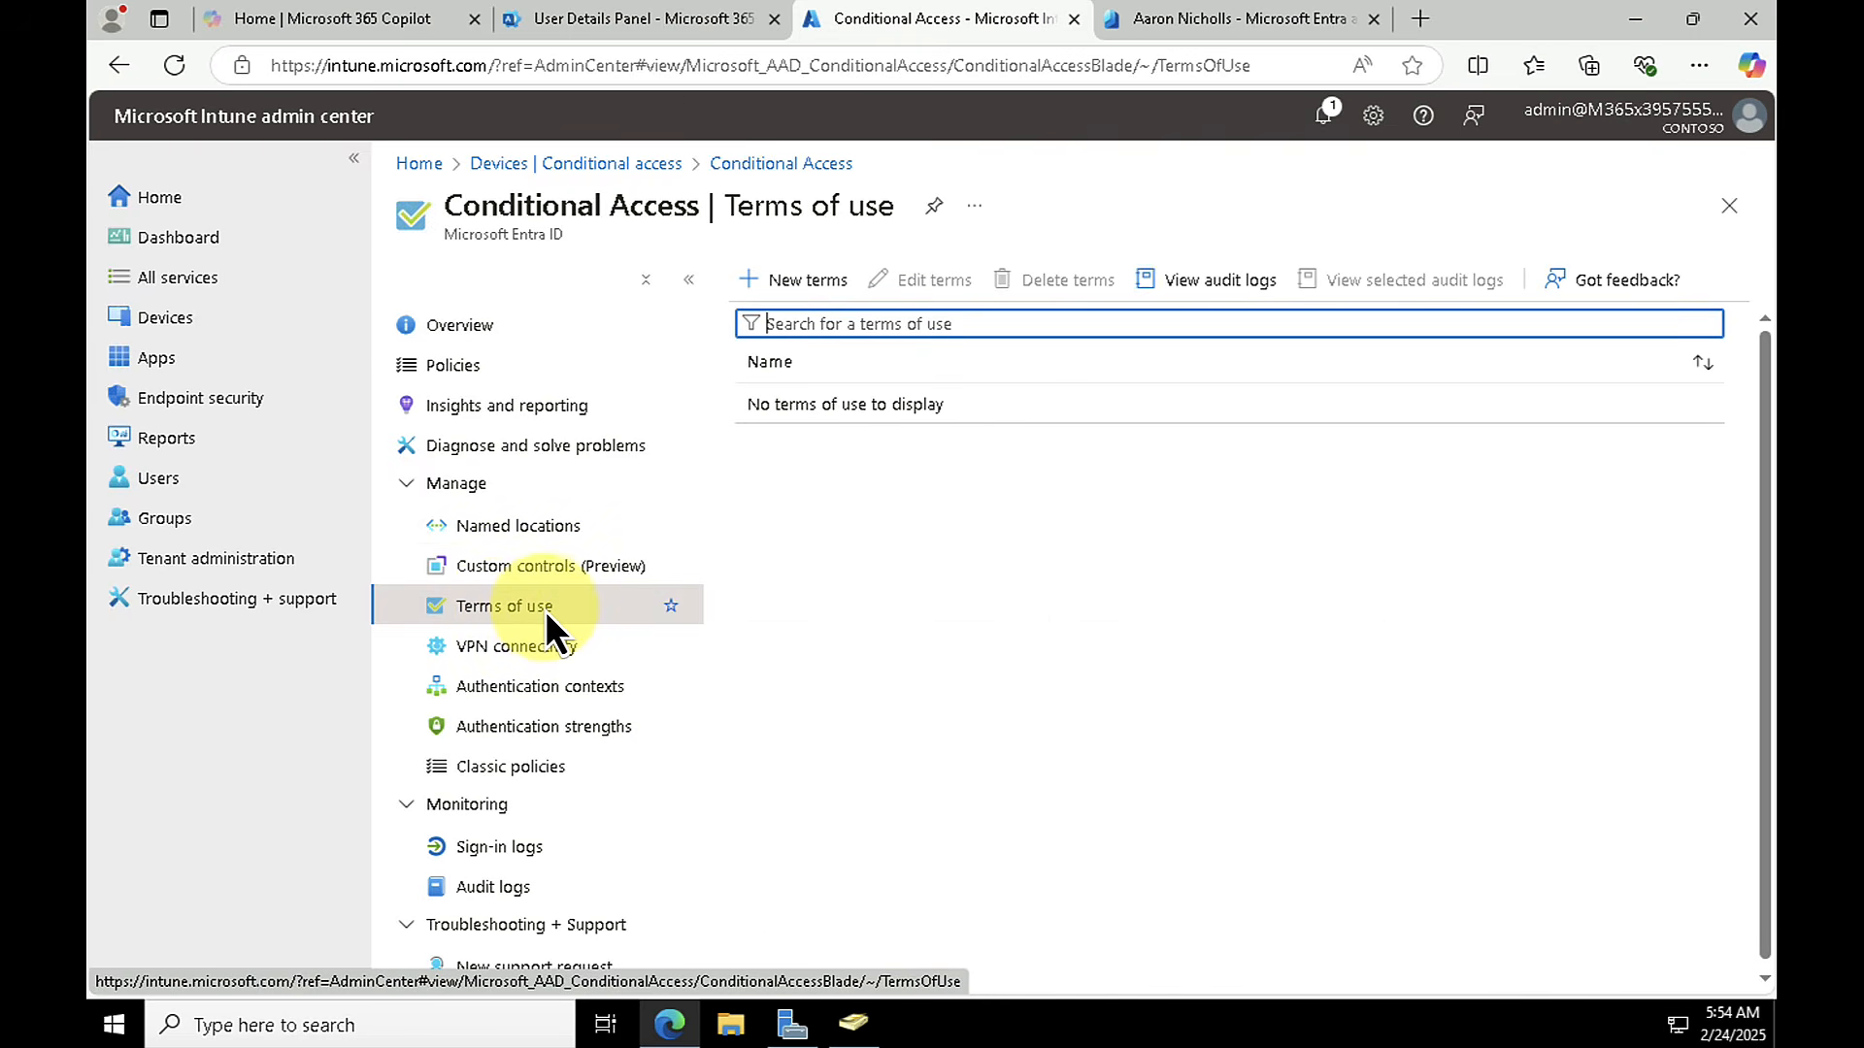
pyautogui.click(820, 280)
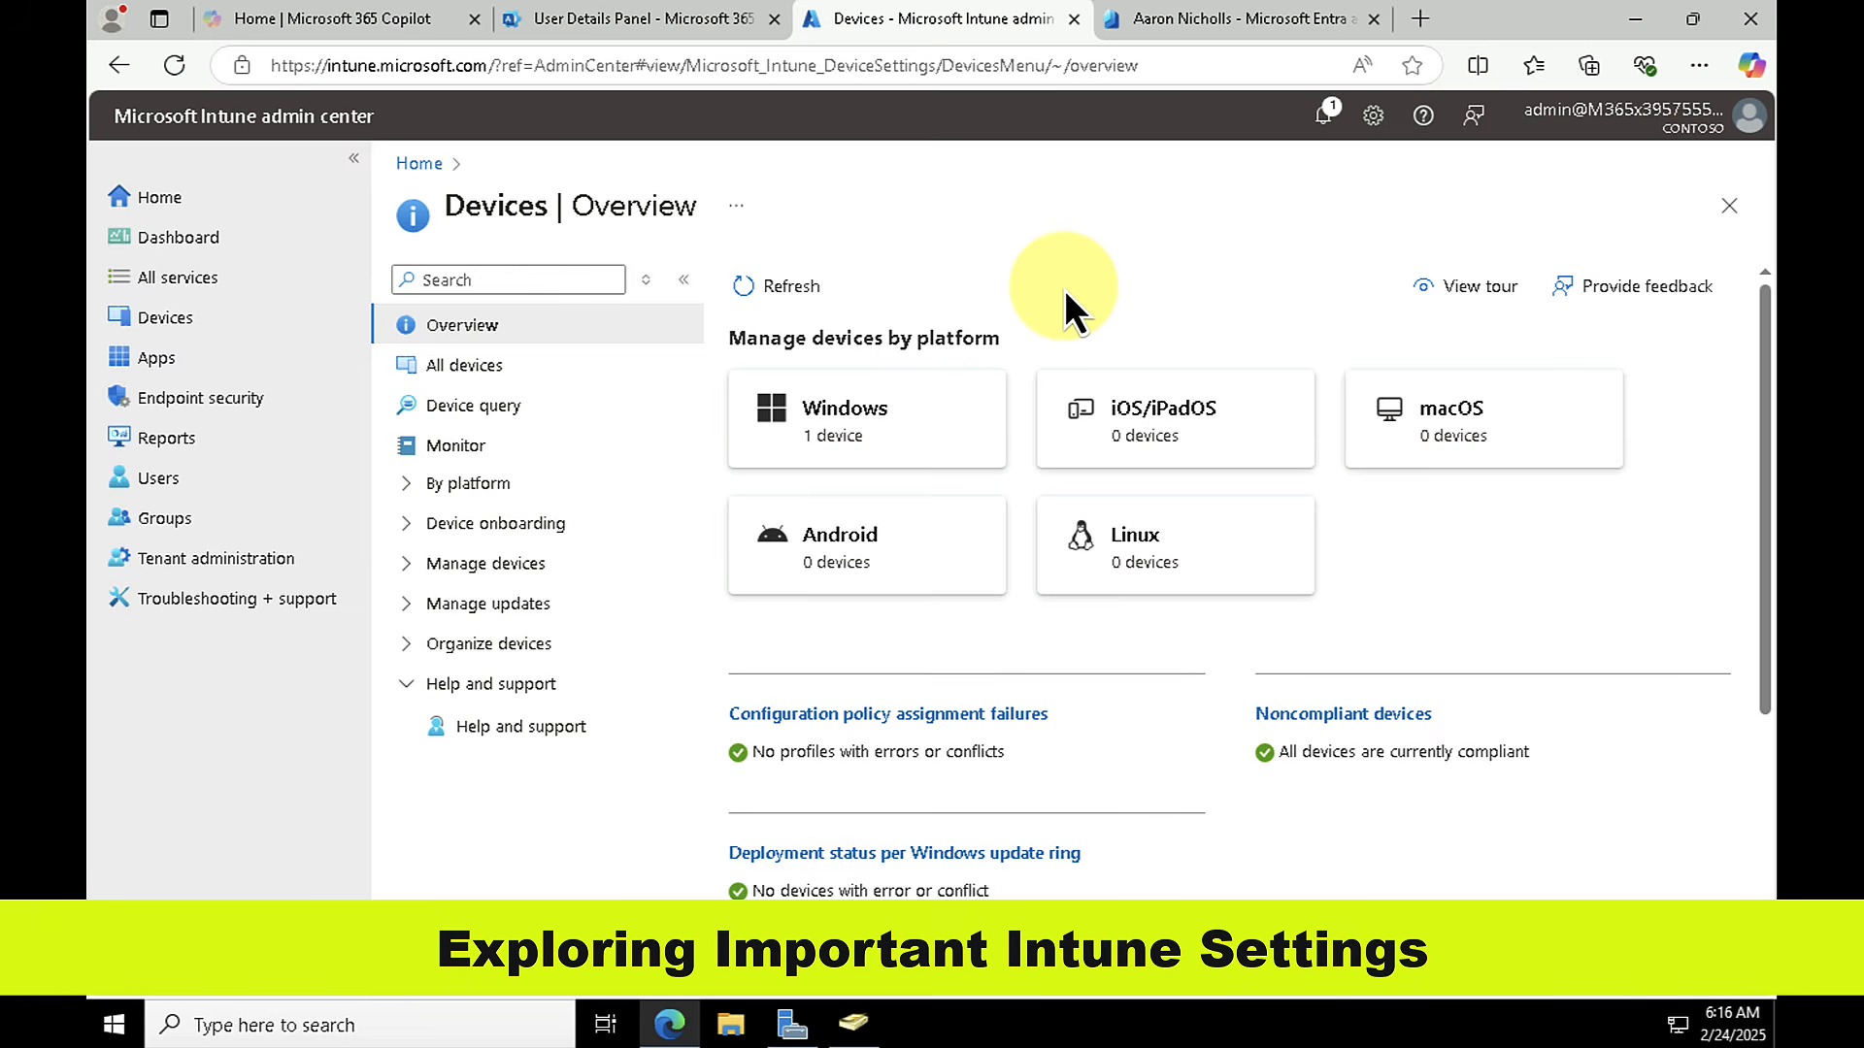
# Step: Review the Intune dashboard's enrollment, compliance and configuration tiles, including enrolled devices by platform and device compliance status
pyautogui.click(176, 237)
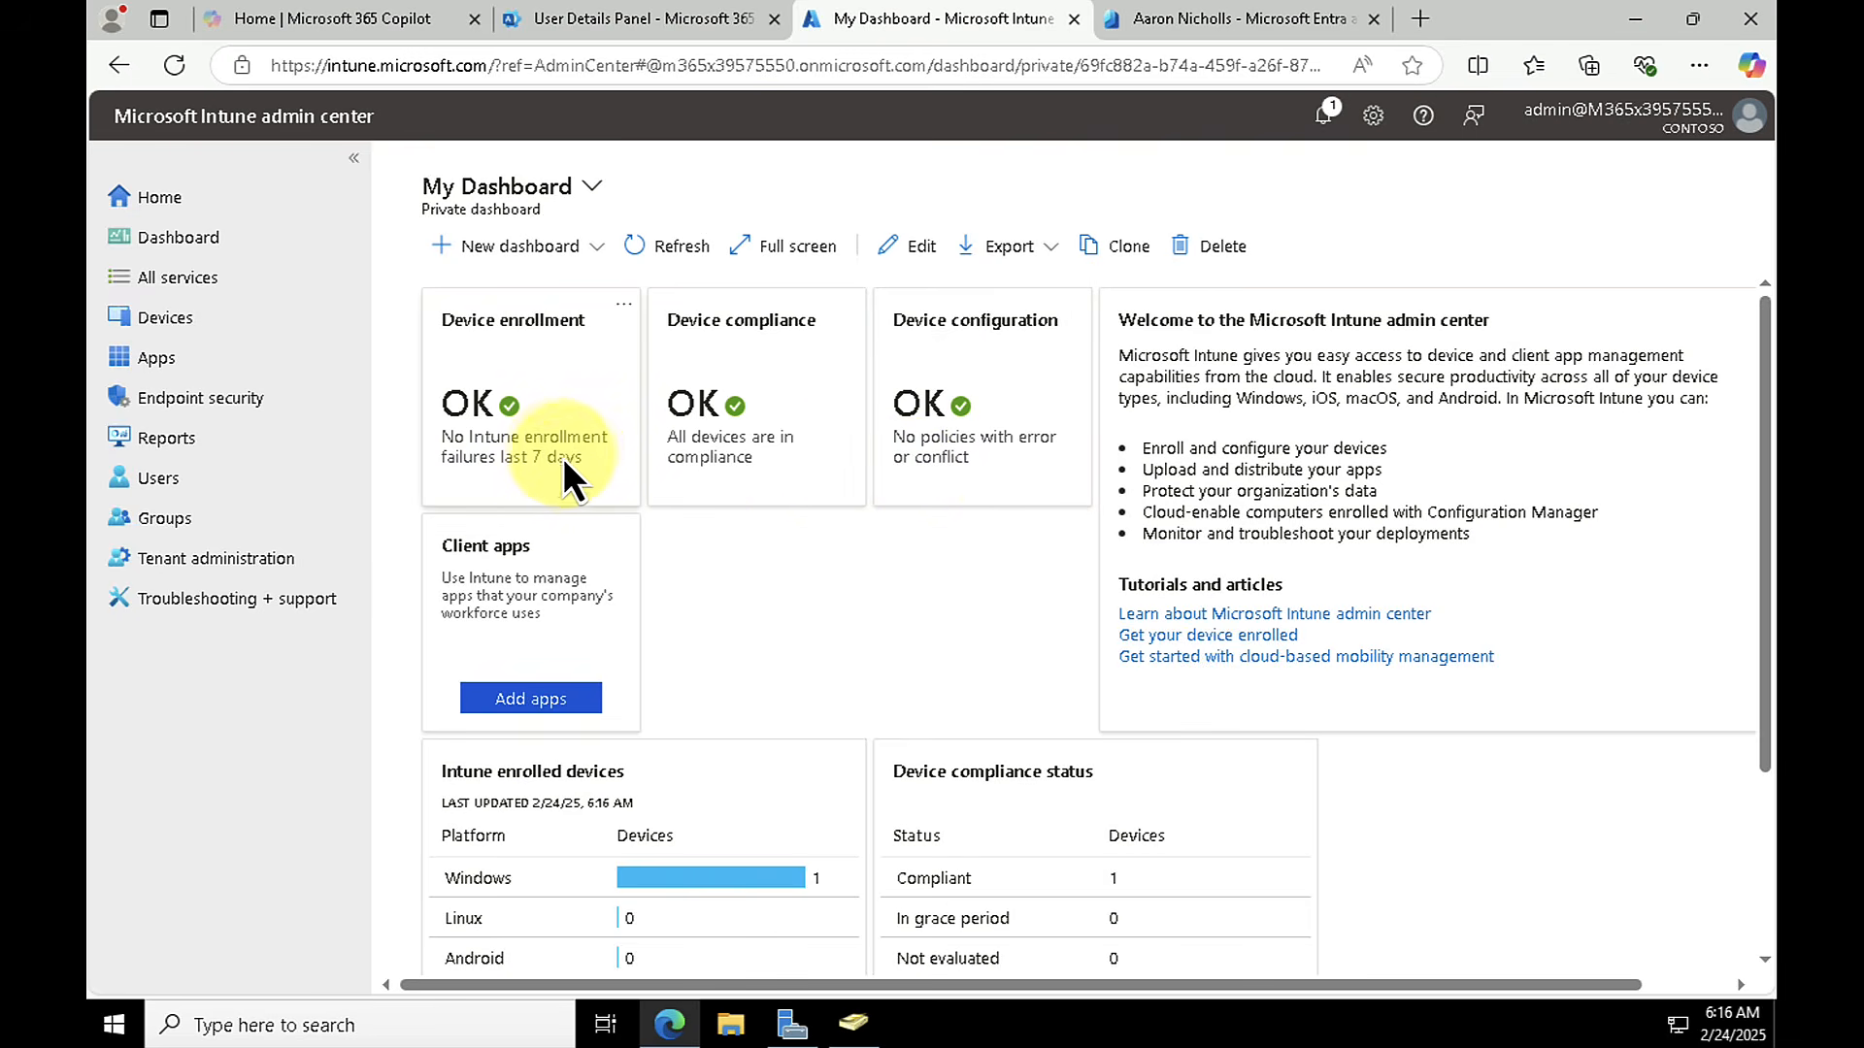
pyautogui.scroll(-3, 585, 472)
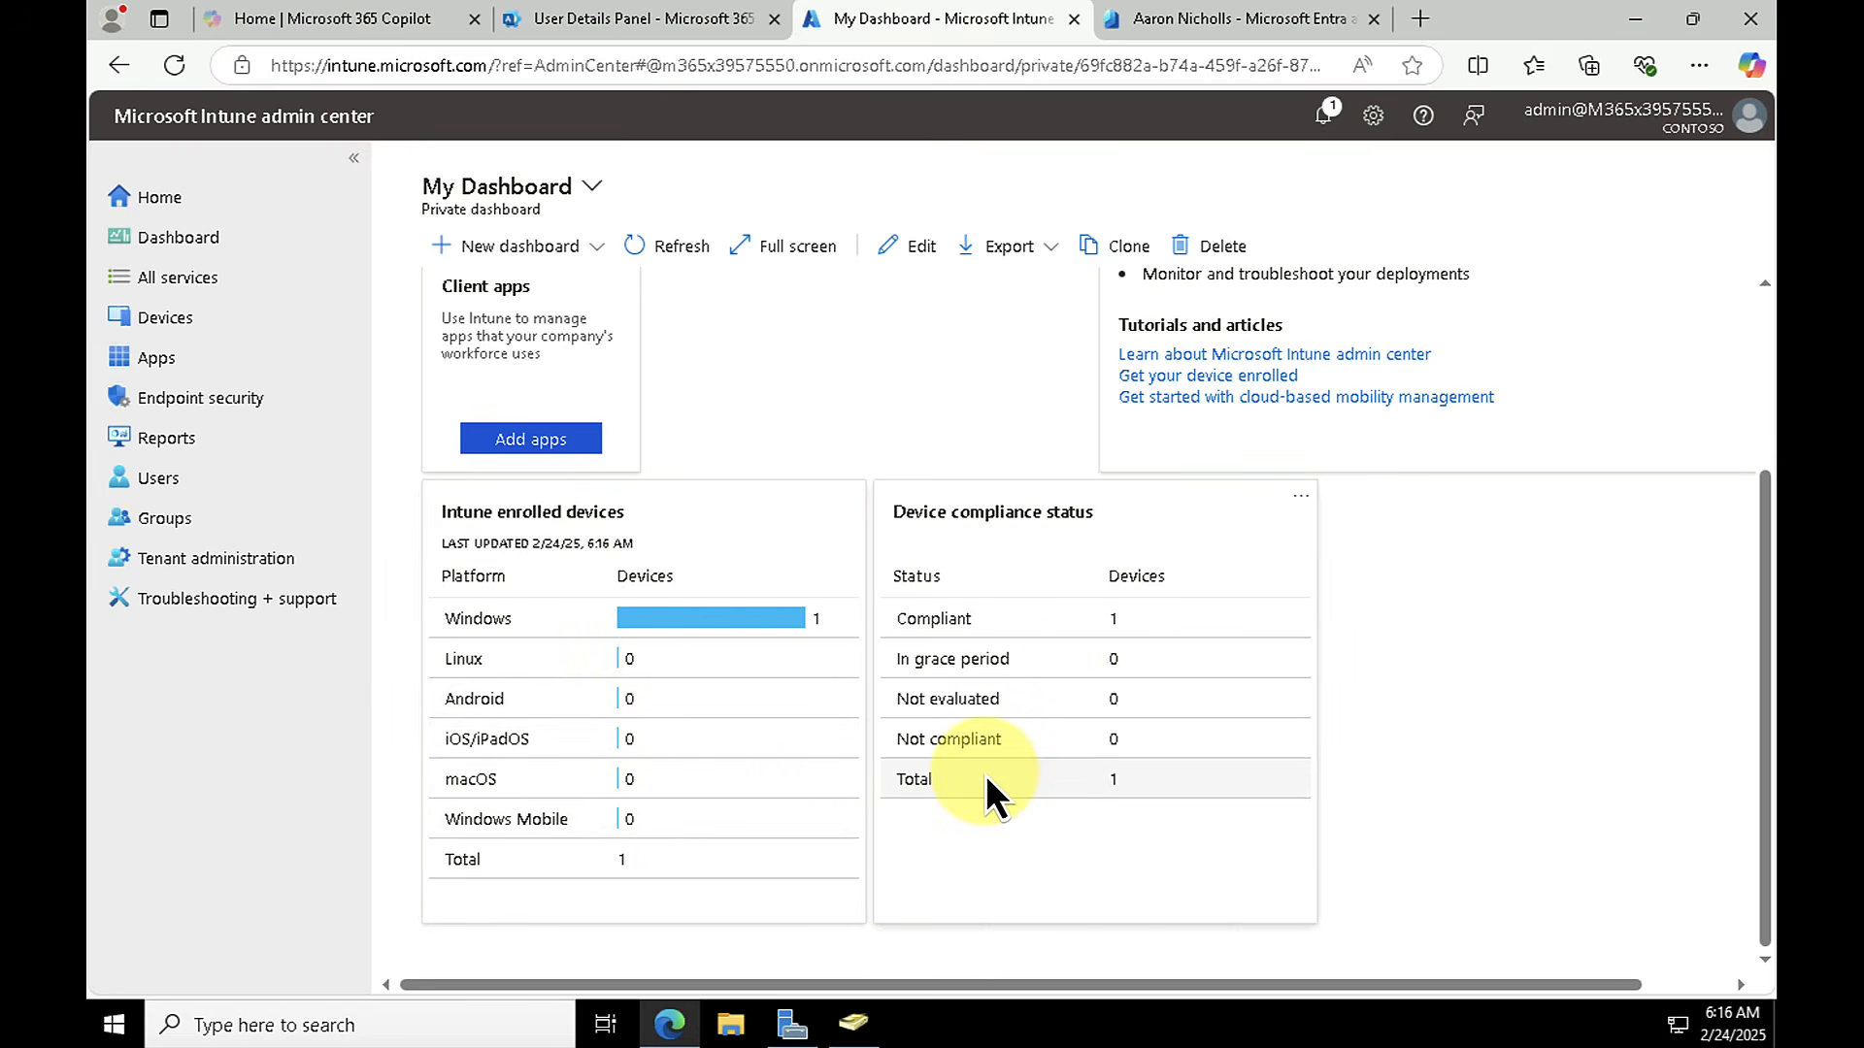
pyautogui.scroll(3, 807, 665)
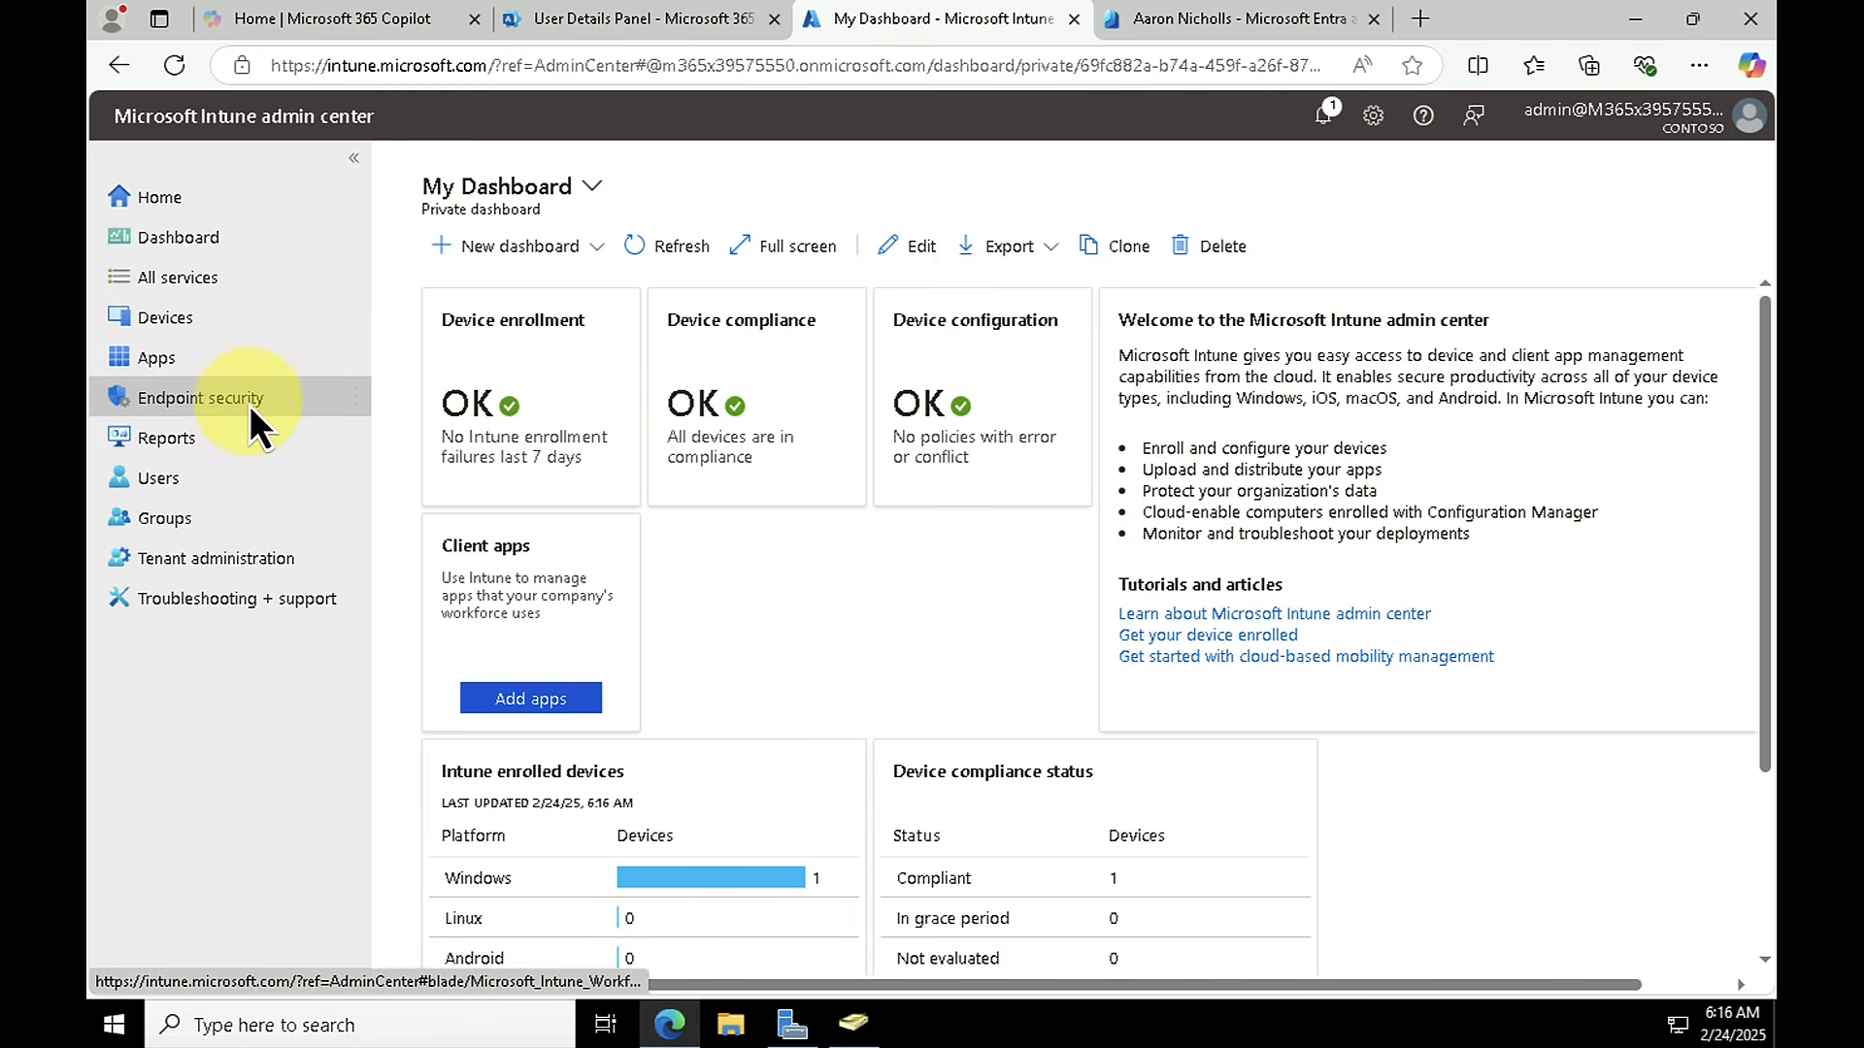
# Step: Examine the Apple MDM Push Certificate setup under iOS/iPadOS enrollment, agreeing to the information-sharing permission and reading through its steps
pyautogui.click(144, 323)
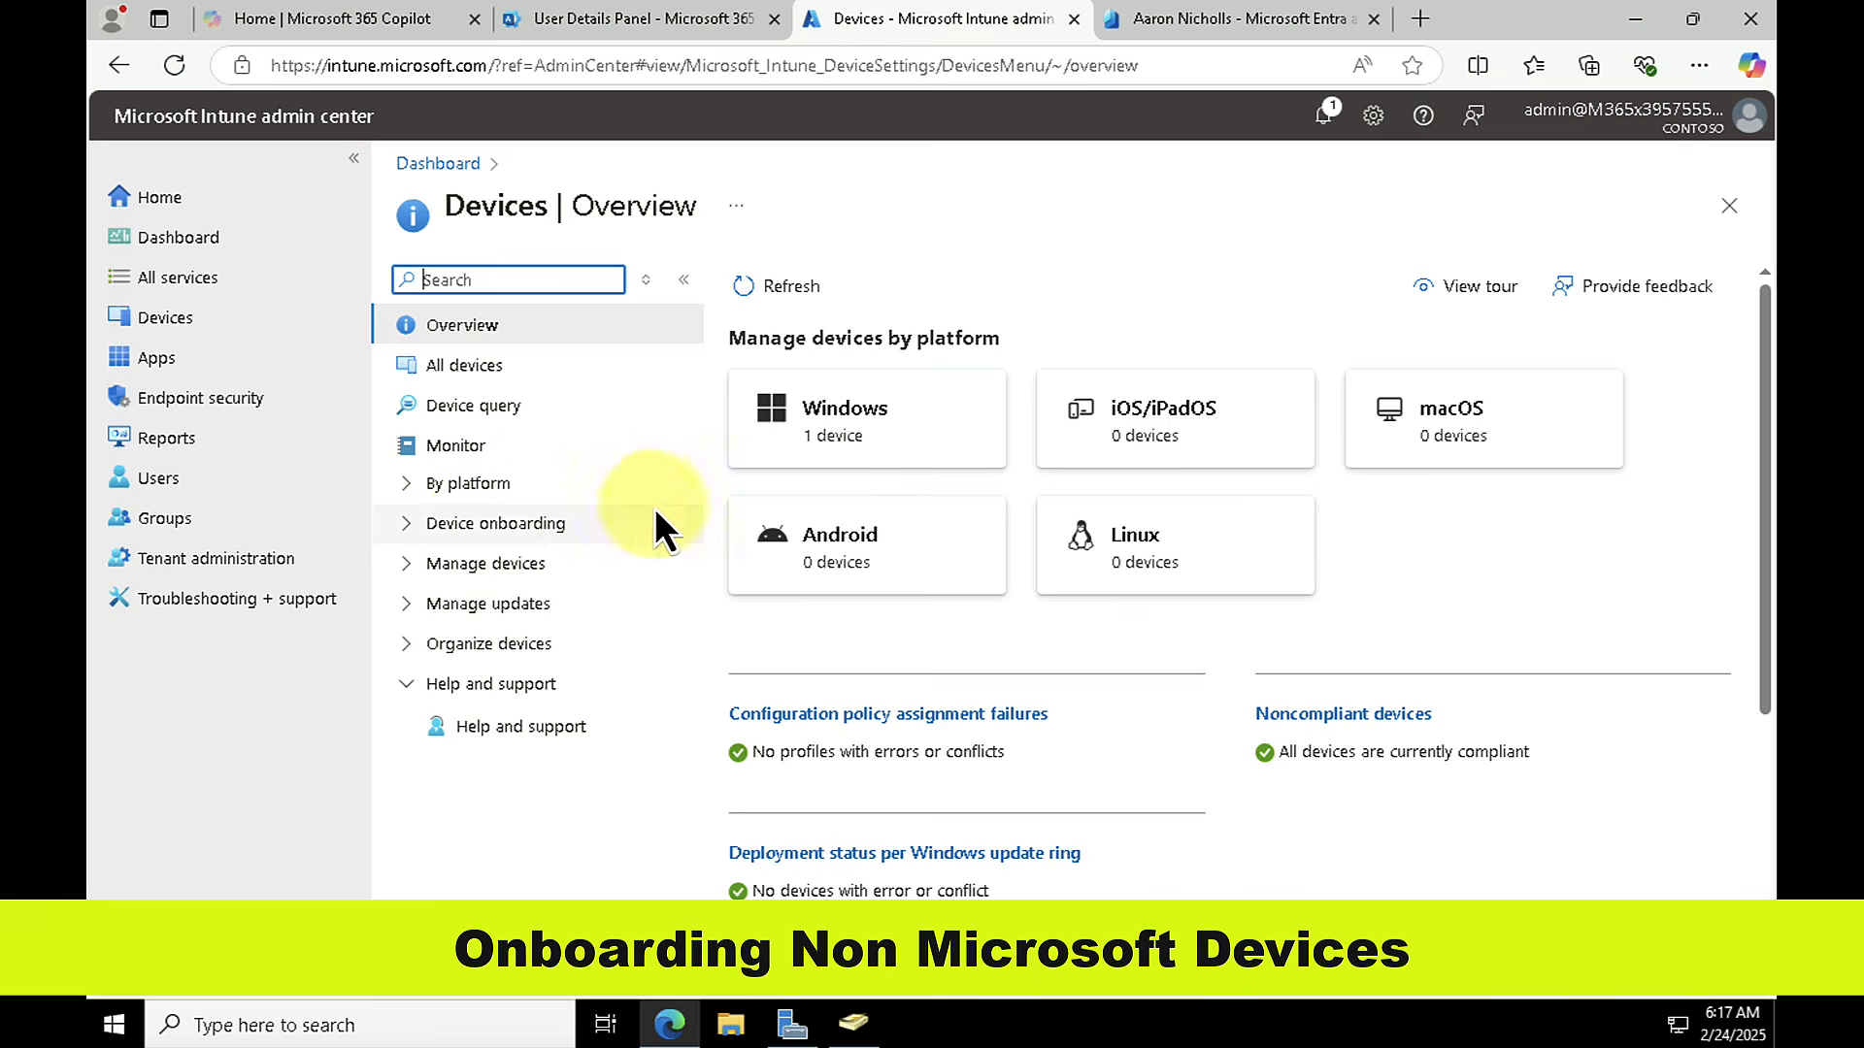
pyautogui.click(1156, 417)
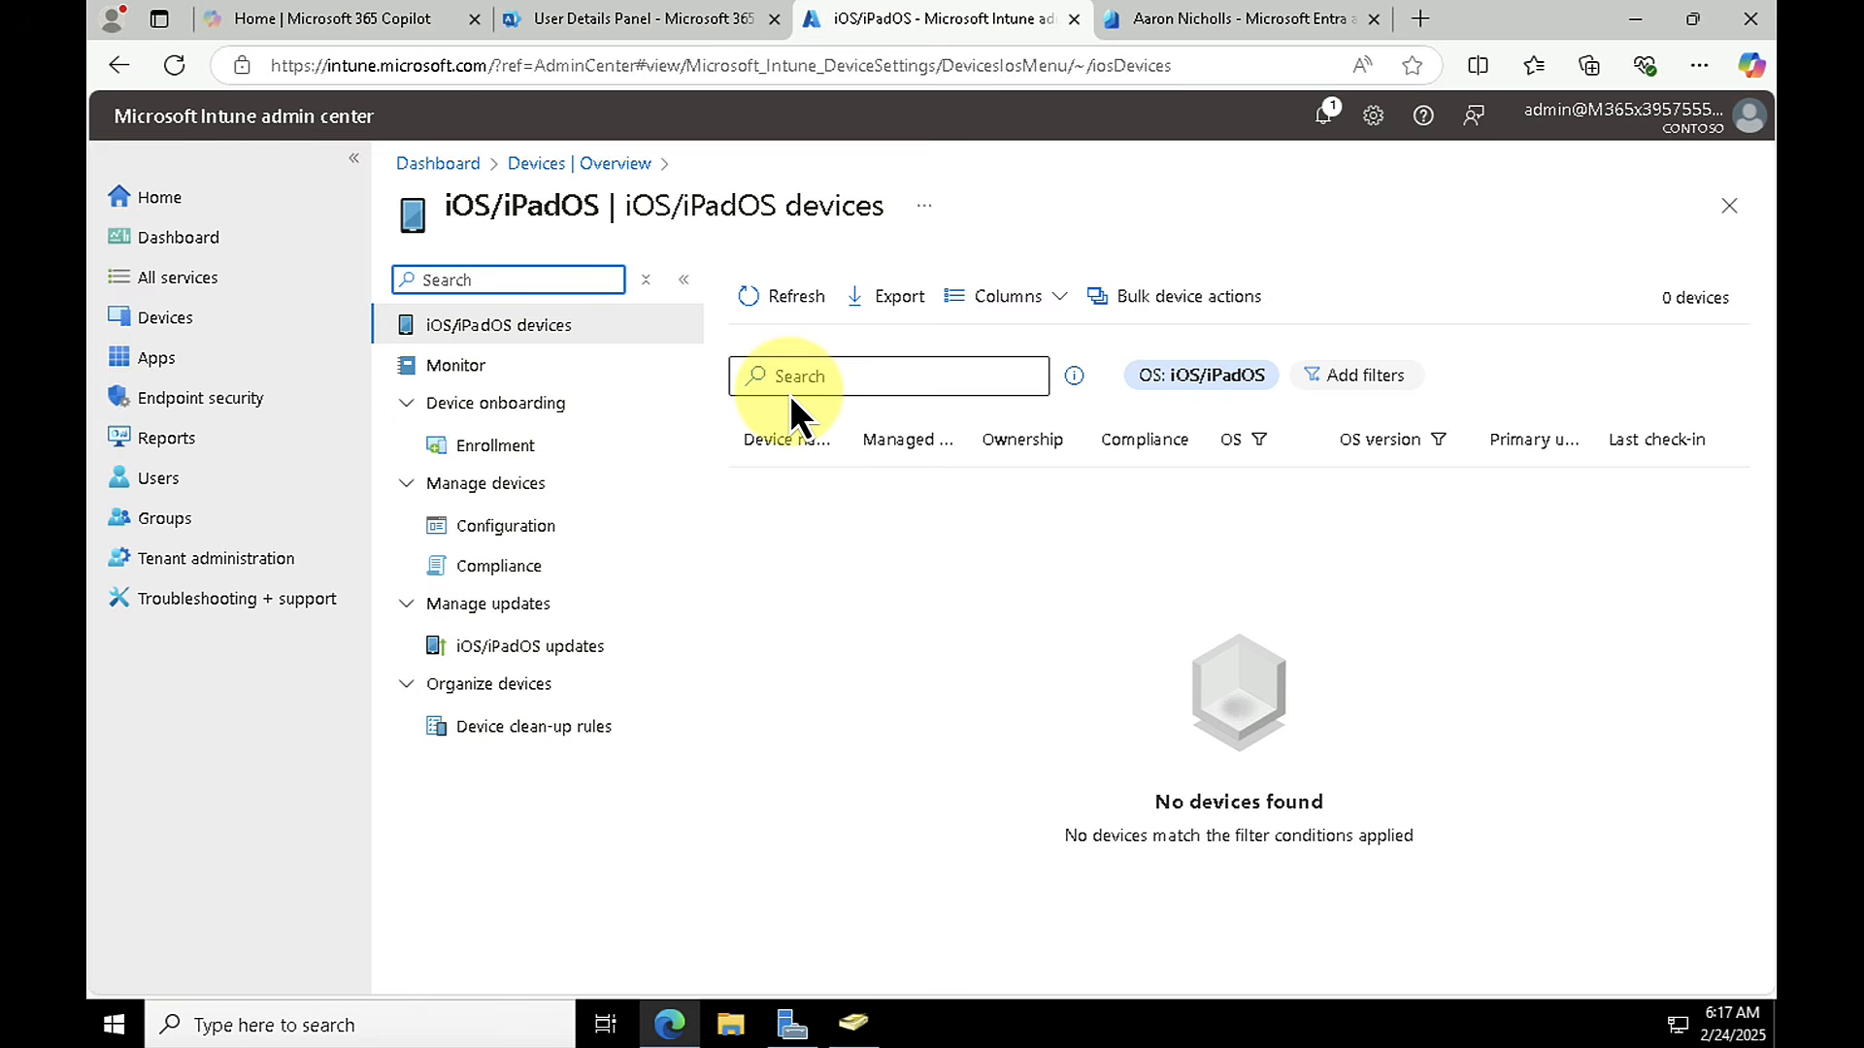
pyautogui.click(483, 434)
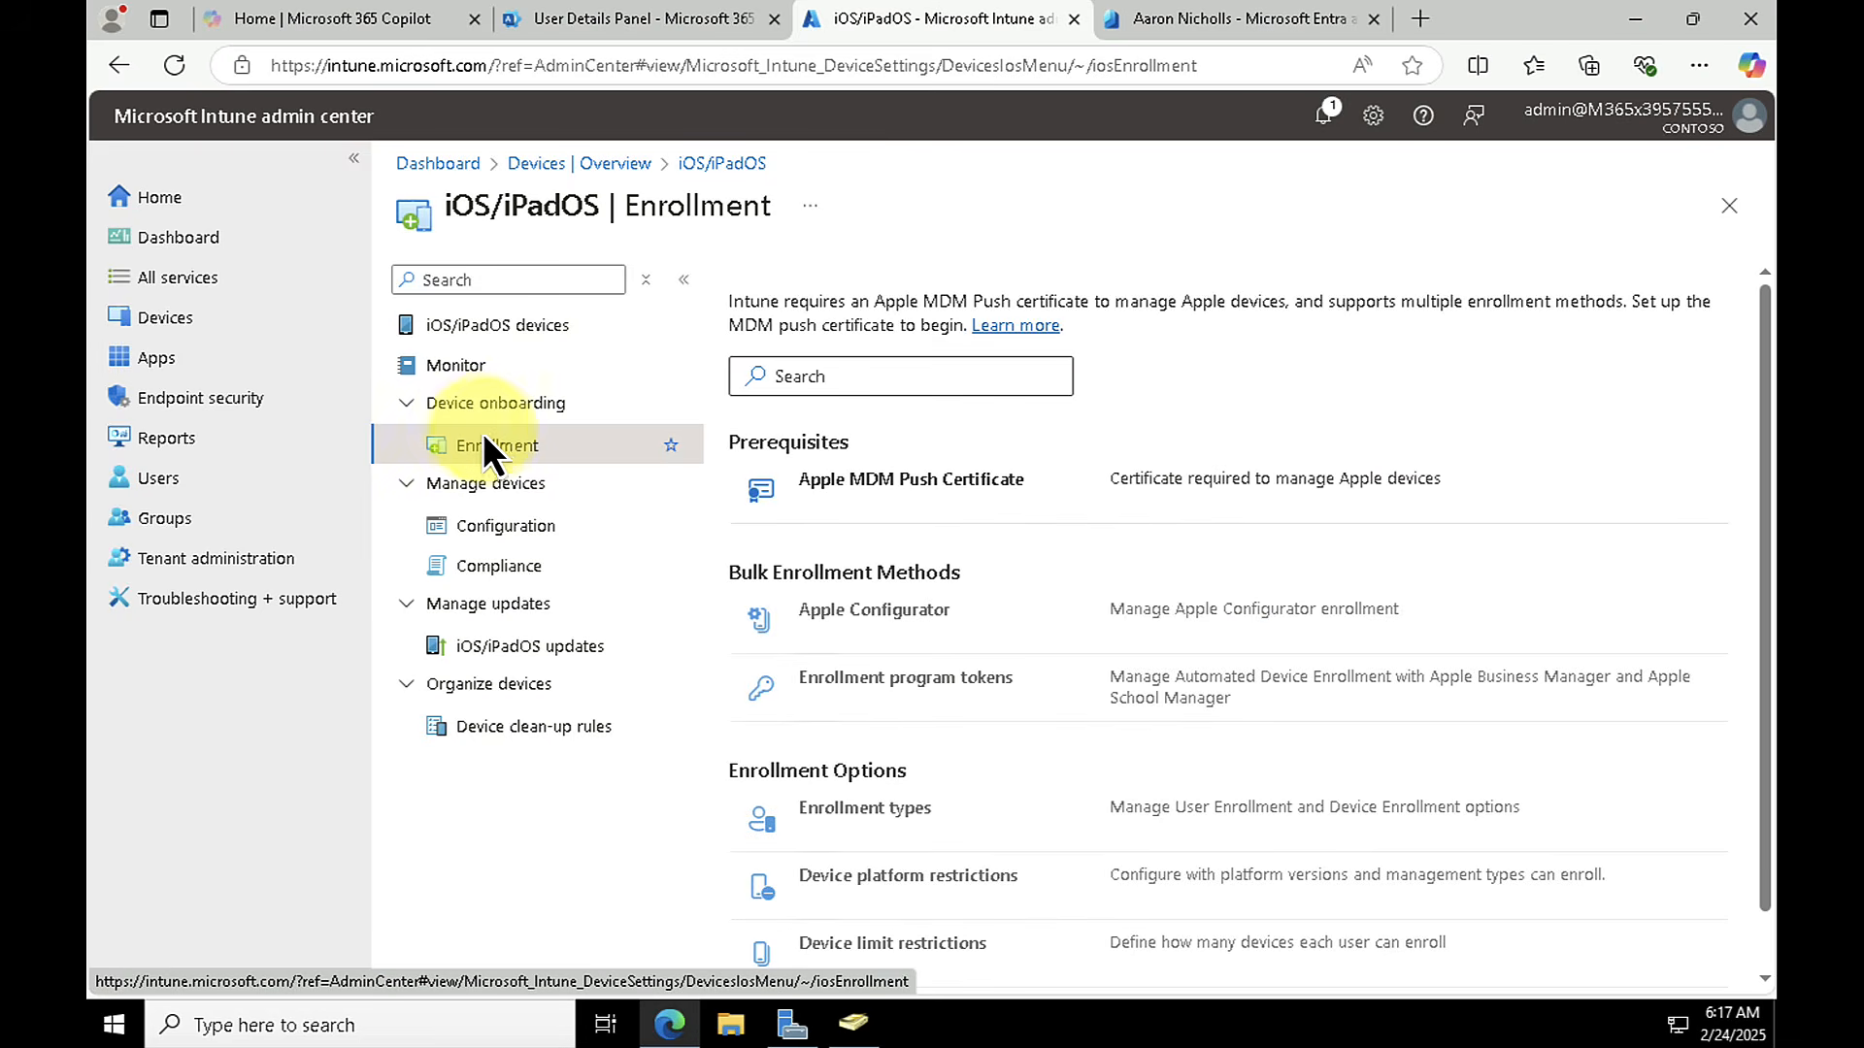
pyautogui.click(898, 485)
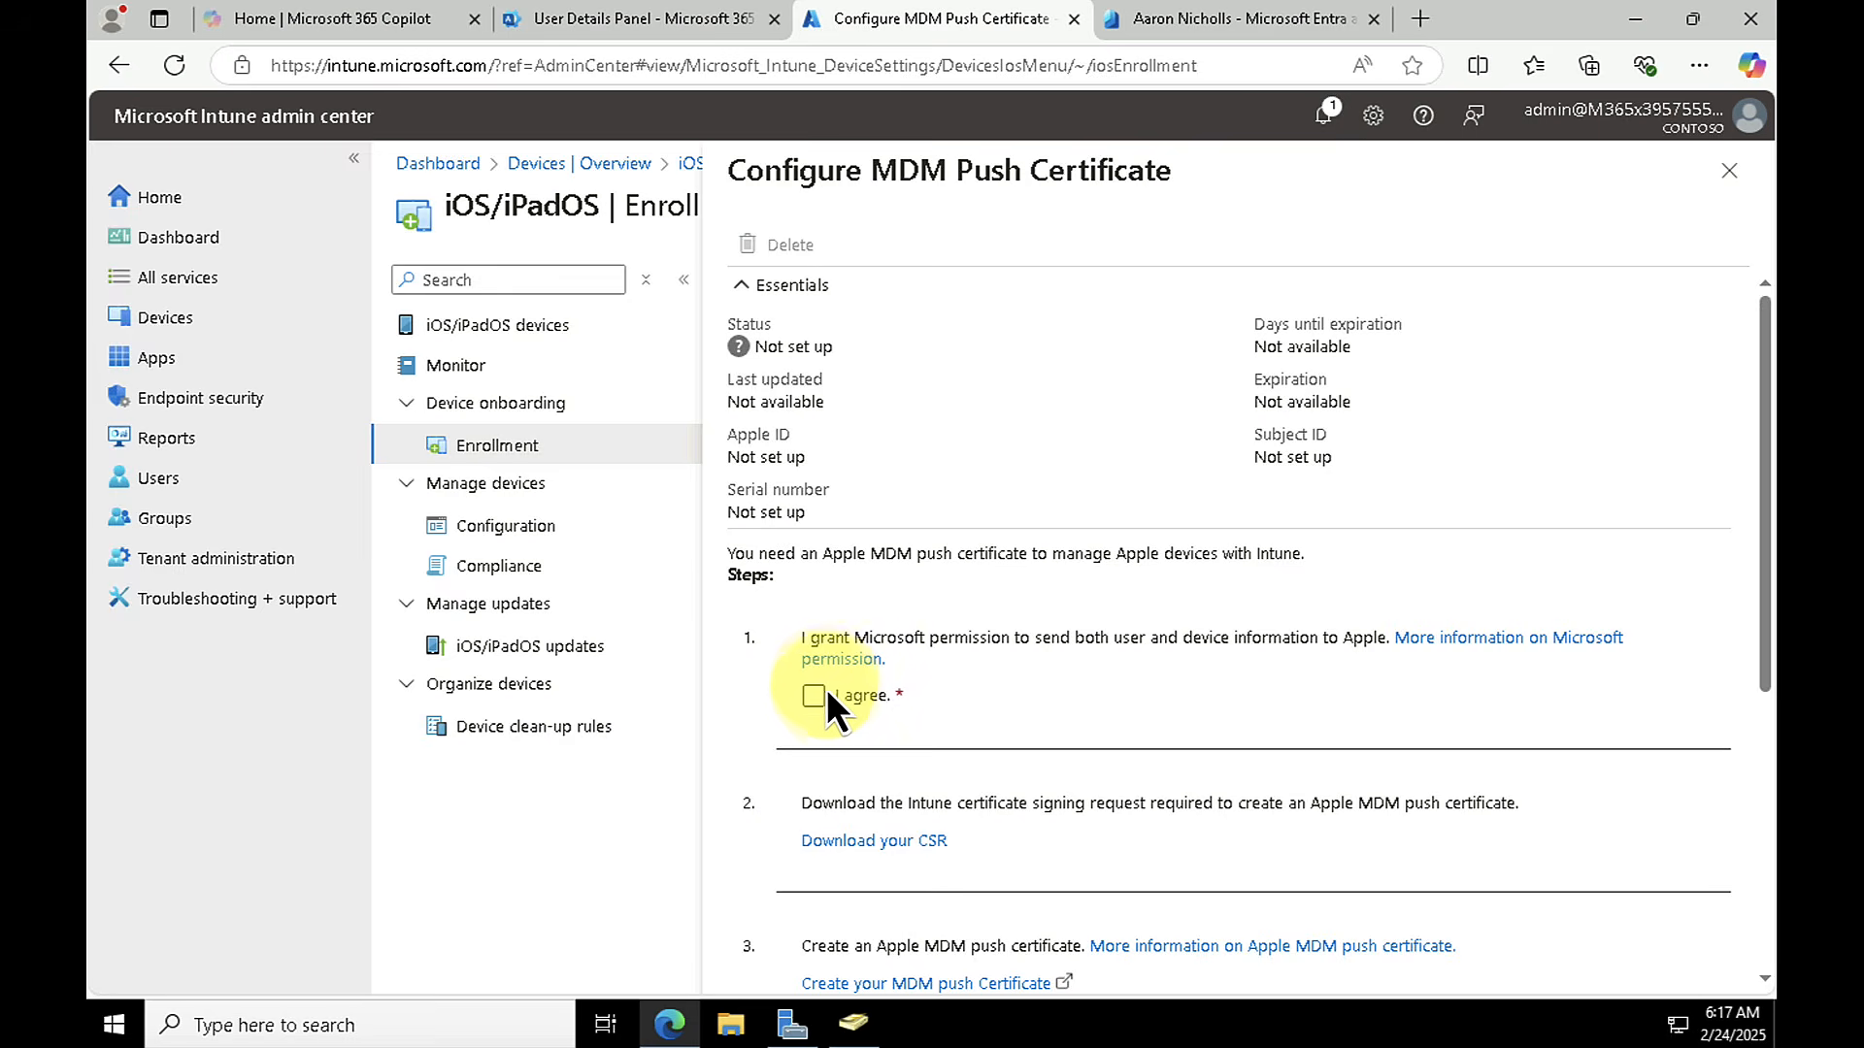
pyautogui.scroll(-3, 860, 668)
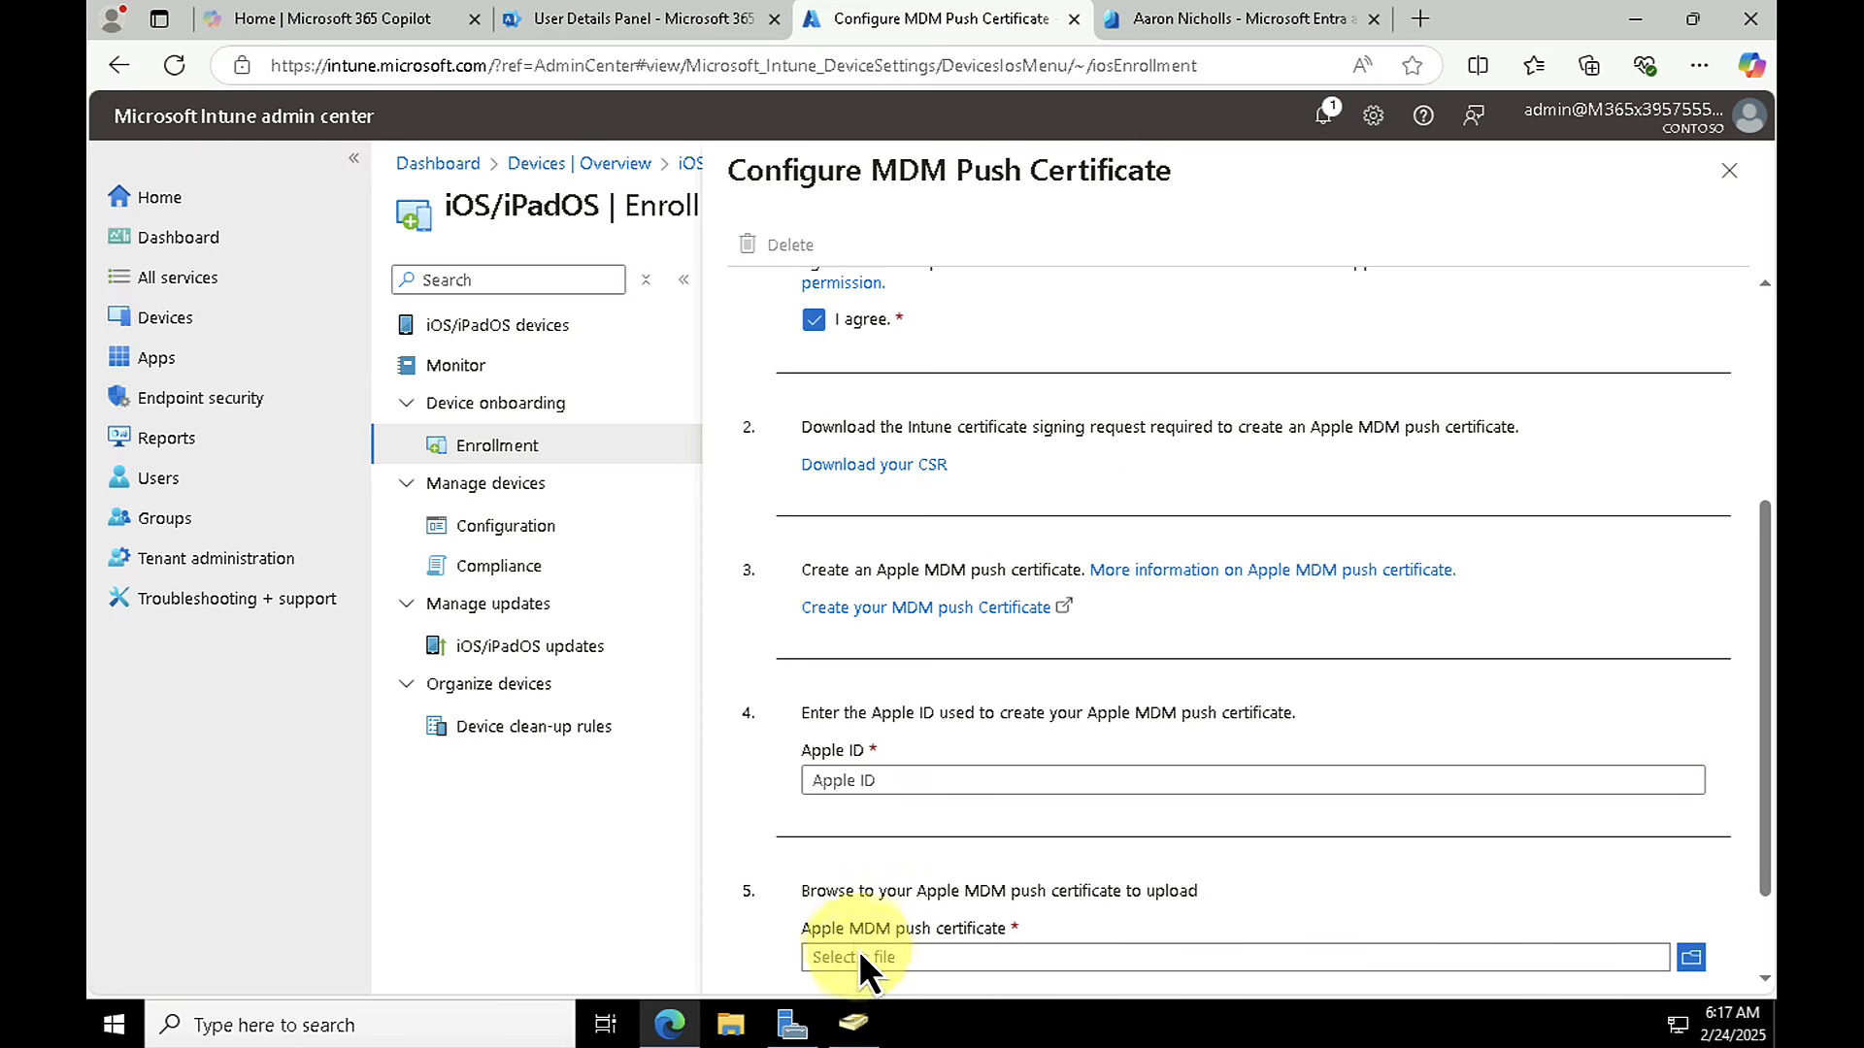
pyautogui.scroll(4, 1009, 533)
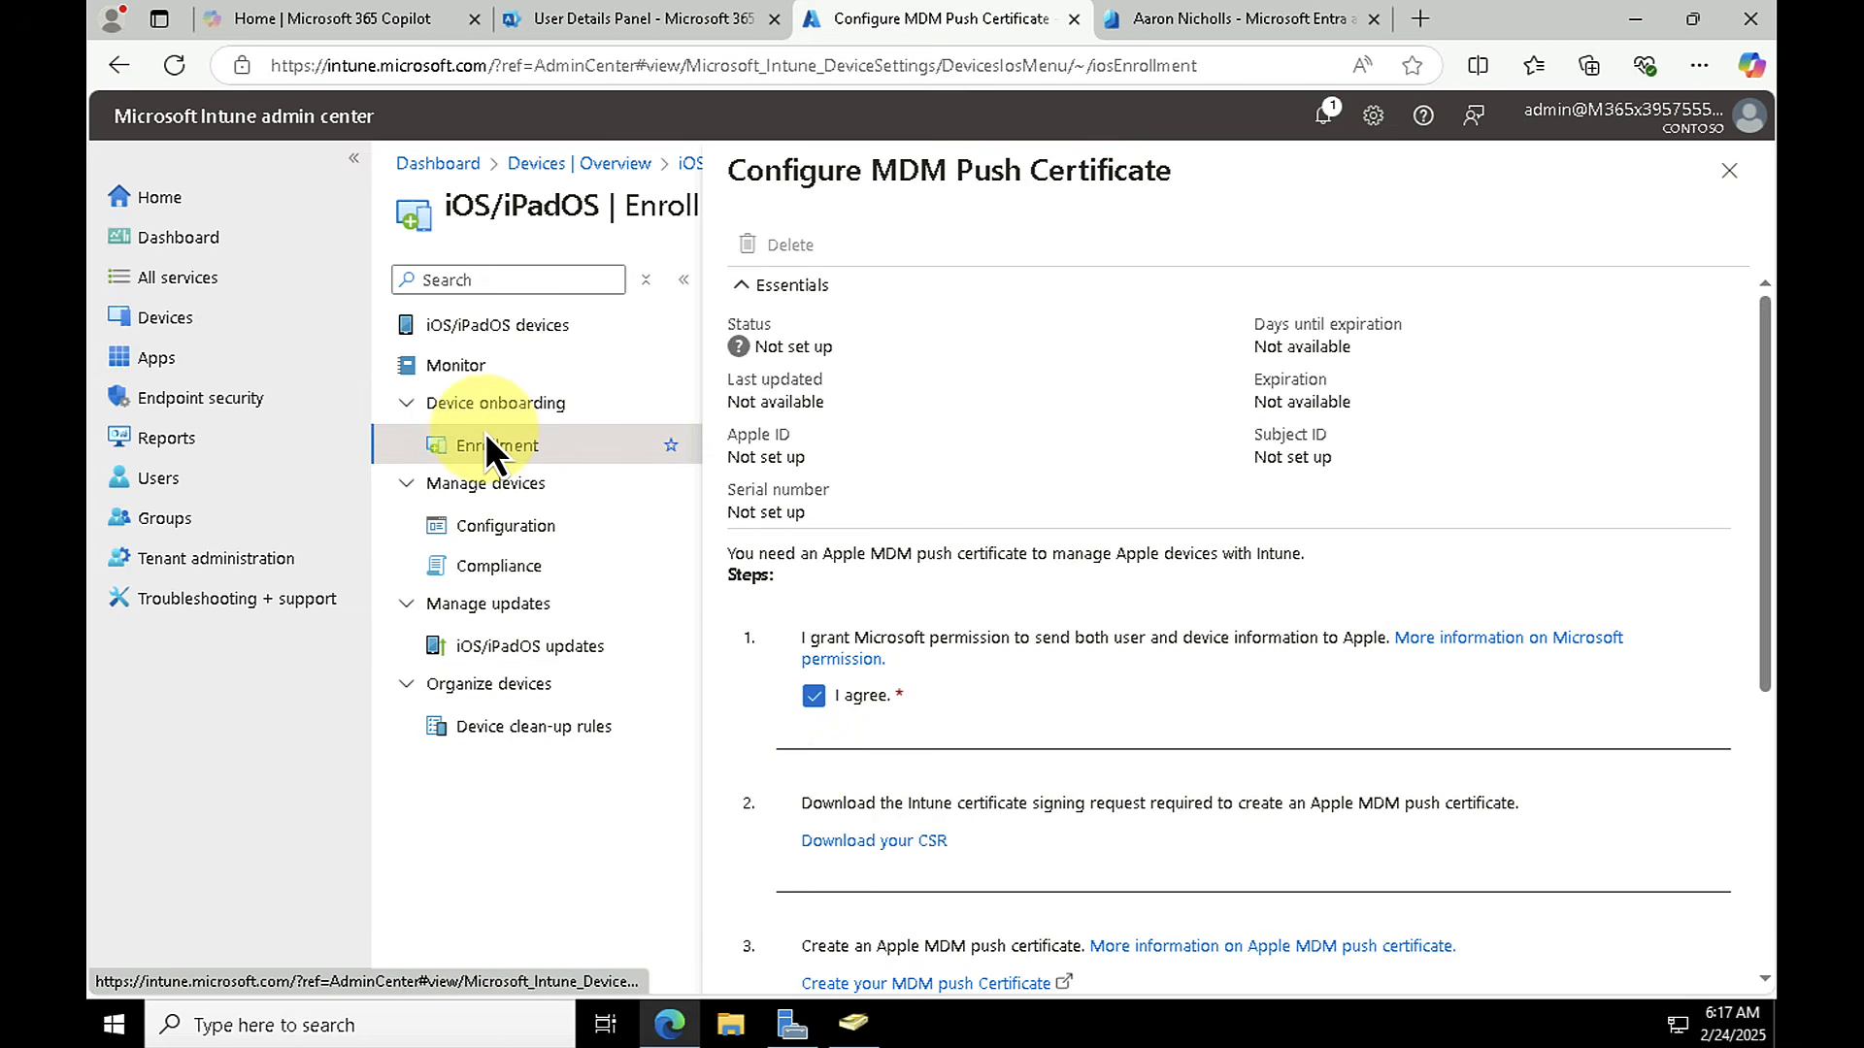
# Step: Discard the certificate edits and start a new iOS/iPadOS configuration policy from the Device restrictions template
pyautogui.click(501, 526)
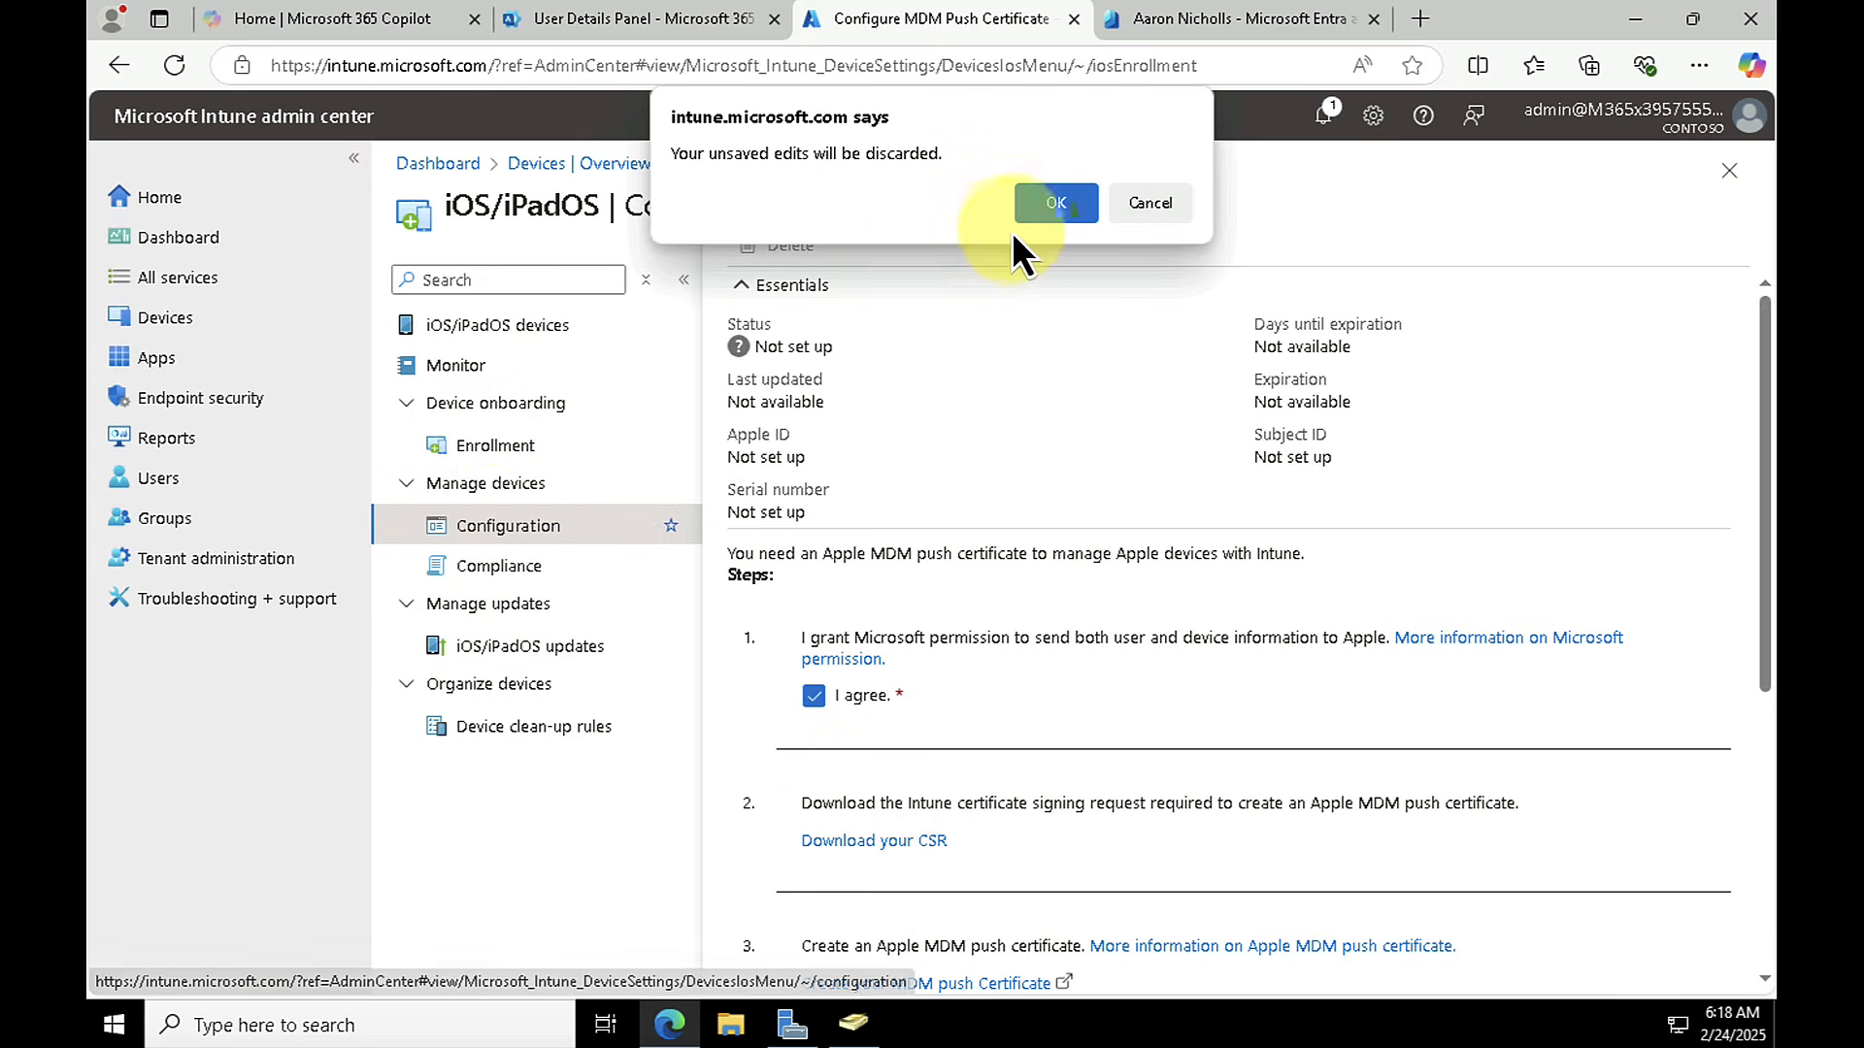
pyautogui.click(1043, 215)
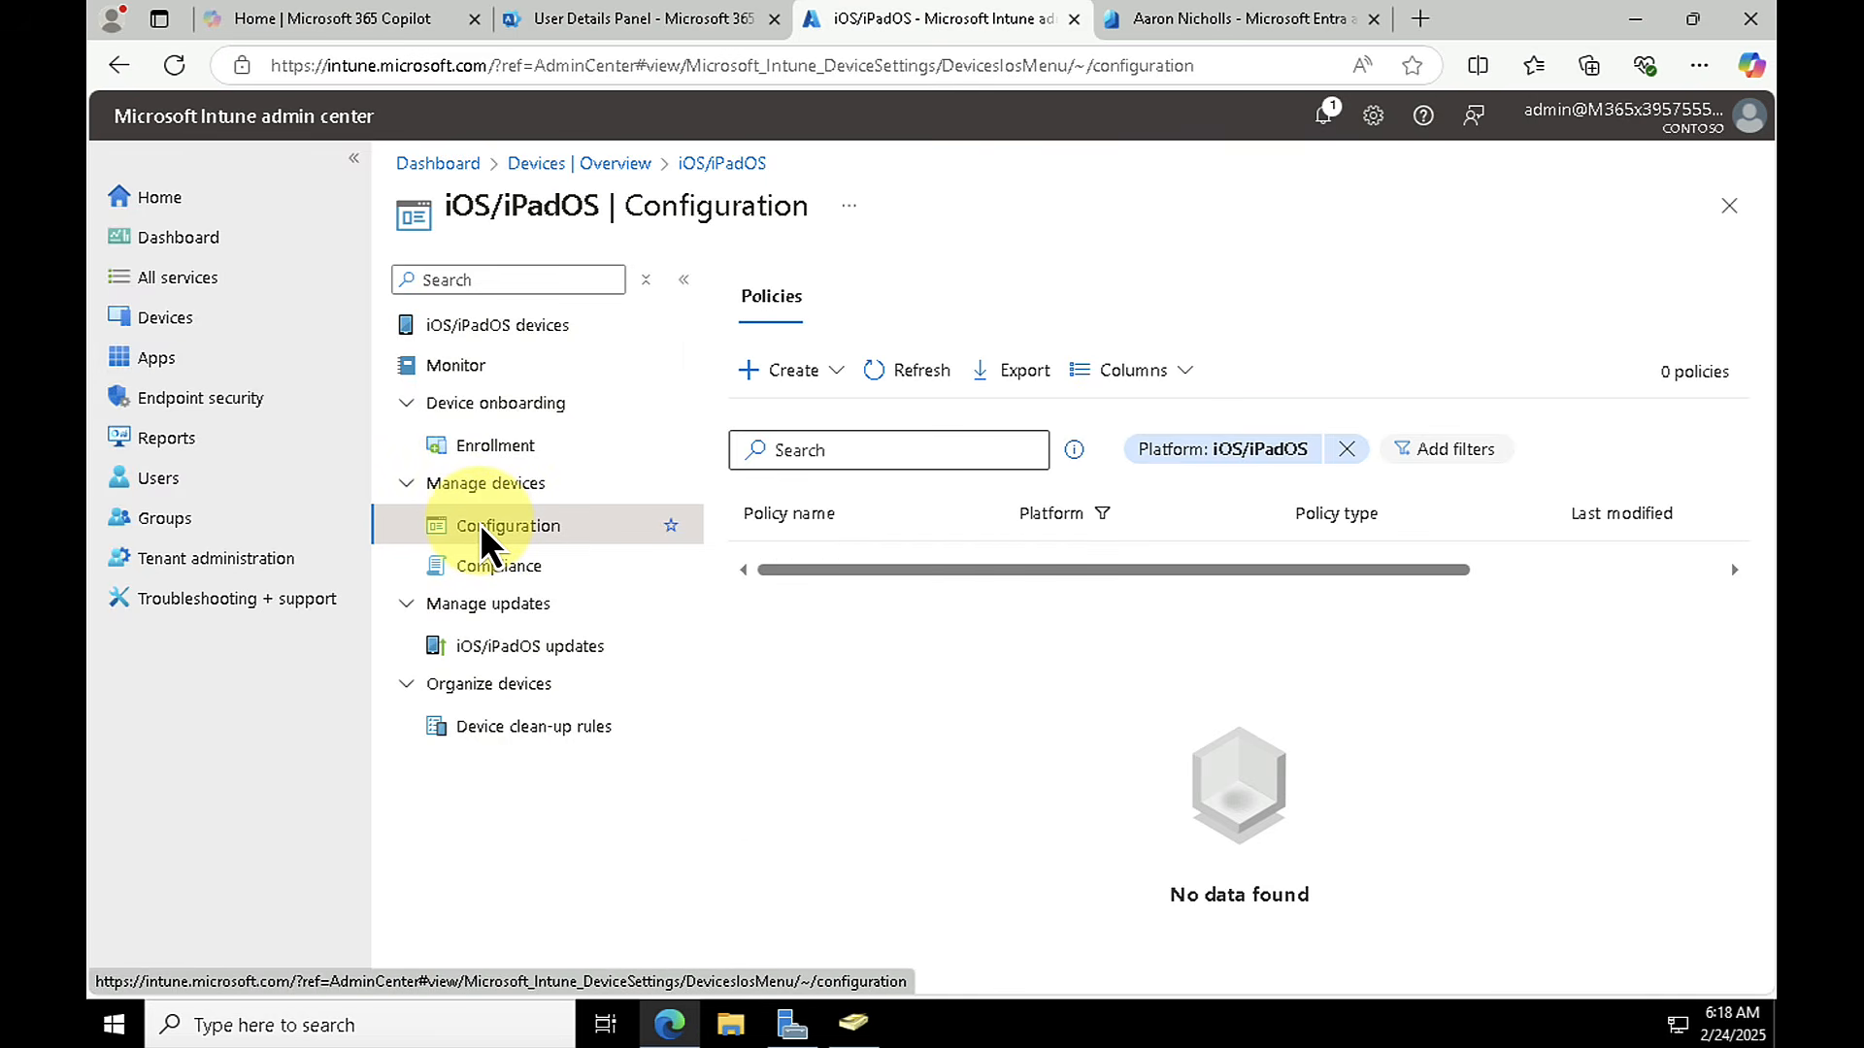
pyautogui.click(798, 376)
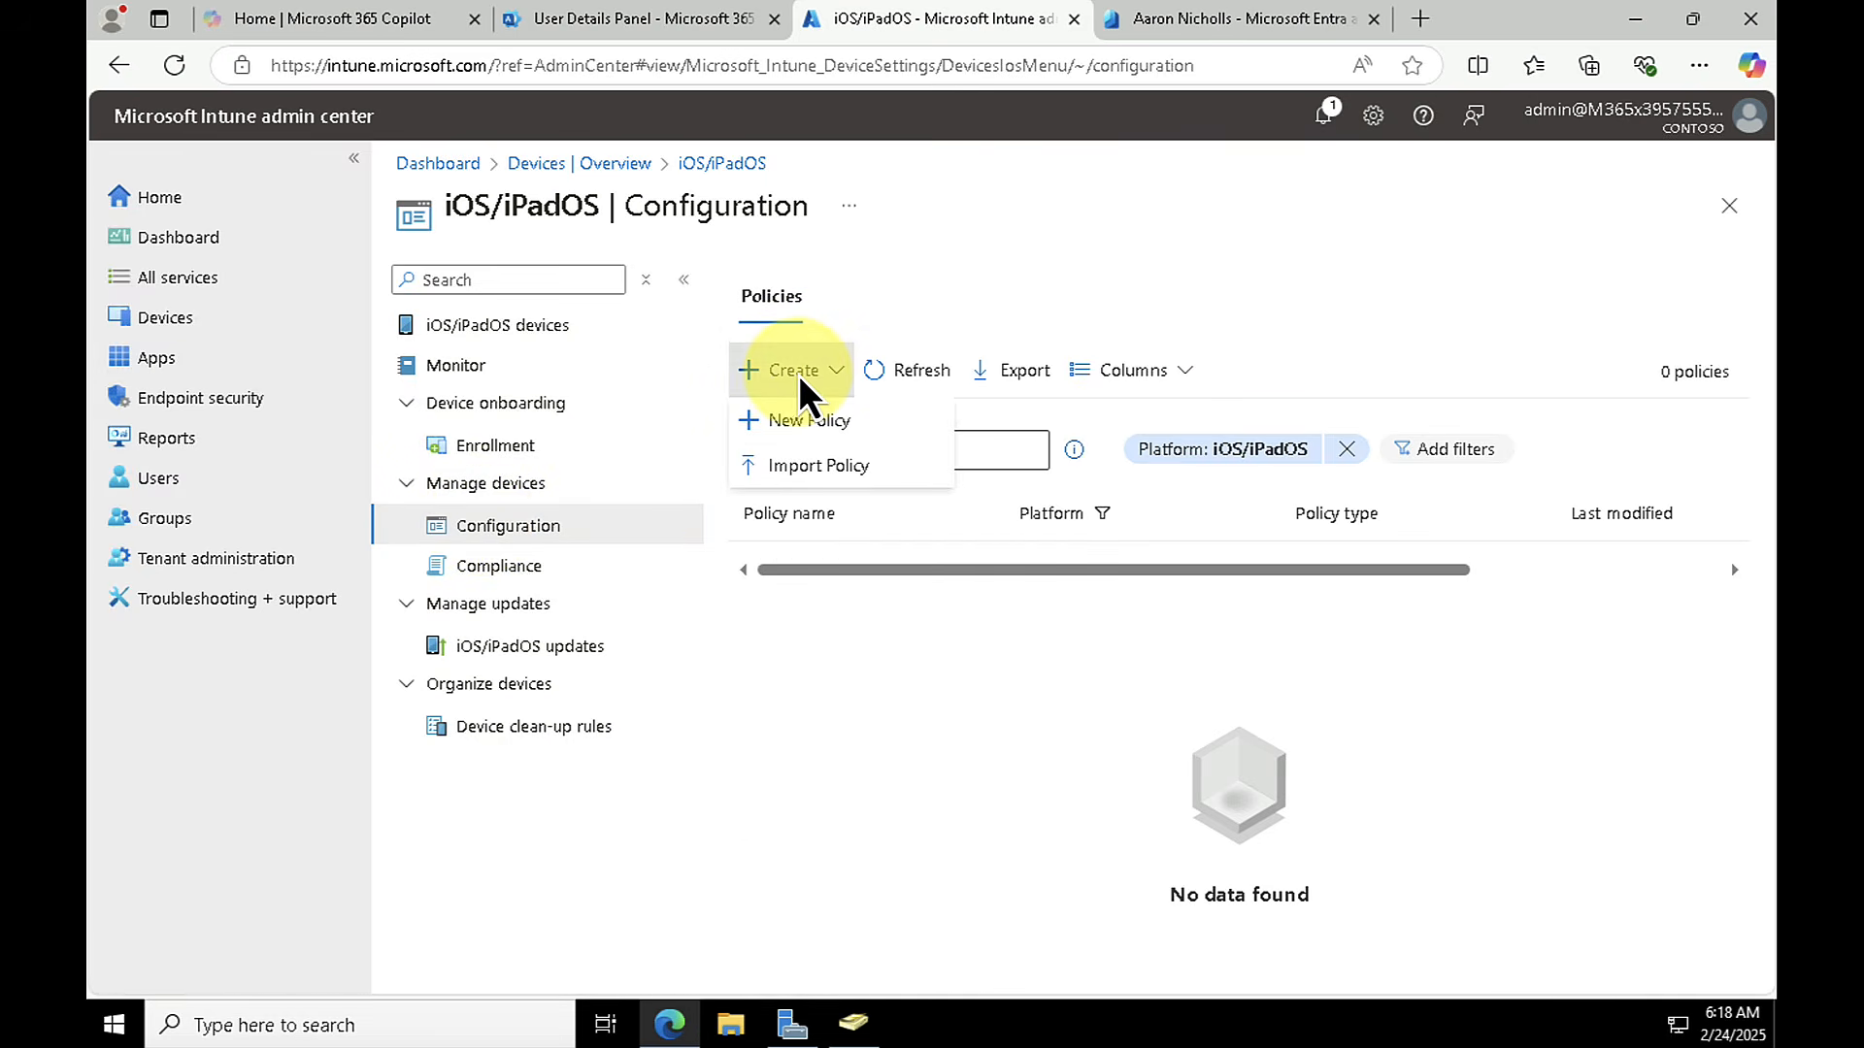
pyautogui.click(788, 423)
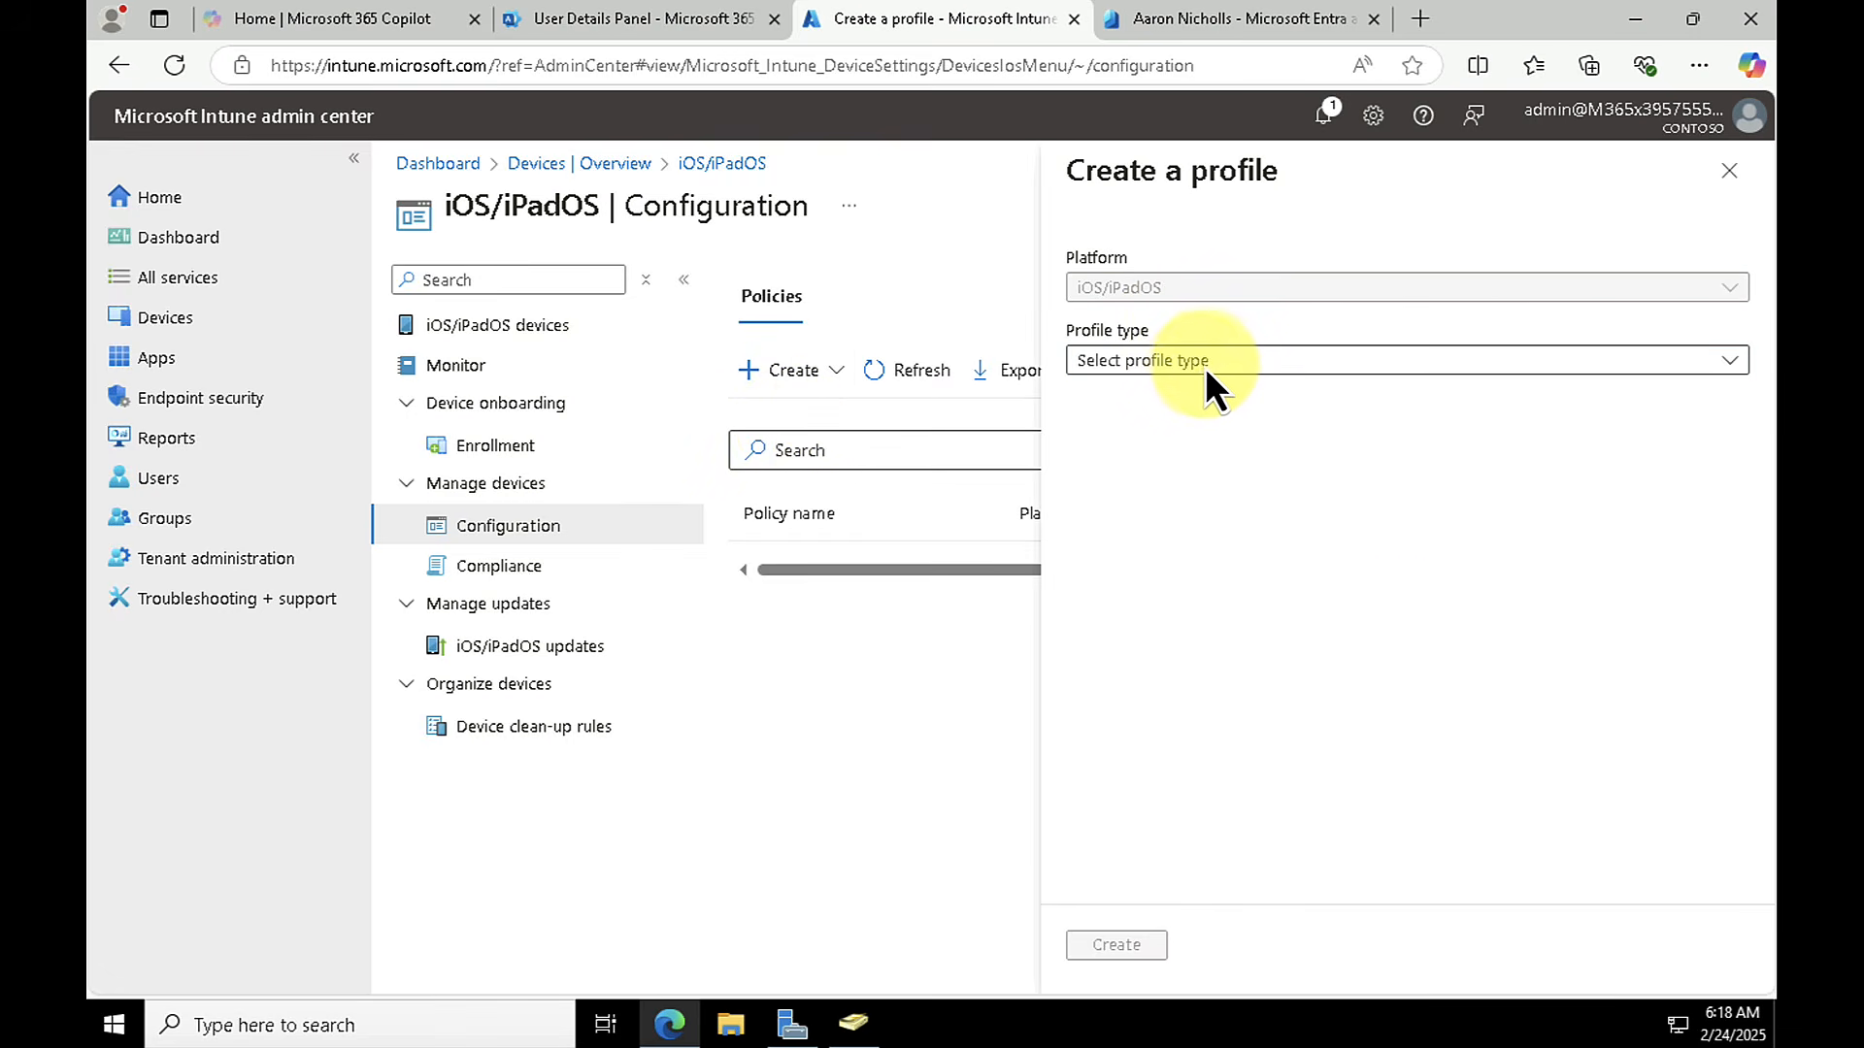
pyautogui.click(1199, 363)
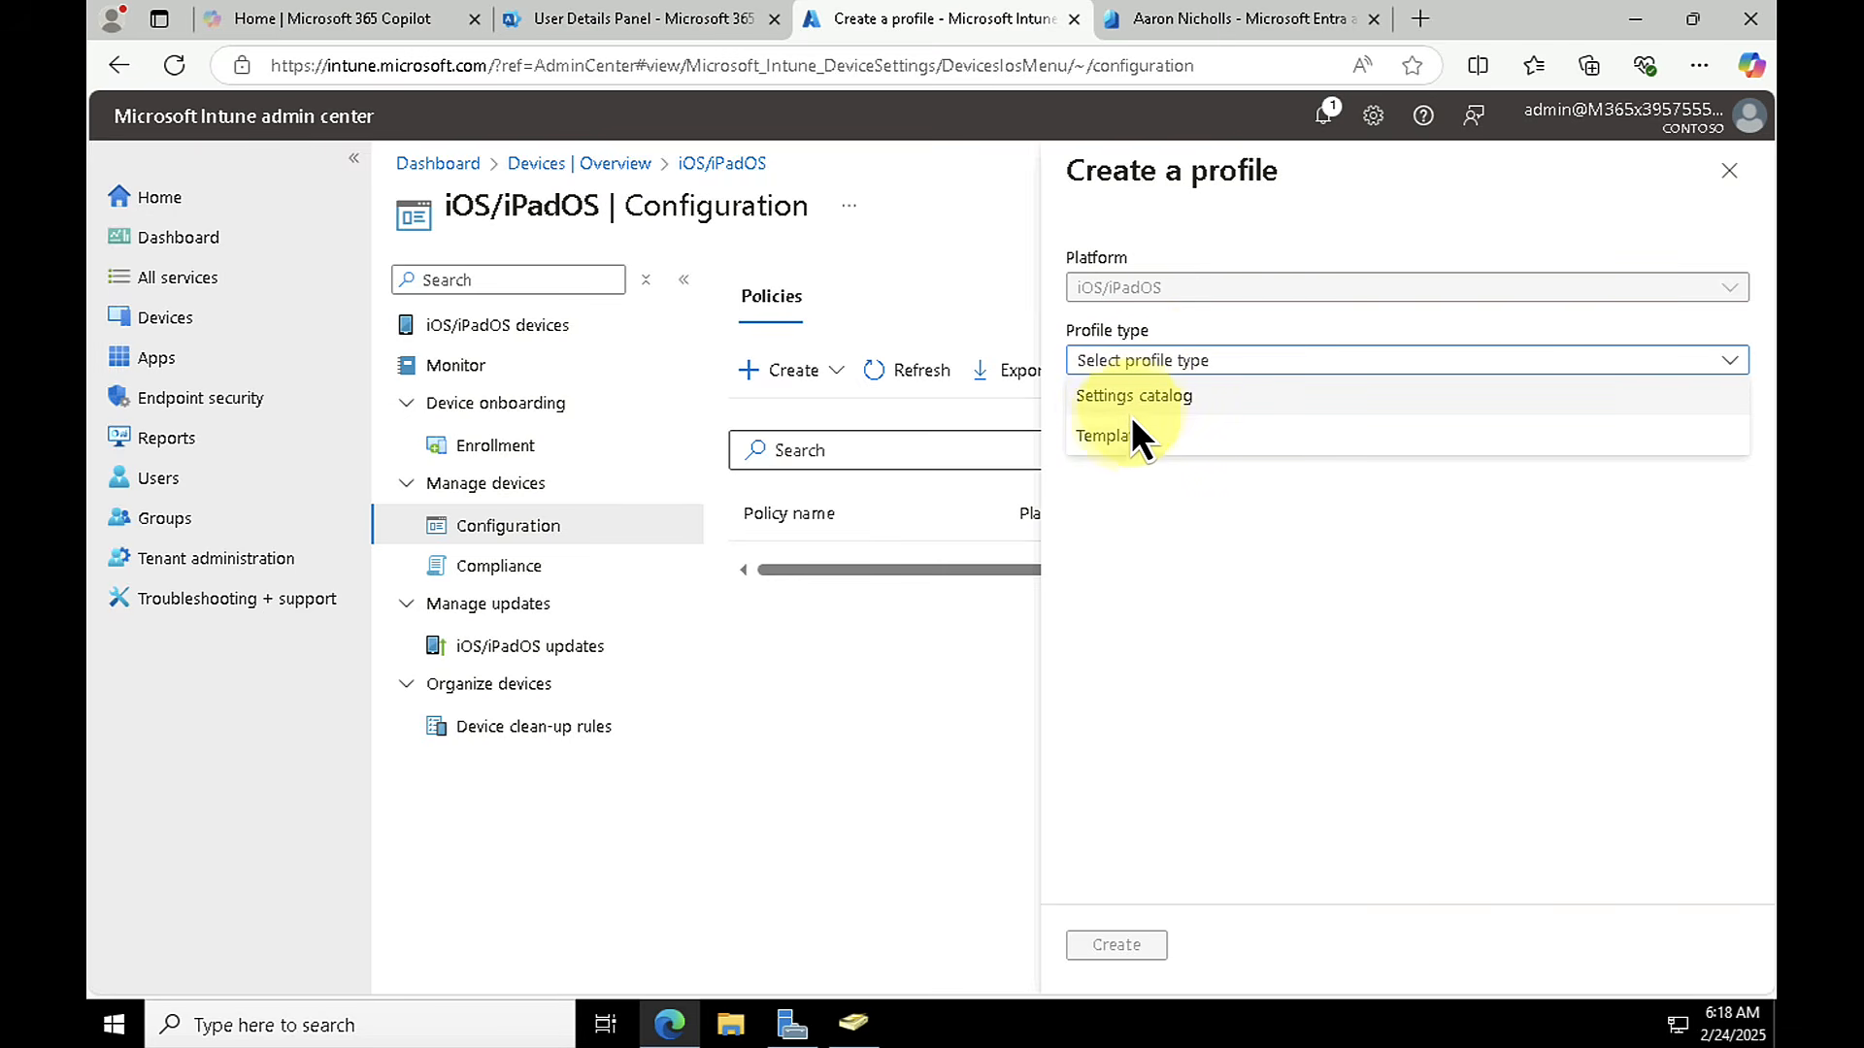
pyautogui.click(1096, 449)
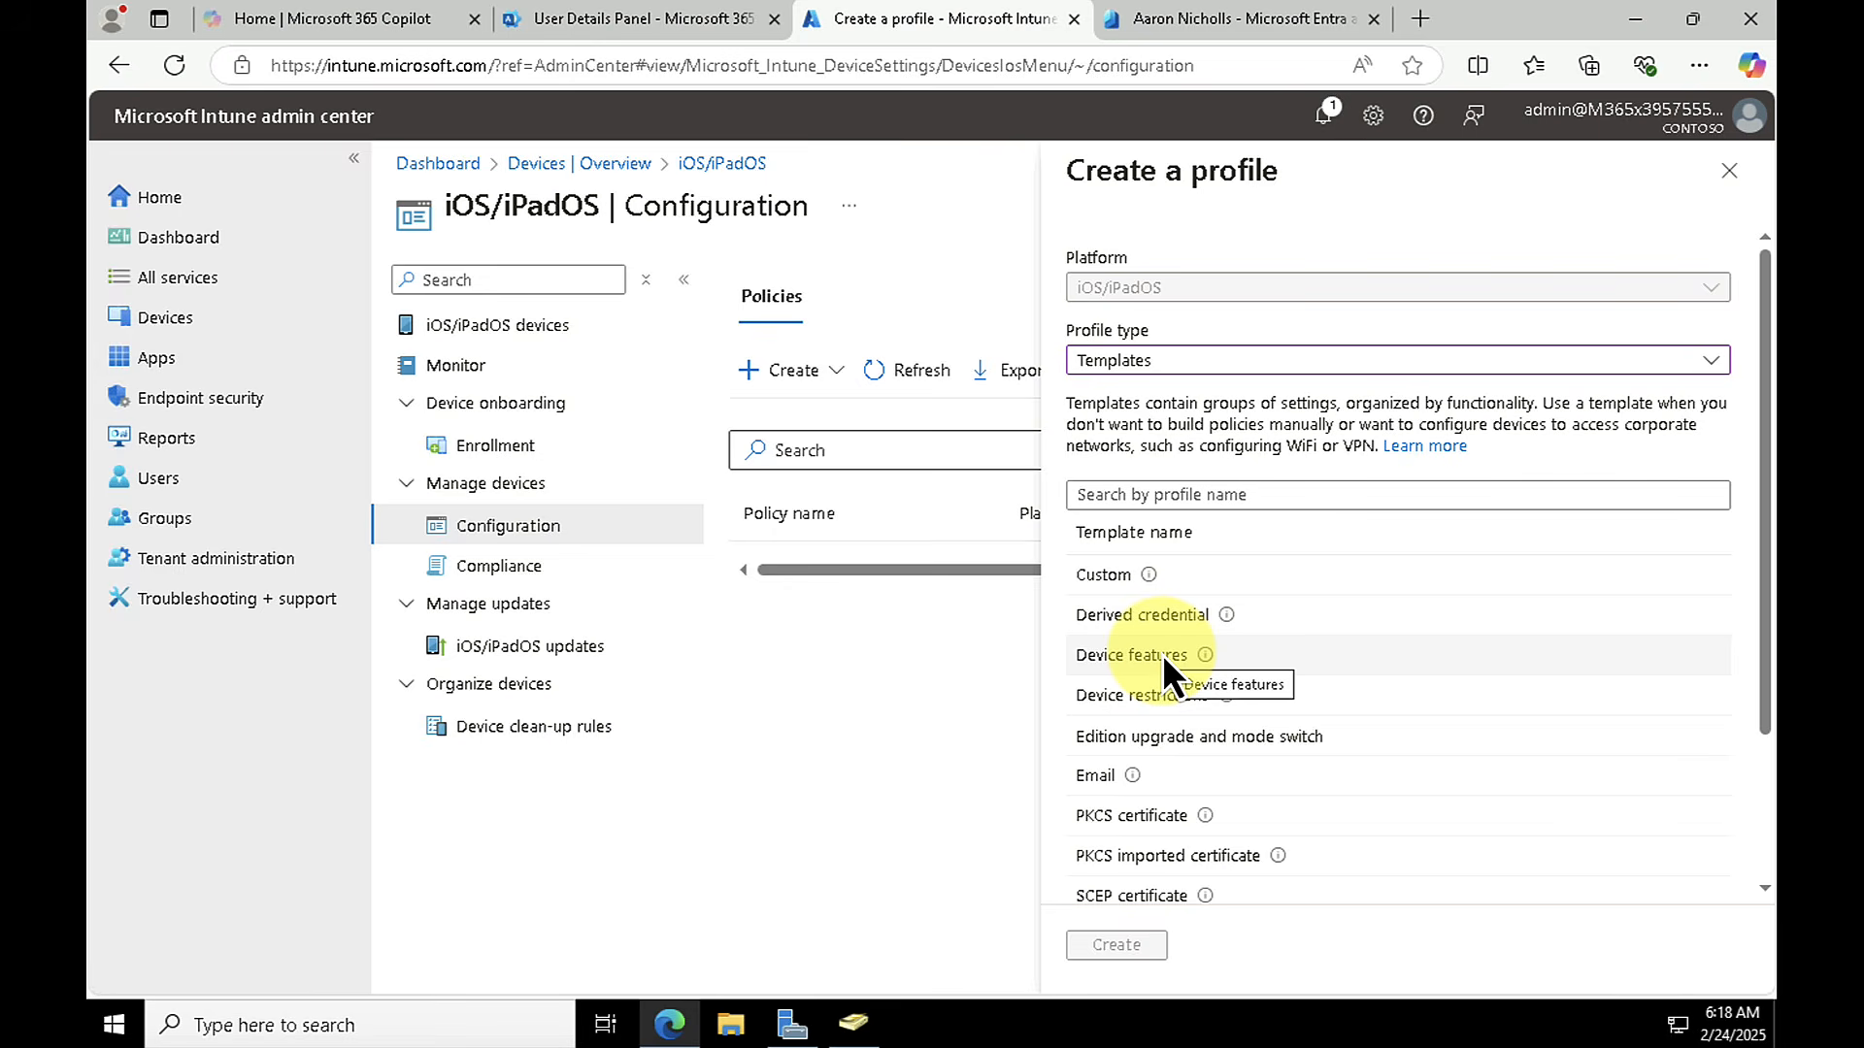
pyautogui.click(1157, 698)
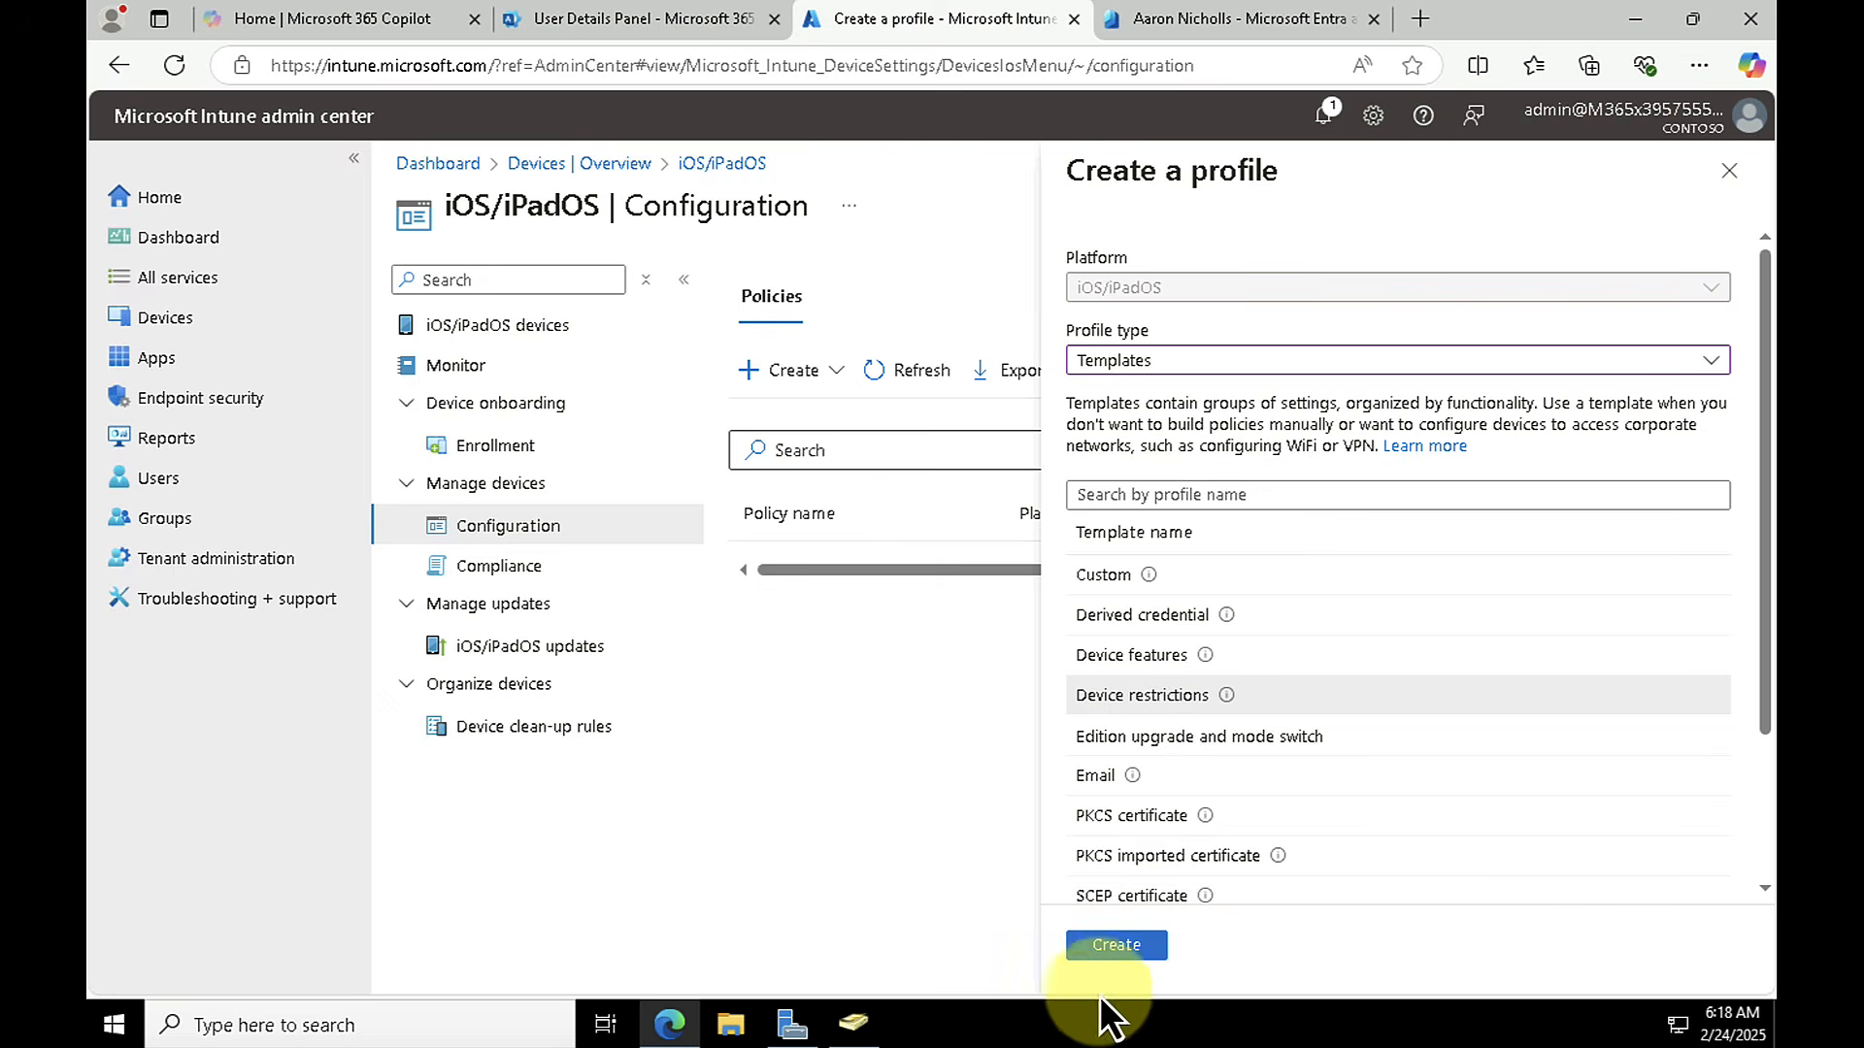
pyautogui.click(1118, 944)
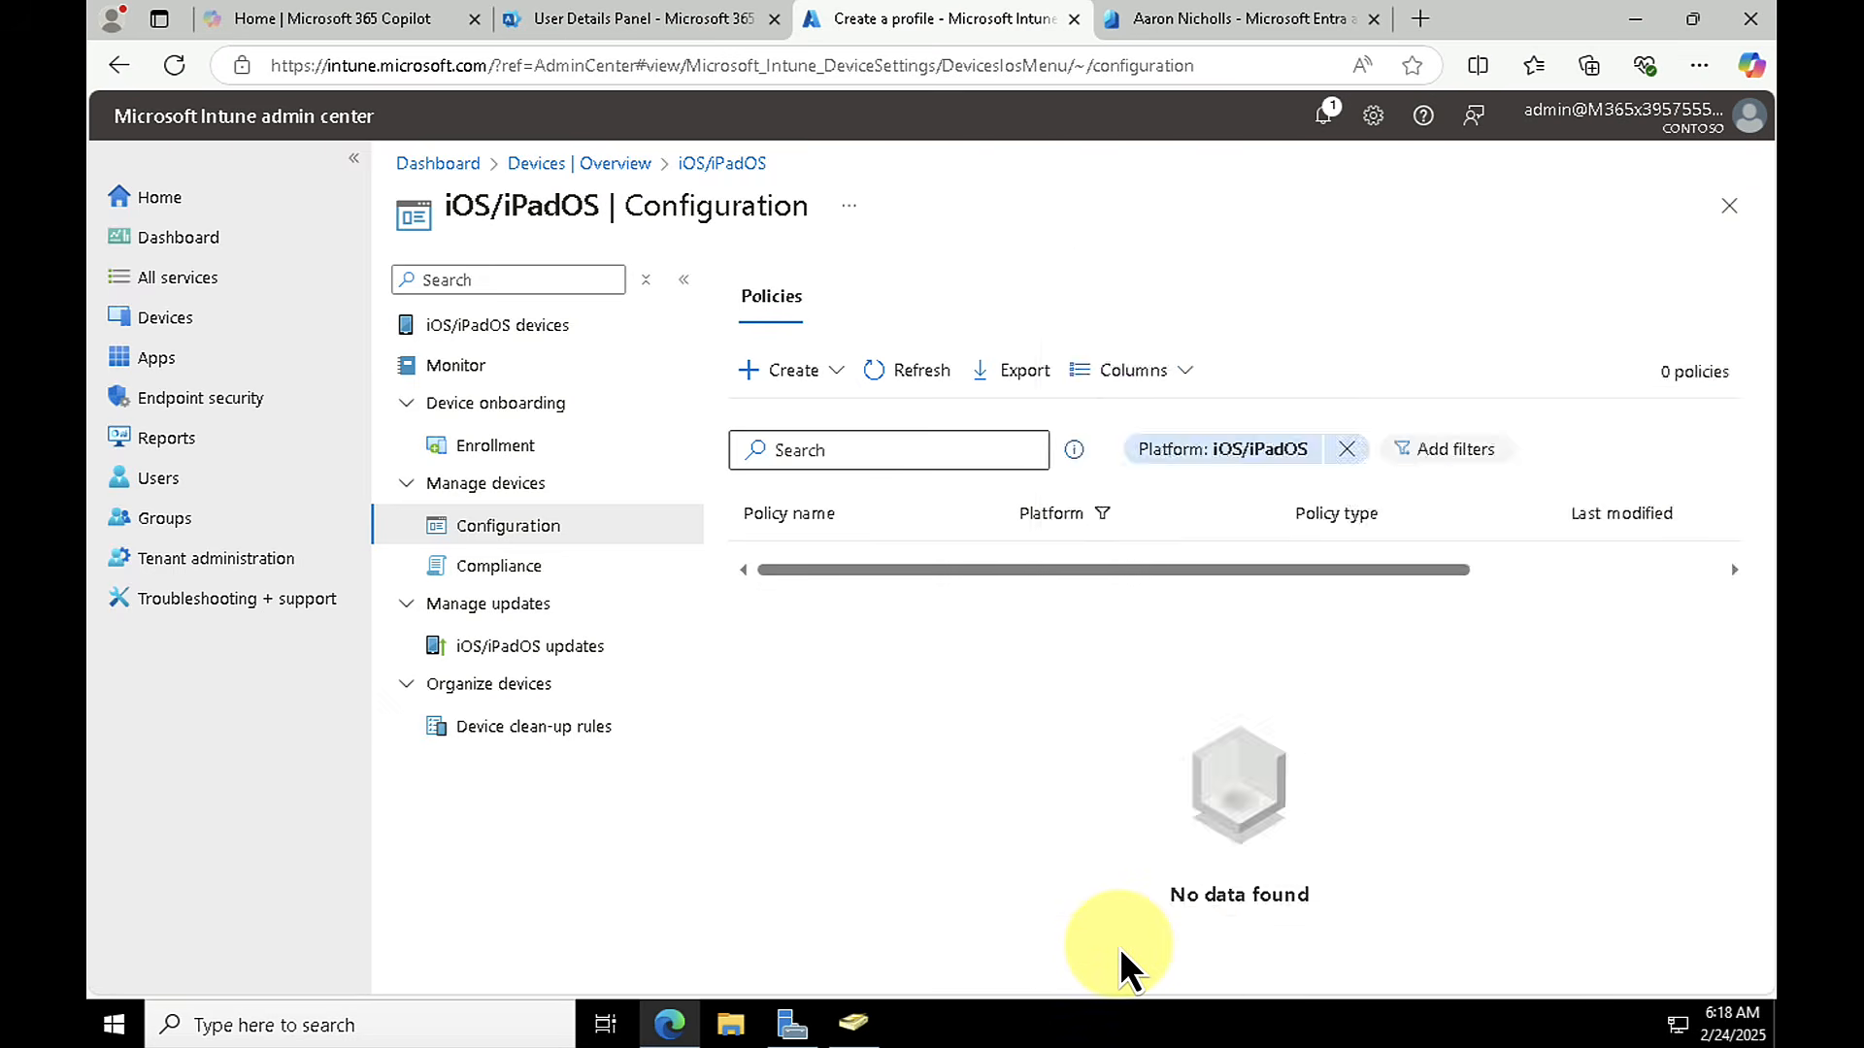
# Step: Name the iOS/iPadOS device restrictions profile "sales", leave the description empty, and continue to the configuration settings
pyautogui.click(840, 356)
pyautogui.write('sales')
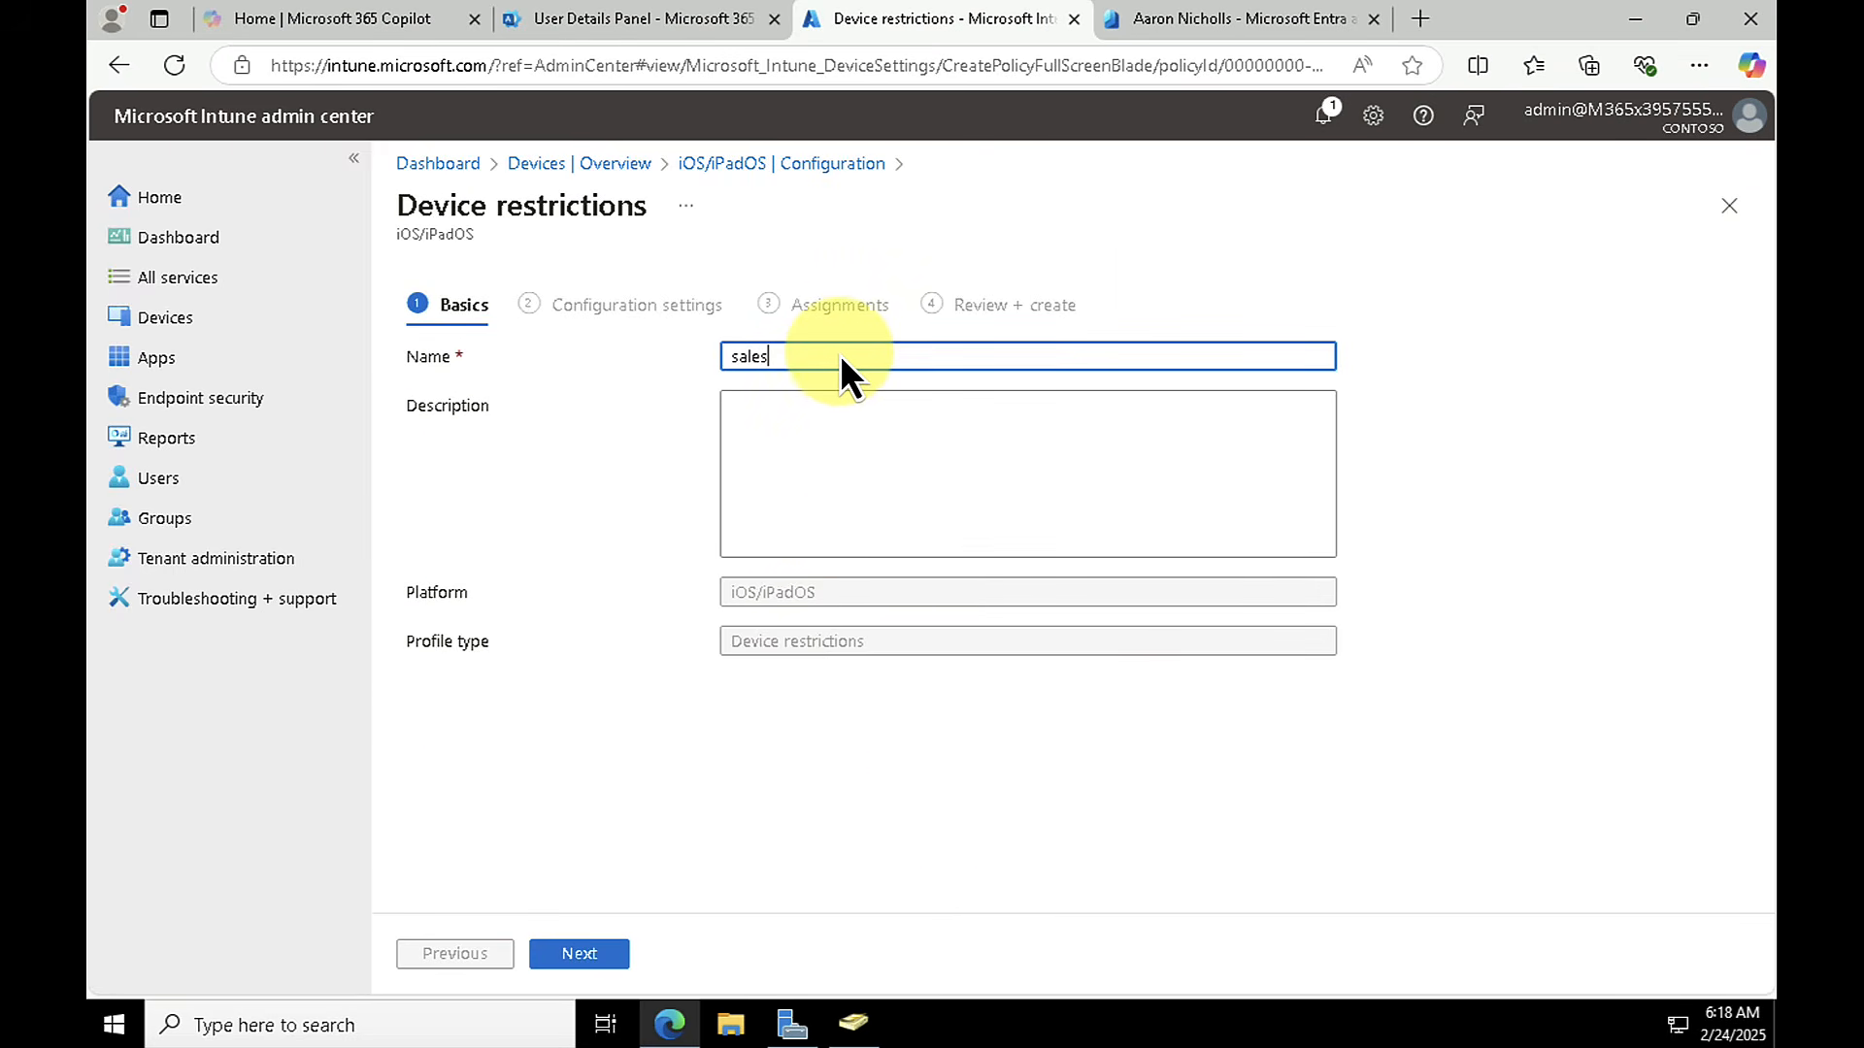
pyautogui.click(783, 427)
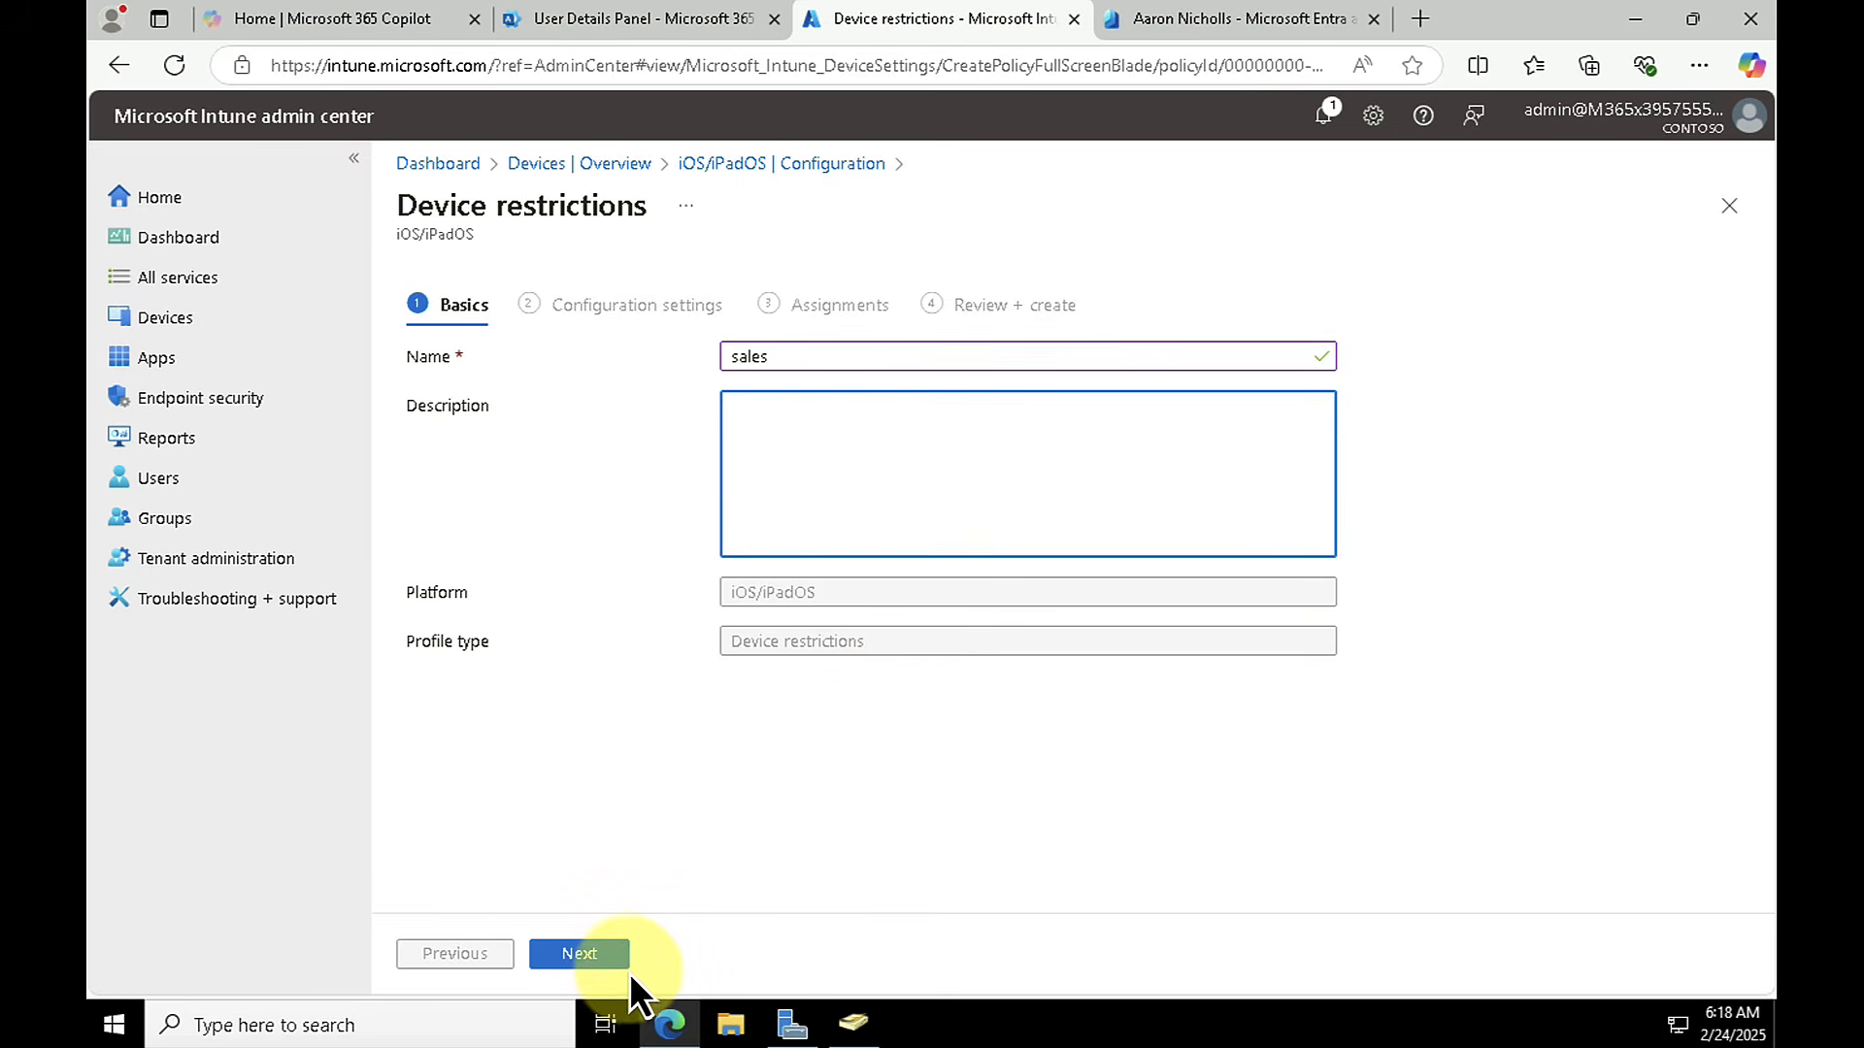
pyautogui.click(596, 963)
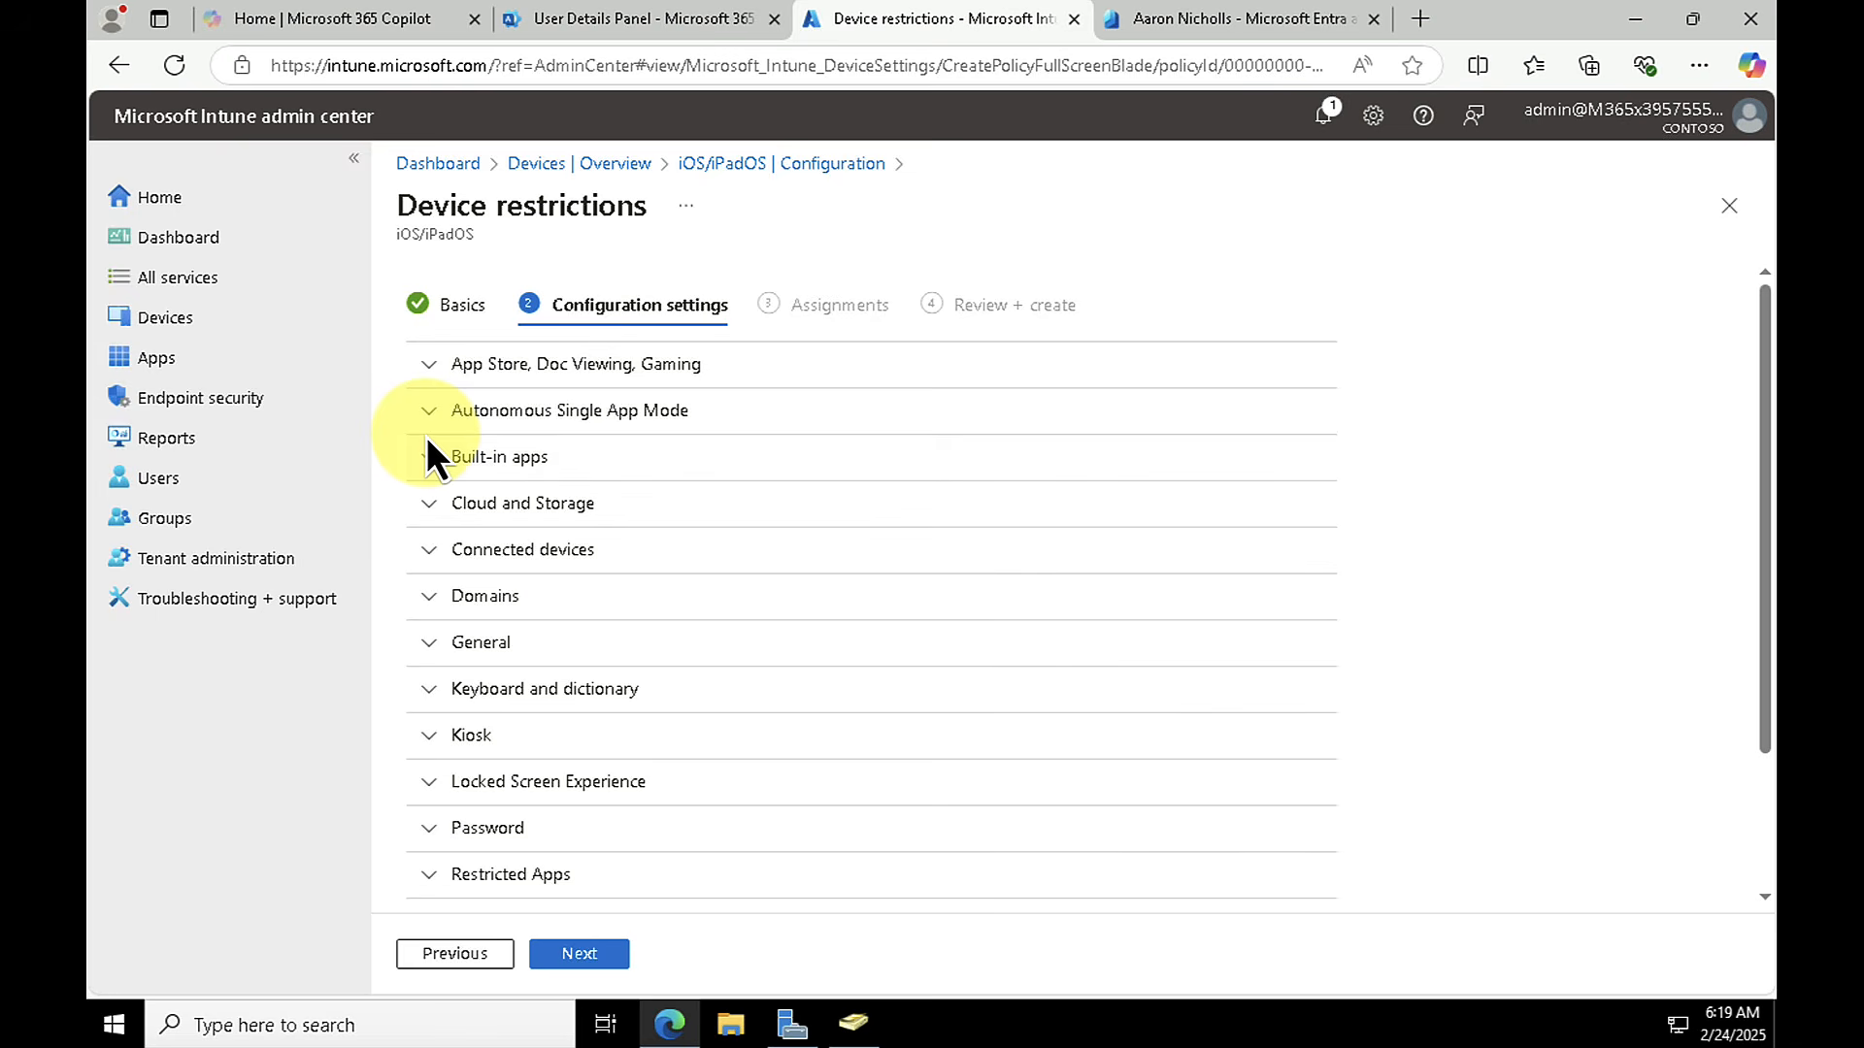
# Step: Try setting "Block viewing corporate documents in unmanaged apps" to Yes, and discard the unsaved profile after reviewing the App Store, Doc Viewing, Gaming restrictions
pyautogui.click(433, 364)
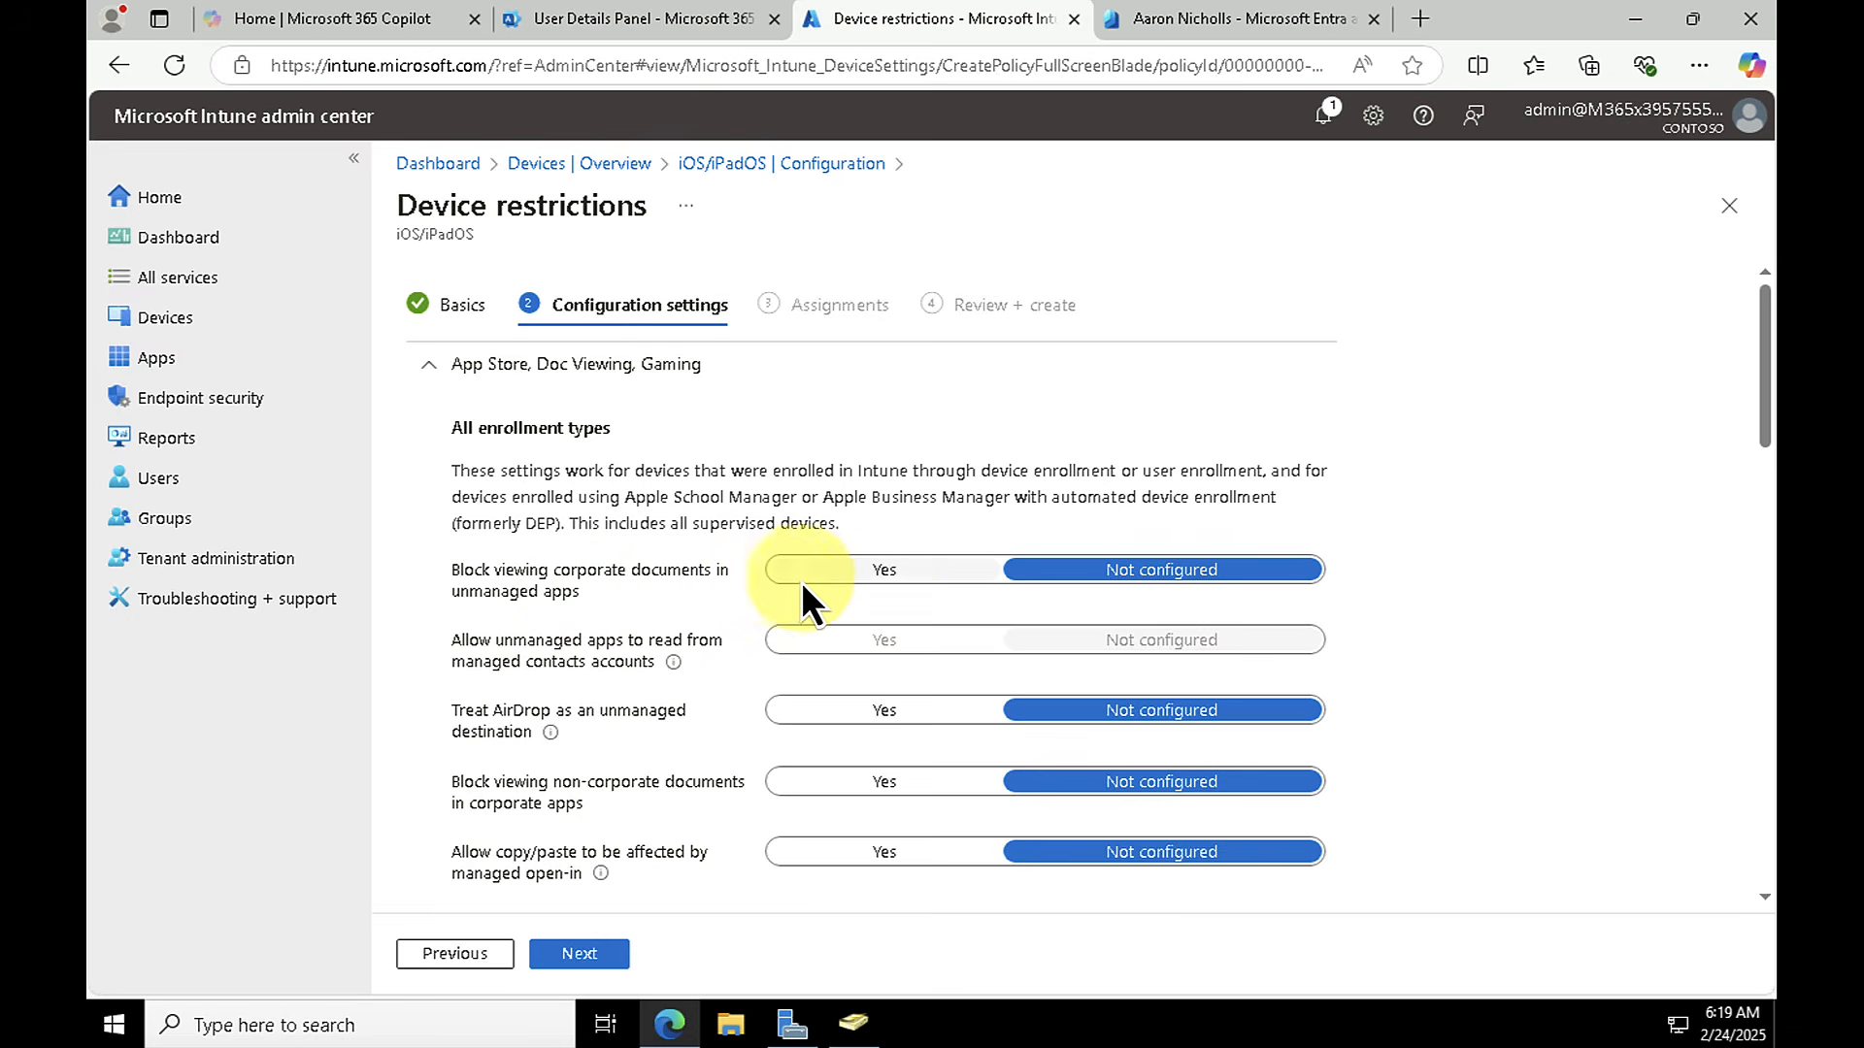
pyautogui.click(904, 574)
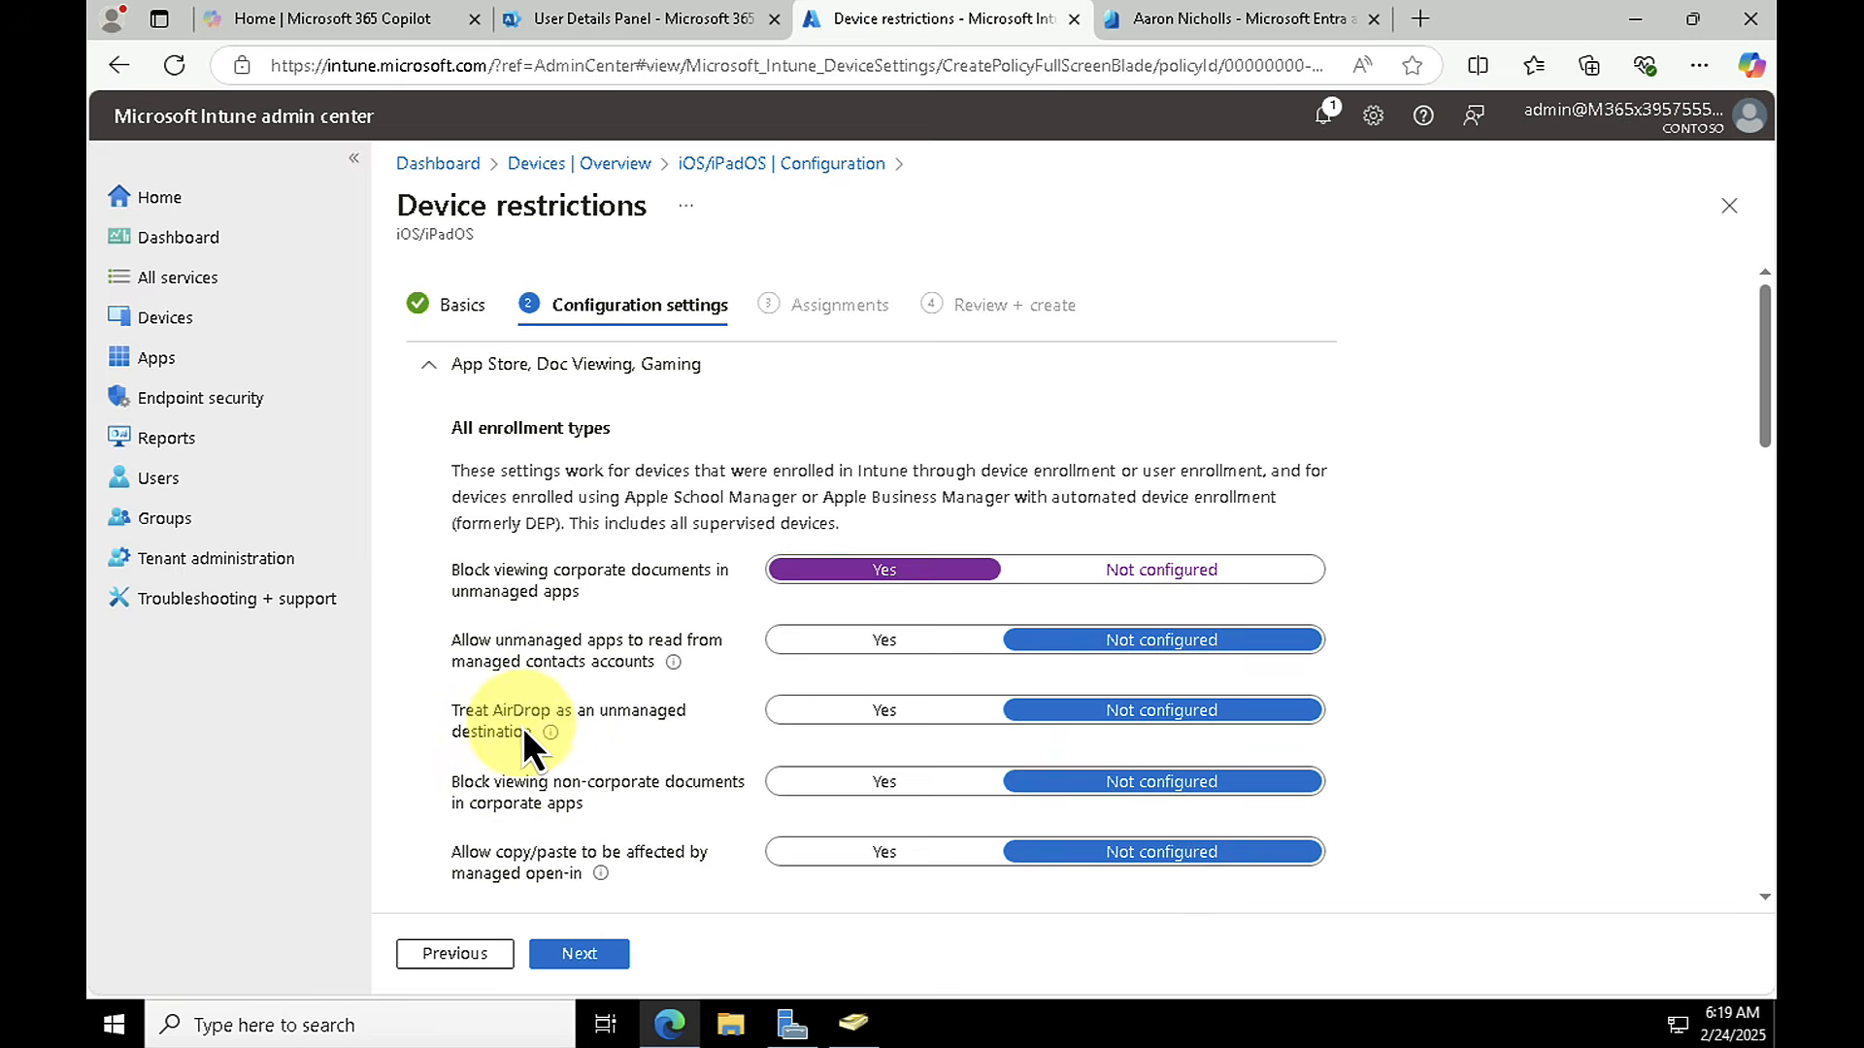
pyautogui.scroll(-6, 596, 724)
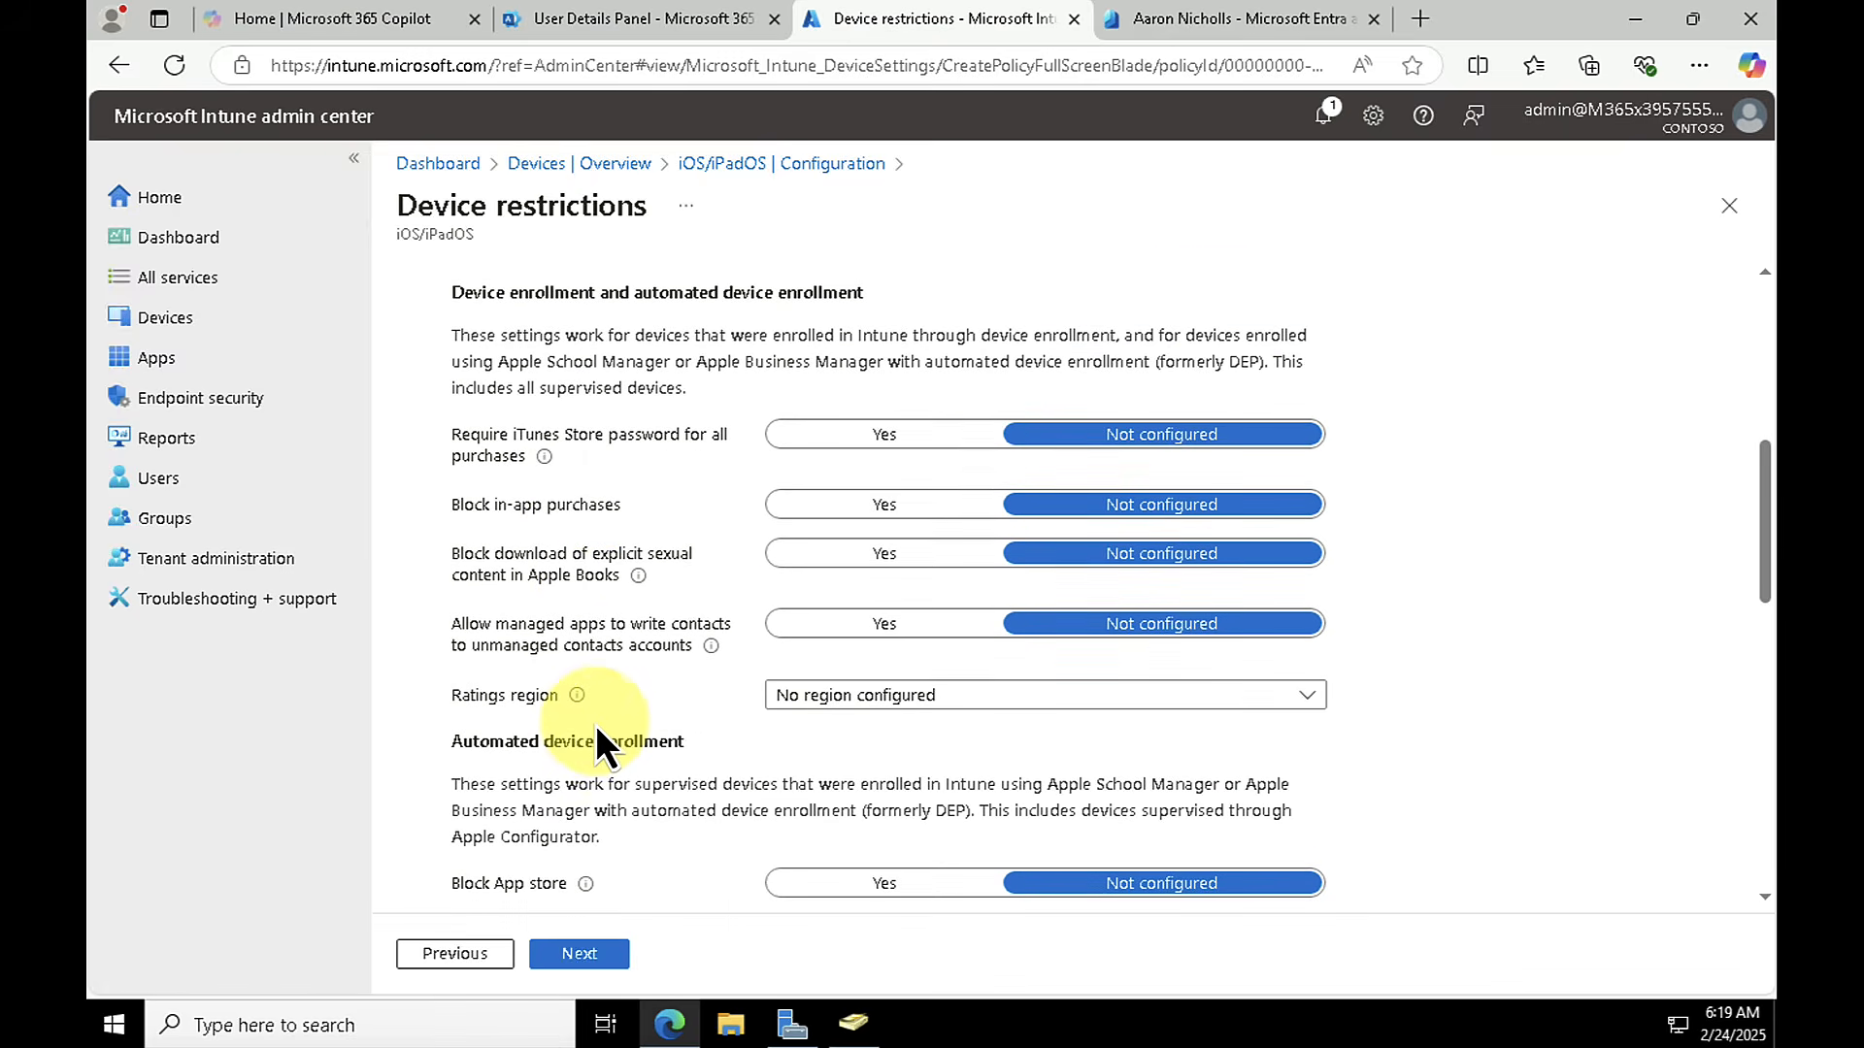
pyautogui.scroll(-1, 643, 755)
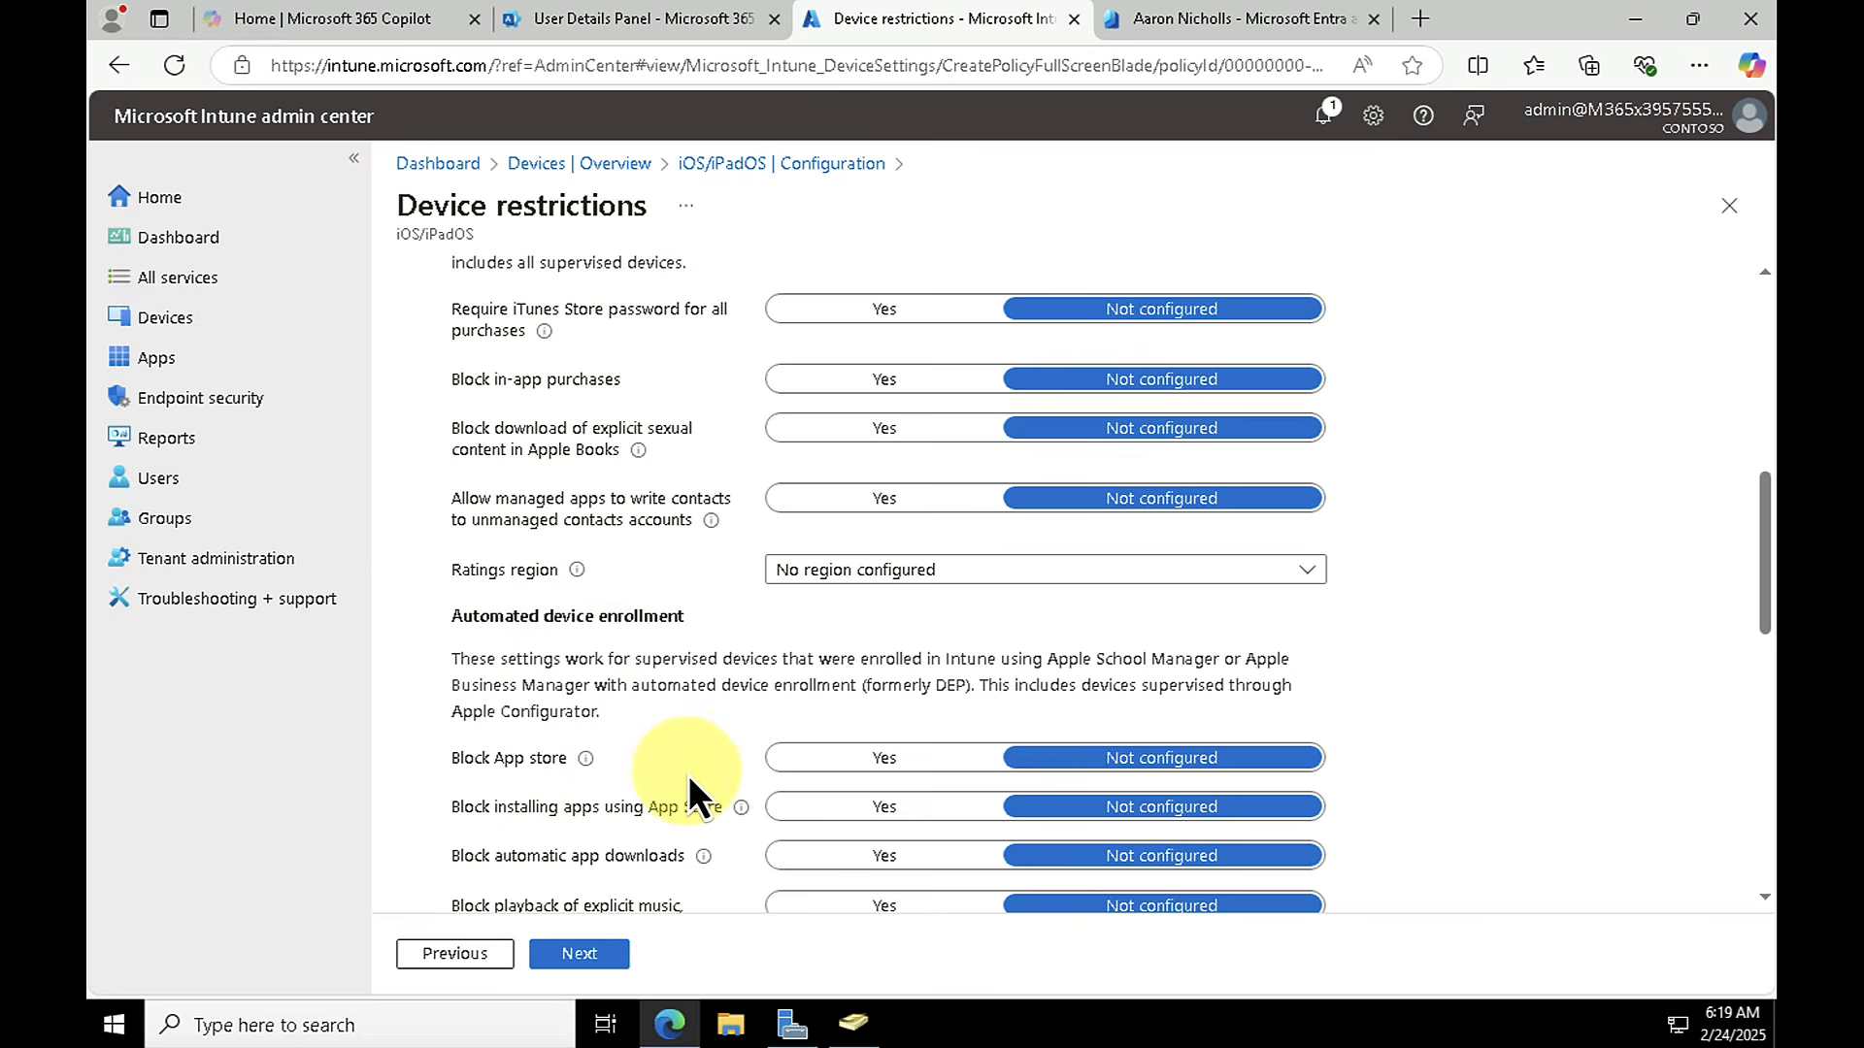
pyautogui.scroll(7, 685, 775)
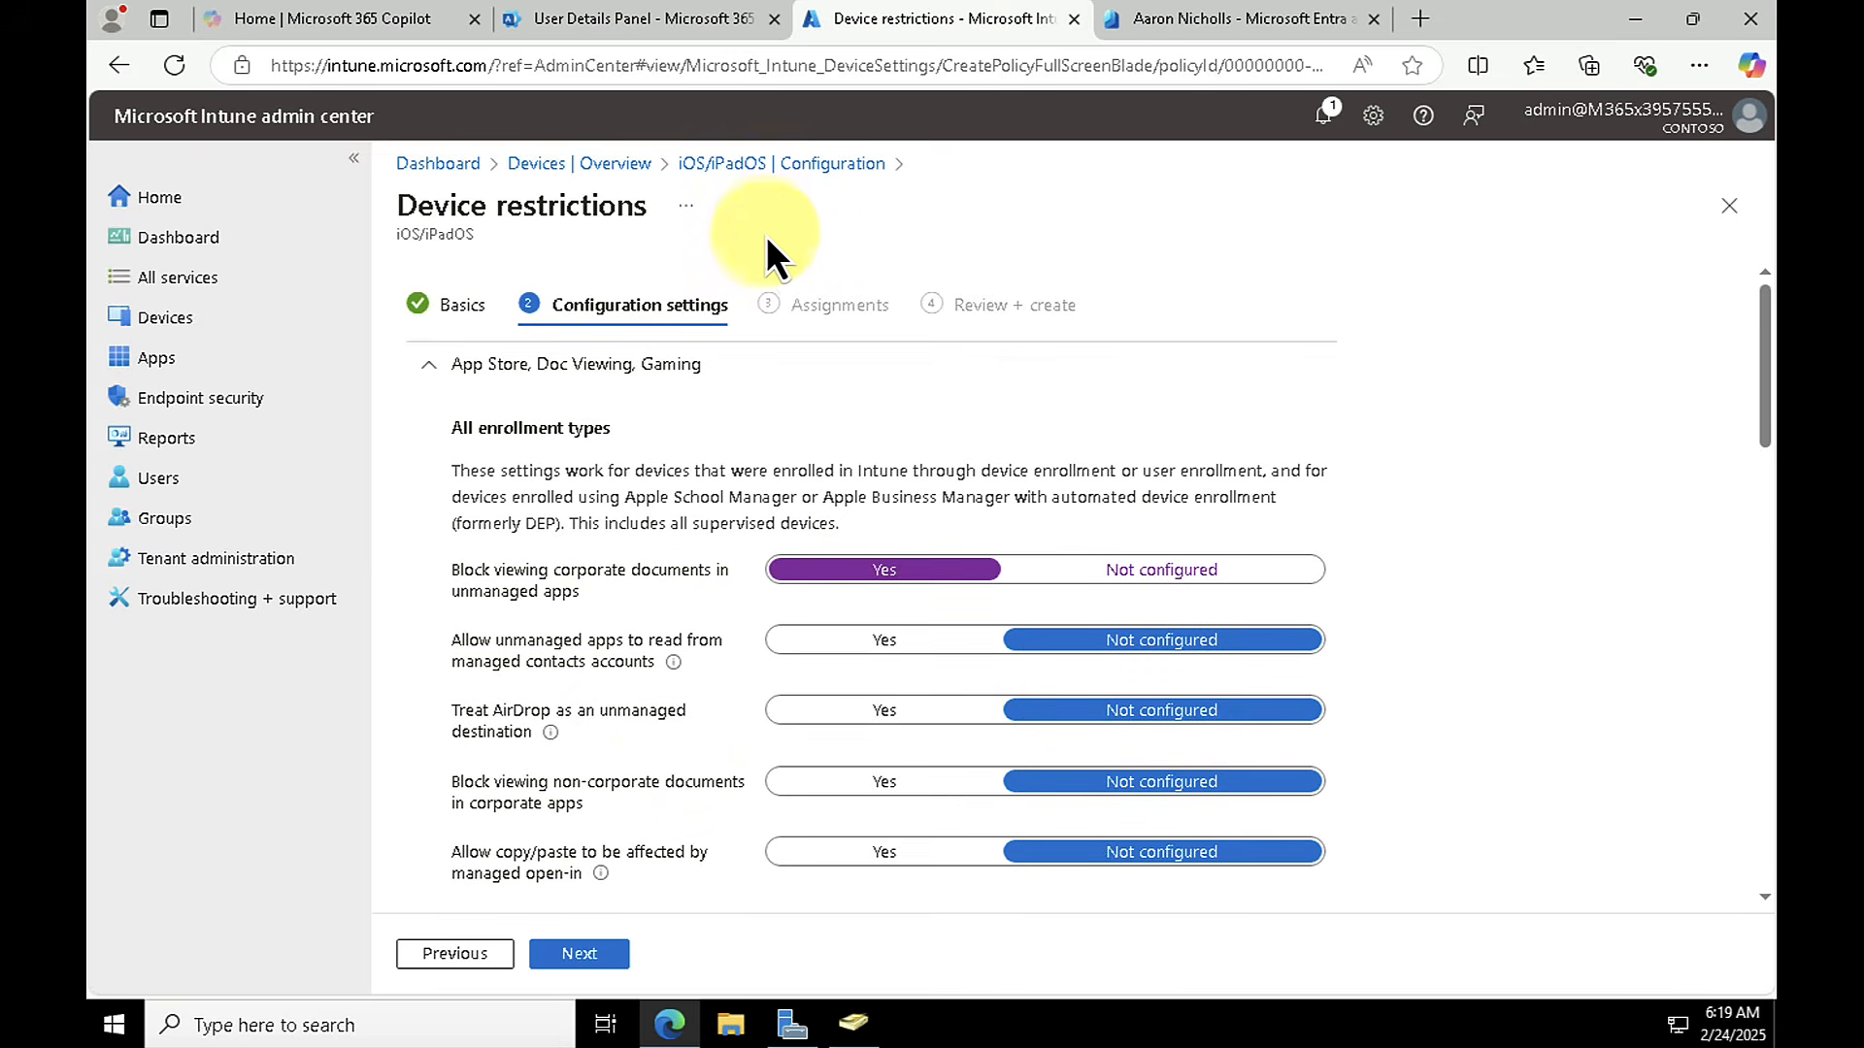
pyautogui.click(1727, 203)
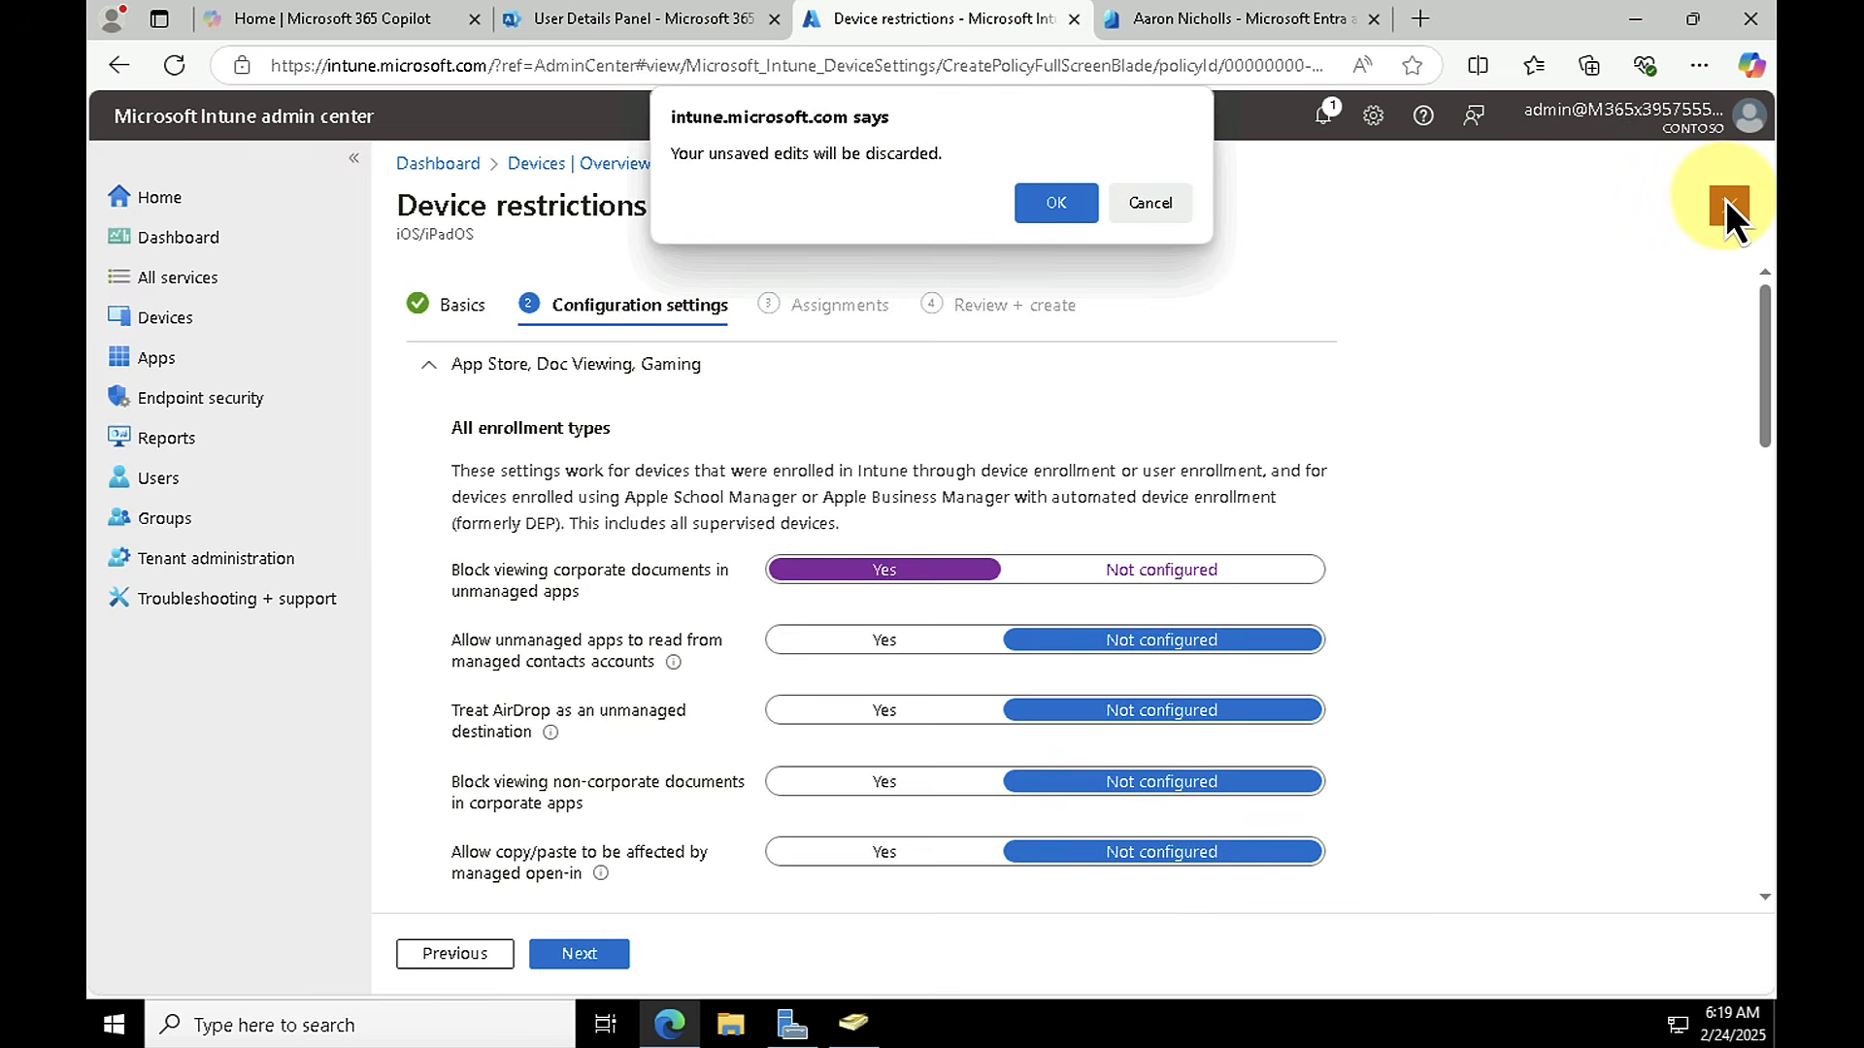
pyautogui.click(1085, 208)
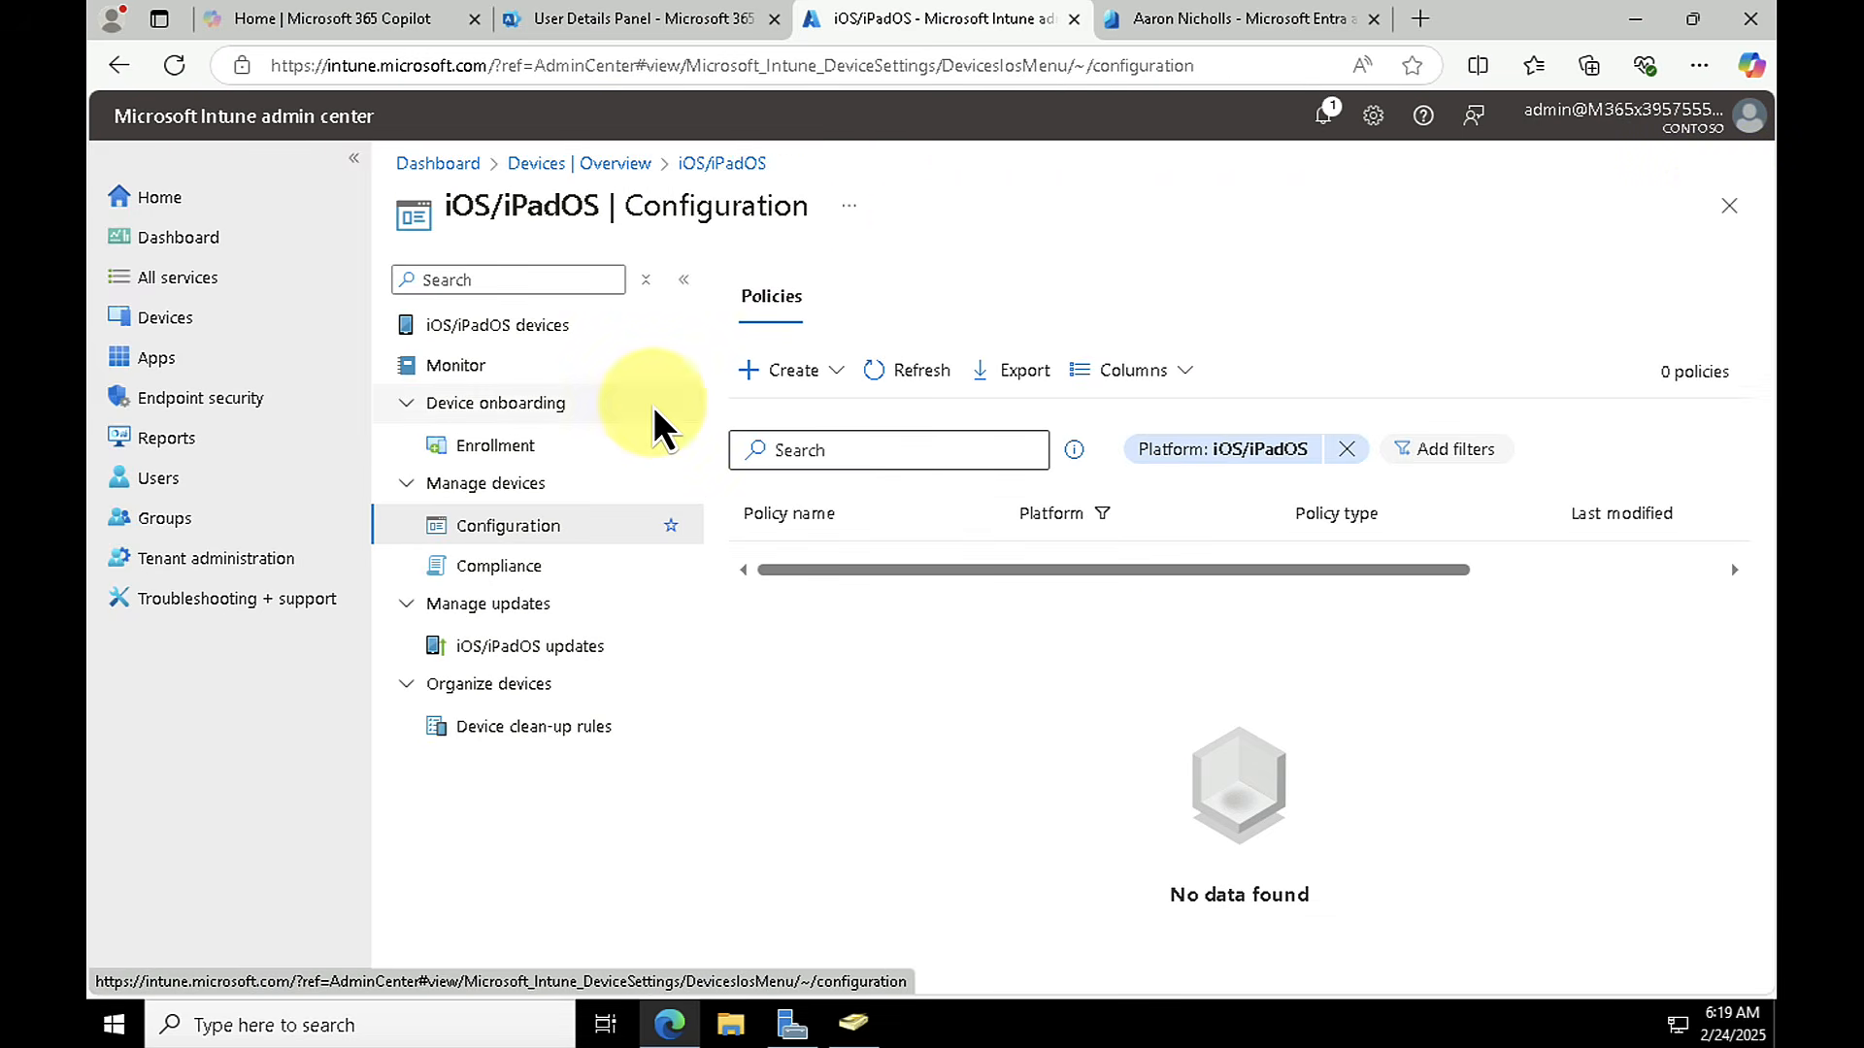
# Step: Start a new iOS/iPadOS compliance policy named "sales" and continue to its compliance settings
pyautogui.click(491, 566)
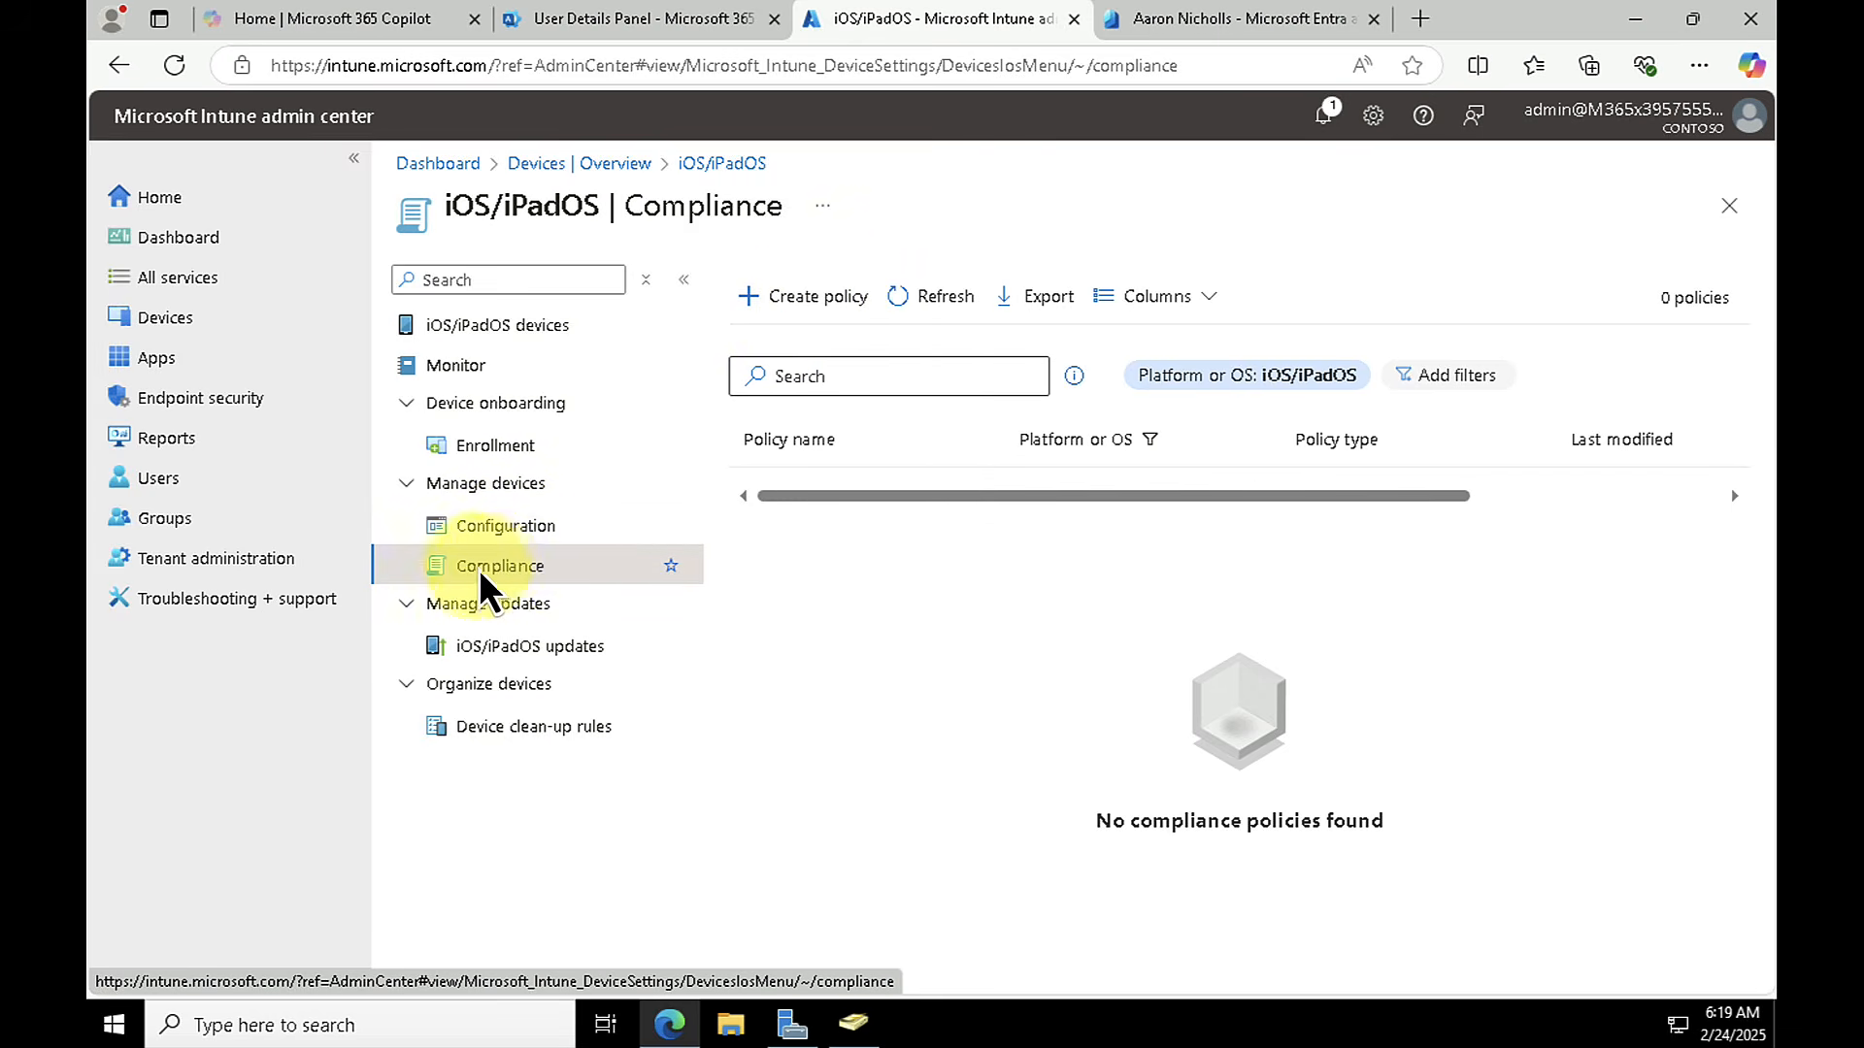
pyautogui.click(806, 294)
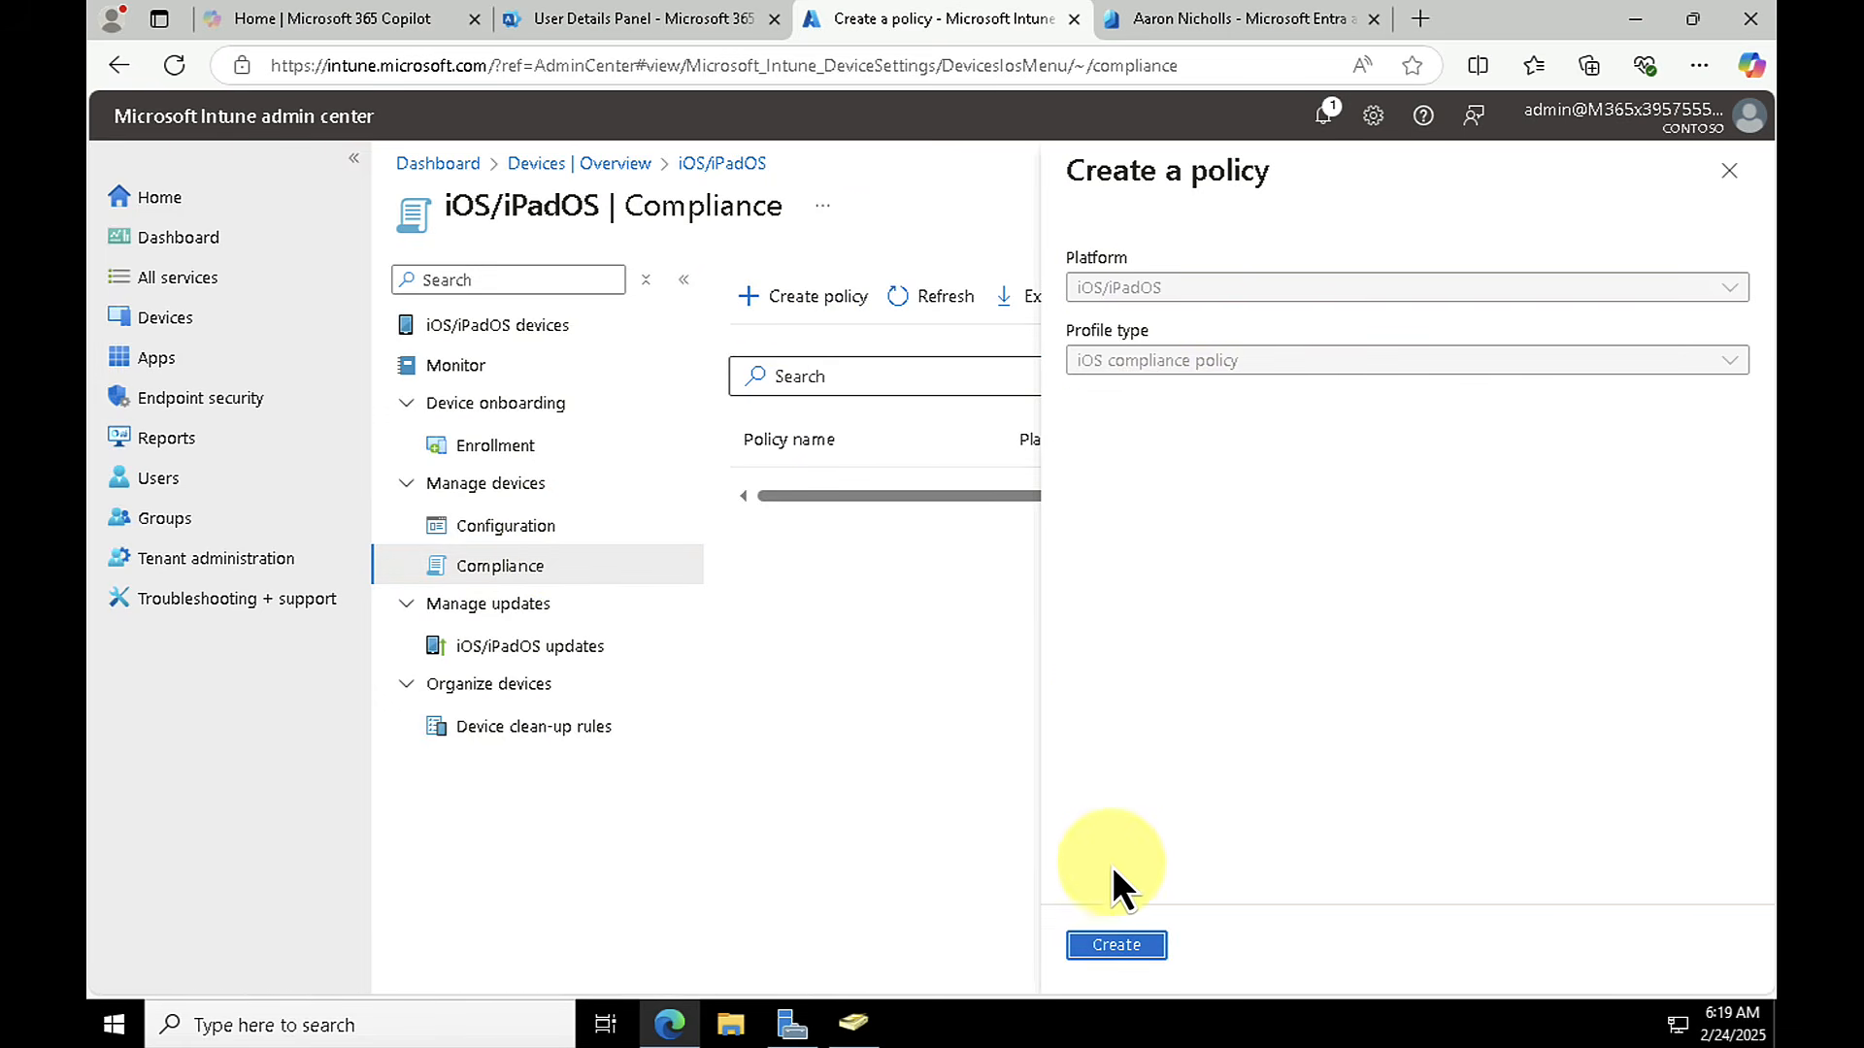
pyautogui.click(1114, 945)
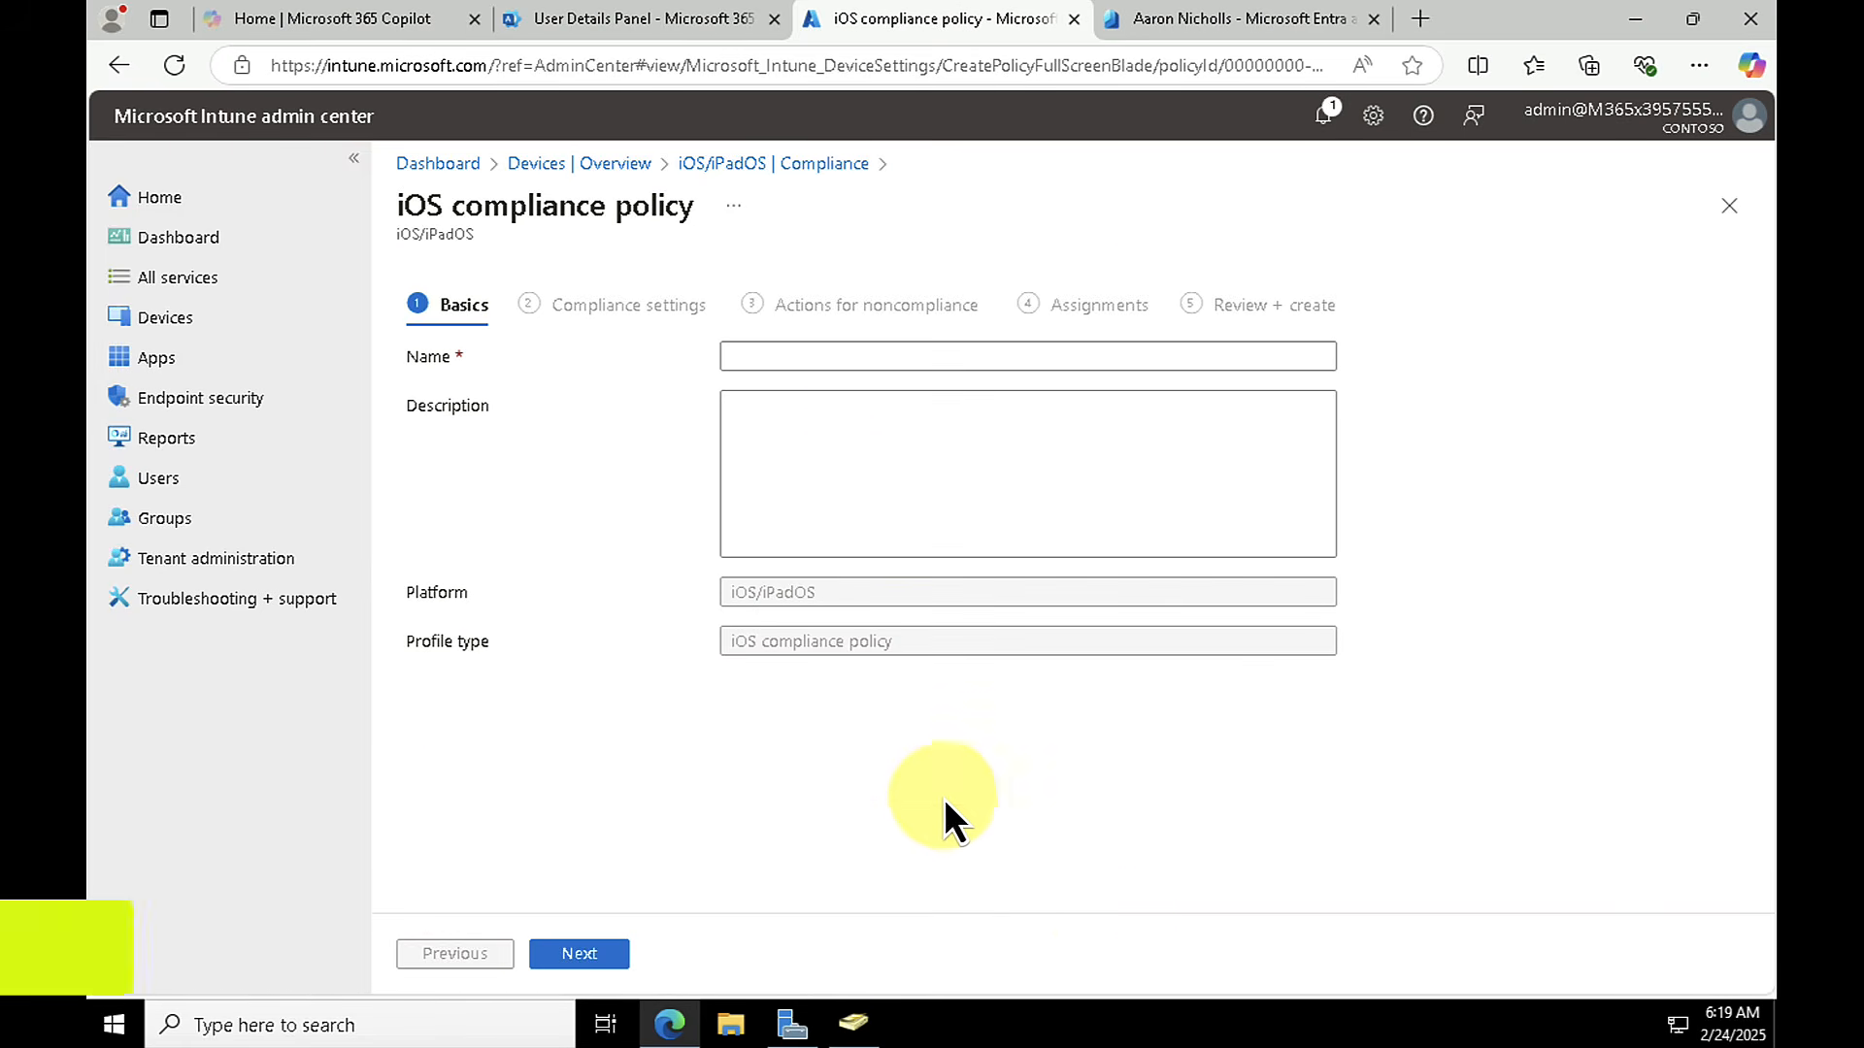
pyautogui.click(905, 356)
pyautogui.write('s')
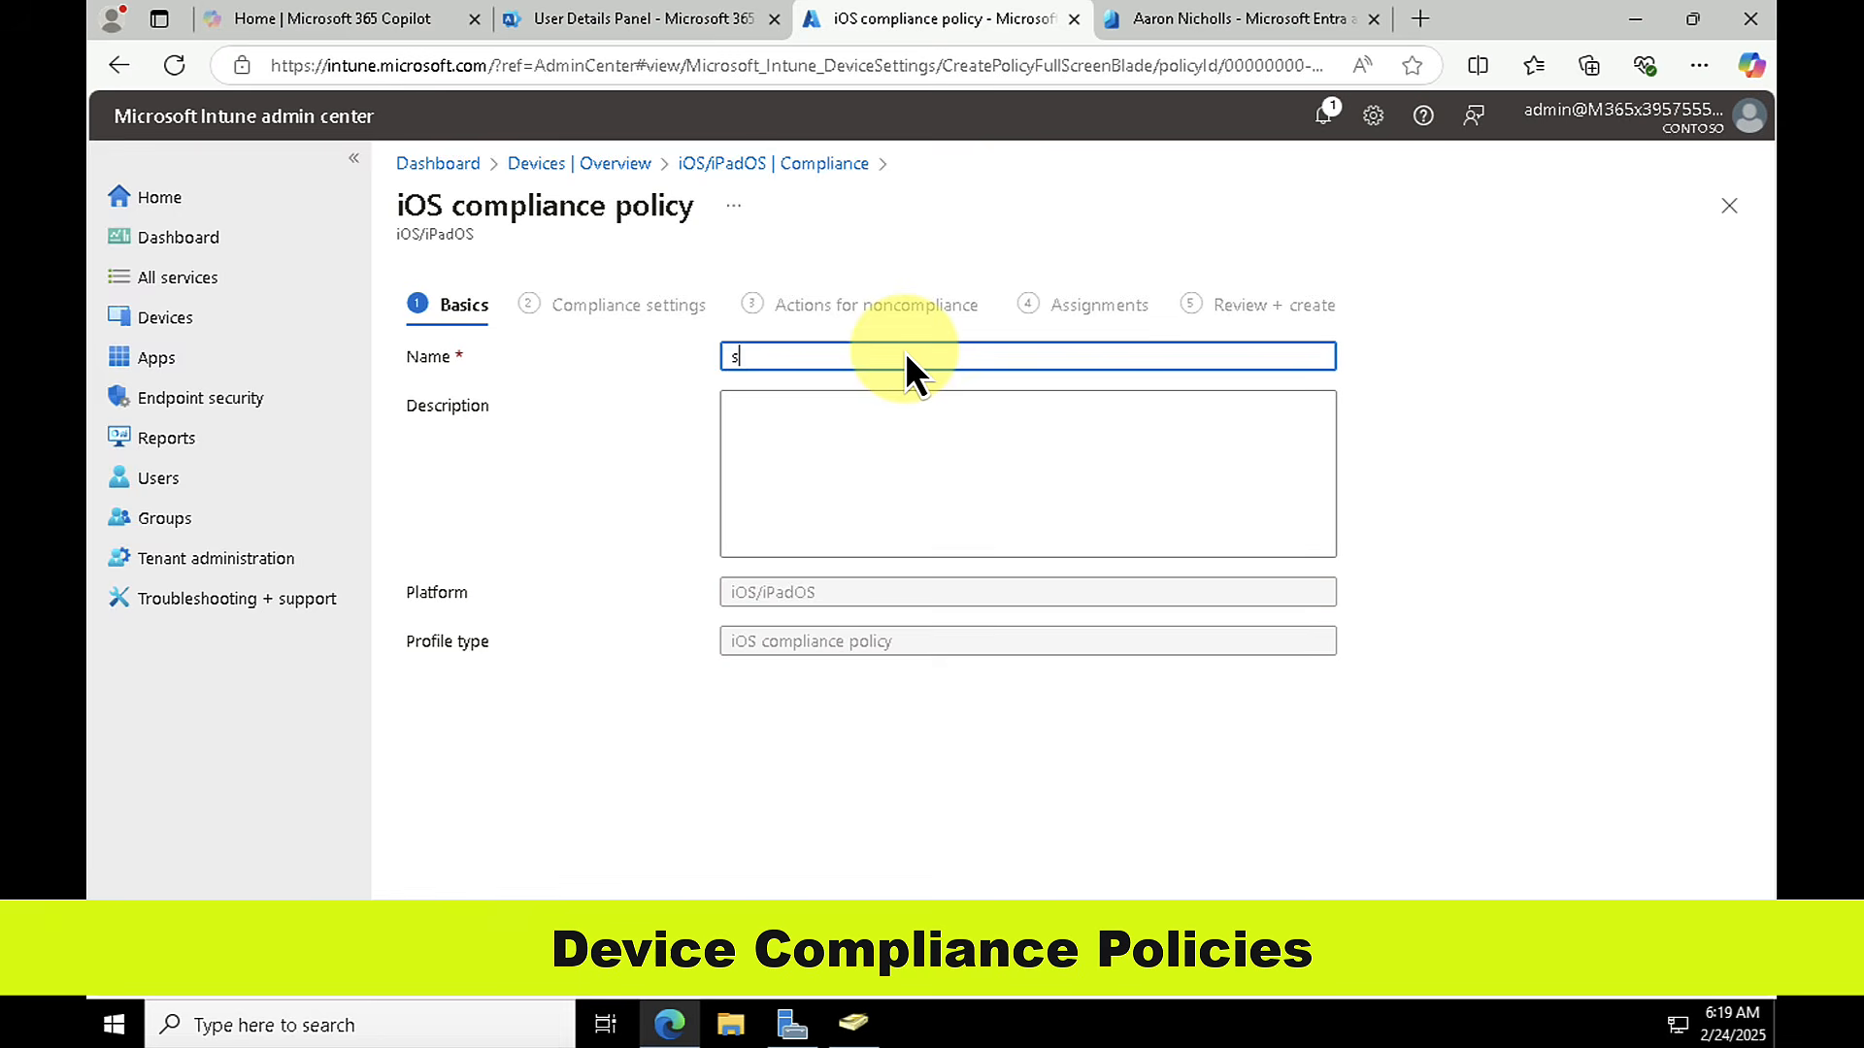
pyautogui.write('ales')
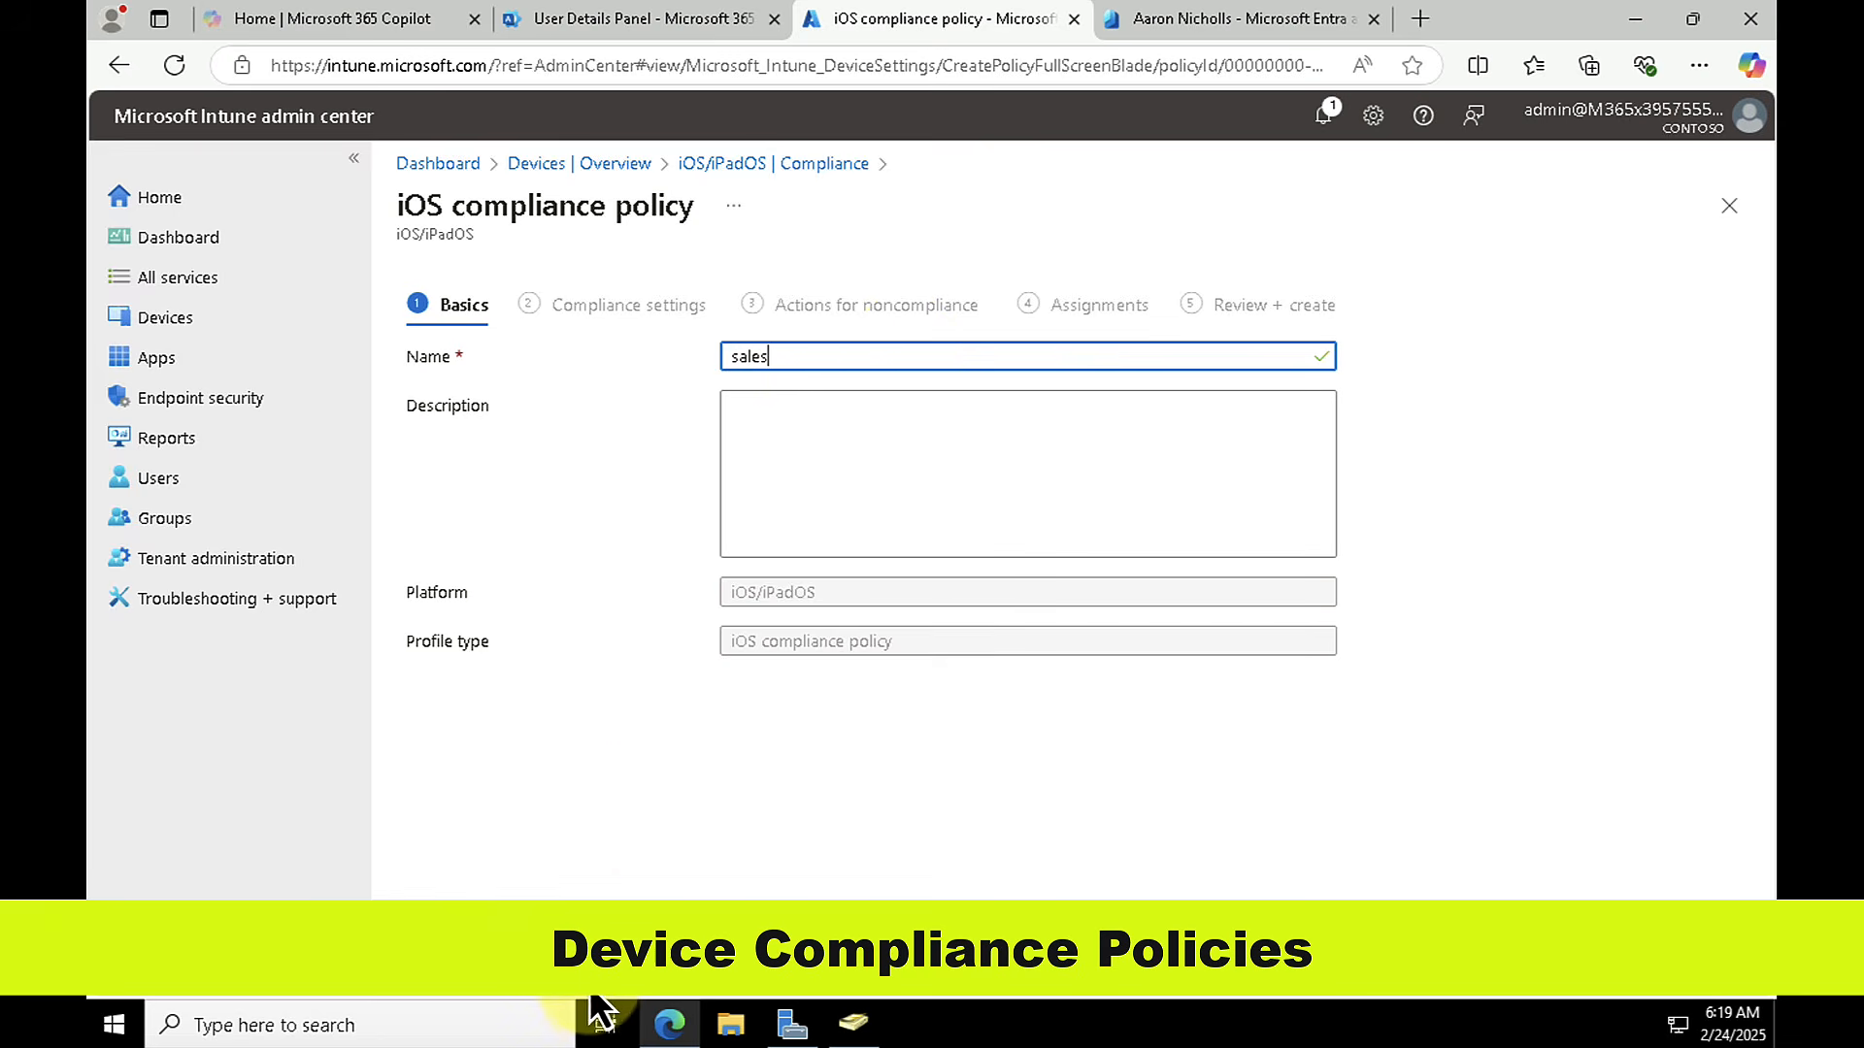
pyautogui.click(578, 953)
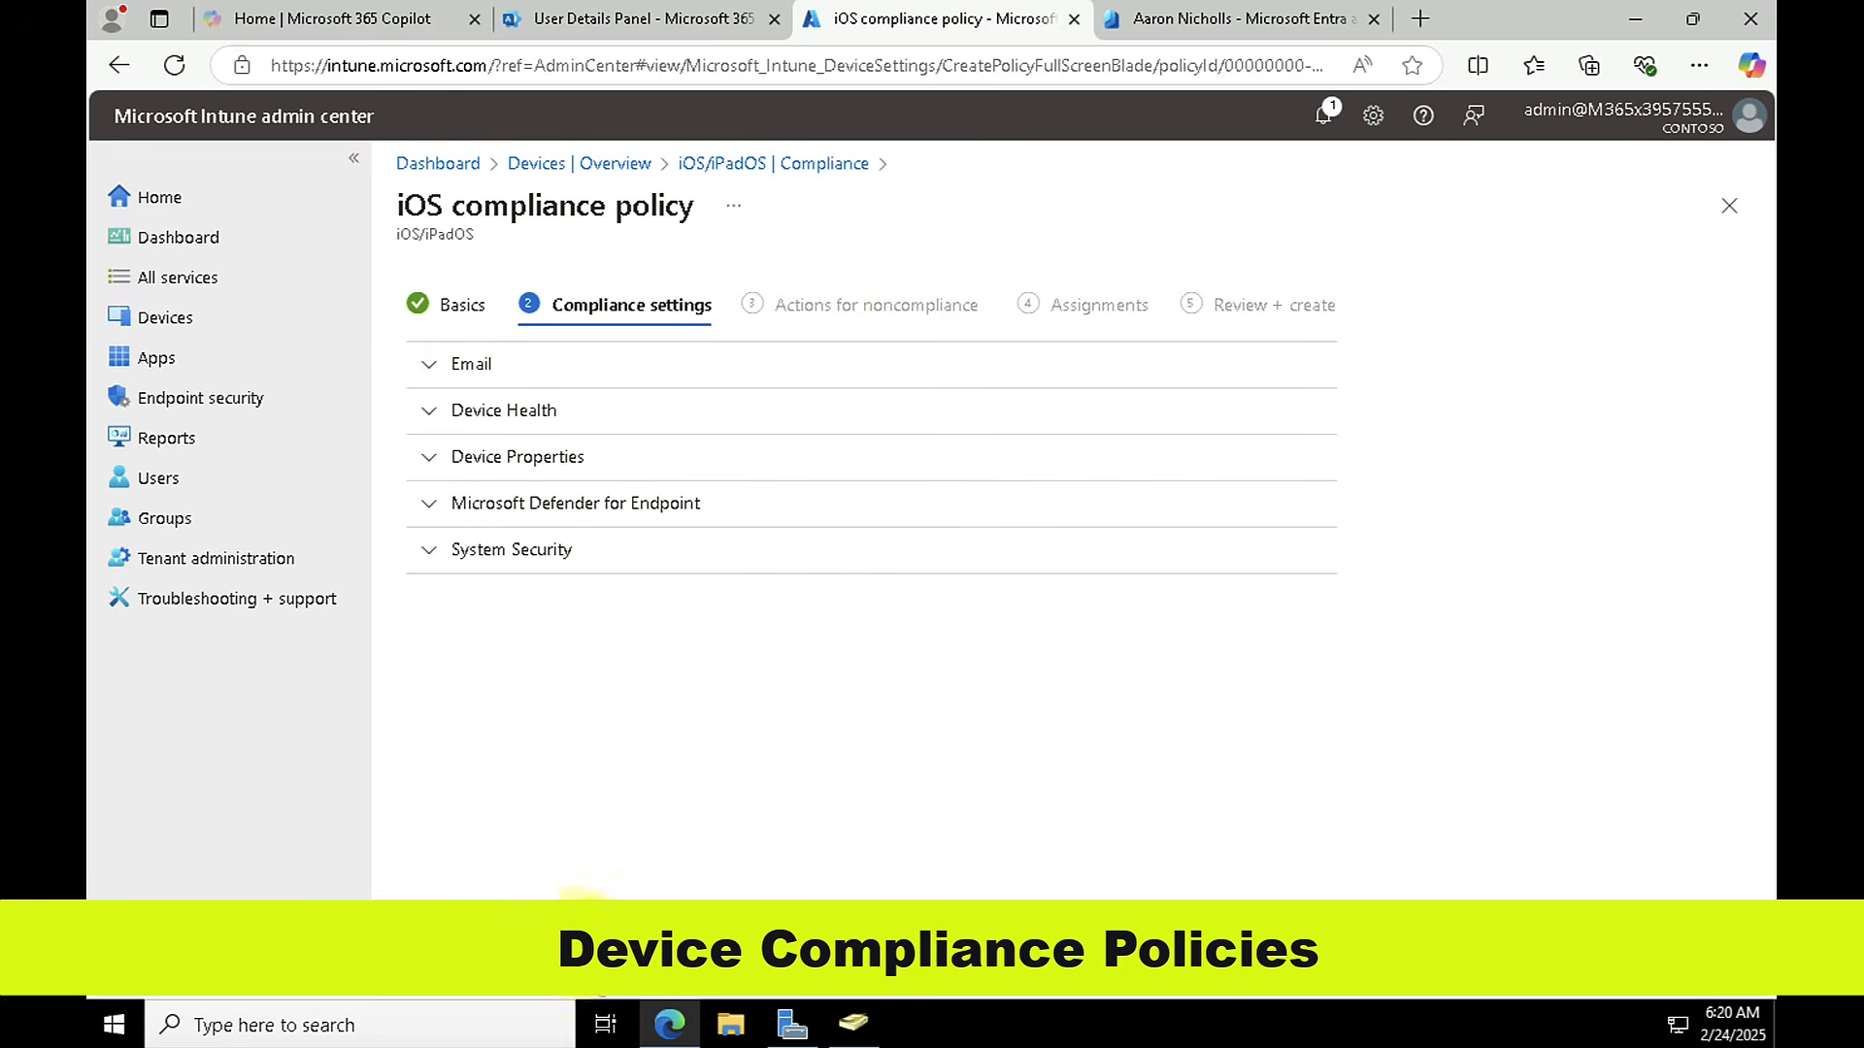
# Step: Set Jailbroken devices to Block under Device Health in the iOS compliance policy
pyautogui.click(429, 411)
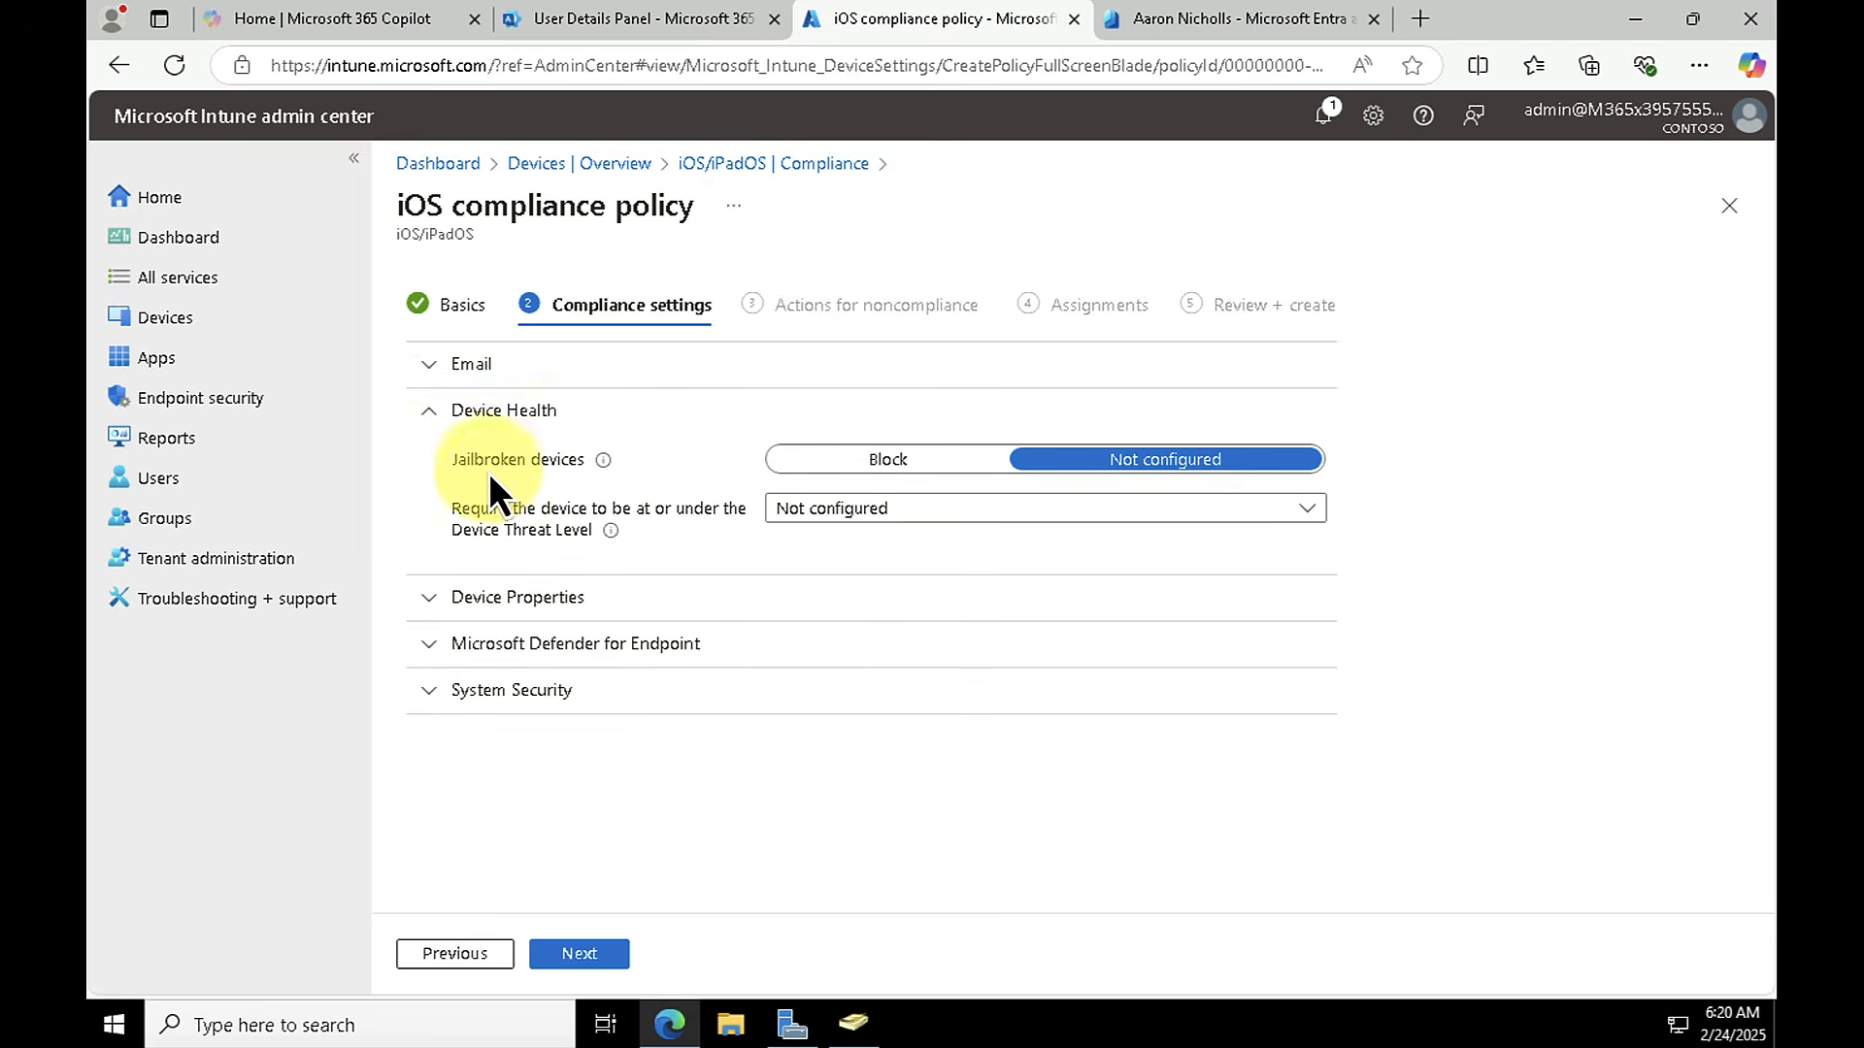
pyautogui.click(887, 466)
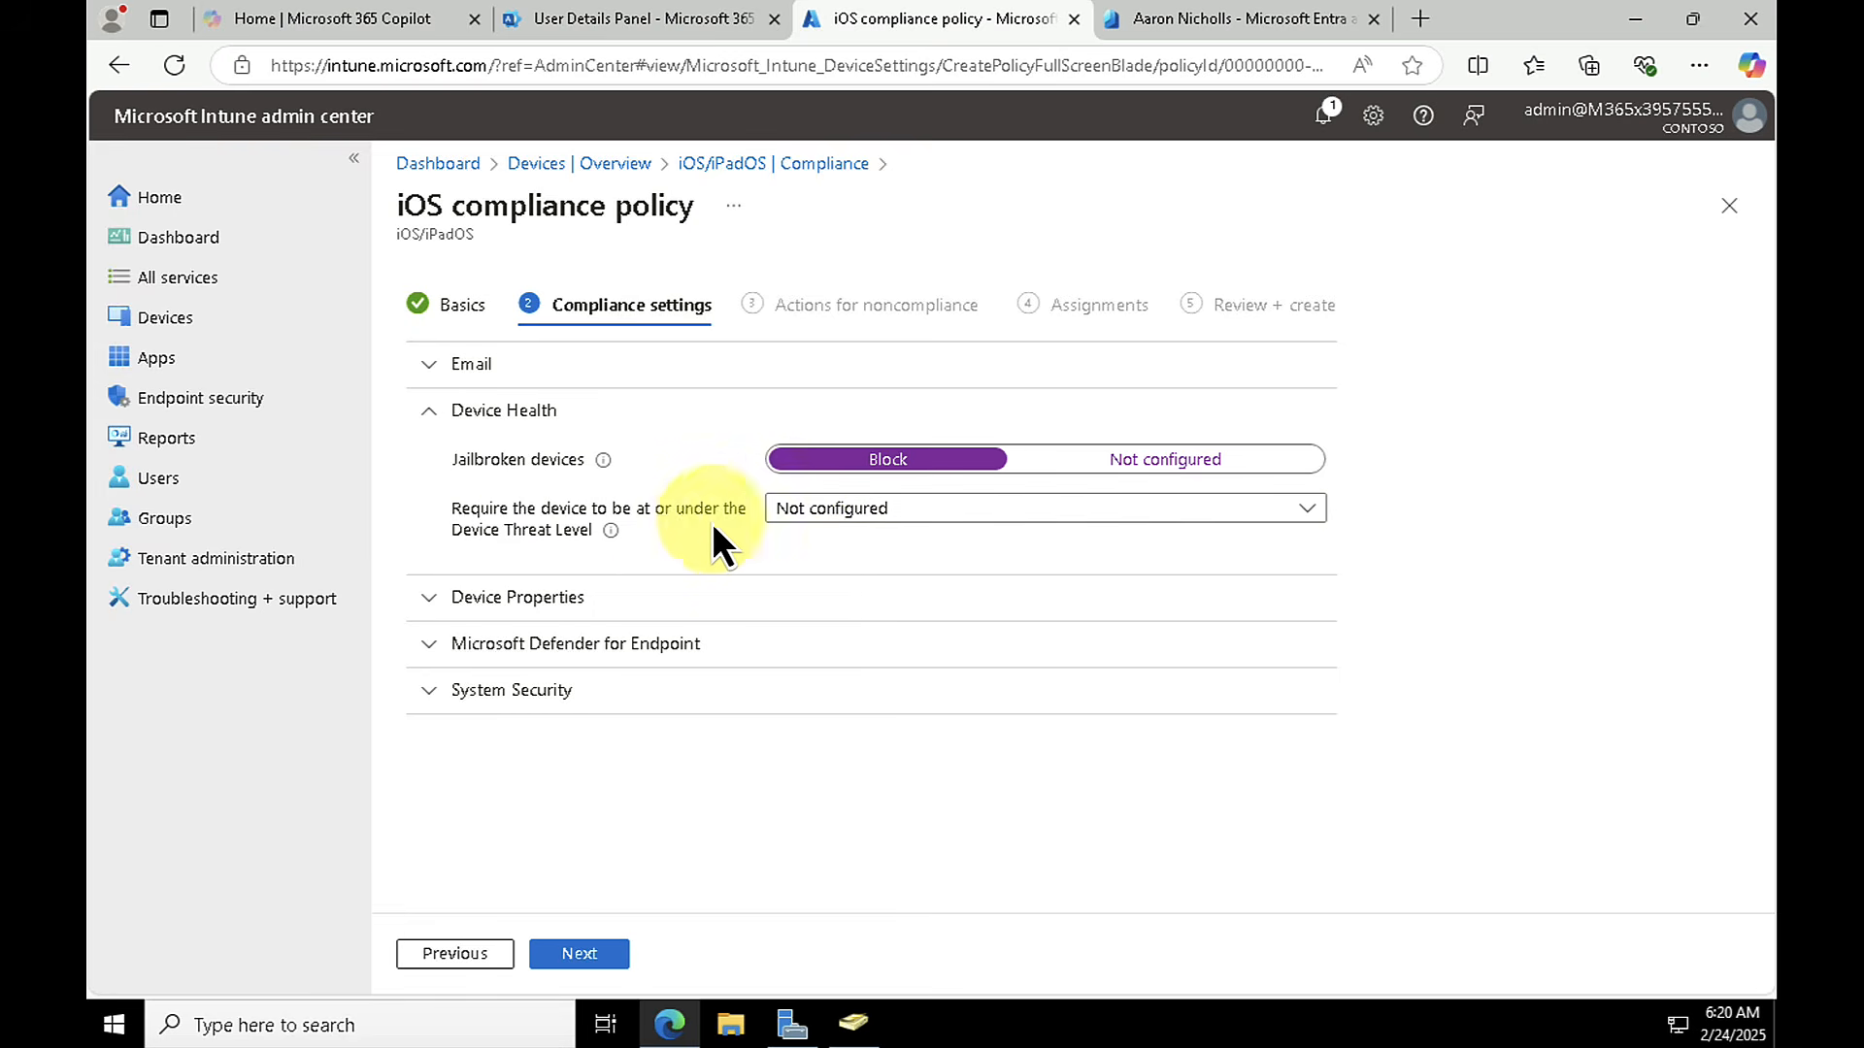
# Step: Review the Device Properties, Microsoft Defender for Endpoint and System Security settings of the iOS compliance policy
pyautogui.click(427, 599)
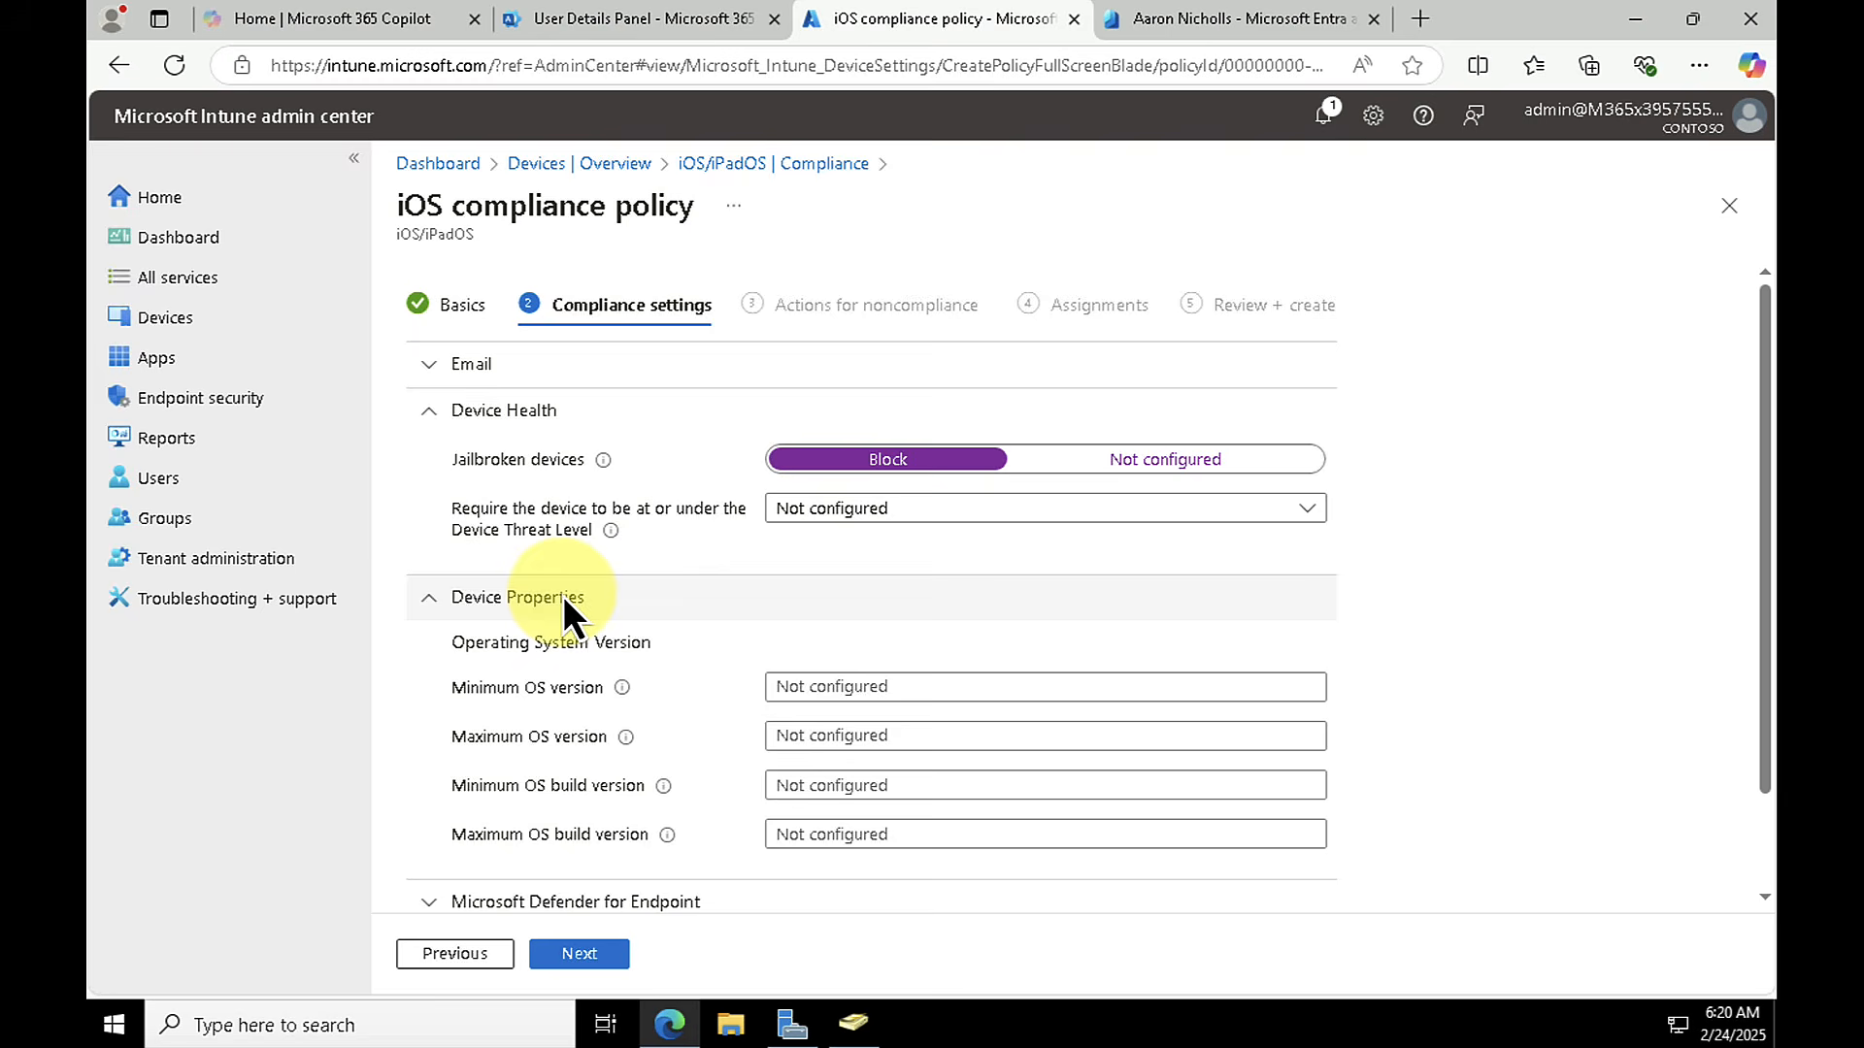
pyautogui.scroll(-1, 565, 599)
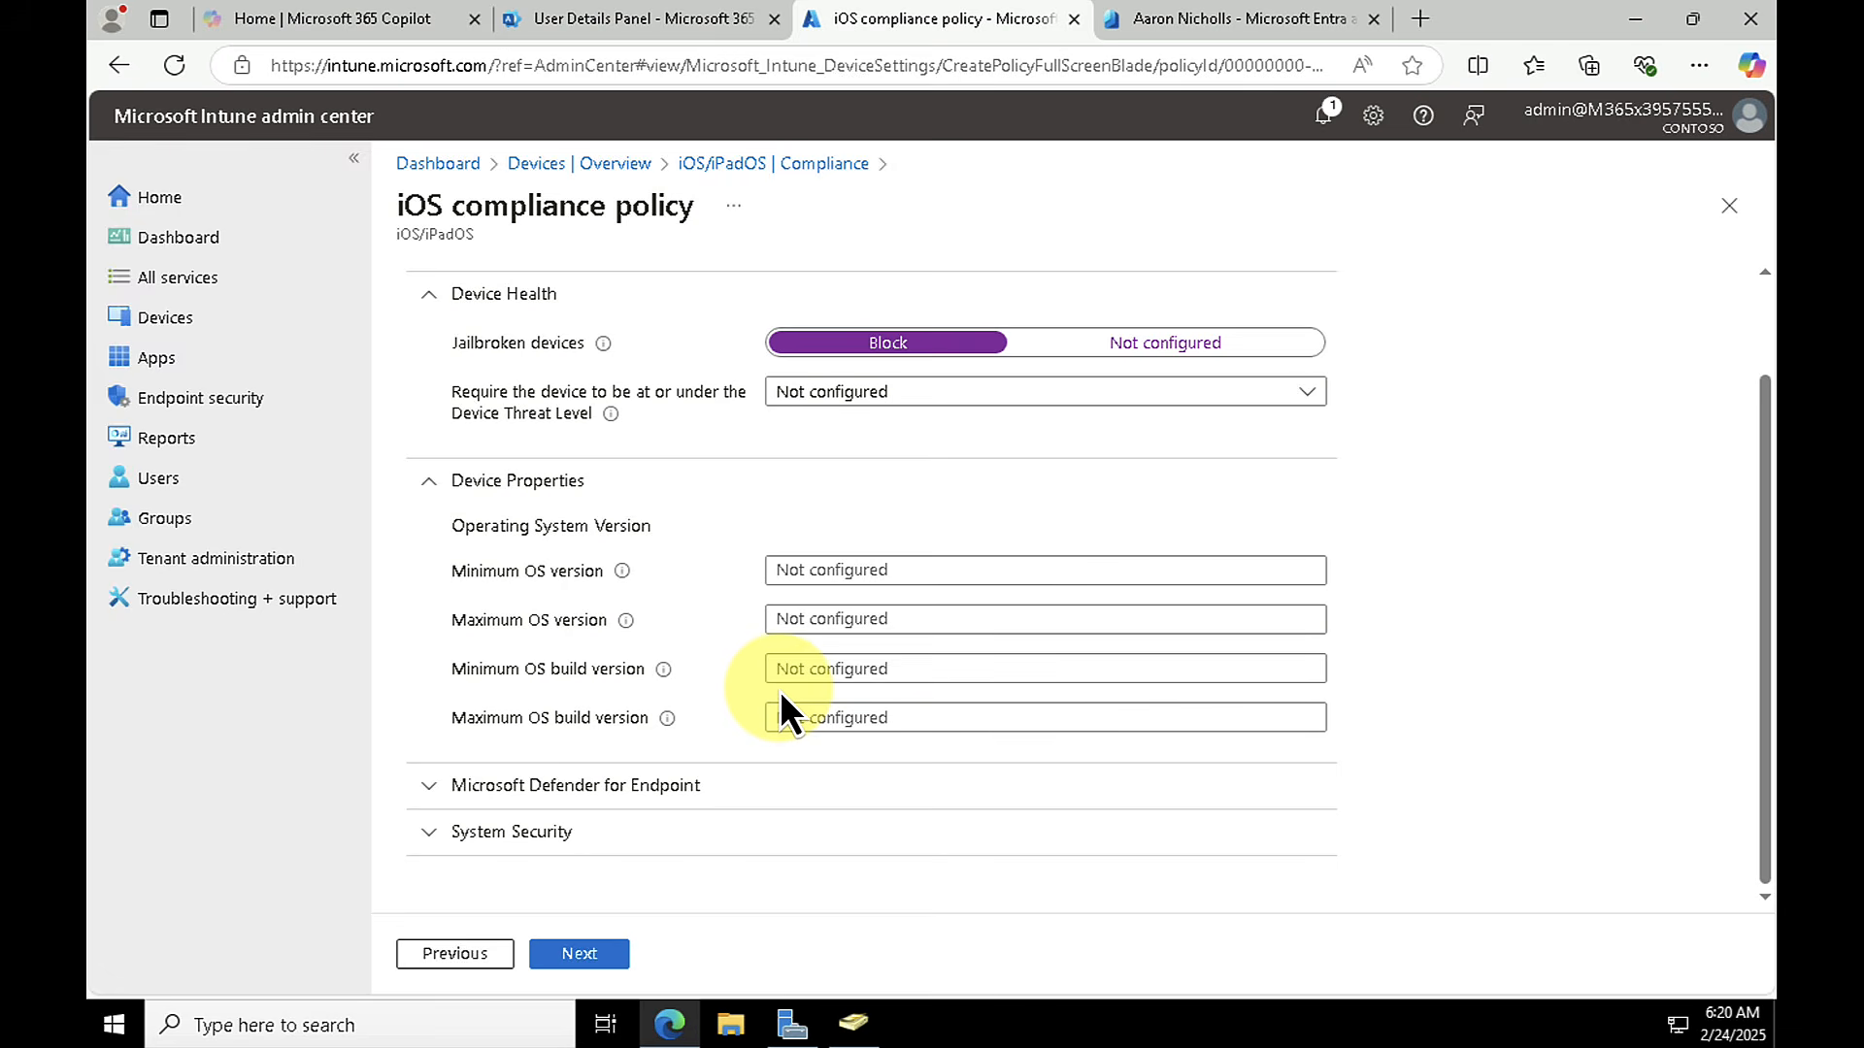
pyautogui.click(435, 788)
pyautogui.scroll(-2, 513, 766)
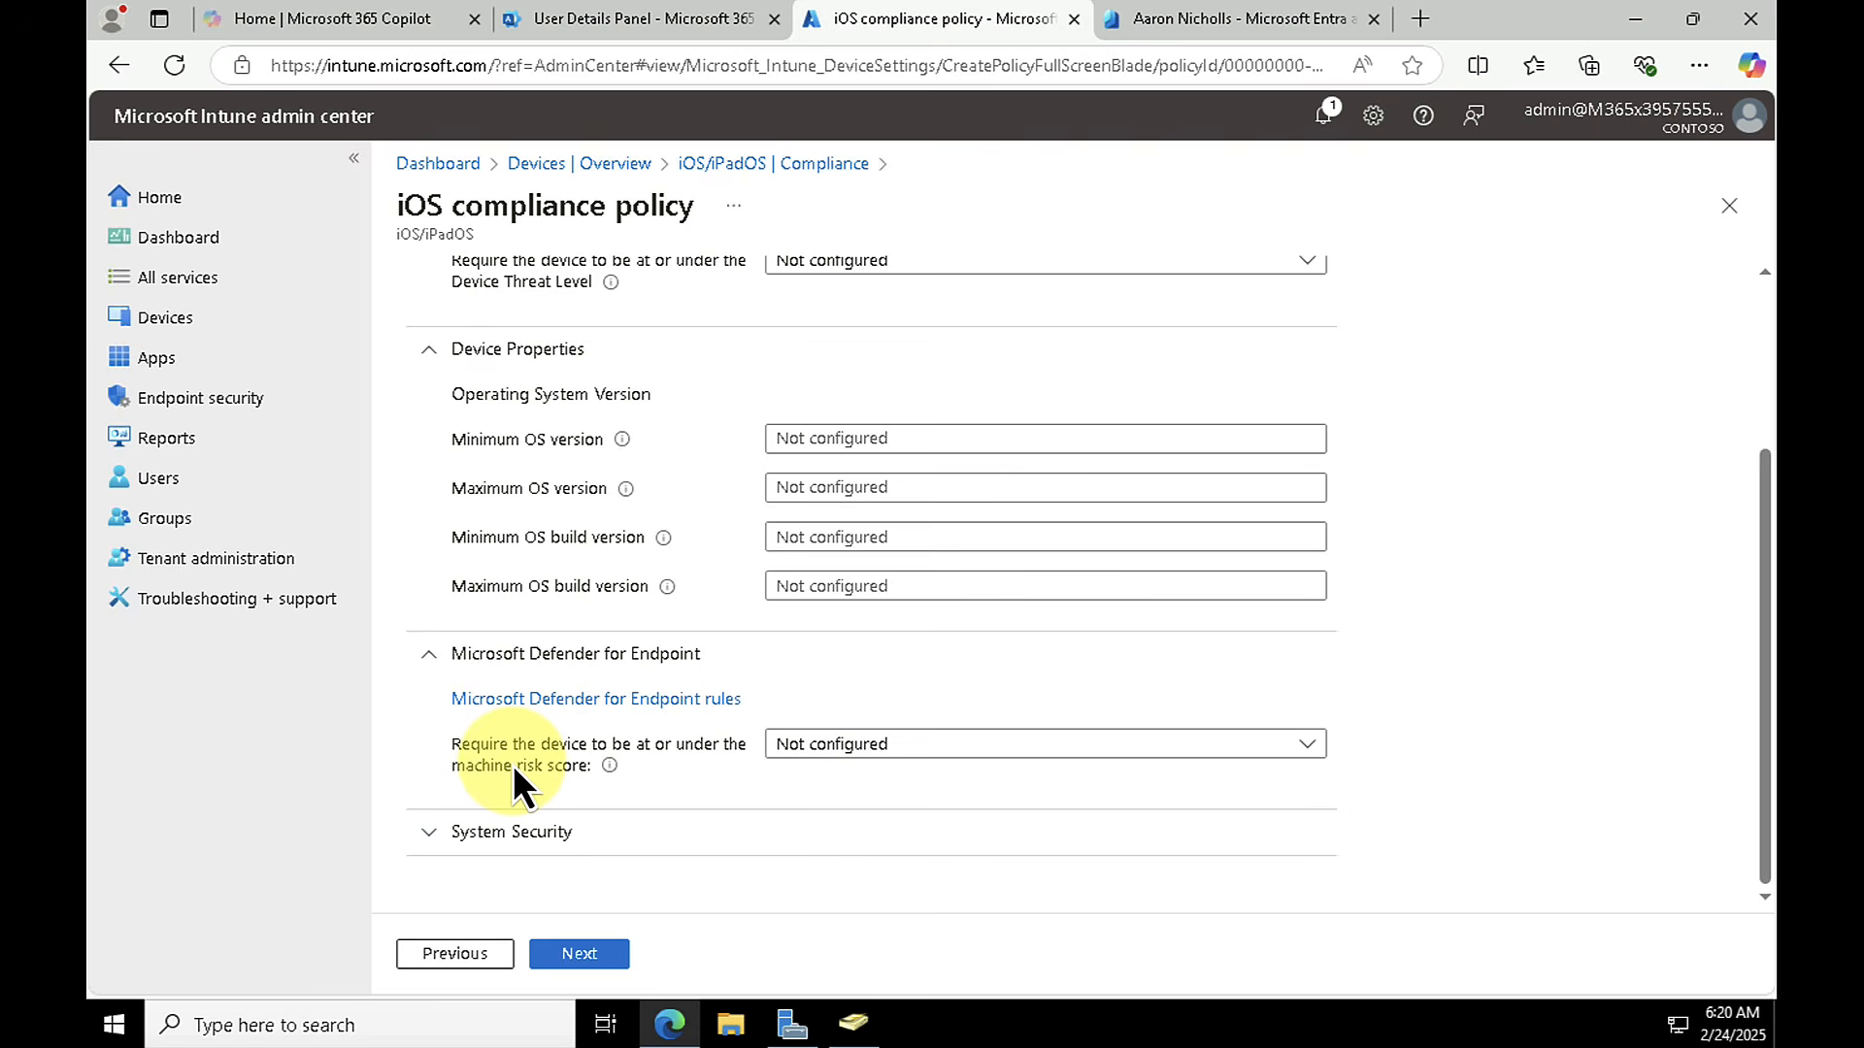
pyautogui.click(432, 840)
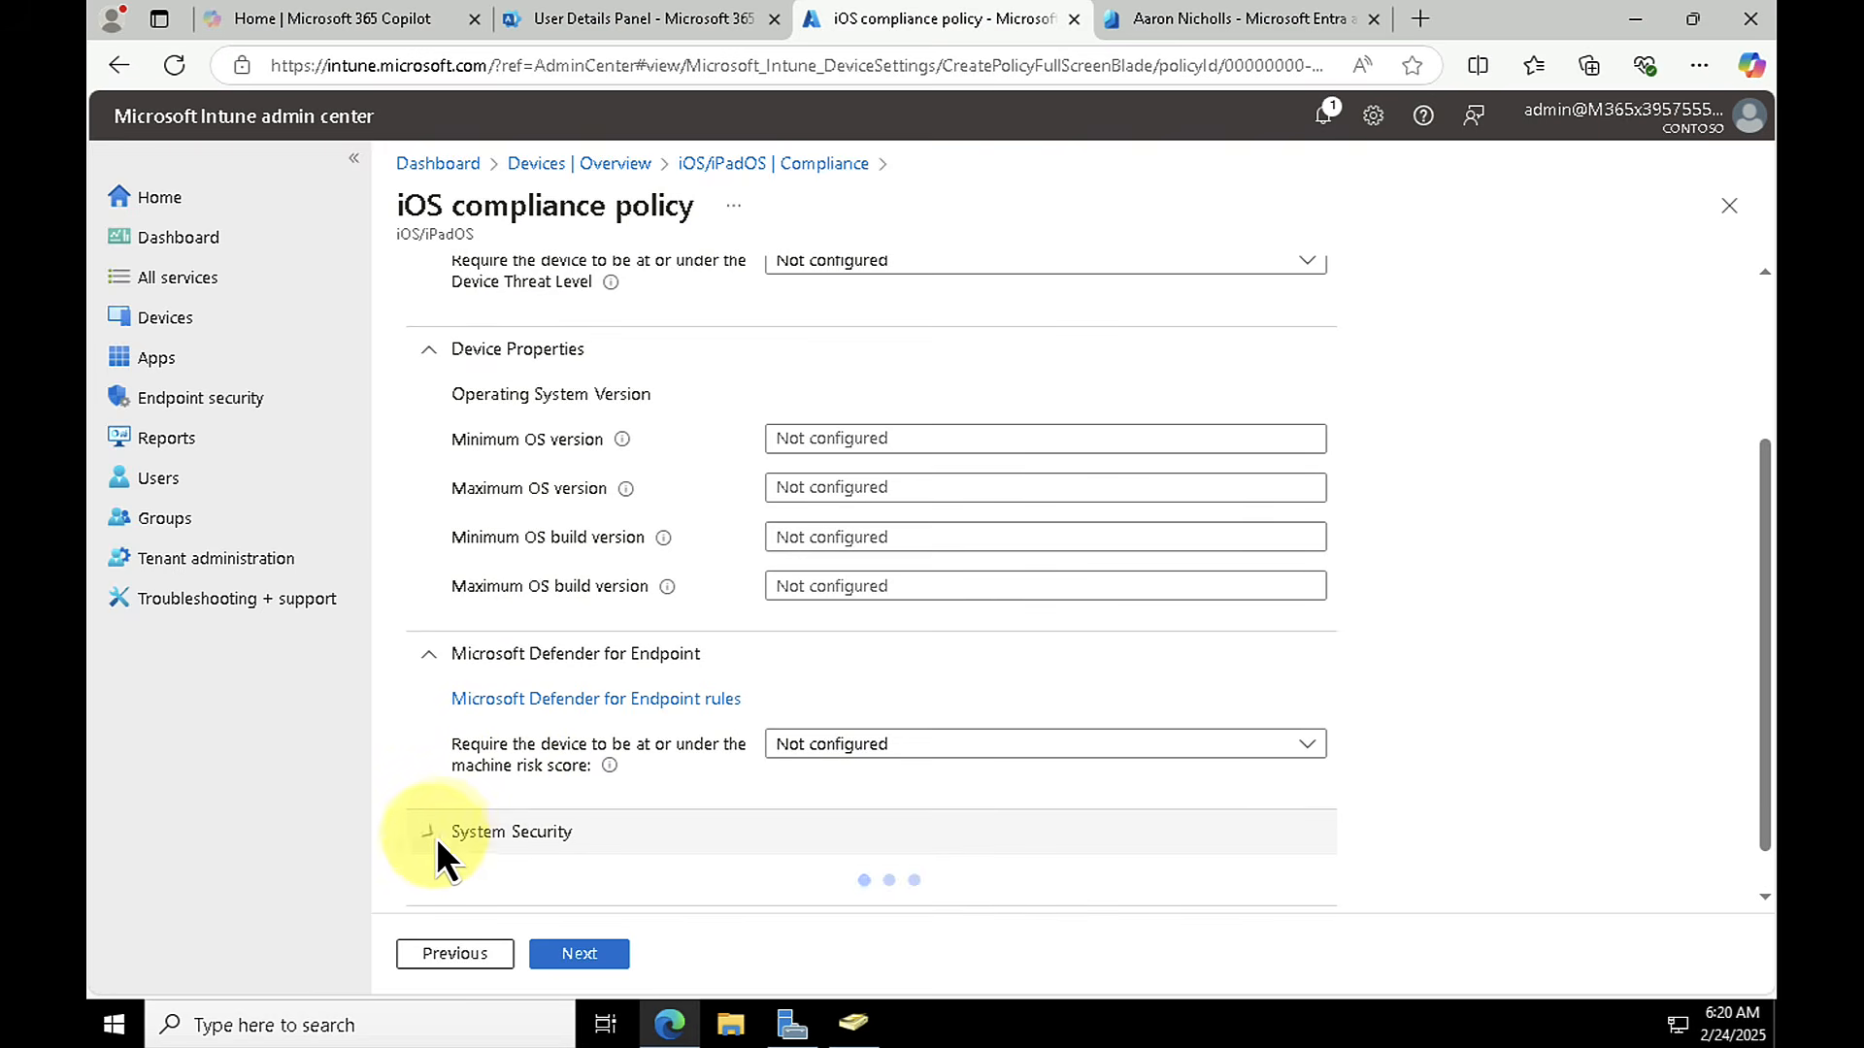
pyautogui.scroll(-10, 497, 771)
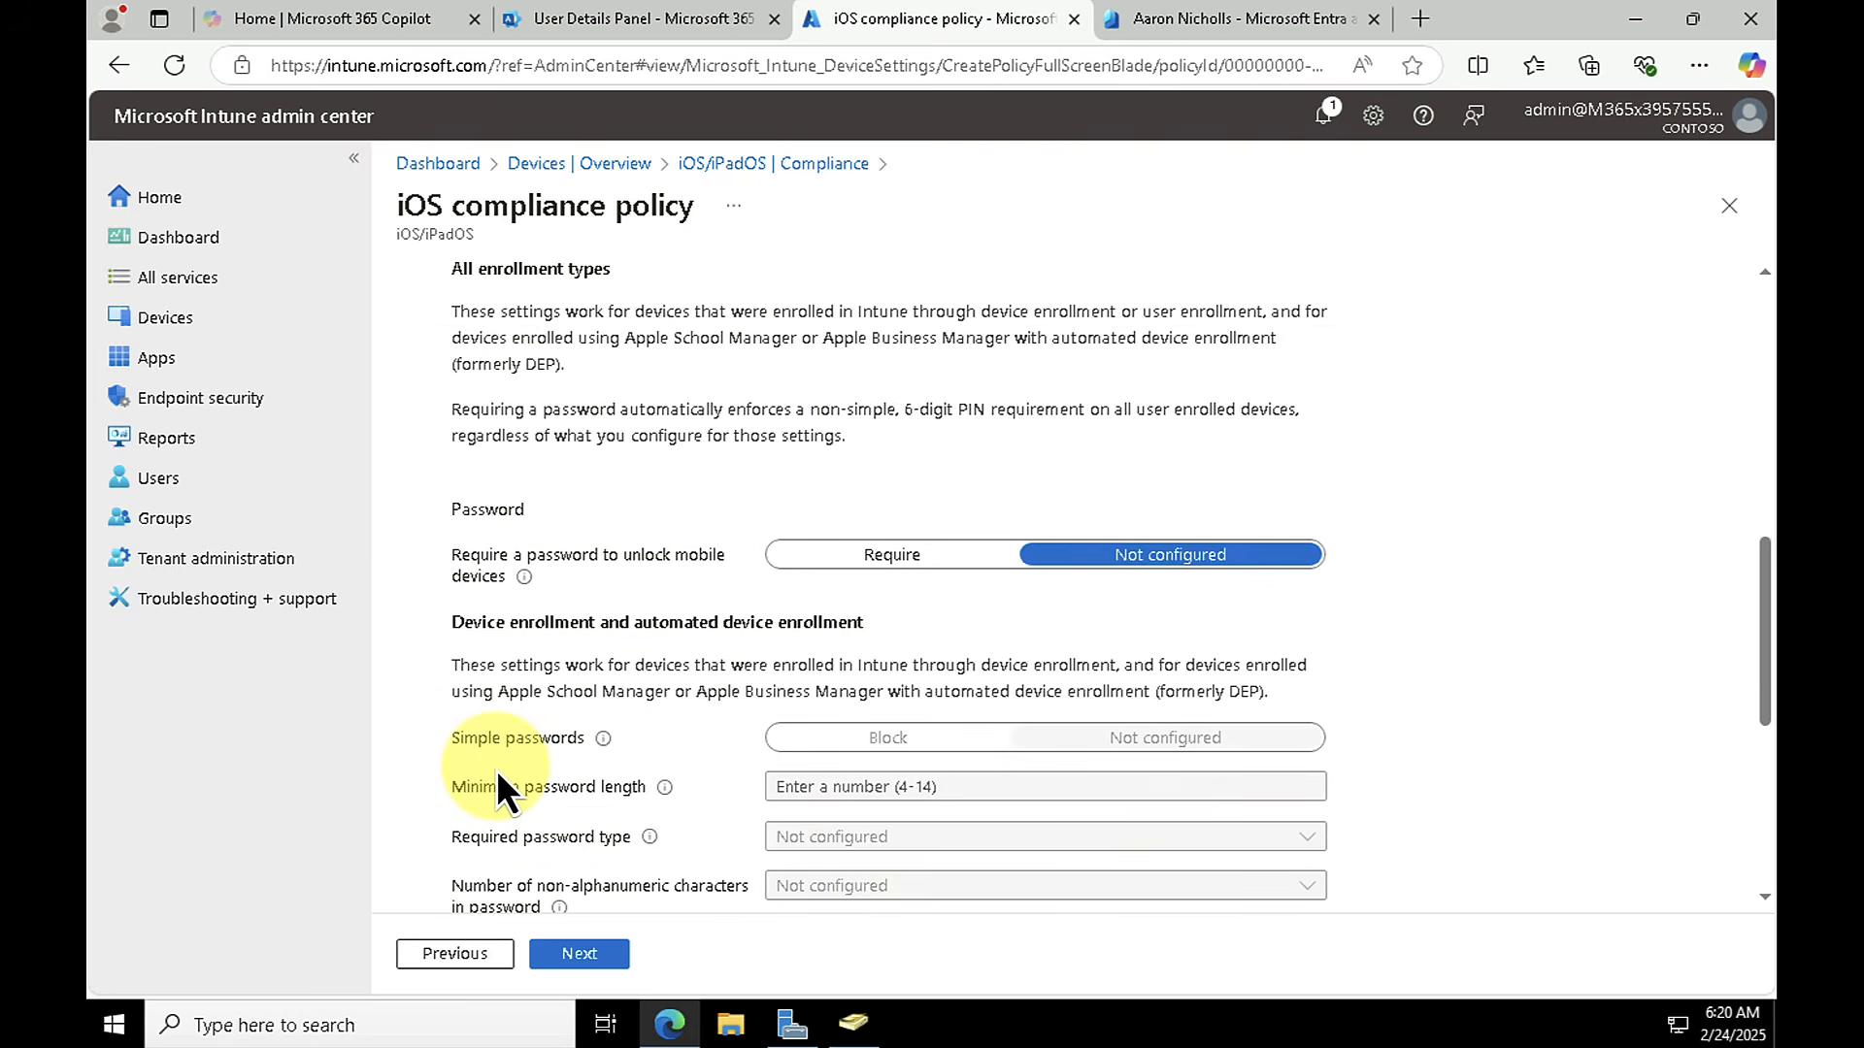
pyautogui.scroll(3, 497, 771)
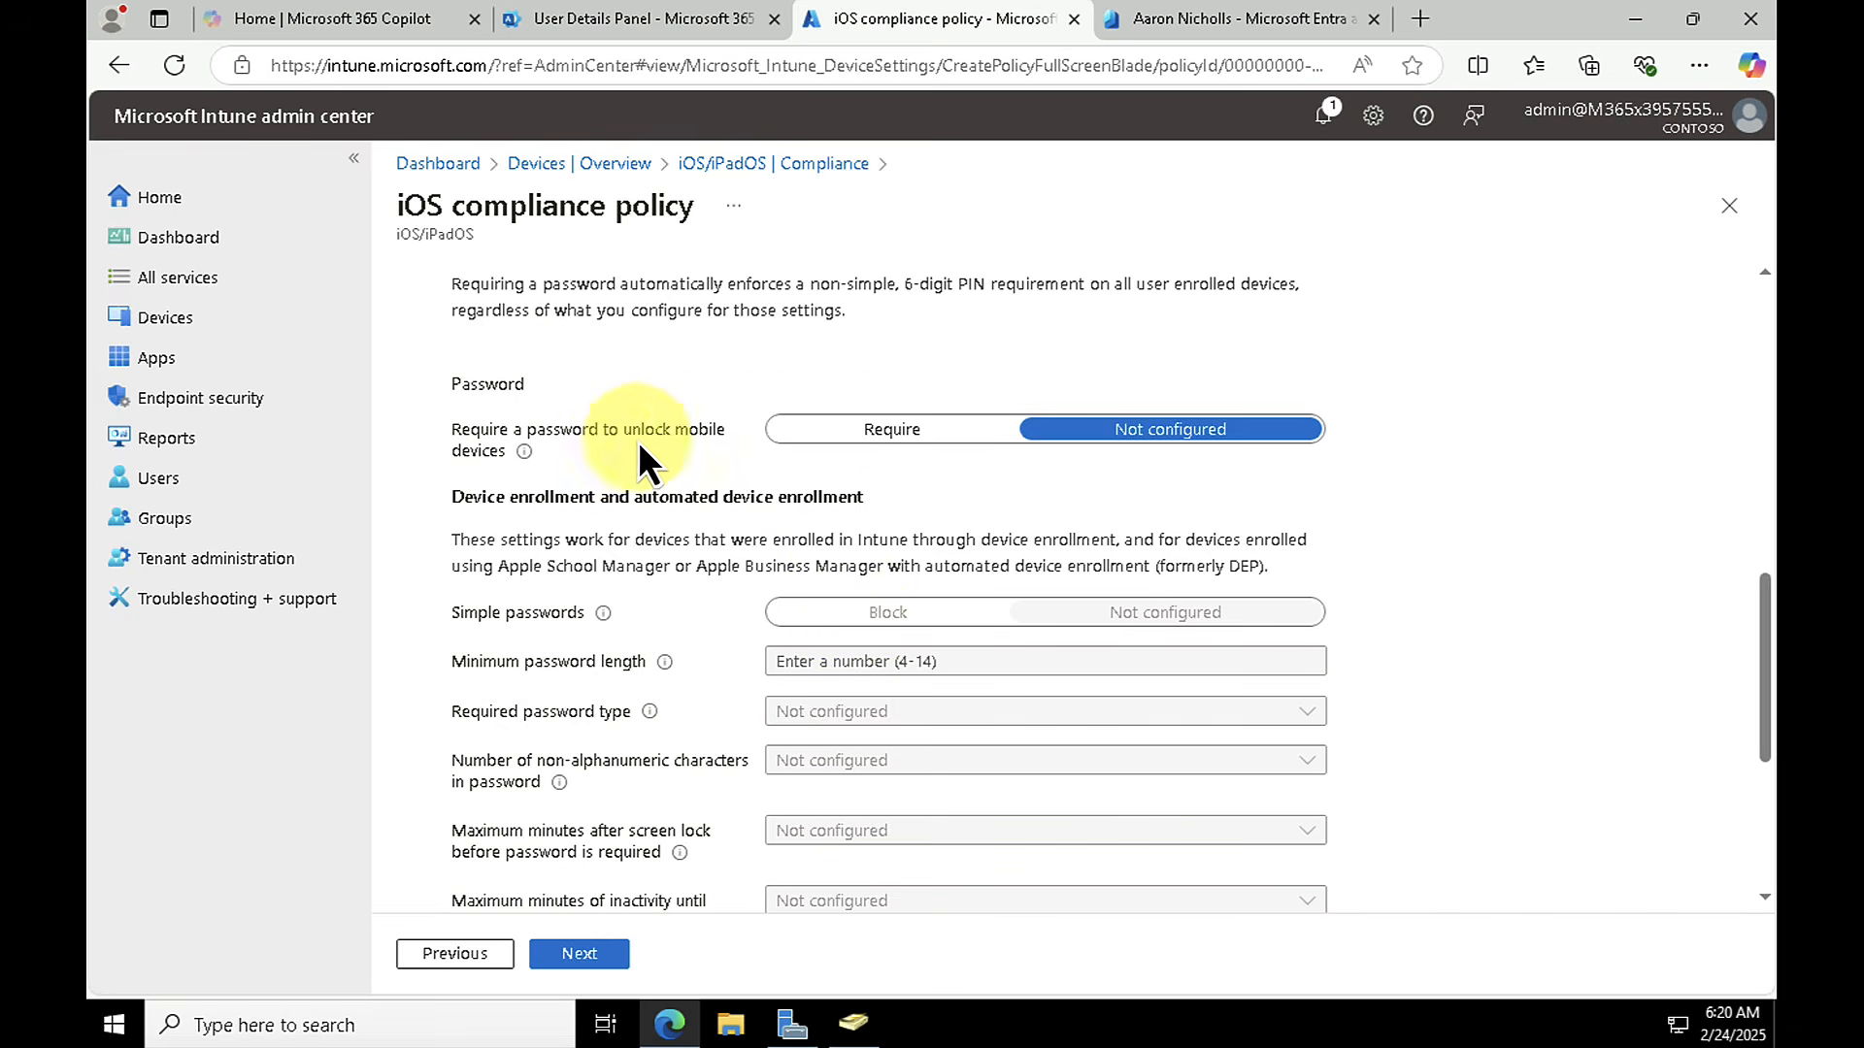
# Step: Try requiring a password to unlock mobile devices, return it to Not configured, and discard the unsaved compliance policy
pyautogui.click(900, 433)
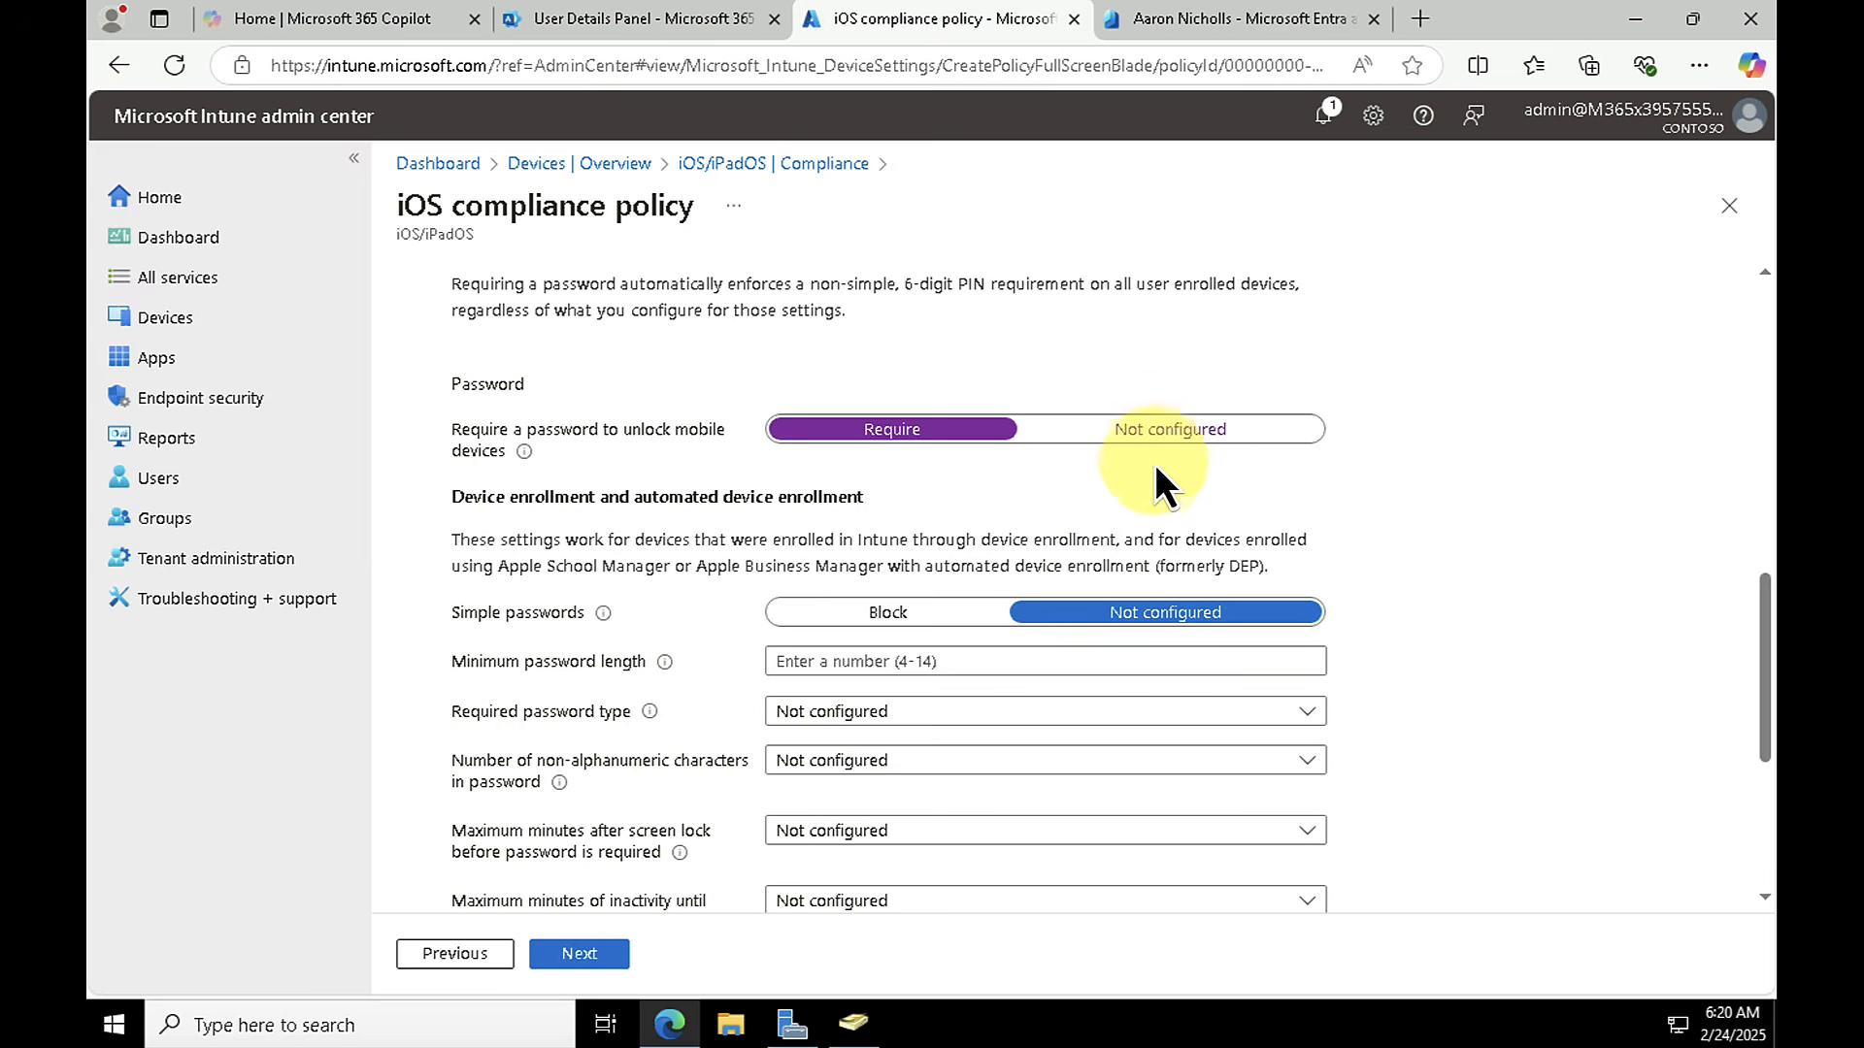
pyautogui.click(1162, 434)
pyautogui.scroll(-5, 699, 788)
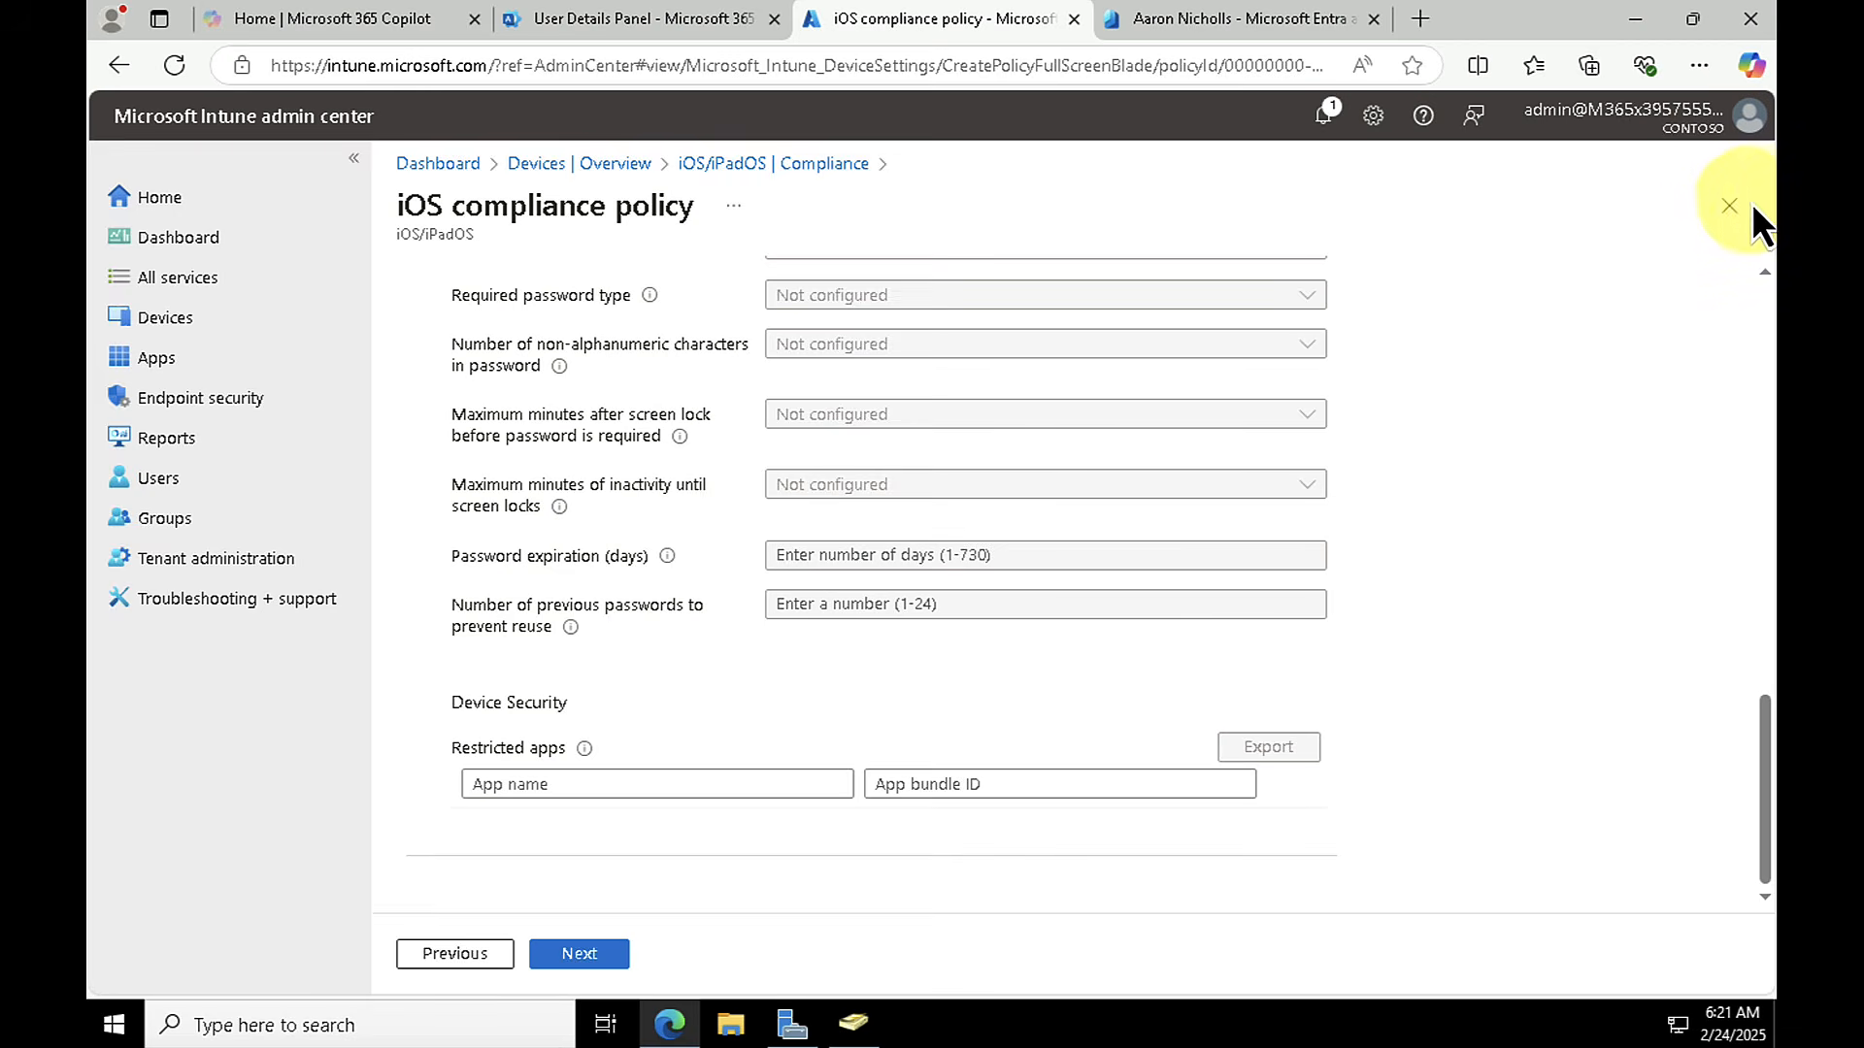
pyautogui.click(1724, 202)
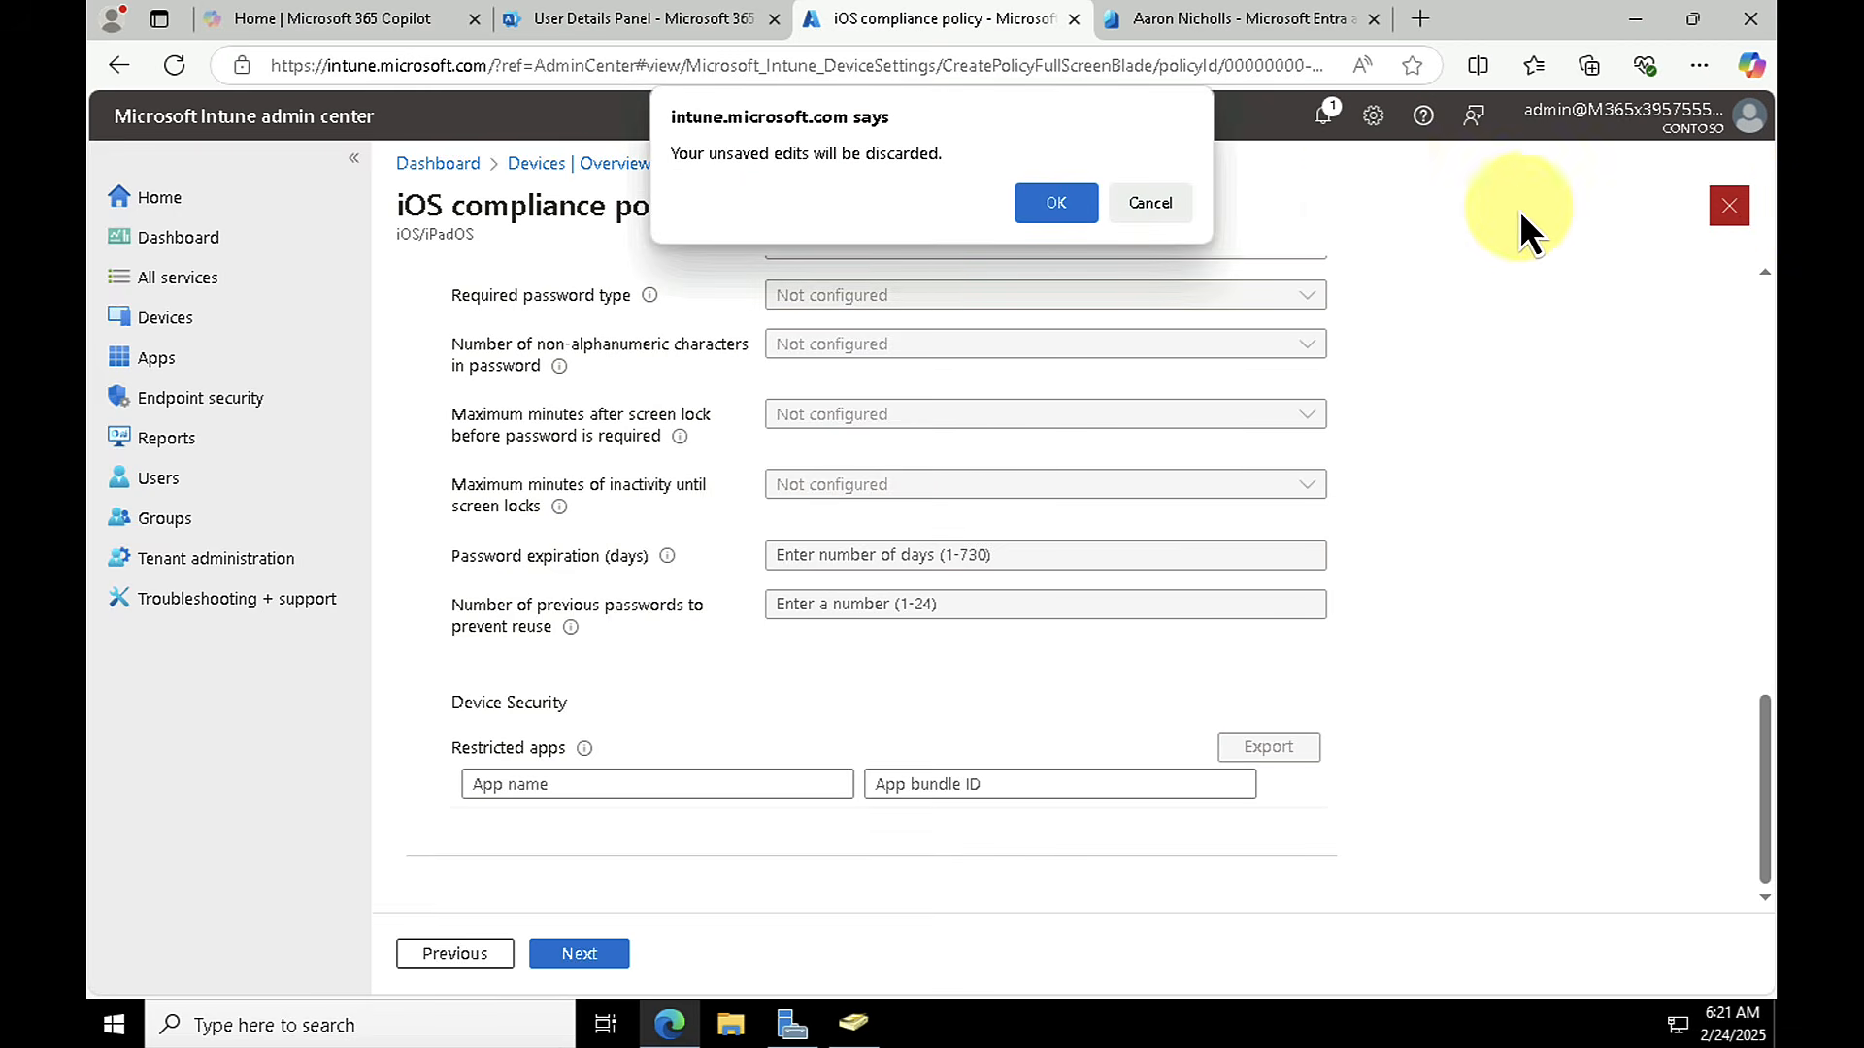
pyautogui.click(1025, 202)
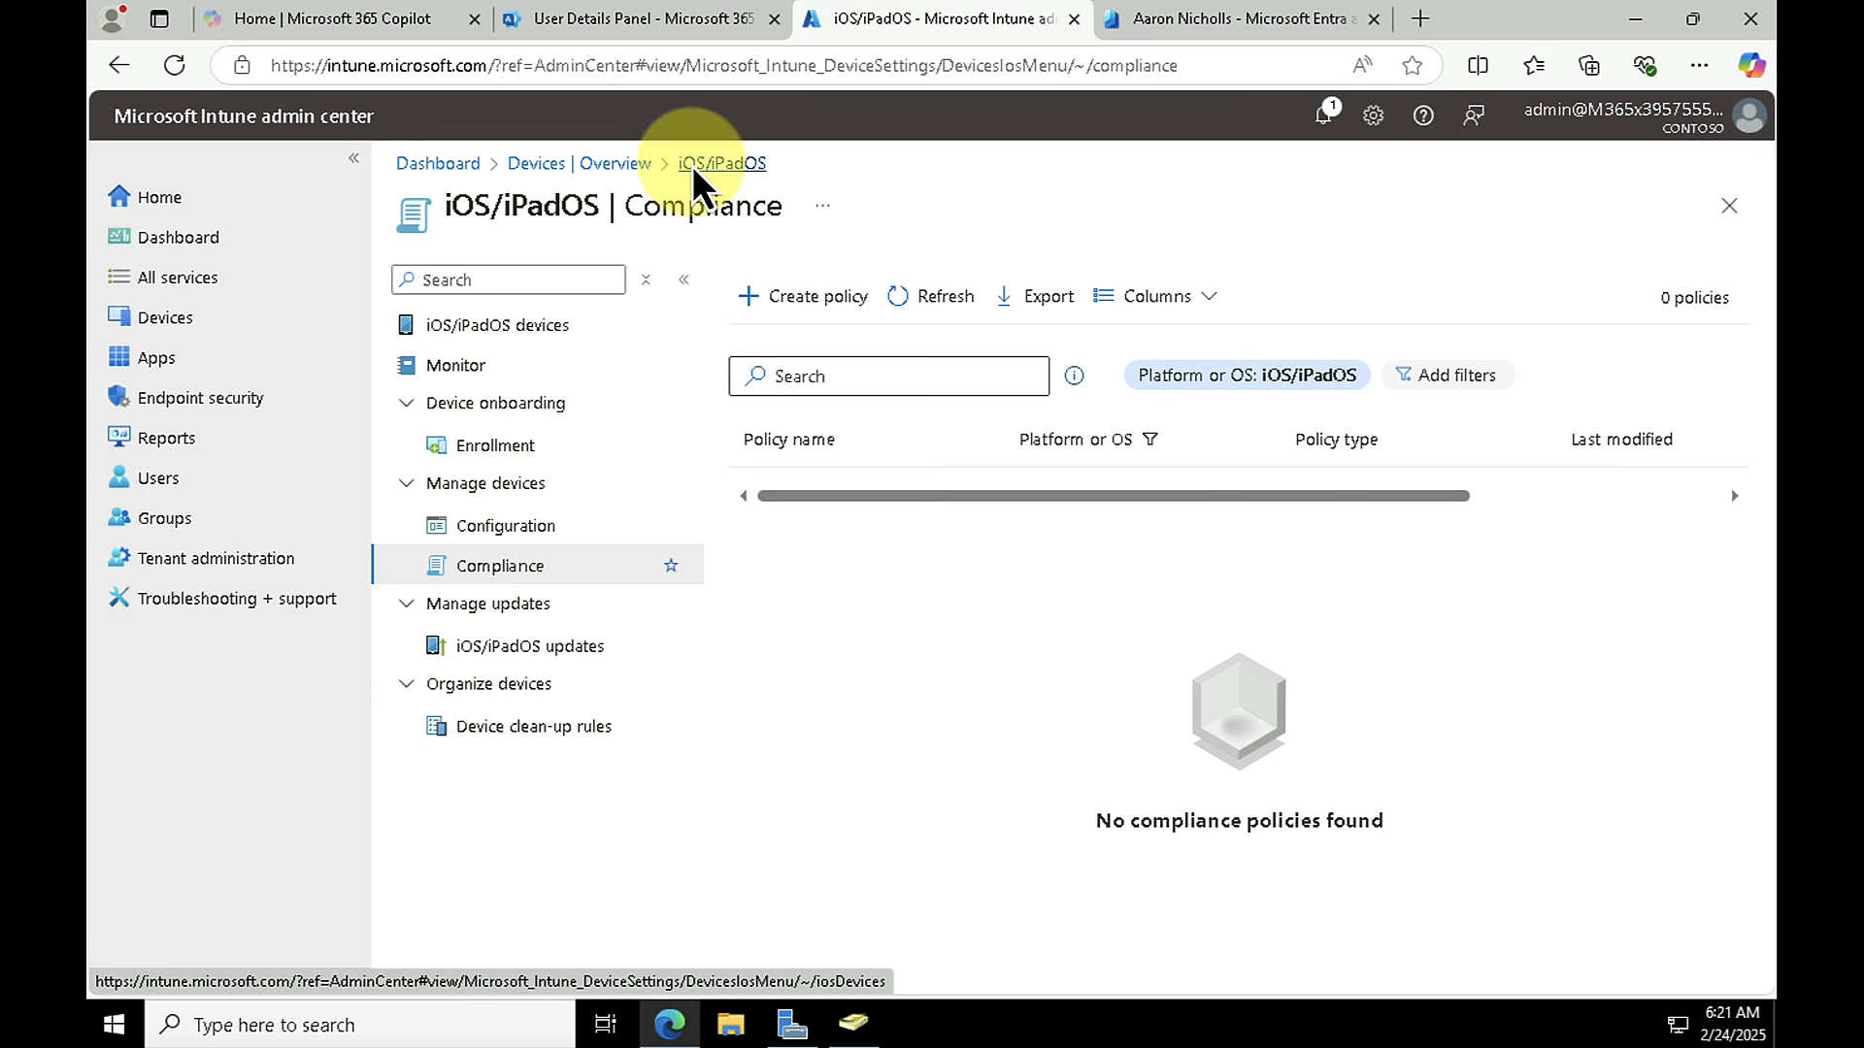
# Step: Start adding a Windows app in Intune with the app type Microsoft Store app (new)
pyautogui.click(616, 165)
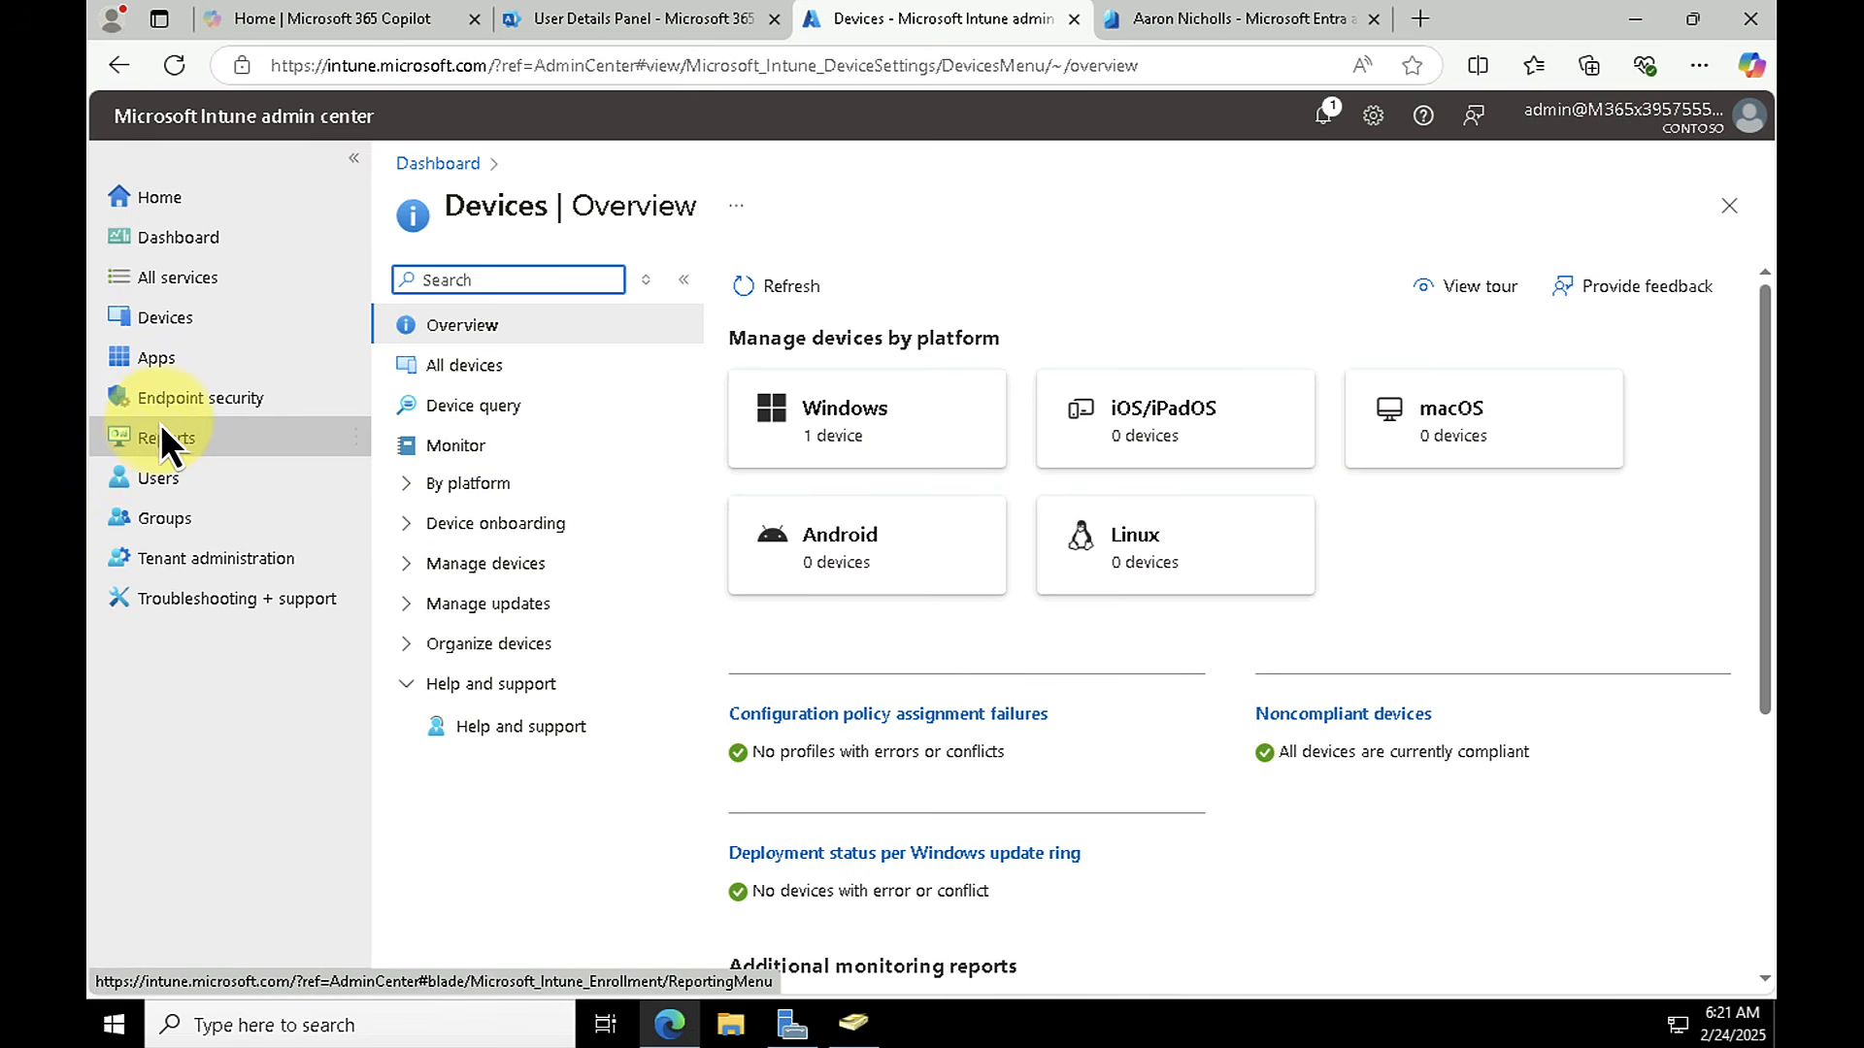
pyautogui.click(136, 364)
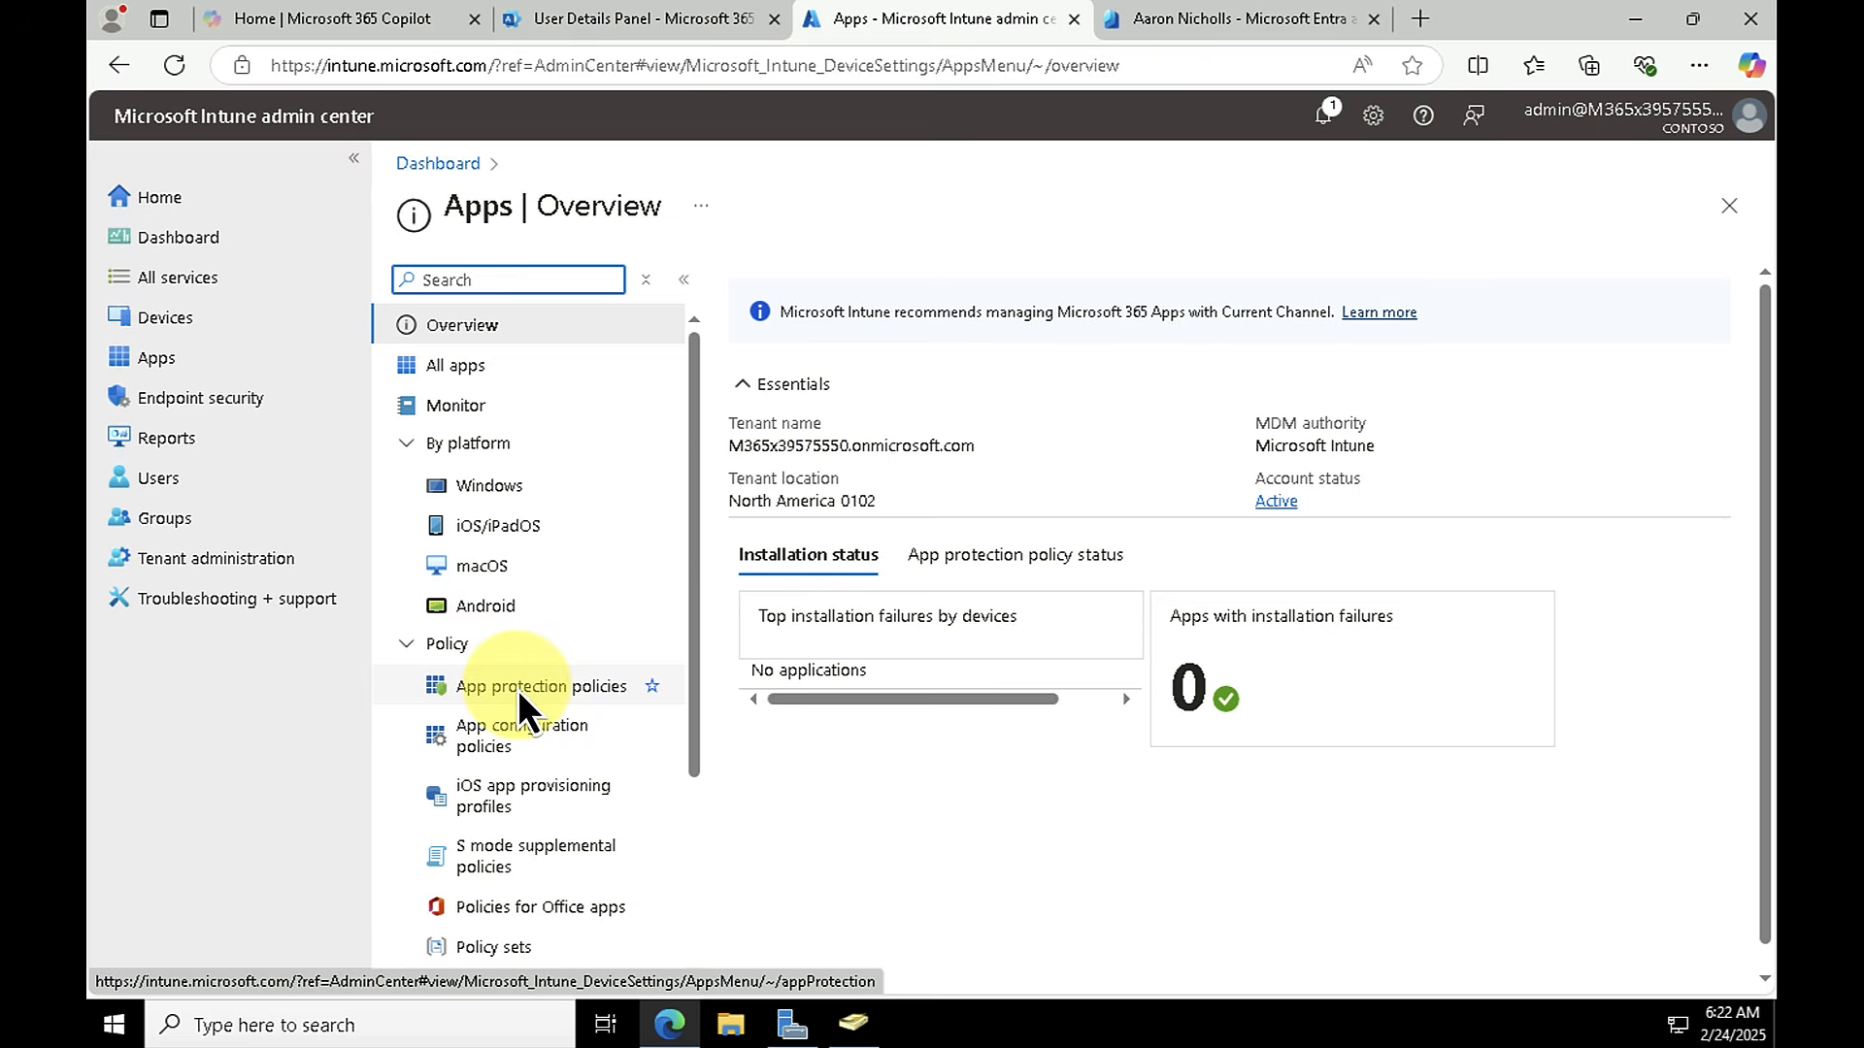
pyautogui.click(490, 486)
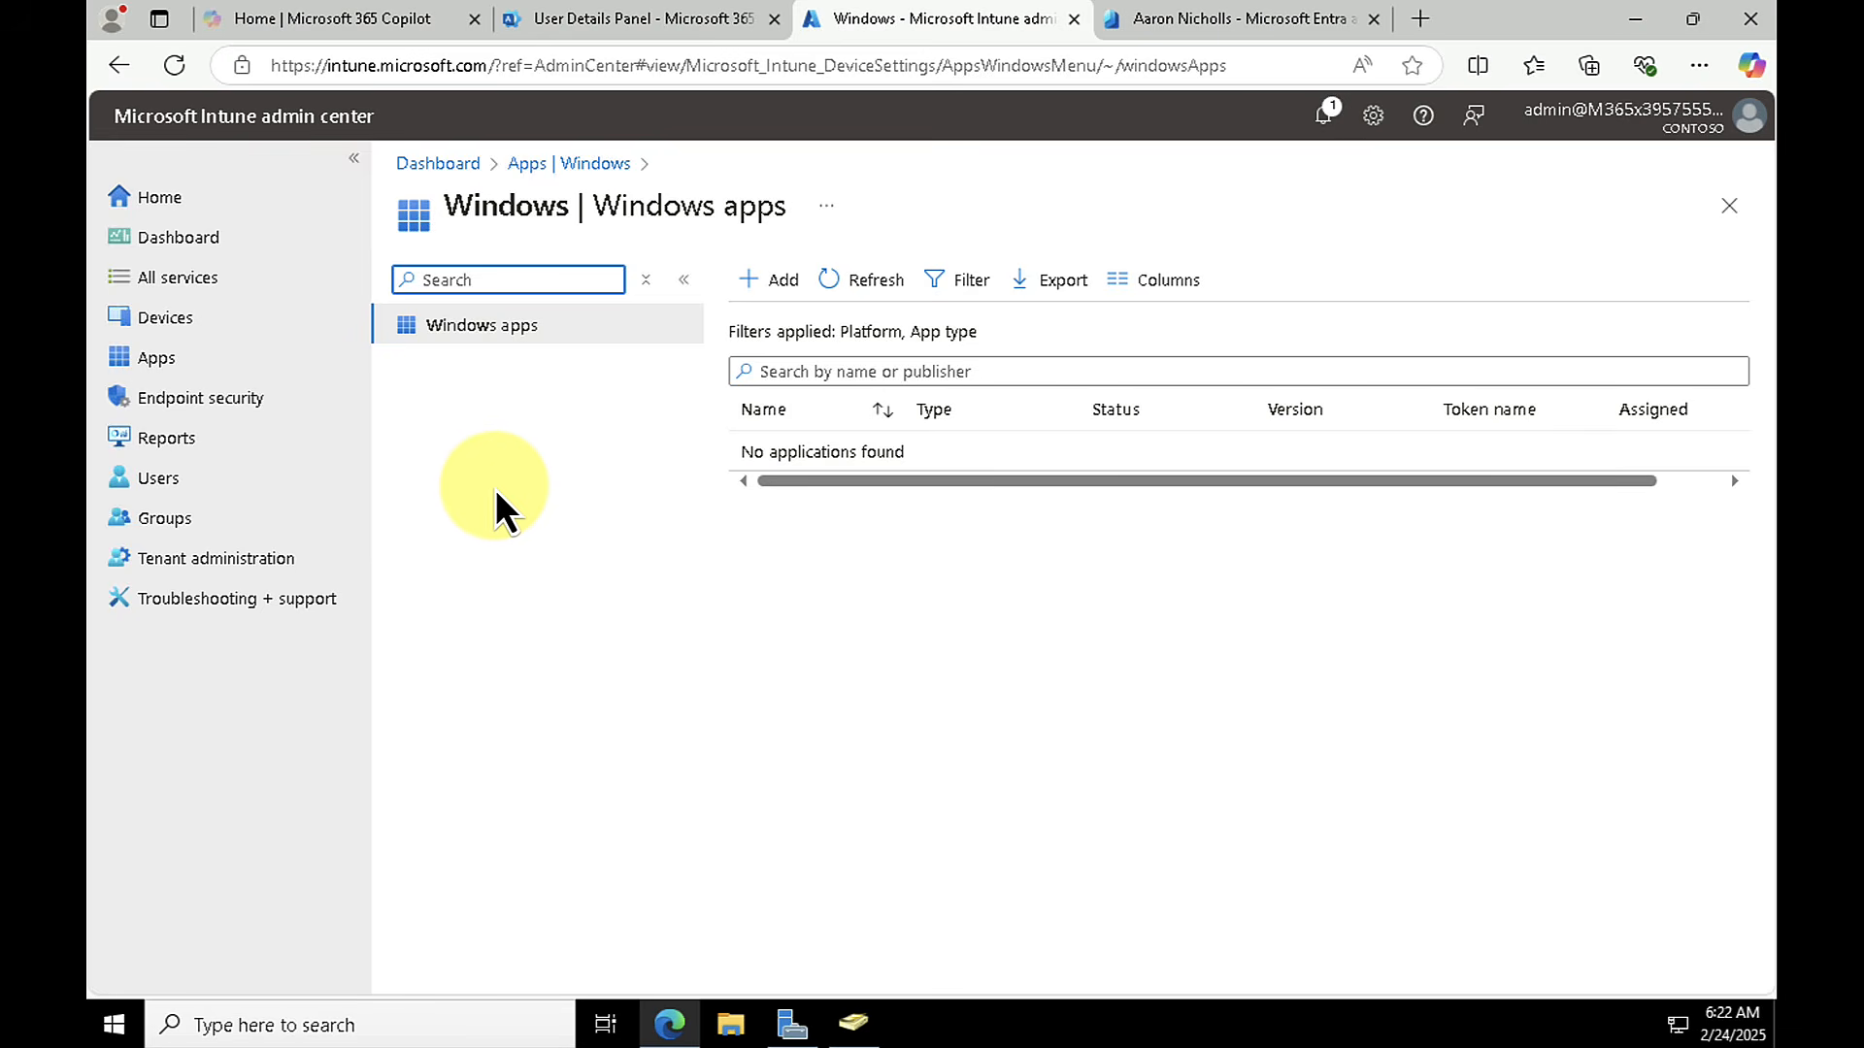
pyautogui.click(776, 283)
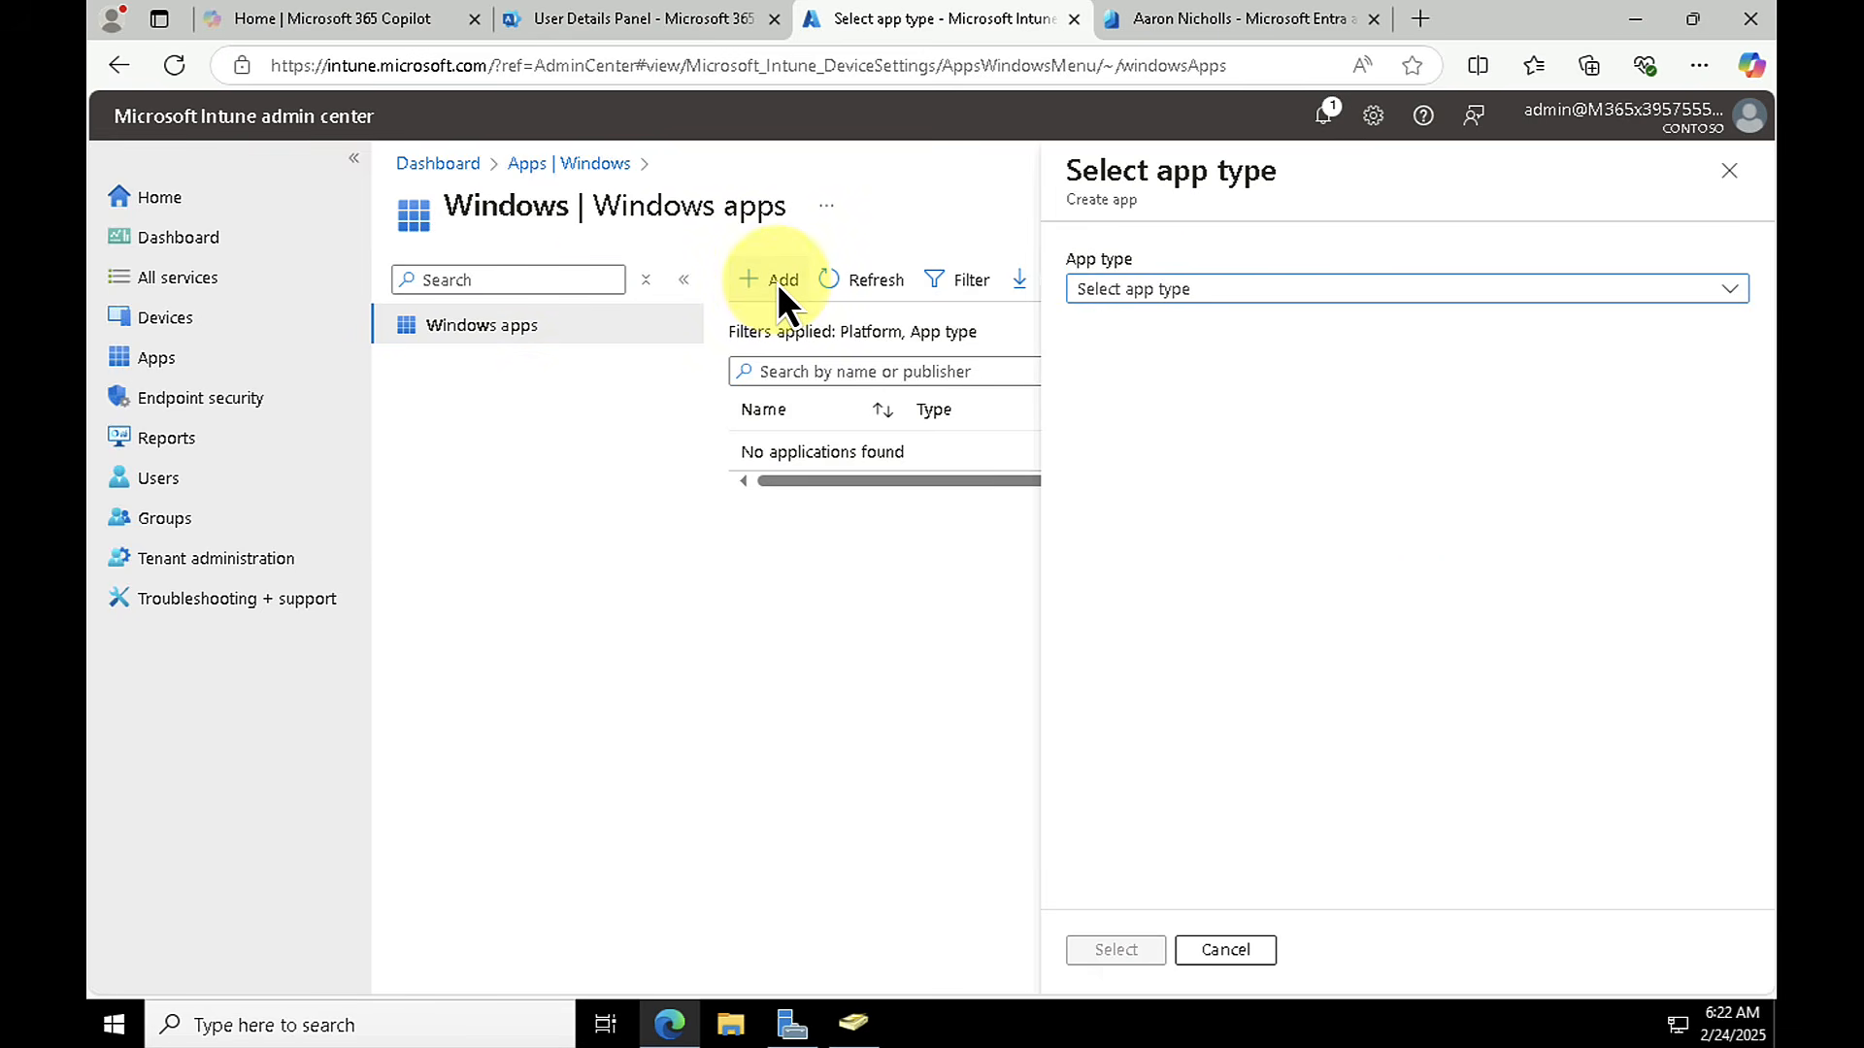
pyautogui.click(1227, 289)
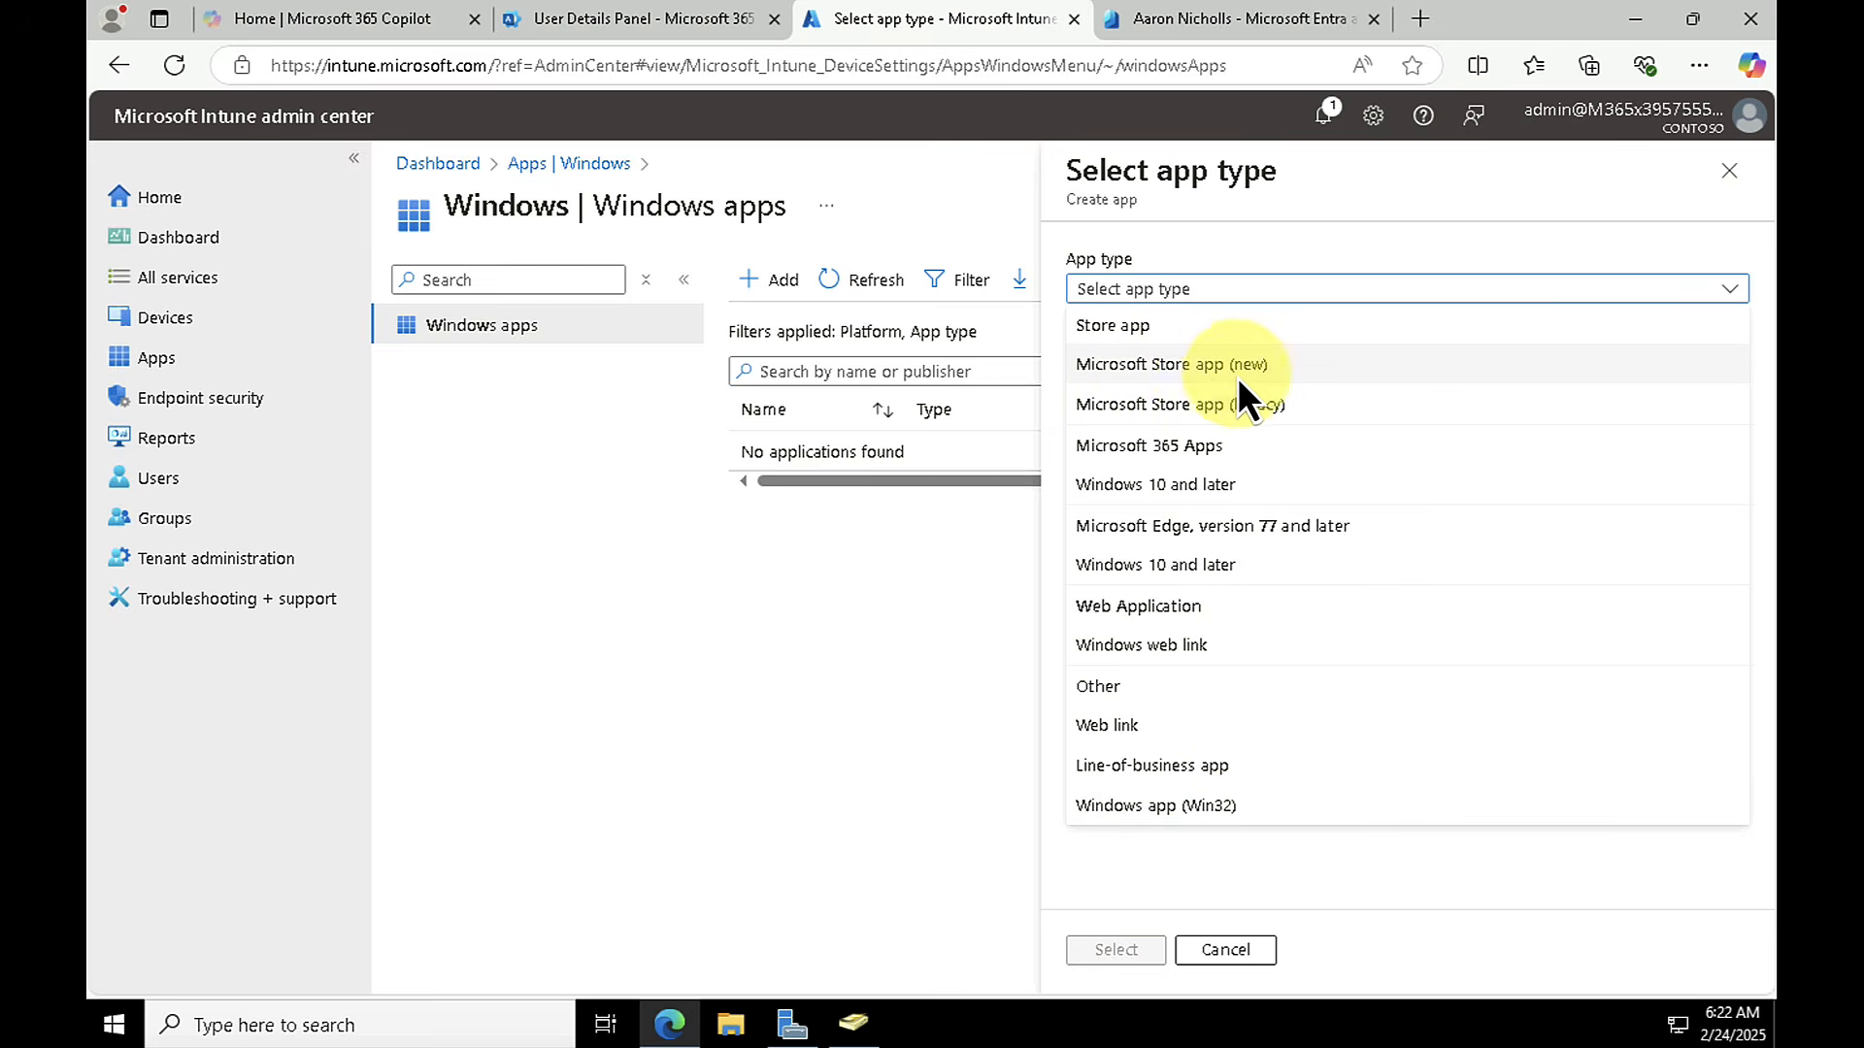
pyautogui.click(1205, 365)
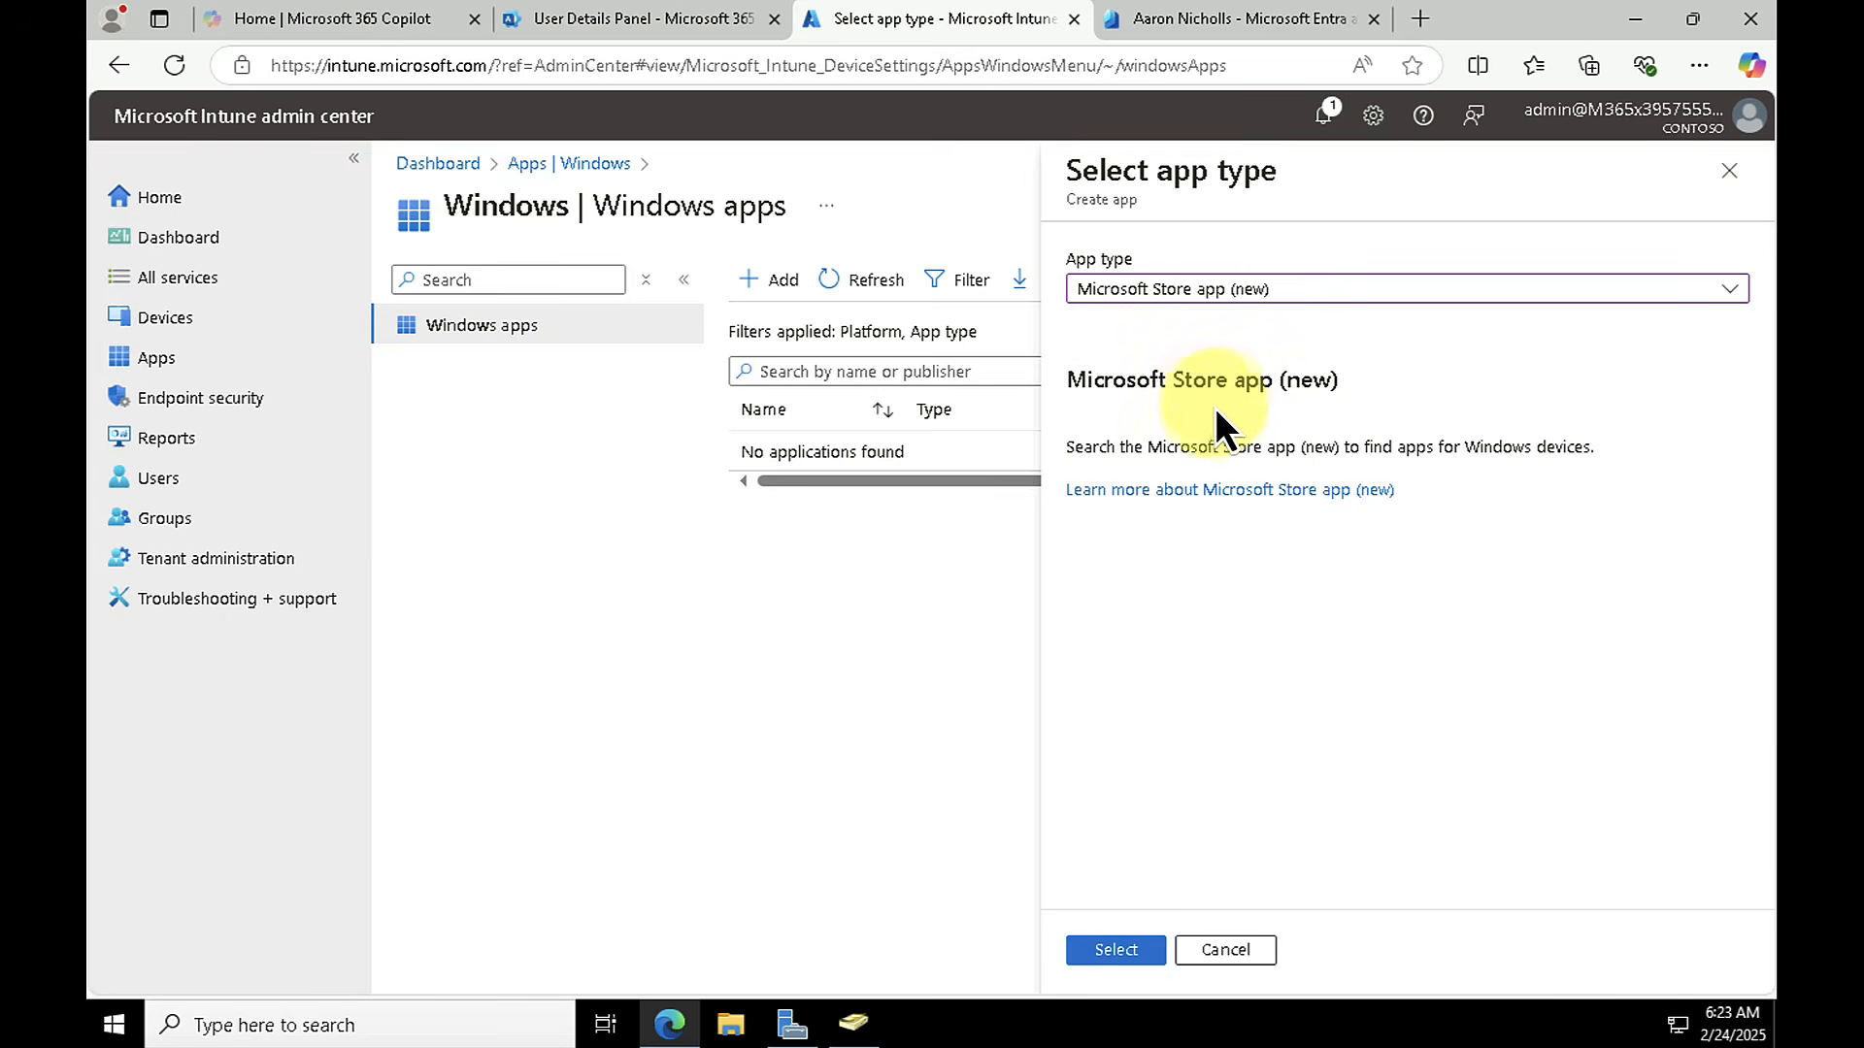
pyautogui.click(1133, 957)
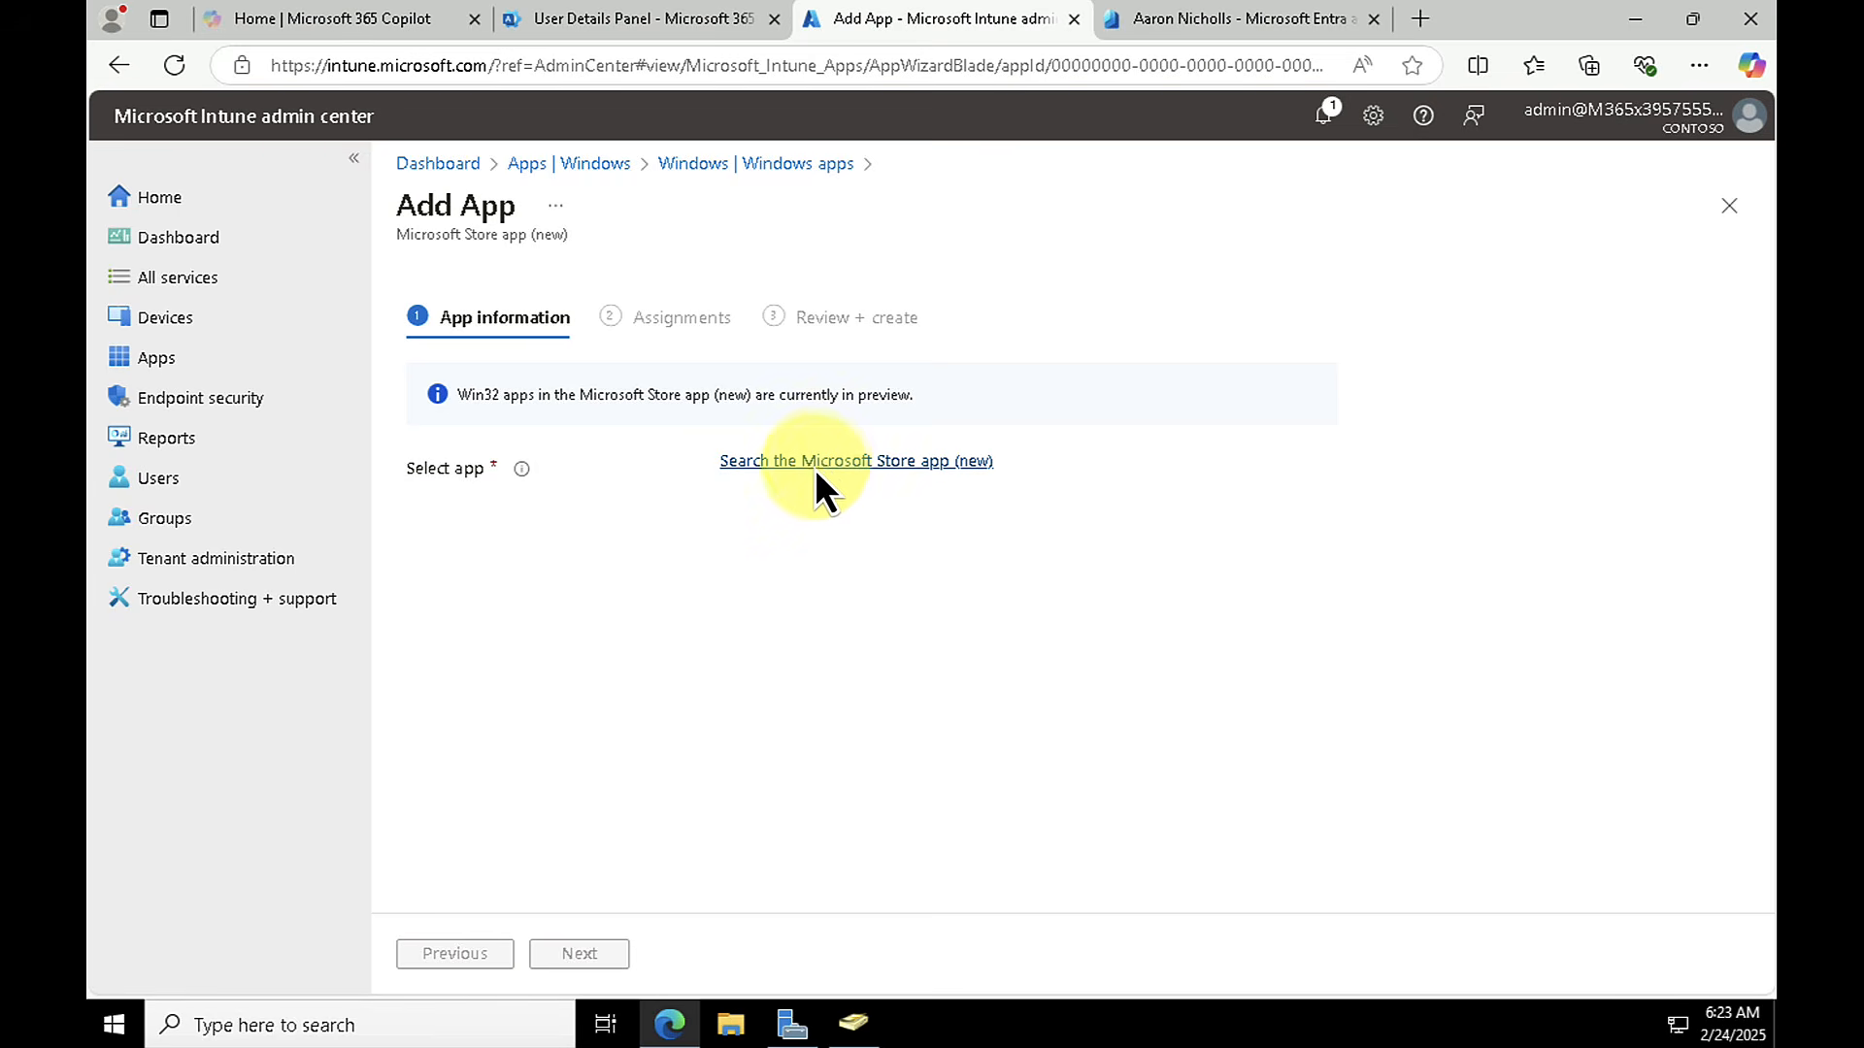
# Step: Search the Microsoft Store for "zoom" and select Crosshair Zoom as the app
pyautogui.click(818, 462)
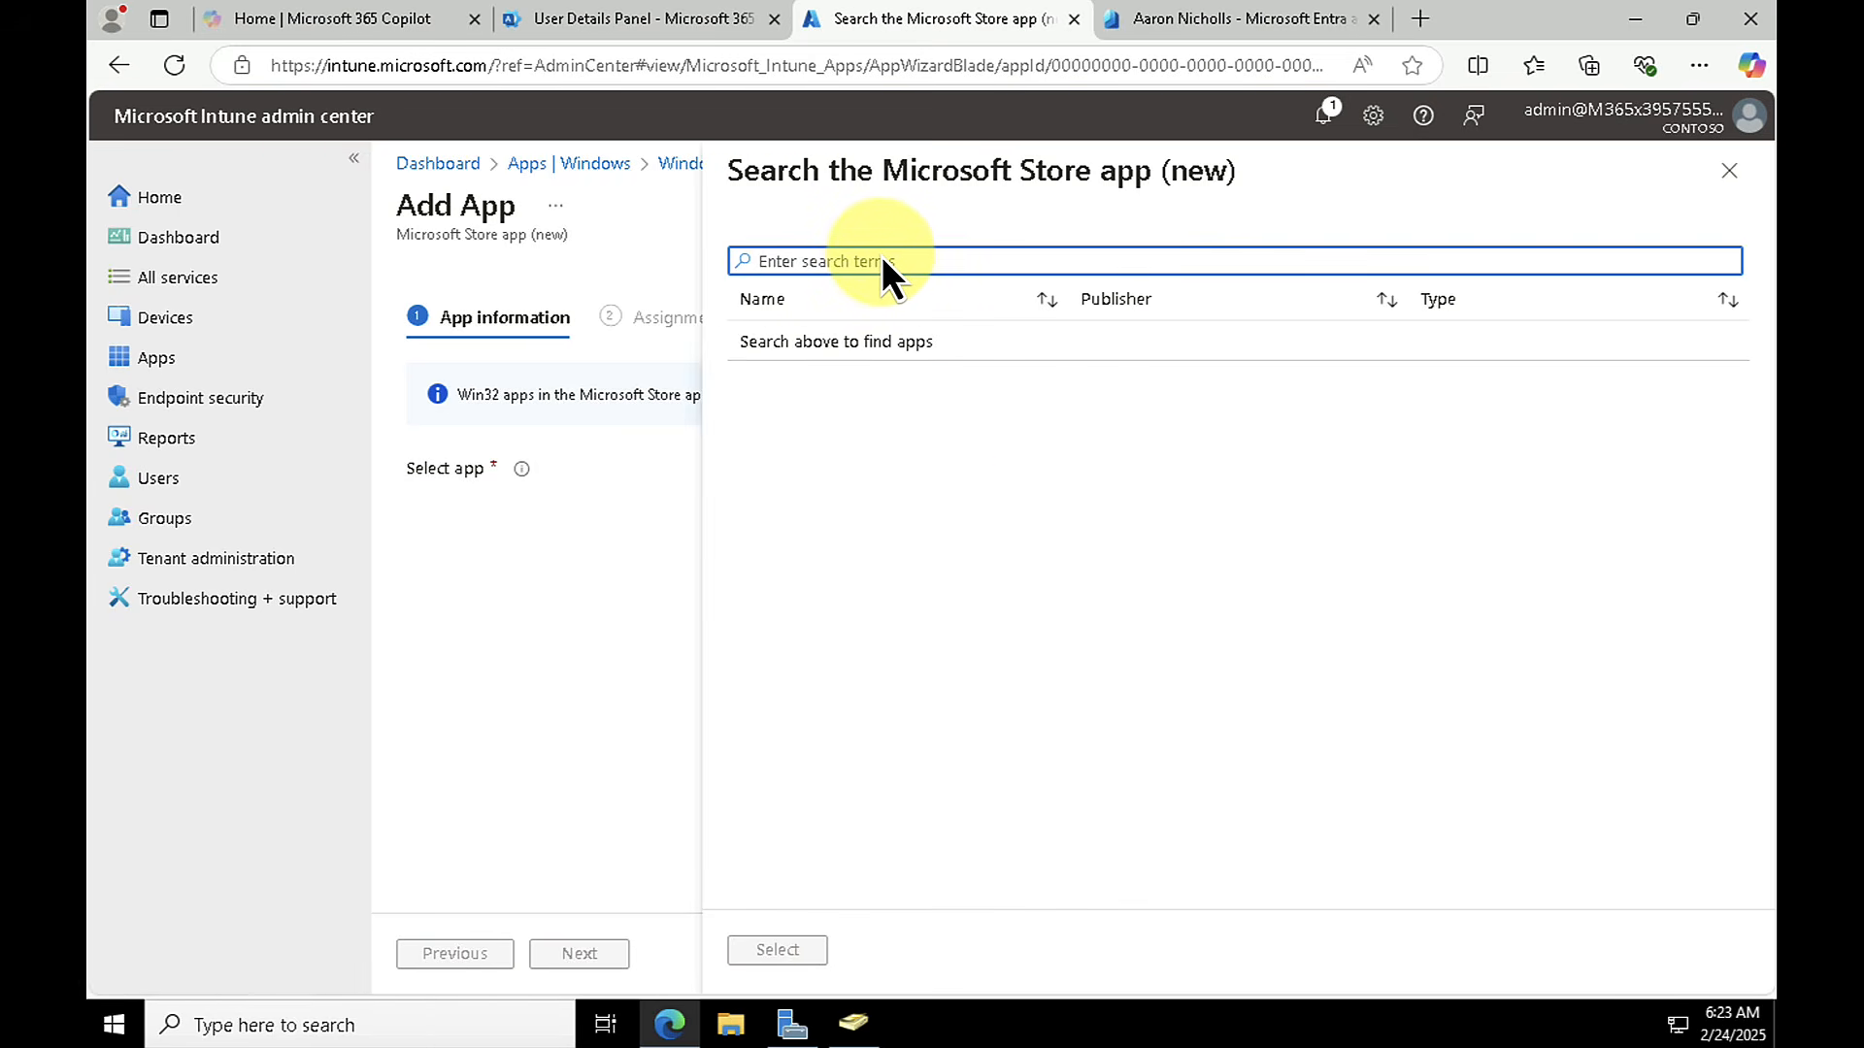
pyautogui.write('zoom')
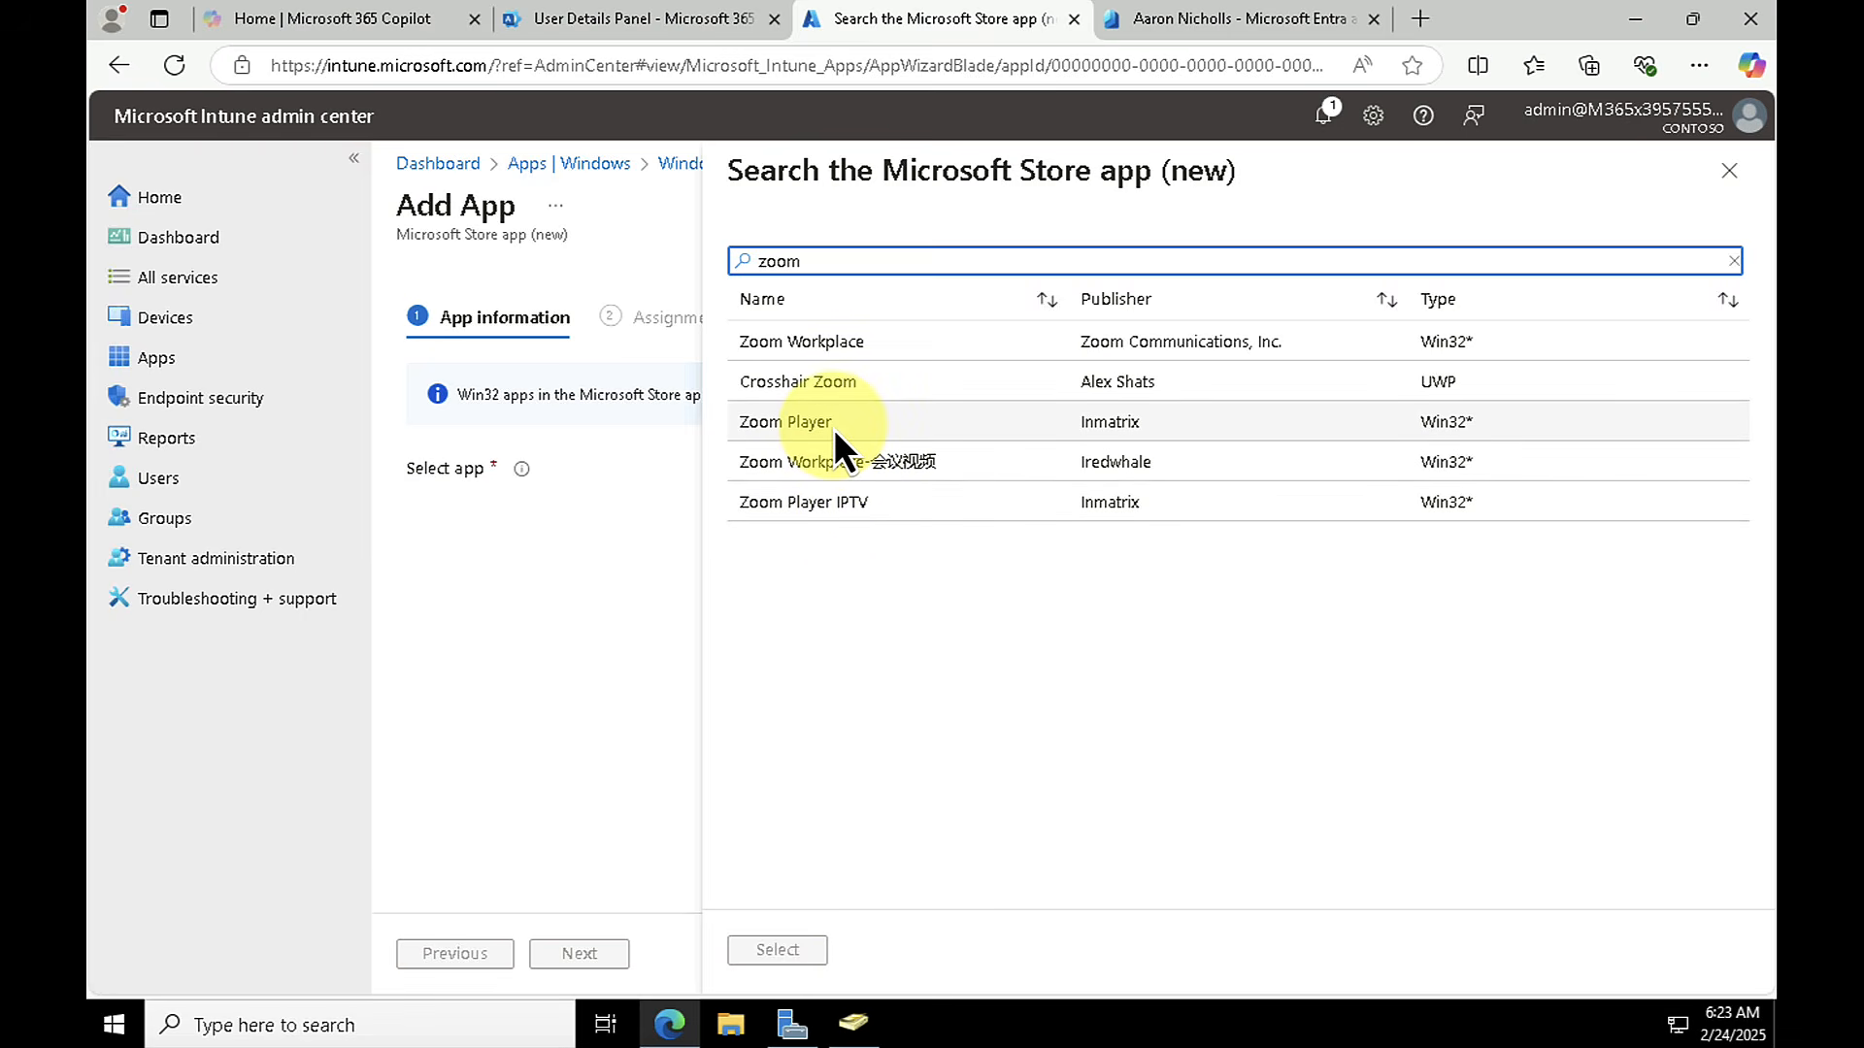
pyautogui.click(841, 379)
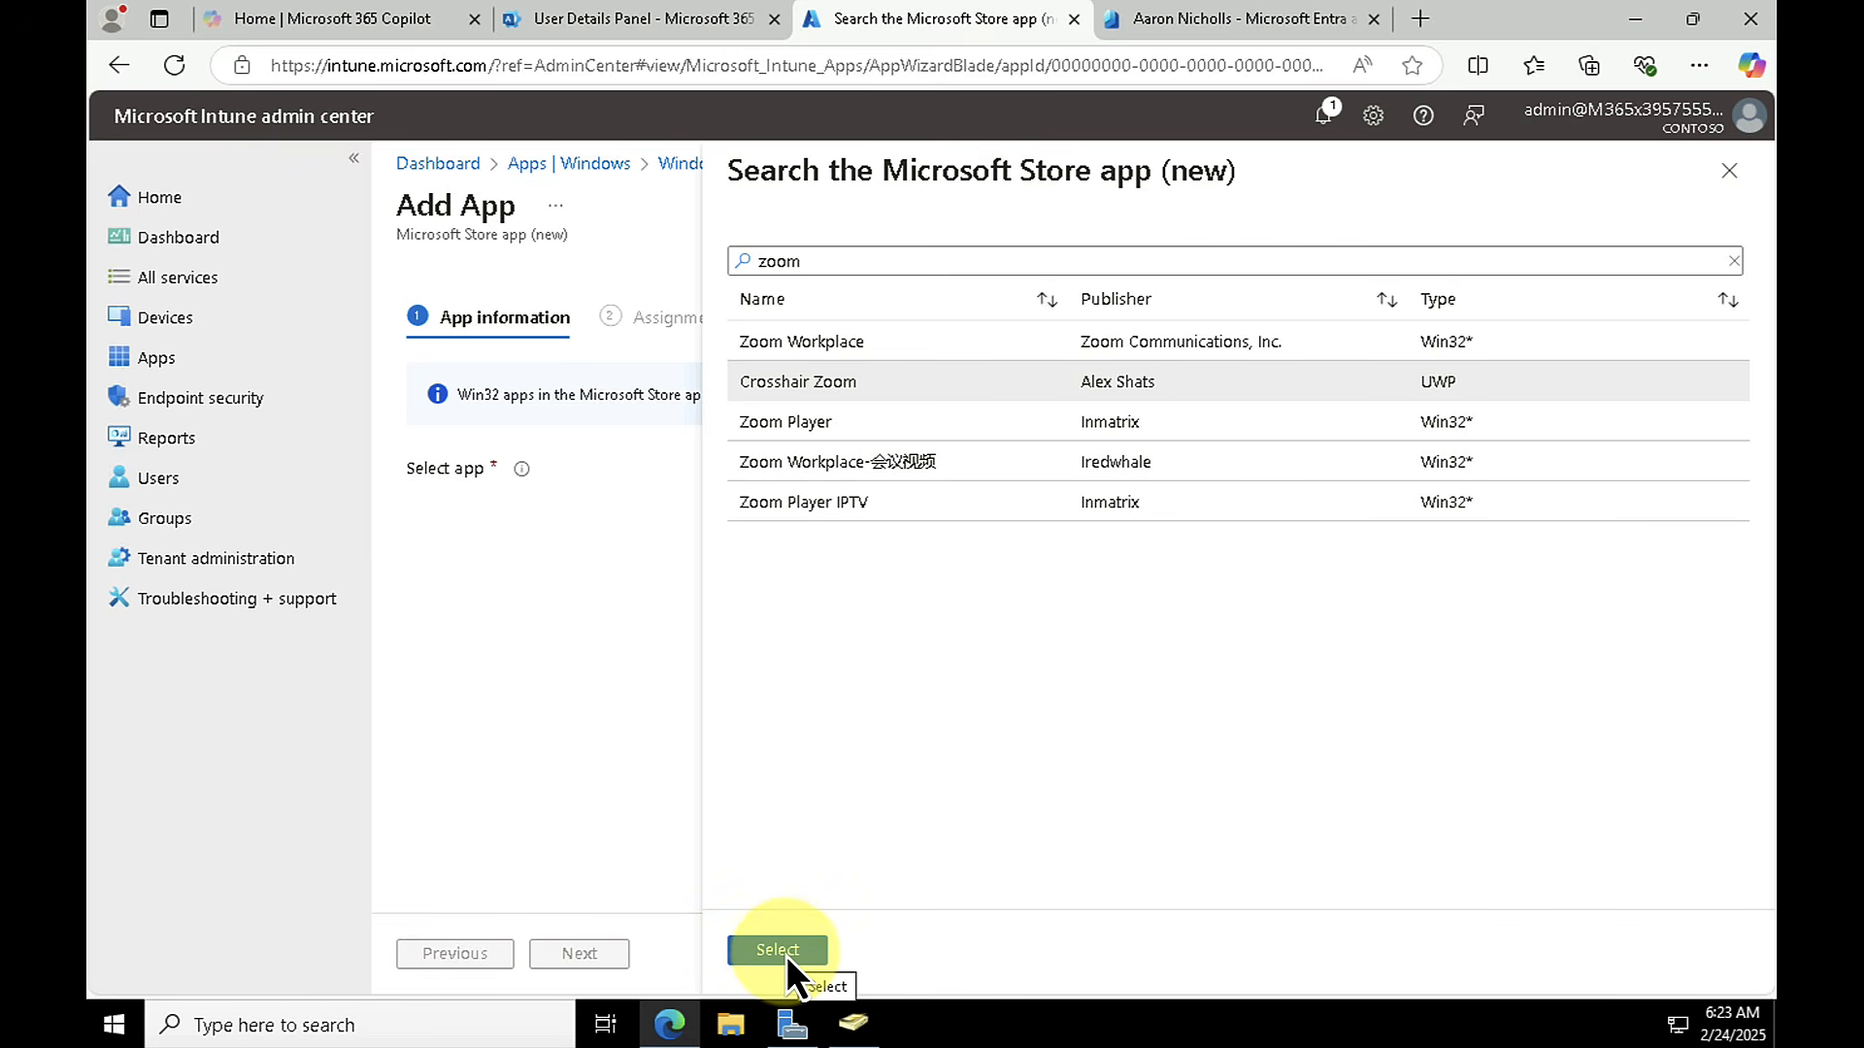
pyautogui.click(778, 951)
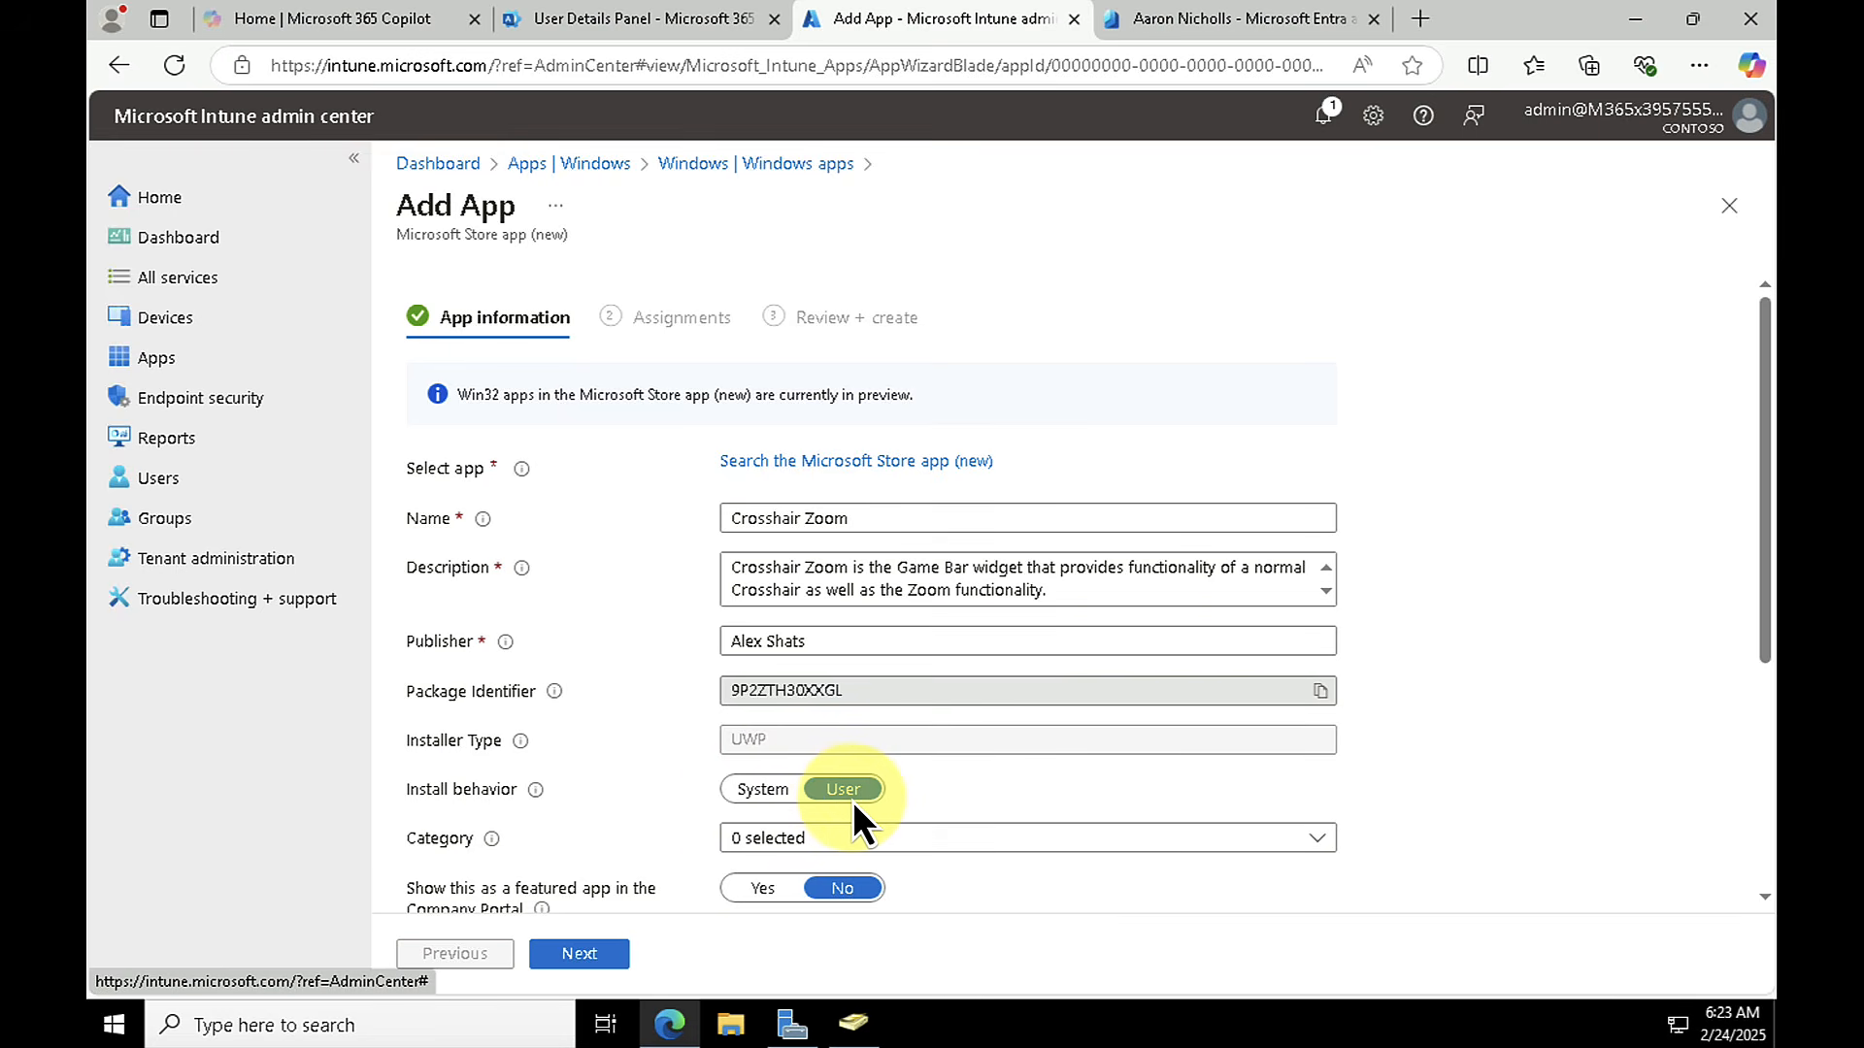
# Step: Set the app's category to only Collaboration & Social, leave the remaining app information as is, and continue to the assignments
pyautogui.click(1302, 833)
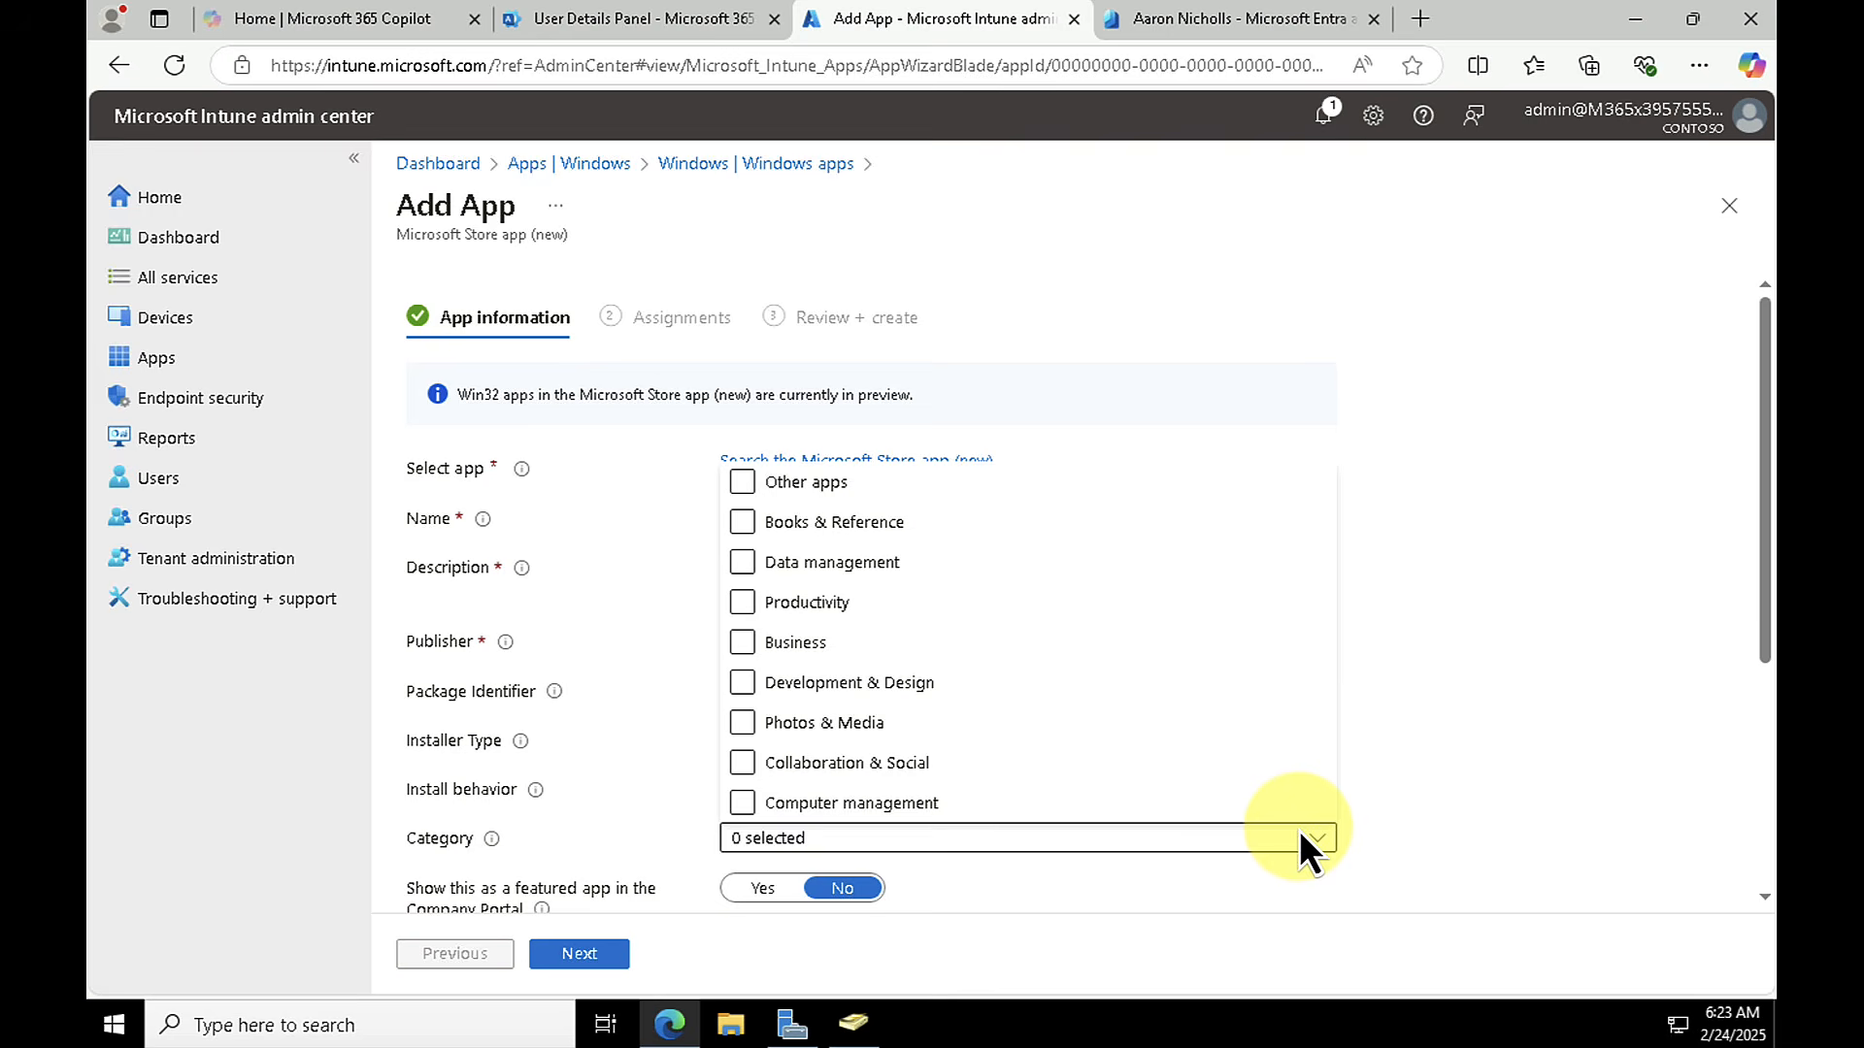
pyautogui.click(848, 606)
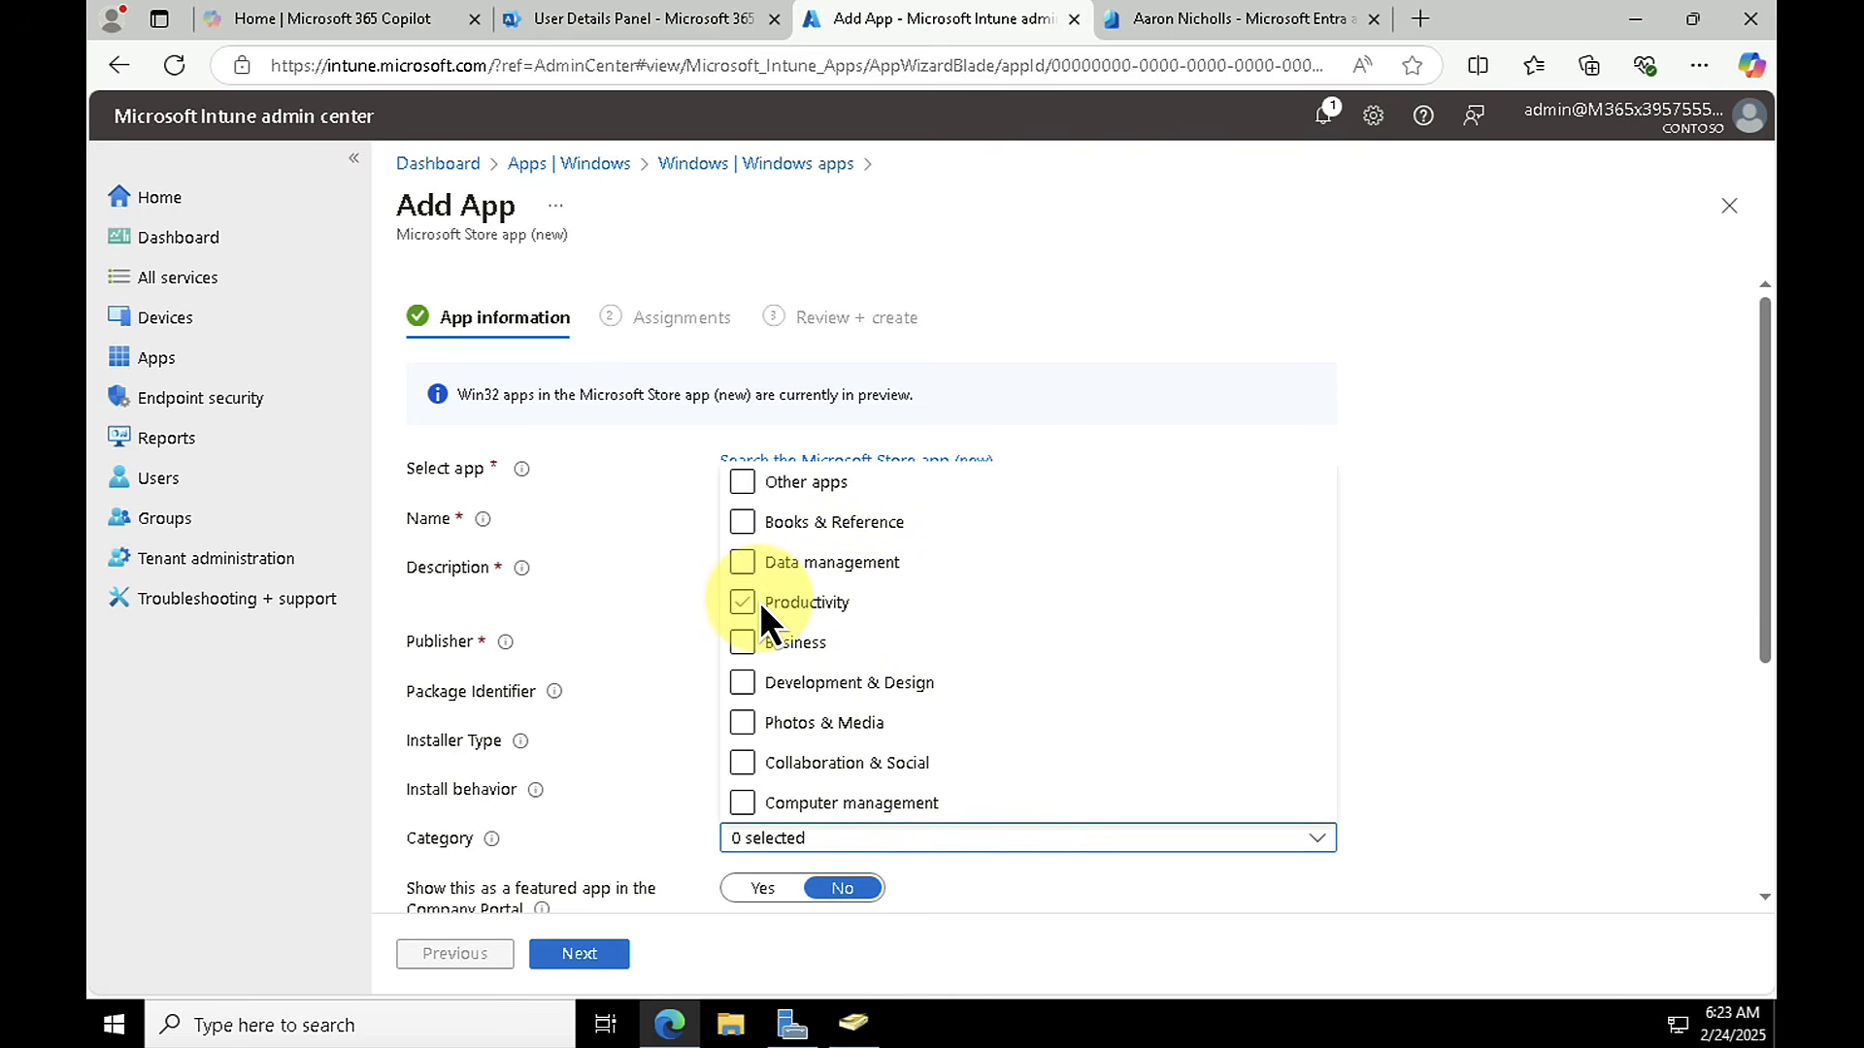
pyautogui.click(761, 642)
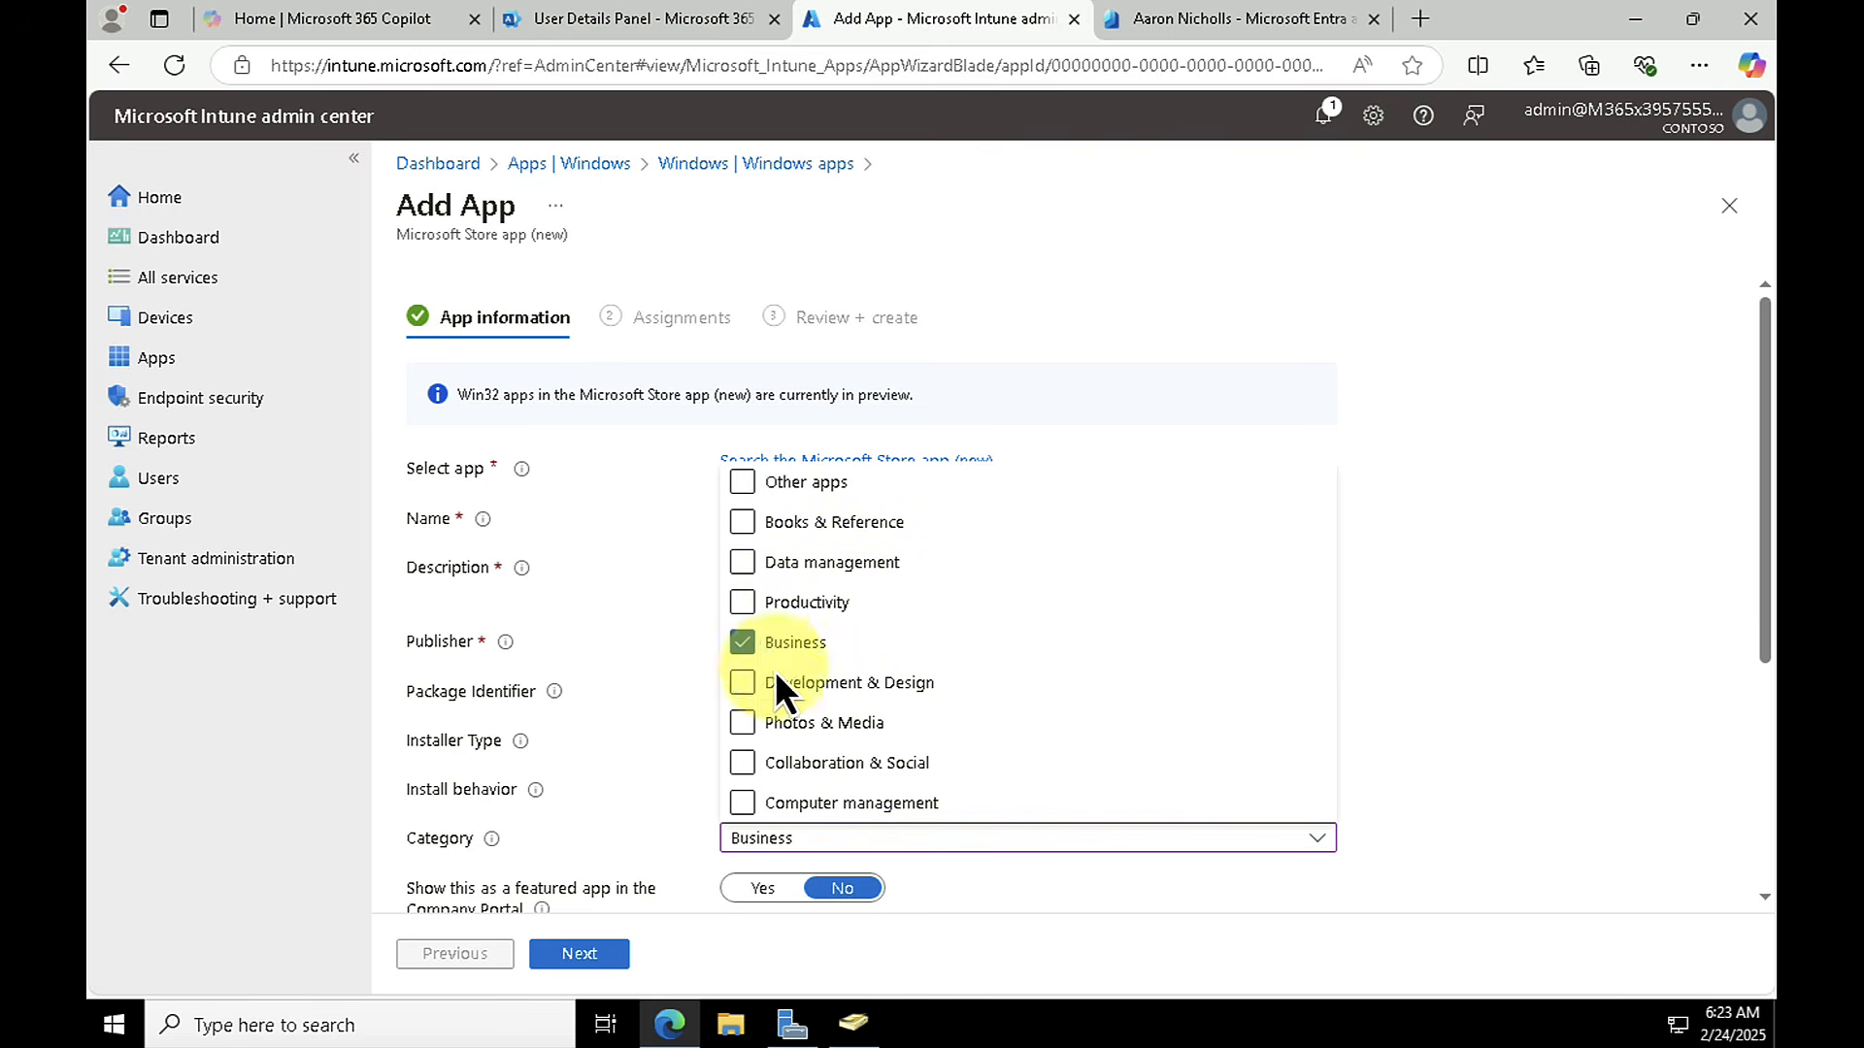
pyautogui.click(766, 642)
pyautogui.click(802, 767)
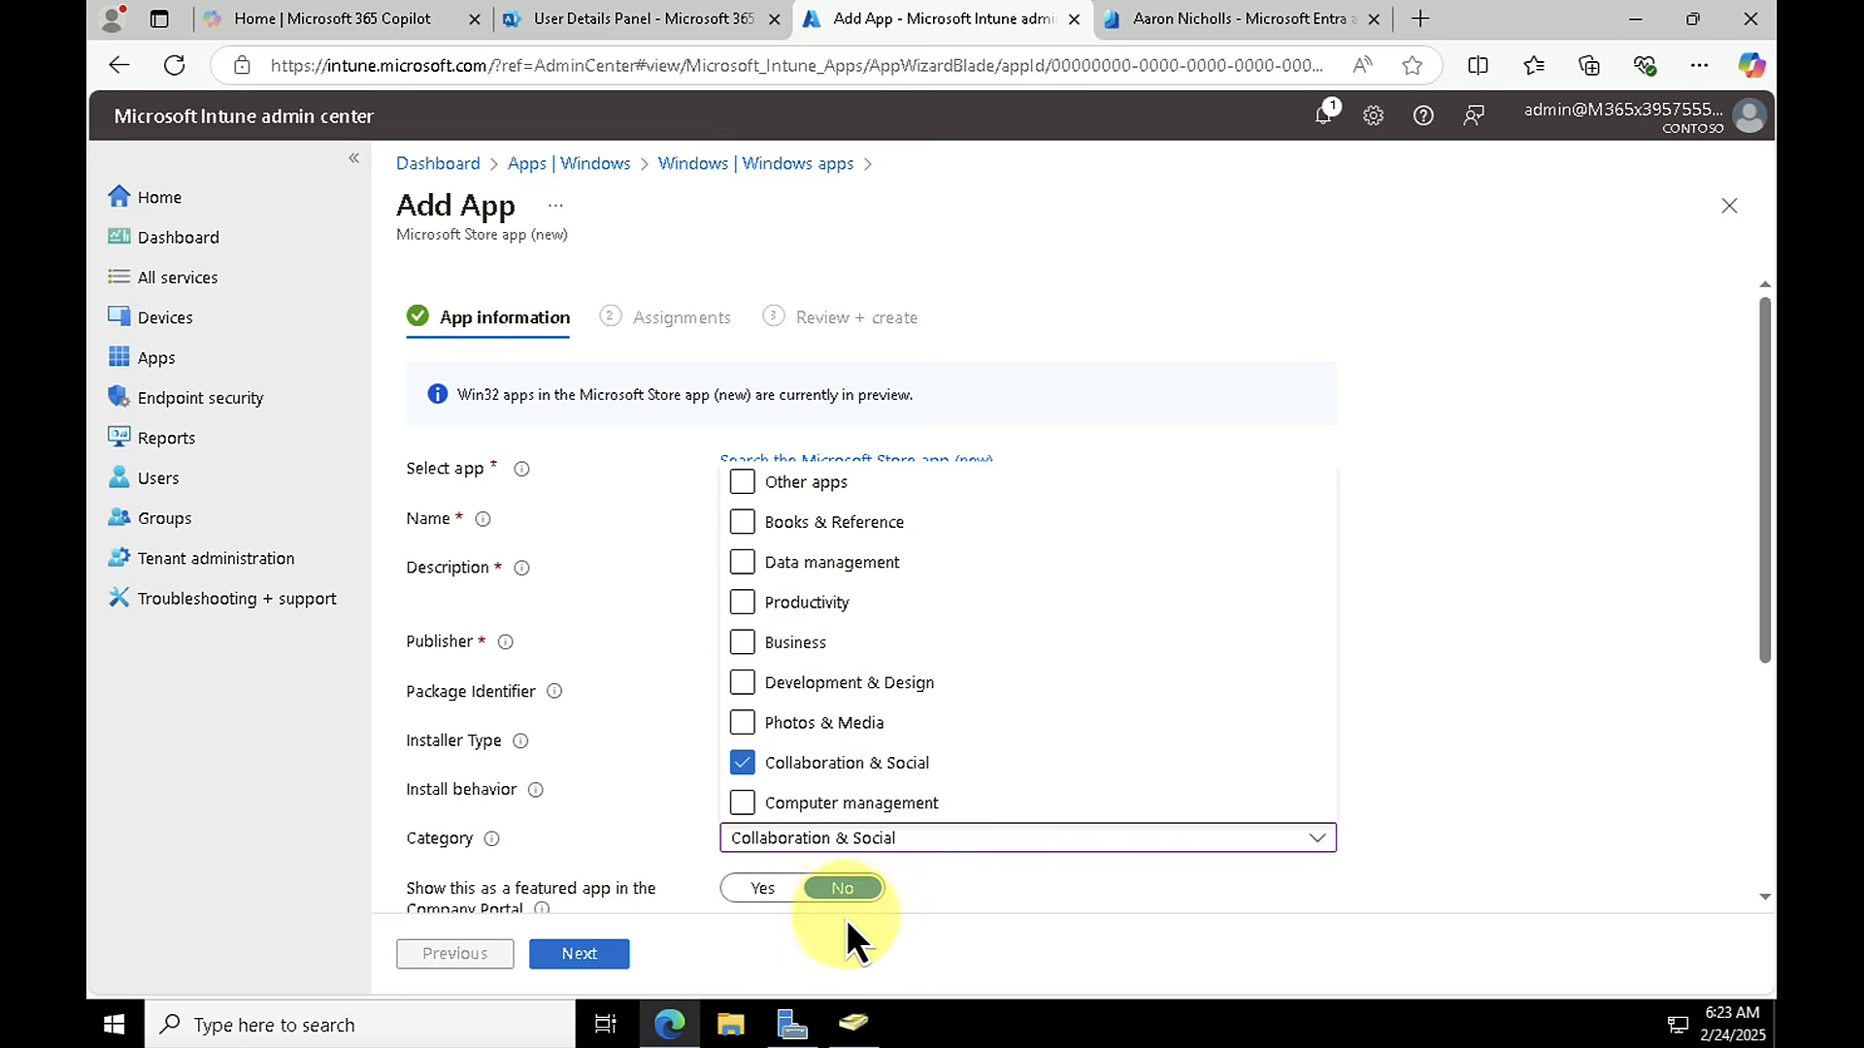
pyautogui.click(1377, 839)
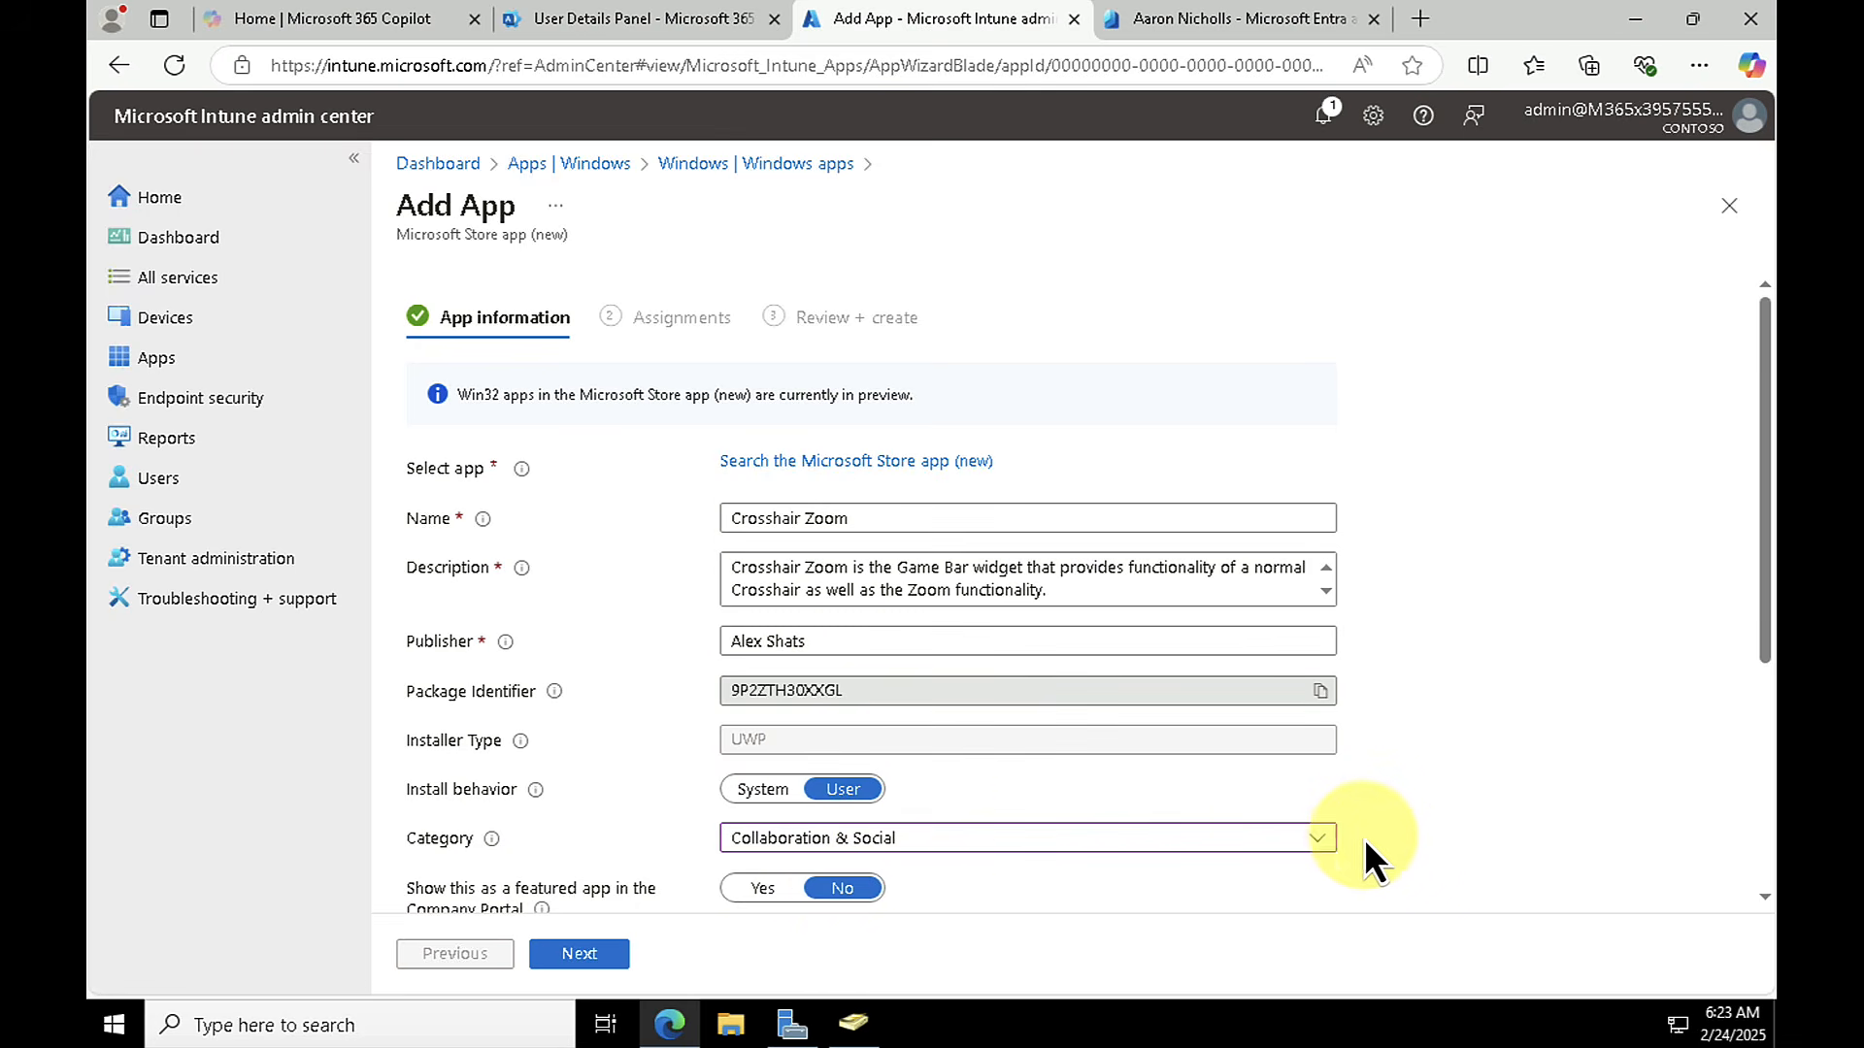
pyautogui.scroll(-3, 835, 849)
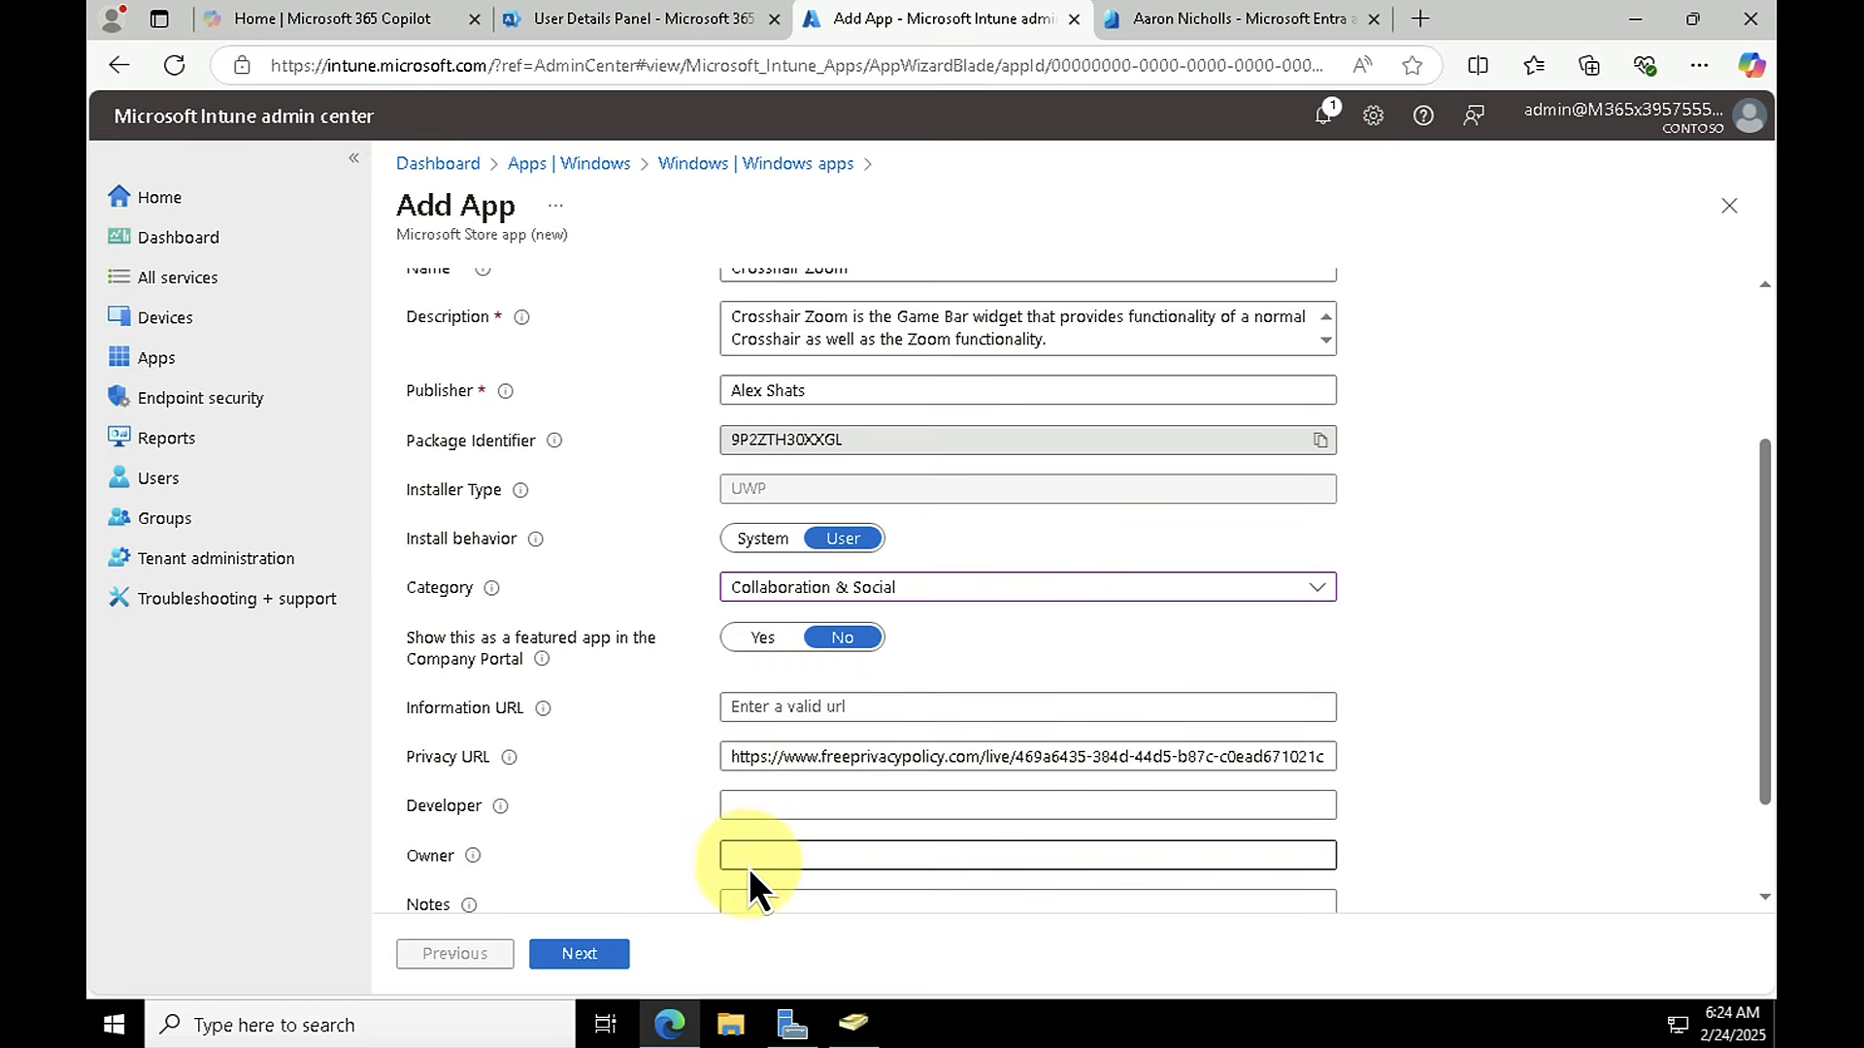
pyautogui.scroll(-2, 757, 858)
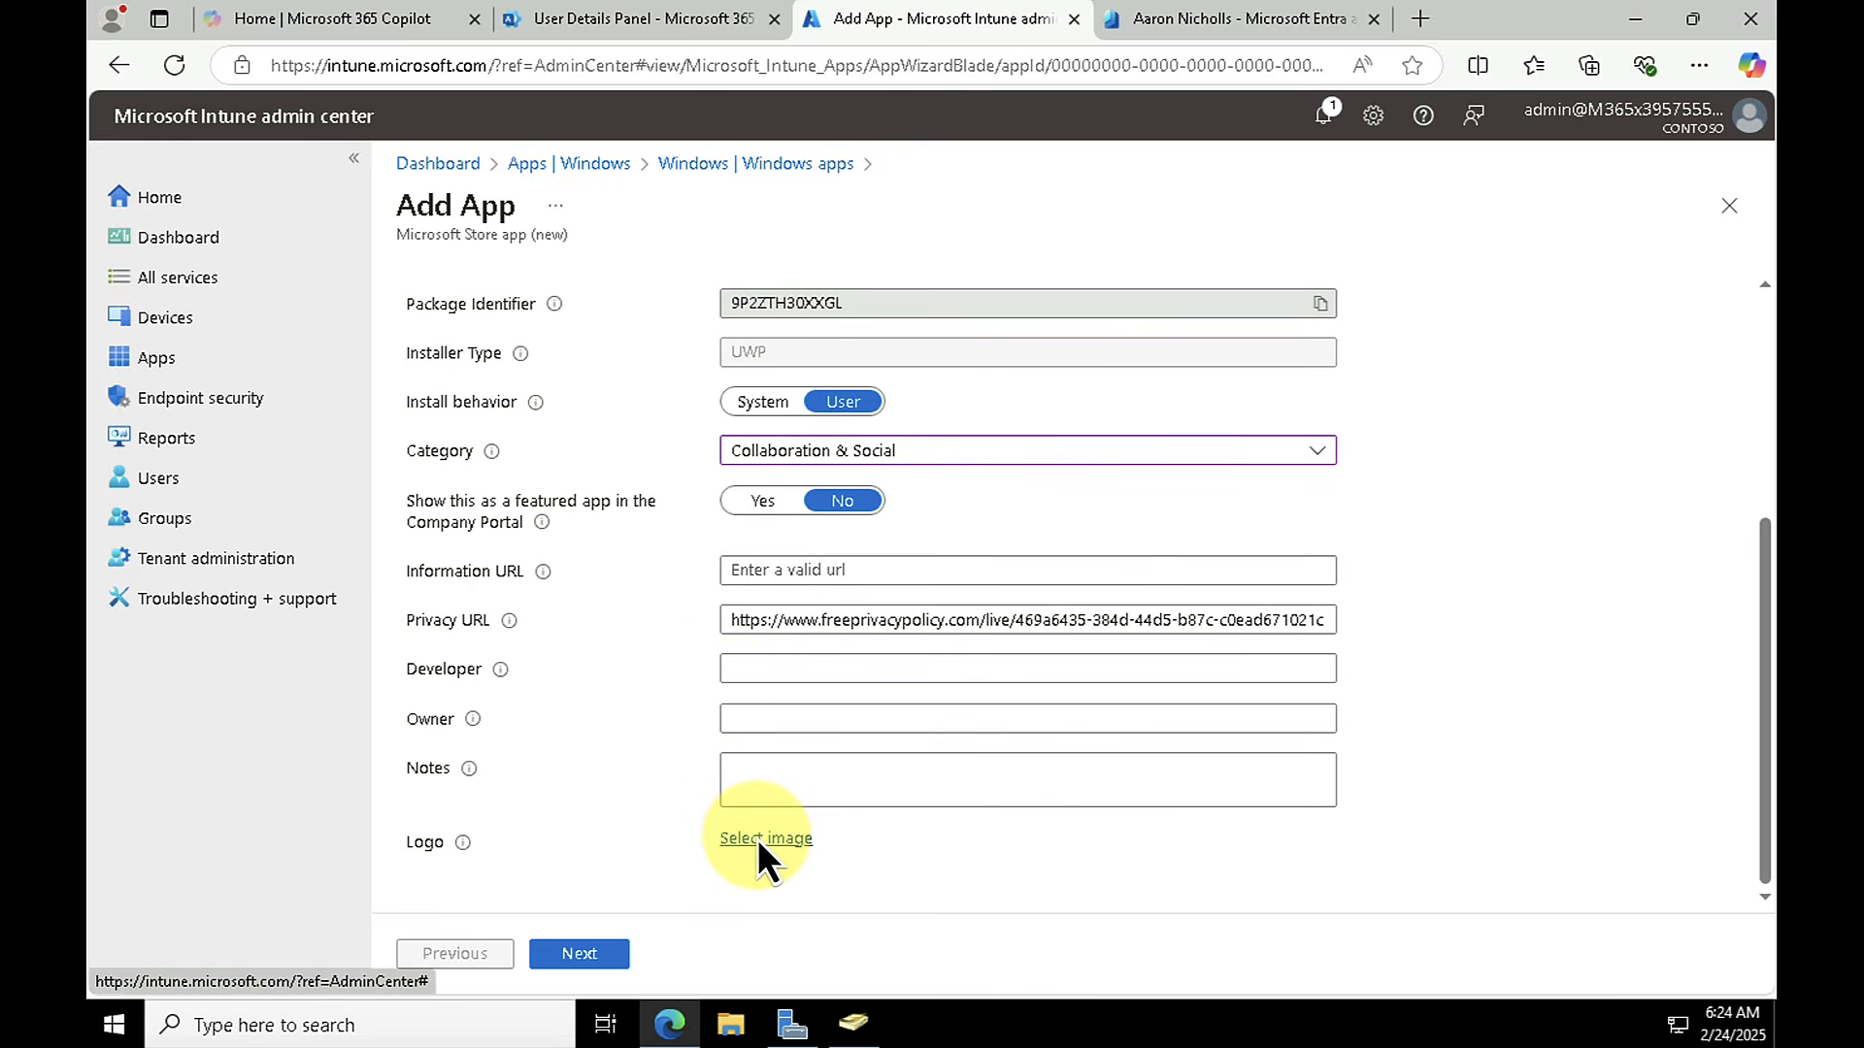
pyautogui.click(586, 959)
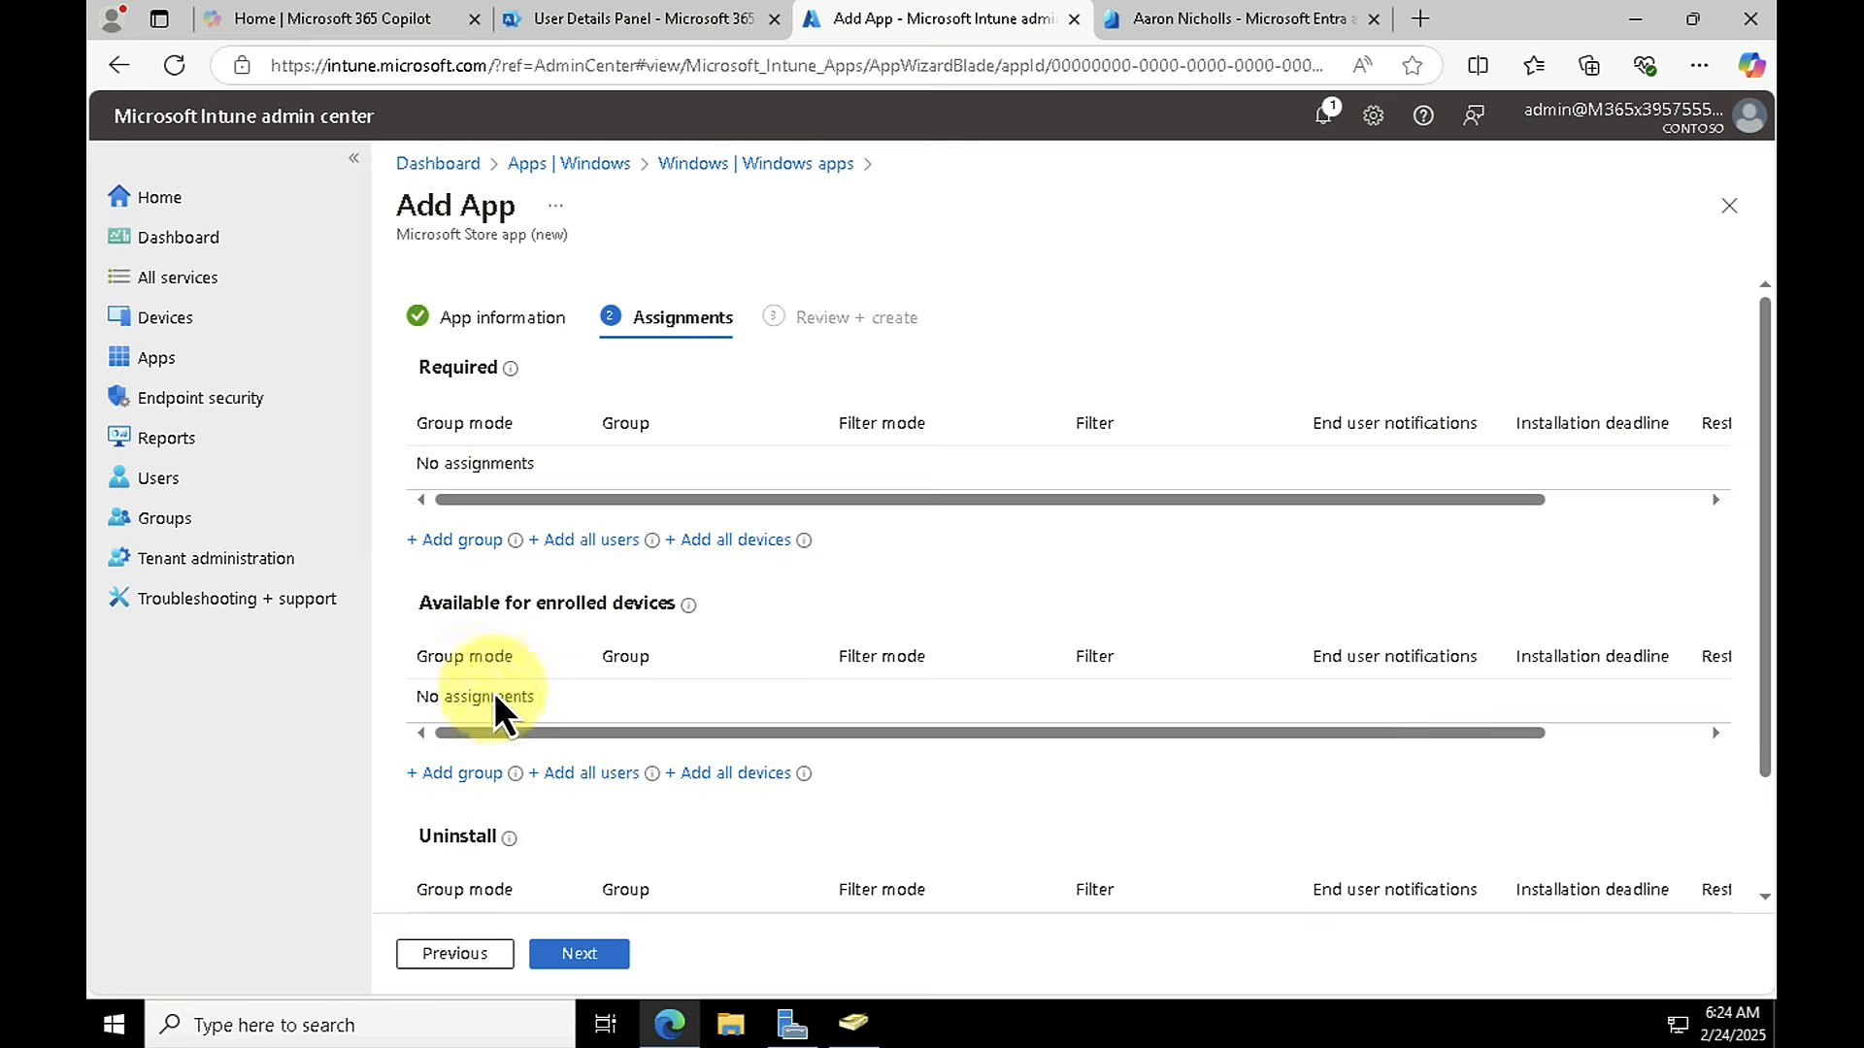
# Step: Assign the Crosshair Zoom app as Required to the Sales group, keep the default assignment settings, and create the app
pyautogui.scroll(-2, 475, 854)
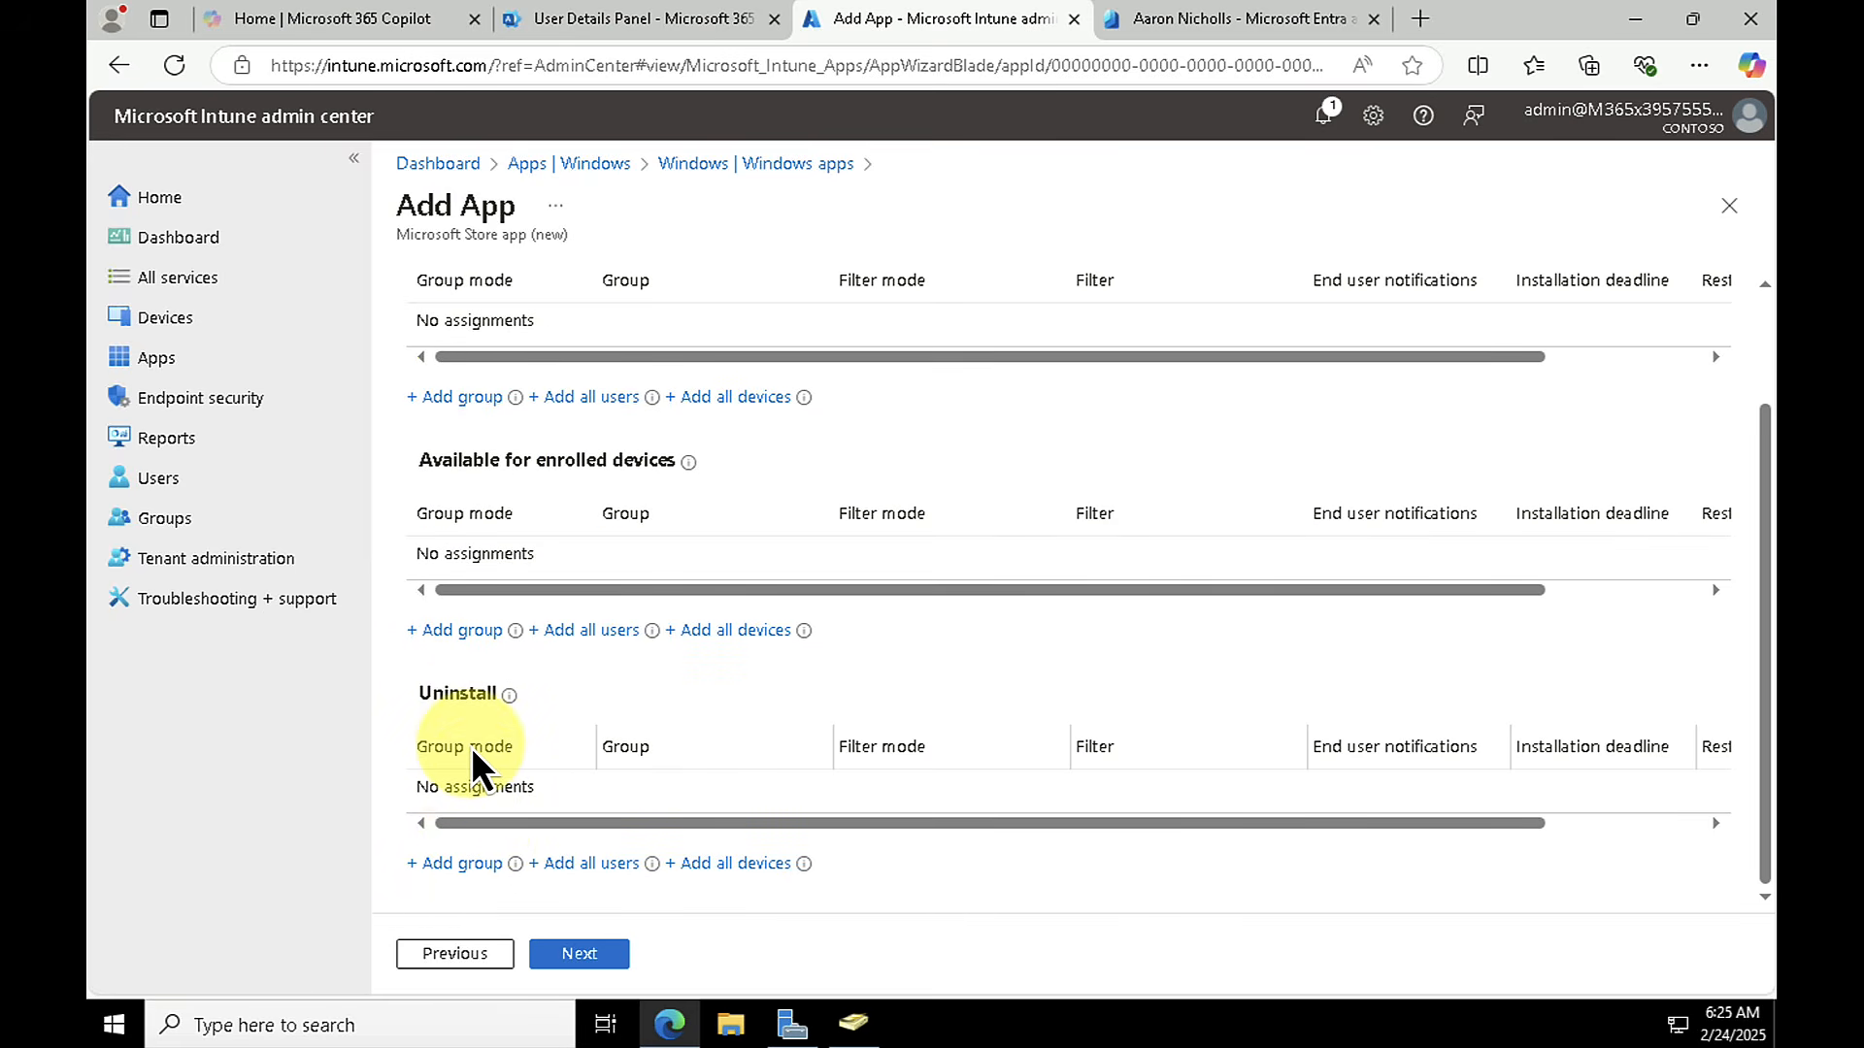
pyautogui.scroll(2, 470, 747)
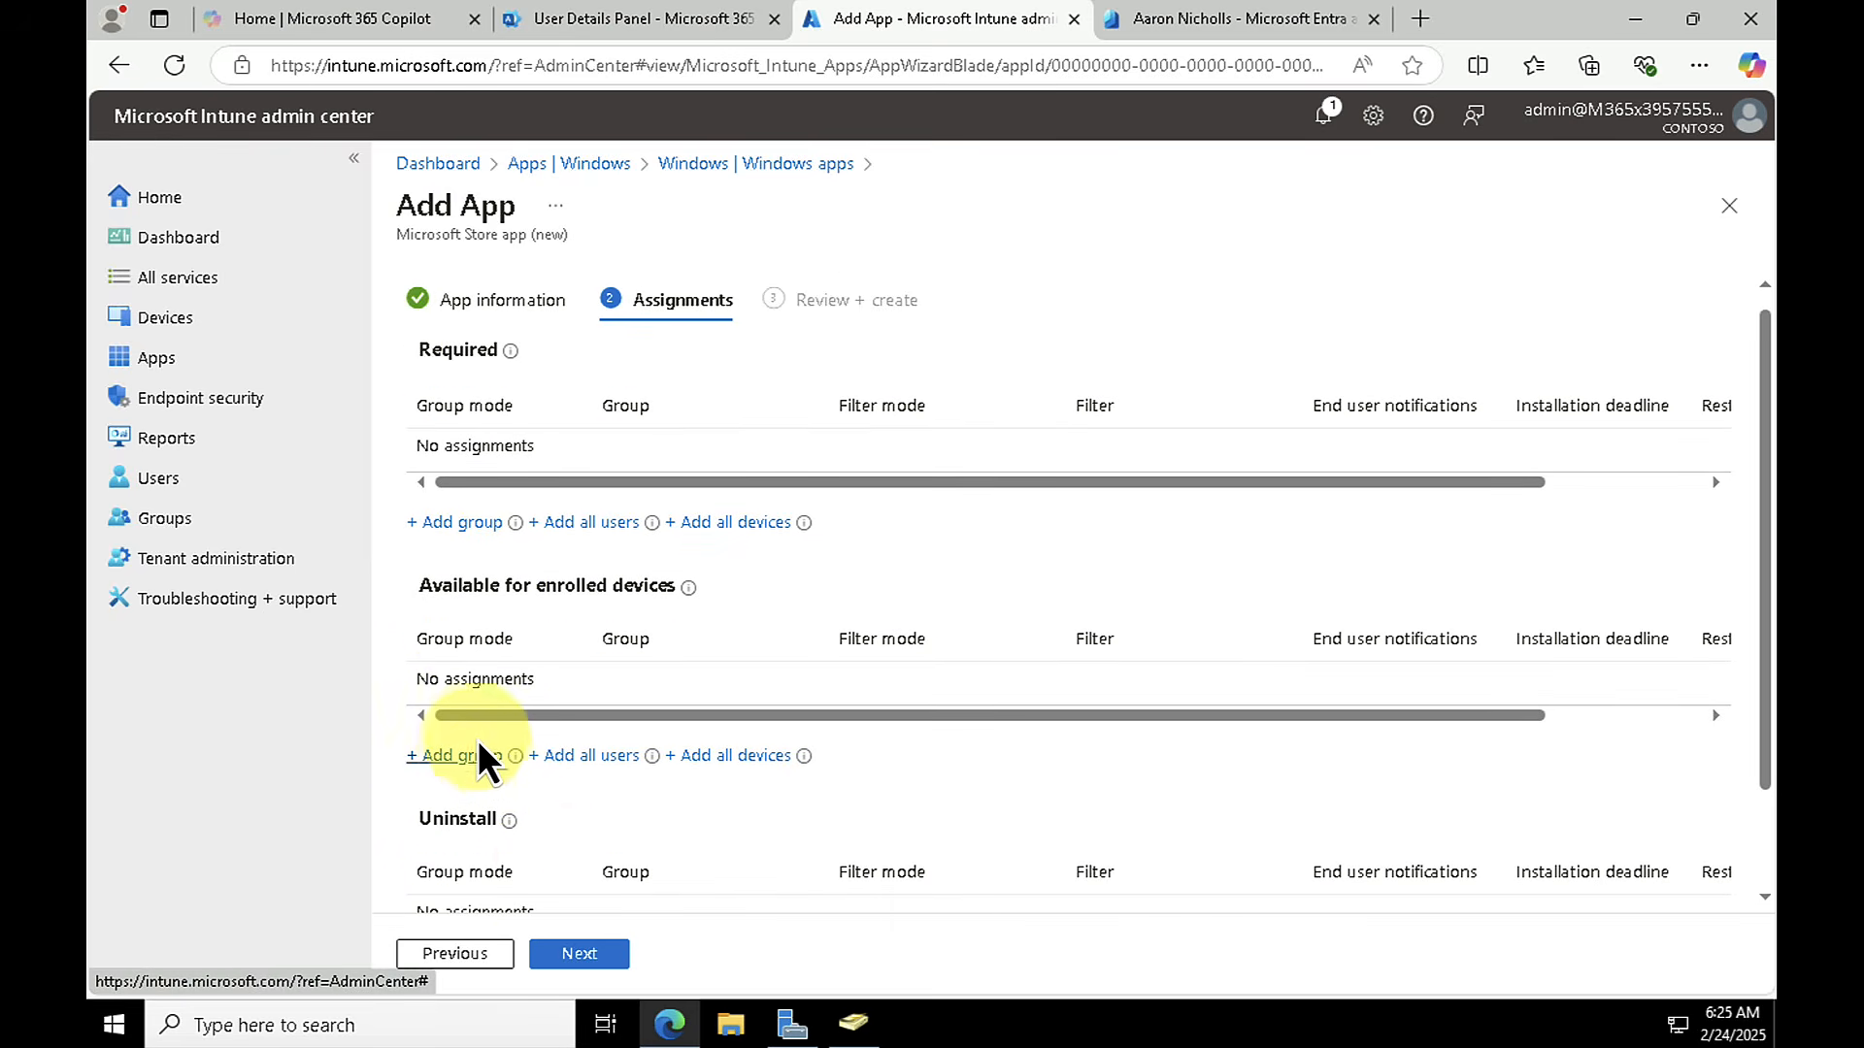
pyautogui.moveTo(509, 821)
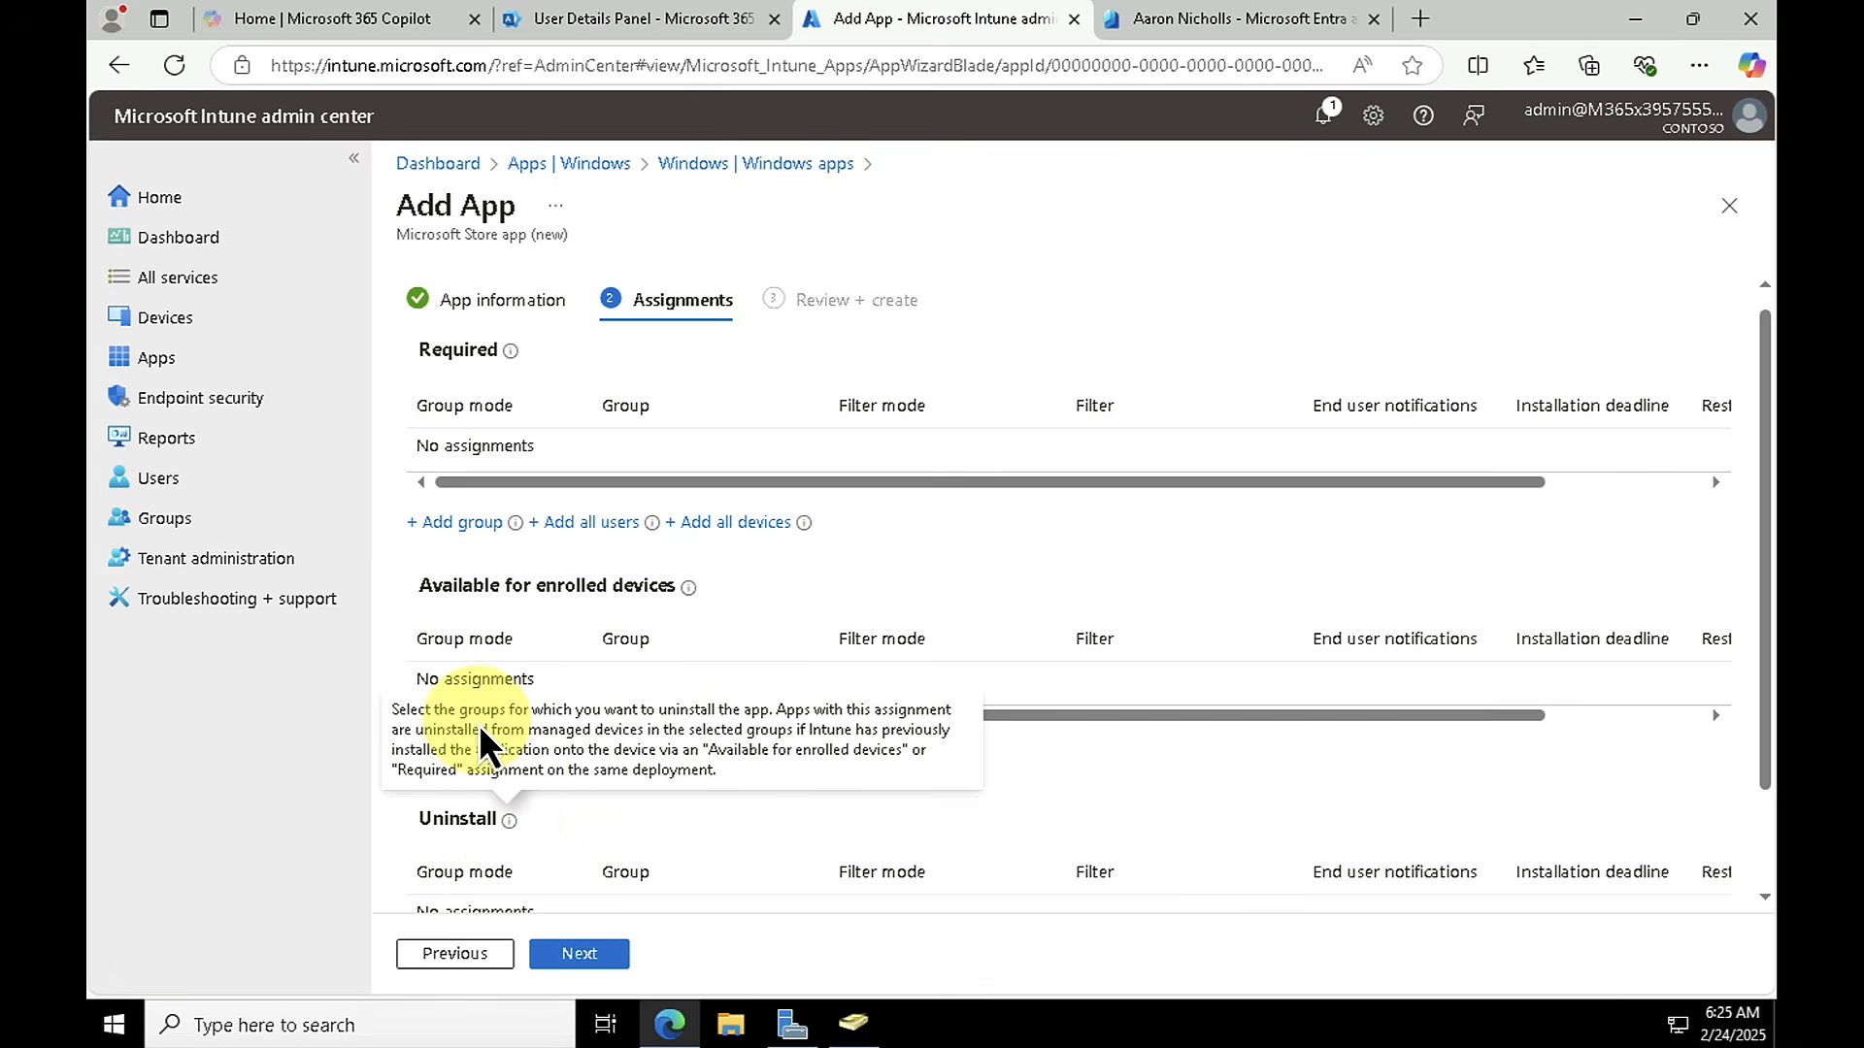
pyautogui.click(452, 524)
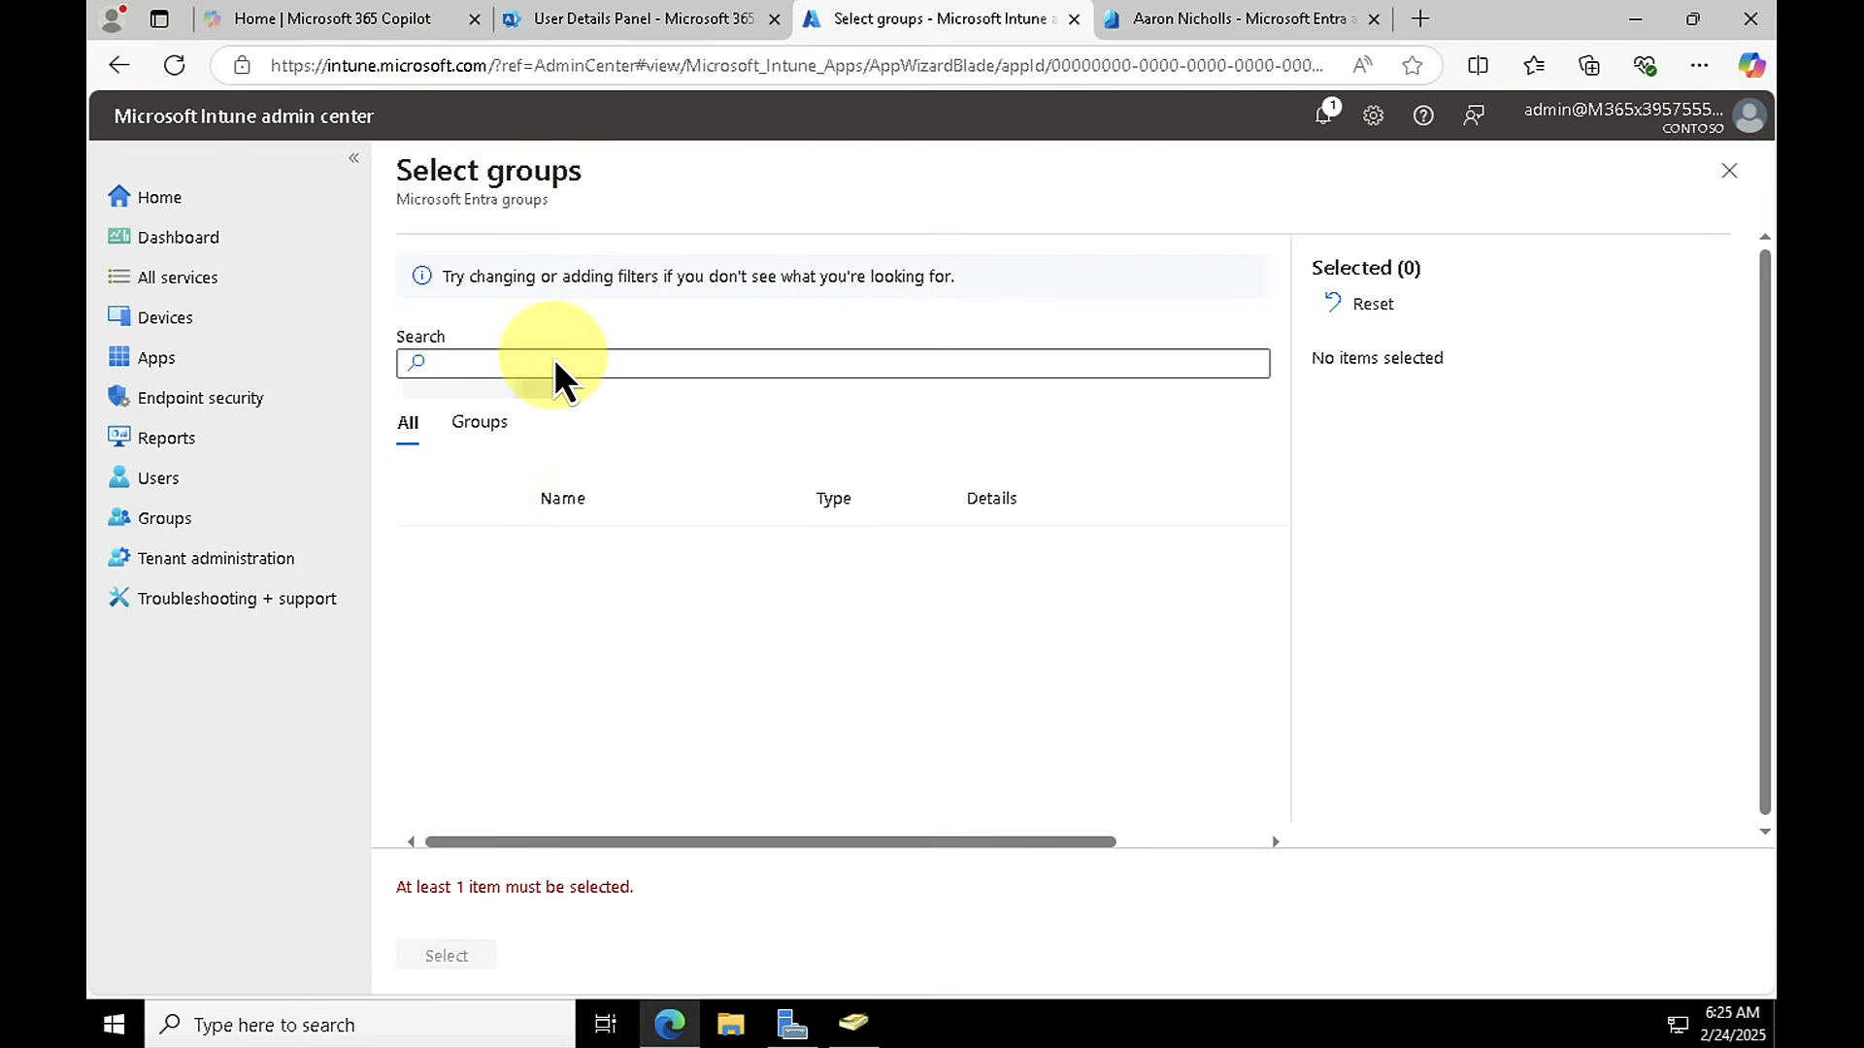
pyautogui.click(553, 361)
pyautogui.write('sales')
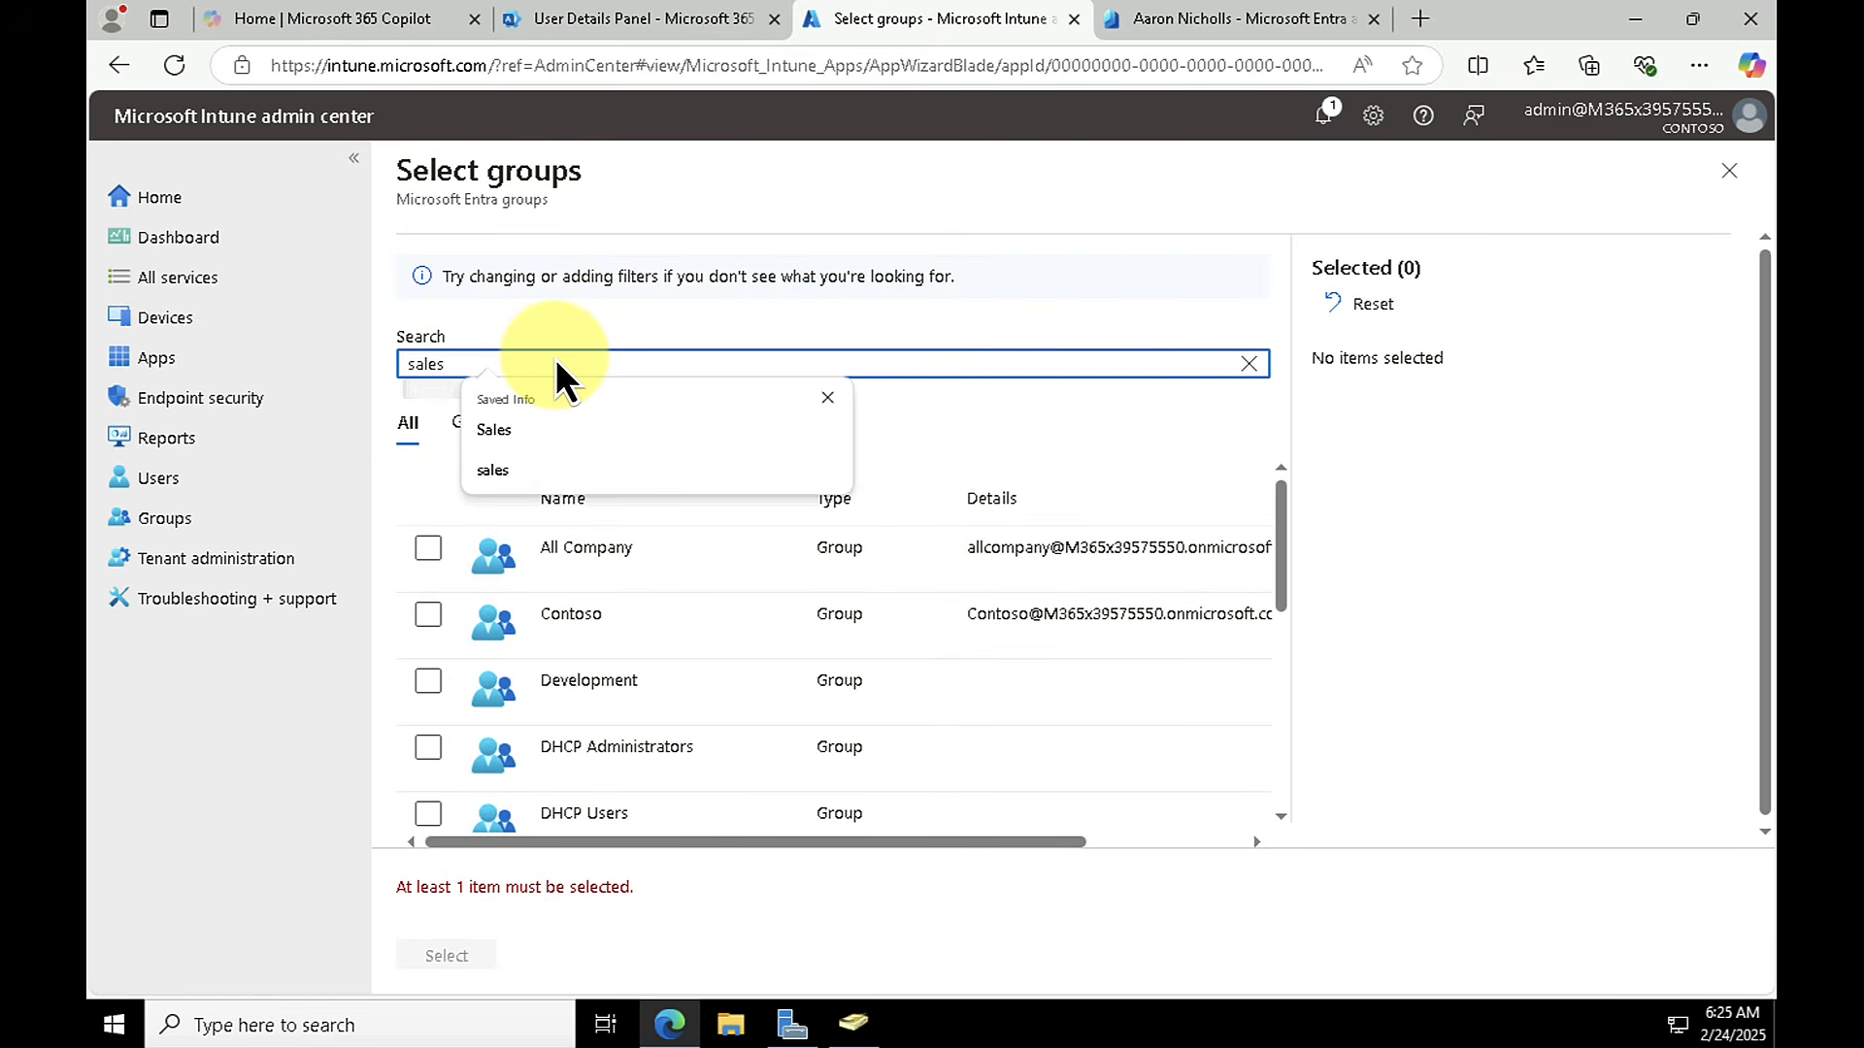
pyautogui.click(534, 432)
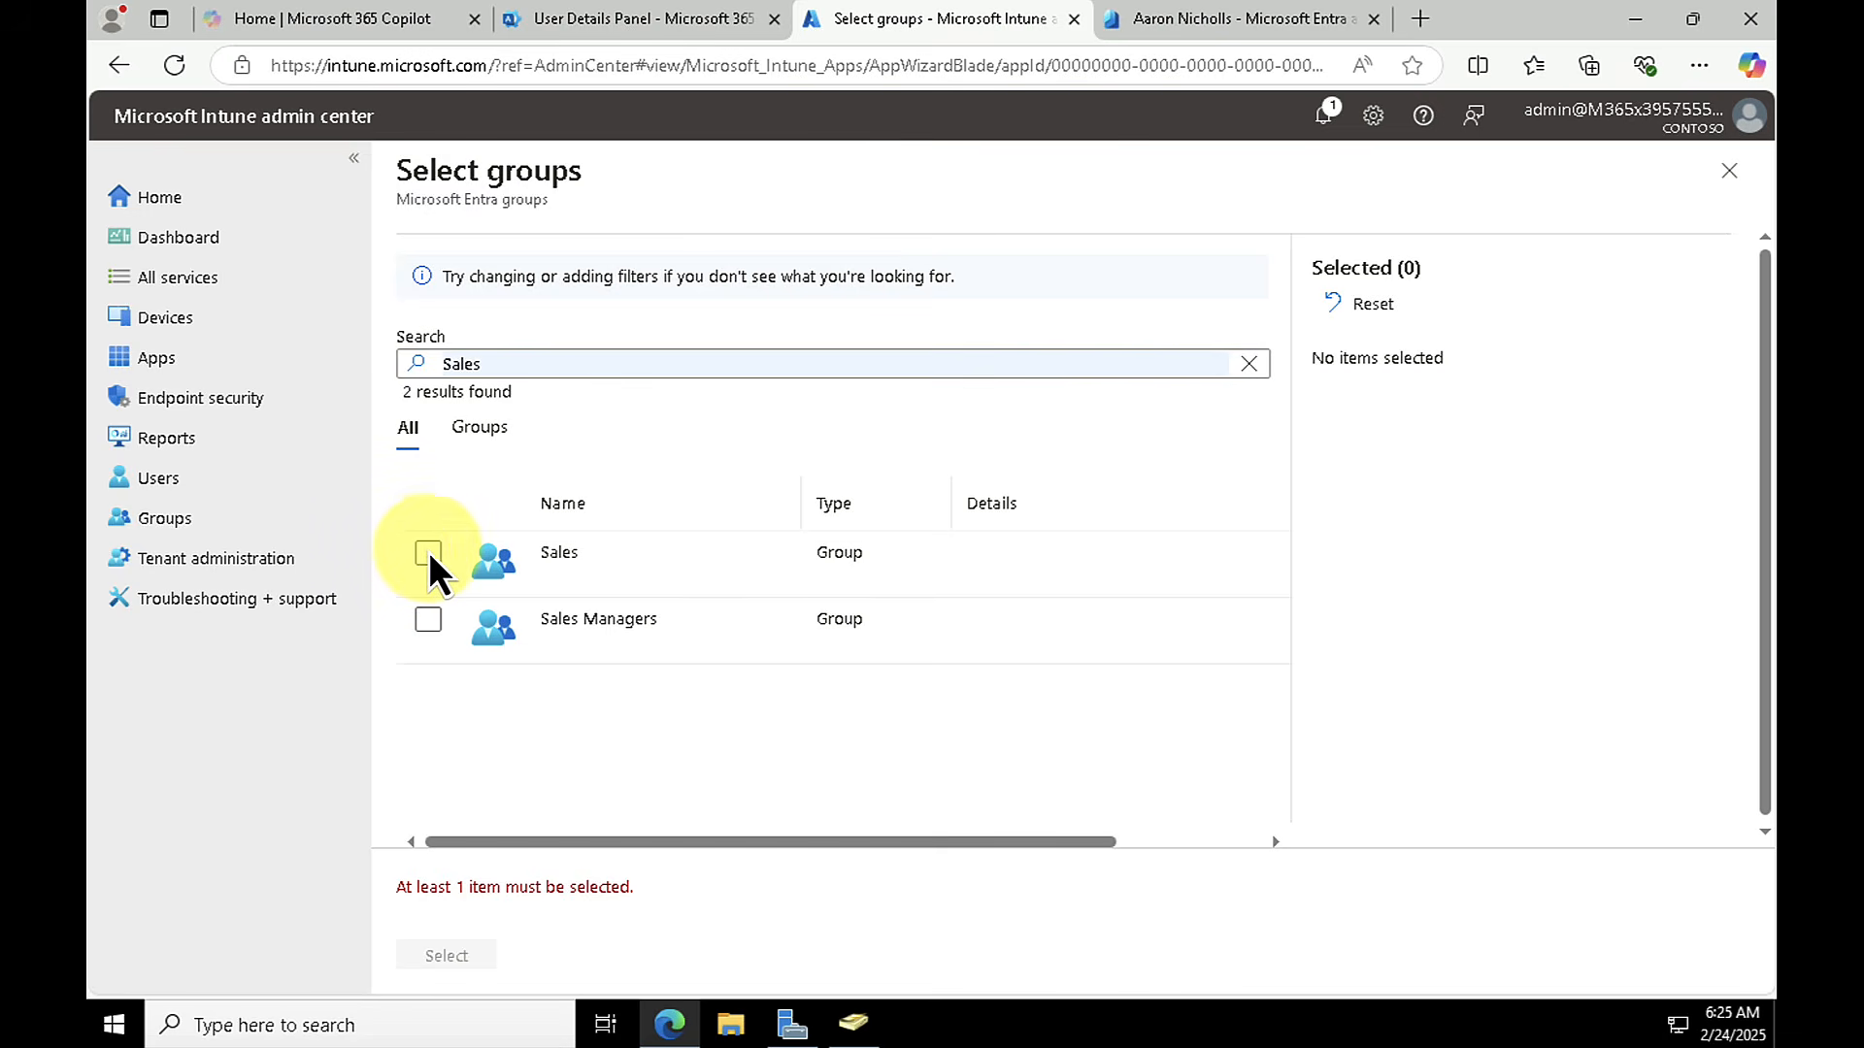
pyautogui.click(428, 553)
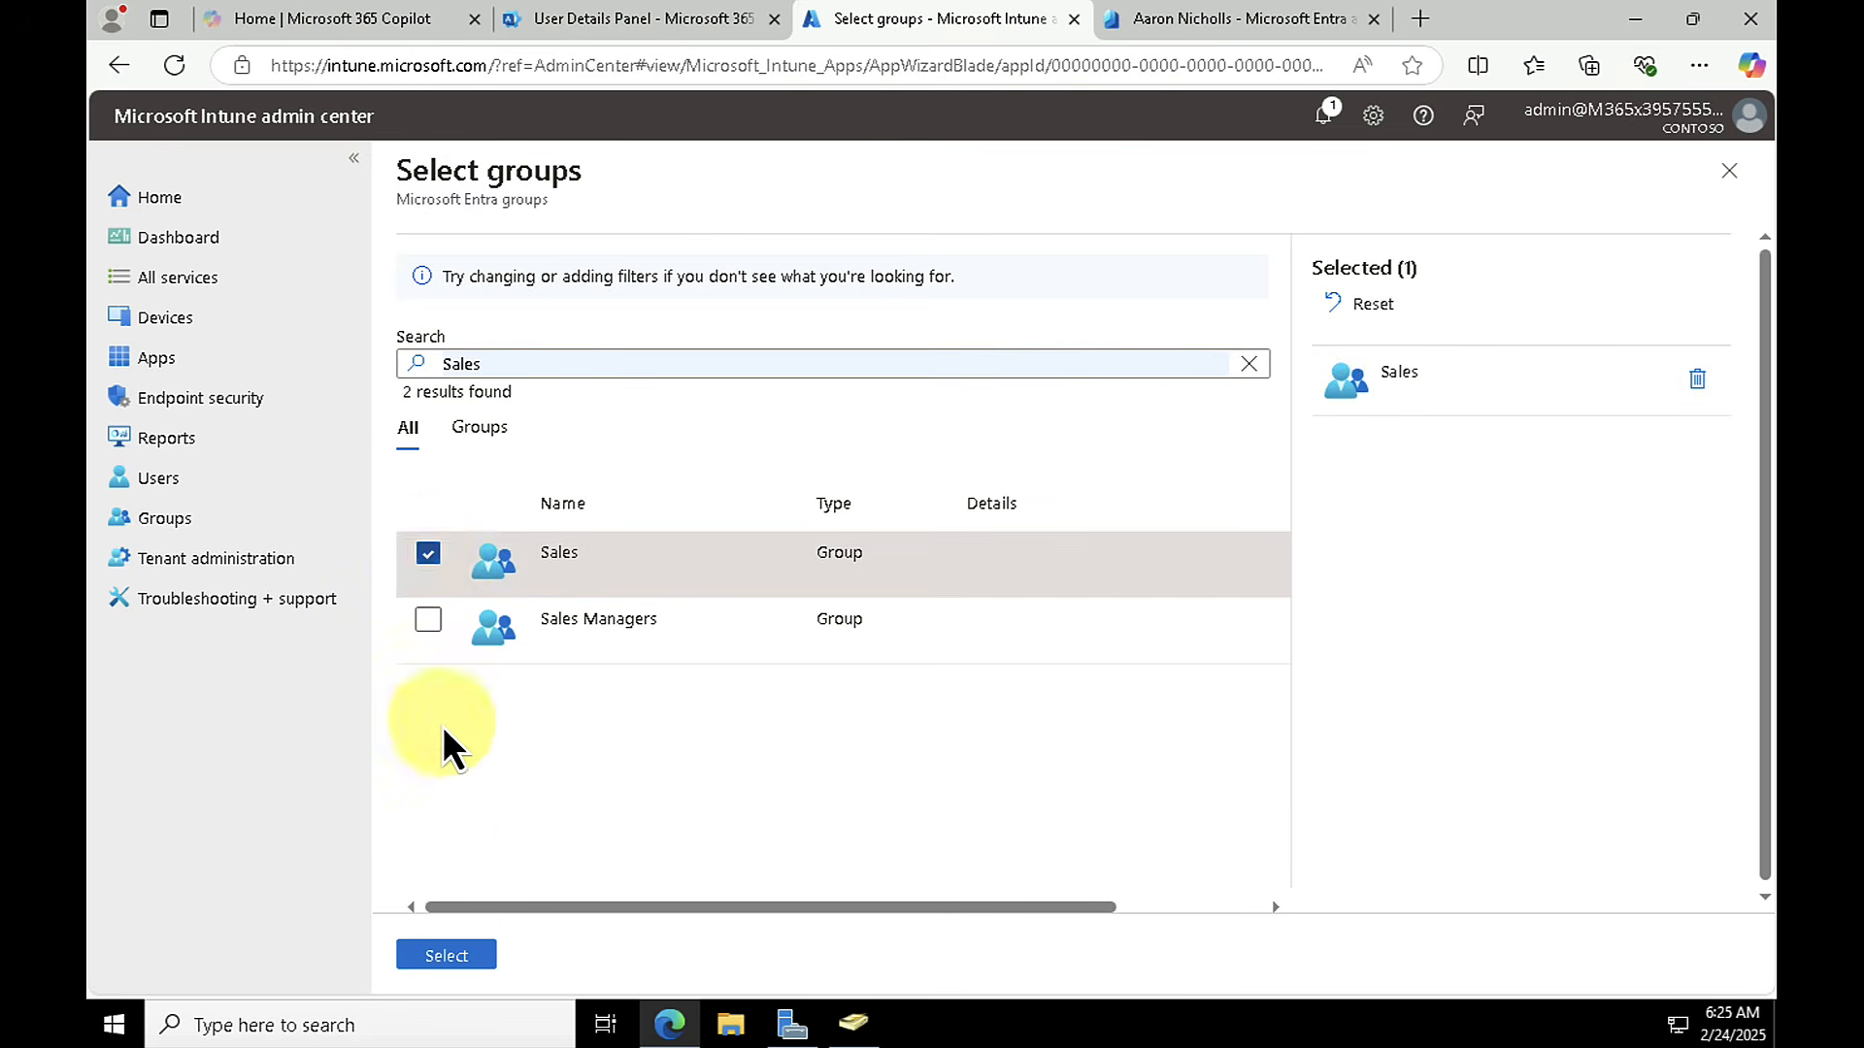
pyautogui.click(453, 961)
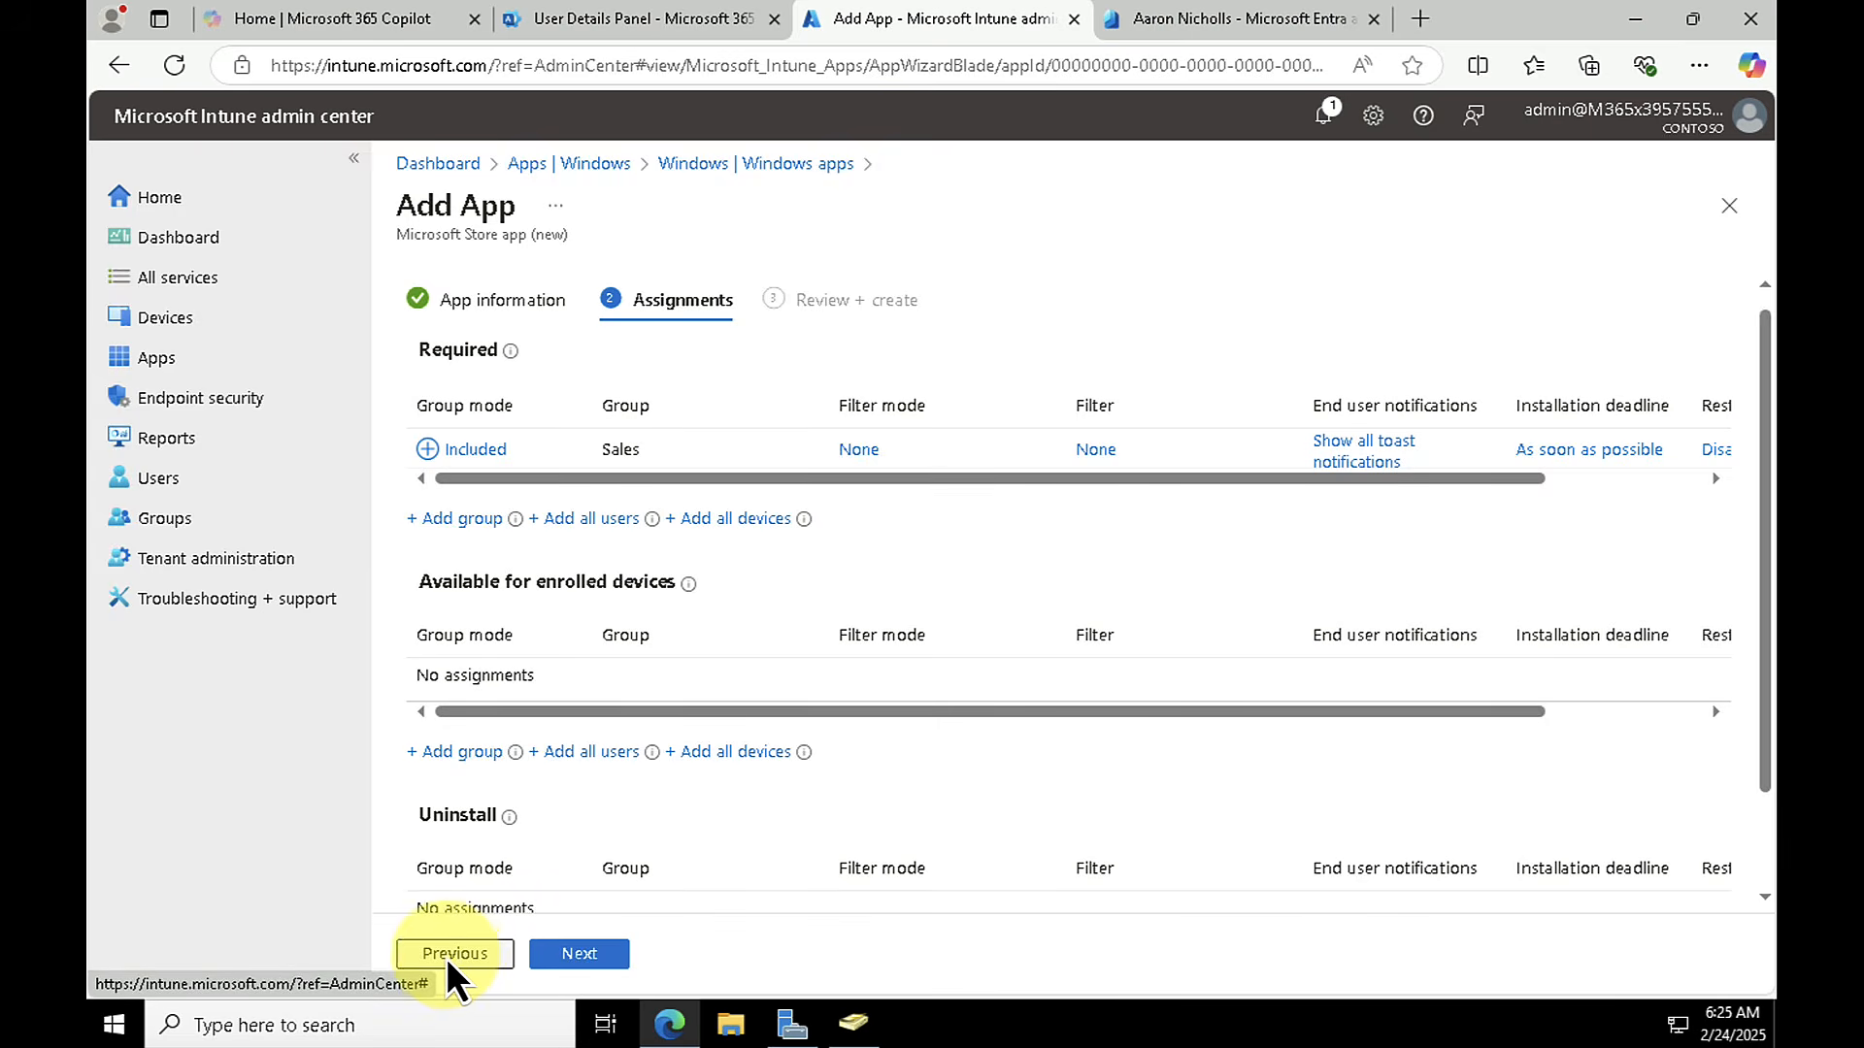
pyautogui.click(594, 956)
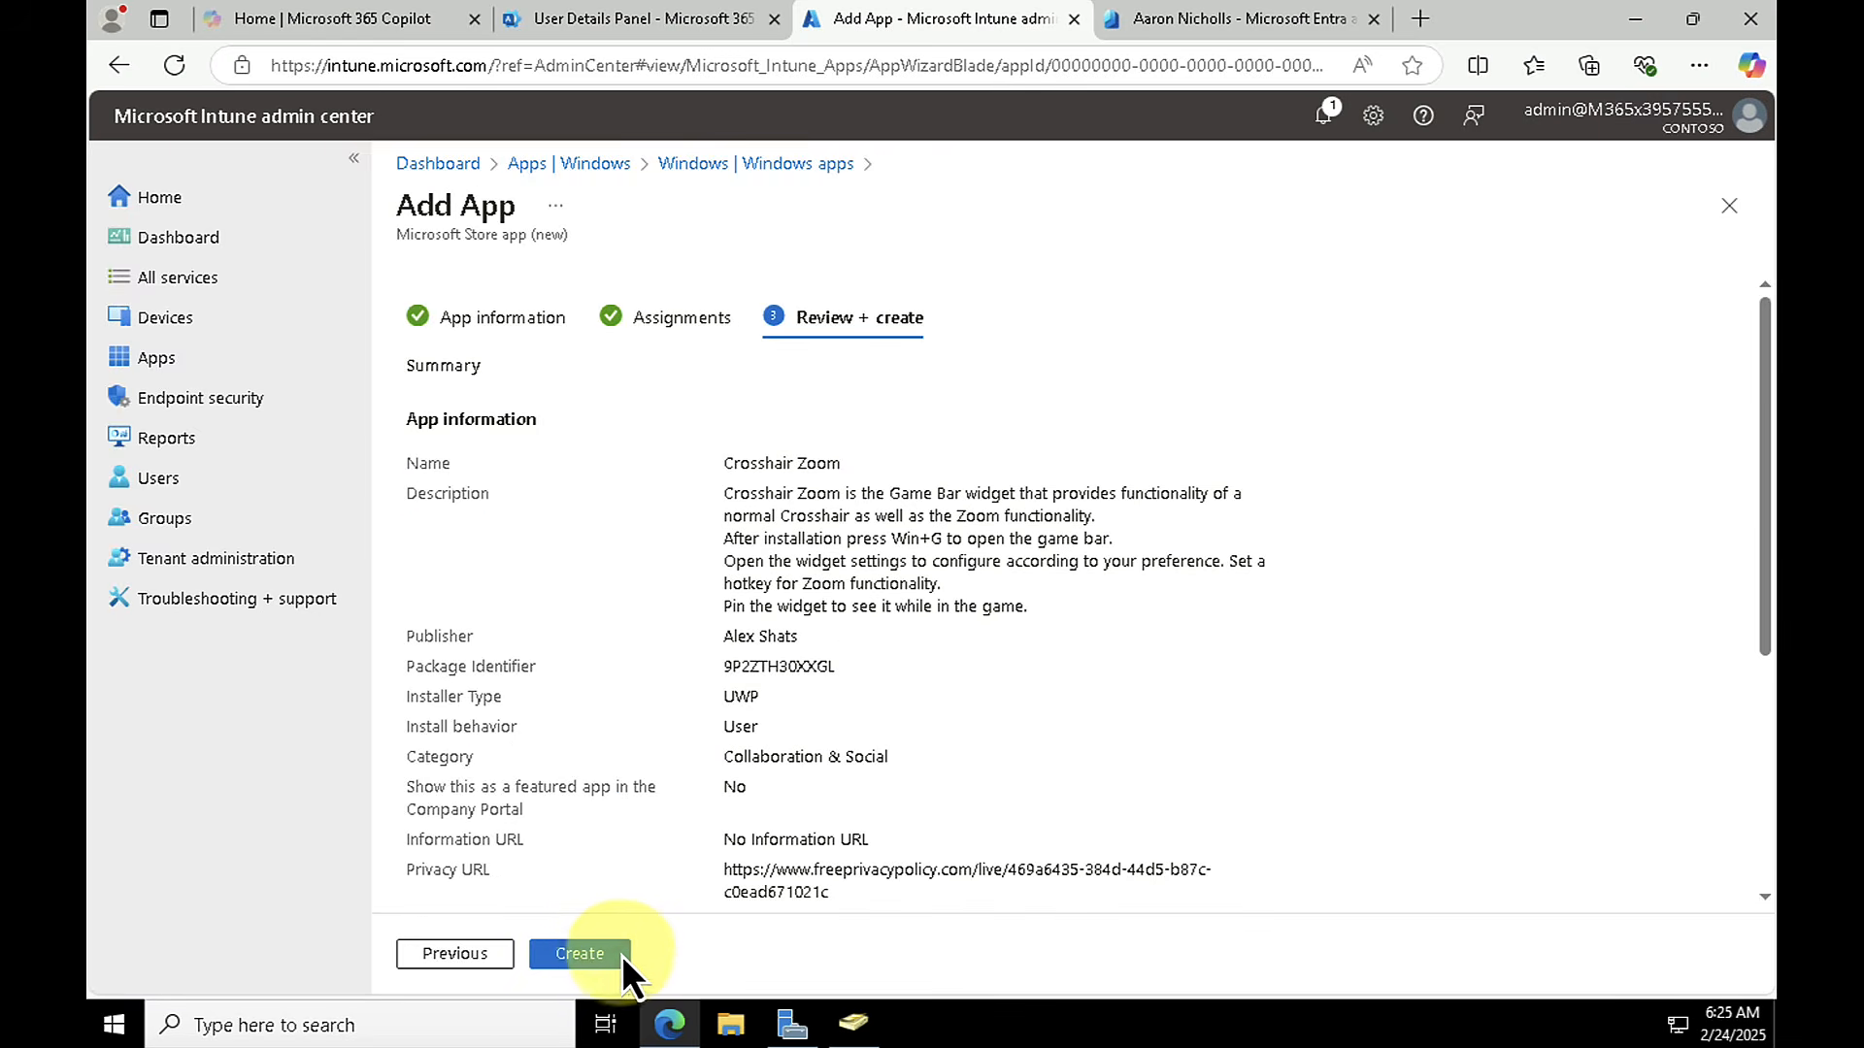
pyautogui.click(620, 957)
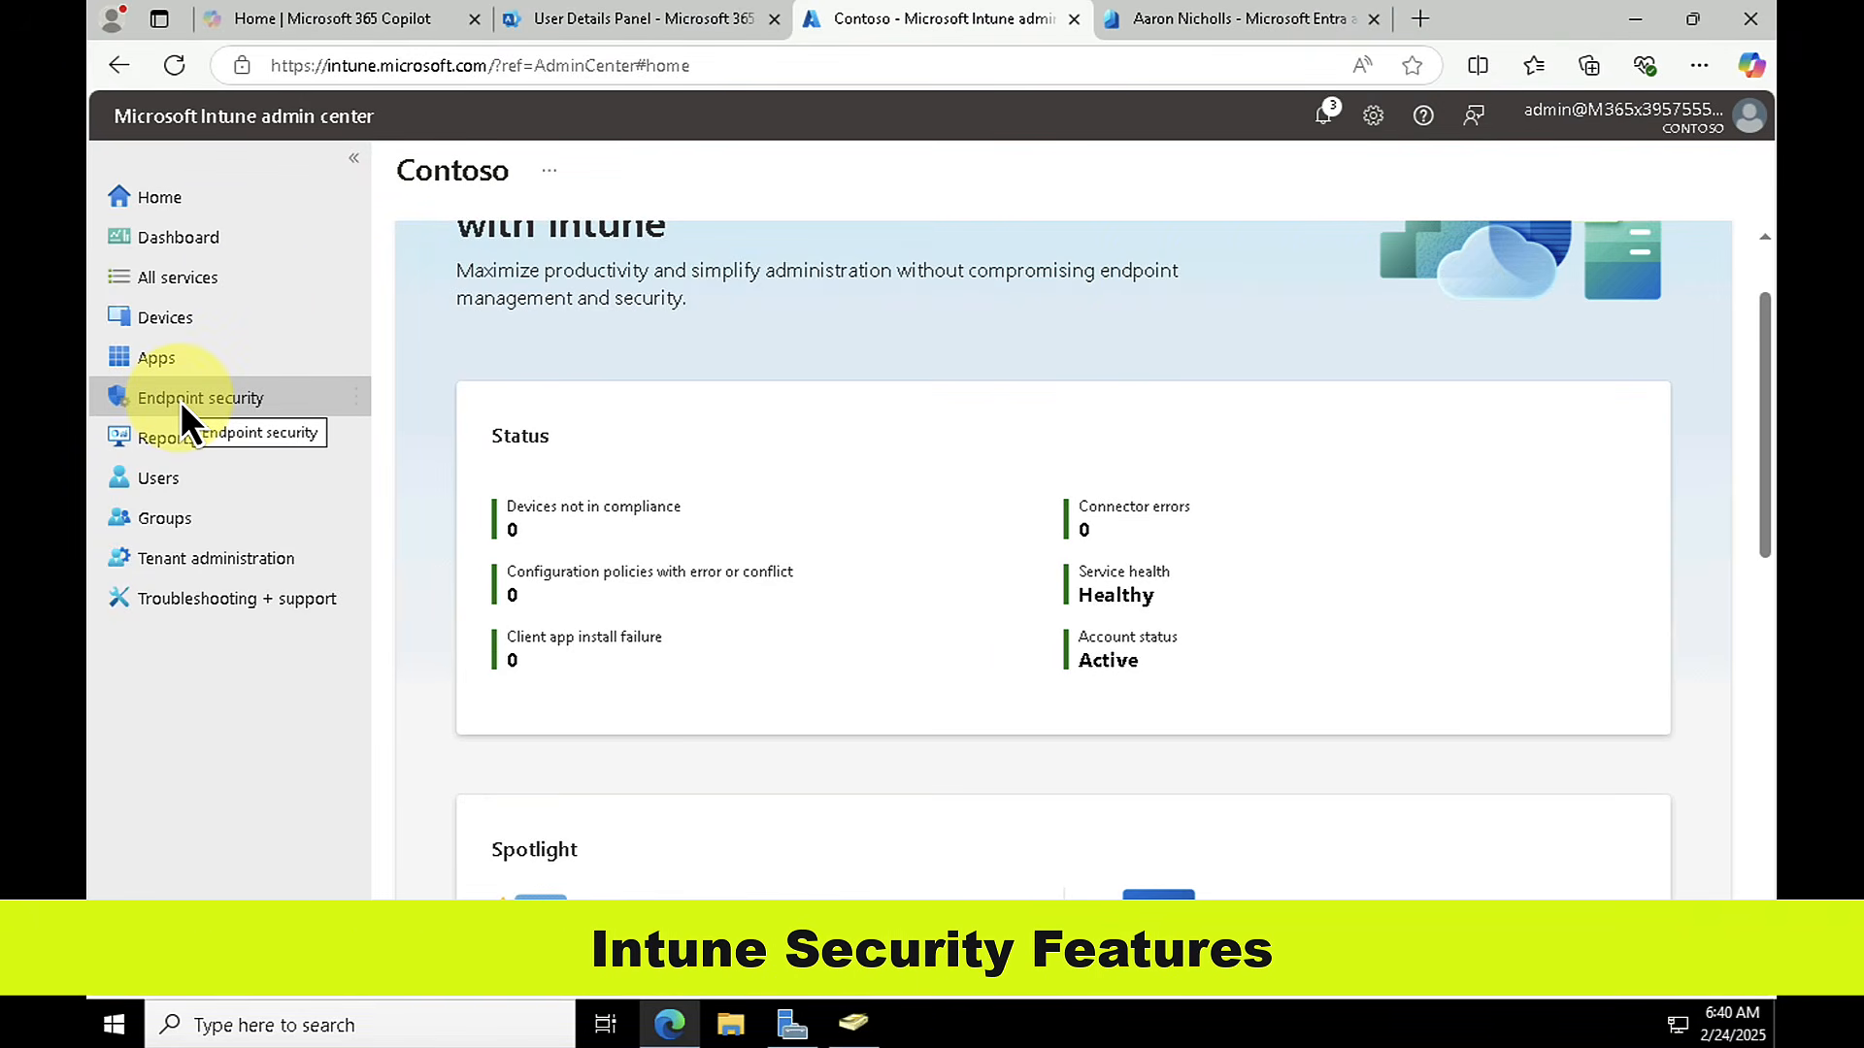
# Step: Examine the Antivirus, Disk encryption, Firewall and Device compliance areas of Endpoint security
pyautogui.click(180, 400)
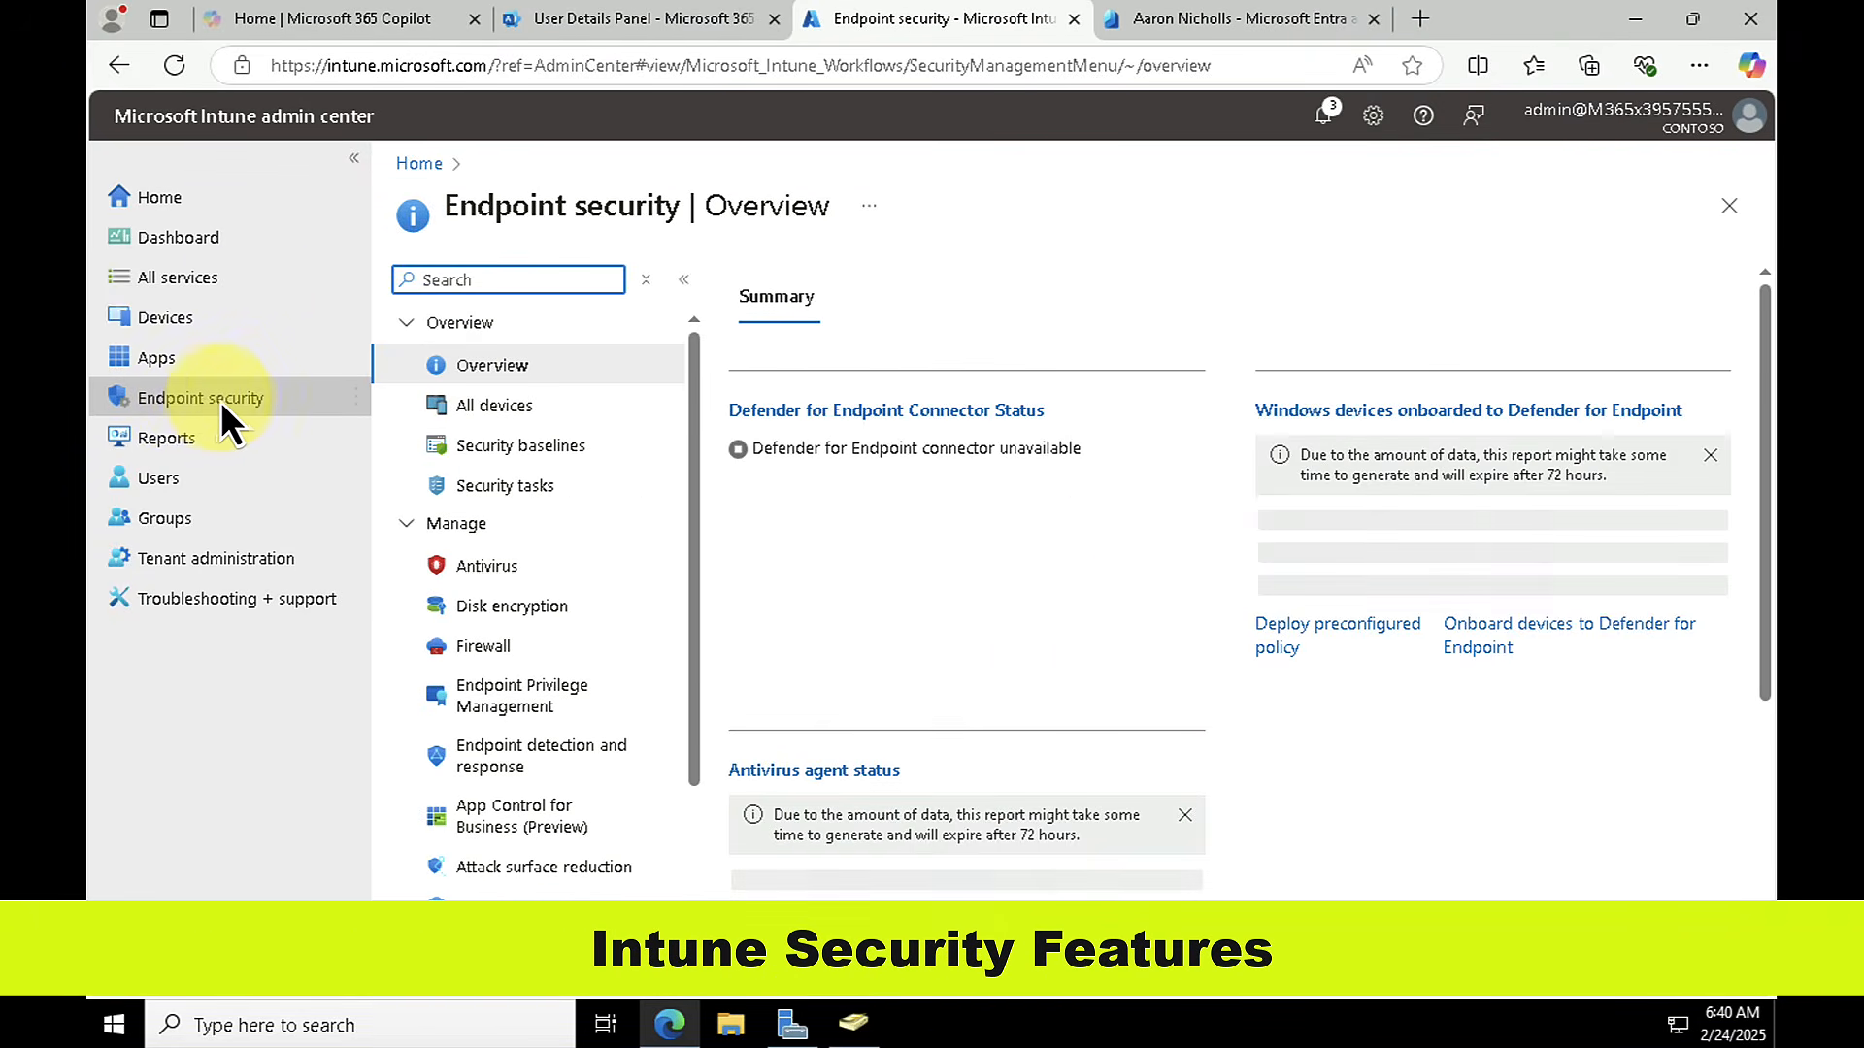
pyautogui.click(499, 571)
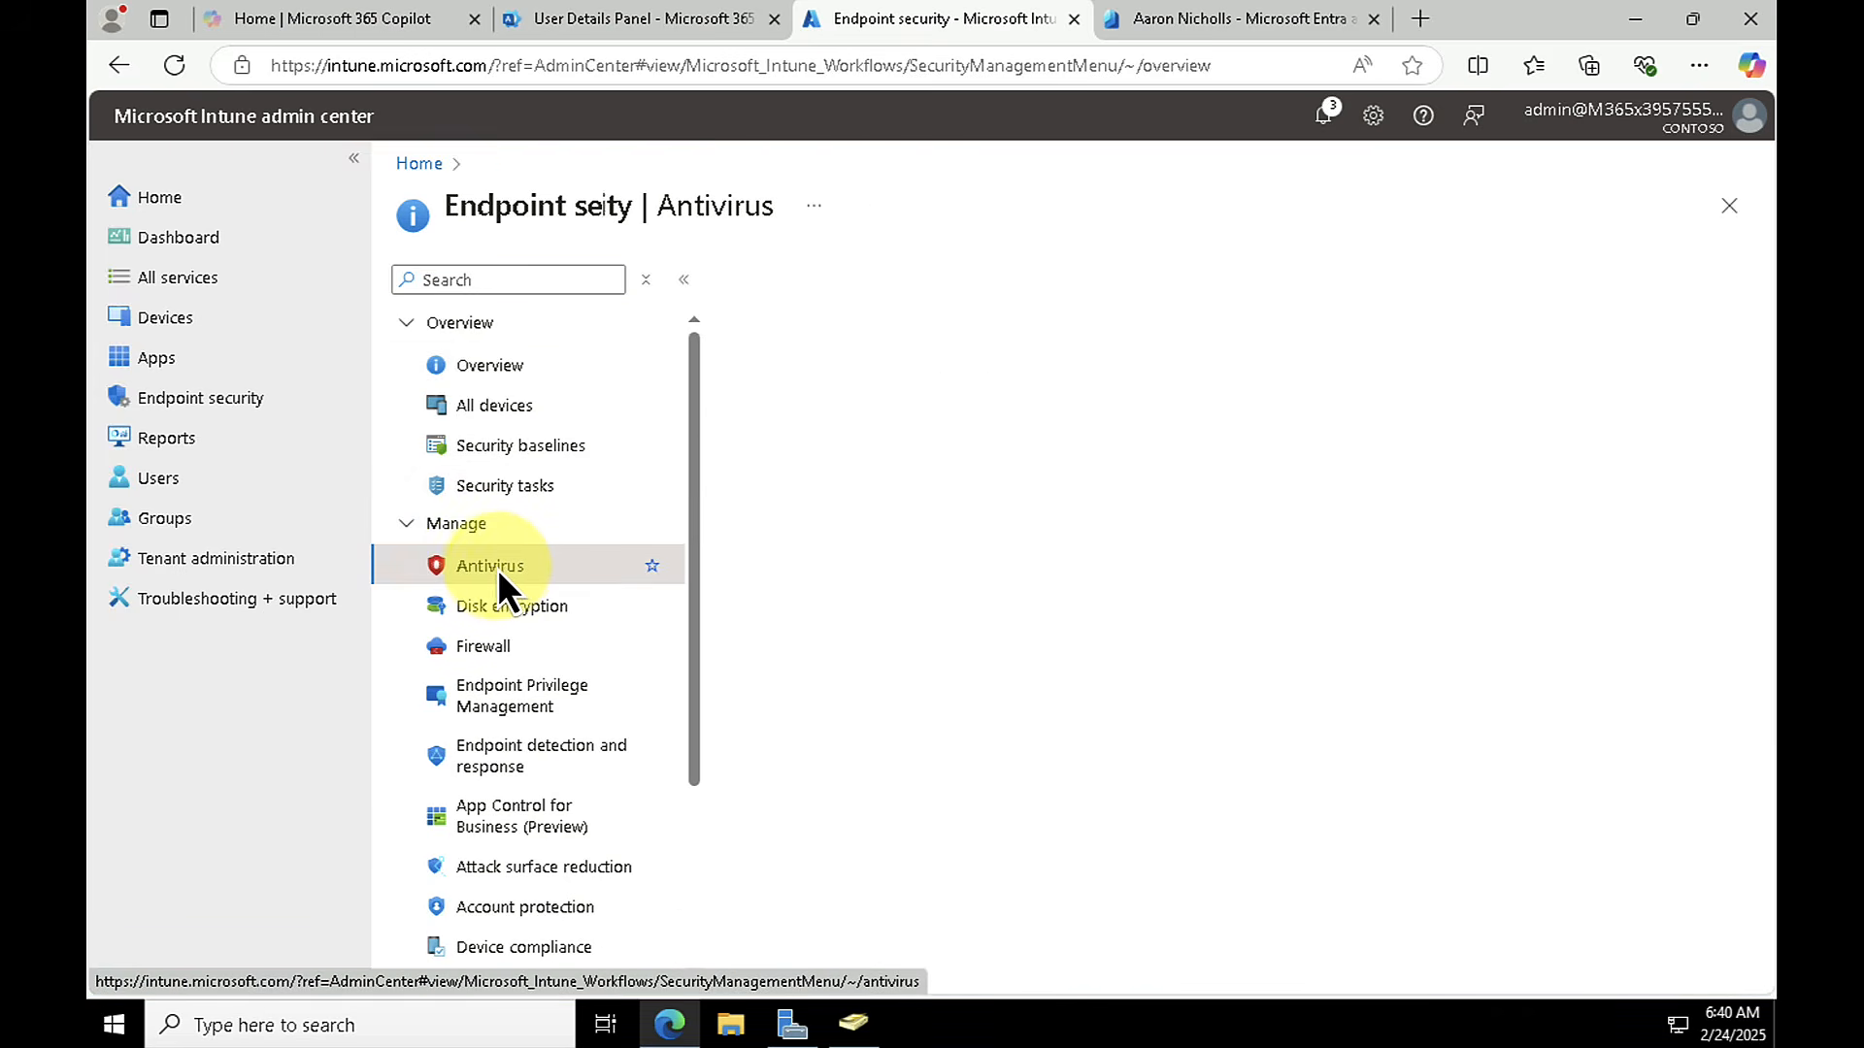
pyautogui.click(530, 613)
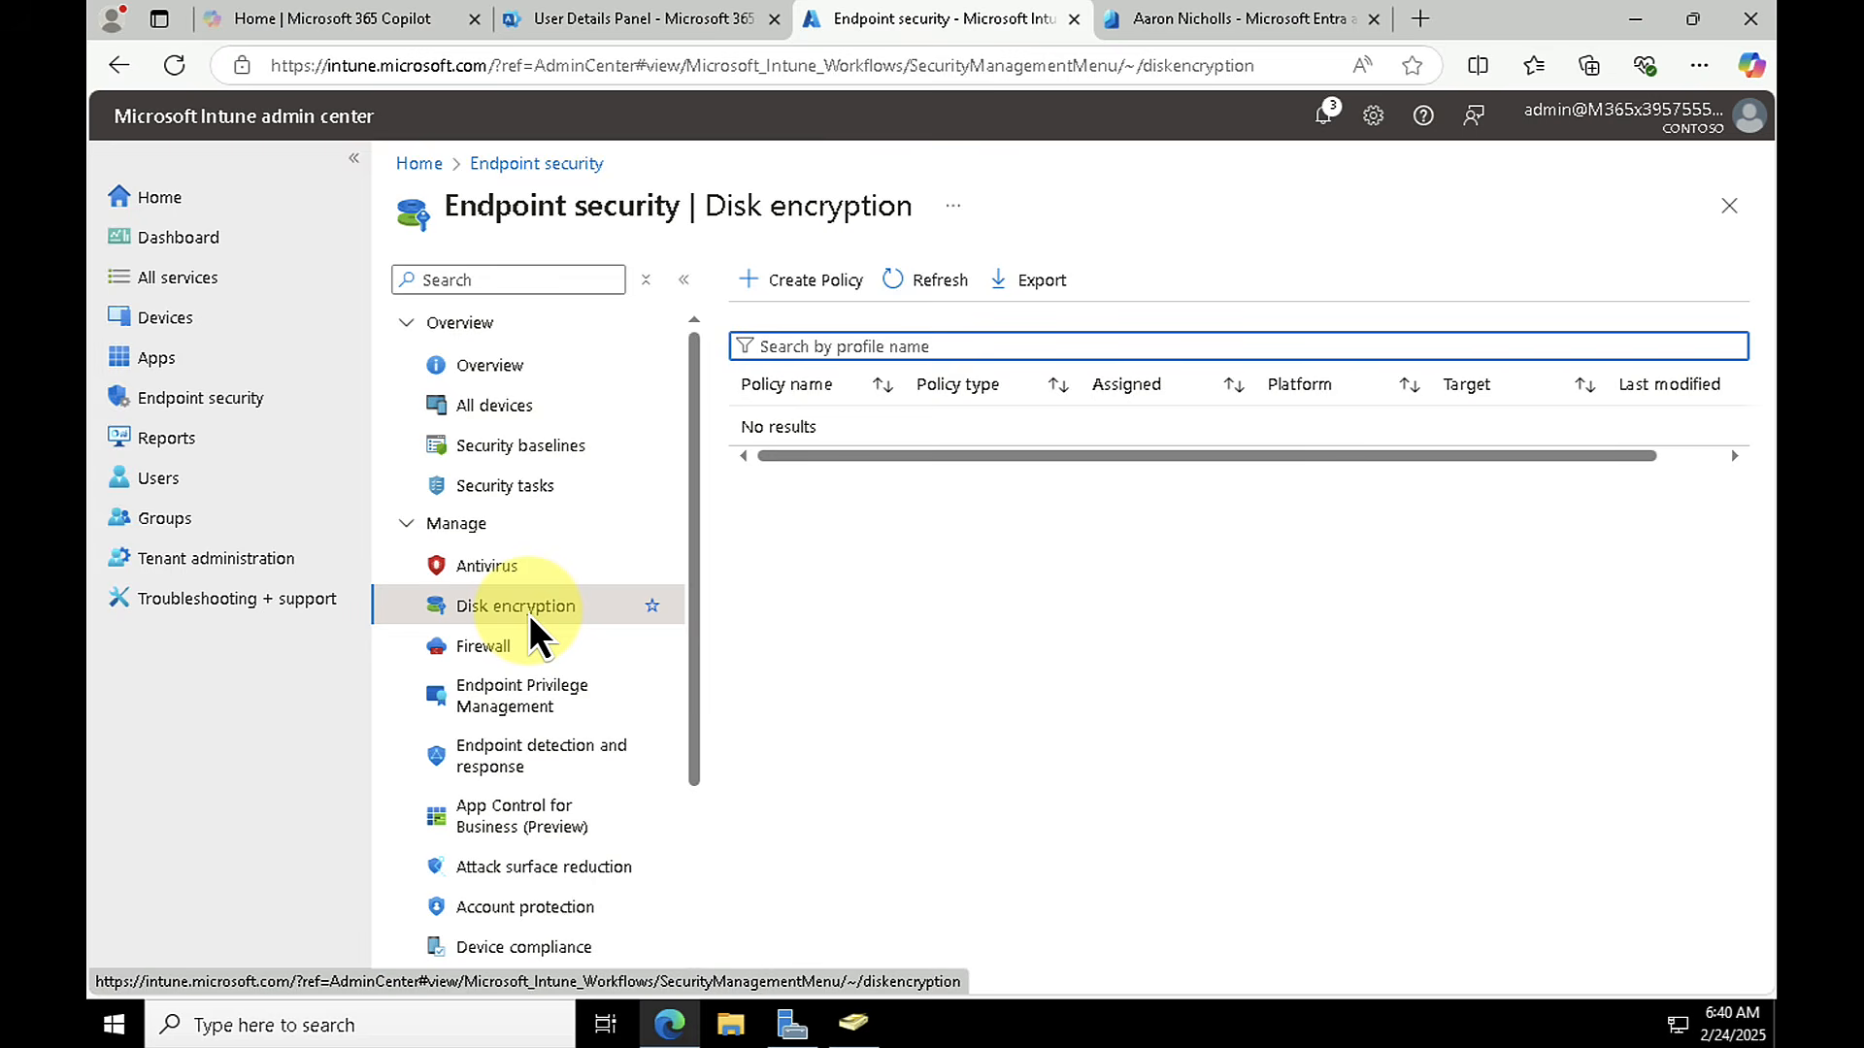
pyautogui.click(492, 644)
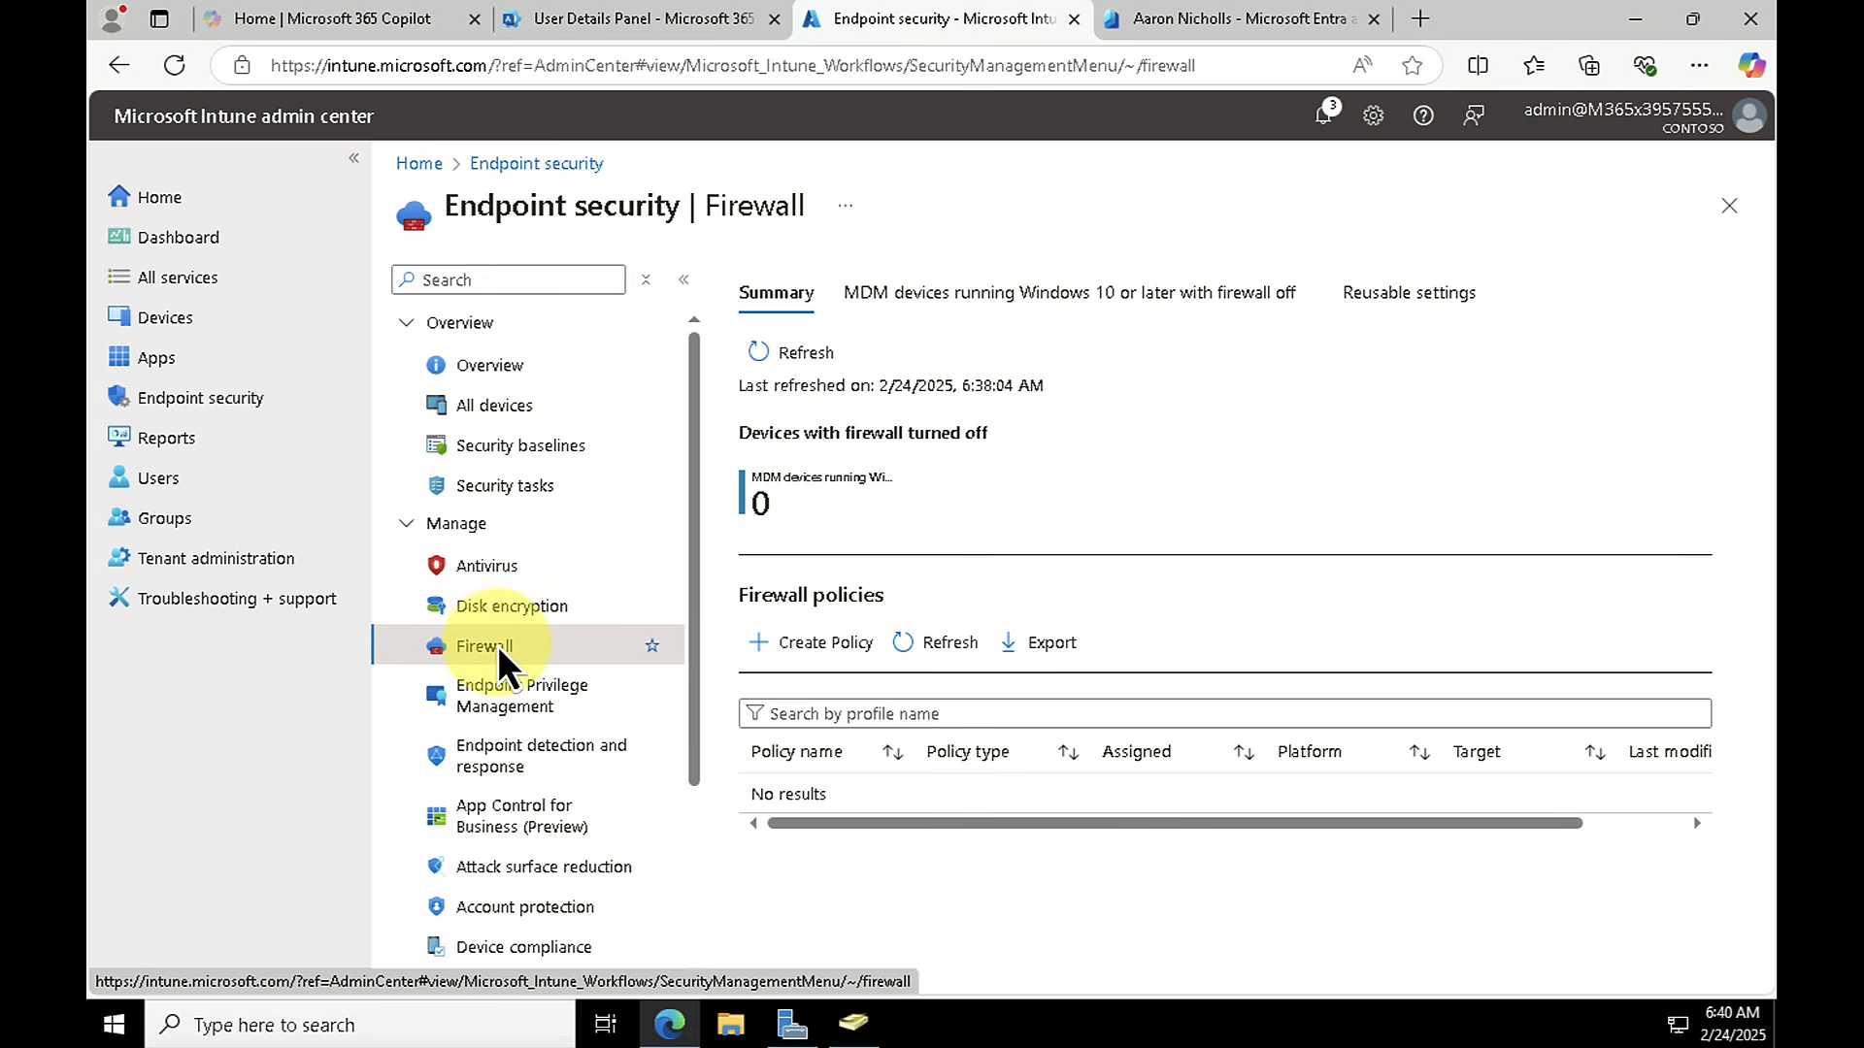
pyautogui.scroll(-2, 524, 679)
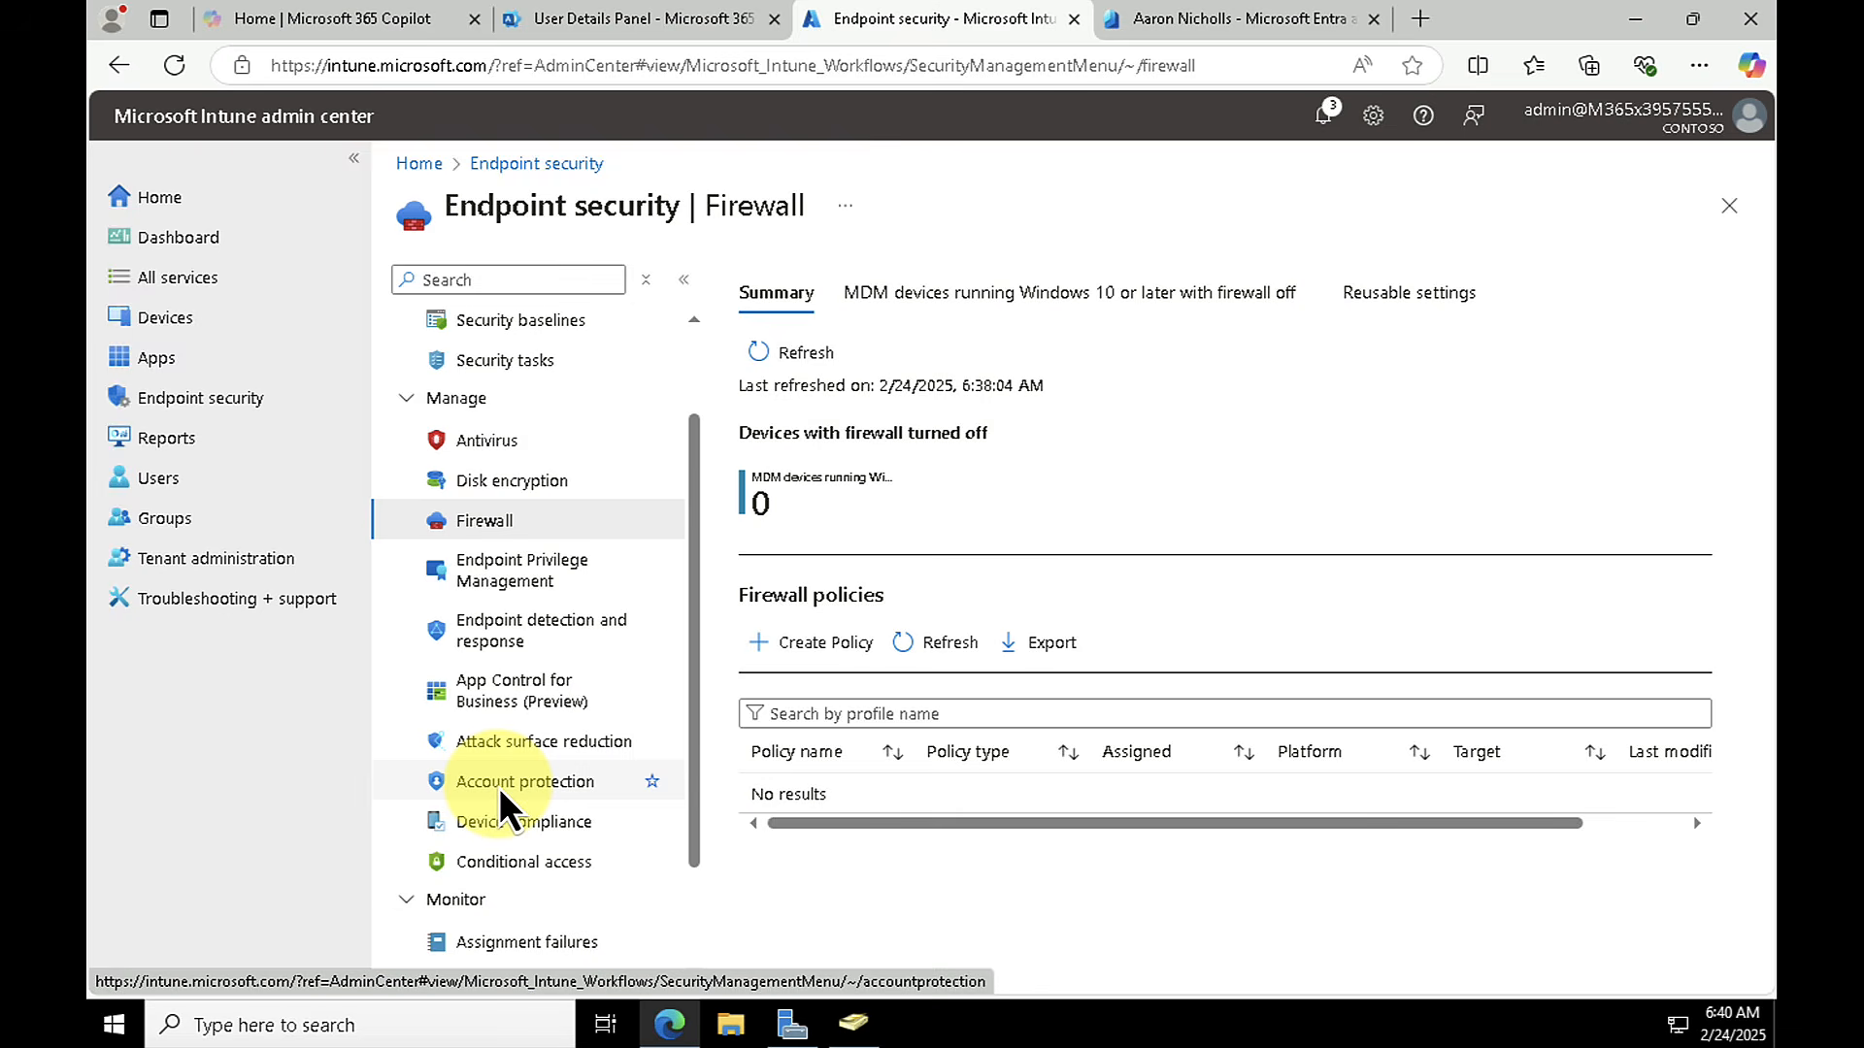
pyautogui.click(512, 822)
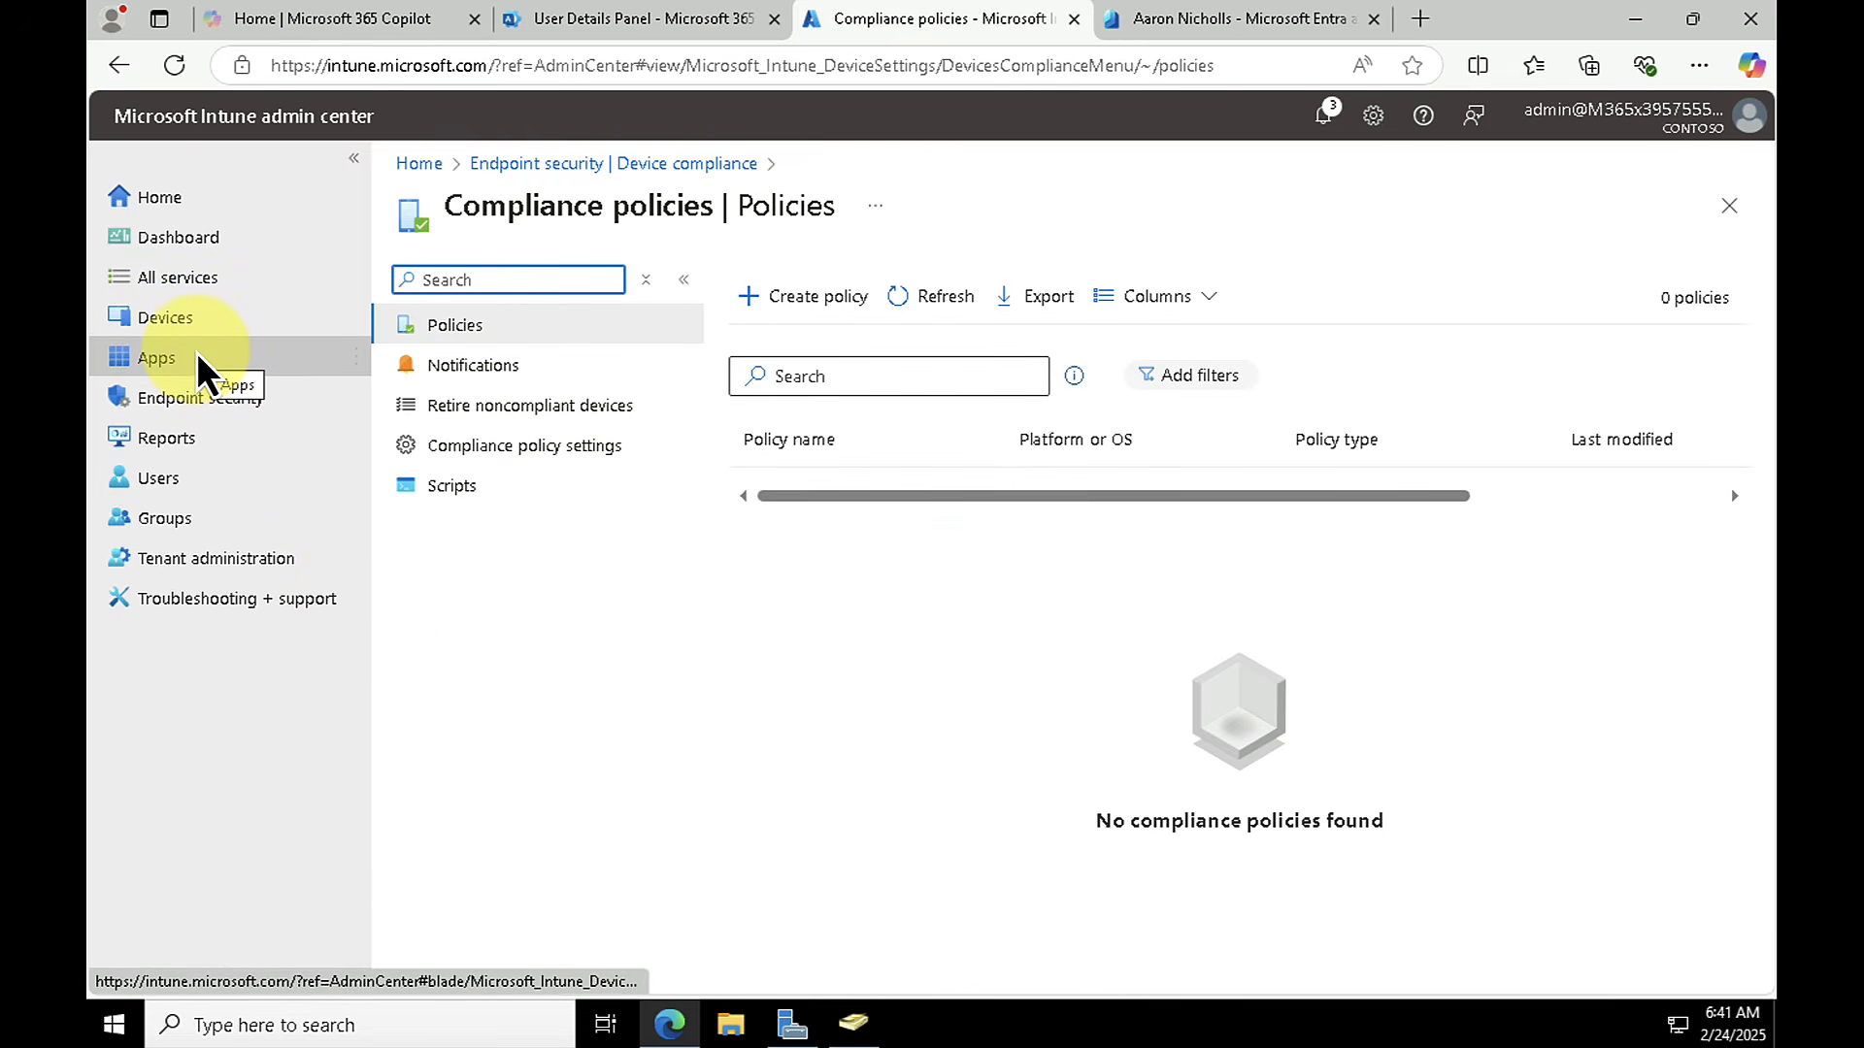
# Step: Try allowing Microsoft Defender for Endpoint to enforce Endpoint Security Configurations, and set it back to Off without saving
pyautogui.click(192, 398)
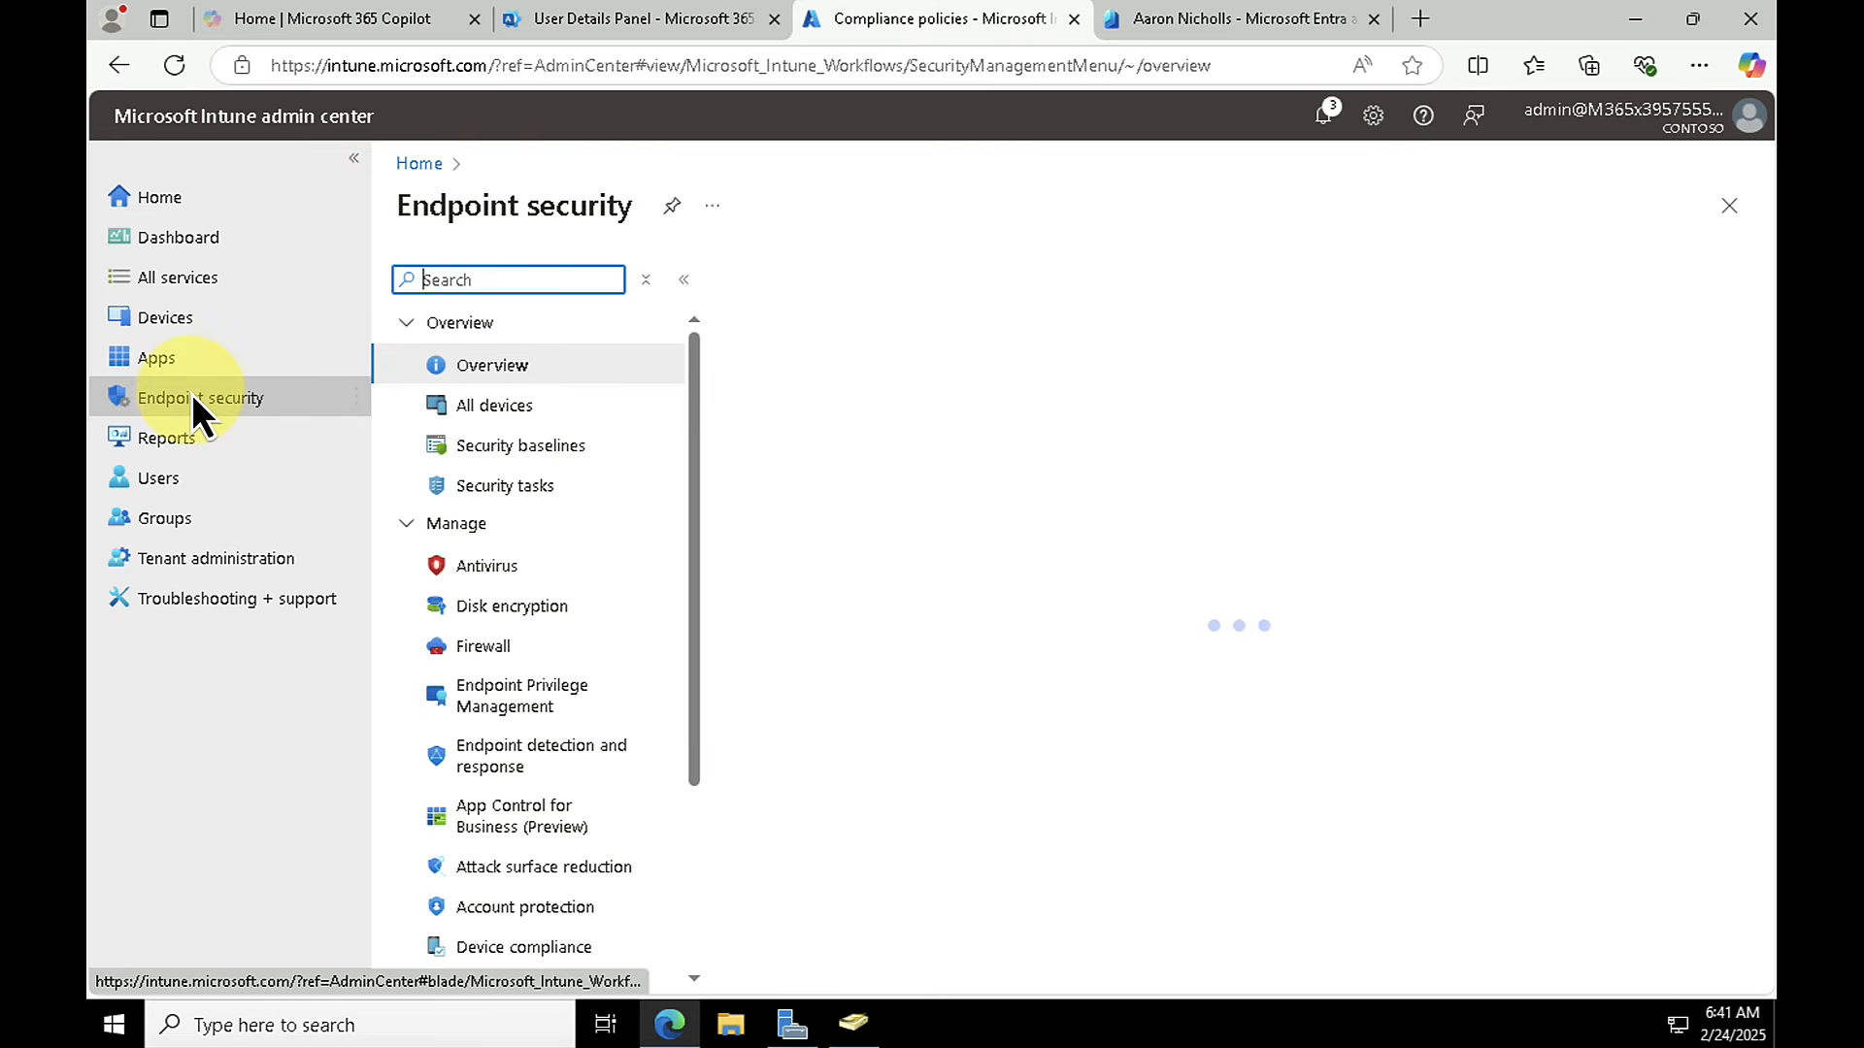
pyautogui.scroll(-3, 510, 703)
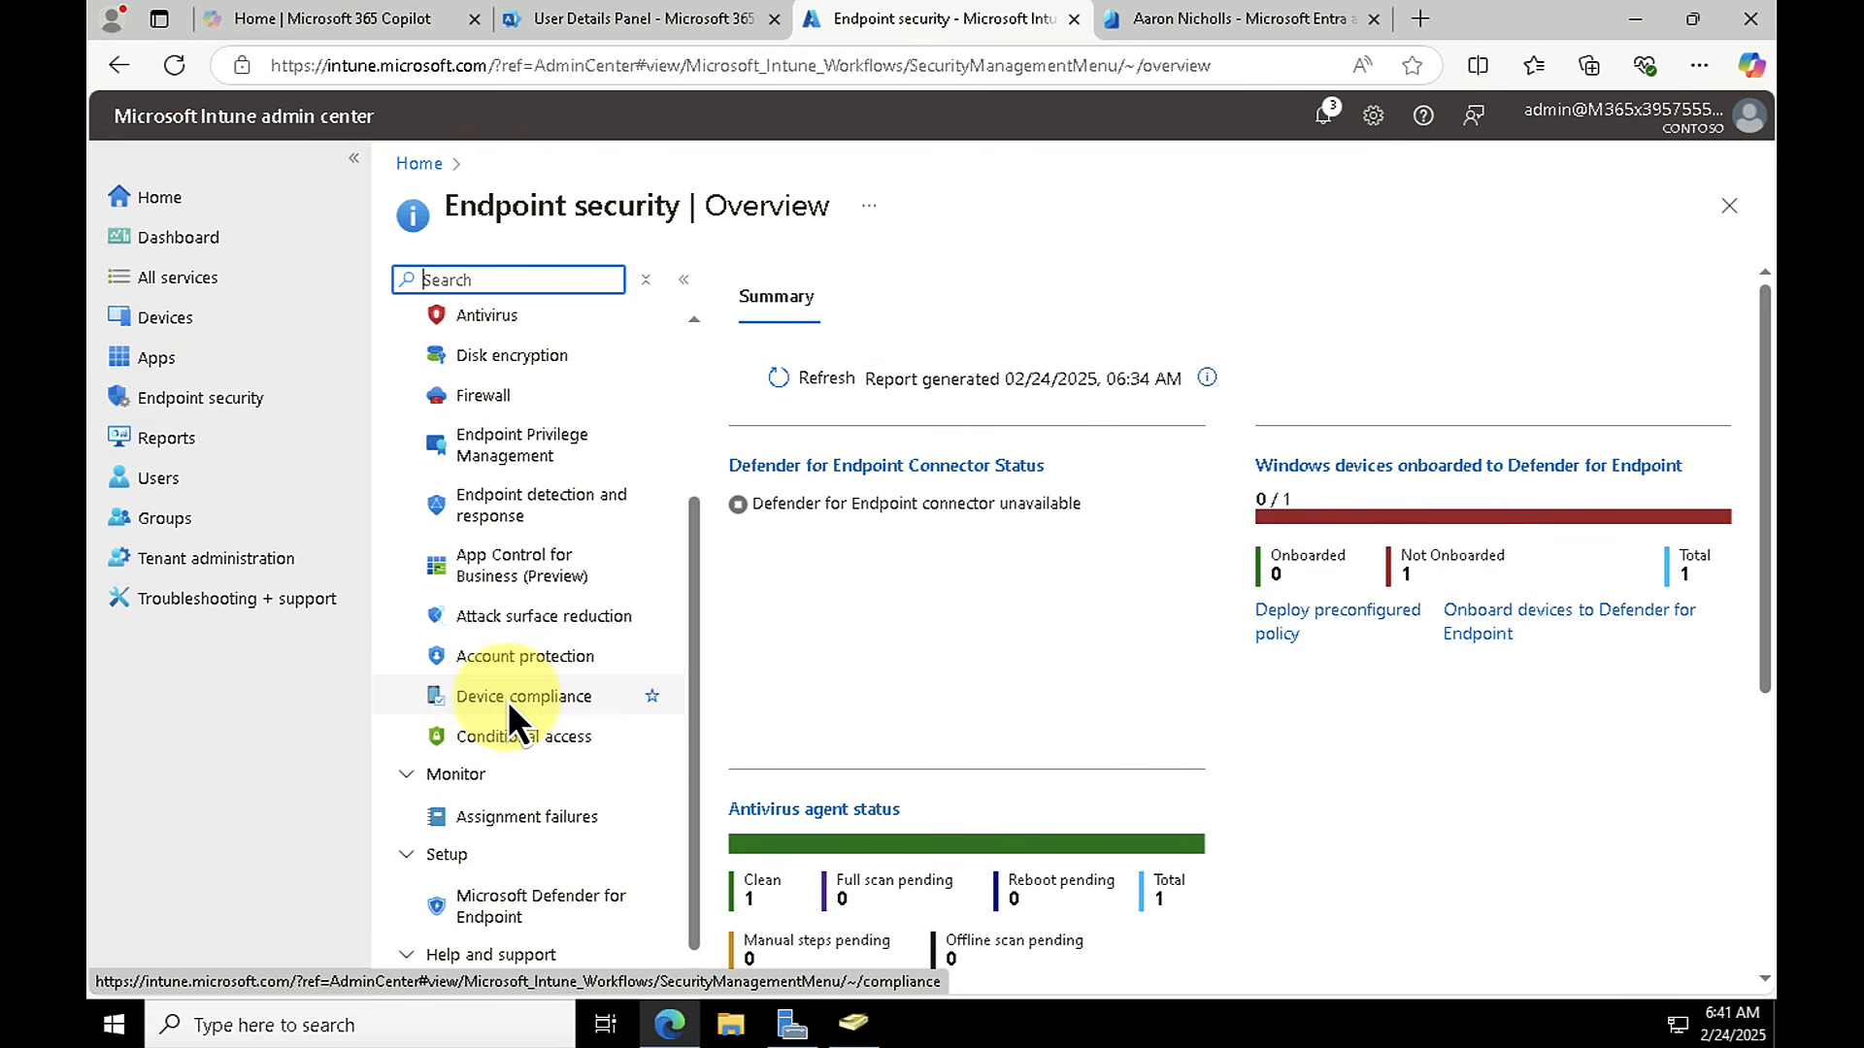
pyautogui.click(522, 915)
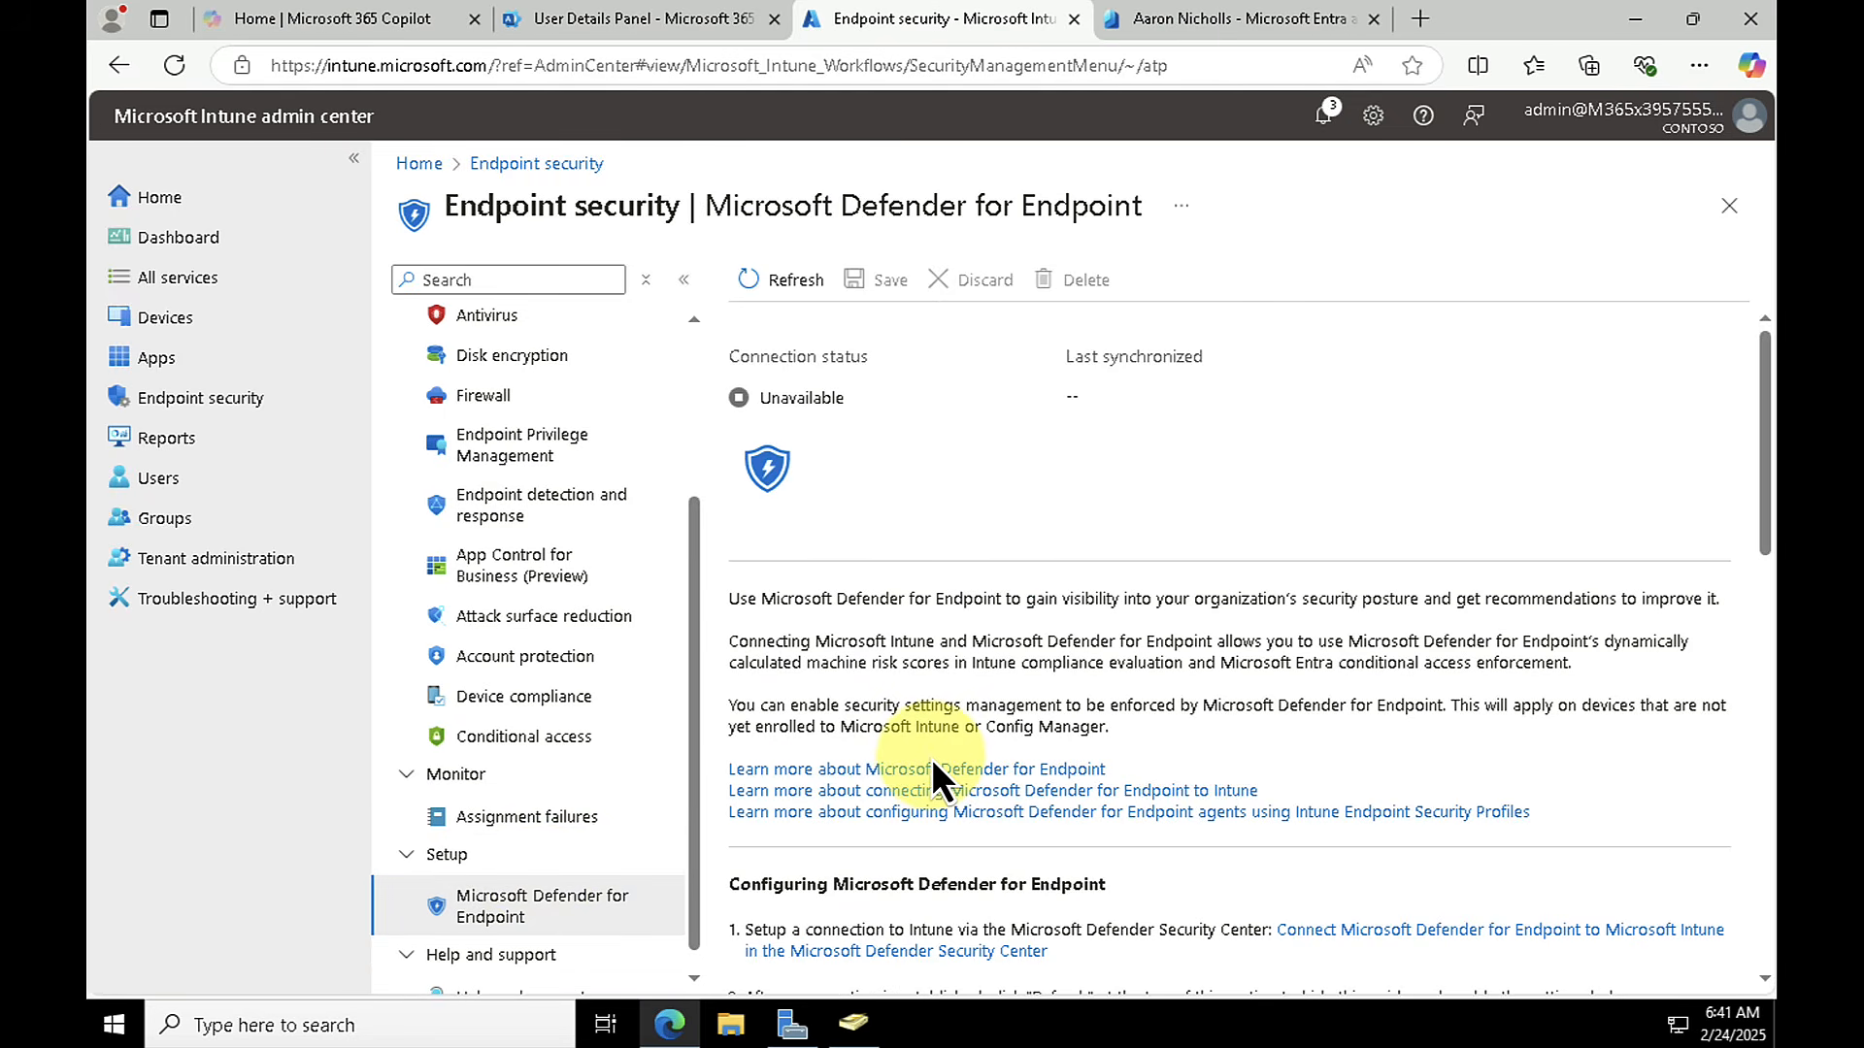
pyautogui.scroll(-10, 932, 759)
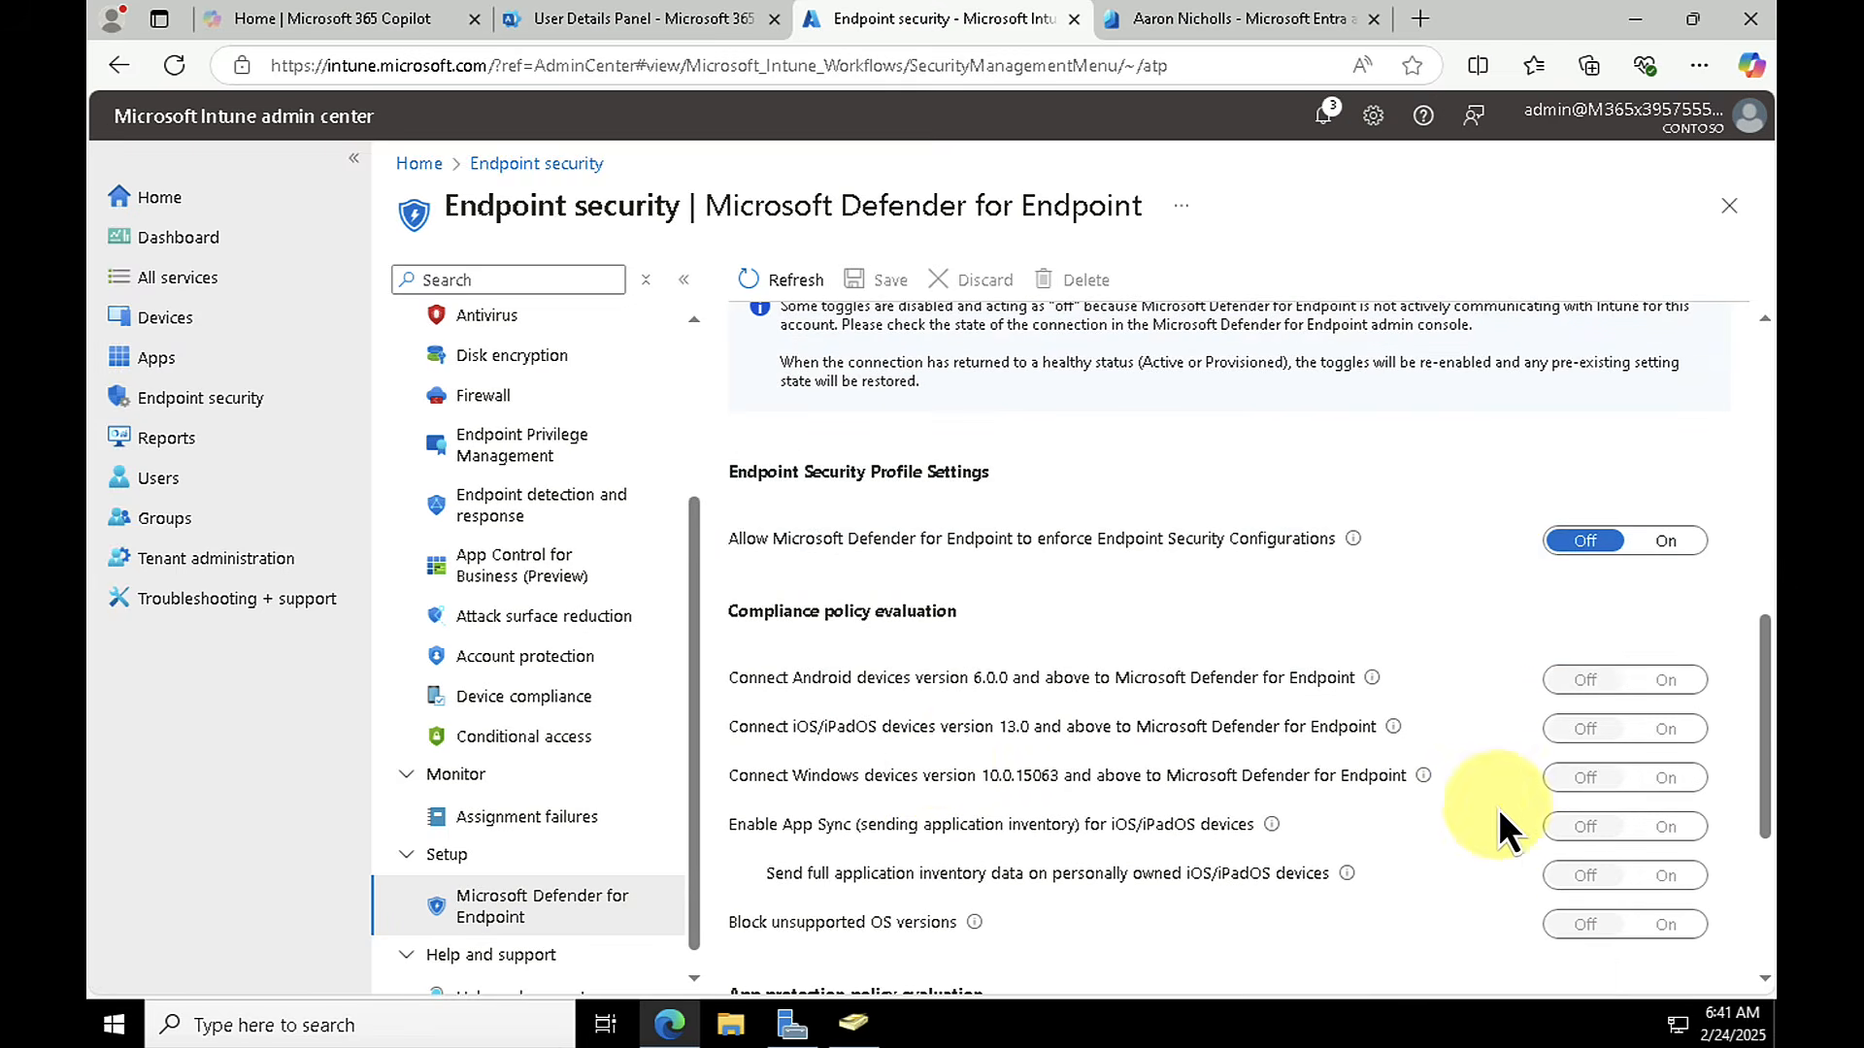
pyautogui.click(1664, 542)
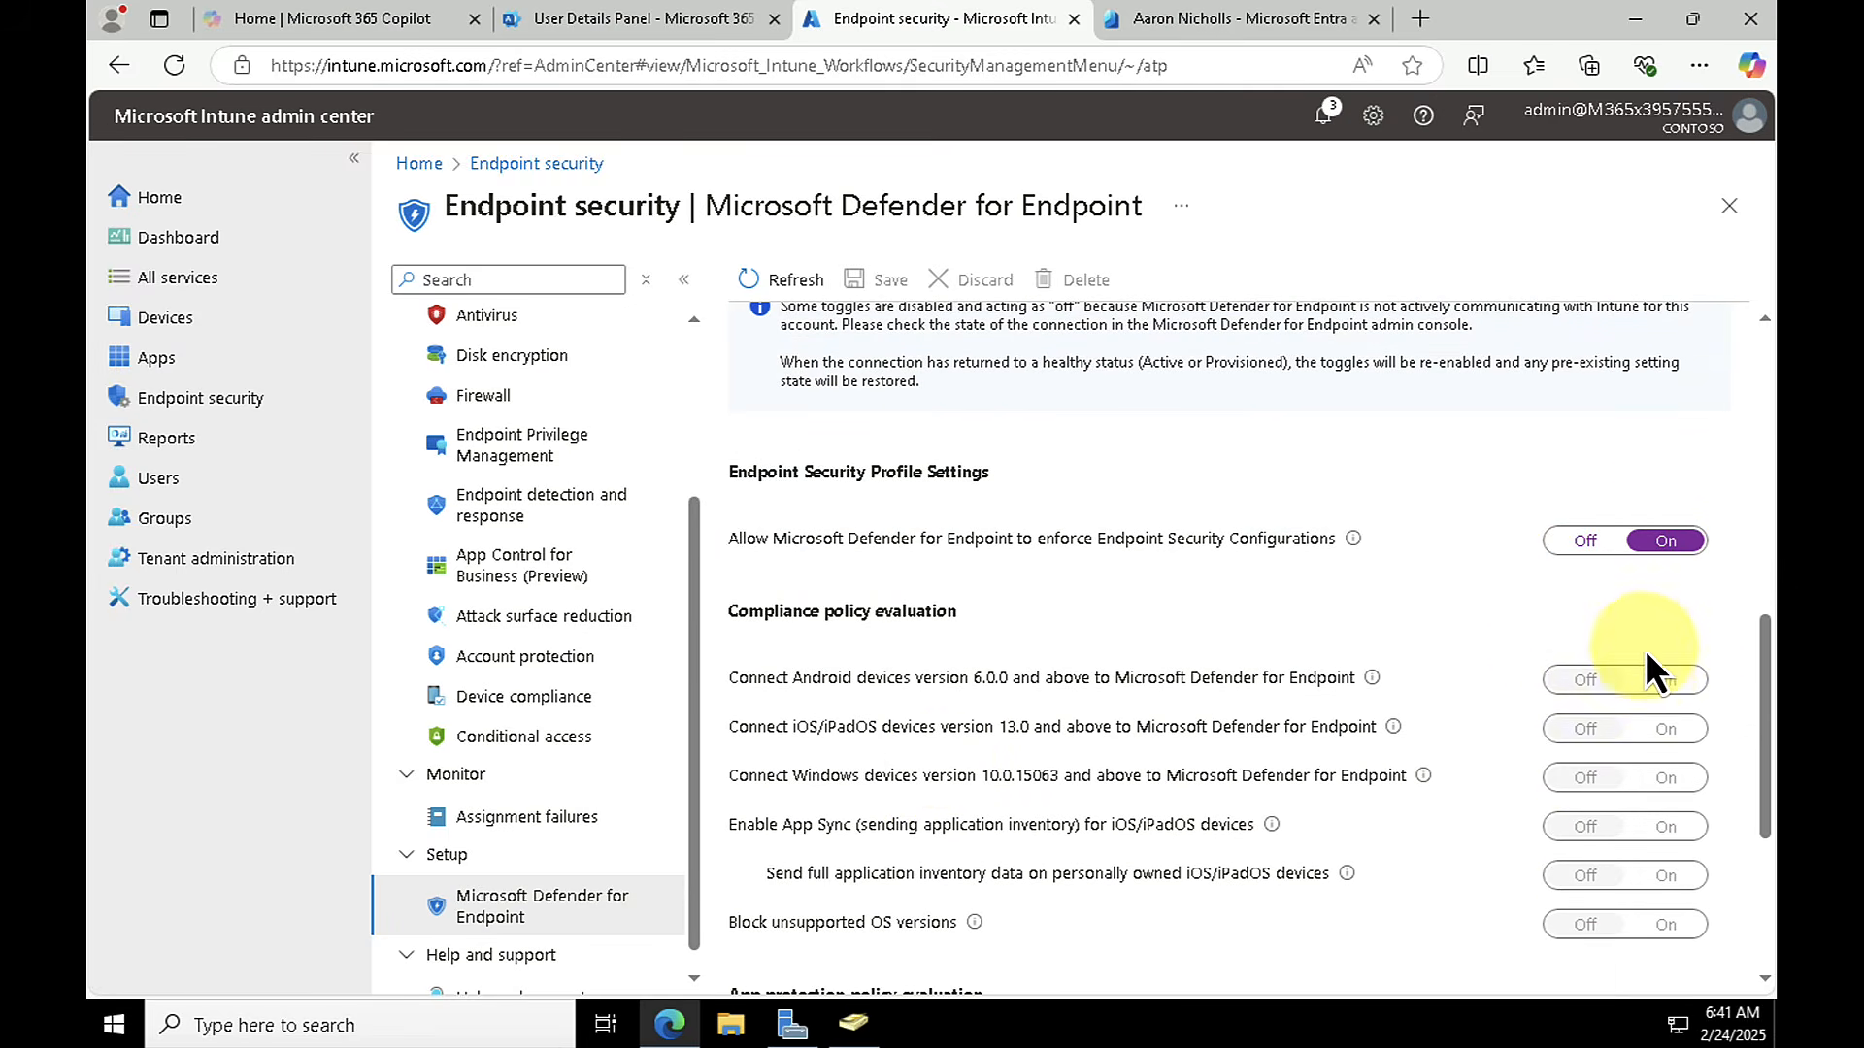
pyautogui.click(1590, 549)
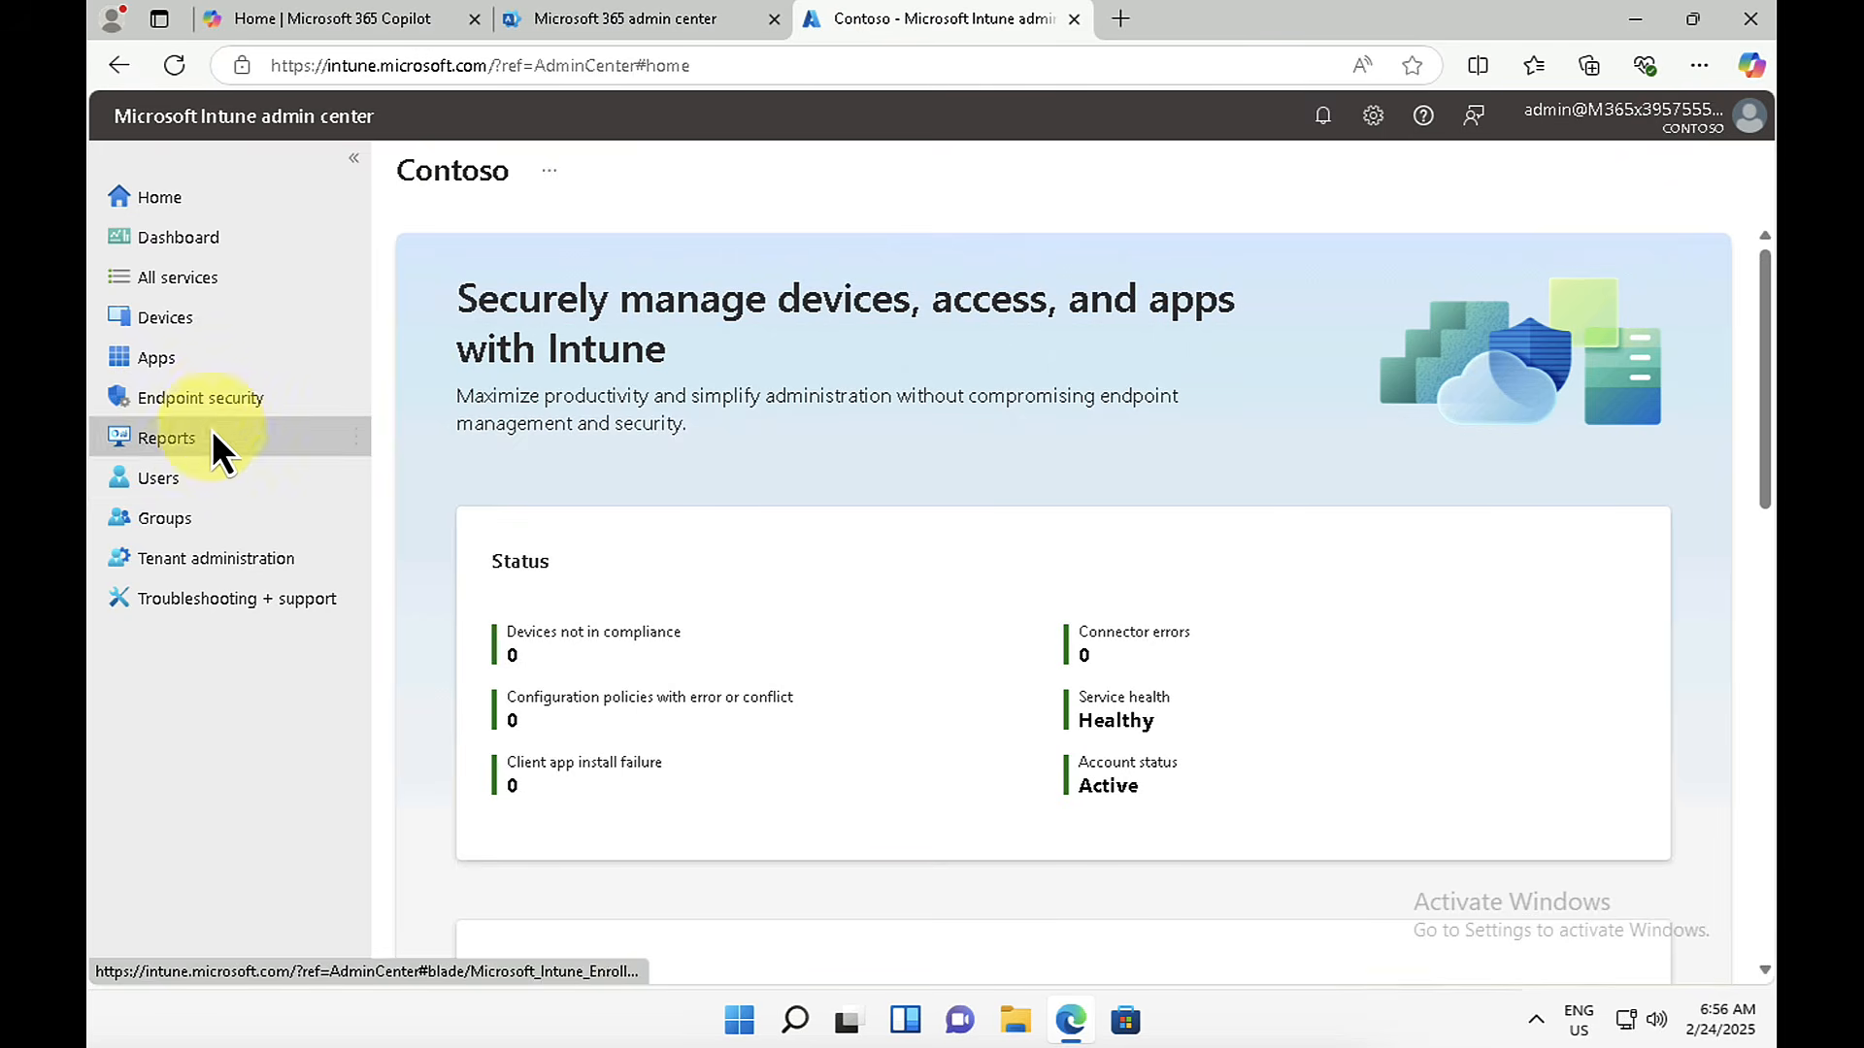
# Step: Open the Windows Autopilot devices list from the Windows device enrollment options
pyautogui.click(184, 318)
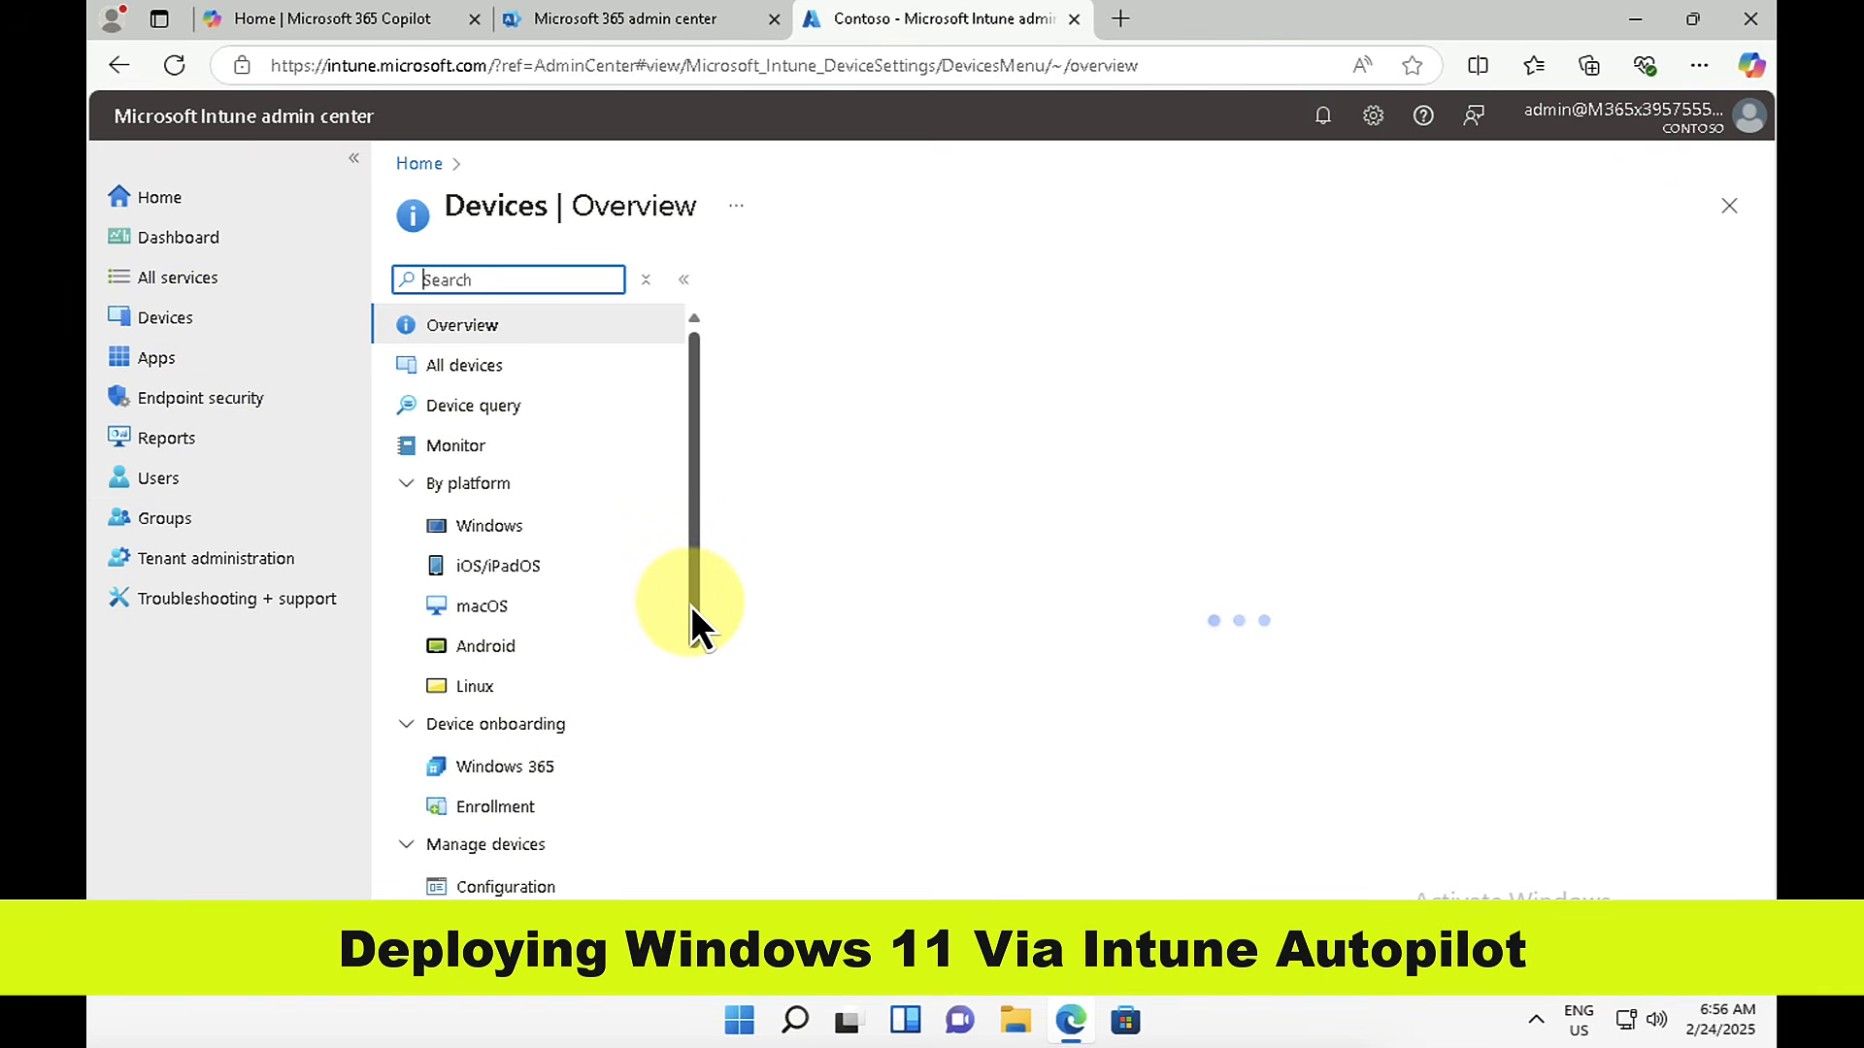
pyautogui.click(485, 720)
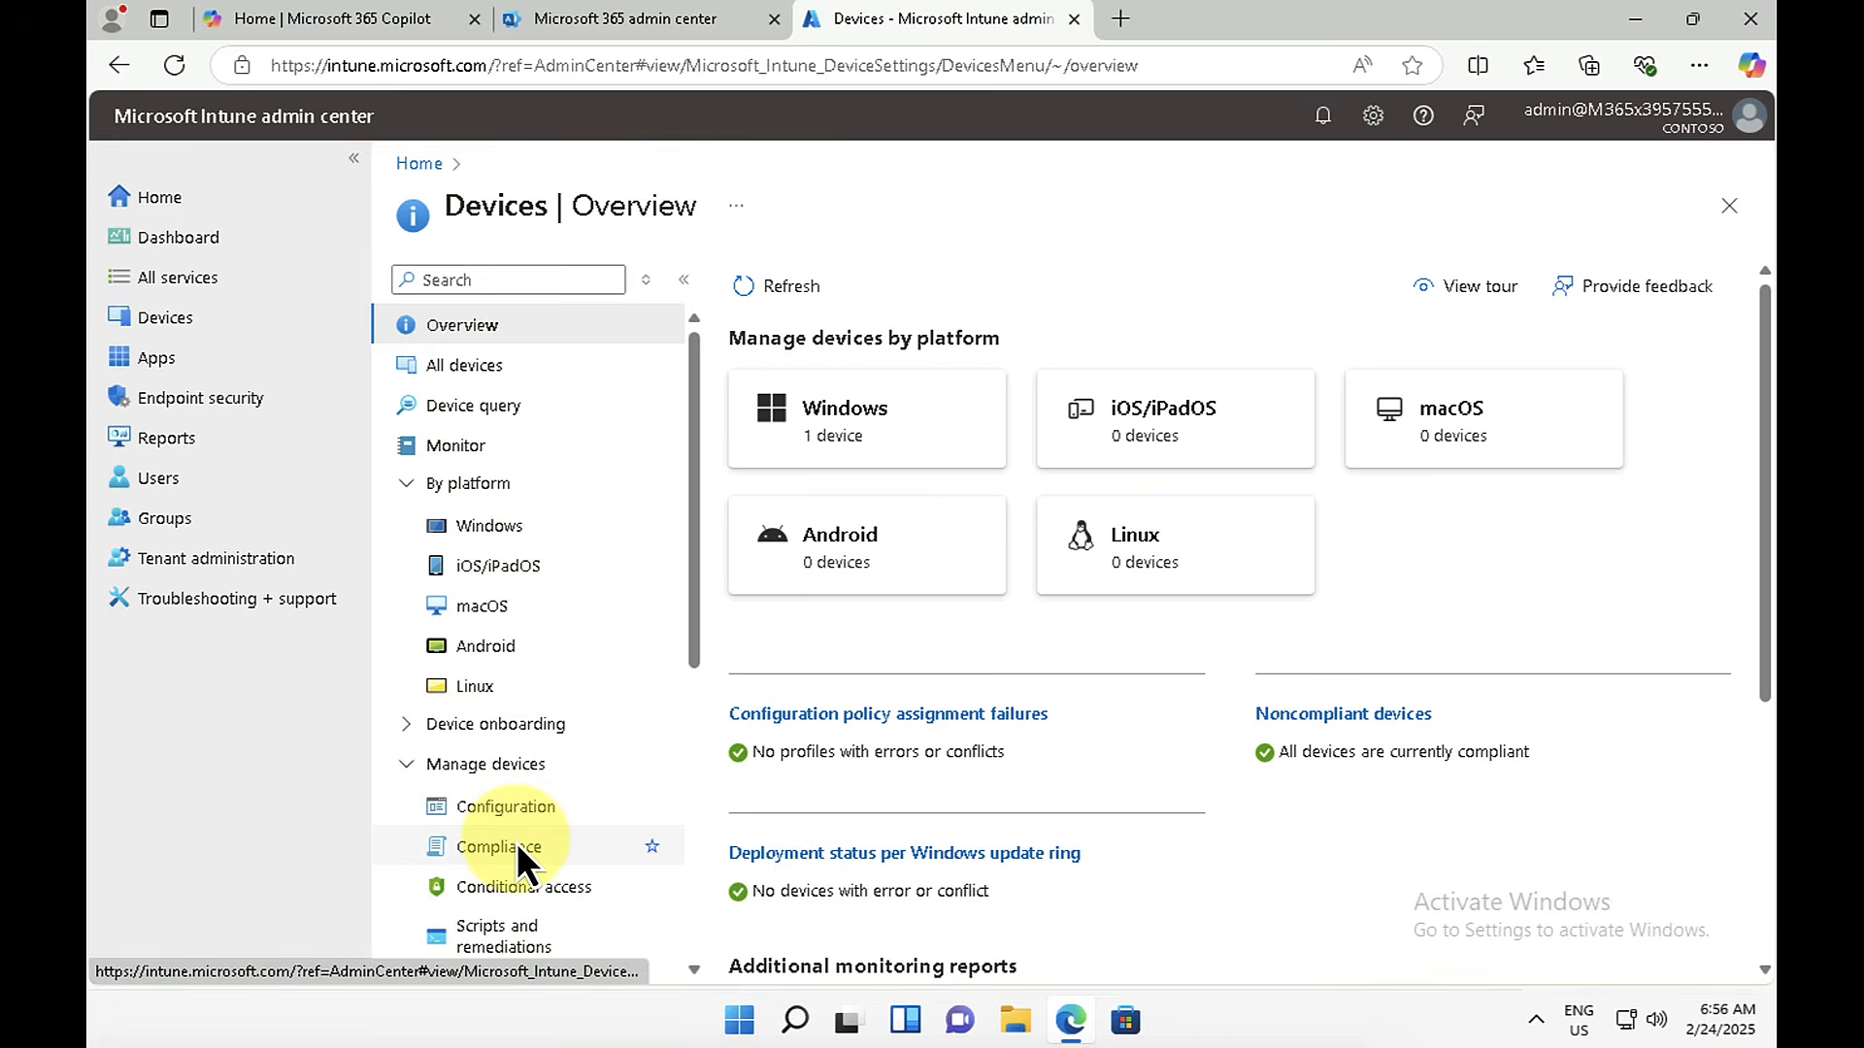
pyautogui.scroll(-1, 515, 825)
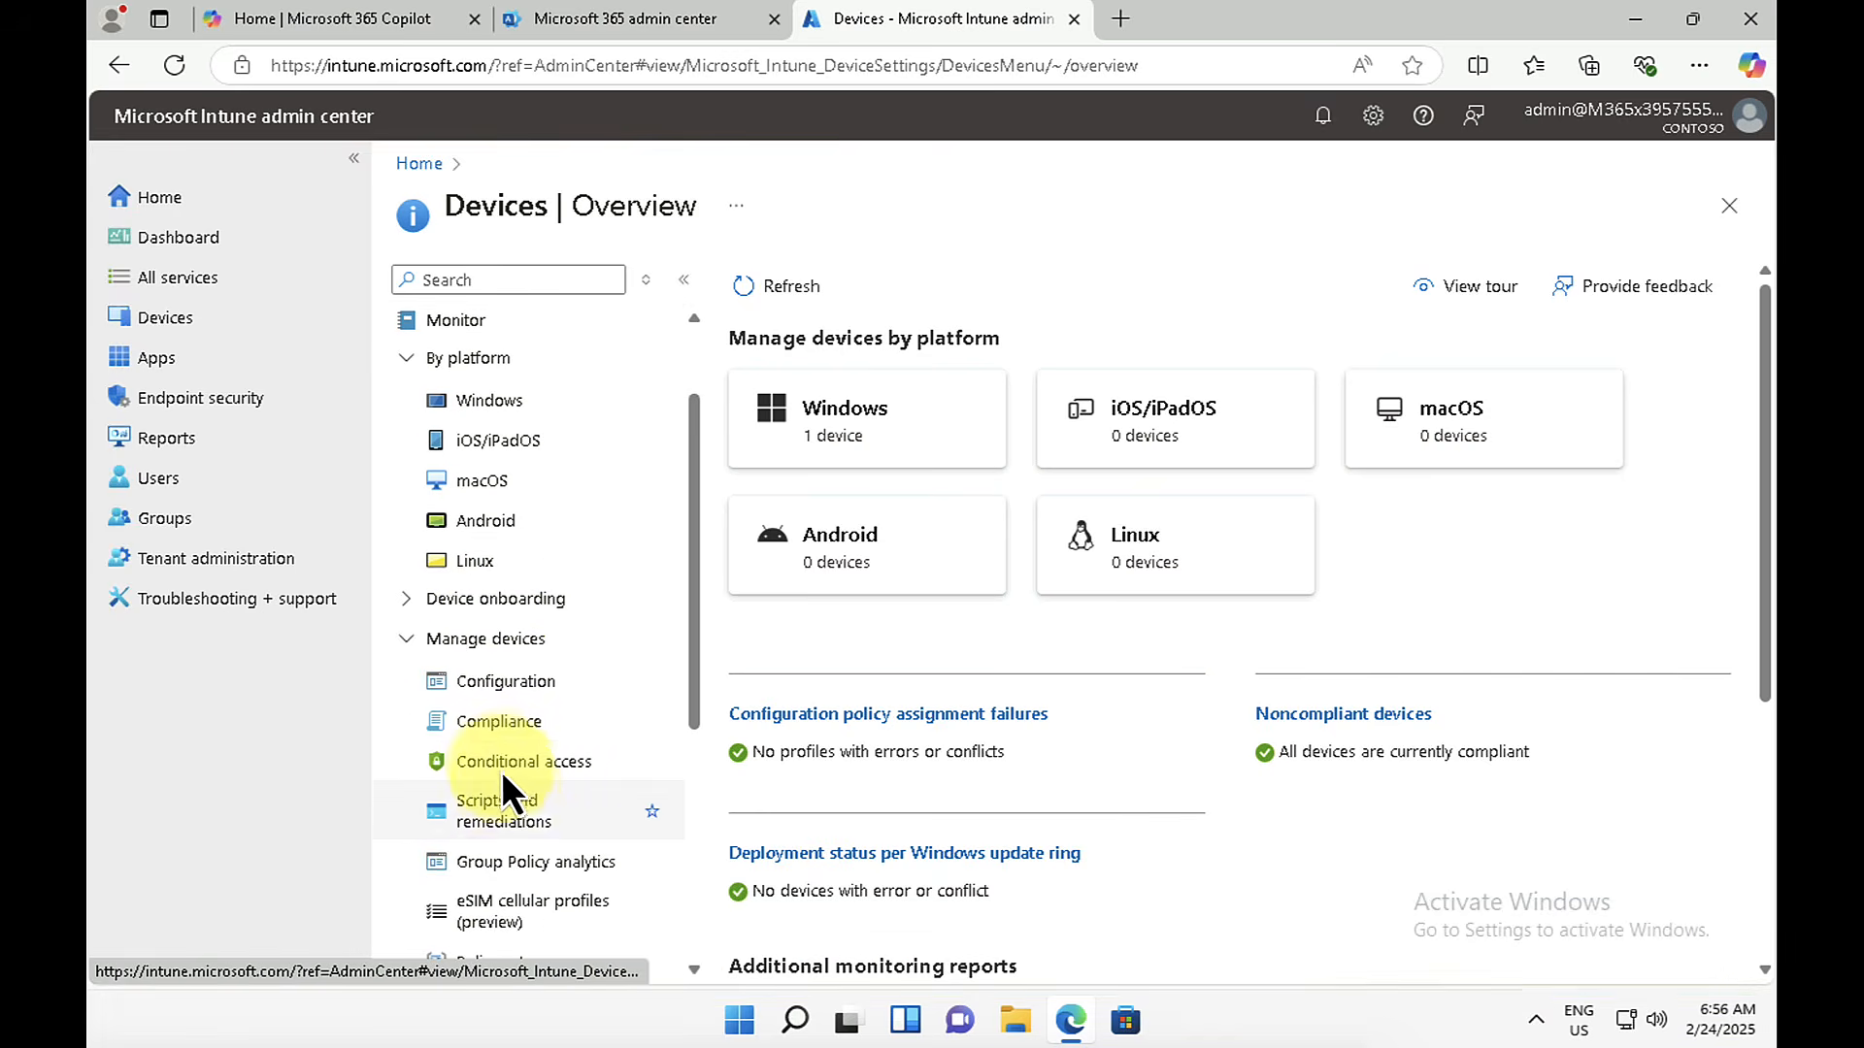
pyautogui.click(417, 639)
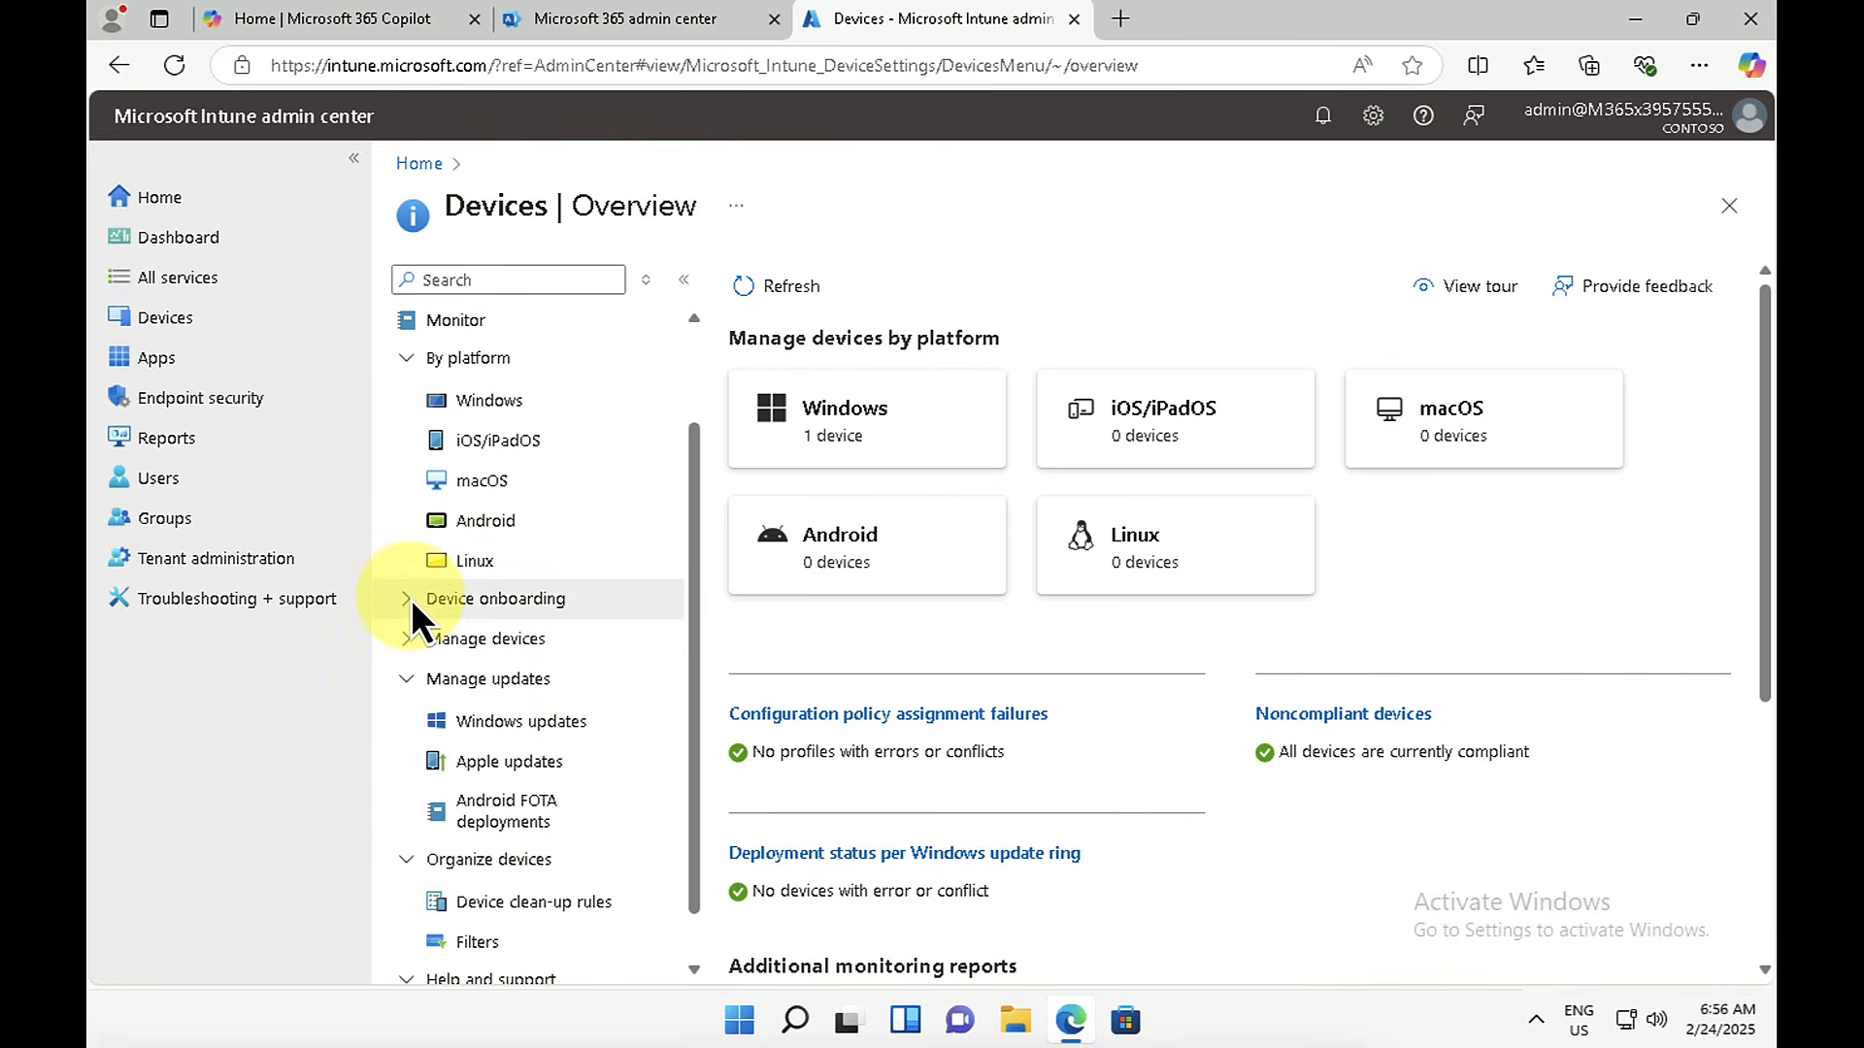
pyautogui.click(410, 597)
pyautogui.click(470, 683)
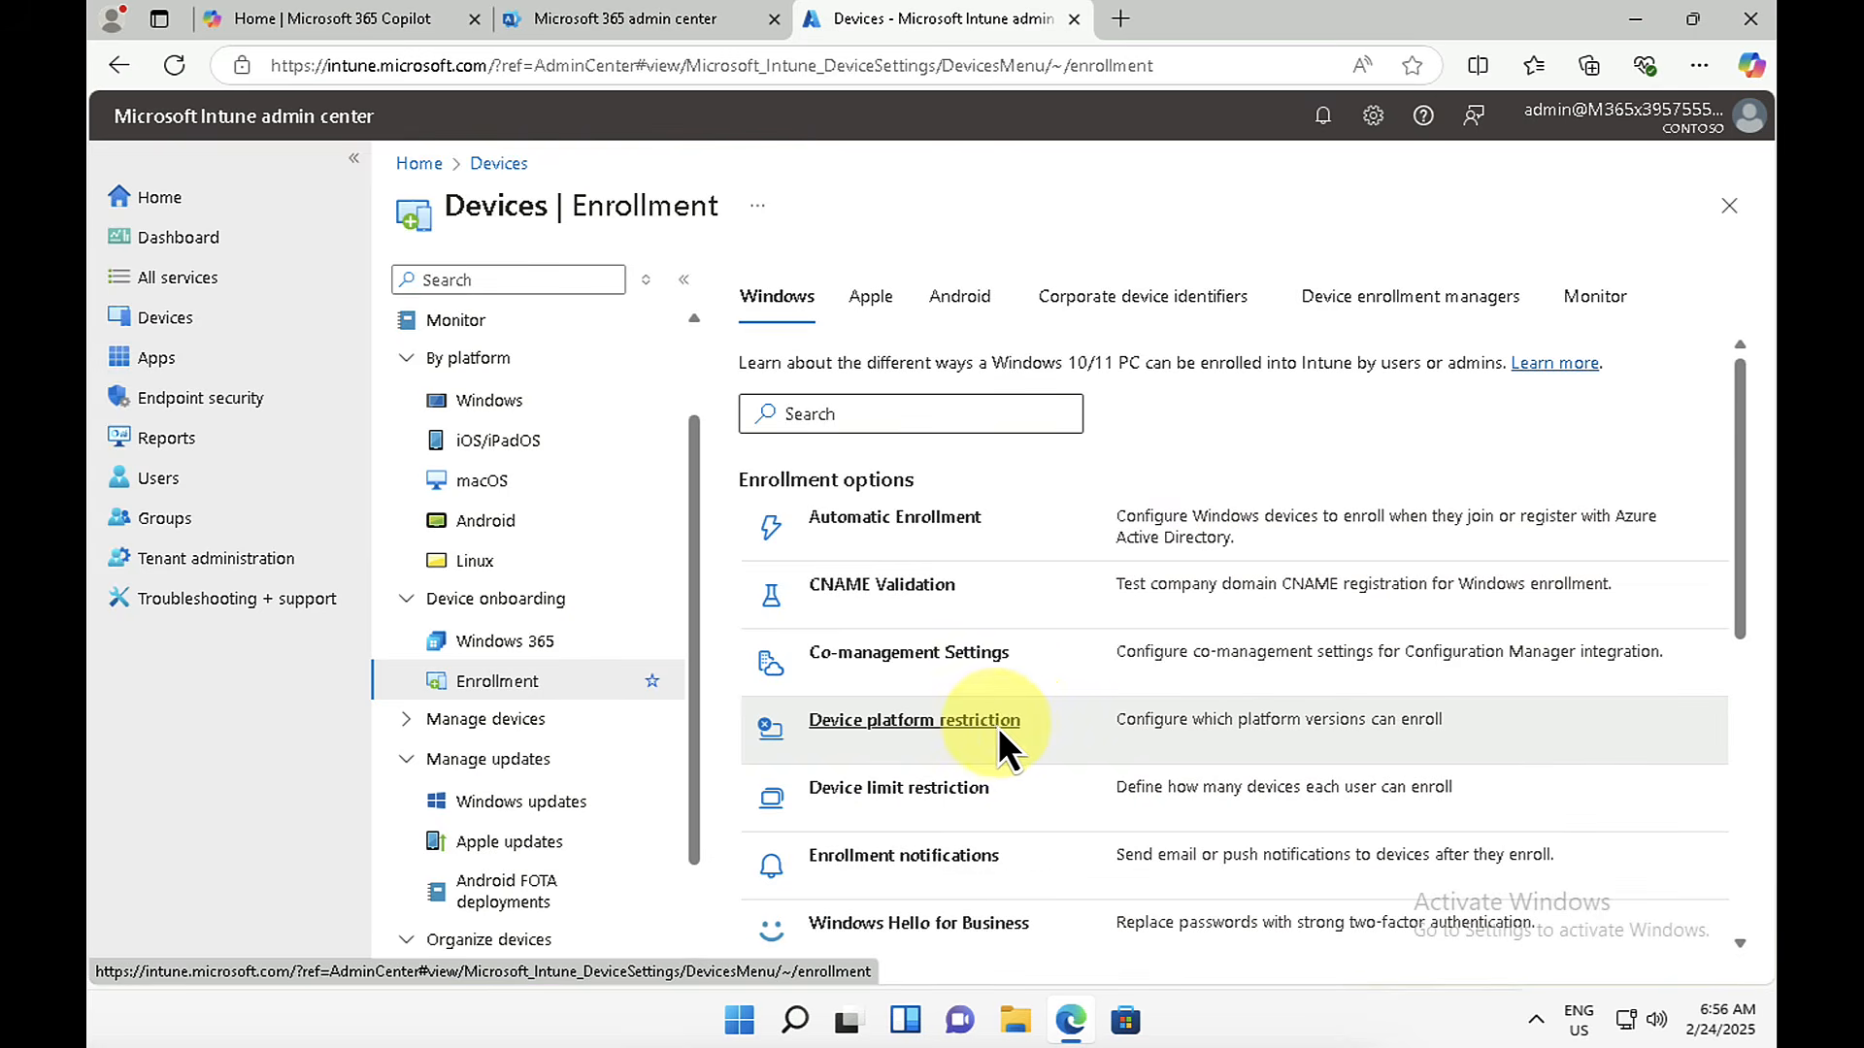
pyautogui.scroll(-6, 998, 726)
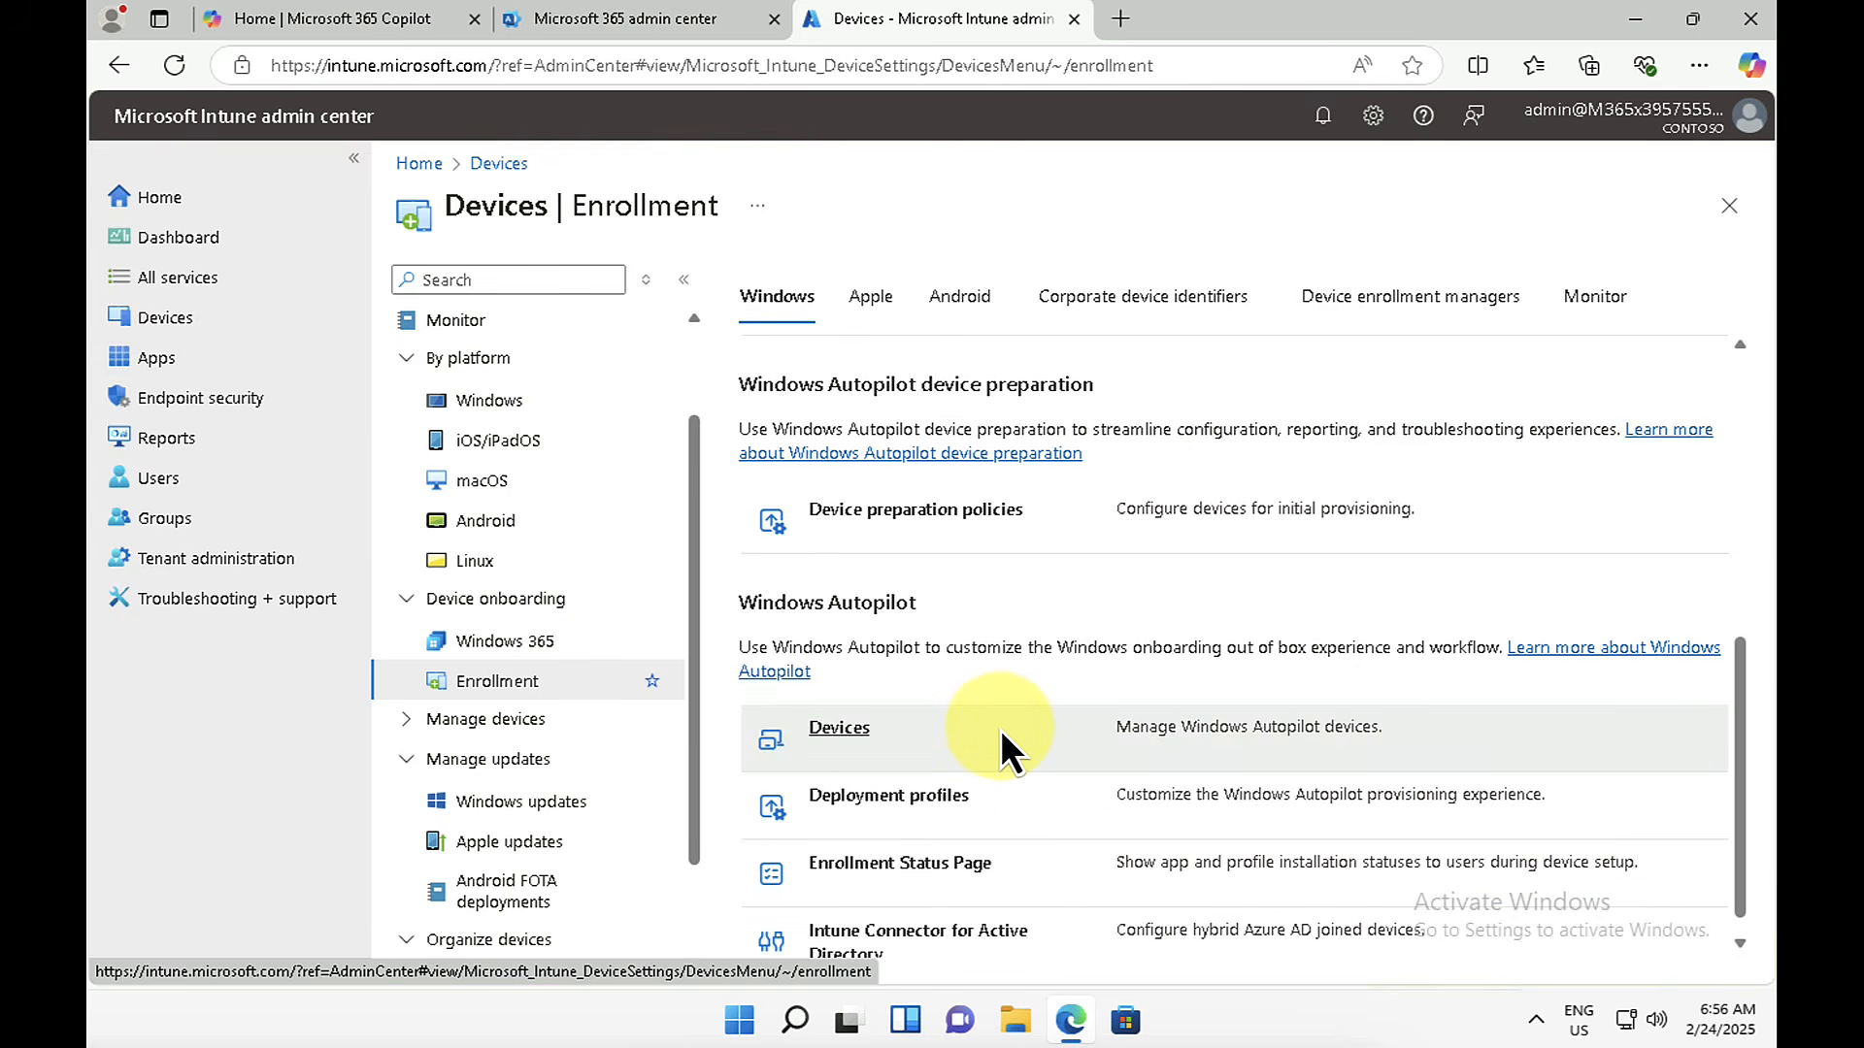
pyautogui.click(837, 730)
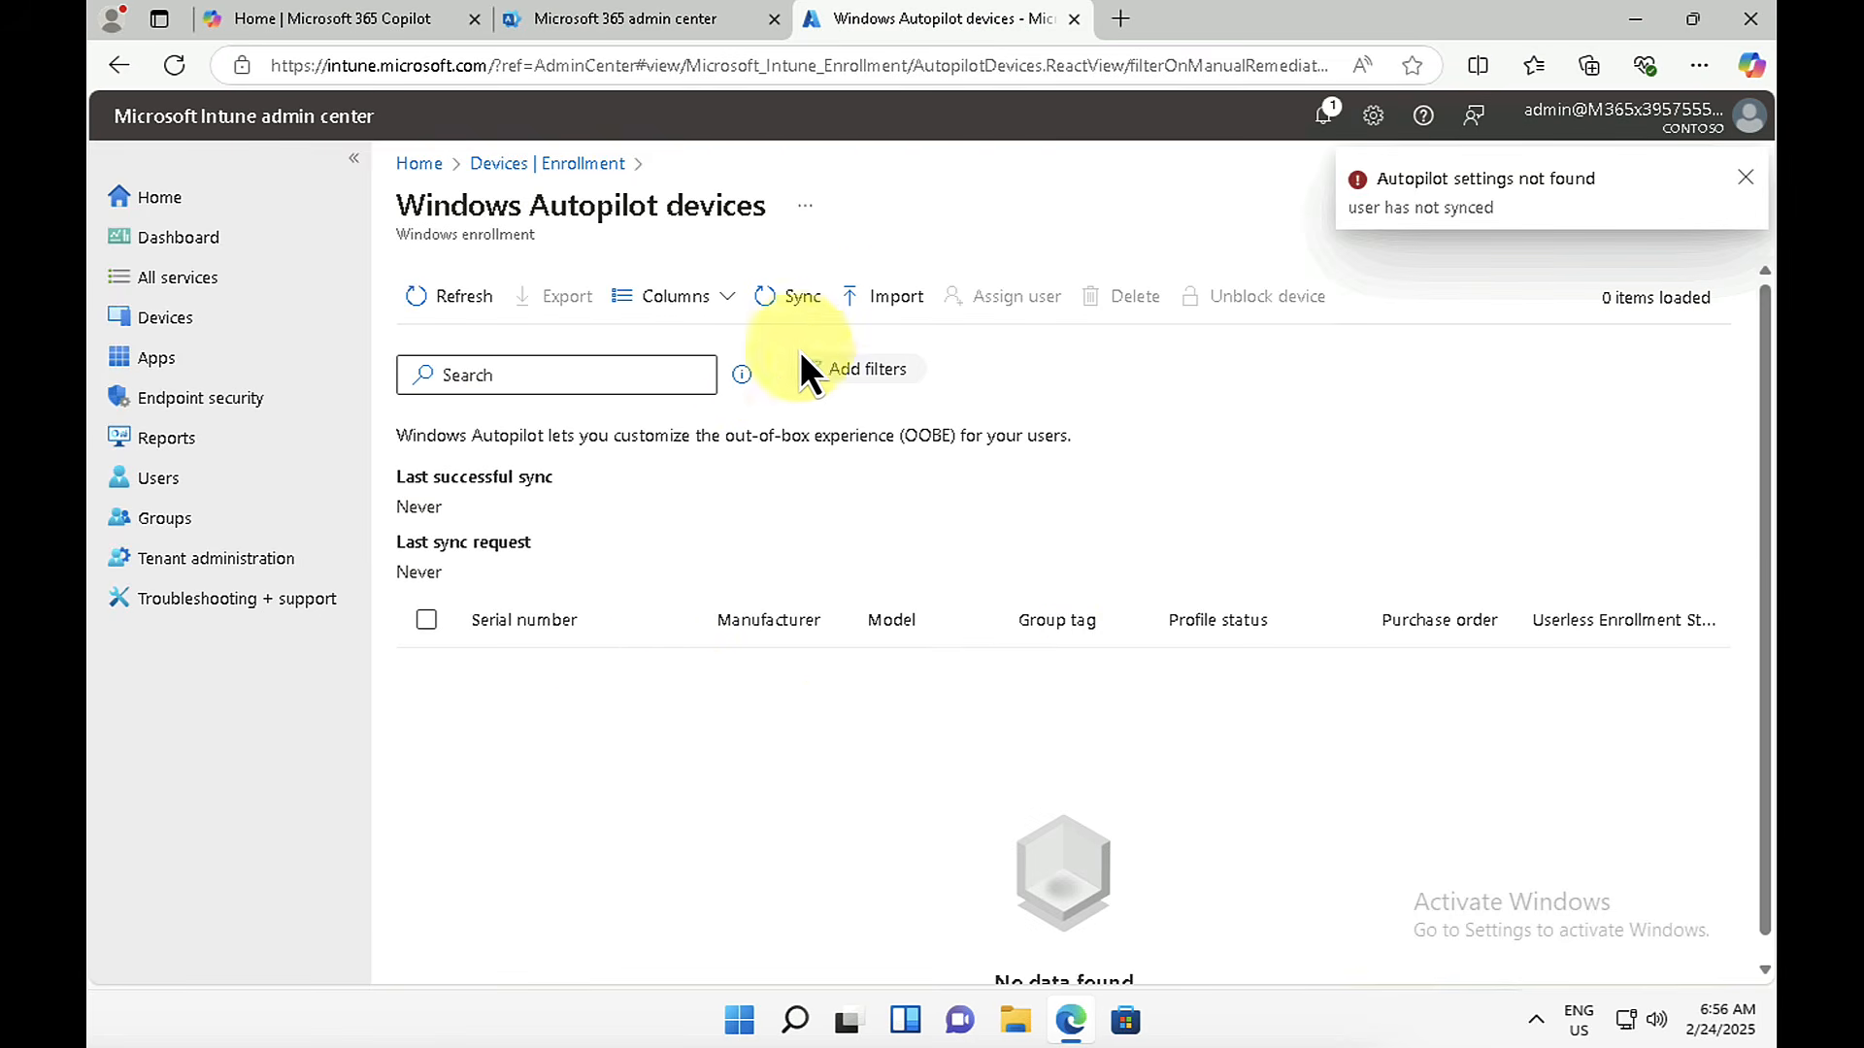
# Step: Import the Autopilot device from Computer.csv on Local Disk (C:), and return to the device enrollment options
pyautogui.click(887, 297)
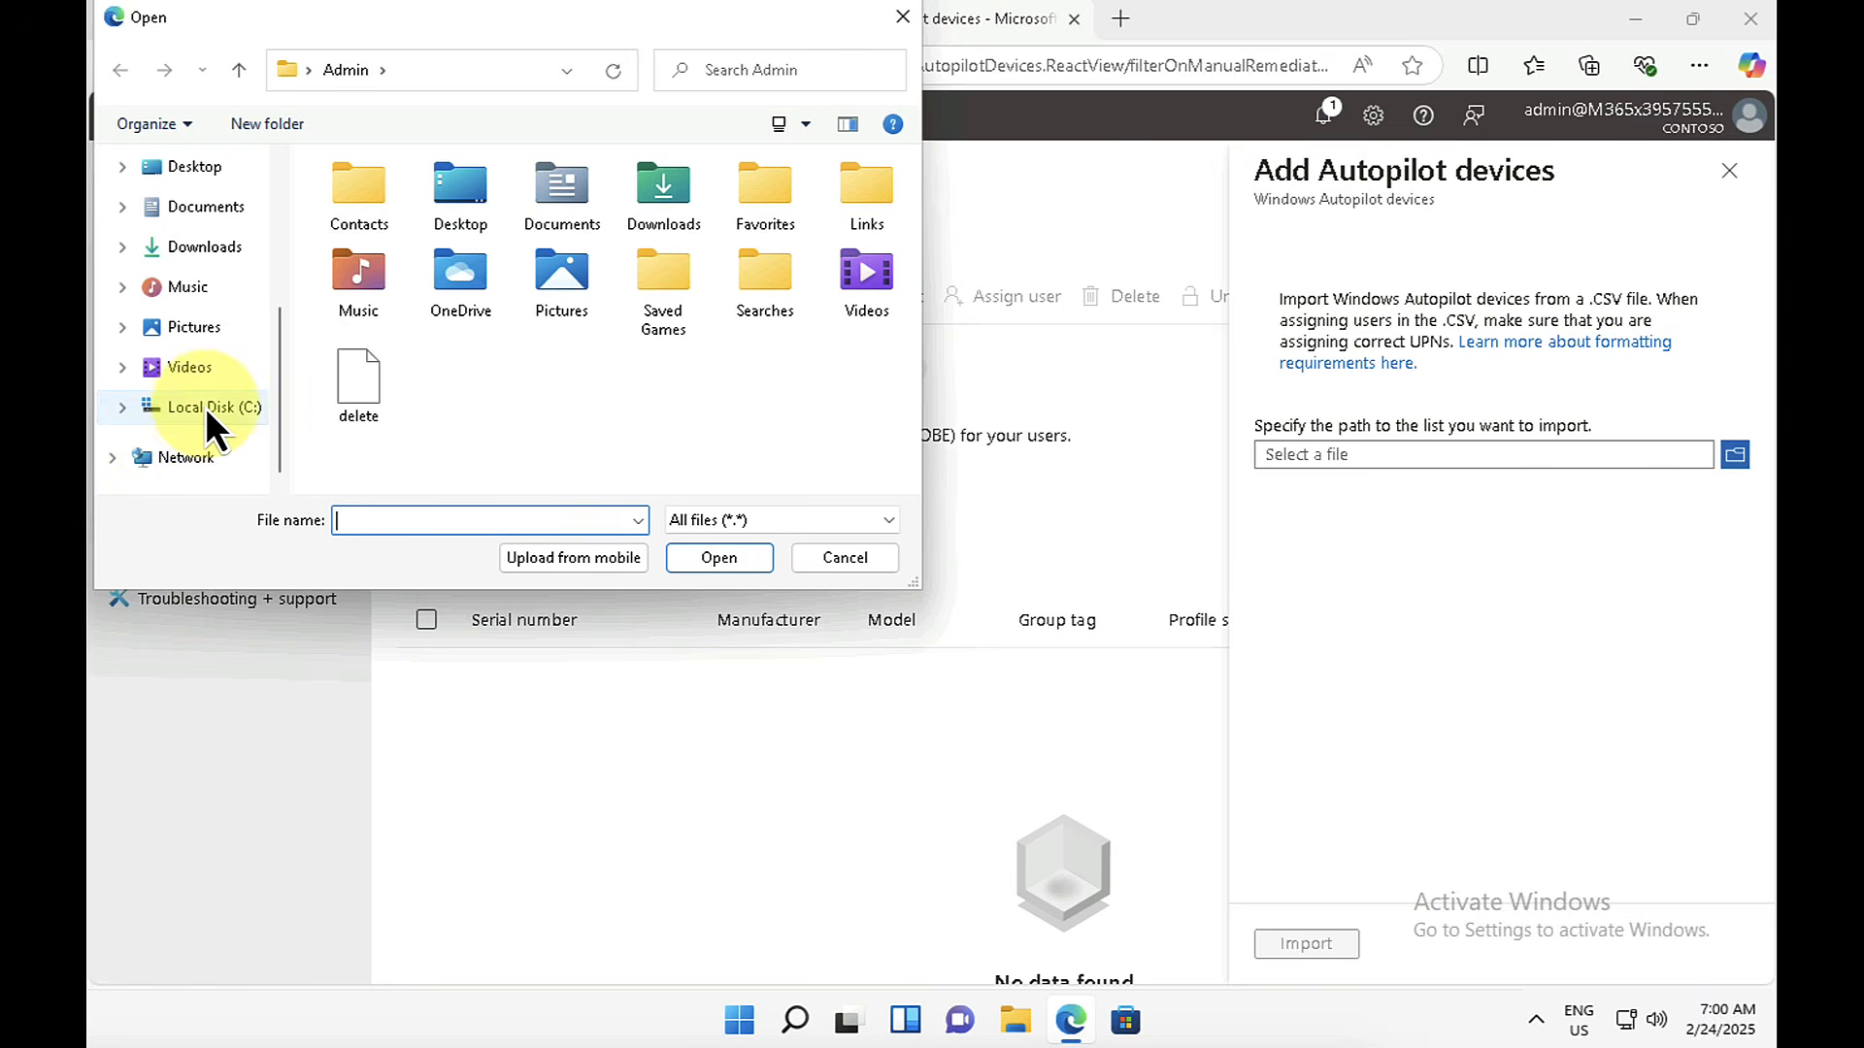
pyautogui.click(206, 405)
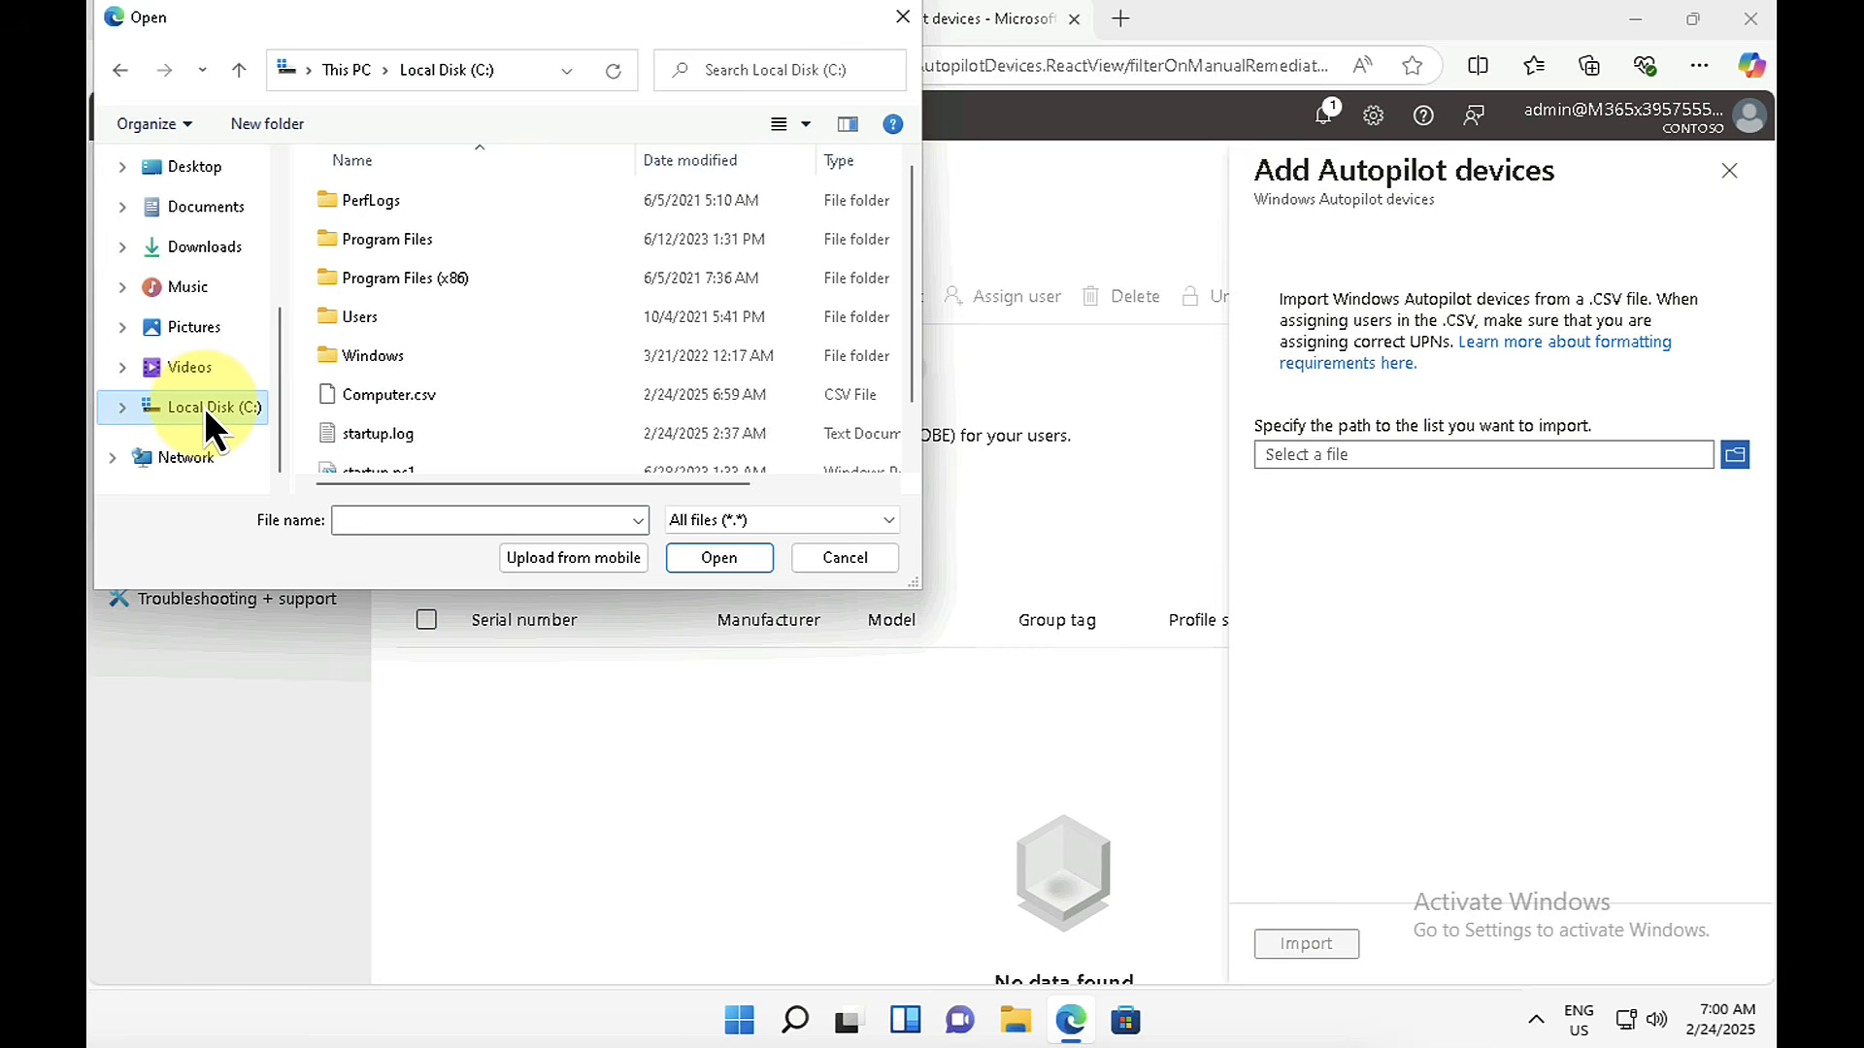
pyautogui.click(417, 403)
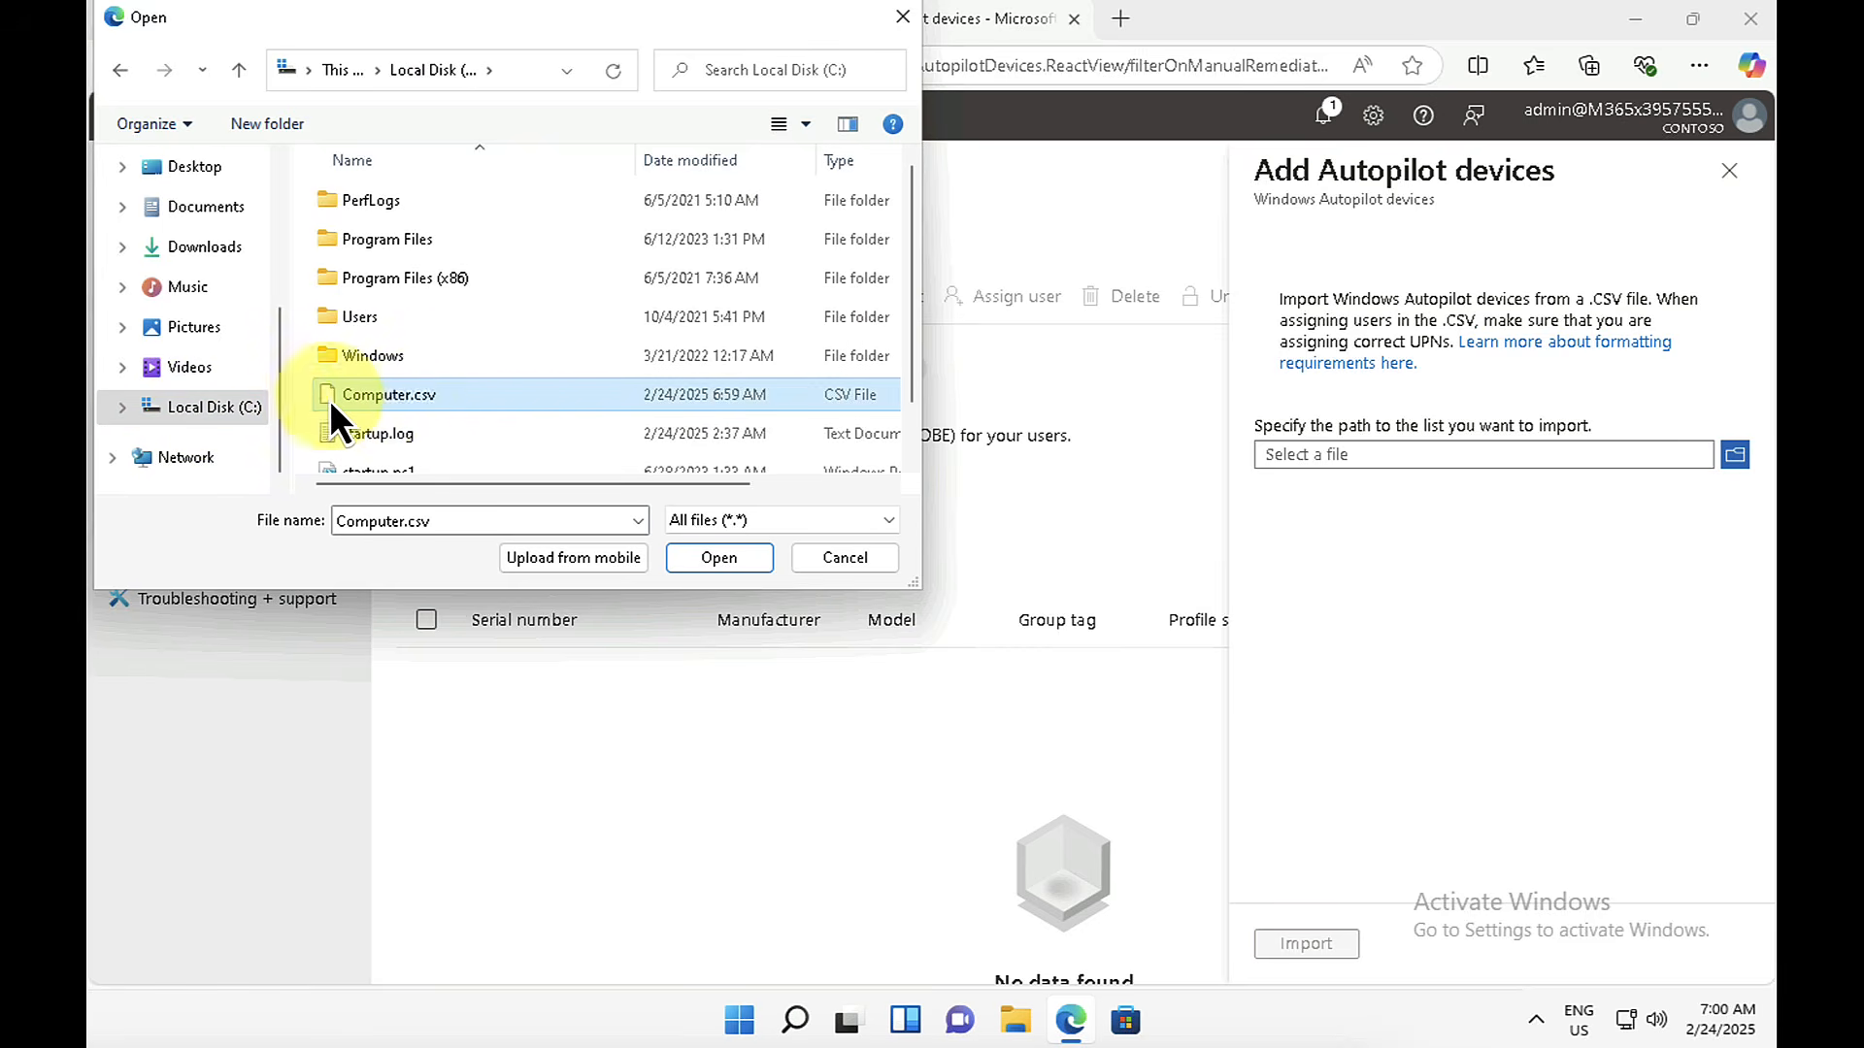
pyautogui.click(736, 566)
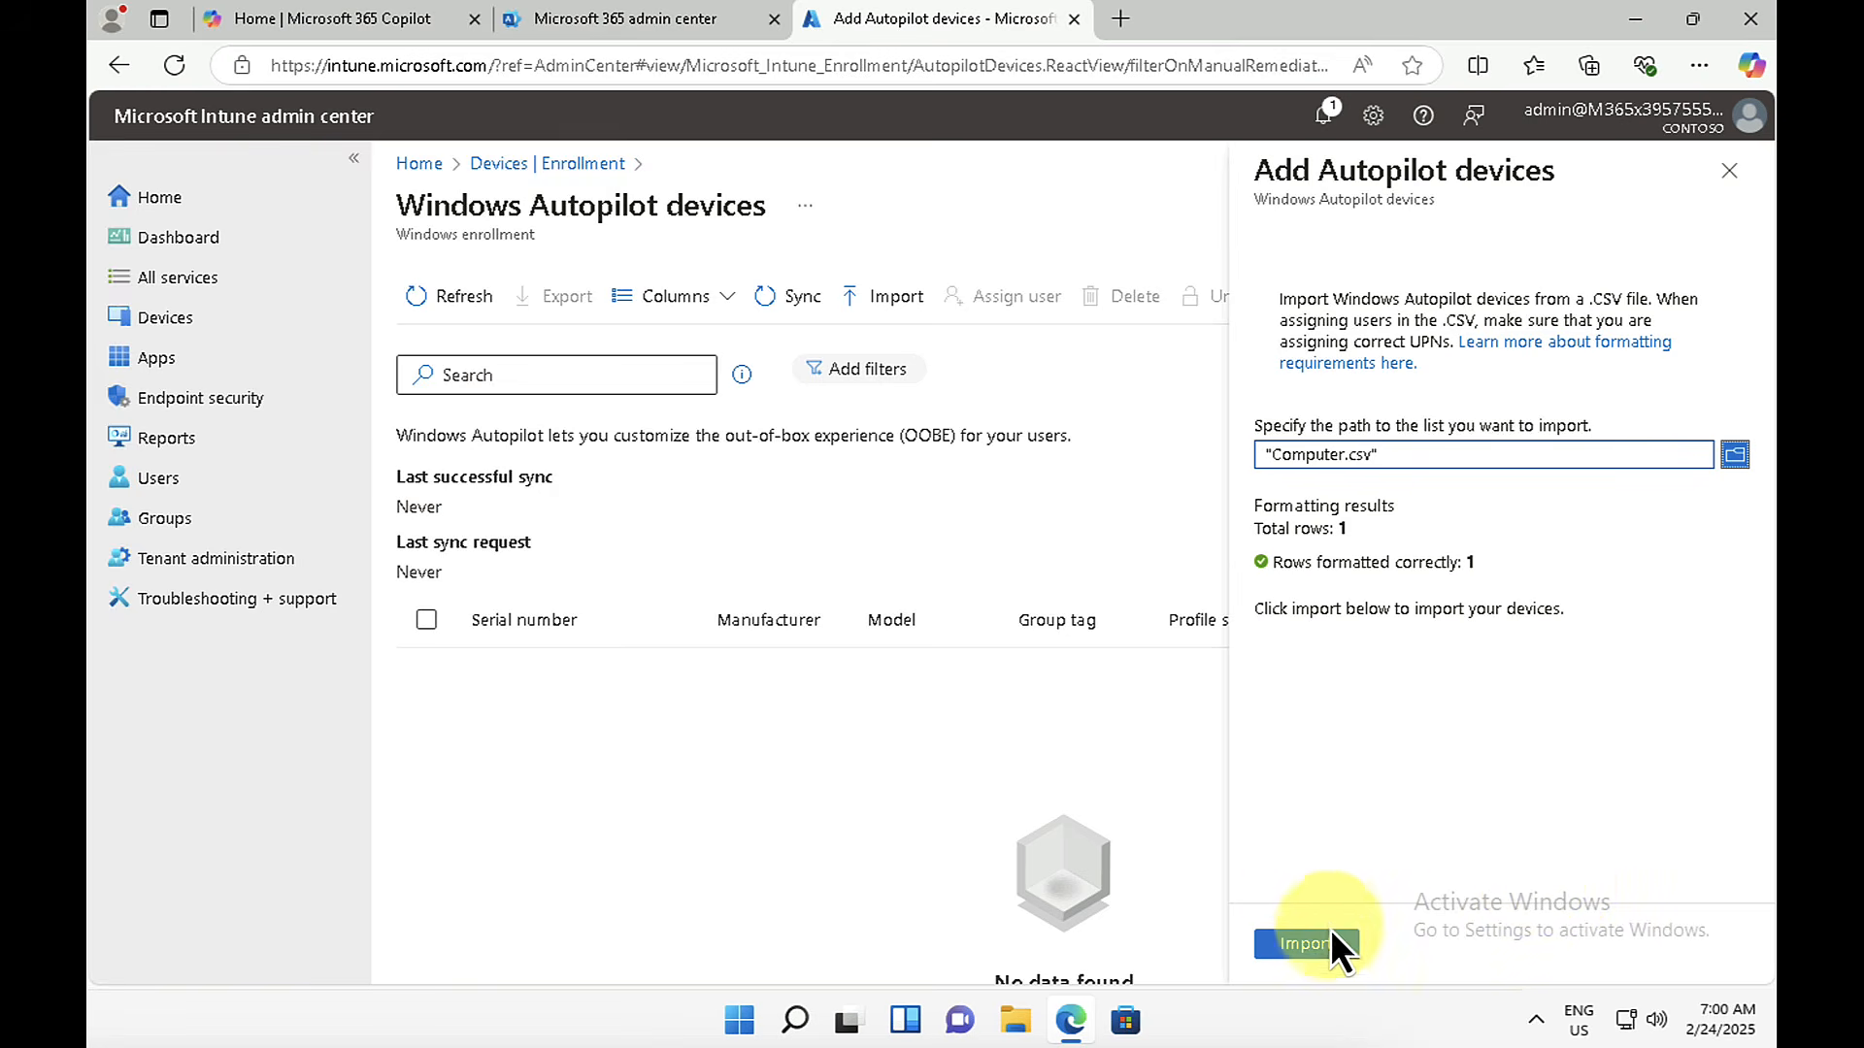
pyautogui.click(1307, 944)
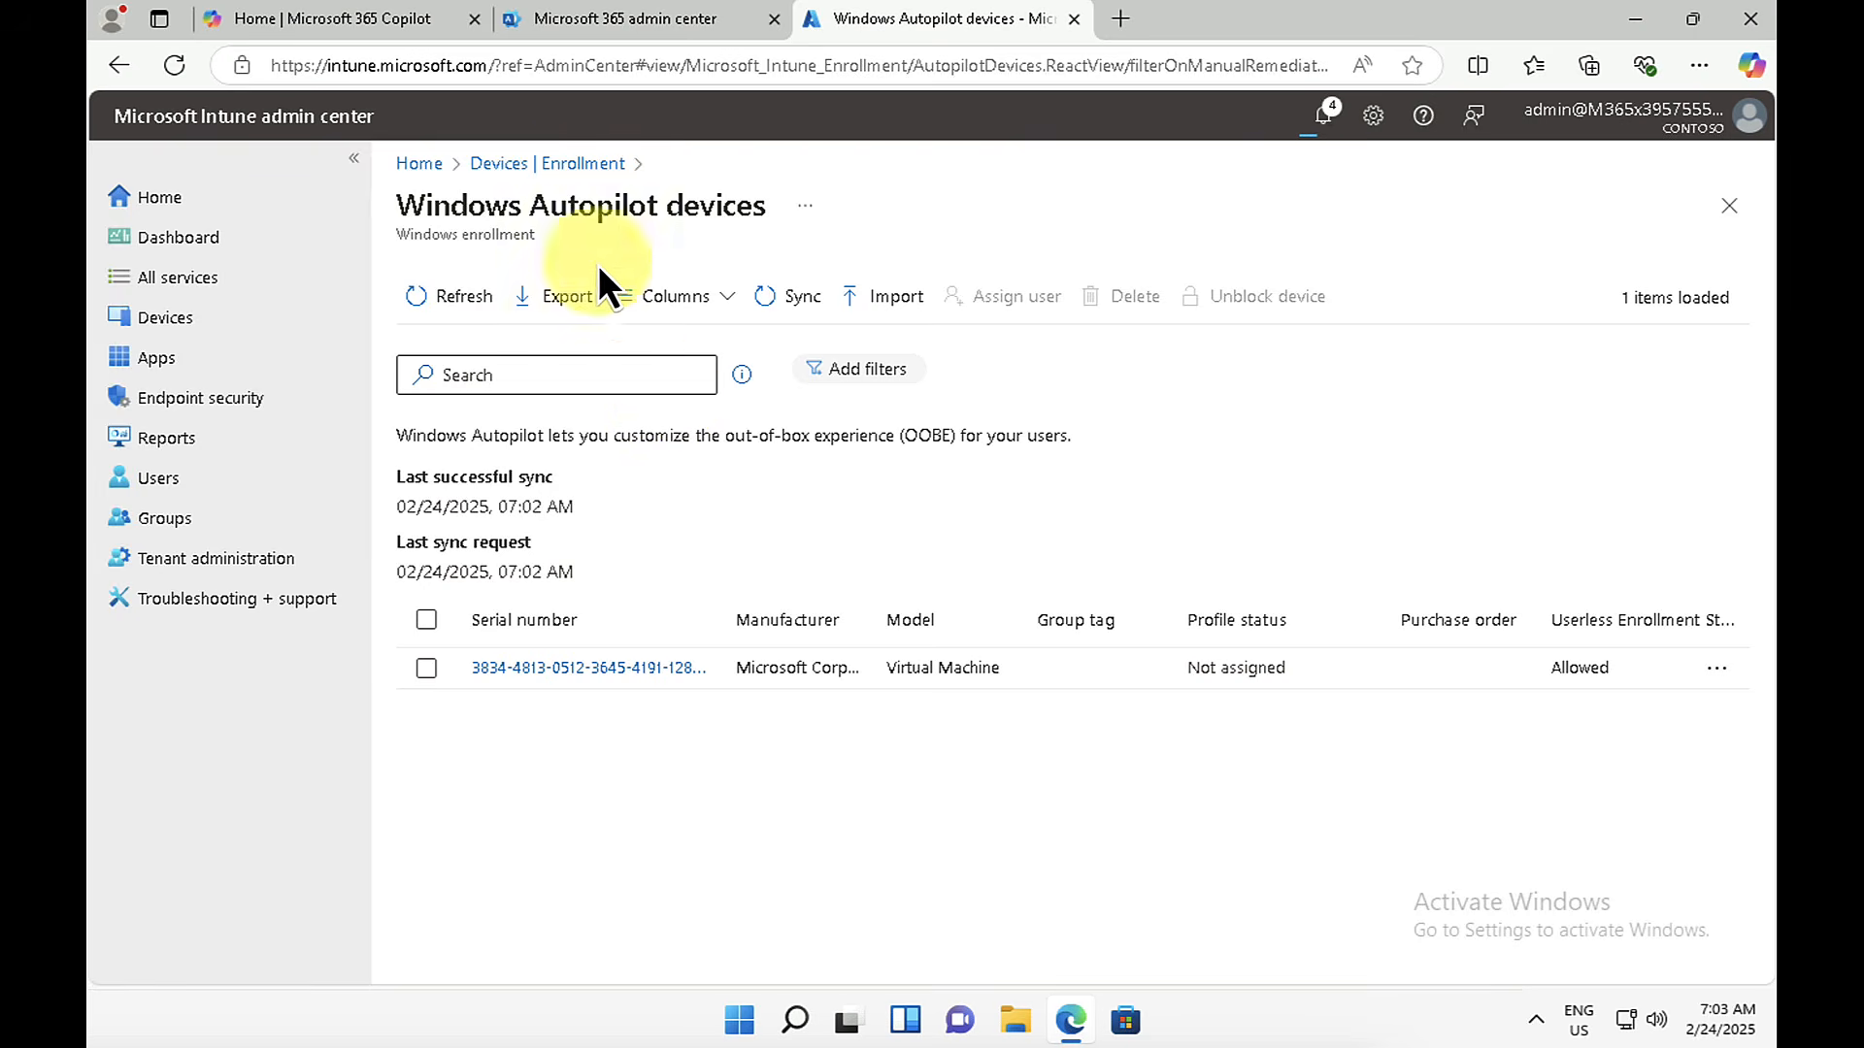
pyautogui.click(557, 162)
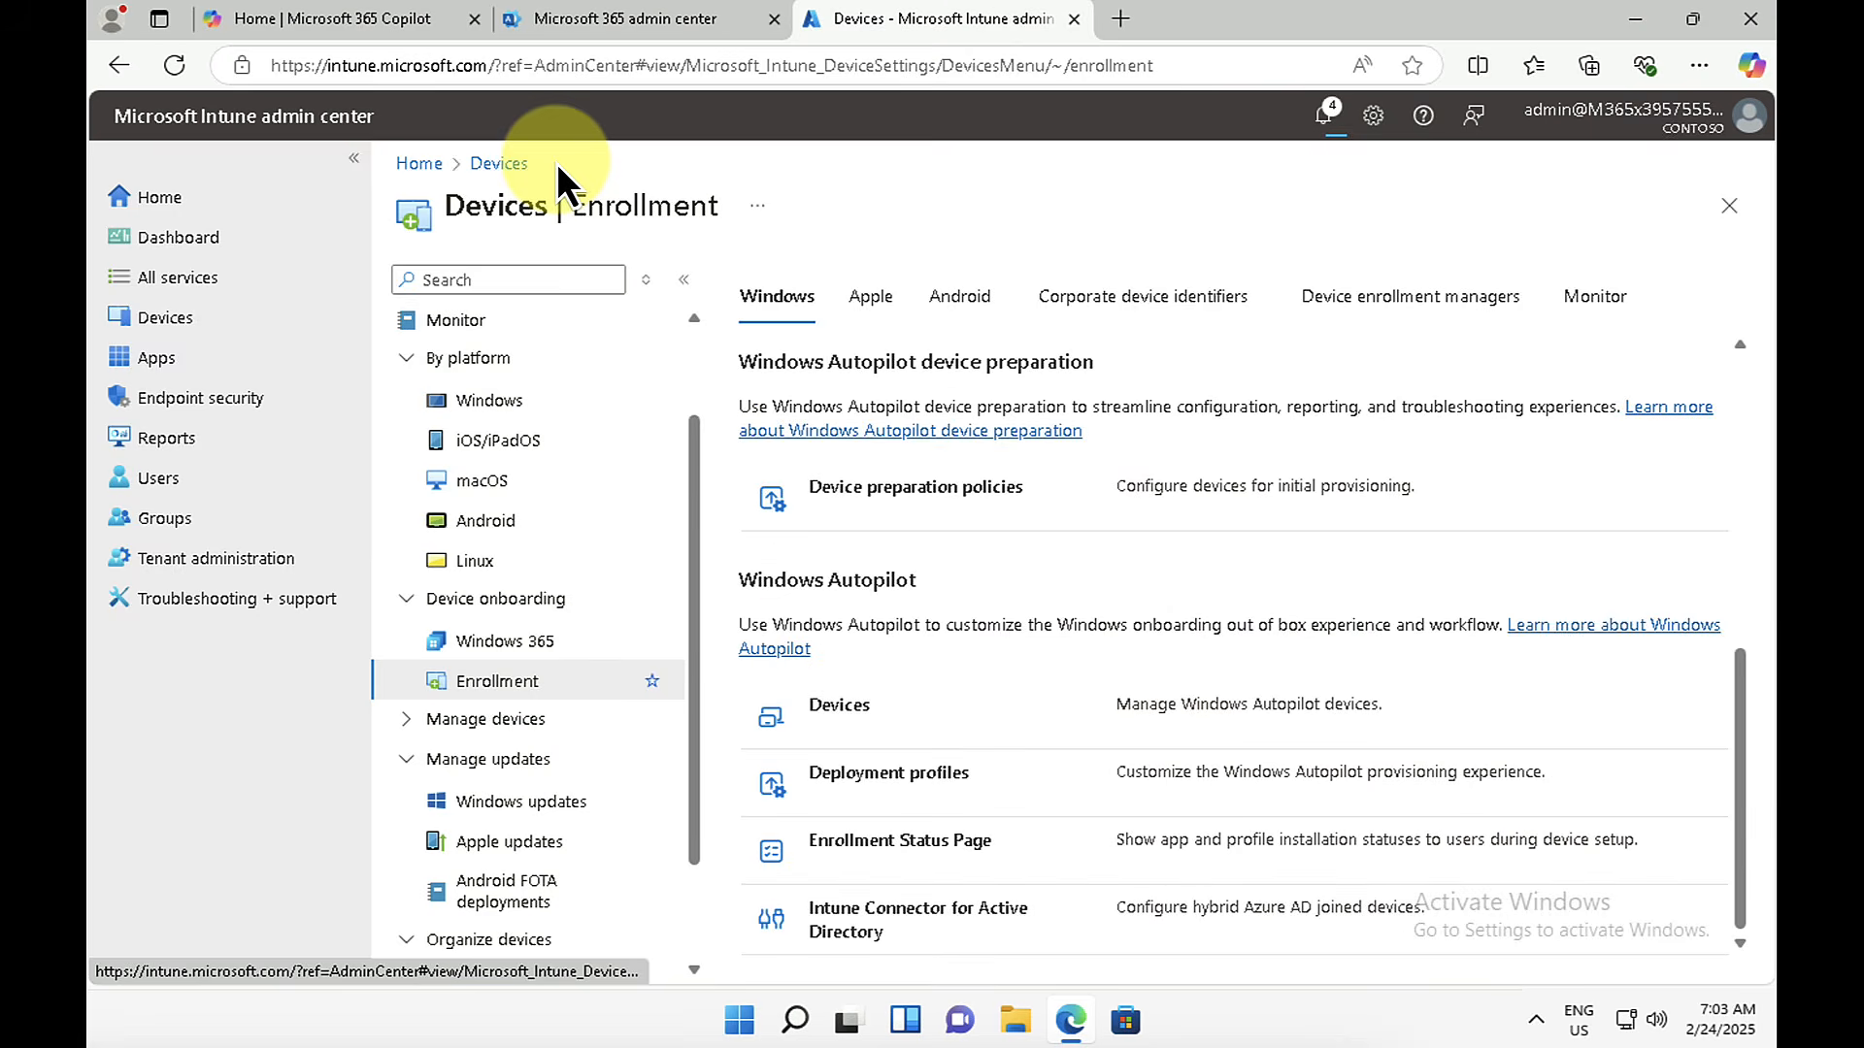
# Step: Start a Windows Autopilot deployment profile for Windows PC named Contoso profile1 and continue to its out-of-box experience settings
pyautogui.click(895, 771)
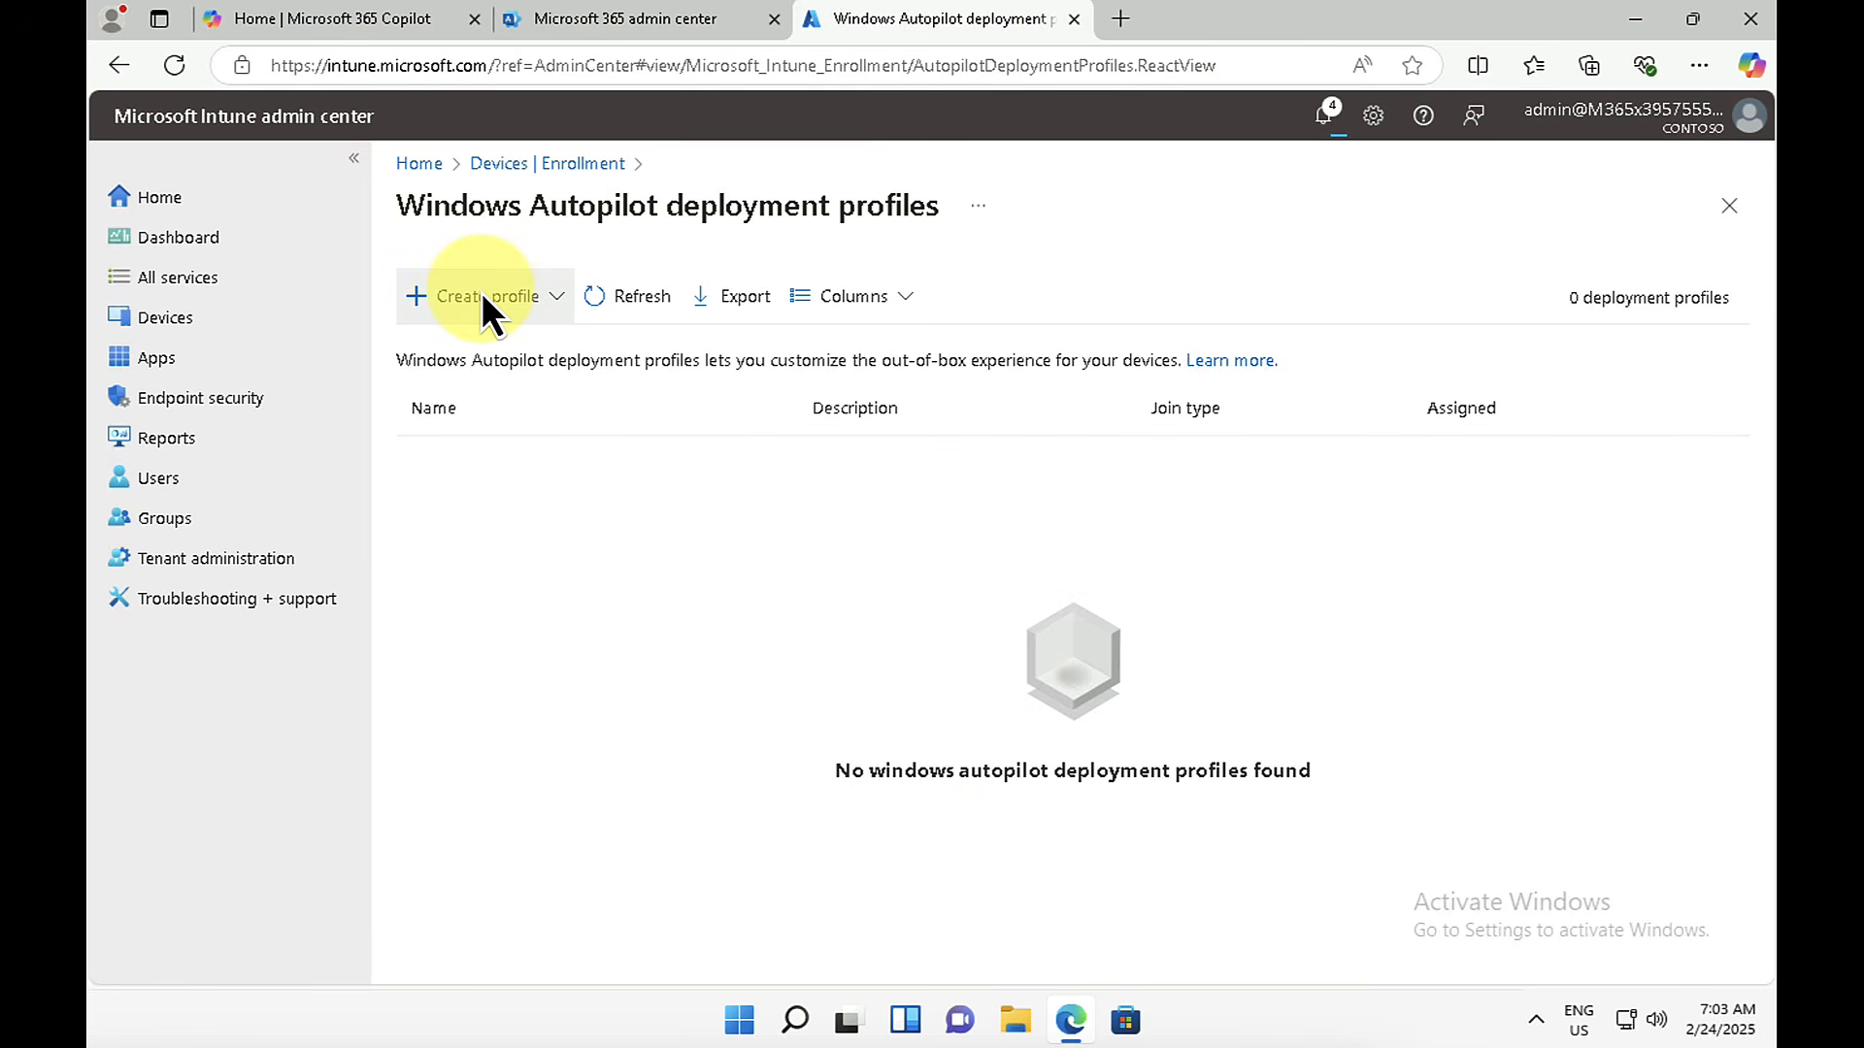
pyautogui.click(481, 293)
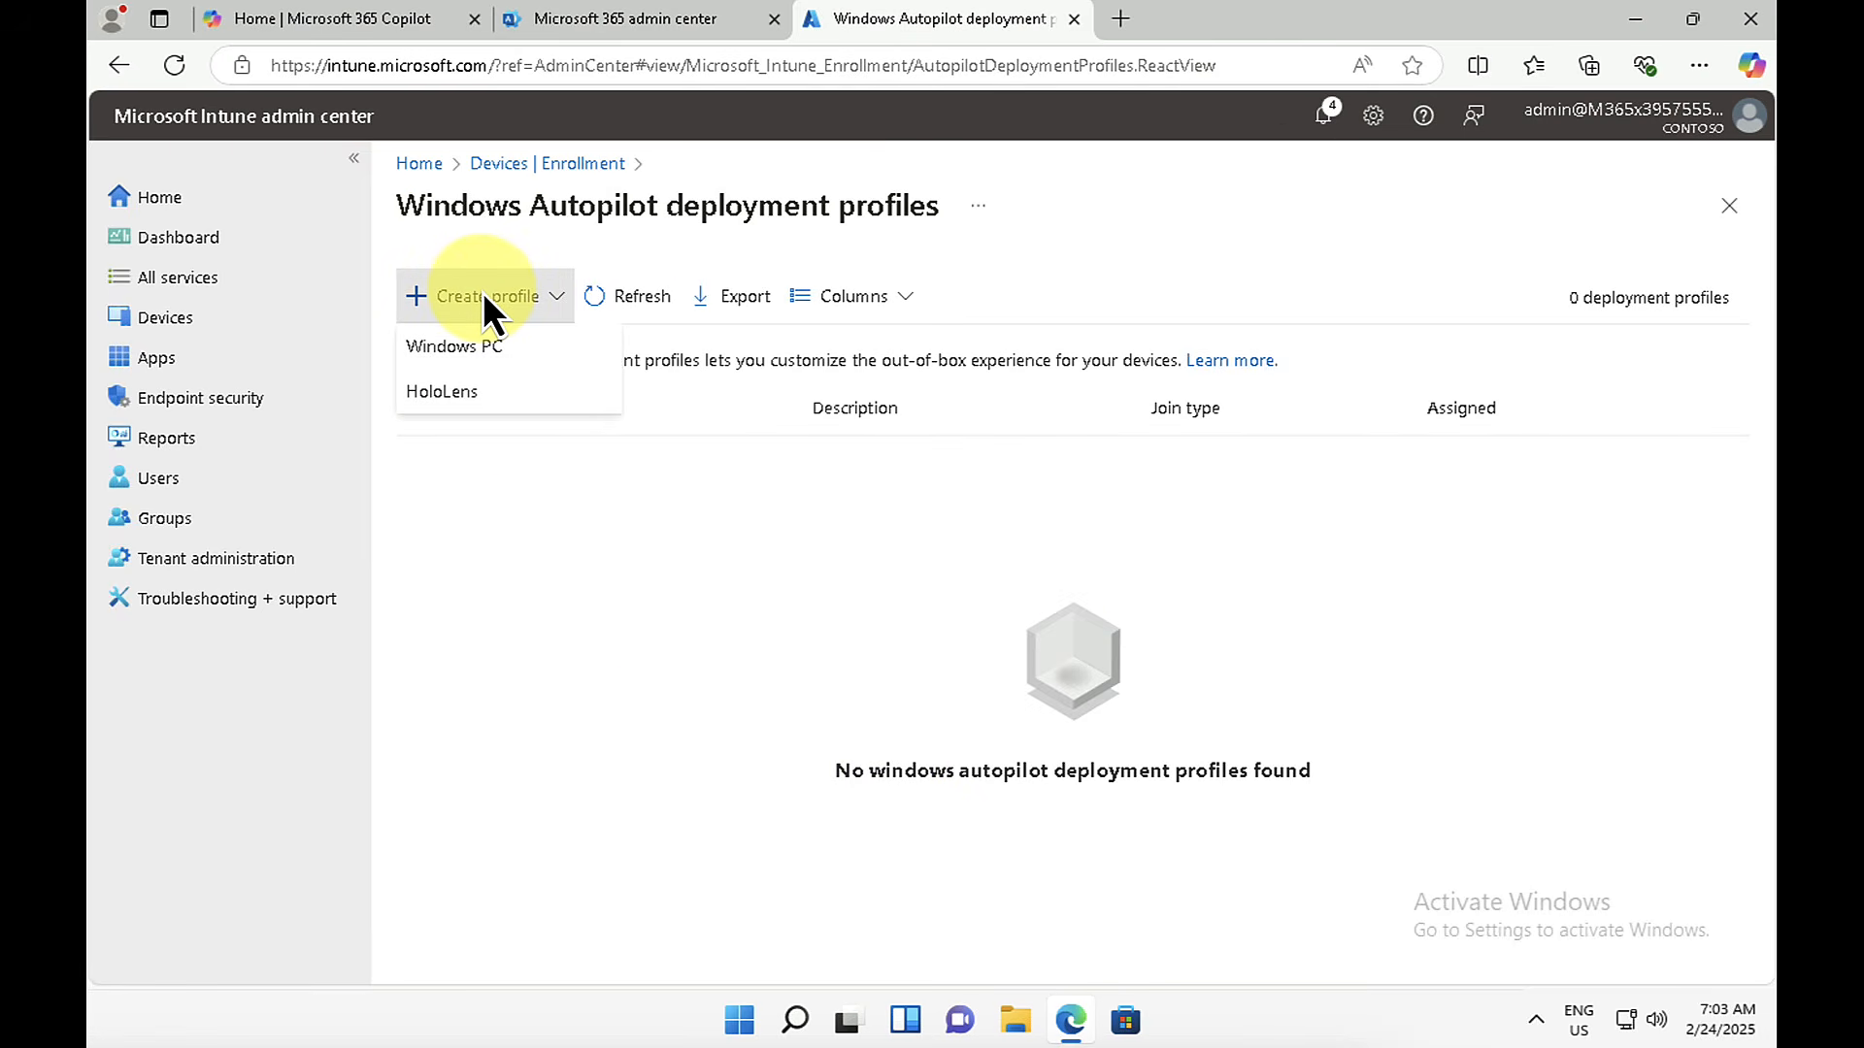
pyautogui.click(453, 345)
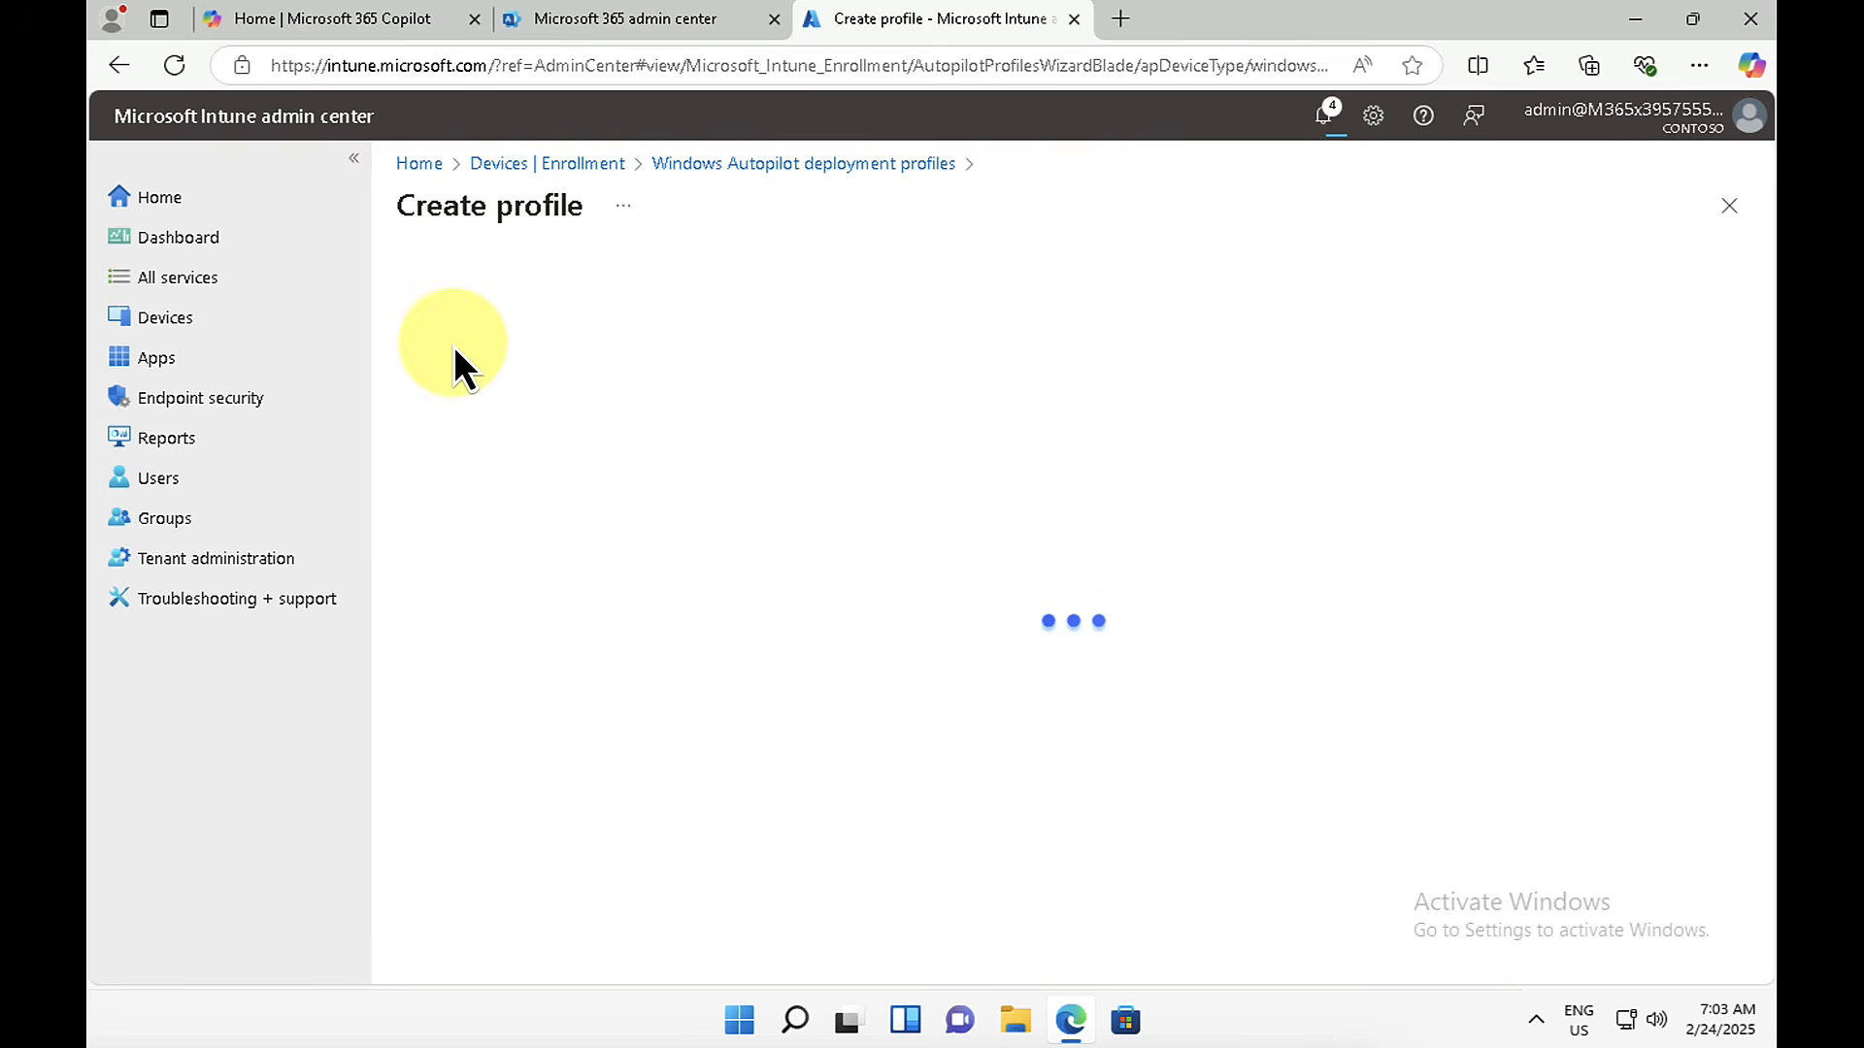
pyautogui.write('Contoso profile1')
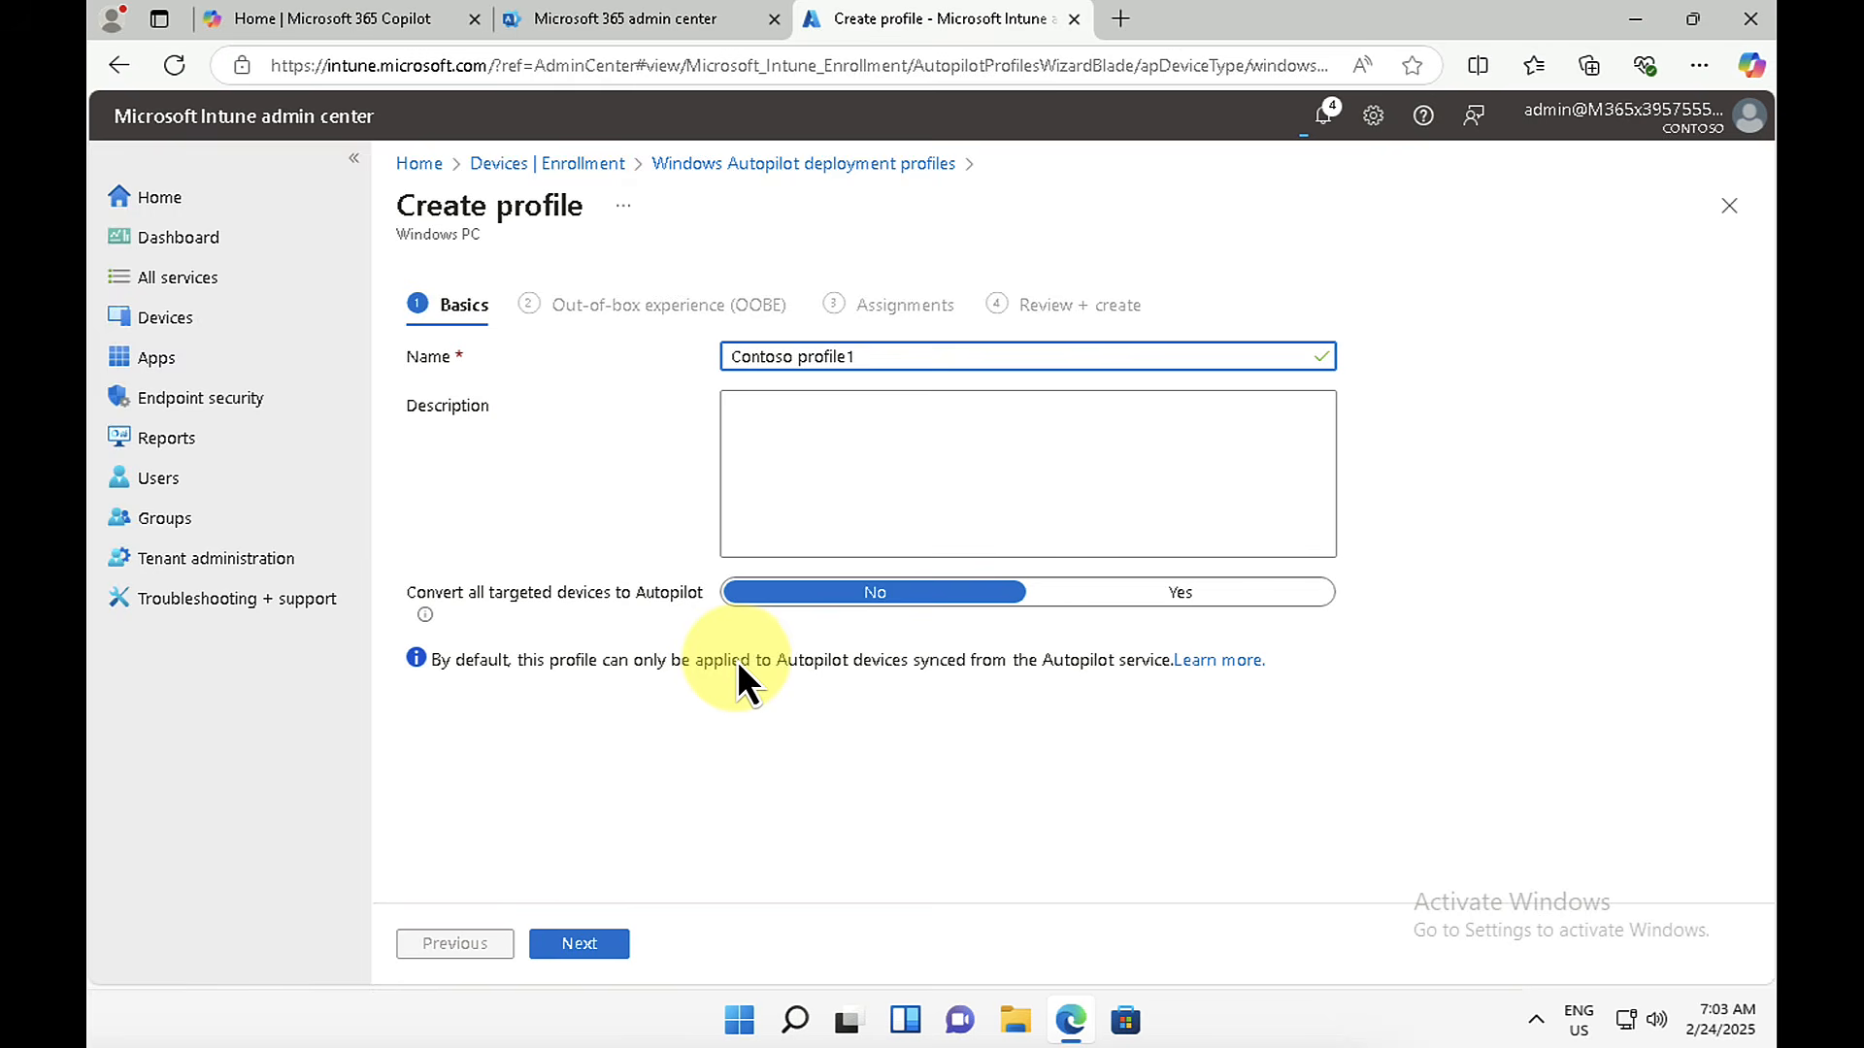
pyautogui.click(579, 944)
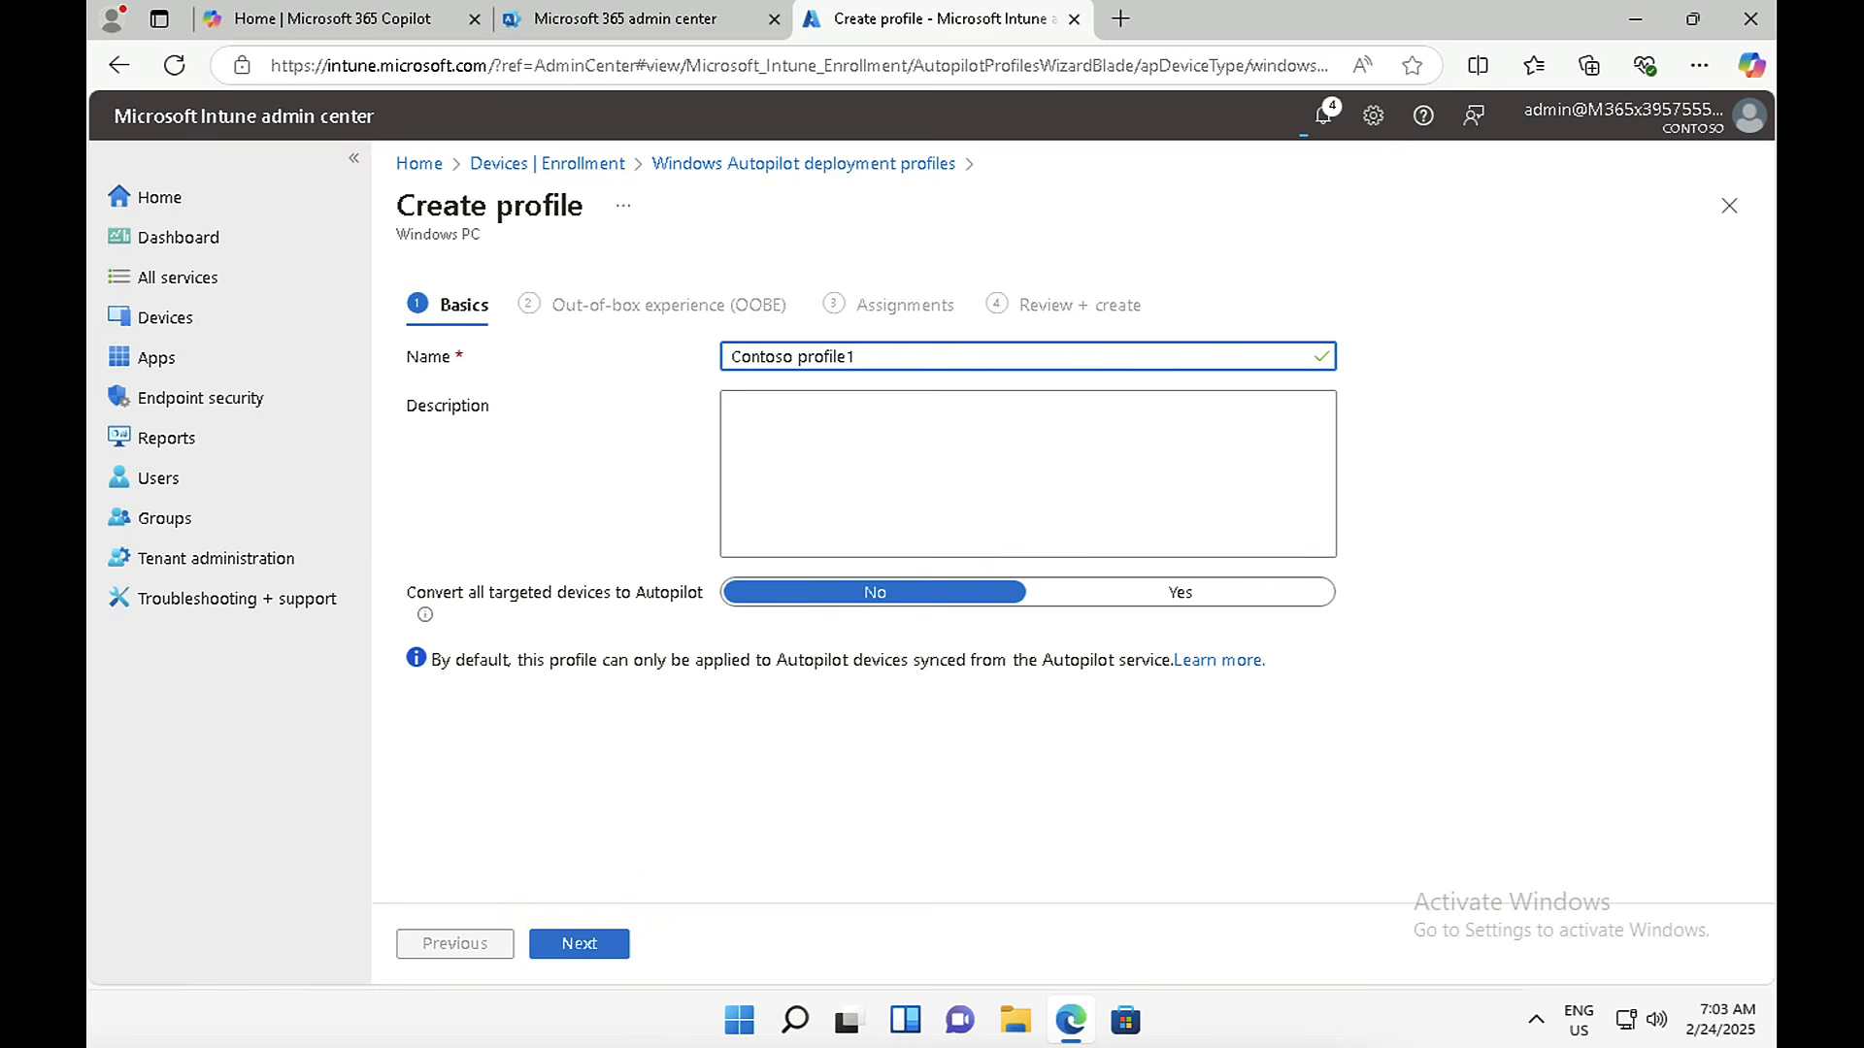
pyautogui.click(570, 945)
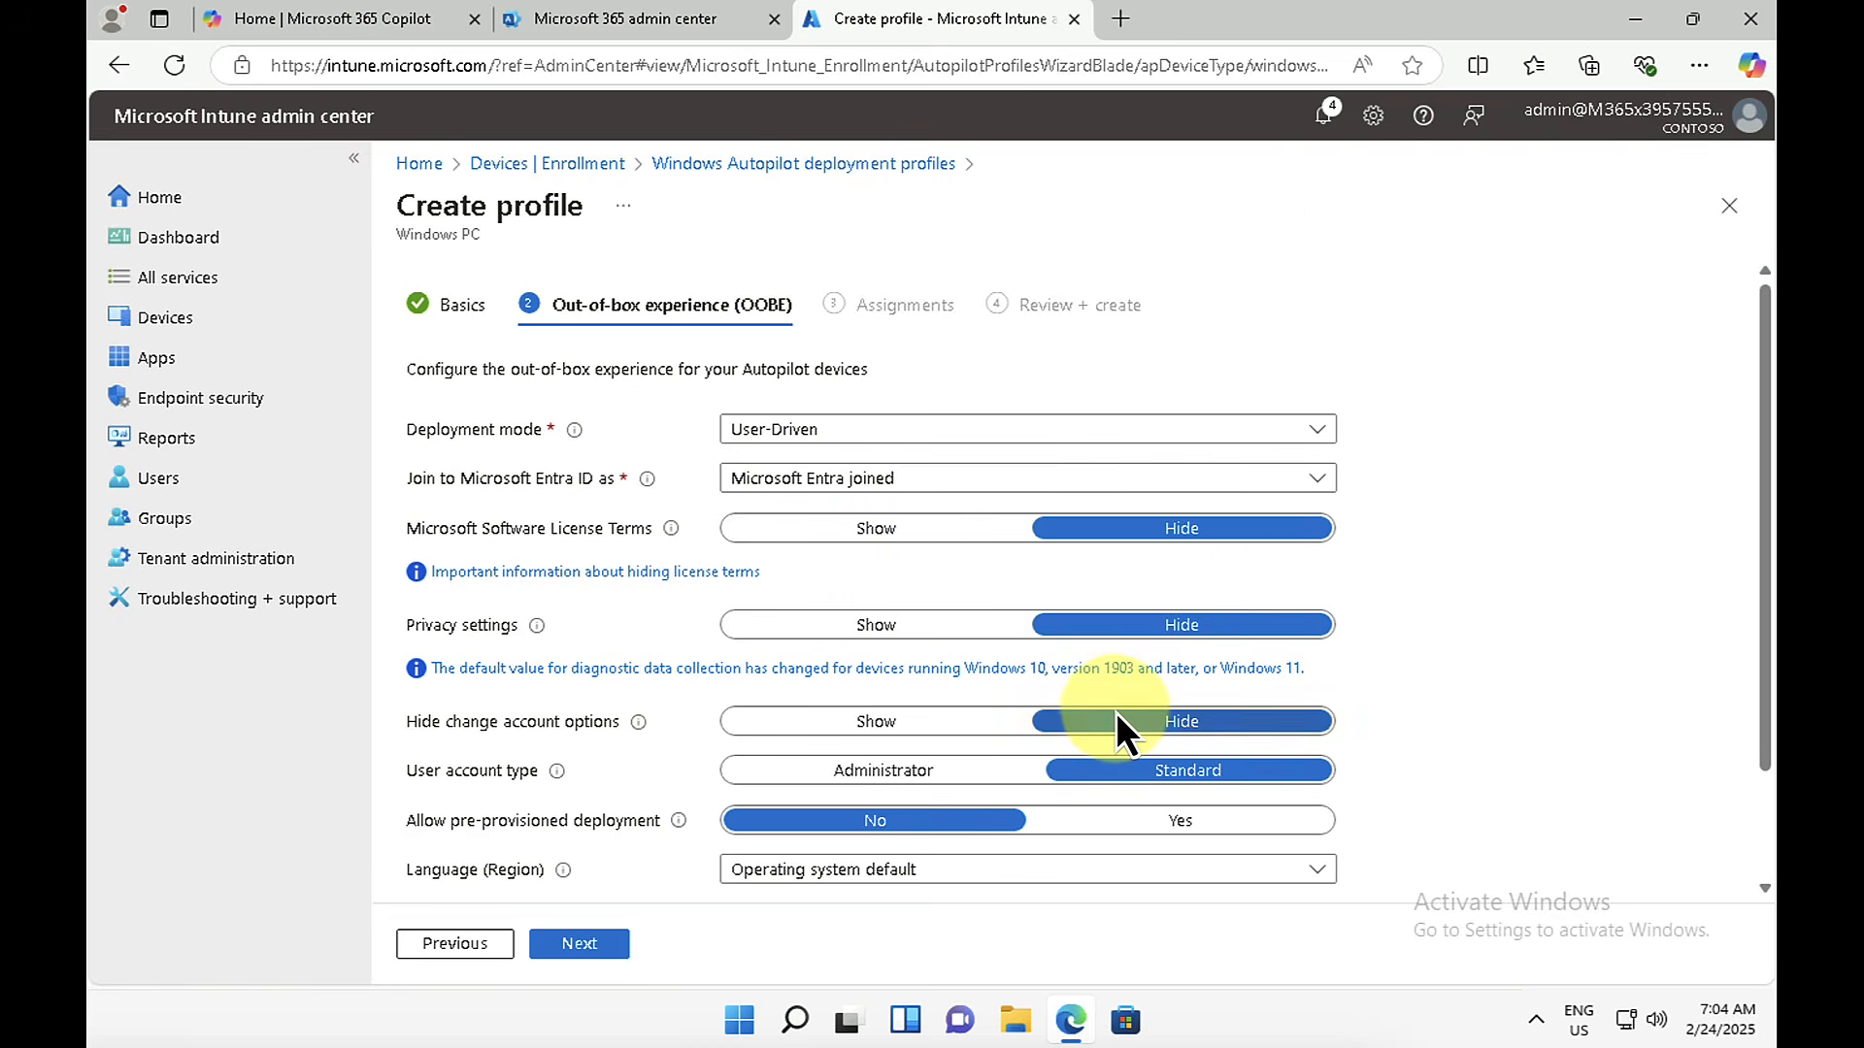
# Step: Set the profile's user account type to Administrator and check the language options, leaving Operating system default selected
pyautogui.scroll(-2, 1115, 718)
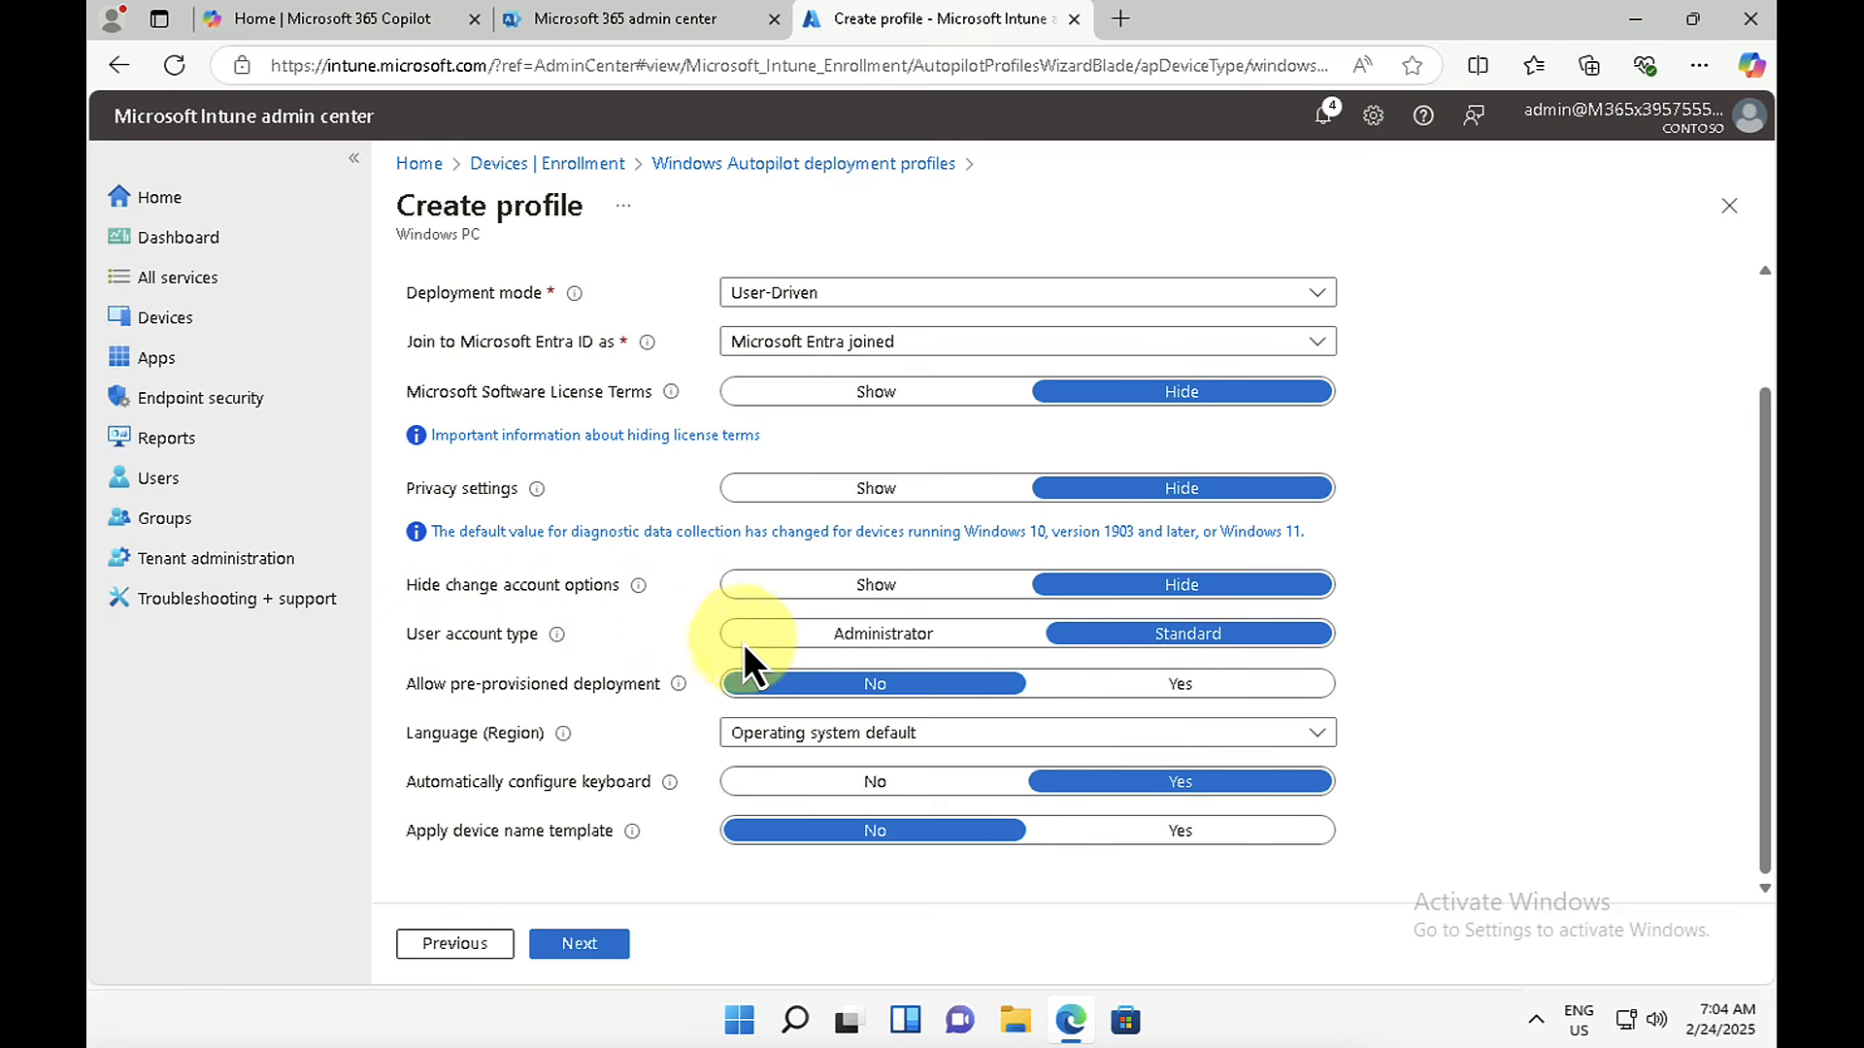
pyautogui.click(831, 642)
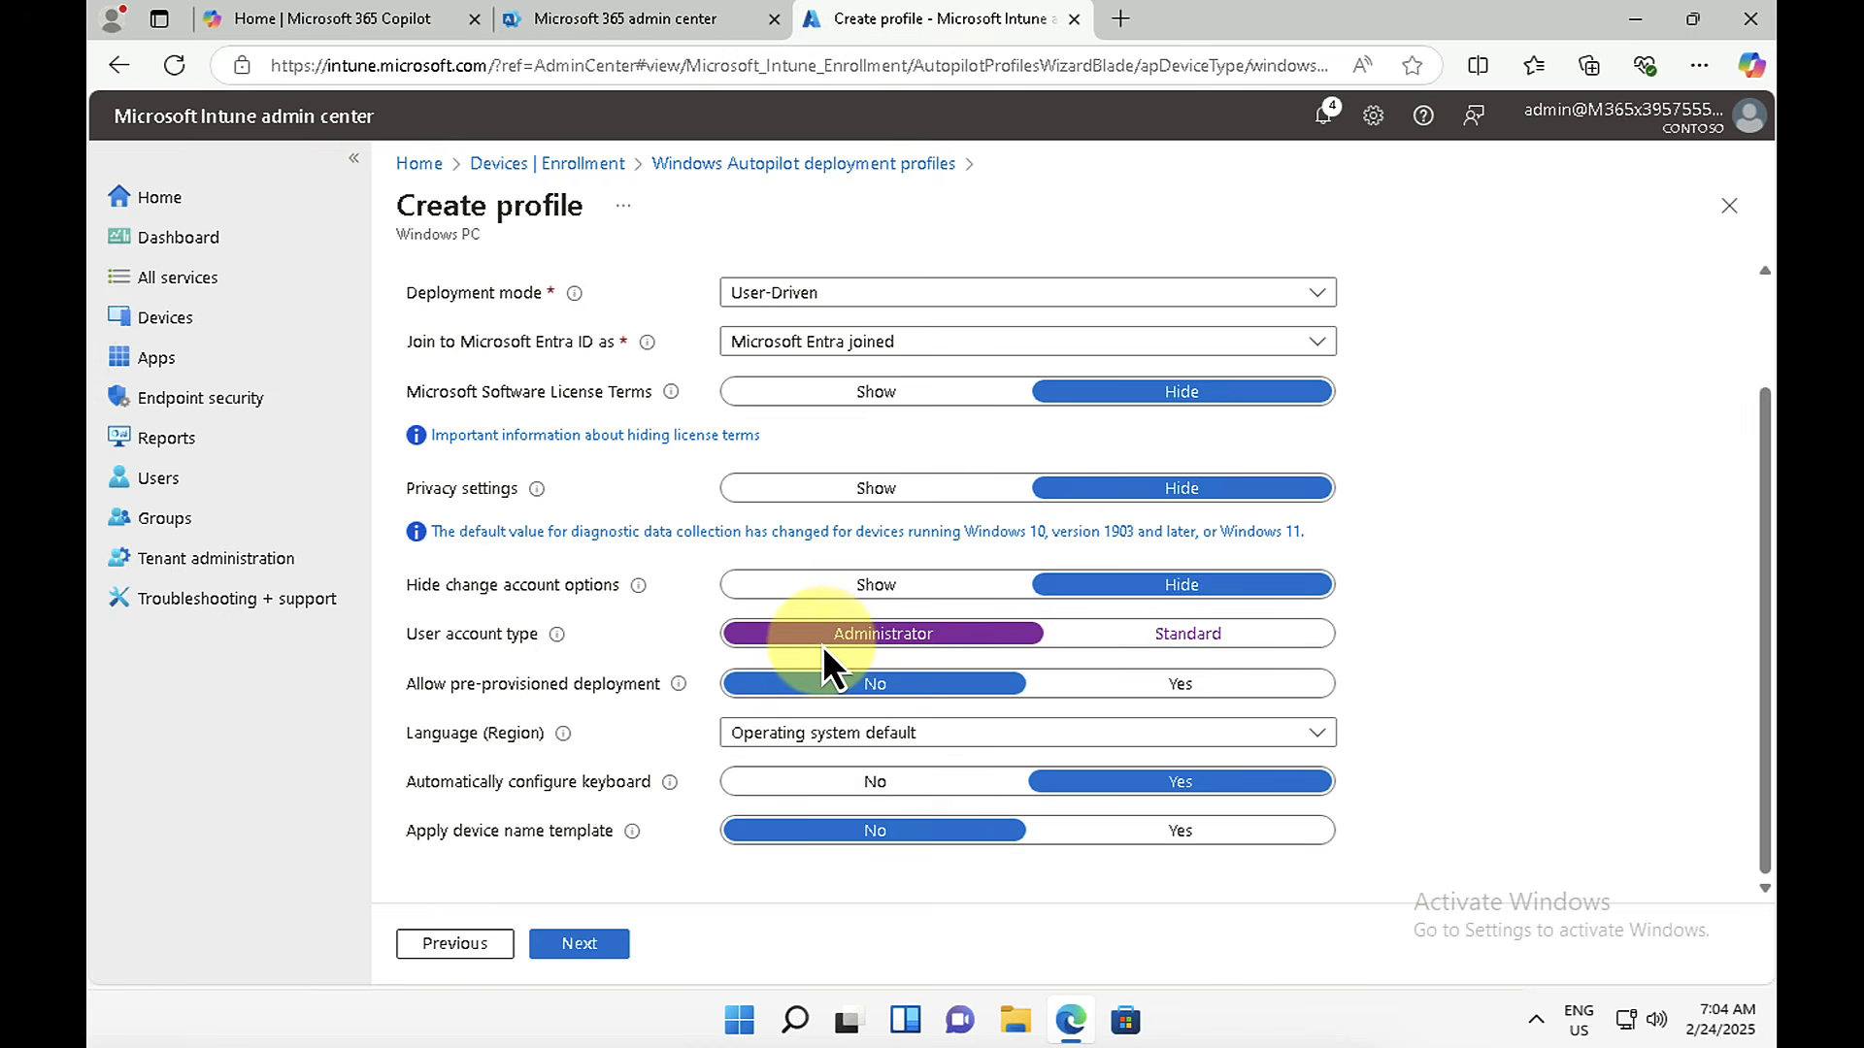
pyautogui.click(1119, 742)
pyautogui.click(1118, 742)
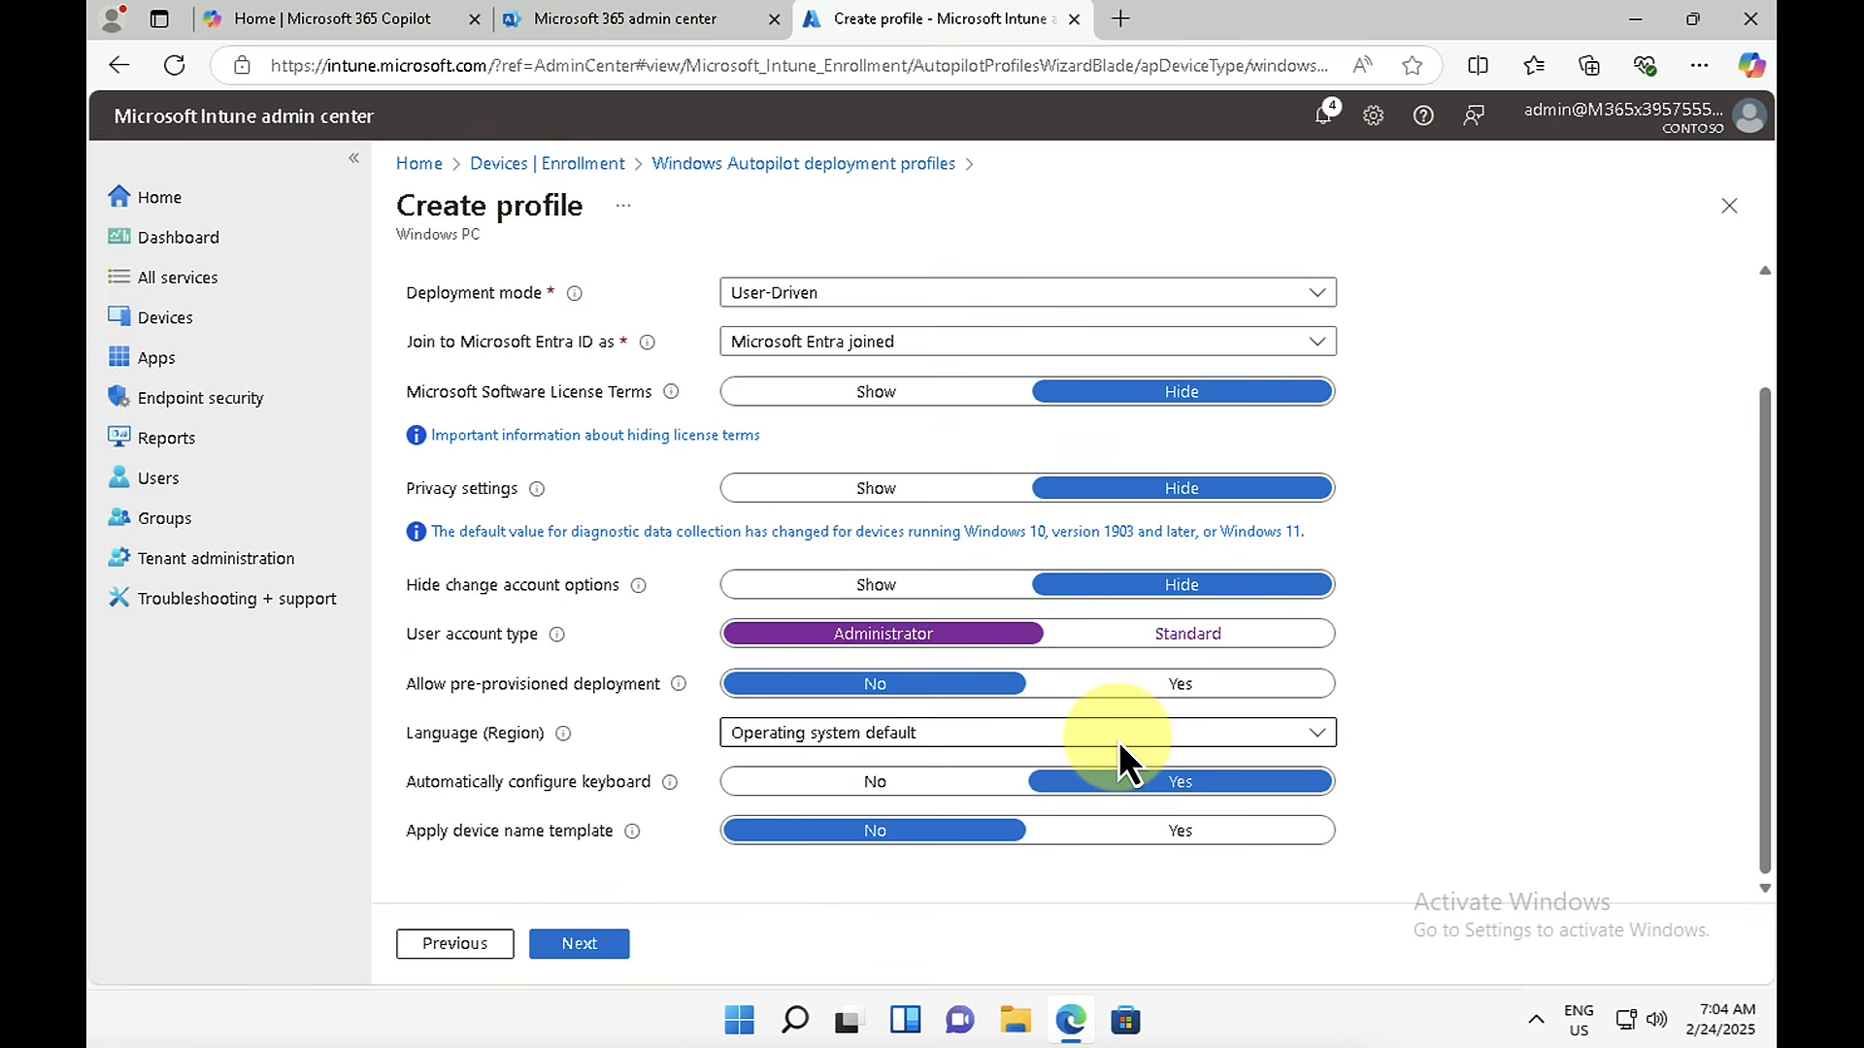
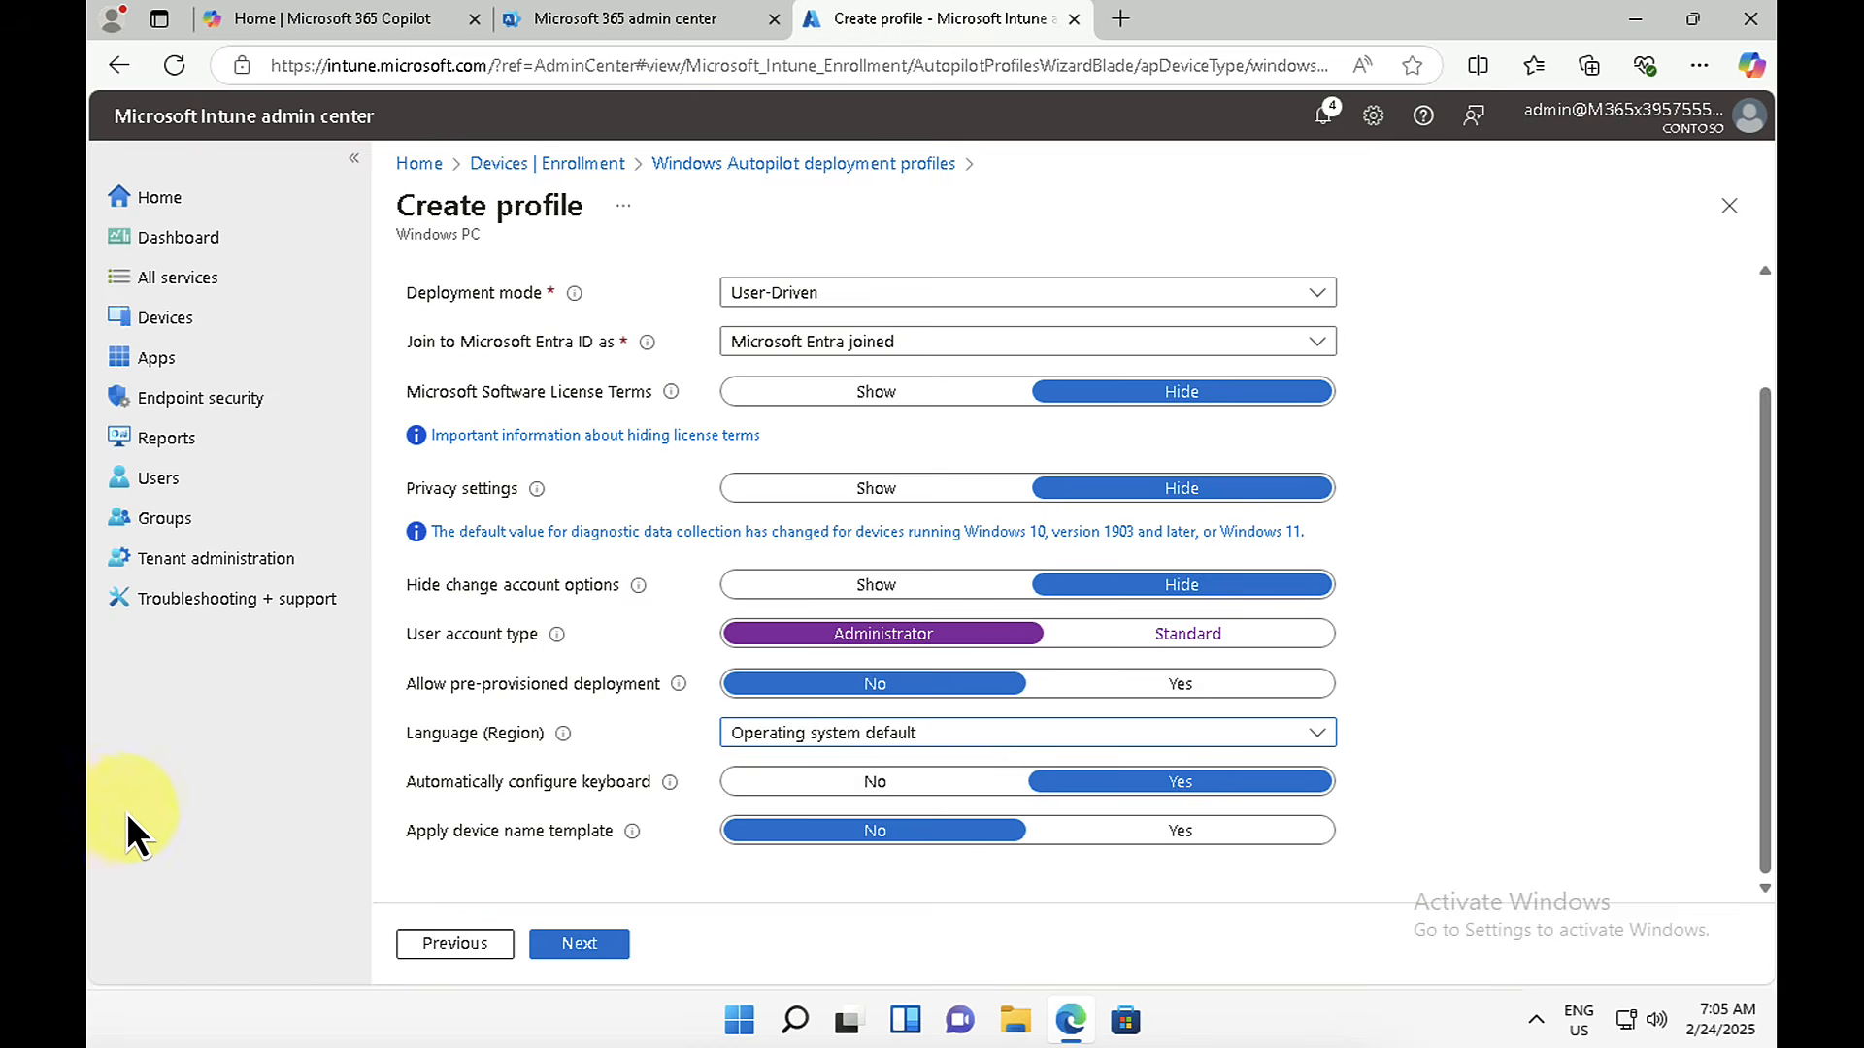
# Step: Assign the Contoso profile1 deployment profile to the IT Devices group and create the profile
pyautogui.click(592, 948)
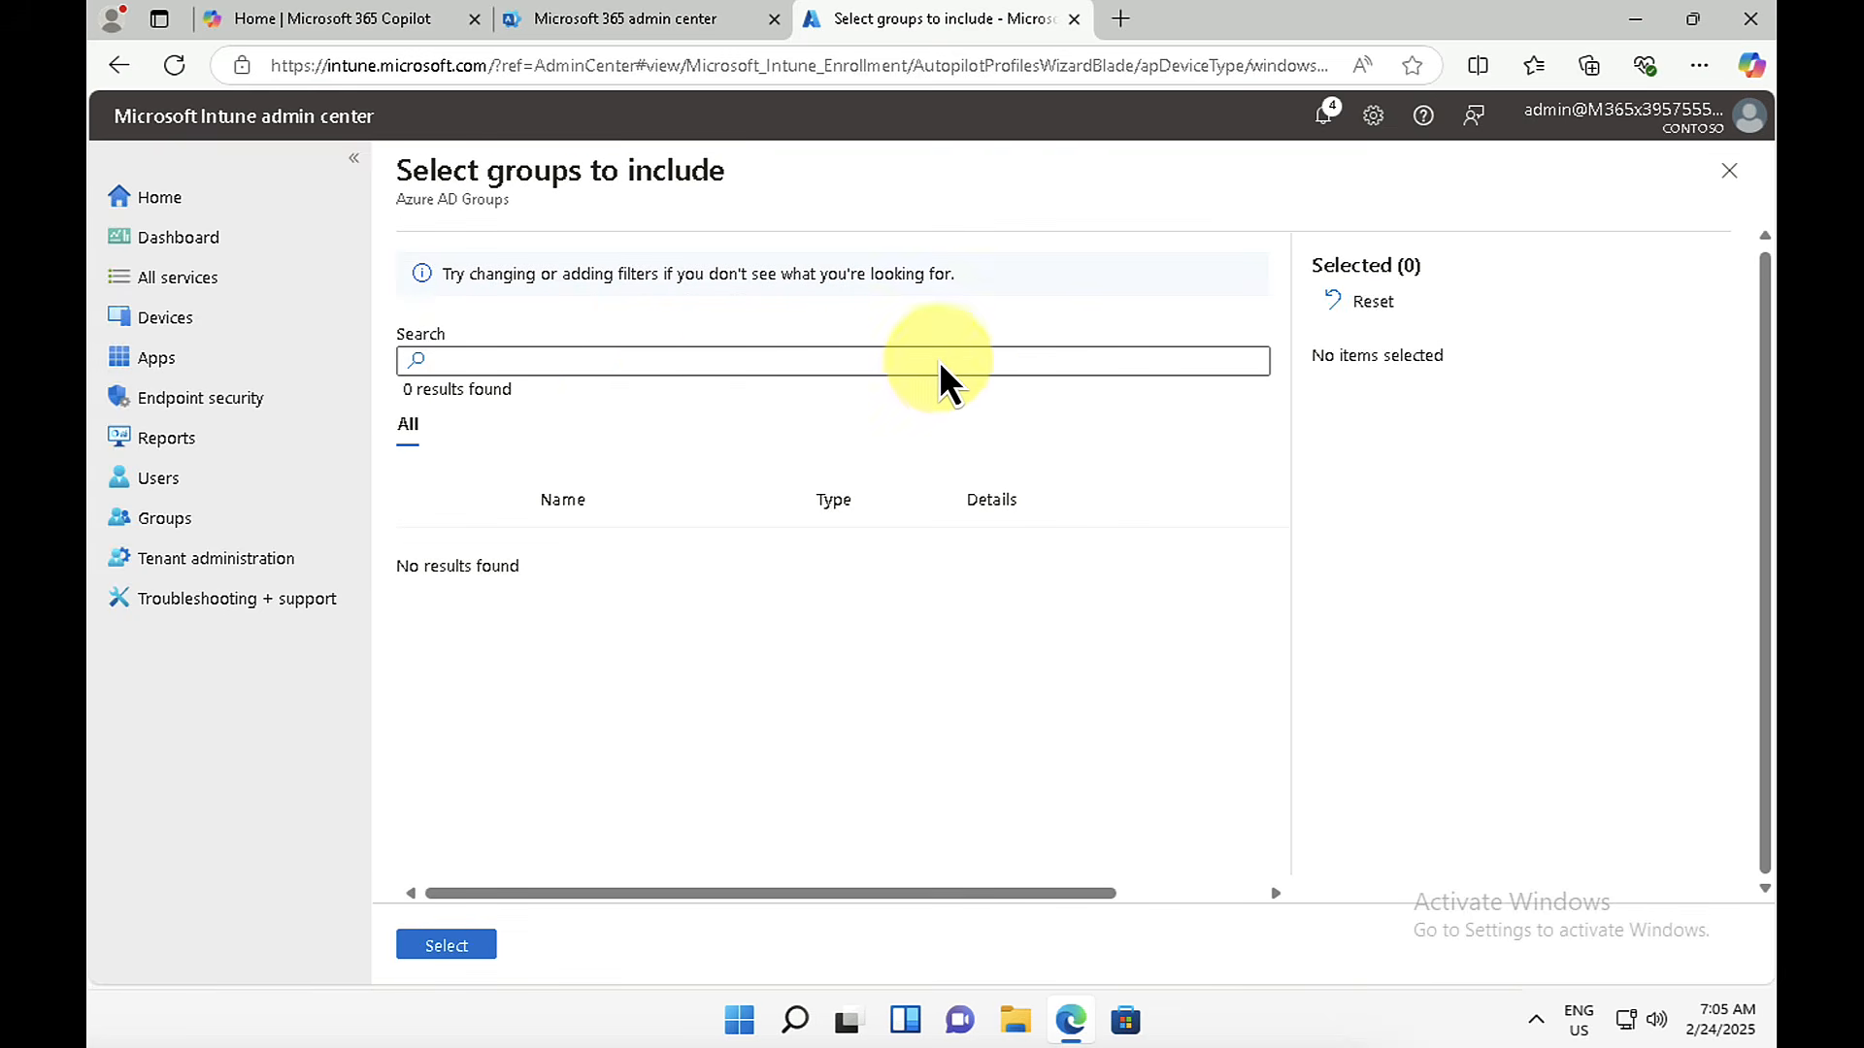
pyautogui.click(514, 364)
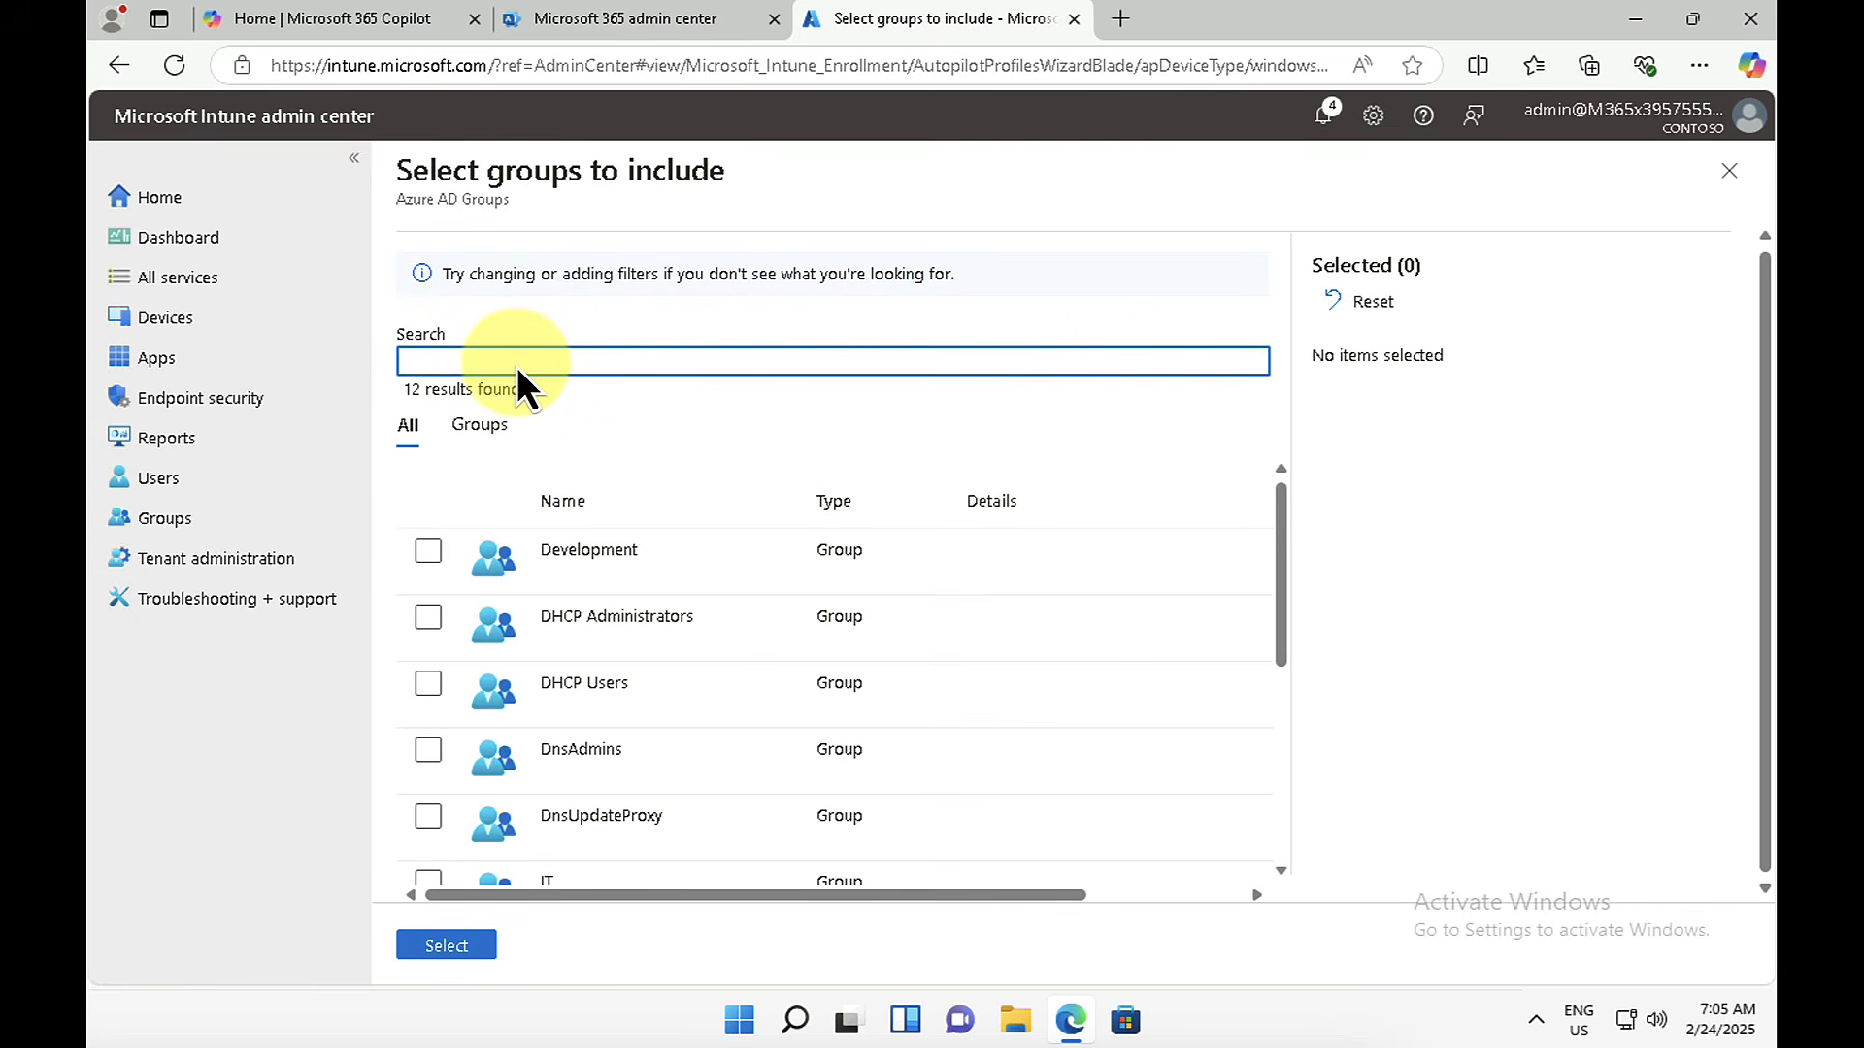
pyautogui.write('IT DEVICES')
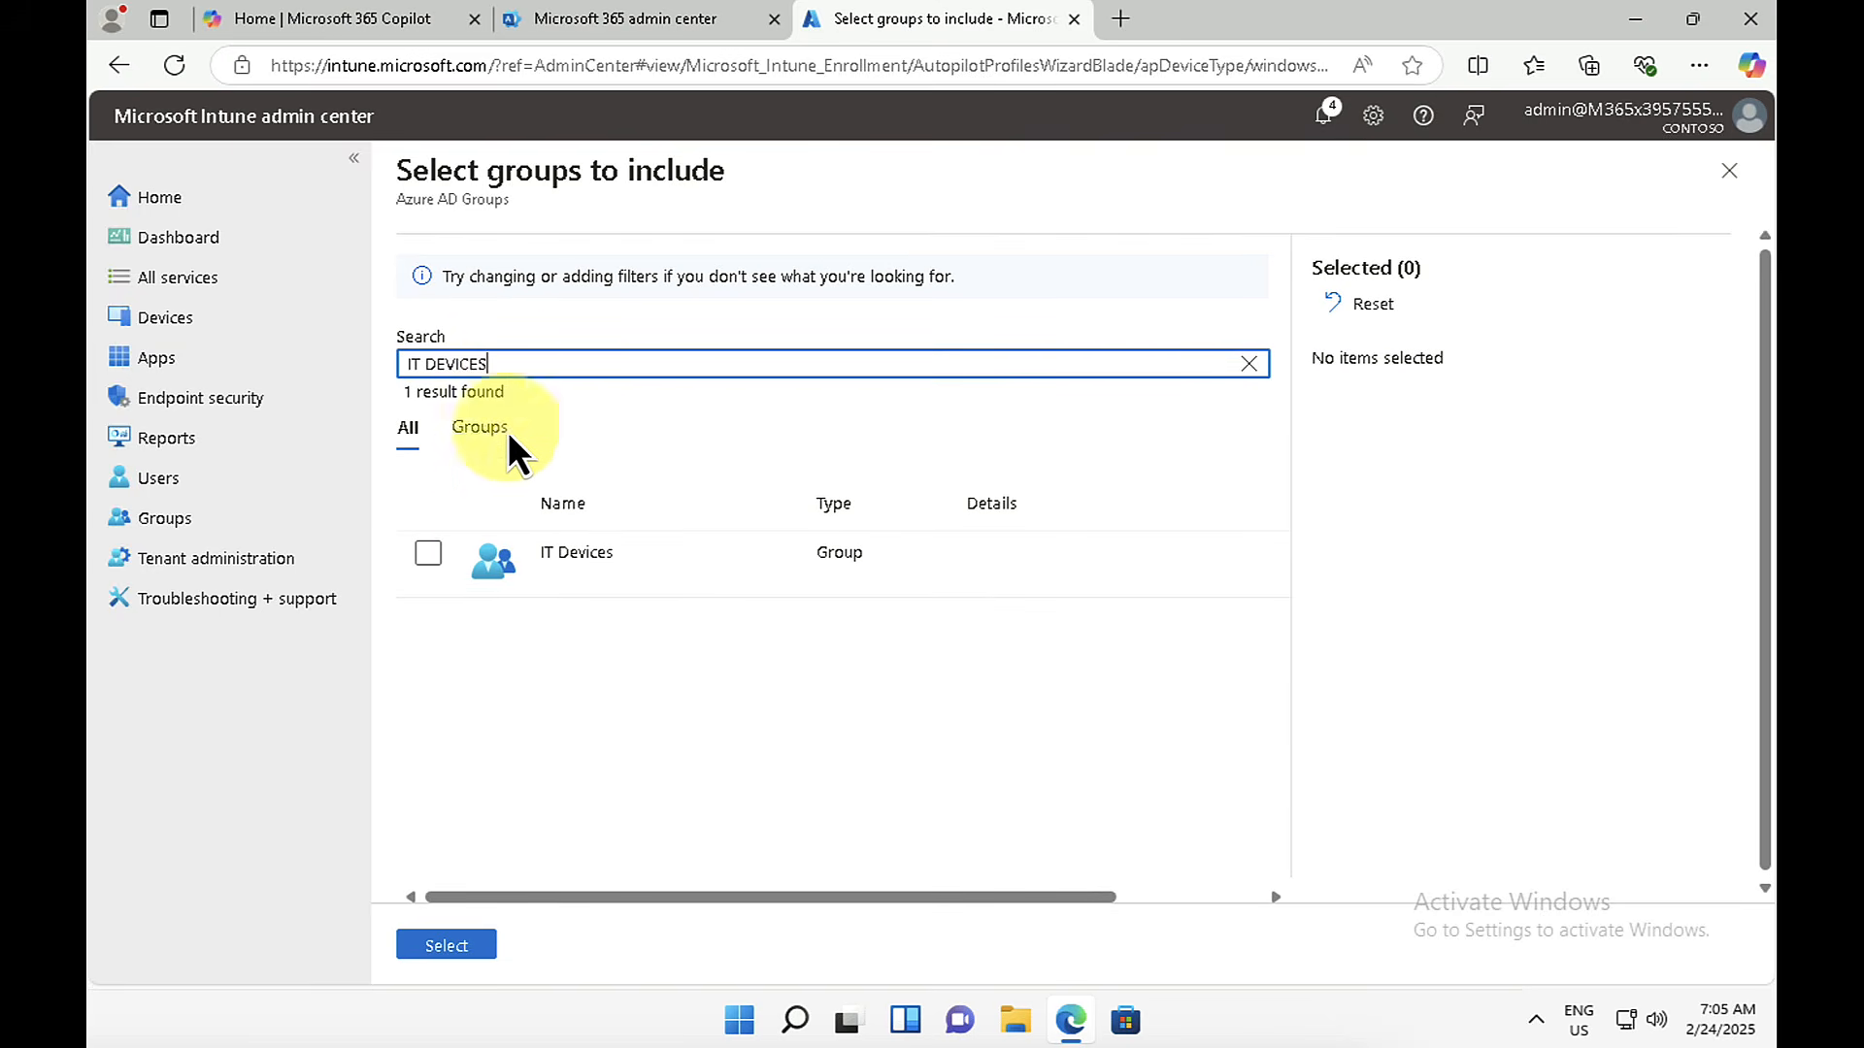
pyautogui.click(427, 555)
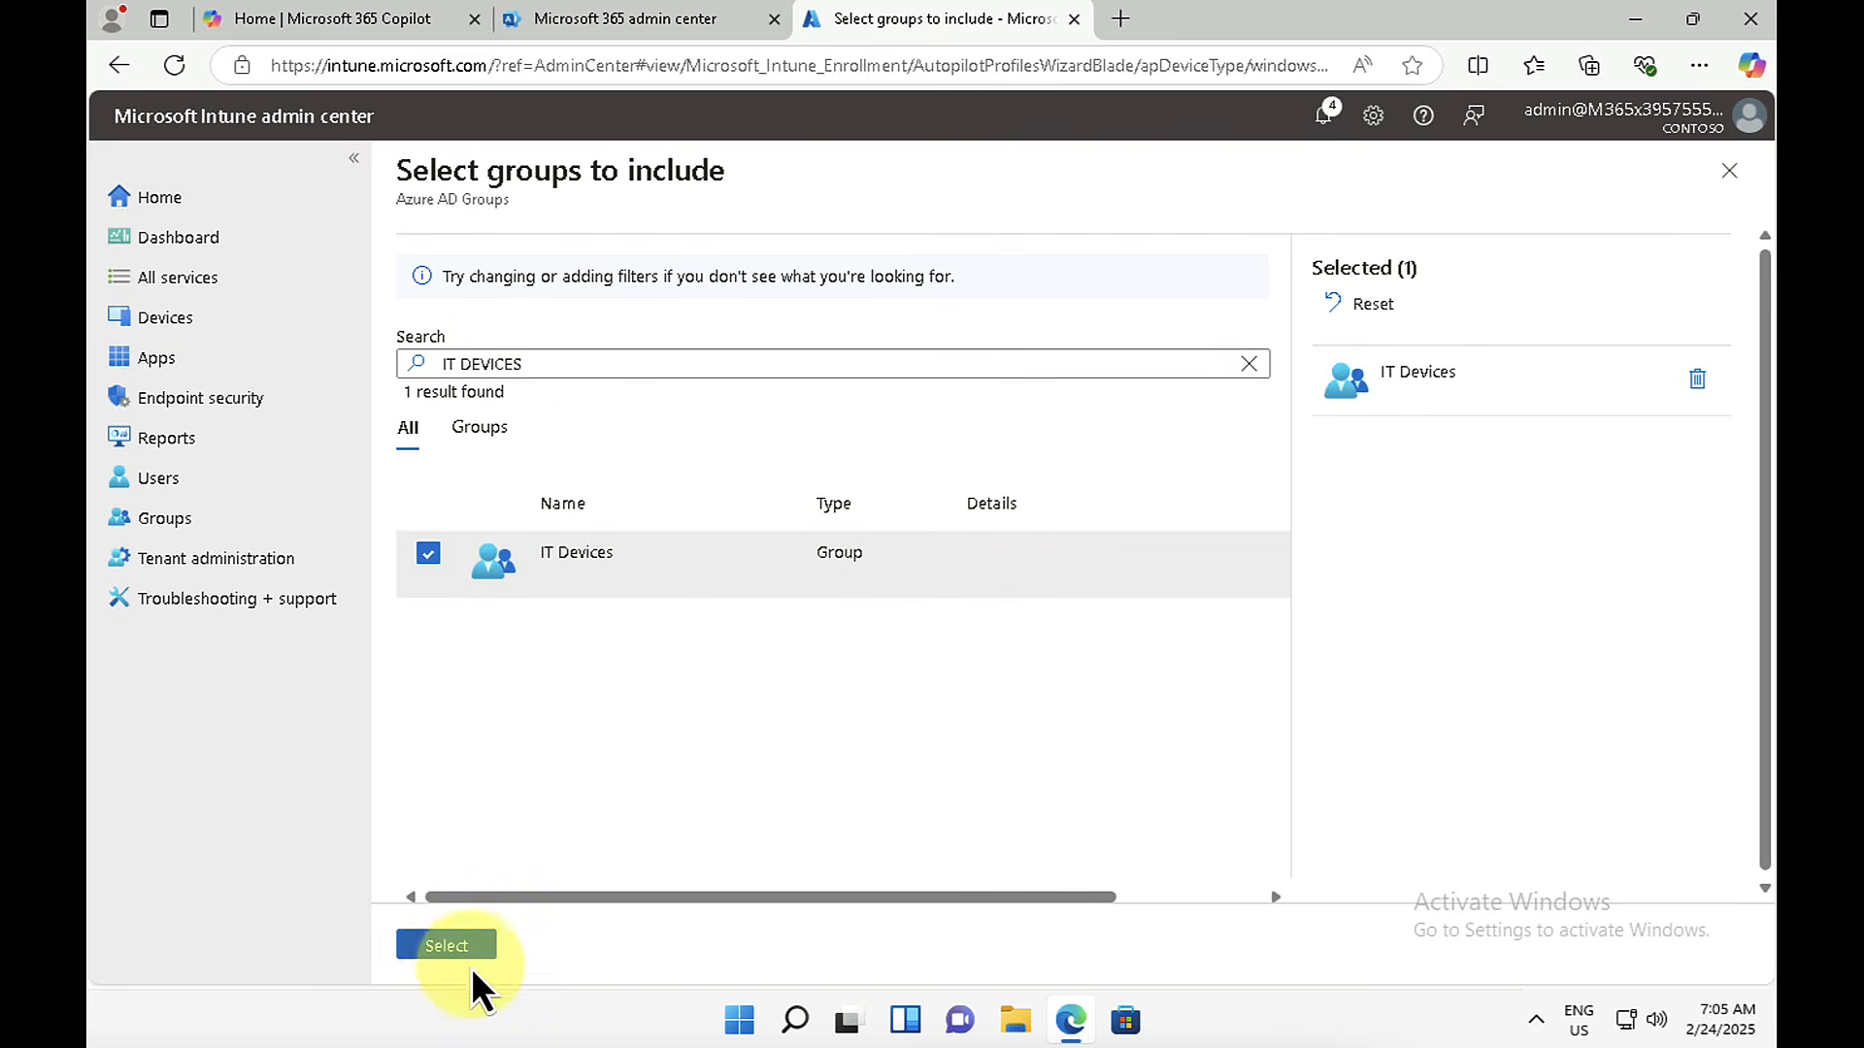
pyautogui.click(447, 945)
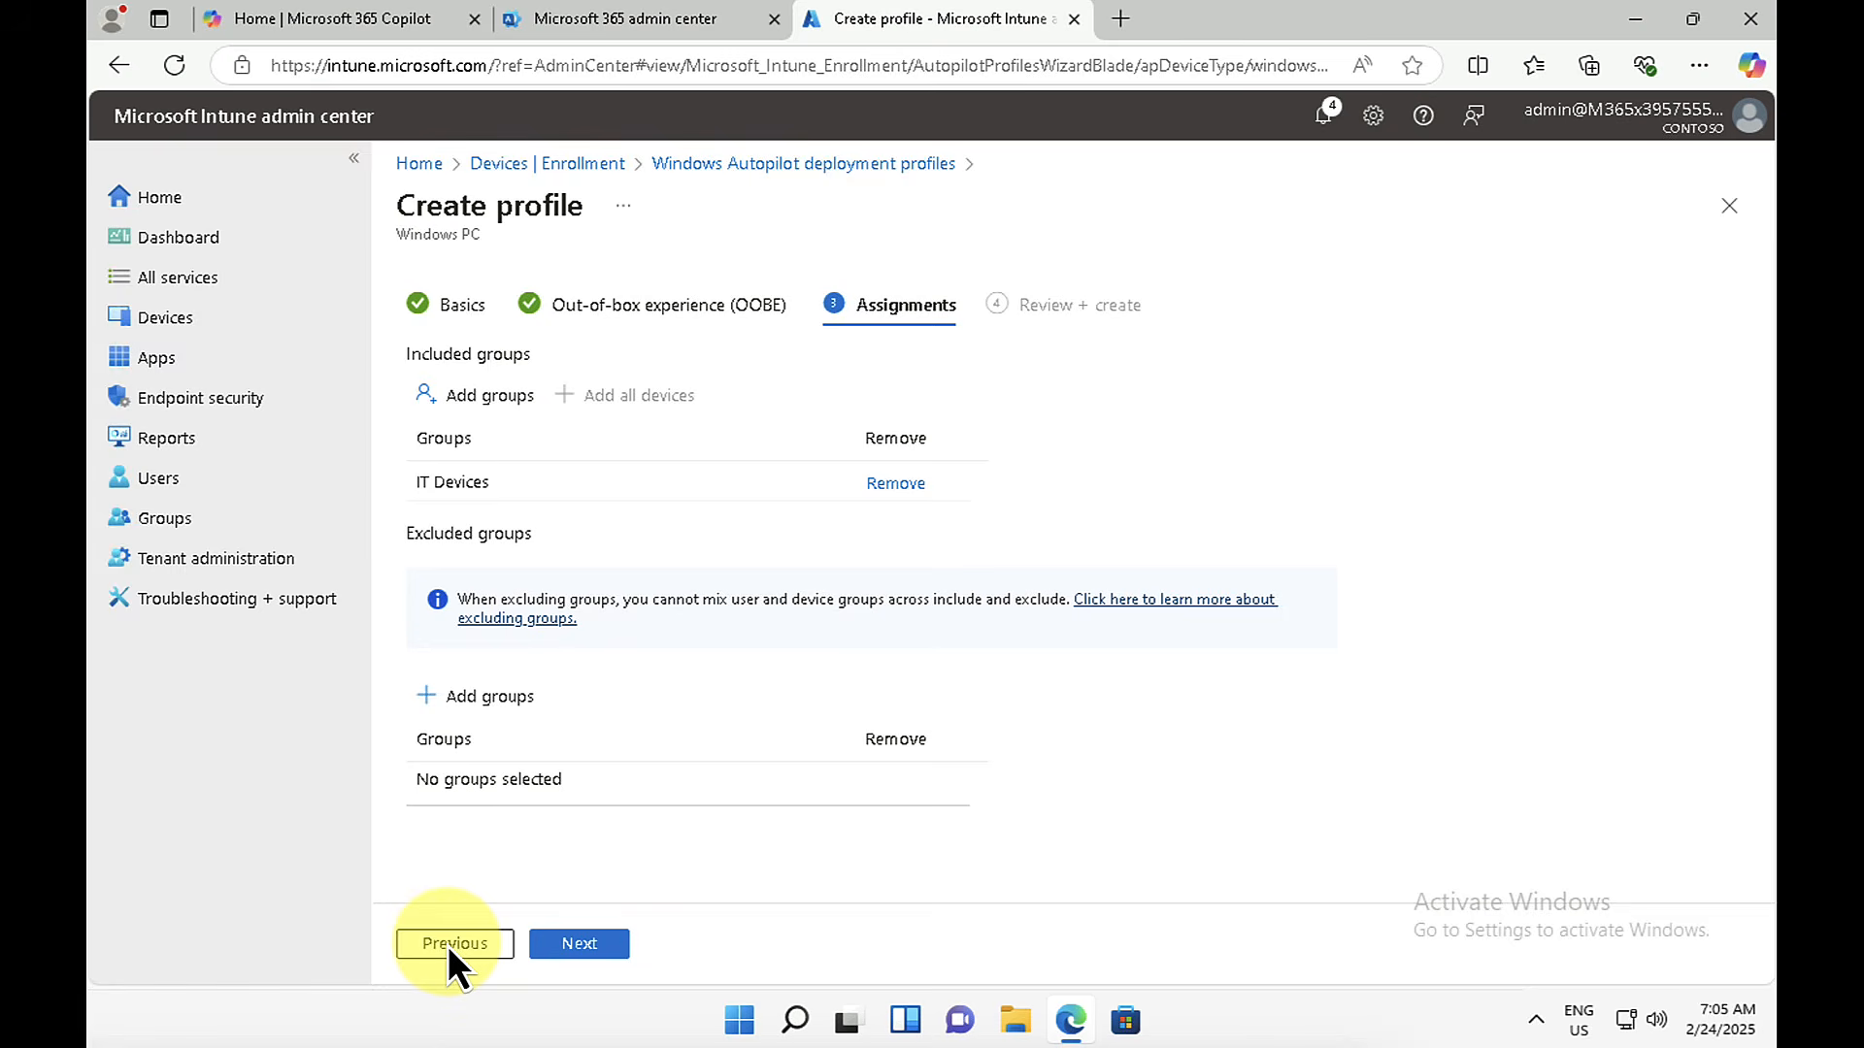
pyautogui.click(578, 949)
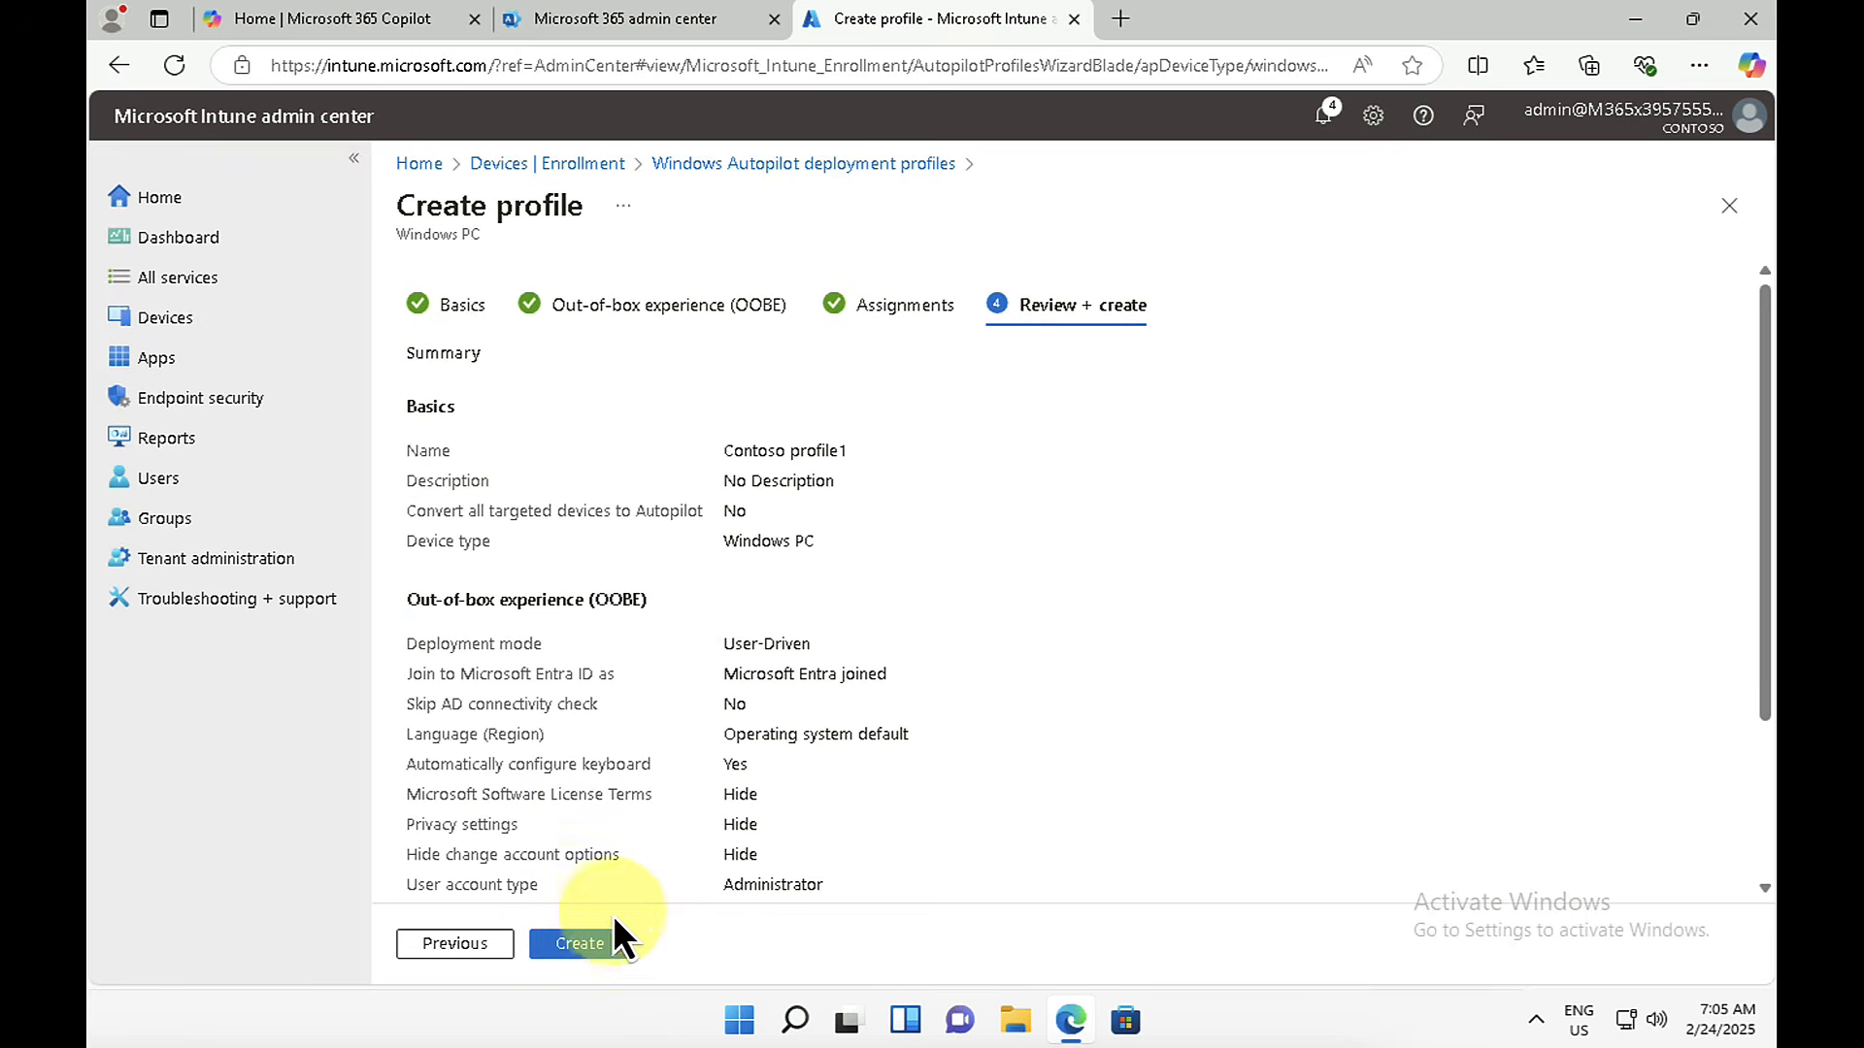
pyautogui.click(582, 945)
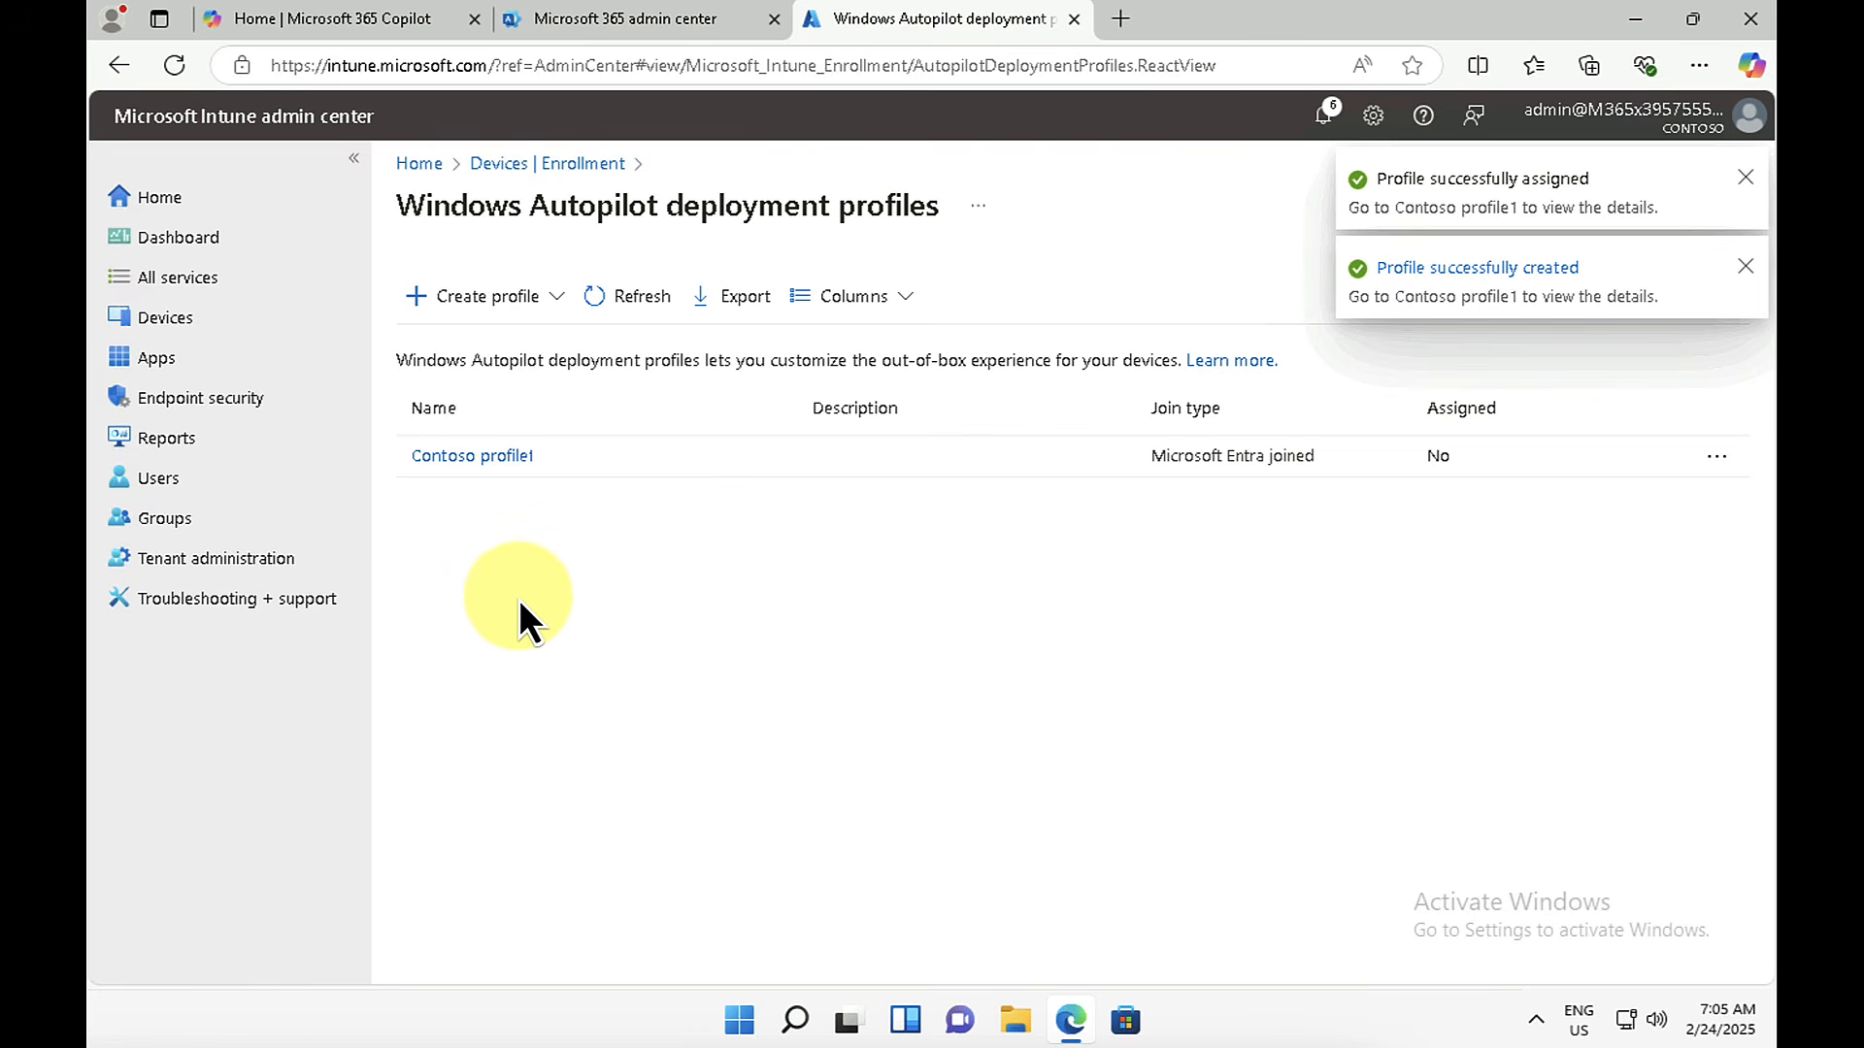
# Step: Switch to Windows Settings and reset this PC with Remove everything and Local reinstall, keeping the default additional settings
pyautogui.click(738, 1019)
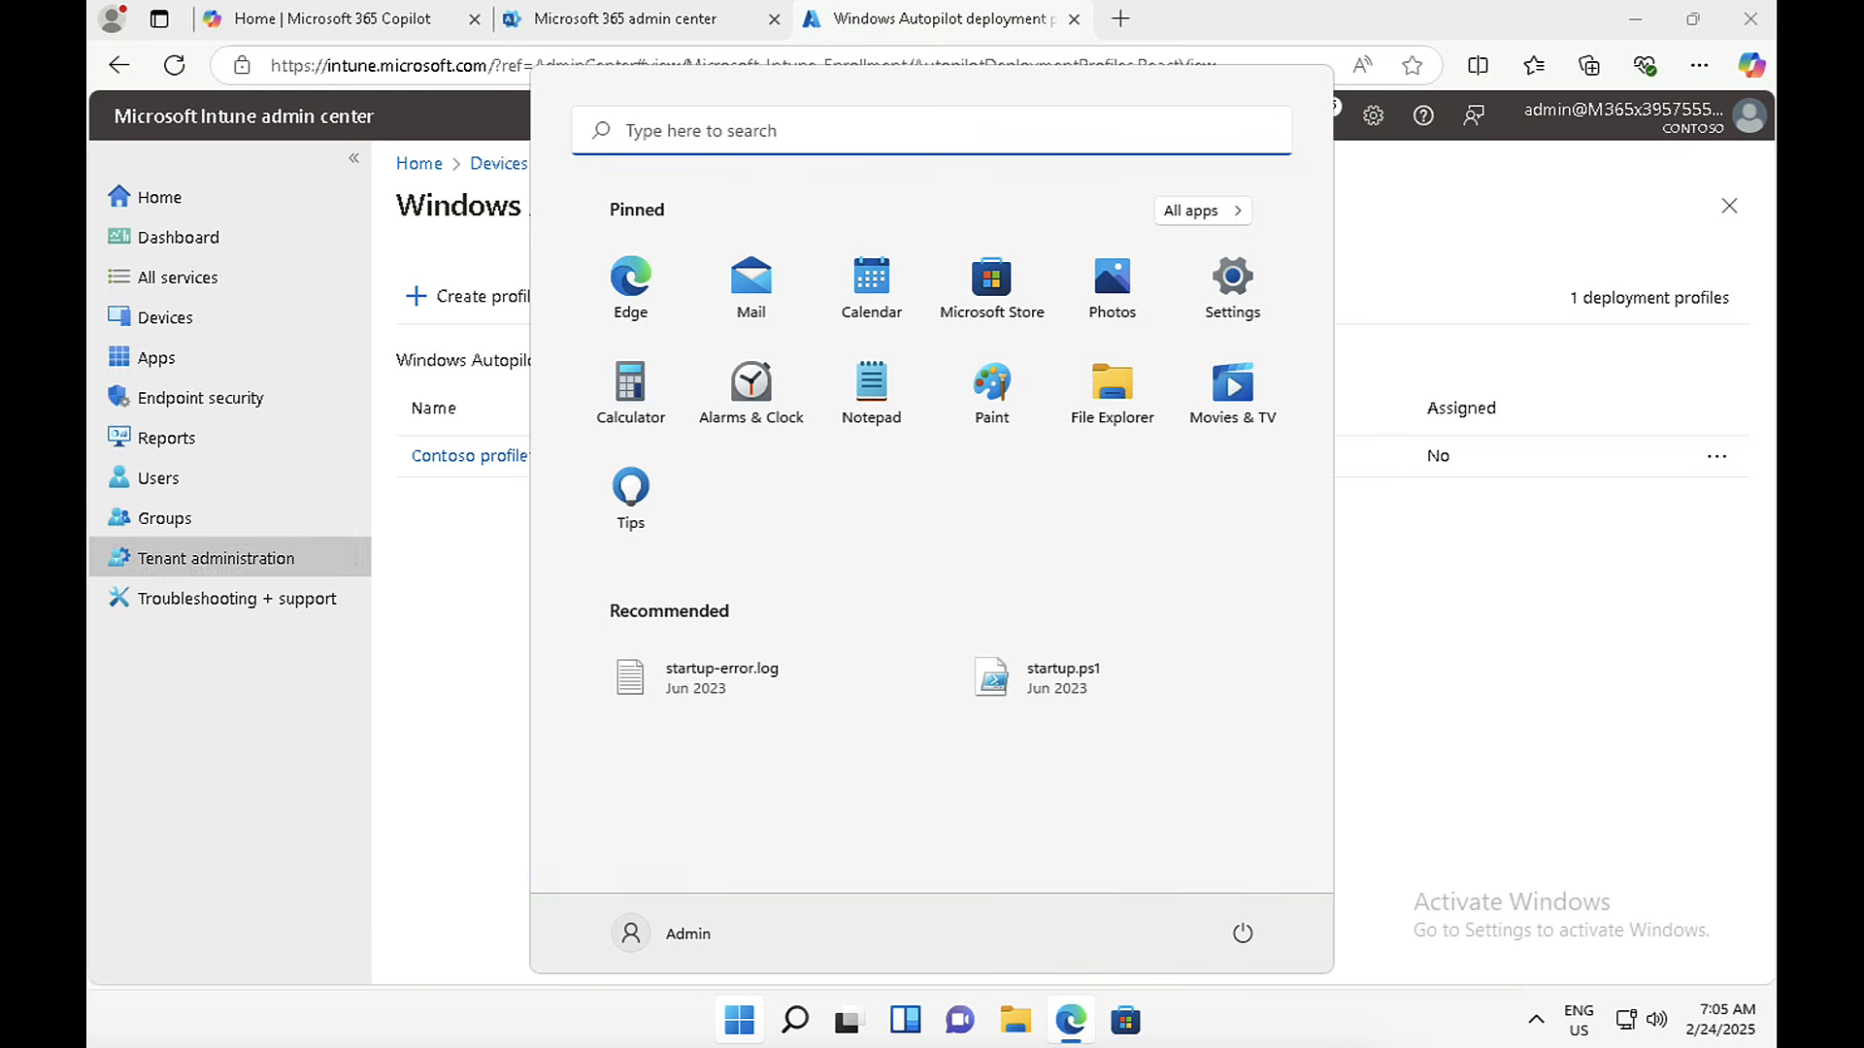
pyautogui.write('reset')
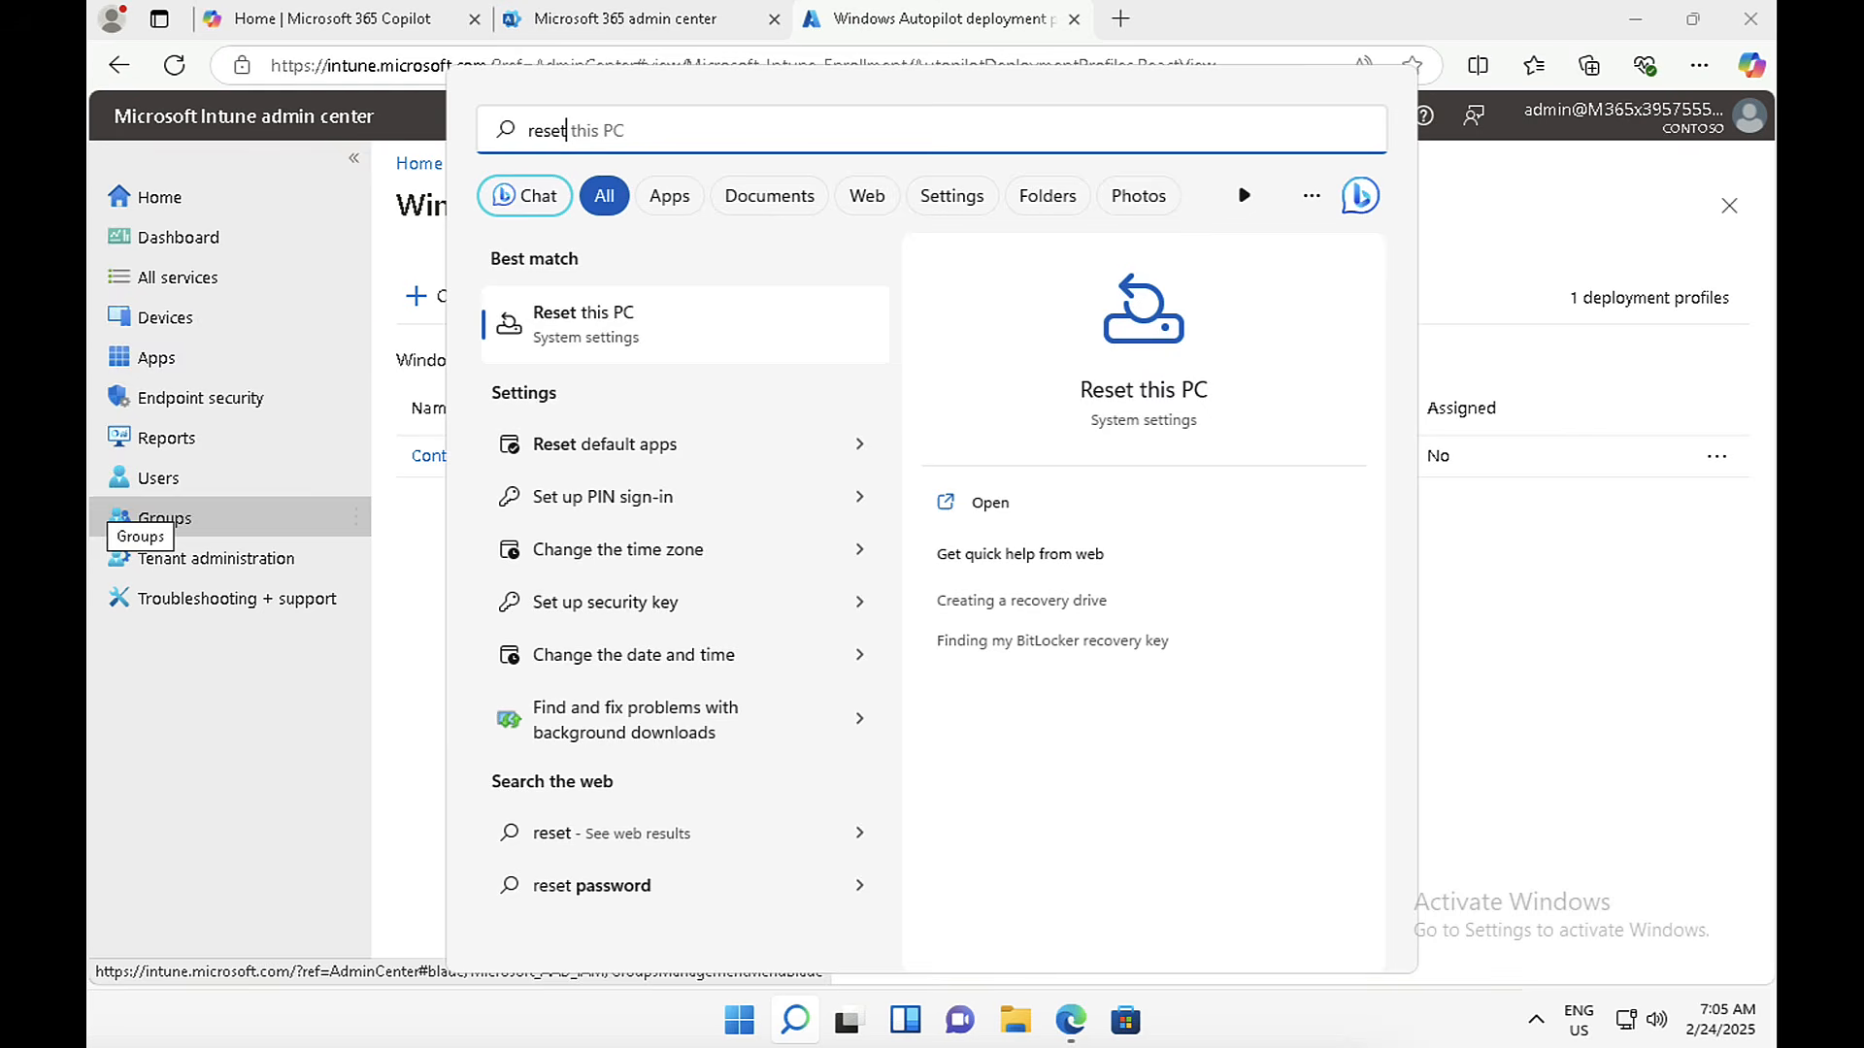
pyautogui.click(598, 322)
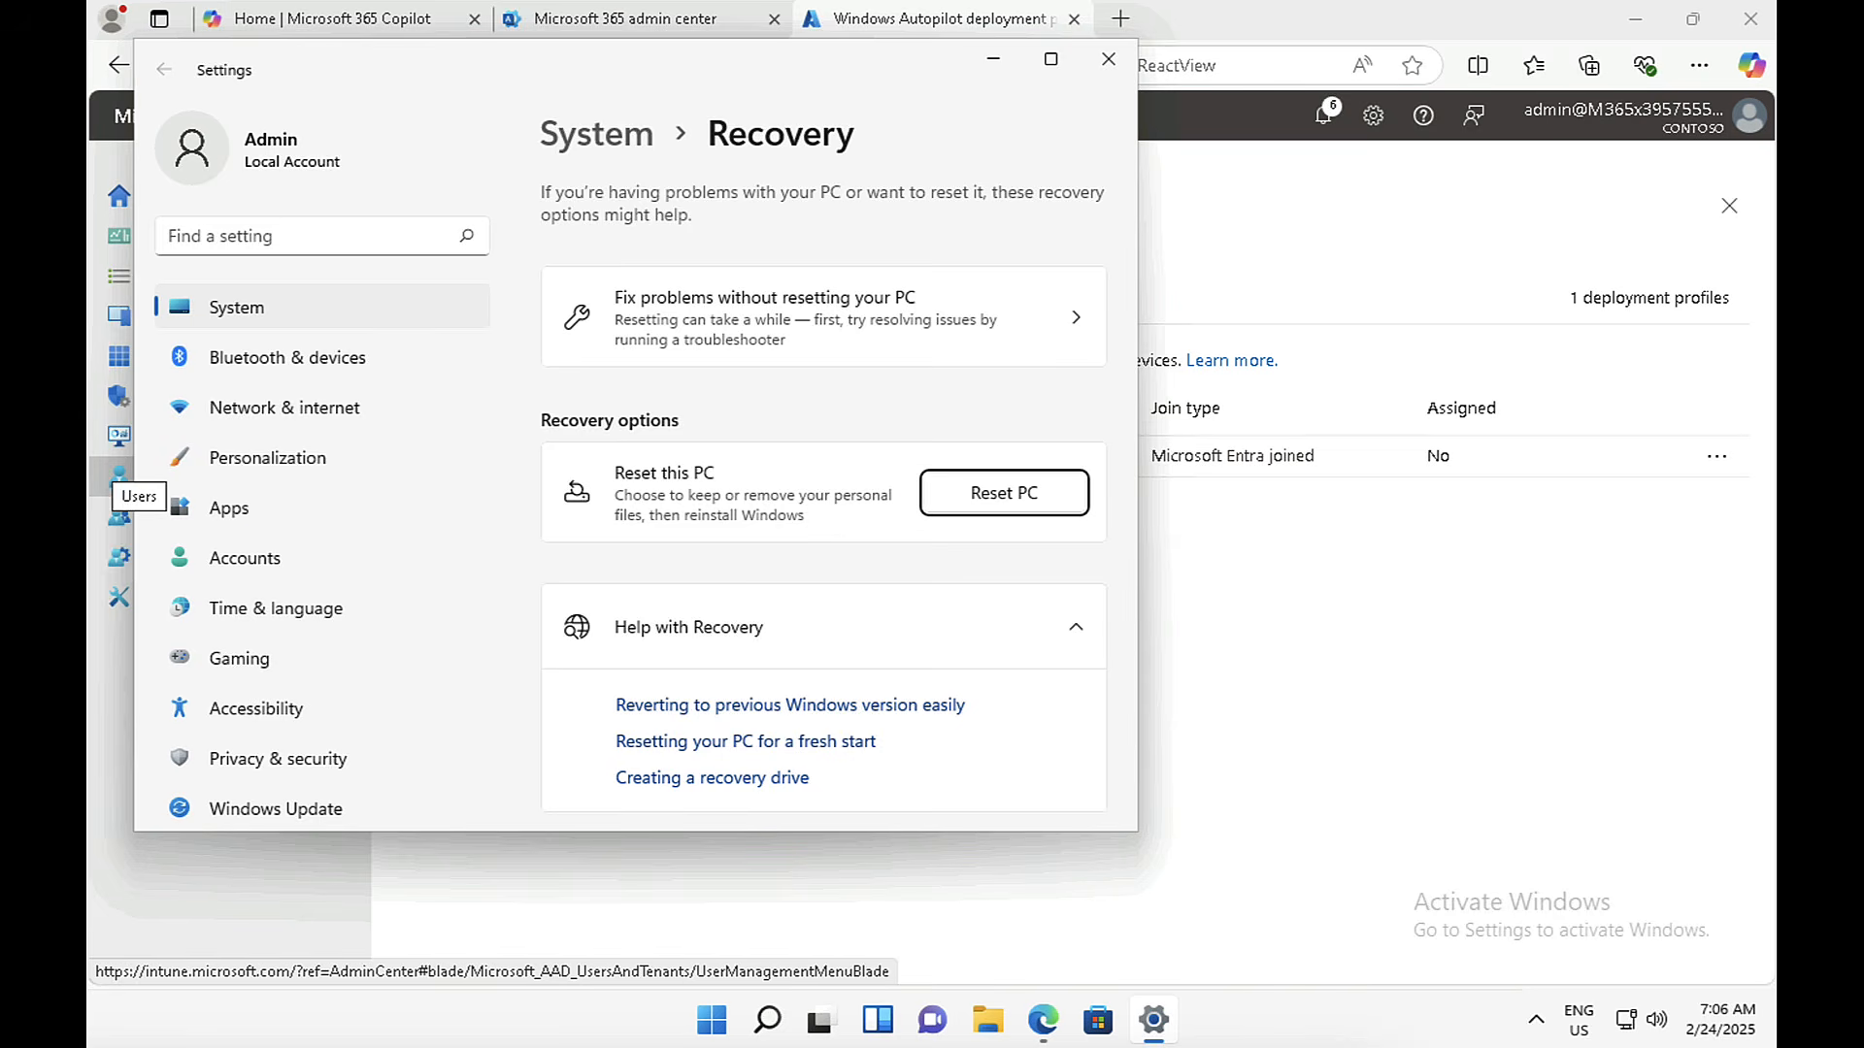
pyautogui.click(1005, 495)
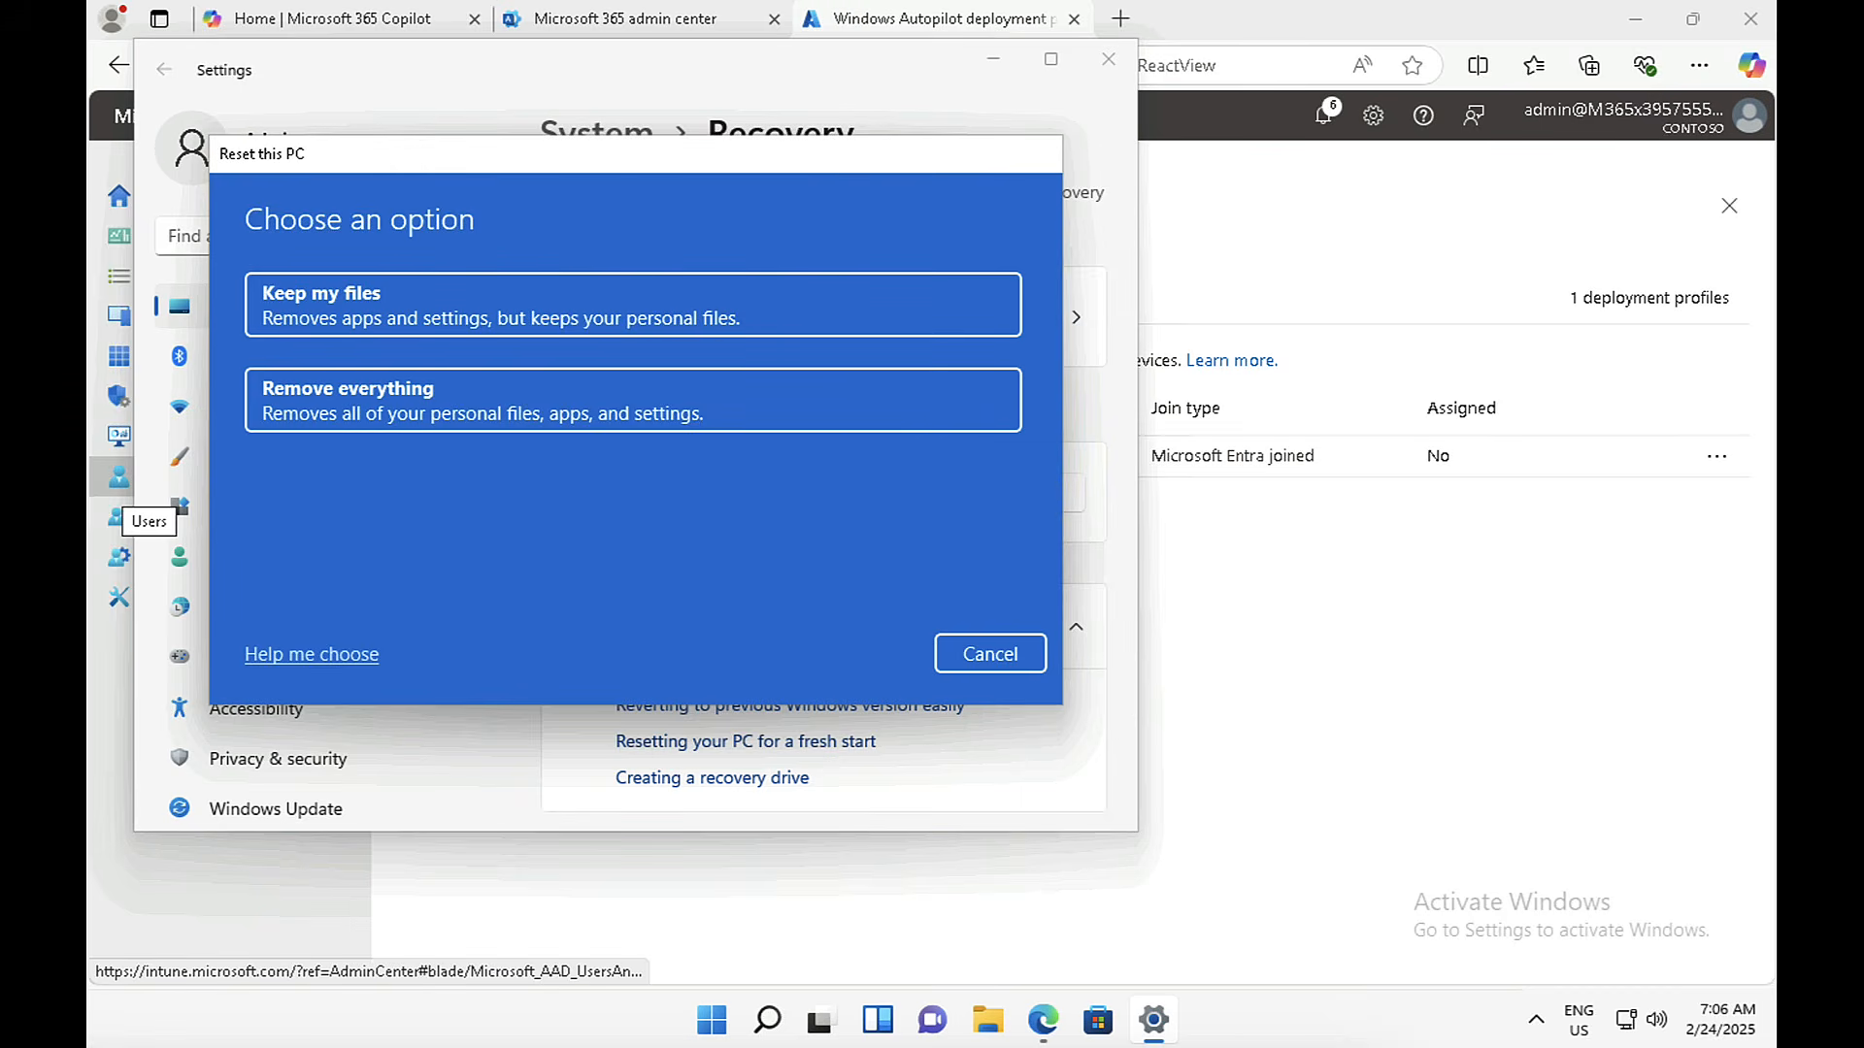
pyautogui.click(342, 419)
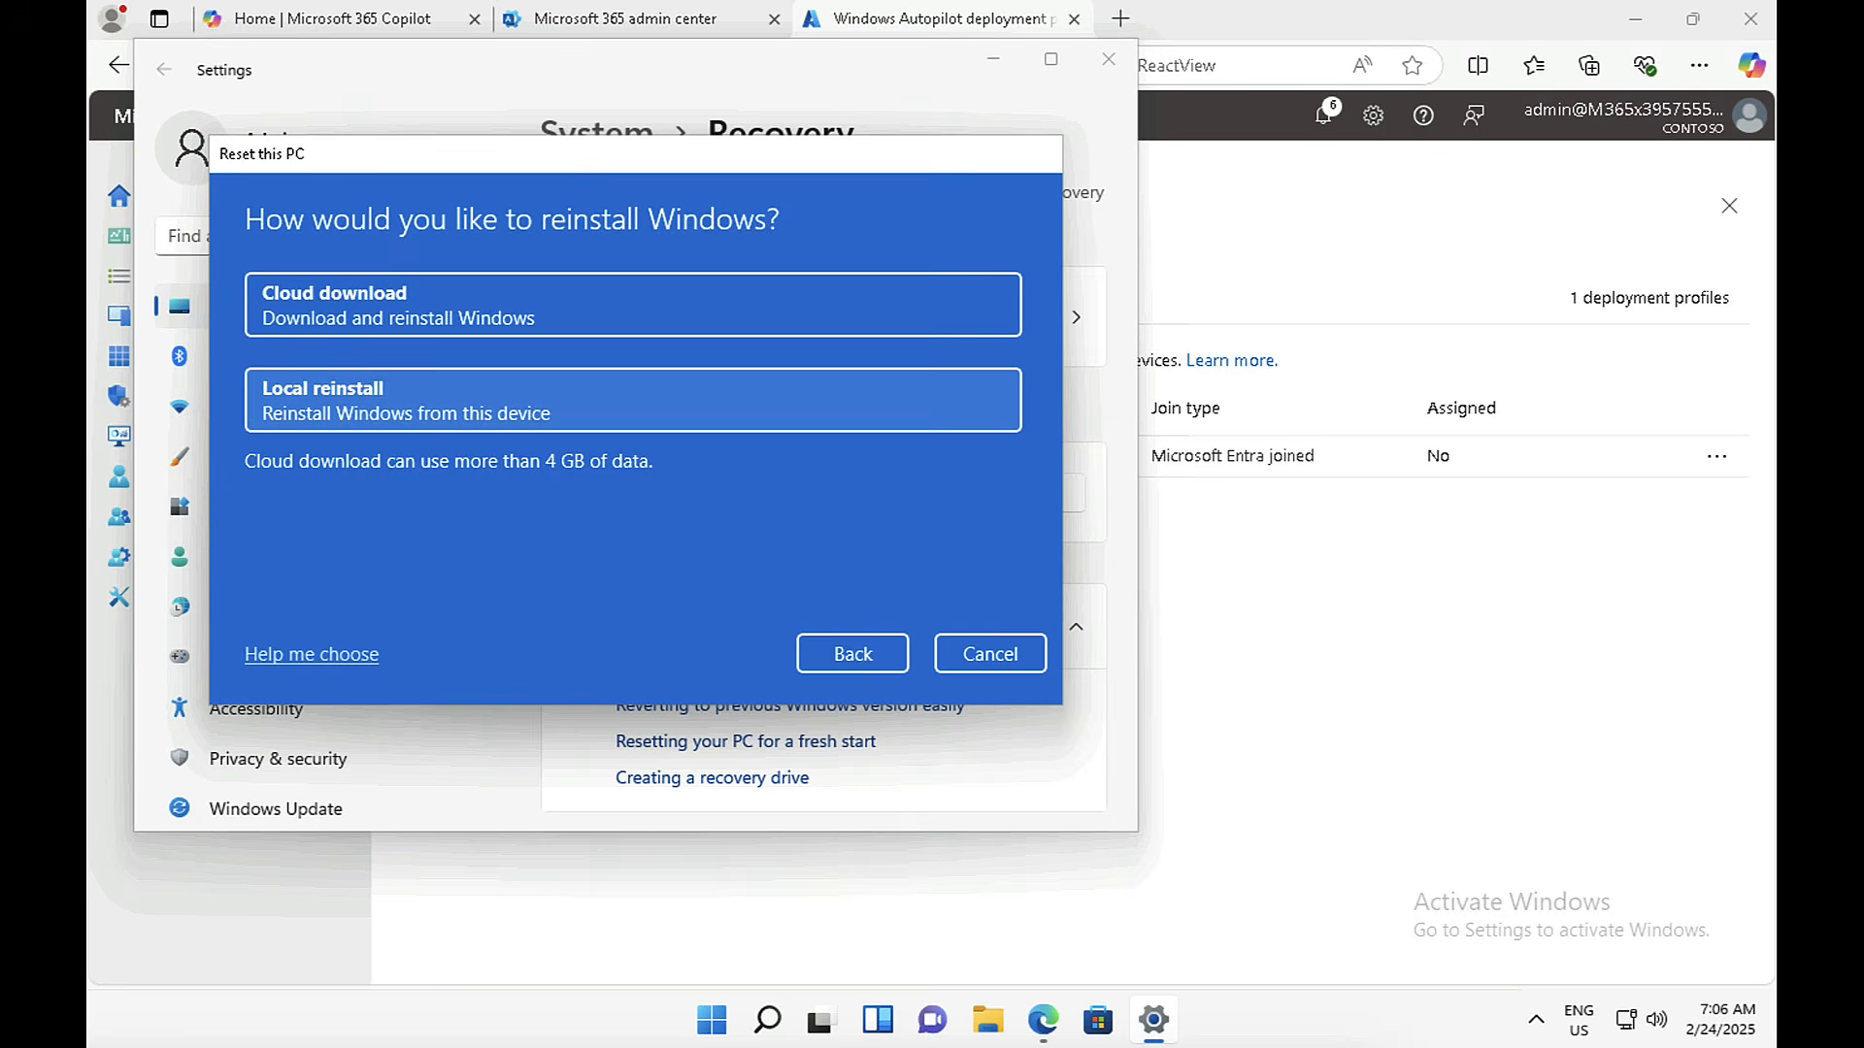
pyautogui.click(415, 403)
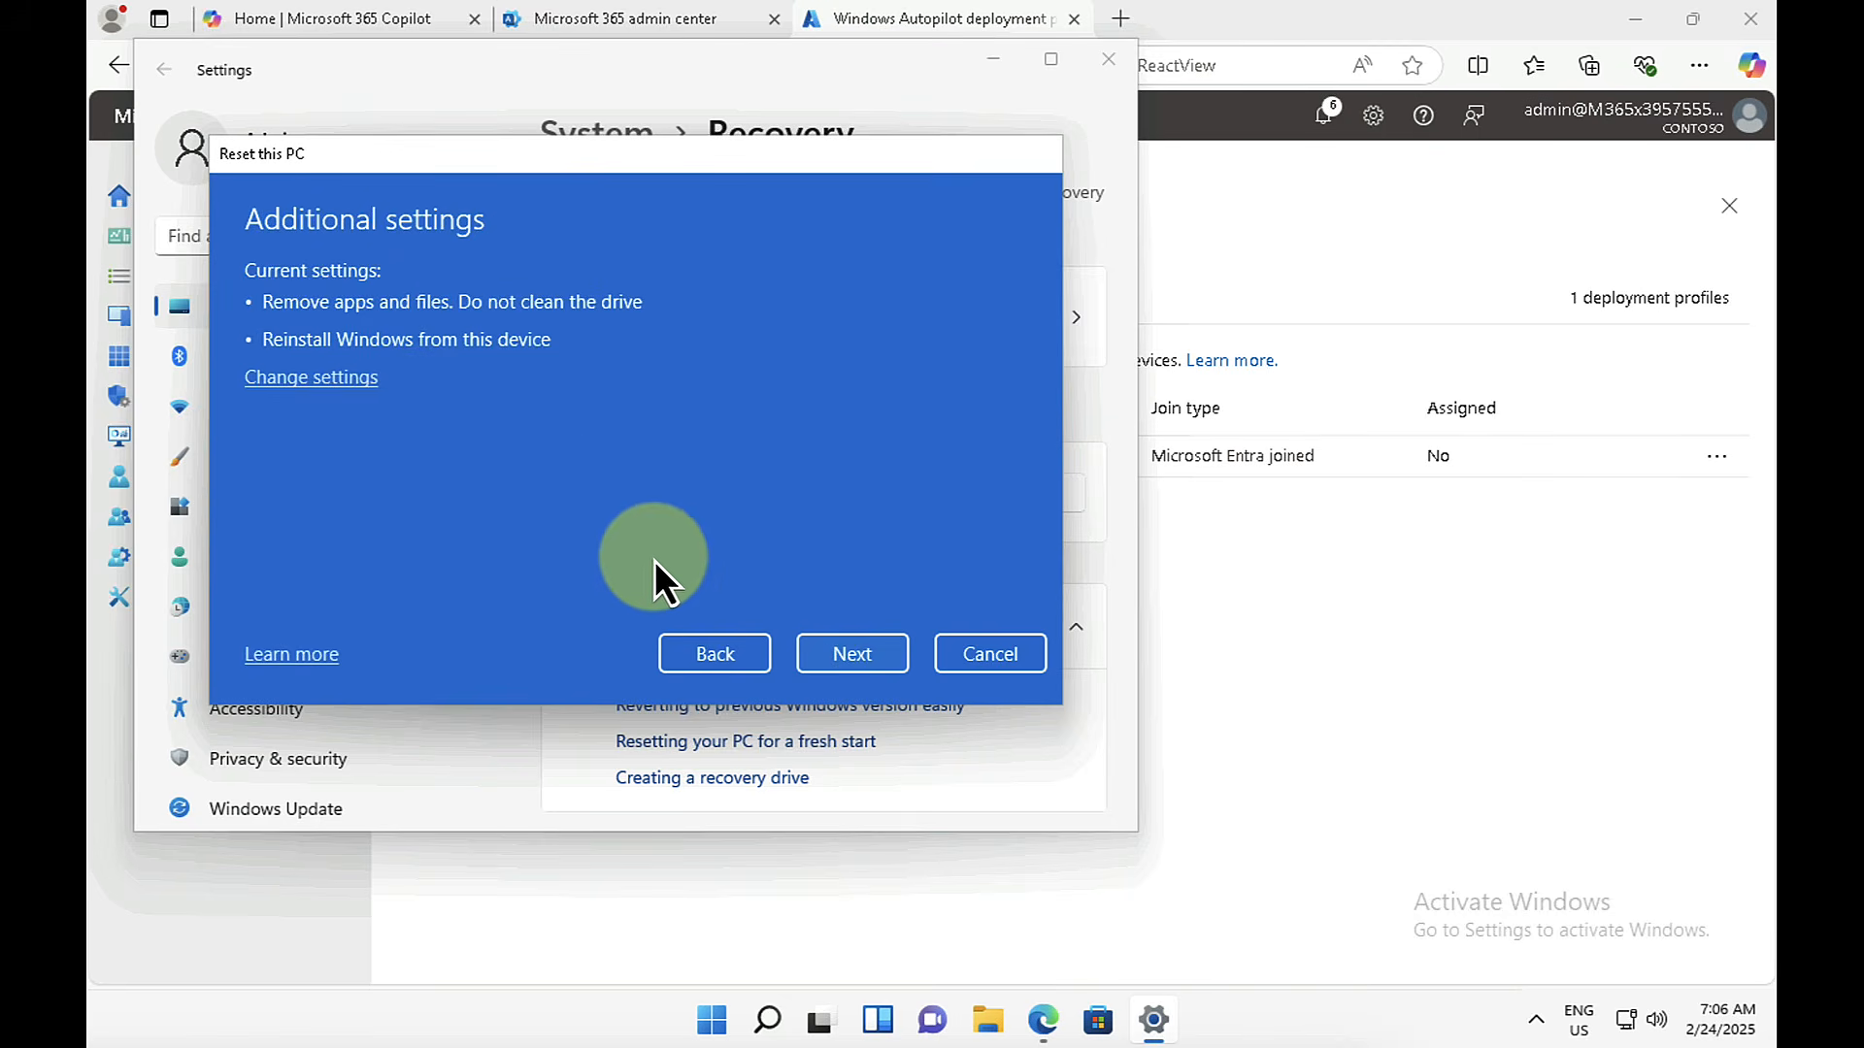
pyautogui.click(862, 653)
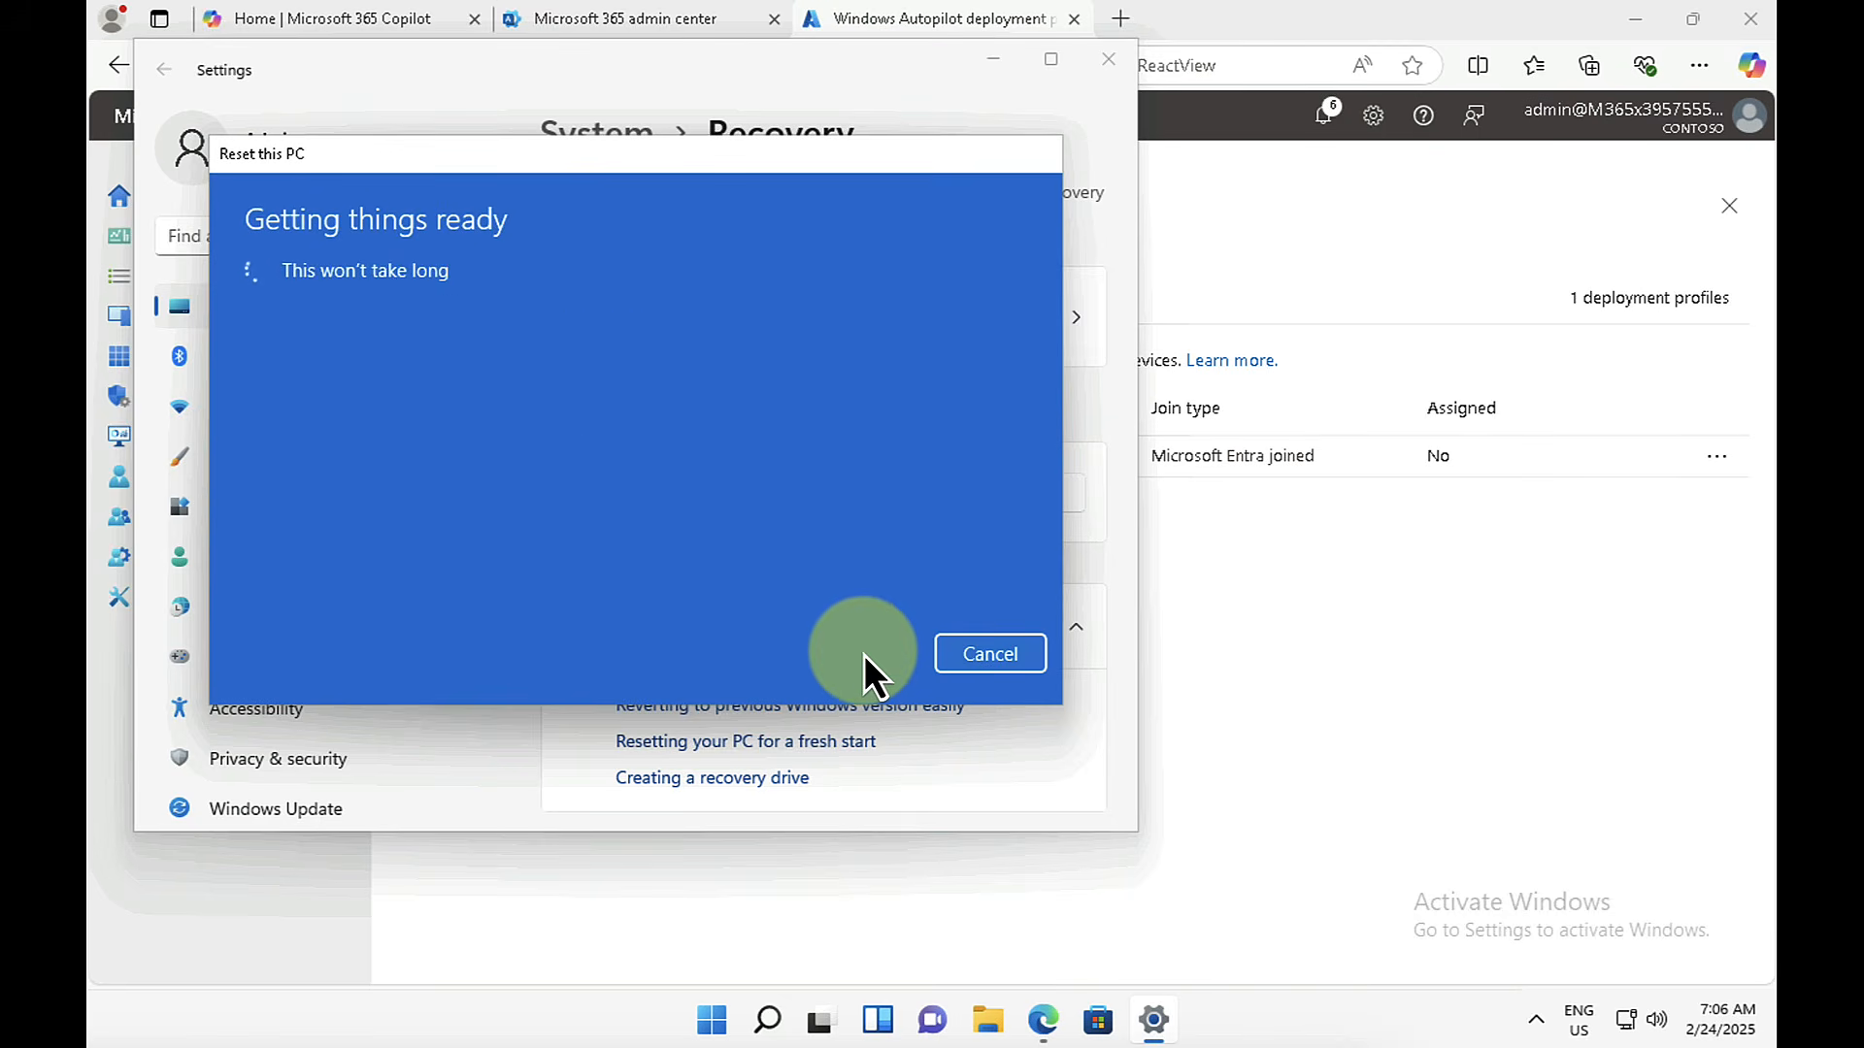